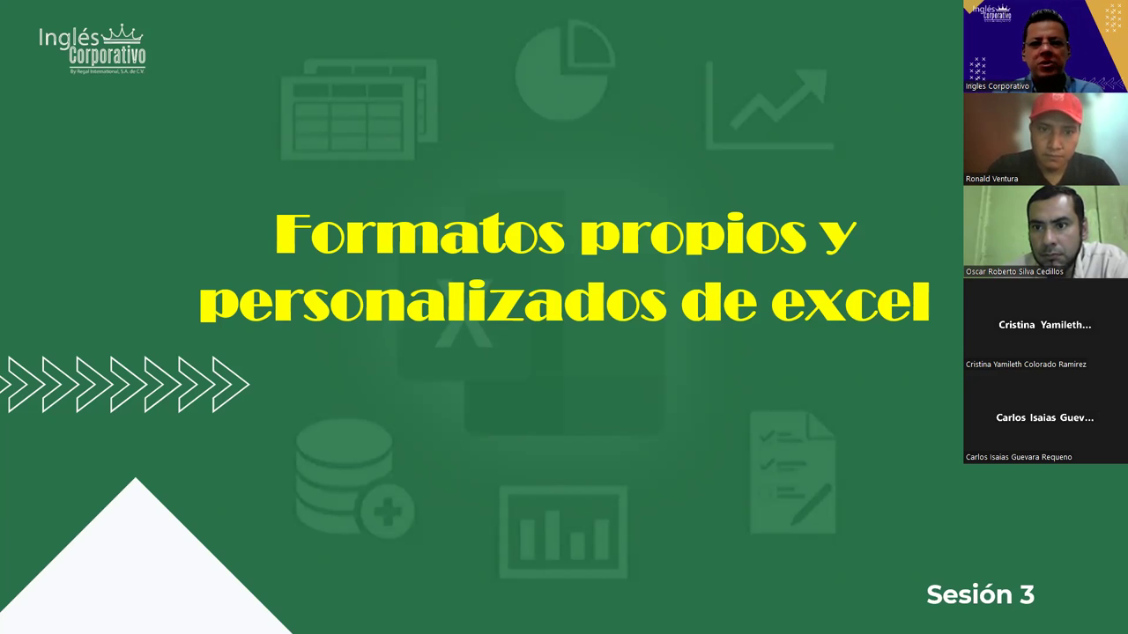
# Step: Advance the slideshow to the Objetivo slide, then switch over to the empty Excel workbook Libro1
pyautogui.press('Right')
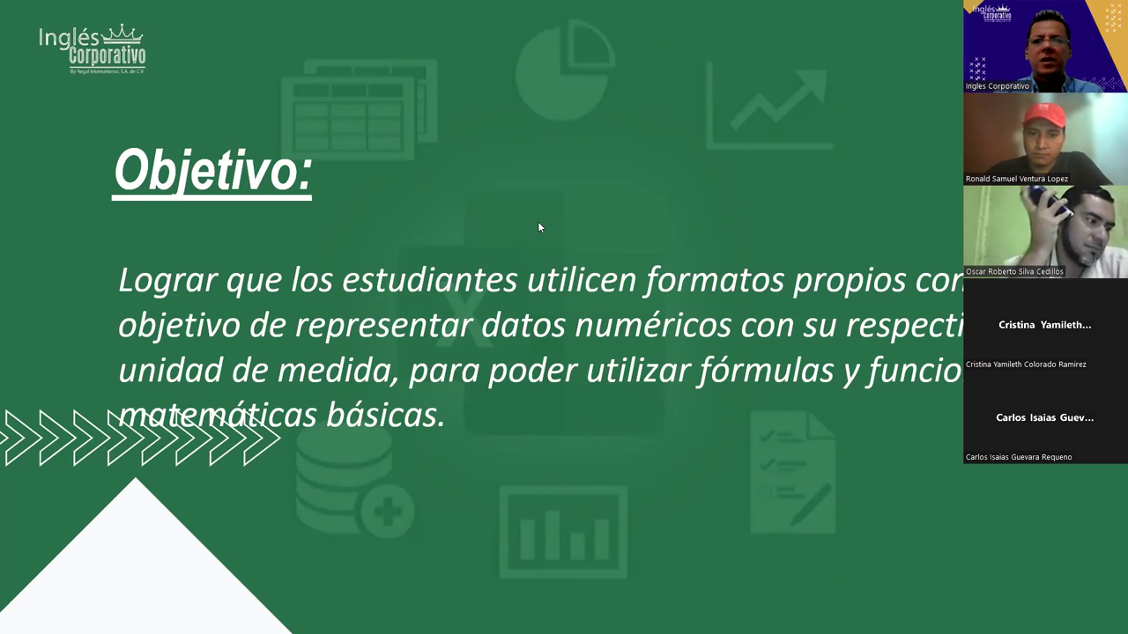
pyautogui.hotkey('alt', 'Tab')
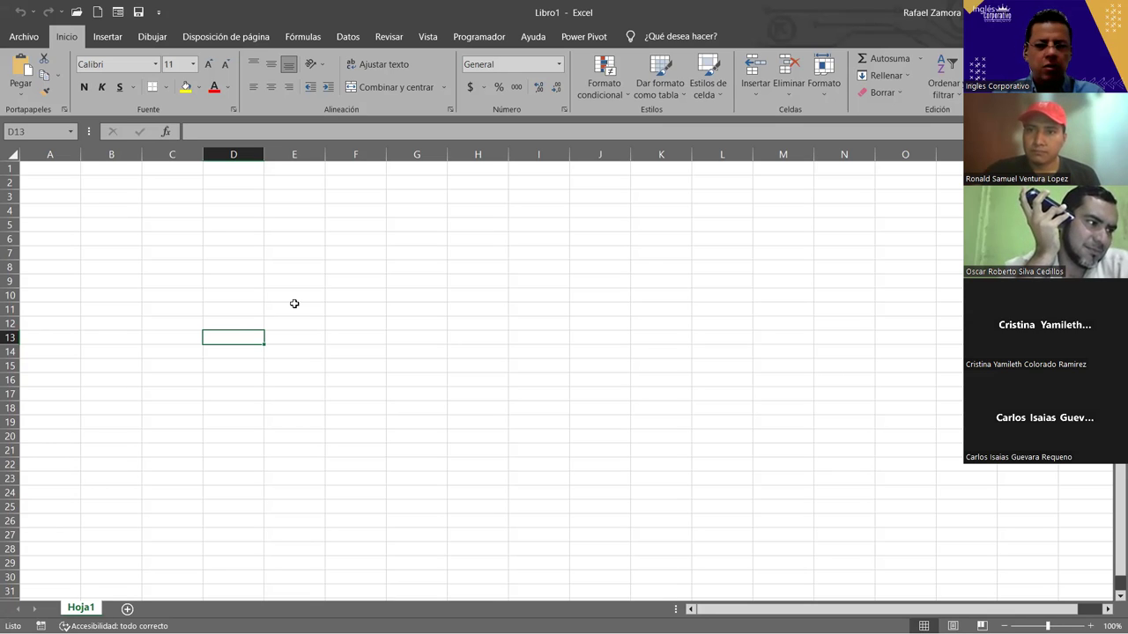
pyautogui.click(199, 235)
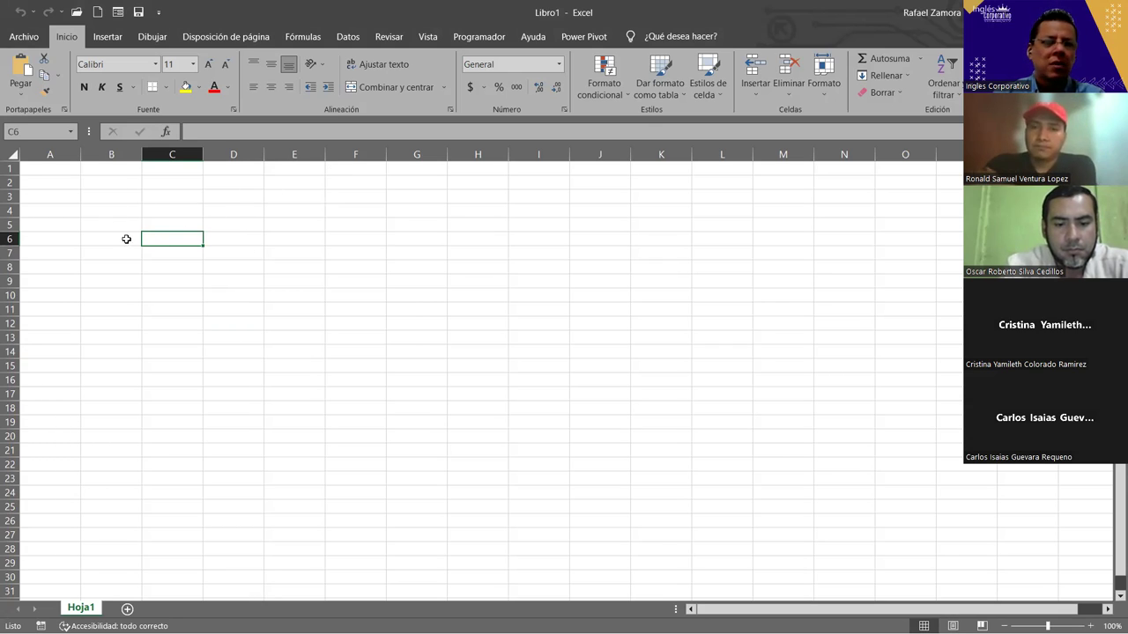
# Step: Select B3, B6, B9, B12, C4, C7, C10, D5, D8 and E6:E7 together and fill them yellow
pyautogui.keyDown('ctrl'); pyautogui.scroll(1, 133, 252); pyautogui.keyUp('ctrl')
pyautogui.click(145, 204)
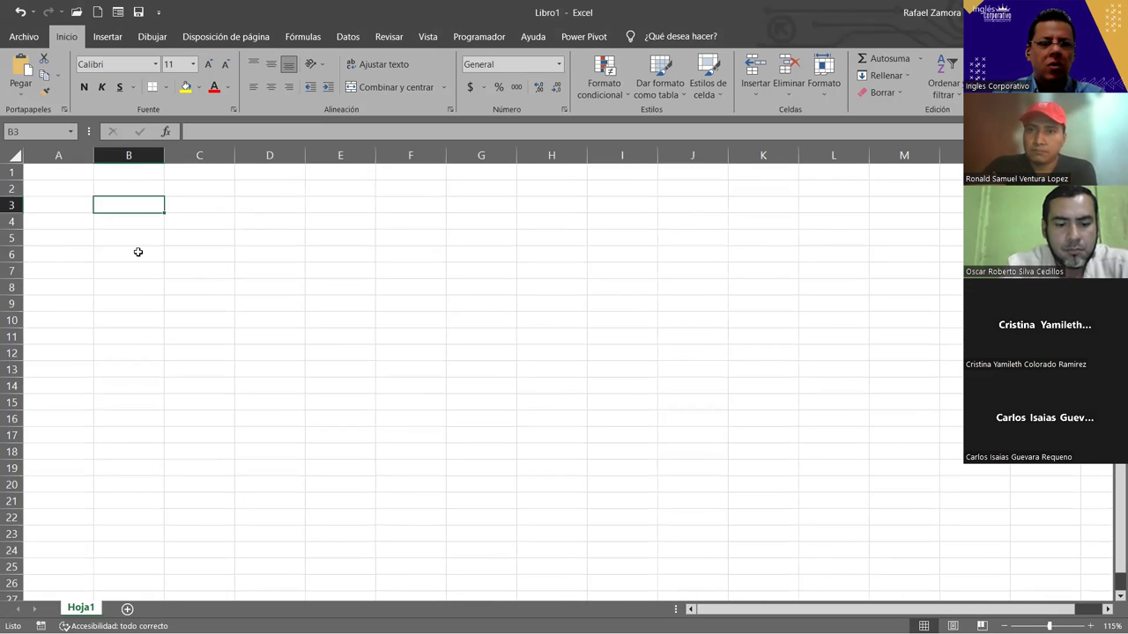
pyautogui.keyDown('ctrl'); pyautogui.click(132, 253); pyautogui.keyUp('ctrl')
pyautogui.keyDown('ctrl'); pyautogui.click(127, 307); pyautogui.keyUp('ctrl')
pyautogui.keyDown('ctrl'); pyautogui.click(126, 355); pyautogui.keyUp('ctrl')
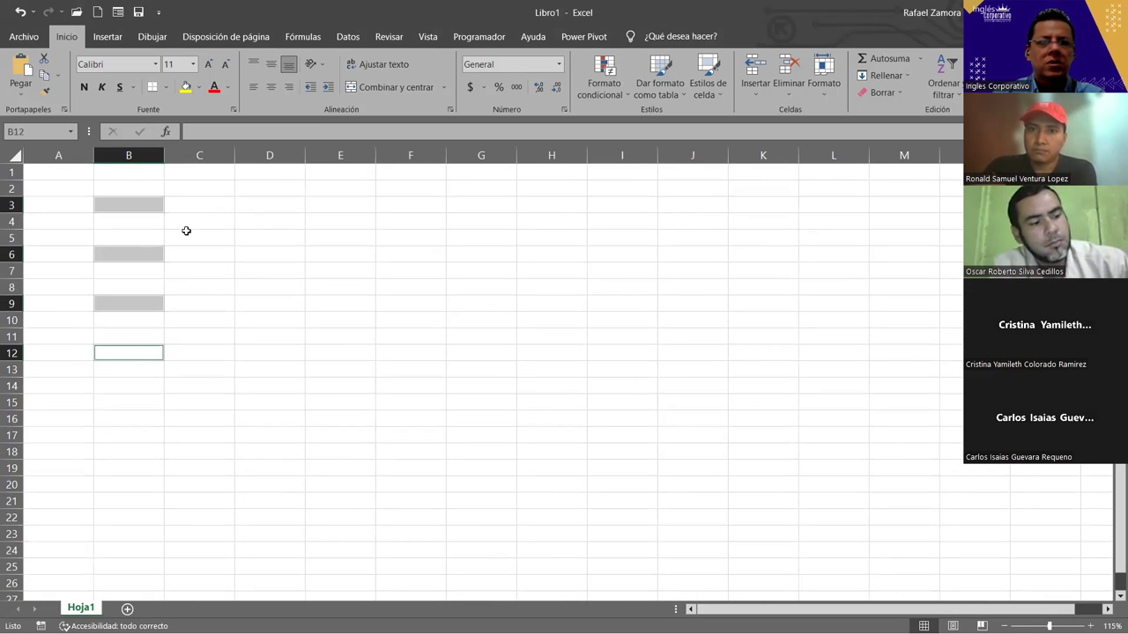
pyautogui.keyDown('ctrl'); pyautogui.click(192, 223); pyautogui.keyUp('ctrl')
pyautogui.keyDown('ctrl'); pyautogui.click(204, 272); pyautogui.keyUp('ctrl')
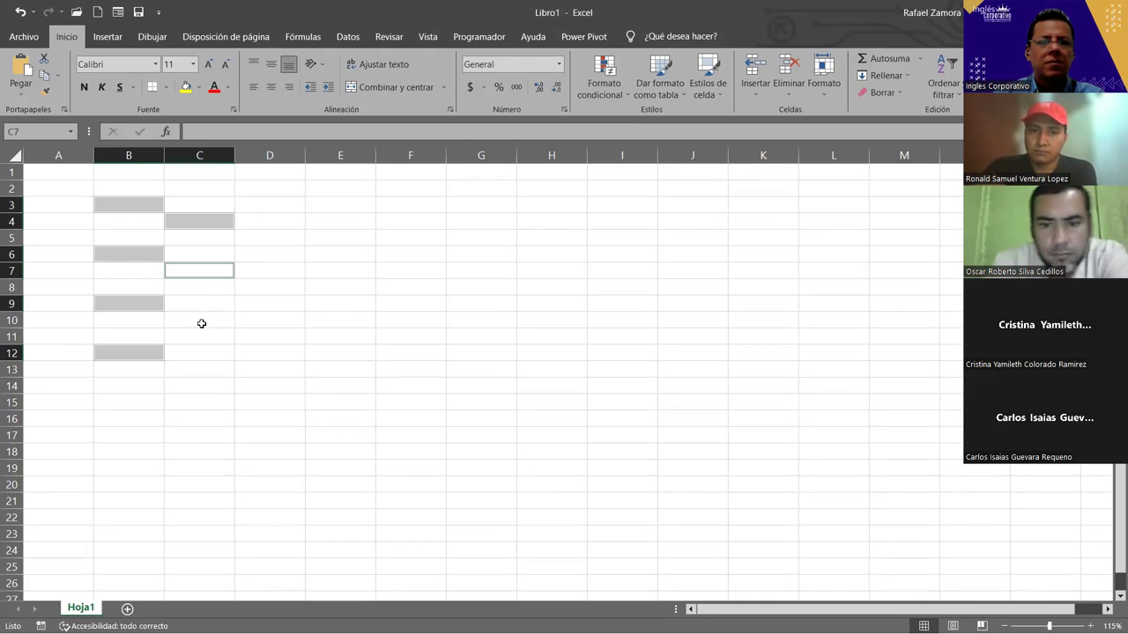
pyautogui.keyDown('ctrl'); pyautogui.click(201, 324); pyautogui.keyUp('ctrl')
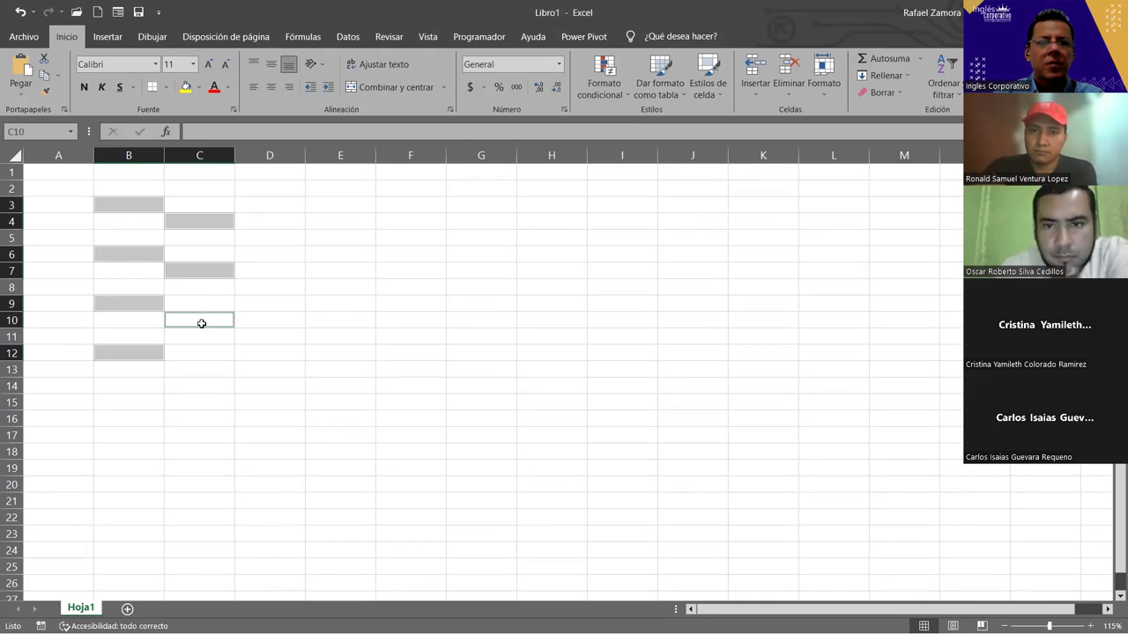
pyautogui.keyDown('ctrl'); pyautogui.click(280, 239); pyautogui.keyUp('ctrl')
pyautogui.keyDown('ctrl'); pyautogui.click(272, 291); pyautogui.keyUp('ctrl')
pyautogui.keyDown('ctrl'); pyautogui.click(355, 274); pyautogui.keyUp('ctrl')
pyautogui.keyDown('ctrl'); pyautogui.click(341, 254); pyautogui.keyUp('ctrl')
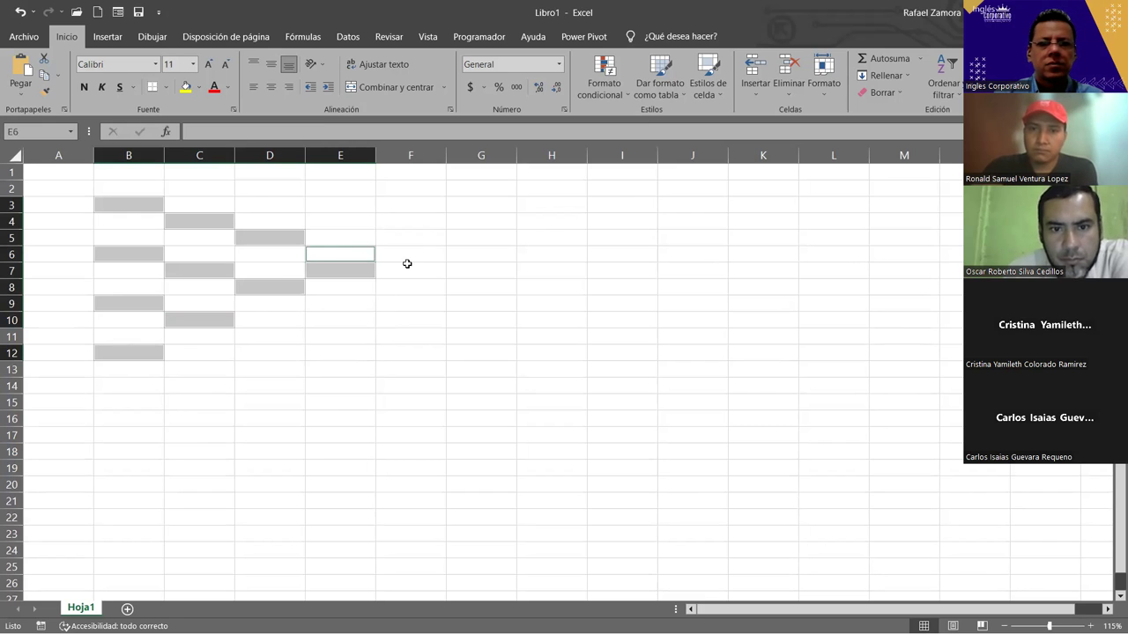
pyautogui.click(186, 86)
pyautogui.click(468, 470)
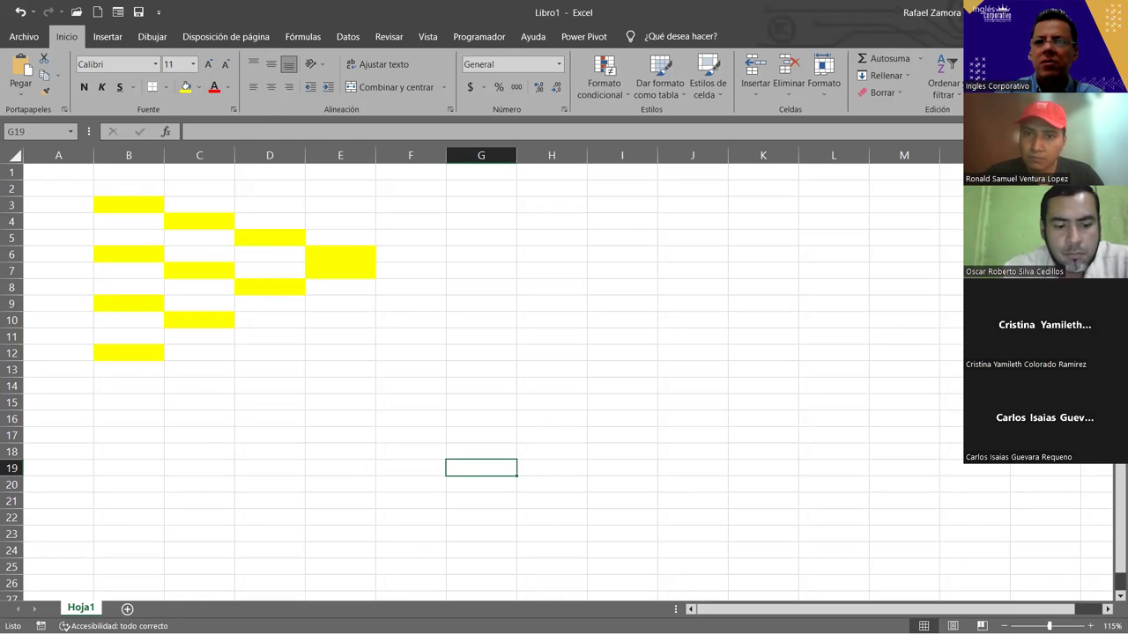
# Step: Clear everything from range A2:E16 with Borrar todo
pyautogui.moveTo(53, 188); pyautogui.dragTo(365, 400)
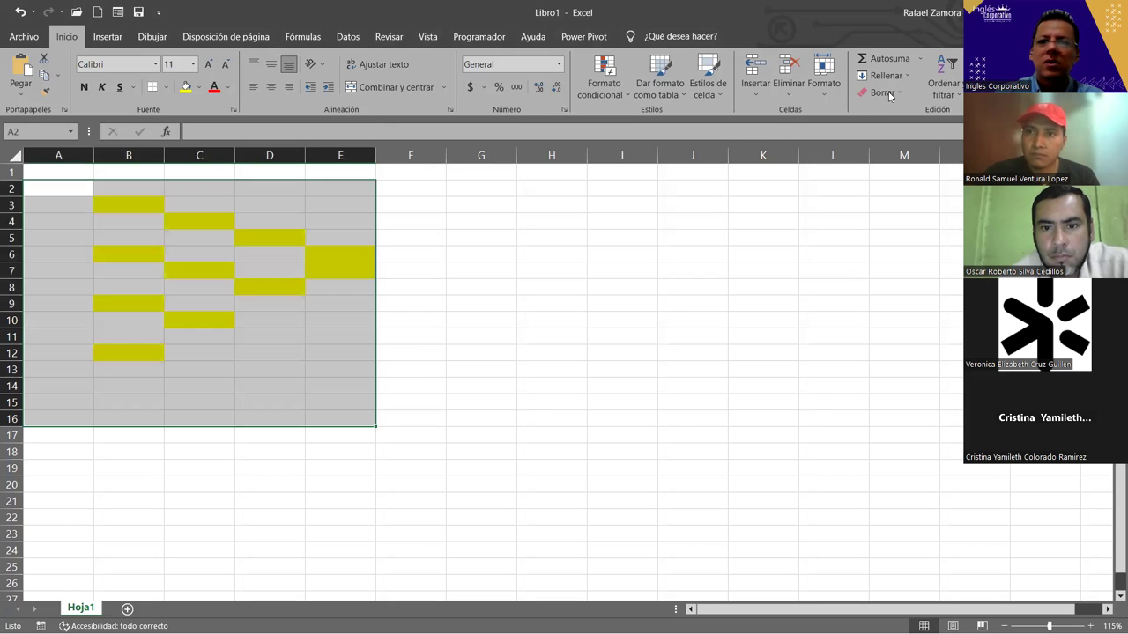
pyautogui.click(893, 94)
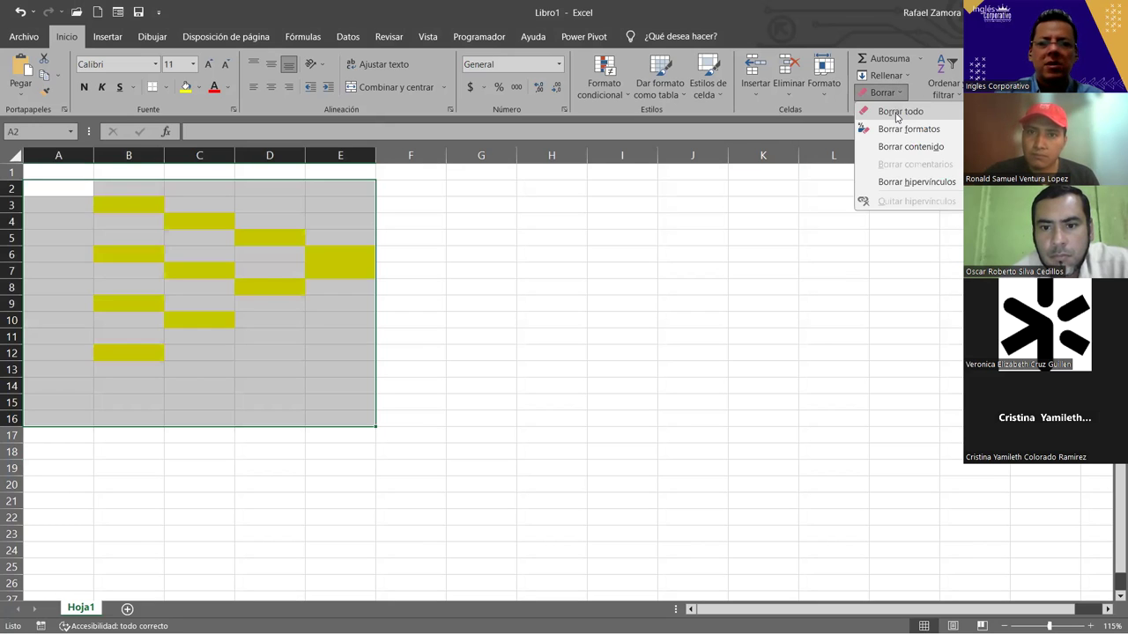
pyautogui.click(898, 112)
pyautogui.click(264, 254)
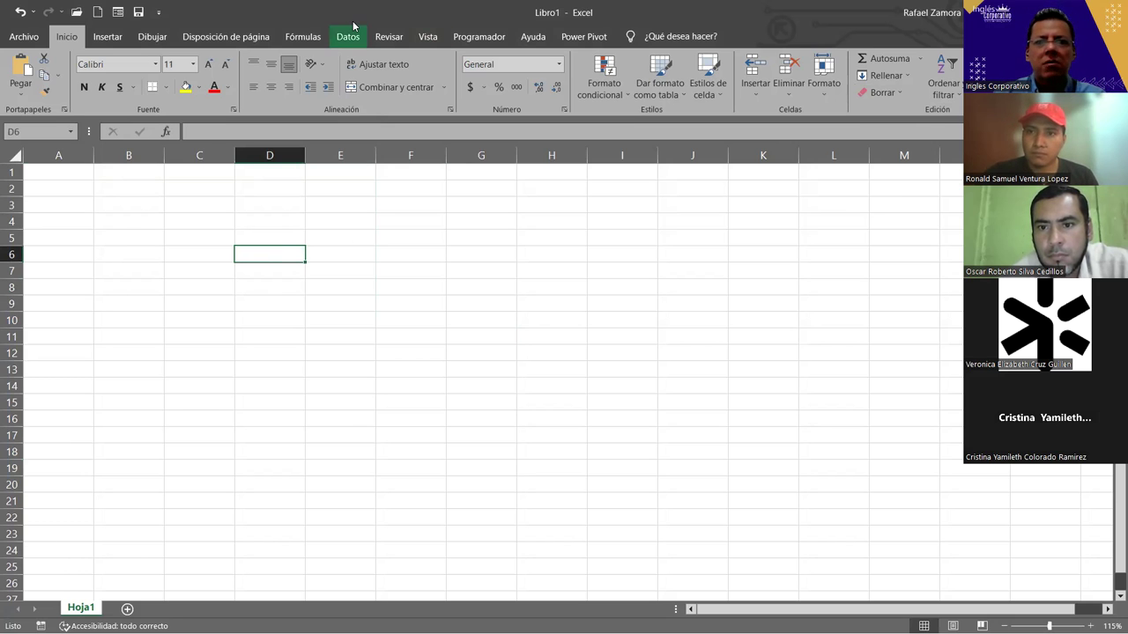
pyautogui.click(379, 332)
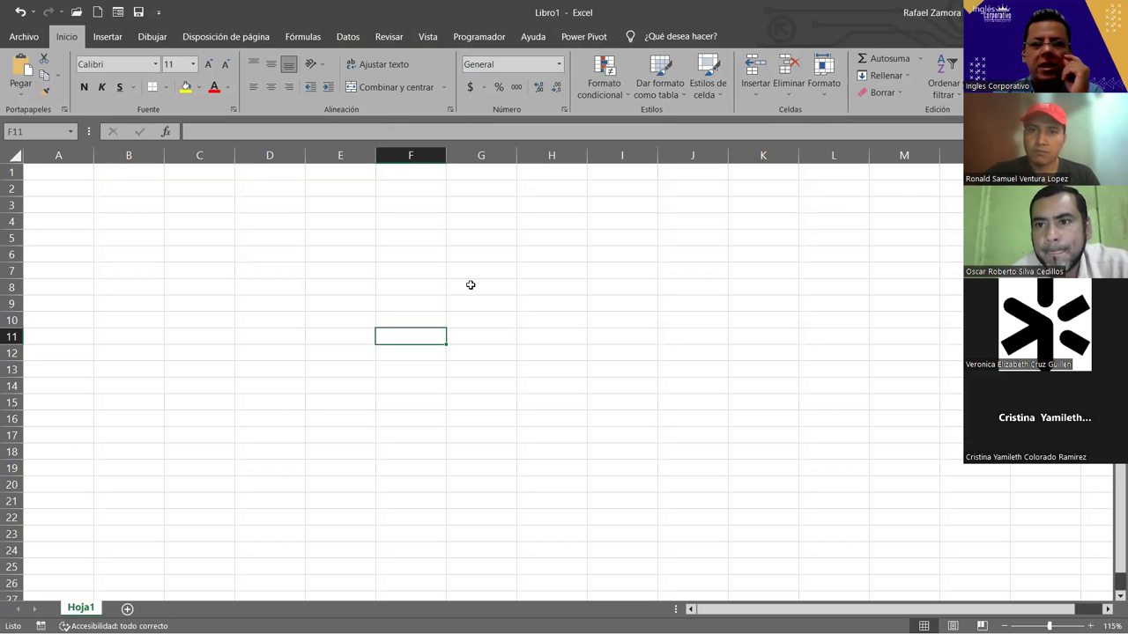
pyautogui.click(150, 203)
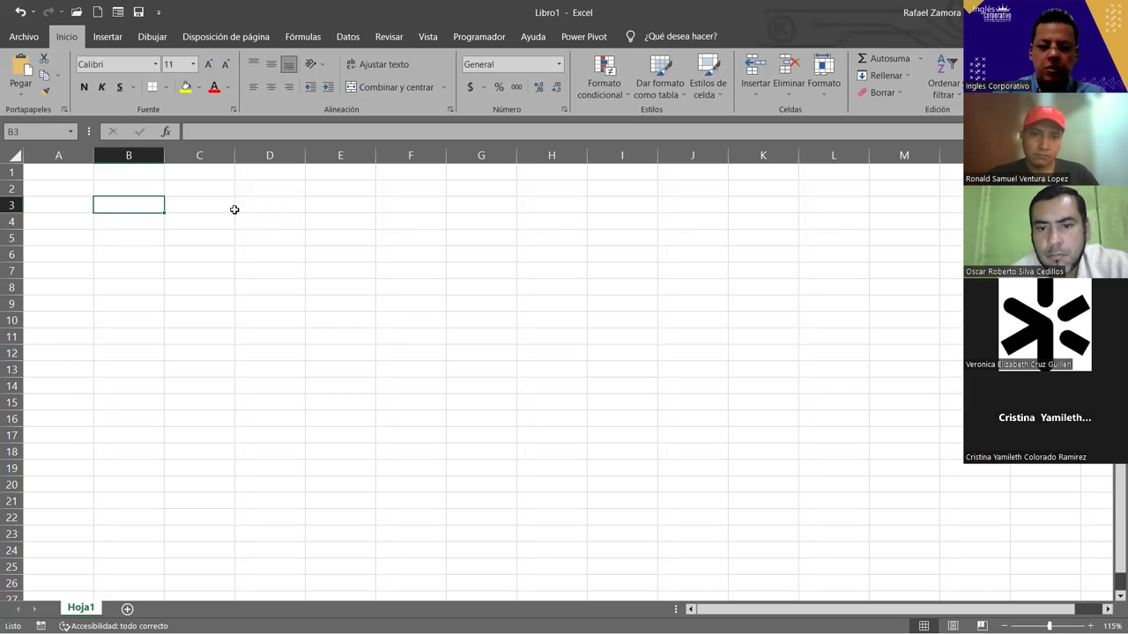
# Step: Enter Excel in B3, 100 in B4 and 1000 in B5
pyautogui.write('Excel')
pyautogui.press('Return')
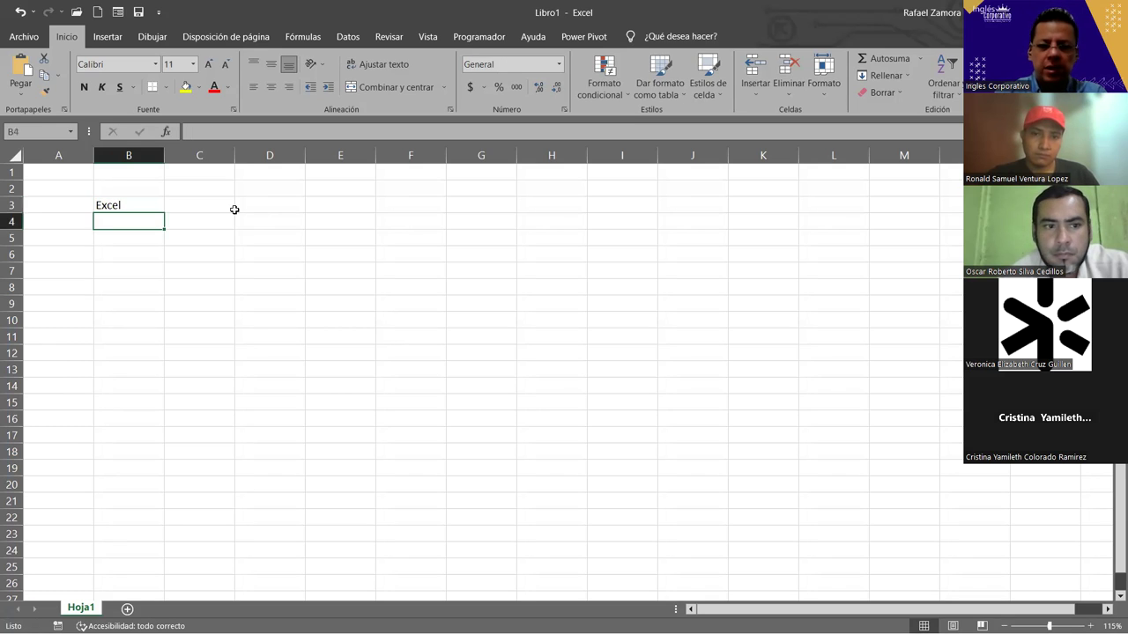
pyautogui.write('100')
pyautogui.press('Return')
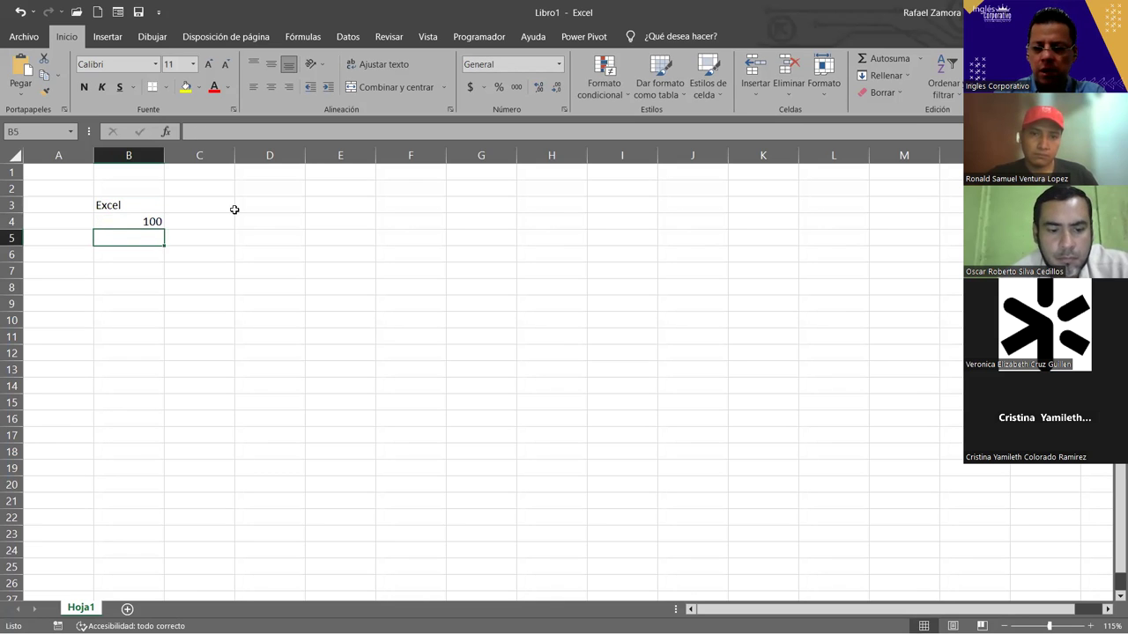
pyautogui.write('1000')
pyautogui.press('Return')
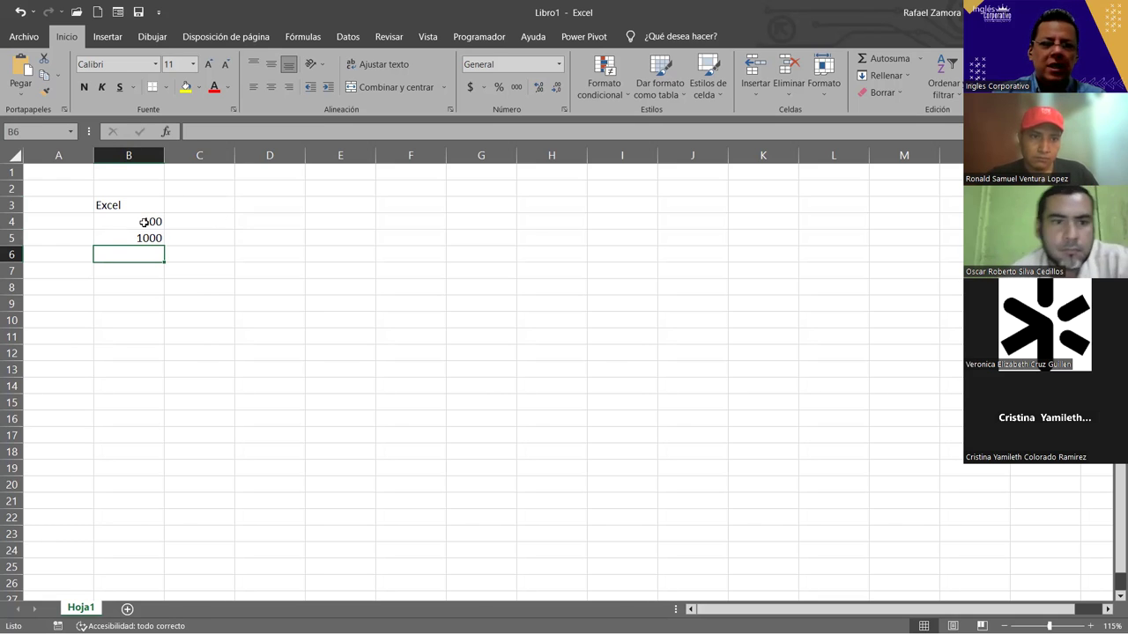
# Step: Enter 200 in C4 and 2000 in C5 beside the column B values
pyautogui.click(144, 222)
pyautogui.click(226, 219)
pyautogui.write('200')
pyautogui.press('Return')
pyautogui.write('200')
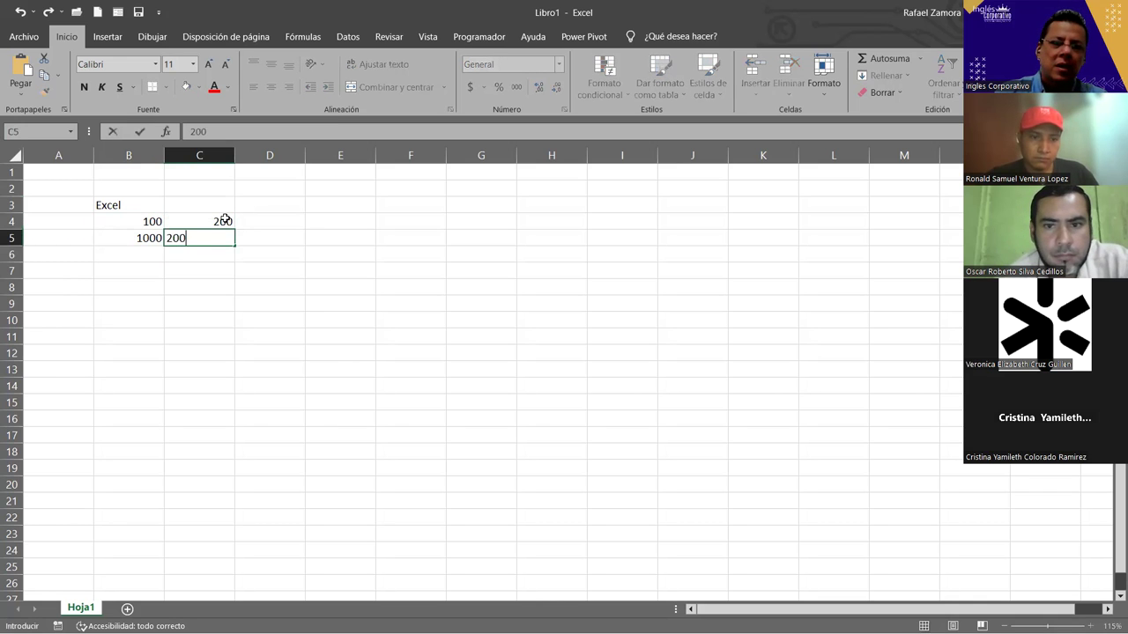
pyautogui.write('0')
pyautogui.press('Return')
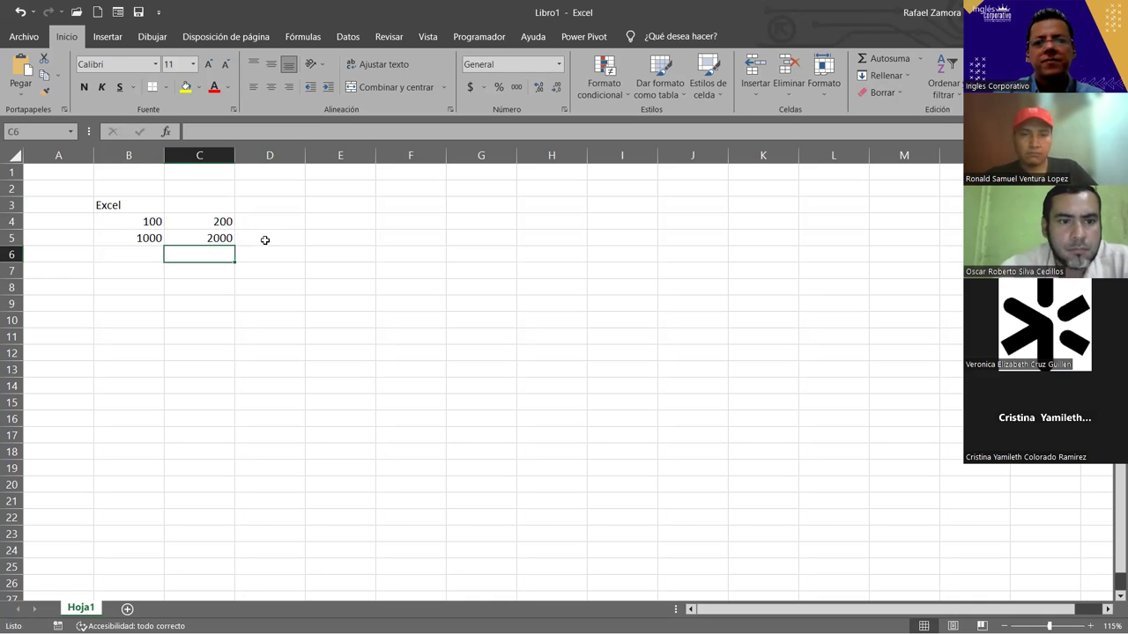
pyautogui.click(130, 219)
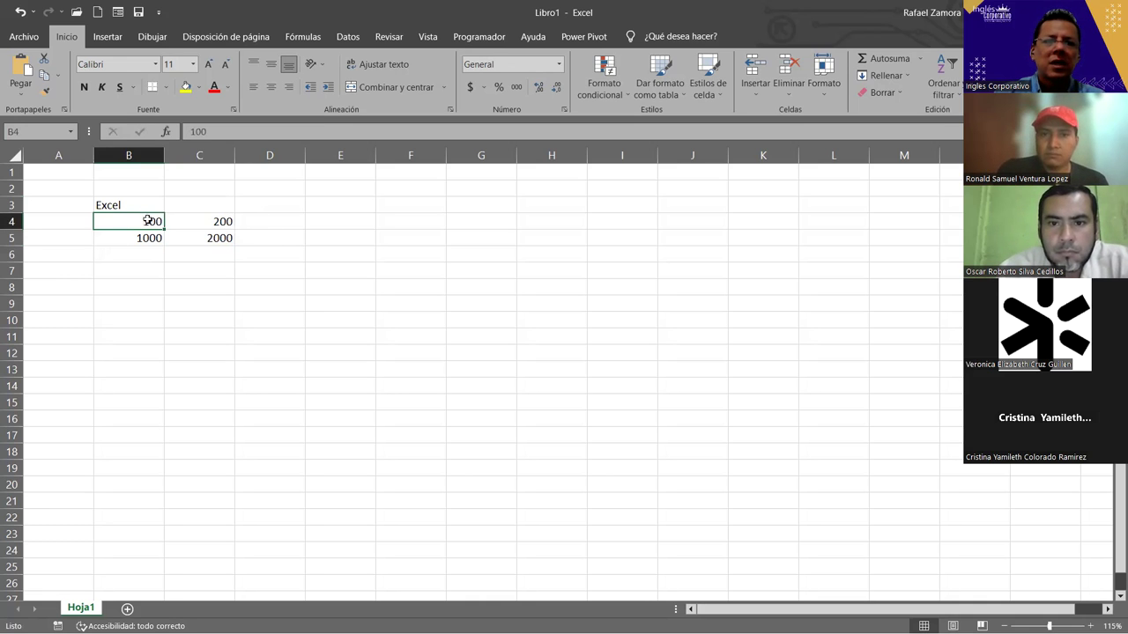
pyautogui.click(156, 200)
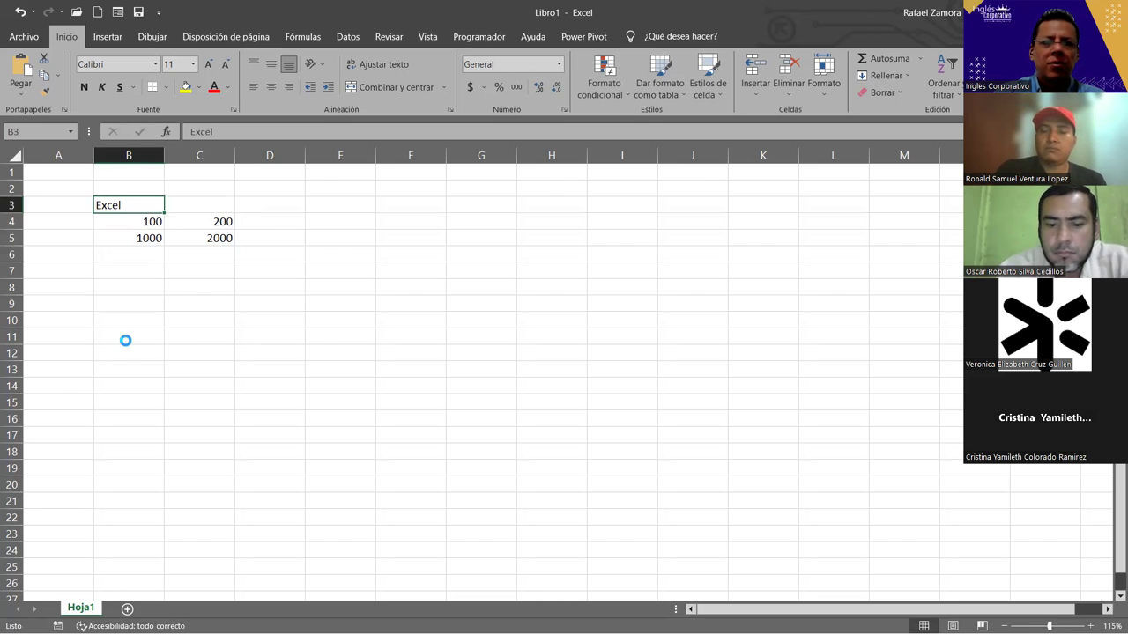
pyautogui.keyDown('ctrl'); pyautogui.scroll(3, 125, 341); pyautogui.keyUp('ctrl')
pyautogui.keyDown('ctrl'); pyautogui.scroll(2, 126, 341); pyautogui.keyUp('ctrl')
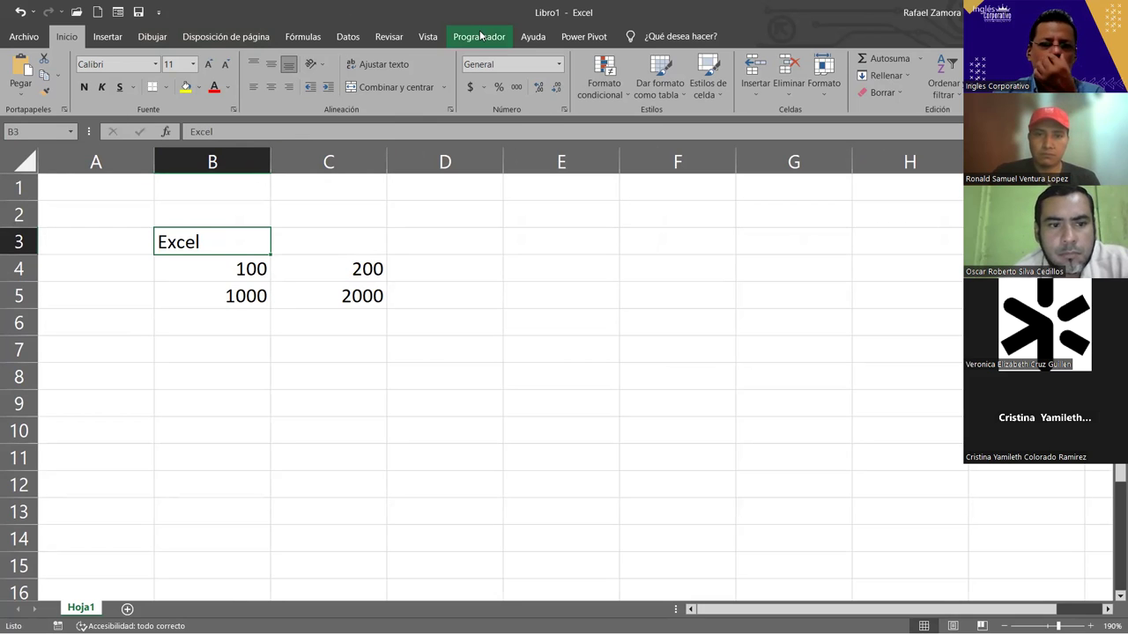
# Step: Browse the Number Format list, then review the Format Cells number, alignment, font, border and fill settings without changes
pyautogui.click(560, 67)
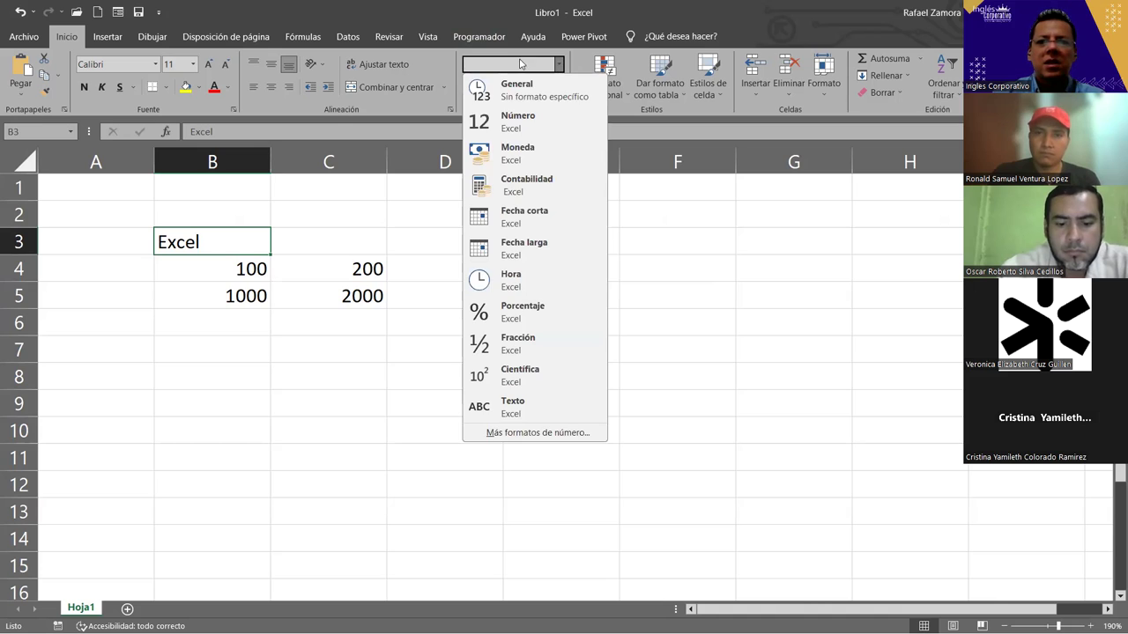
pyautogui.press('Escape')
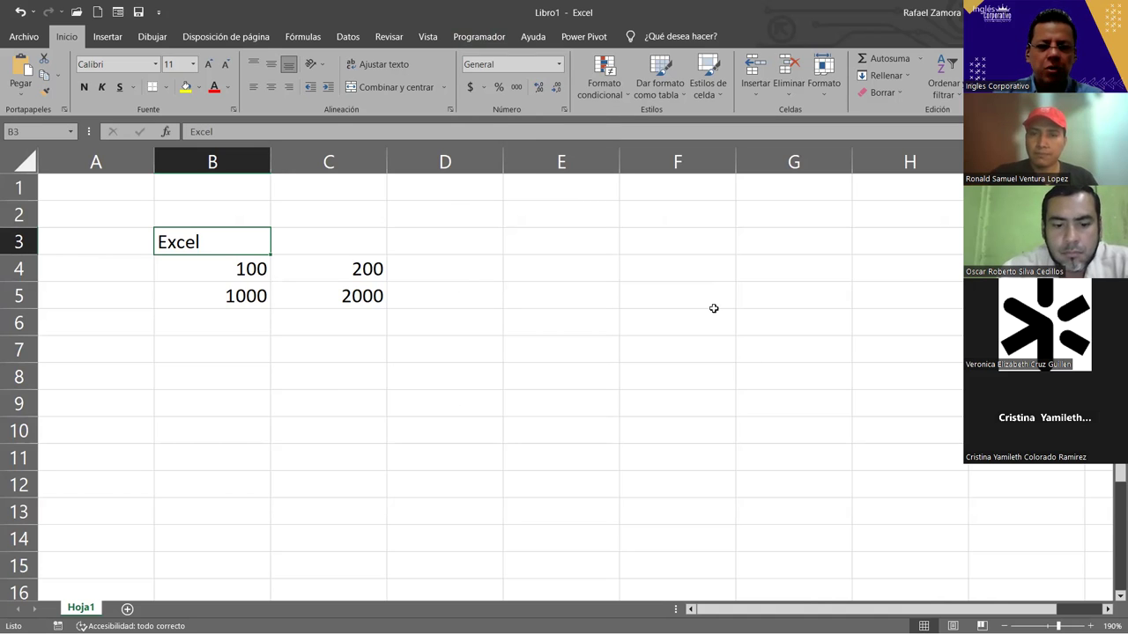
pyautogui.click(559, 65)
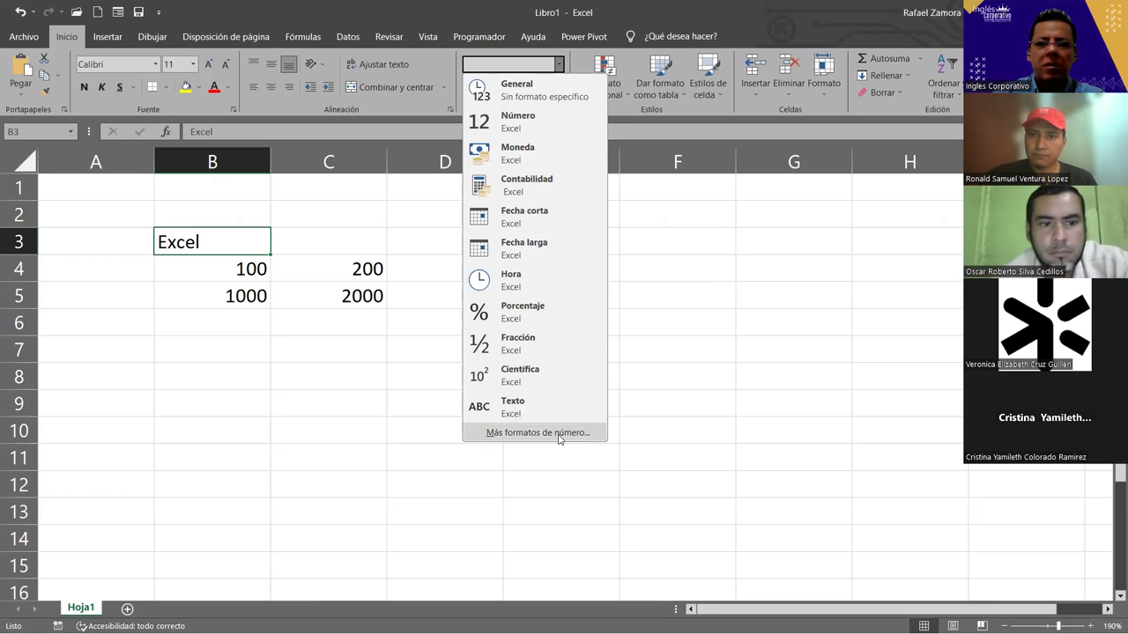
pyautogui.click(558, 434)
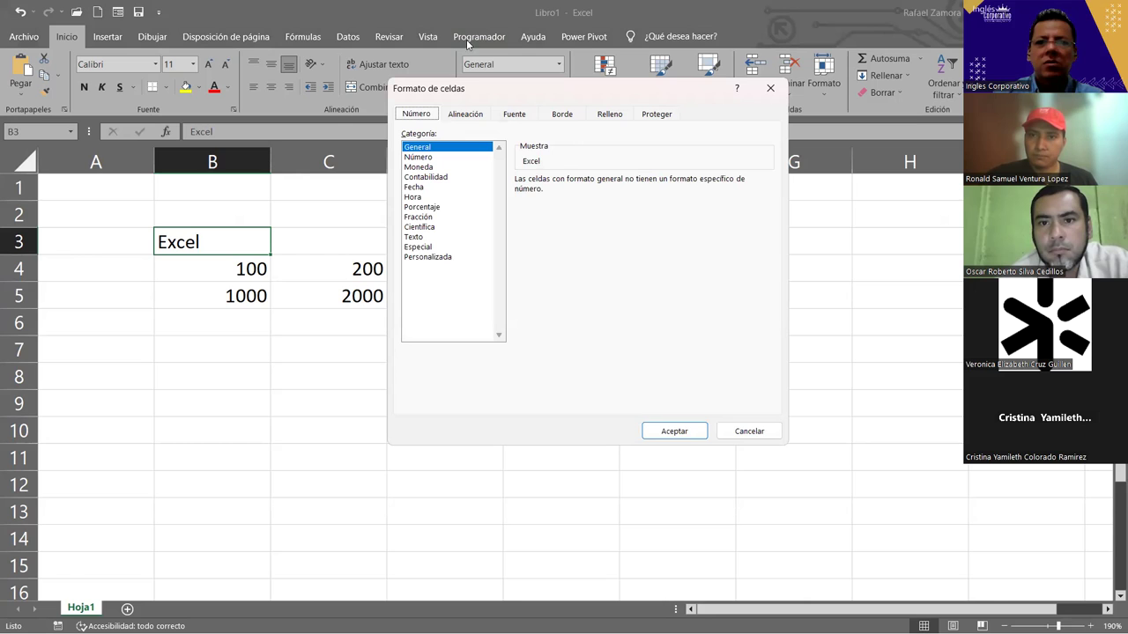
pyautogui.click(466, 114)
pyautogui.click(514, 114)
pyautogui.click(562, 114)
pyautogui.click(609, 114)
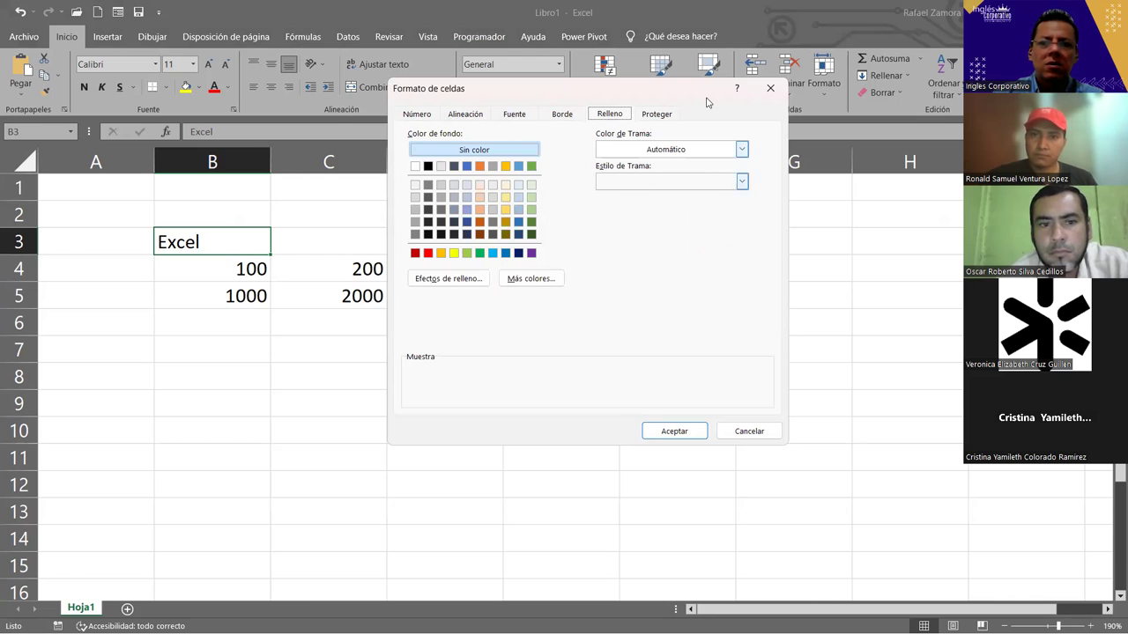
pyautogui.click(412, 116)
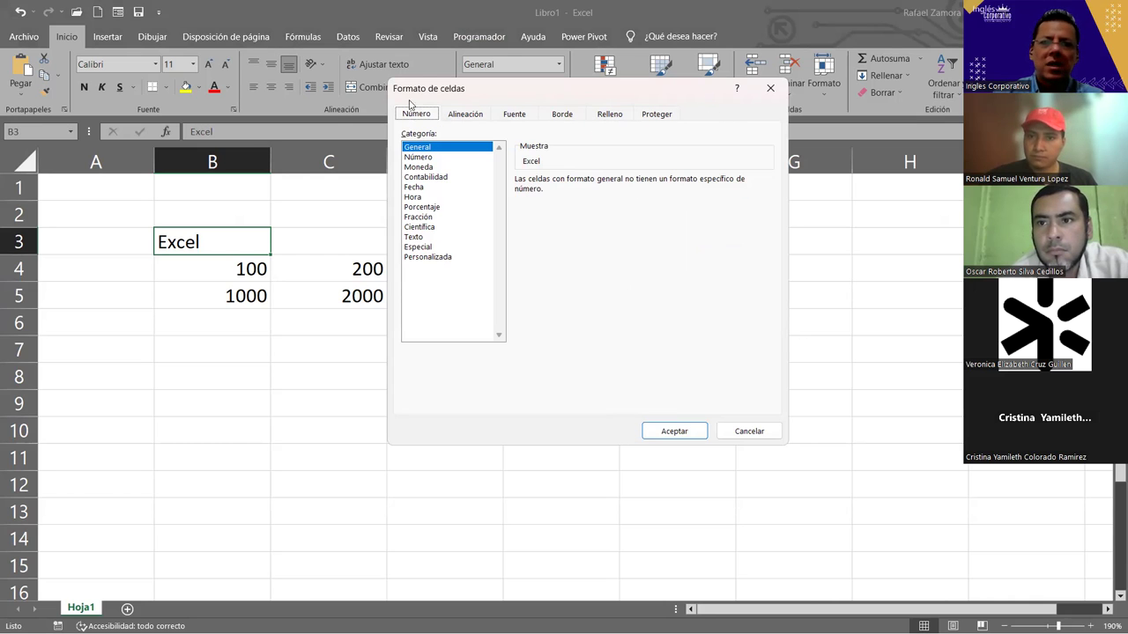
pyautogui.click(674, 430)
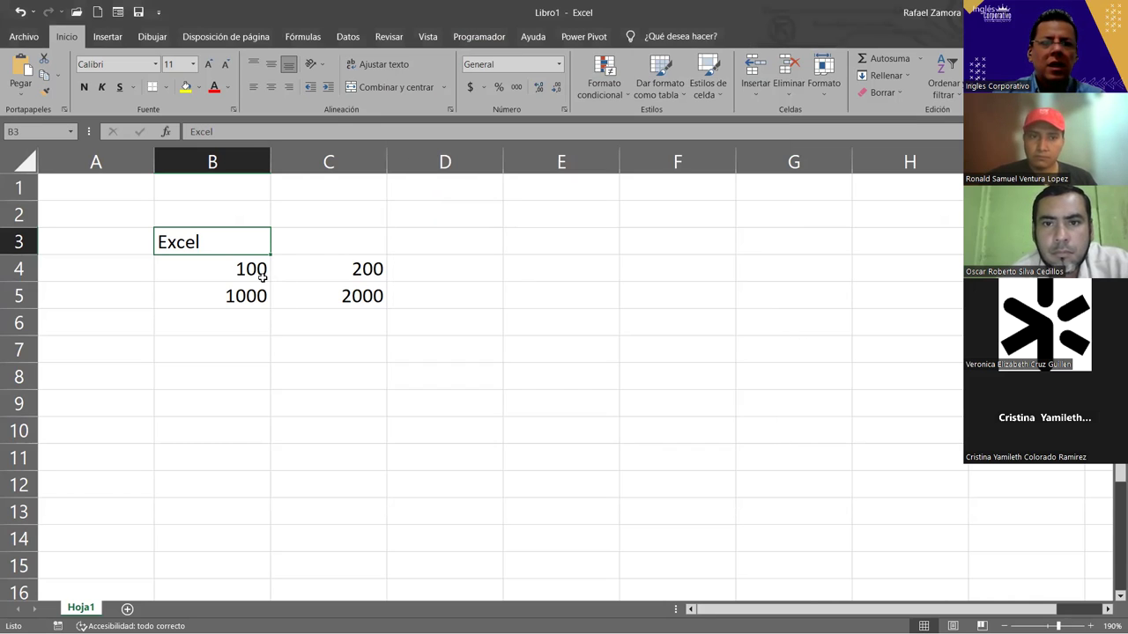
pyautogui.click(244, 276)
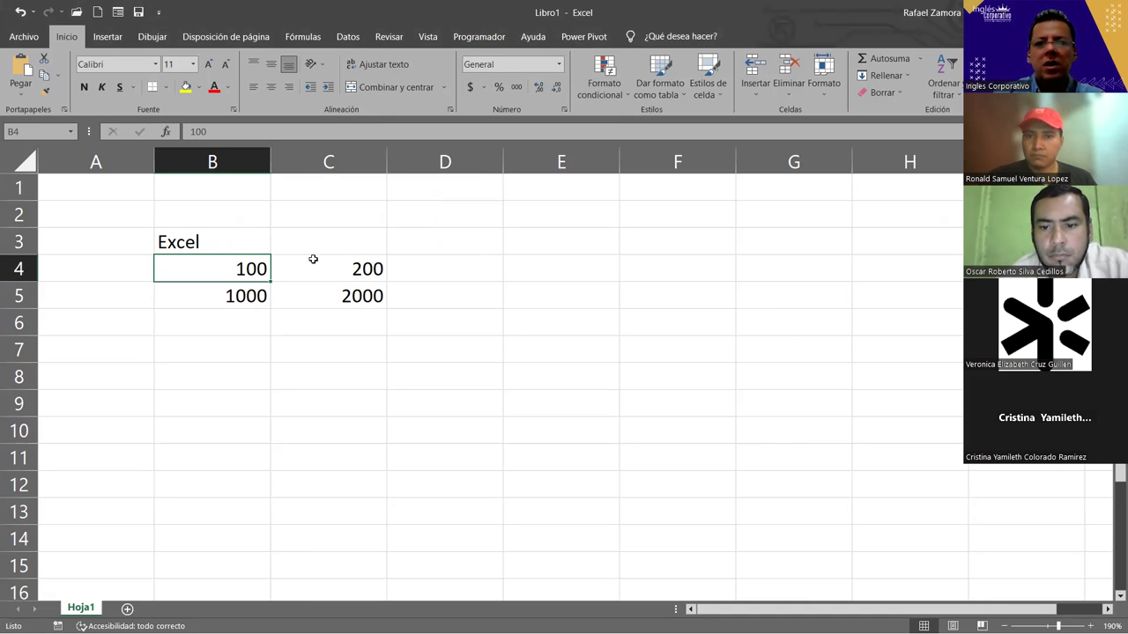
# Step: Apply the Número format to B4 and B5 so they read 100.00 and 1000.00
pyautogui.click(559, 65)
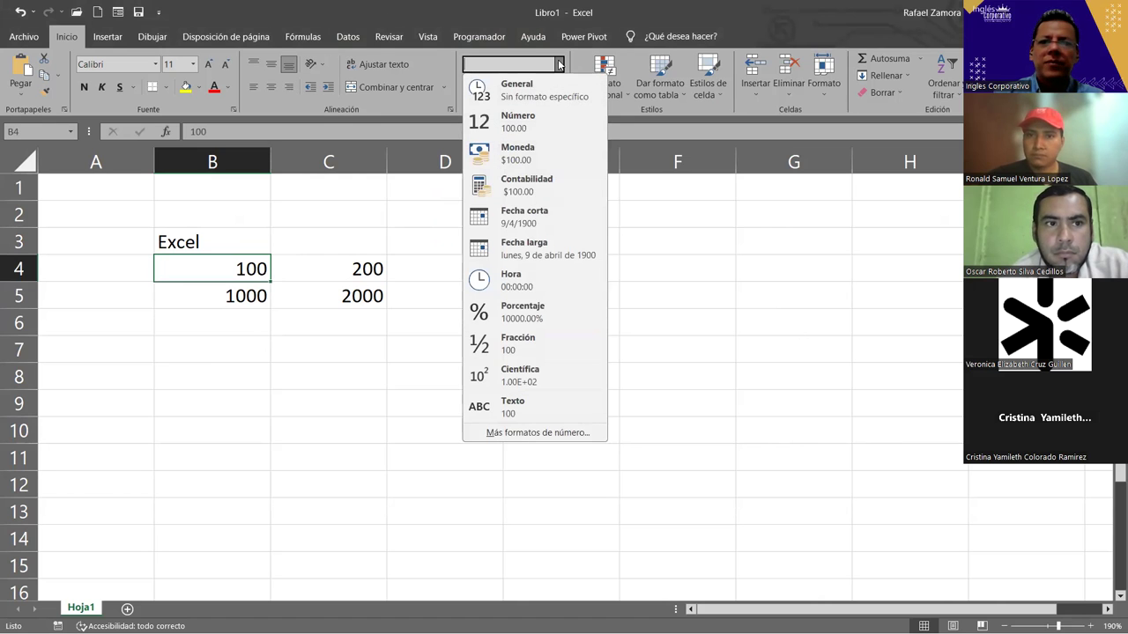
pyautogui.click(506, 122)
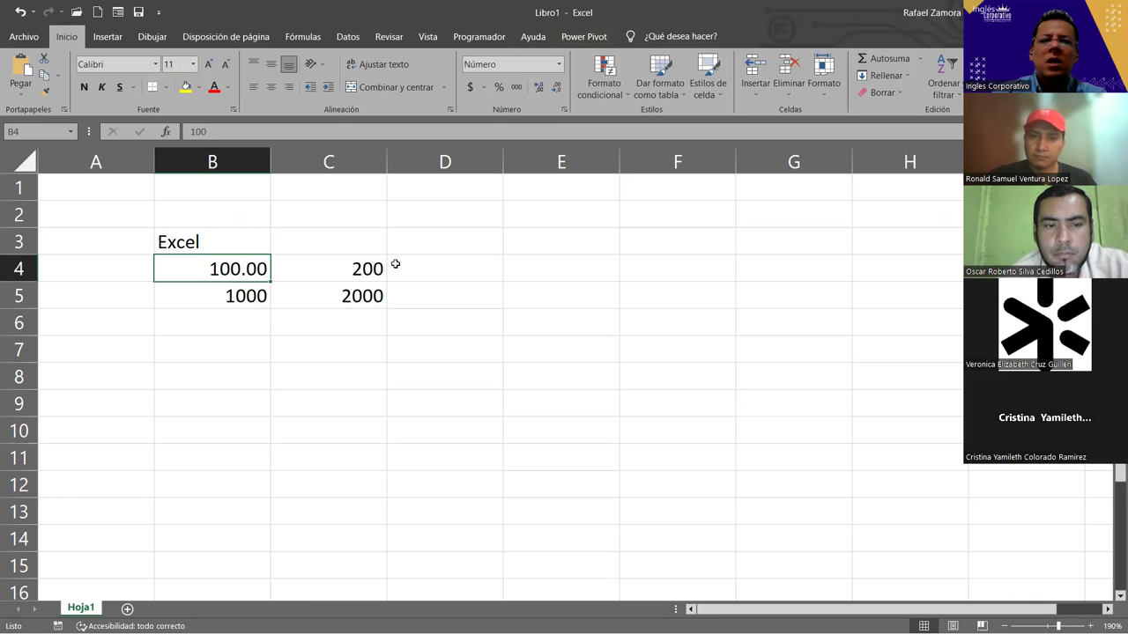
pyautogui.click(232, 296)
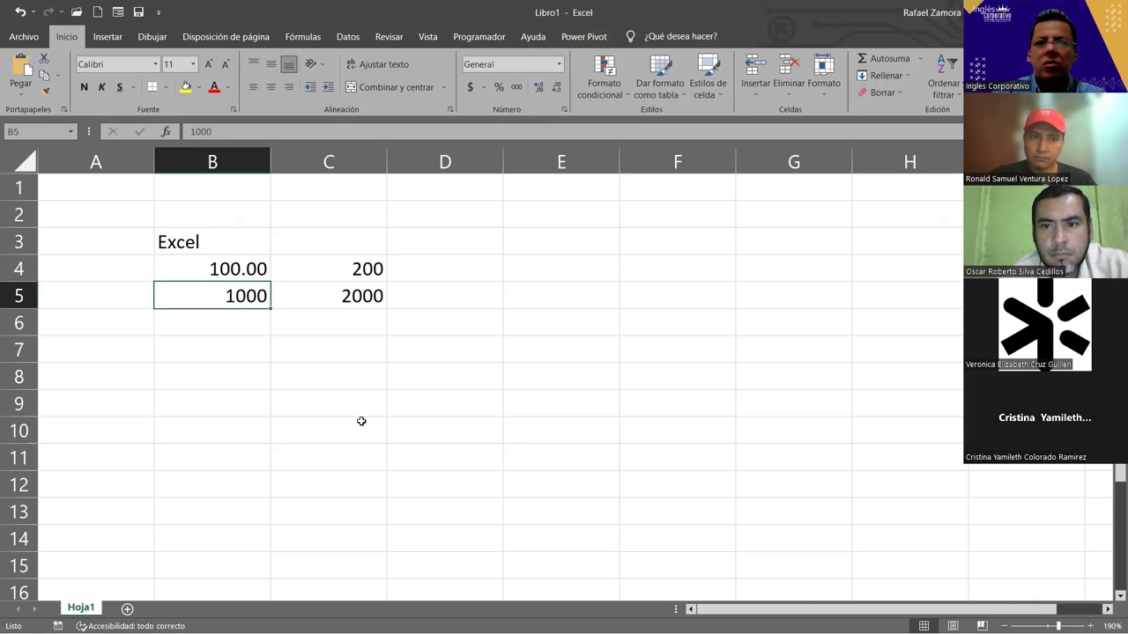
pyautogui.click(557, 64)
pyautogui.click(548, 117)
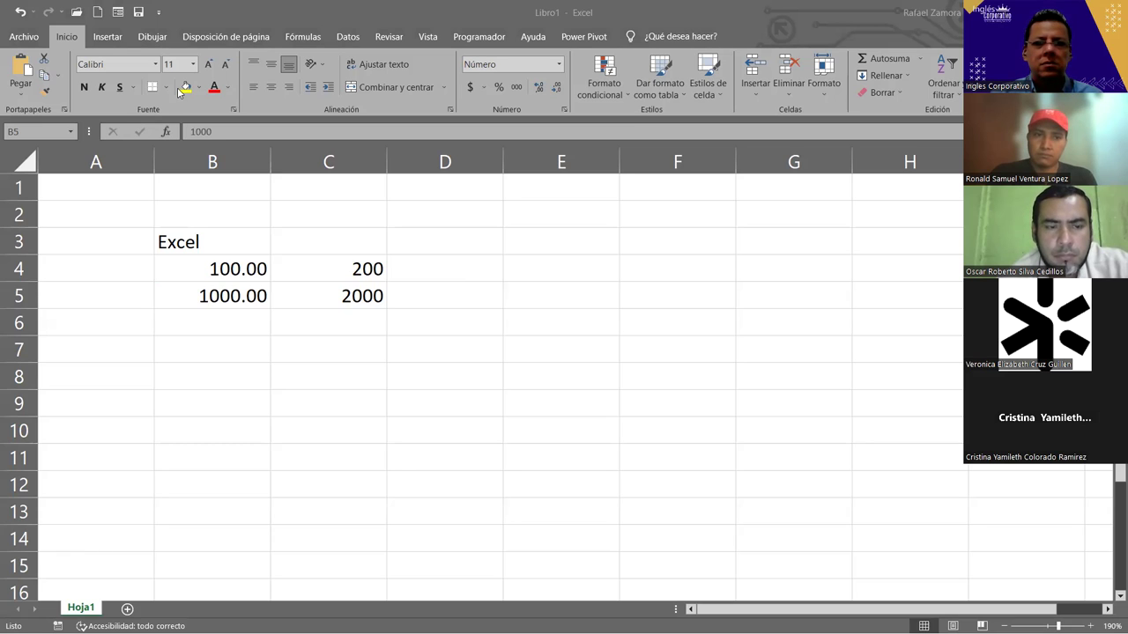
pyautogui.click(265, 311)
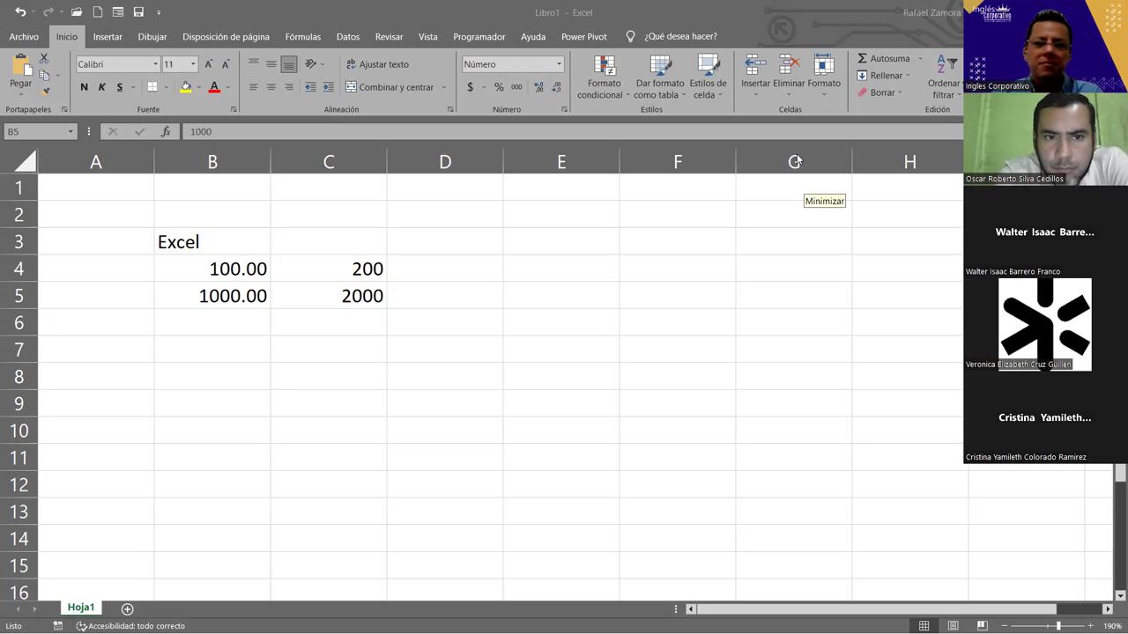
pyautogui.click(226, 291)
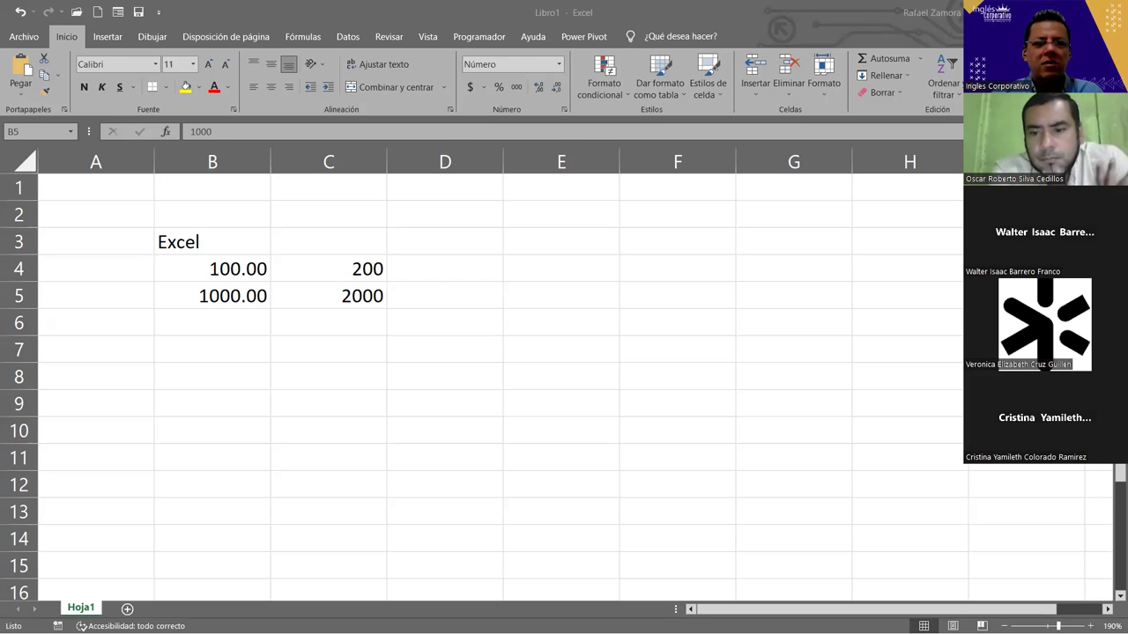
pyautogui.click(217, 304)
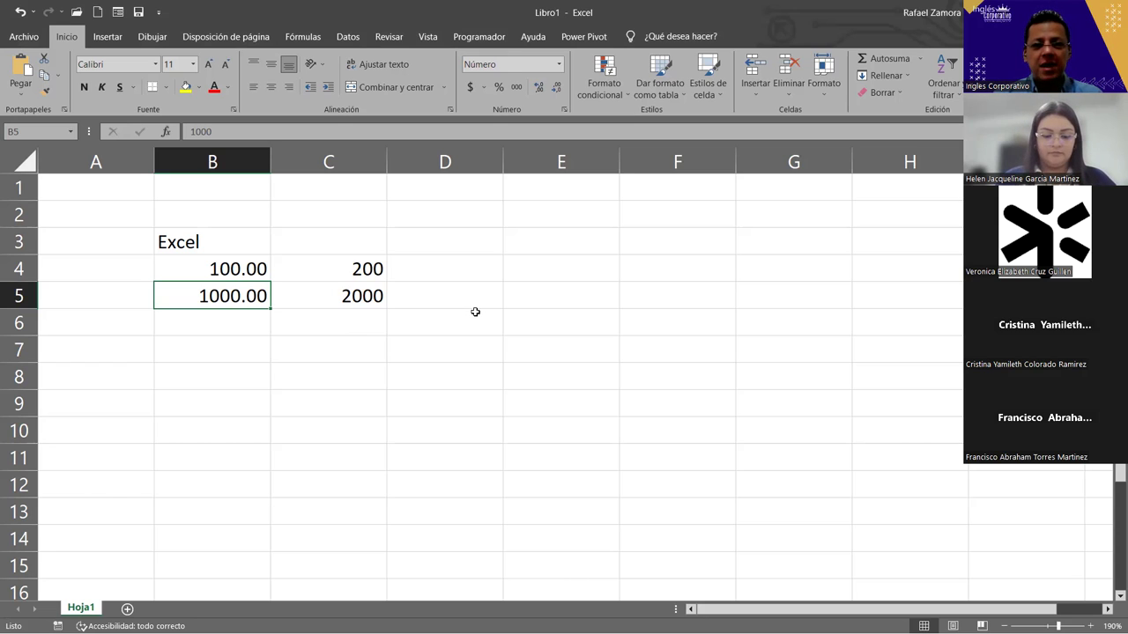
pyautogui.click(476, 312)
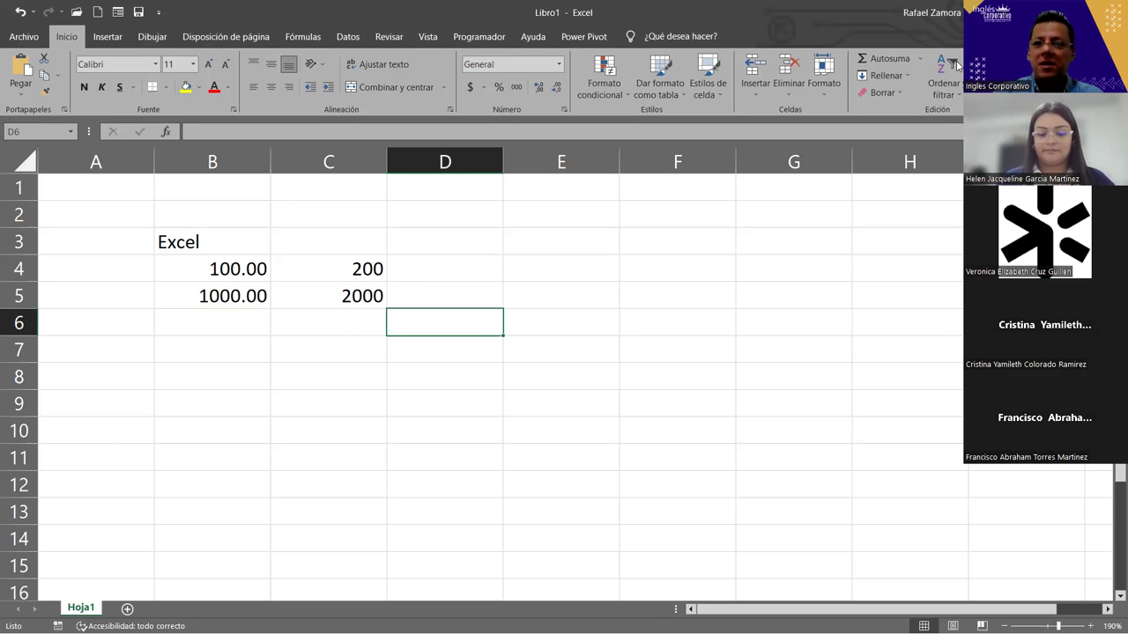
pyautogui.click(234, 296)
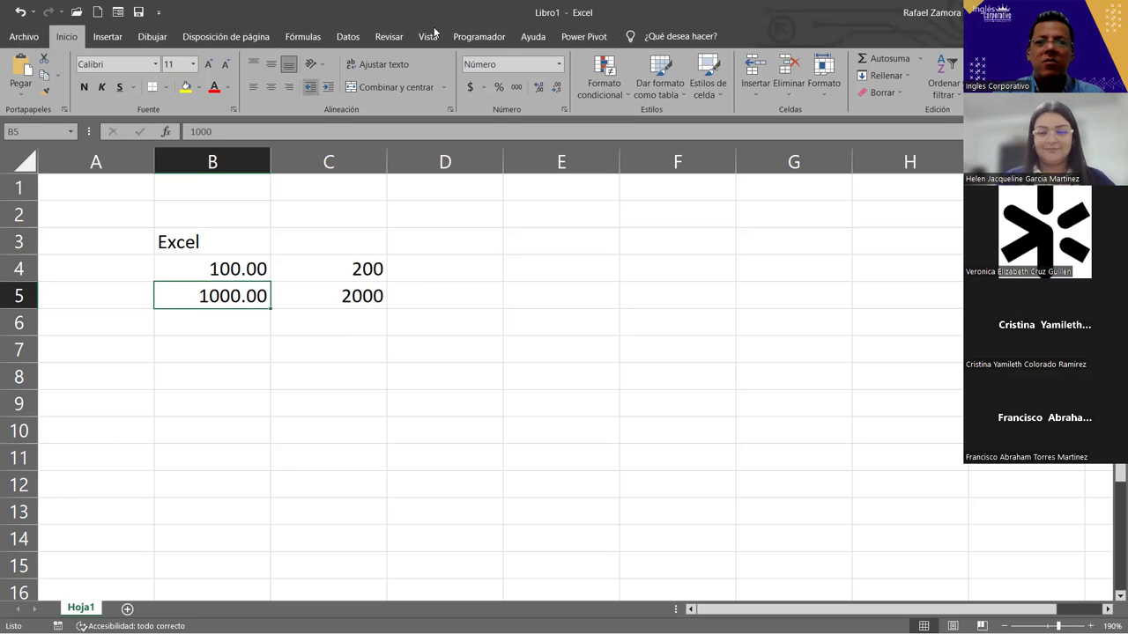
pyautogui.click(559, 64)
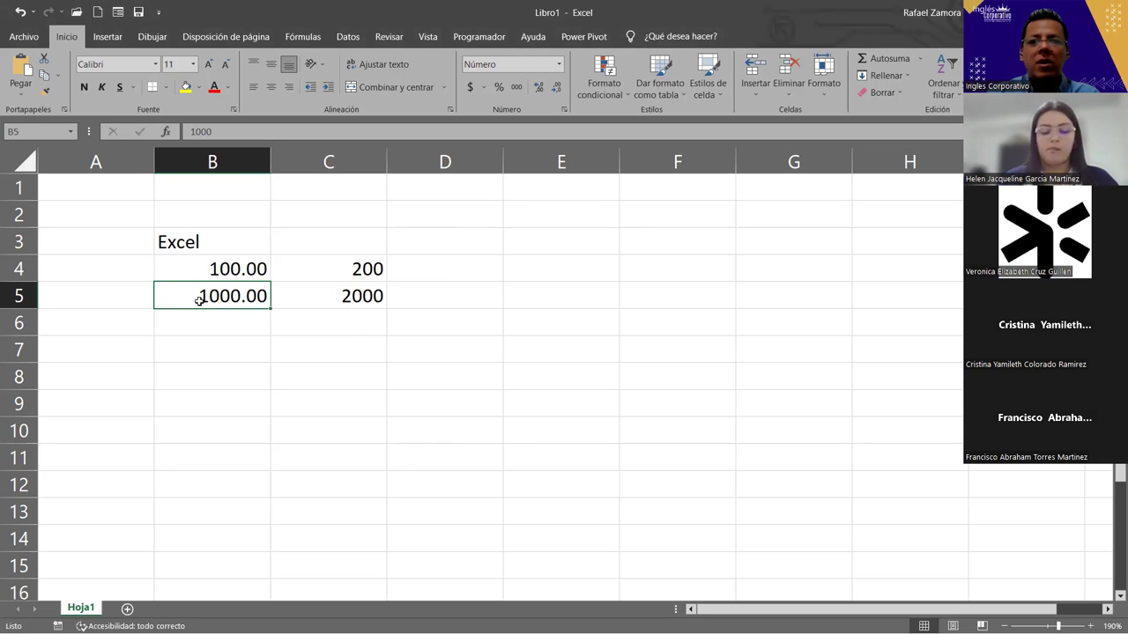
# Step: Enable Usar separador de miles for B5 in the full number format settings so it reads 1,000.00
pyautogui.click(560, 66)
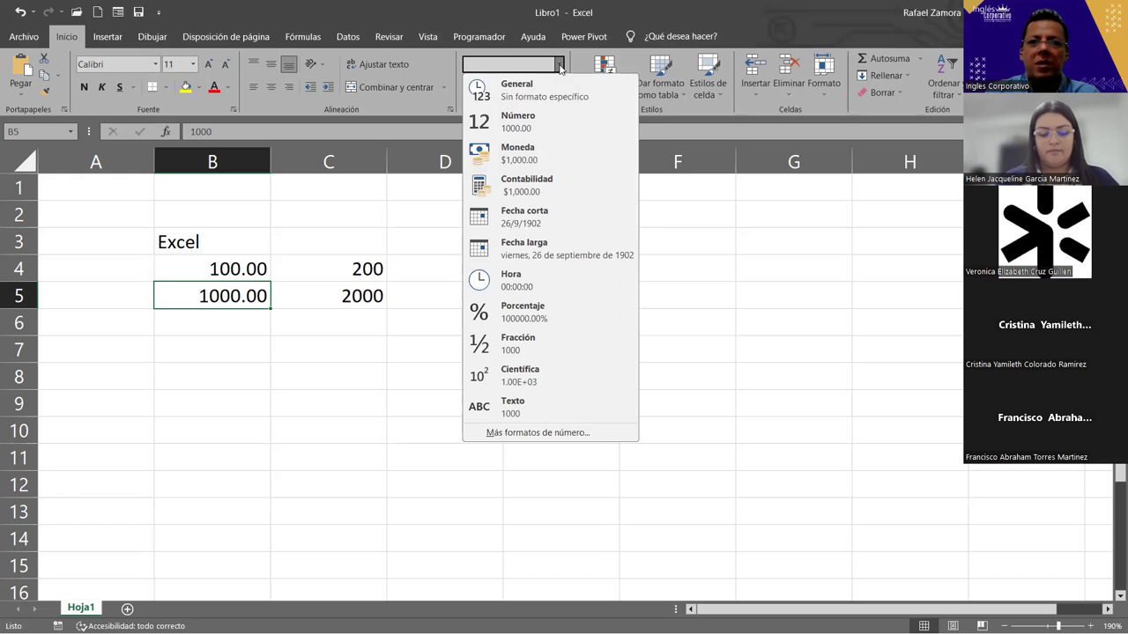
pyautogui.click(581, 434)
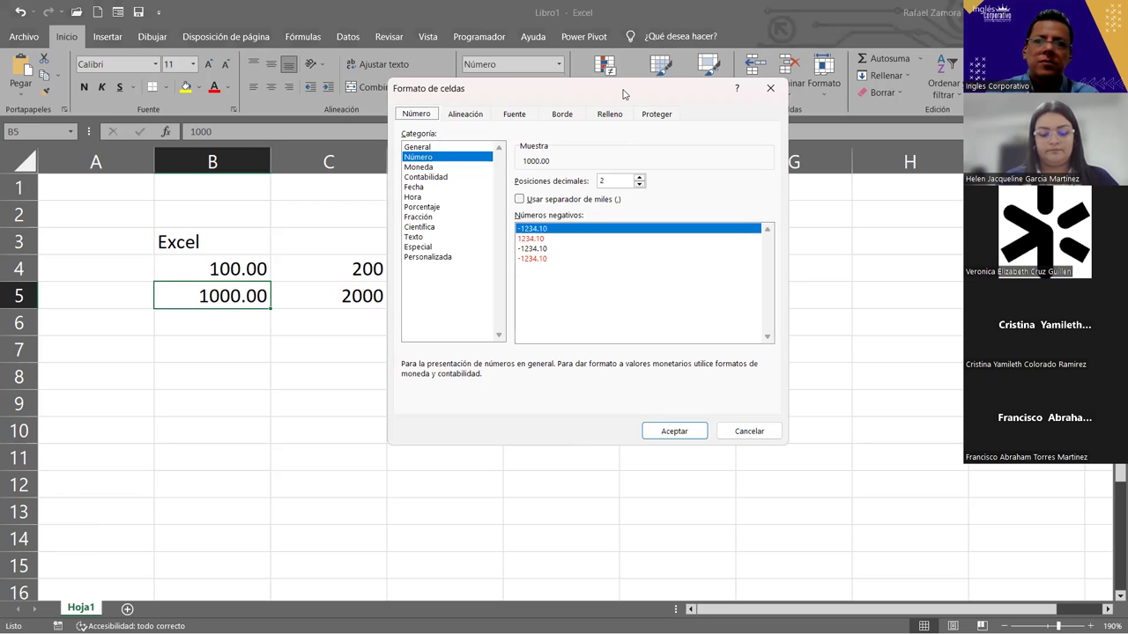
pyautogui.moveTo(623, 93); pyautogui.dragTo(548, 61)
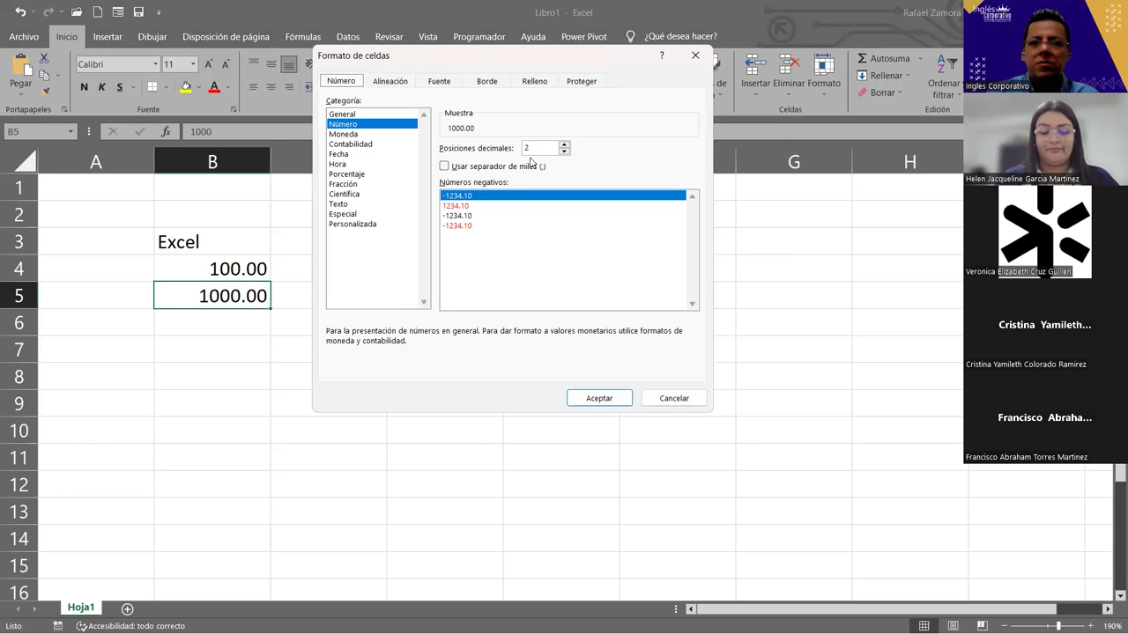
pyautogui.click(444, 166)
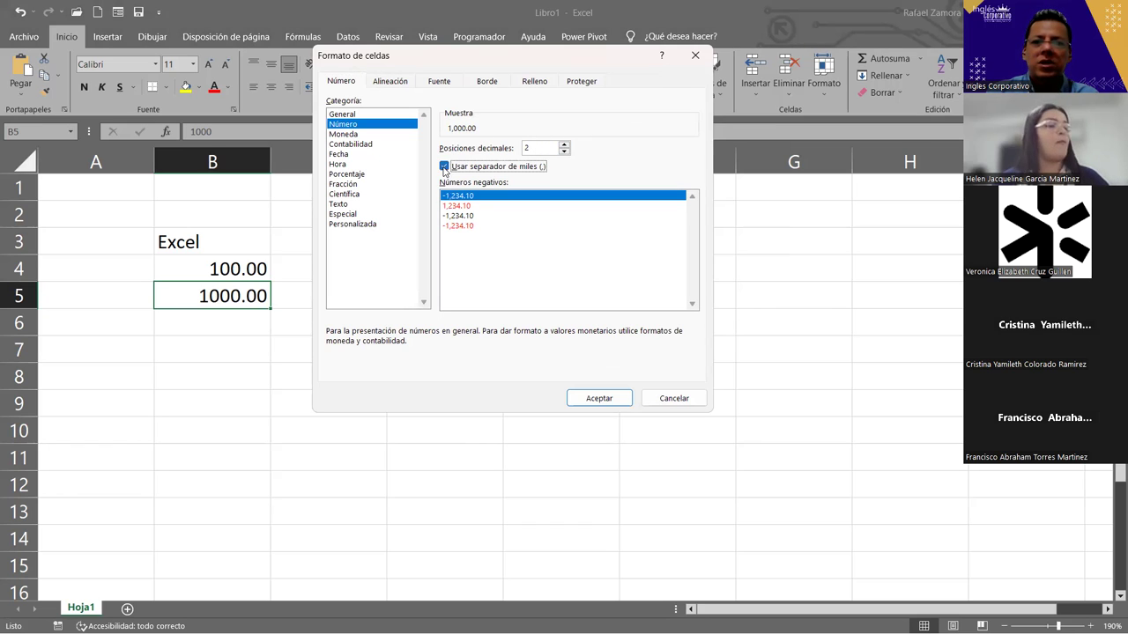
pyautogui.click(615, 401)
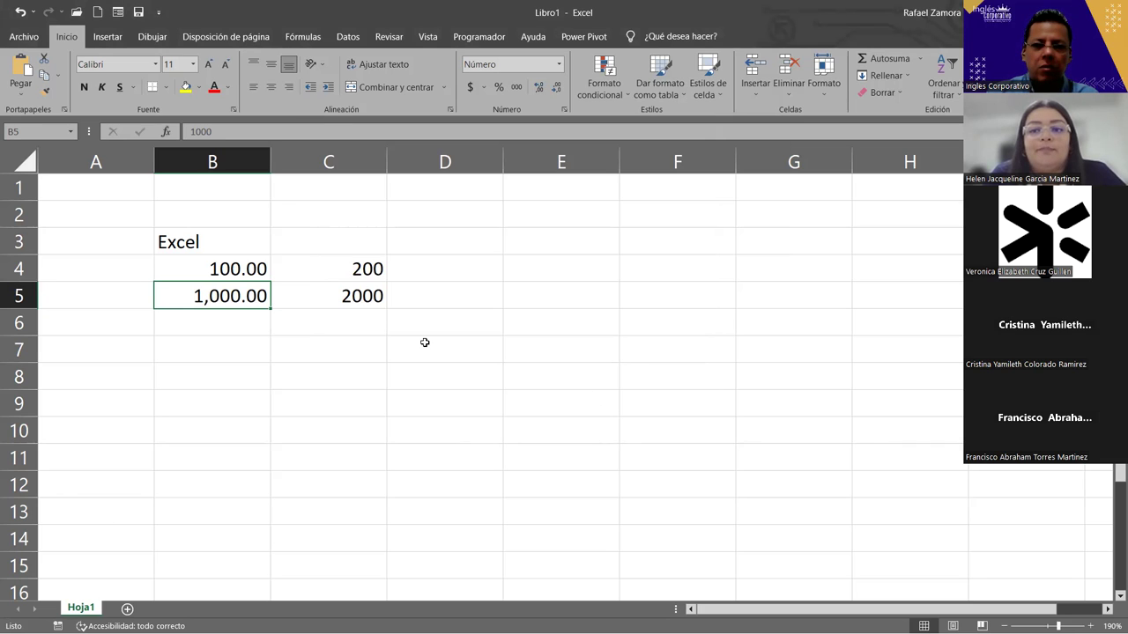
# Step: Type 1000 in B7 and 2000 in B8, then fill the series down to 8000 in B14
pyautogui.click(233, 344)
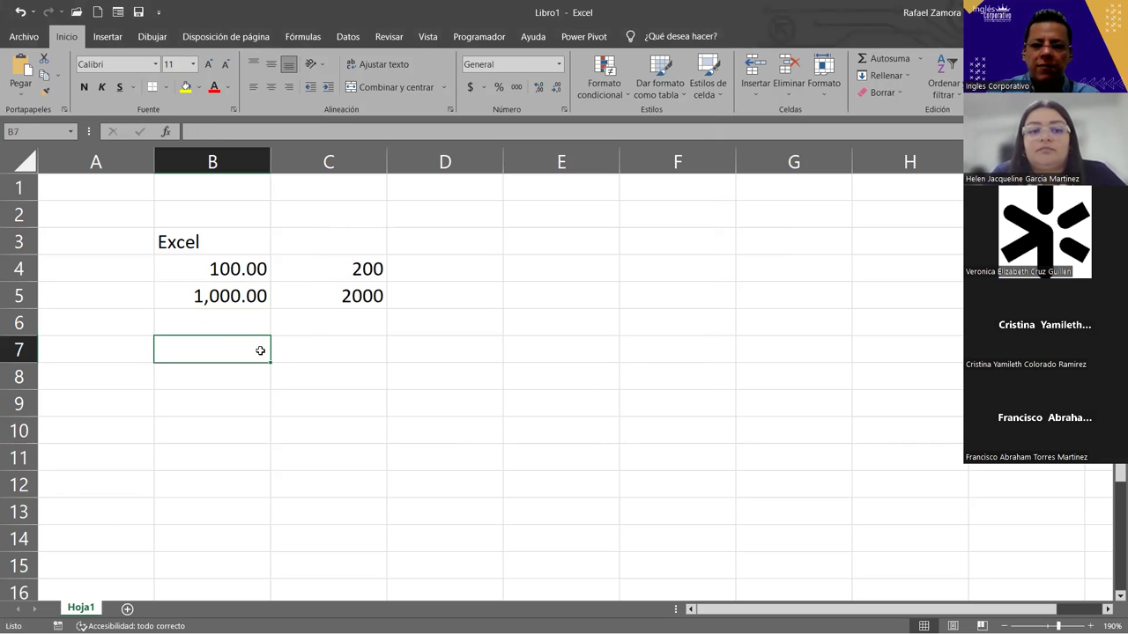
pyautogui.write('1')
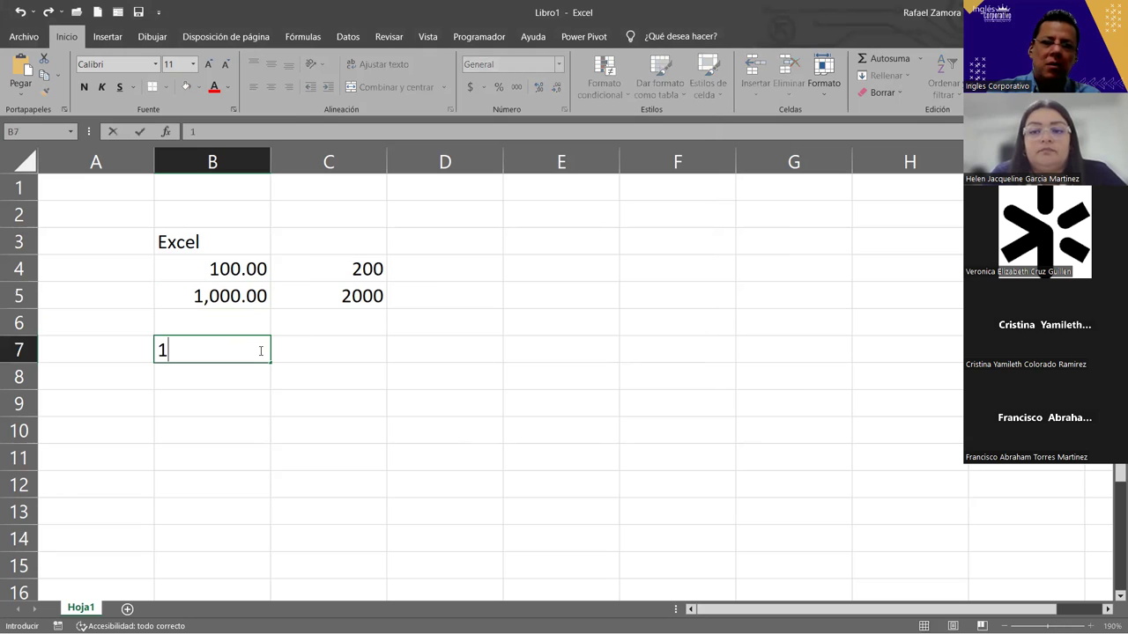
pyautogui.write('000')
pyautogui.press('Return')
pyautogui.click(260, 350)
pyautogui.click(242, 382)
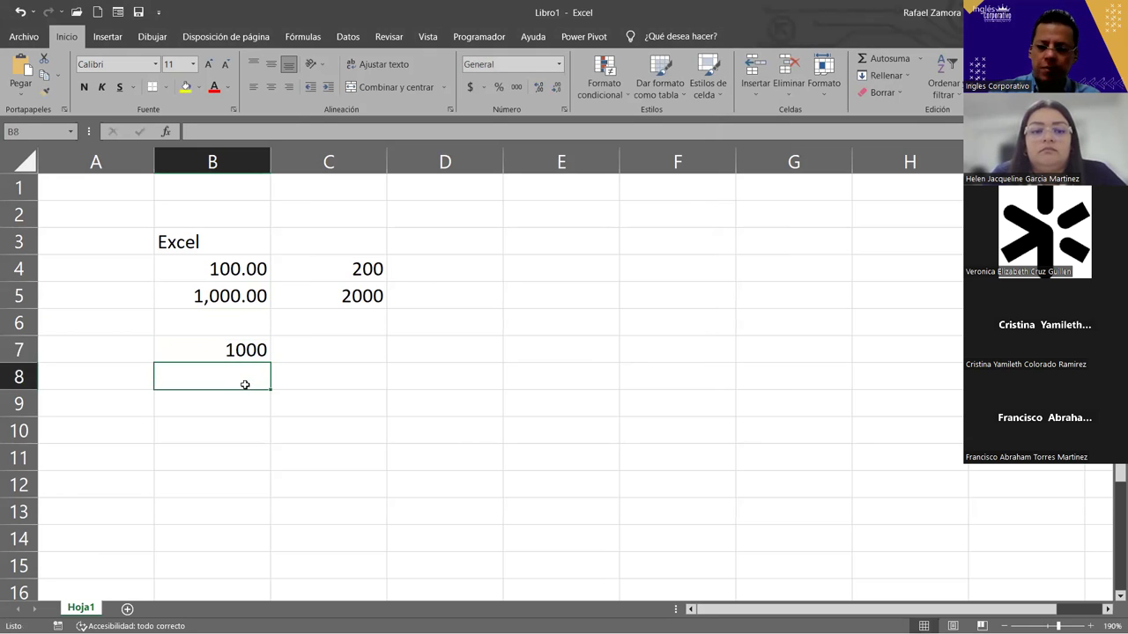
pyautogui.write('2000')
pyautogui.press('Return')
pyautogui.moveTo(247, 349); pyautogui.dragTo(265, 542)
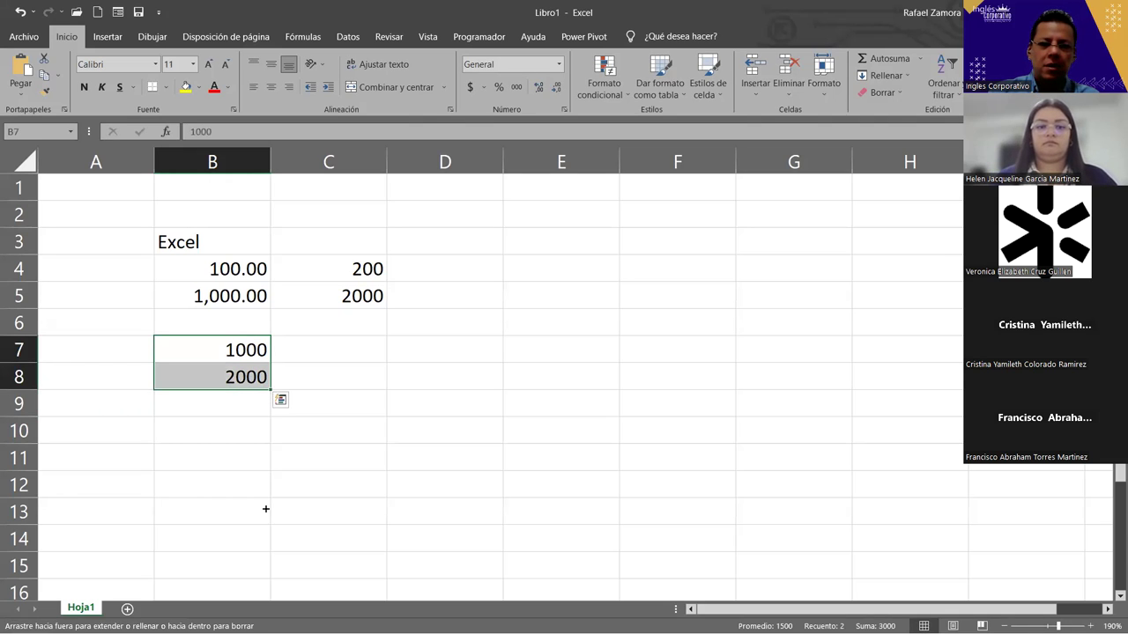
pyautogui.click(390, 444)
pyautogui.click(255, 374)
pyautogui.click(239, 347)
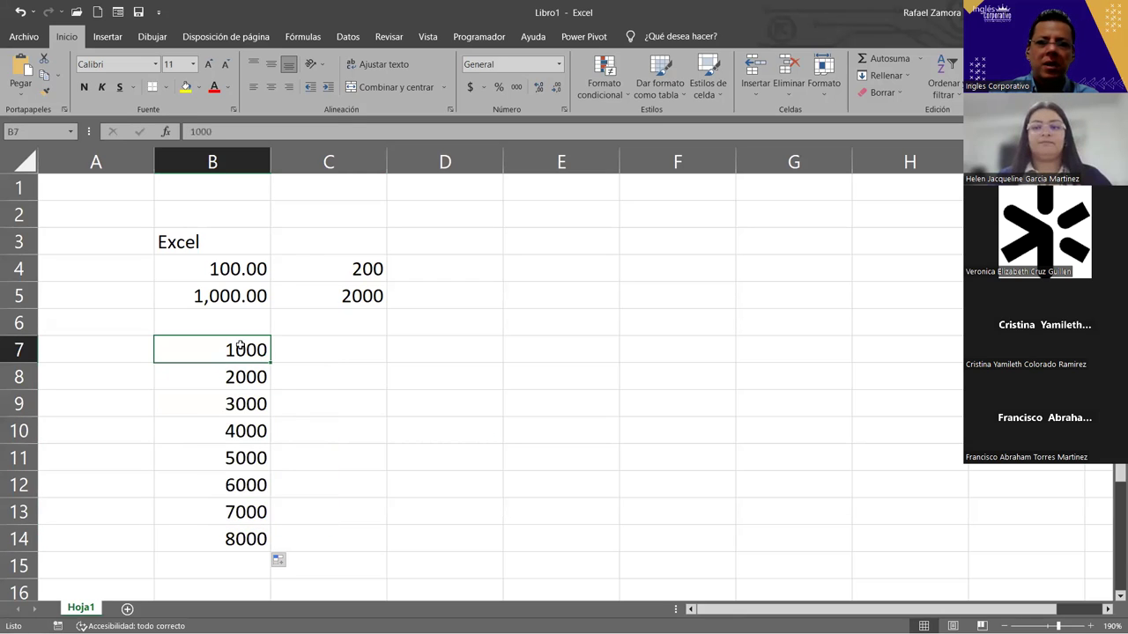
# Step: Format B7 and B8 as Número with thousands separator, showing 1,000.00 and 2,000.00
pyautogui.click(561, 64)
pyautogui.click(530, 434)
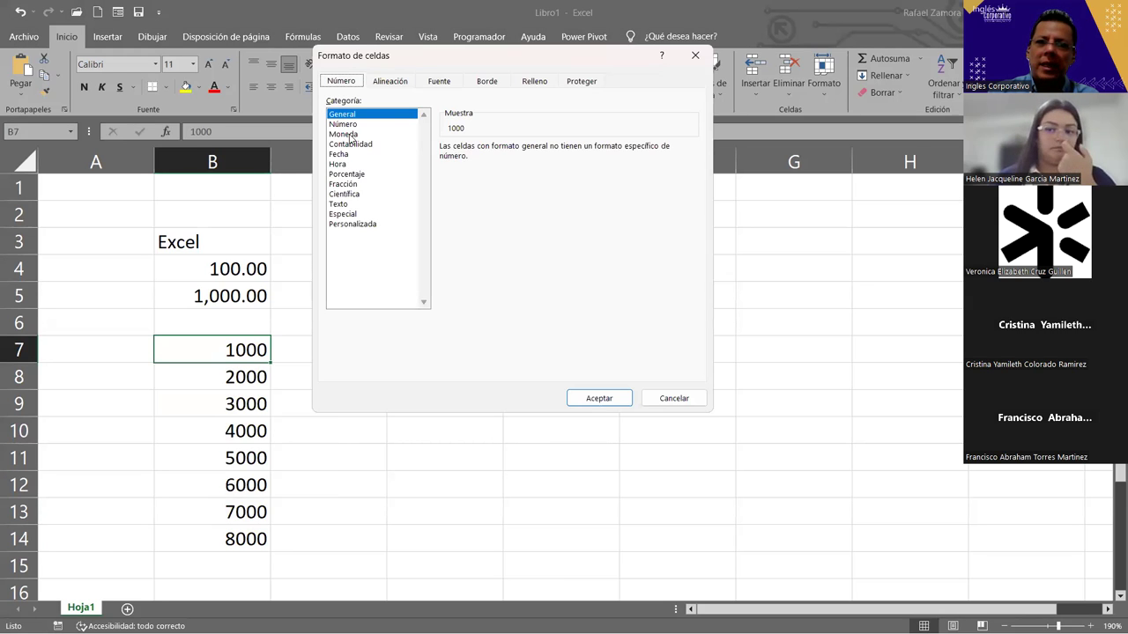
pyautogui.click(350, 124)
pyautogui.click(459, 169)
pyautogui.click(599, 400)
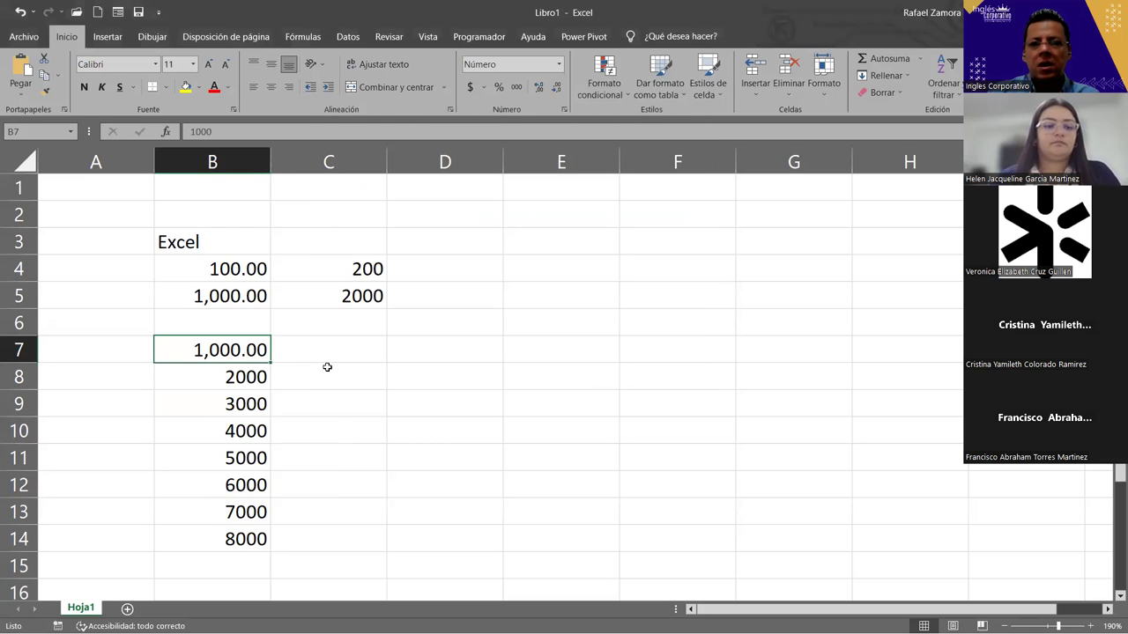
pyautogui.click(264, 382)
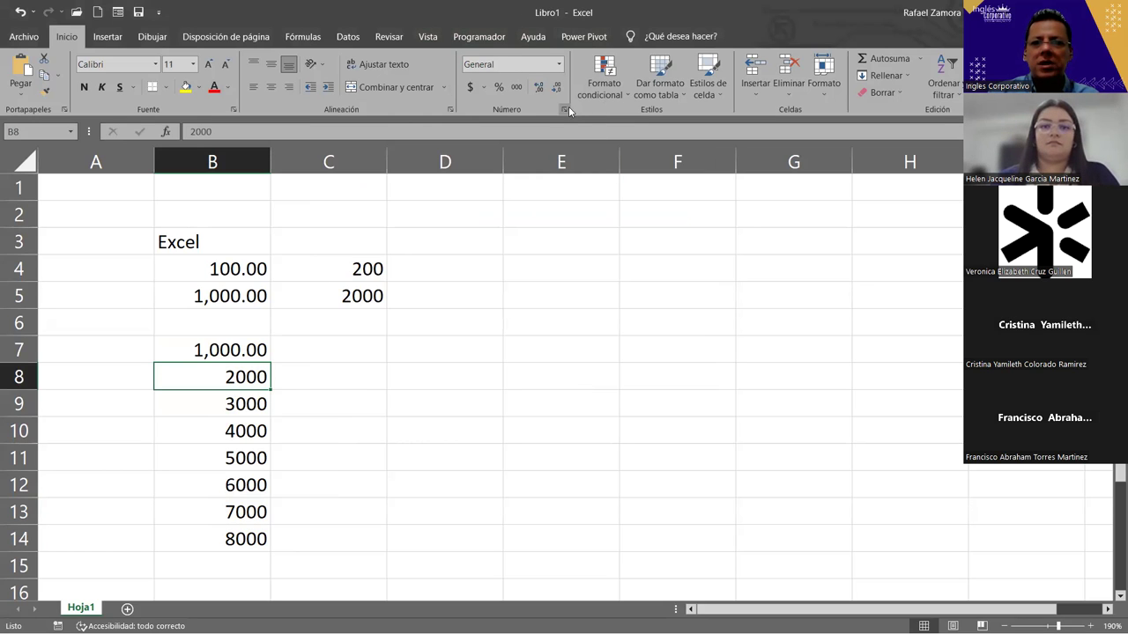
pyautogui.click(569, 112)
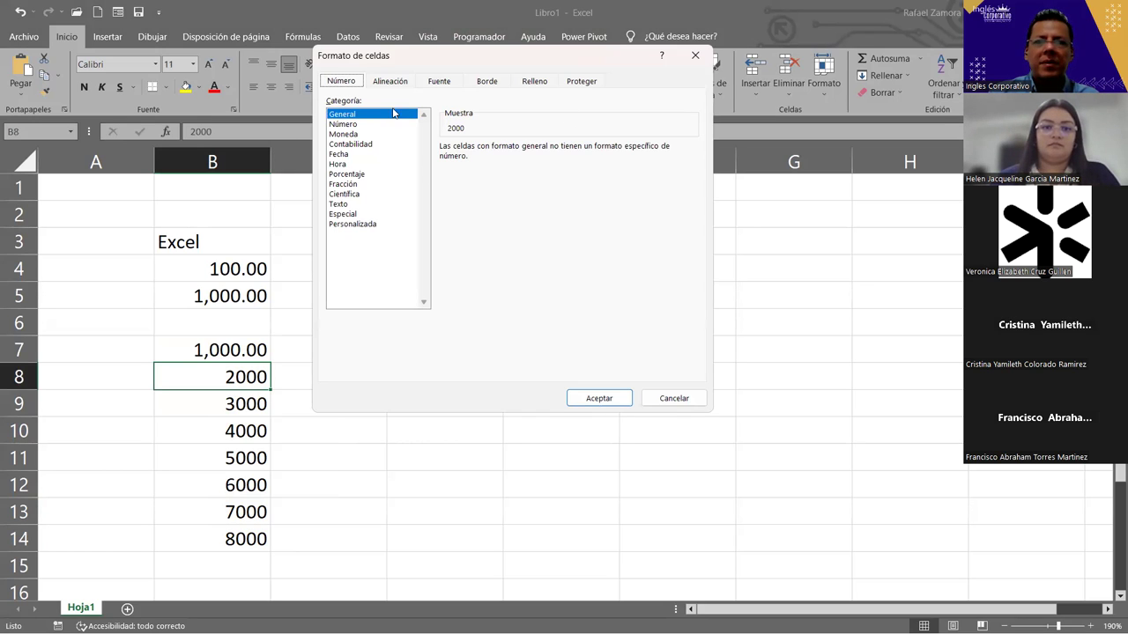
pyautogui.click(344, 124)
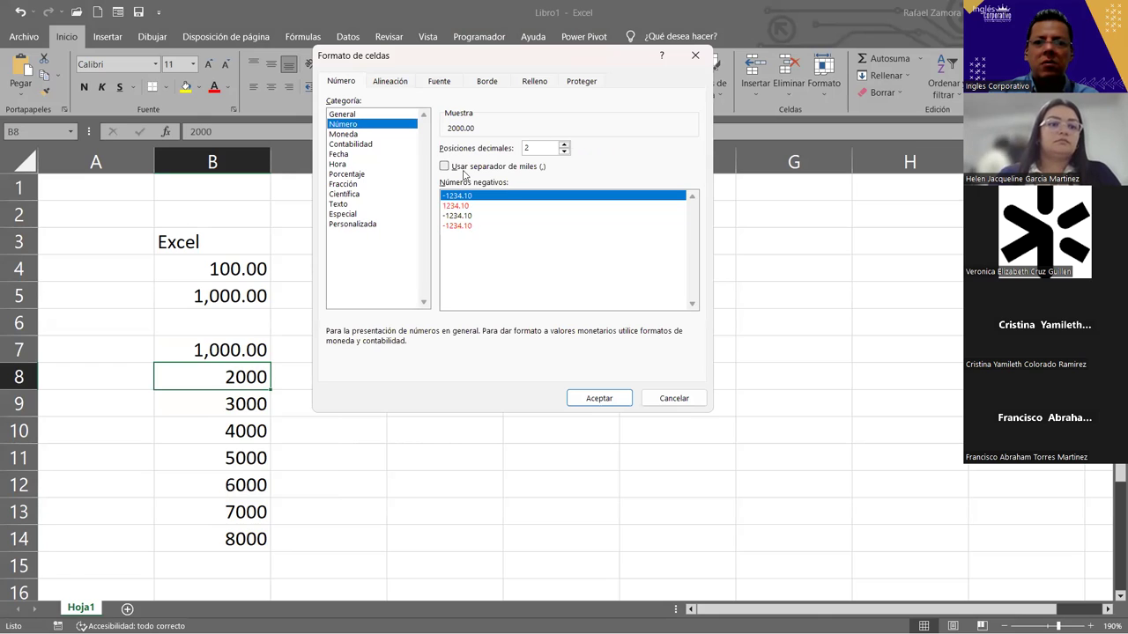
pyautogui.click(444, 167)
pyautogui.click(608, 401)
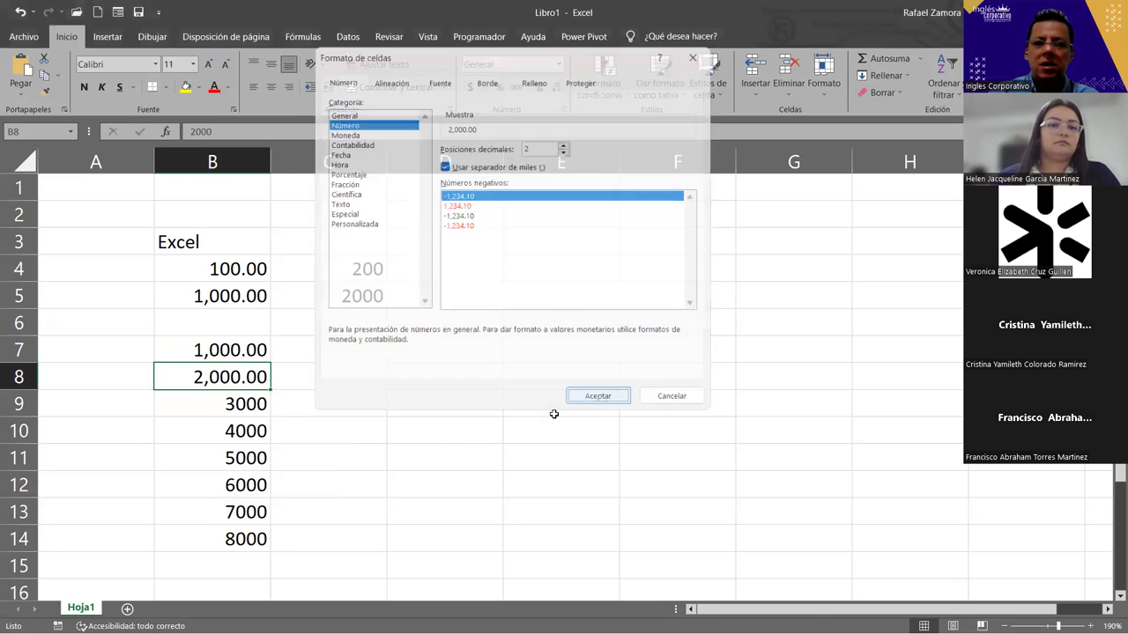
# Step: Apply the same separated Número format to B9 and B10, reading 3,000.00 and 4,000.00
pyautogui.click(233, 407)
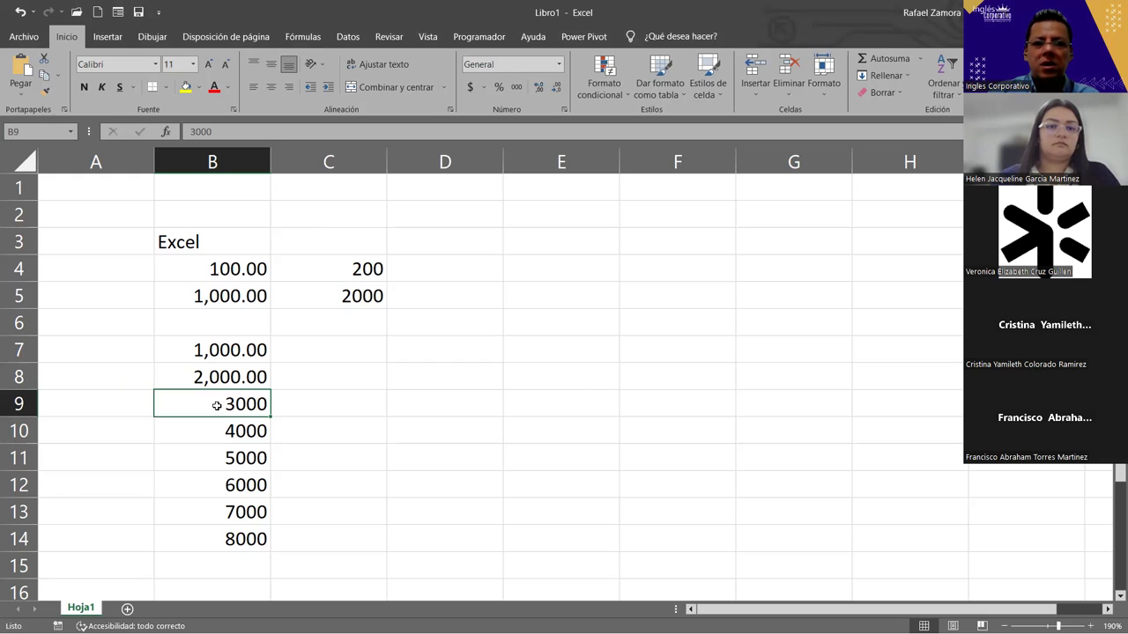
pyautogui.rightClick(215, 406)
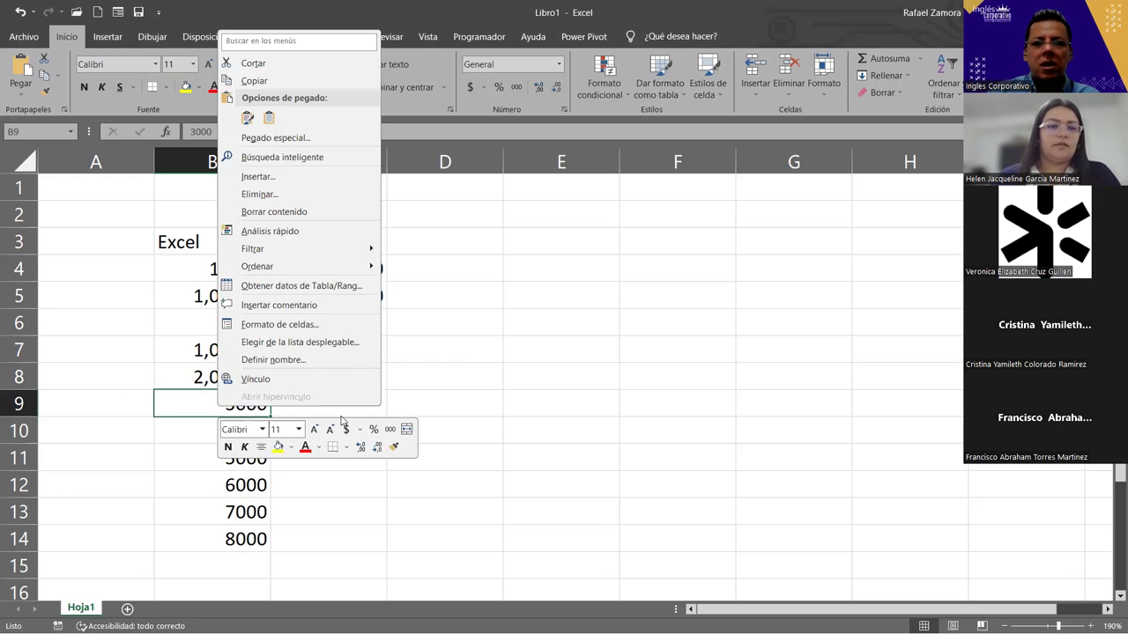
pyautogui.click(331, 326)
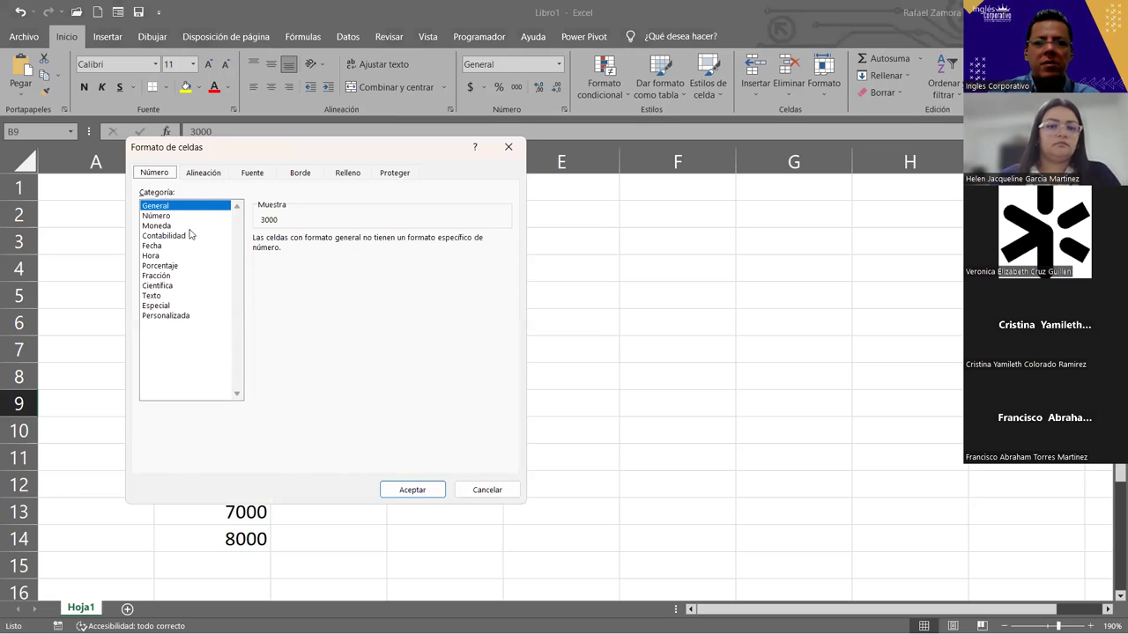
pyautogui.click(167, 225)
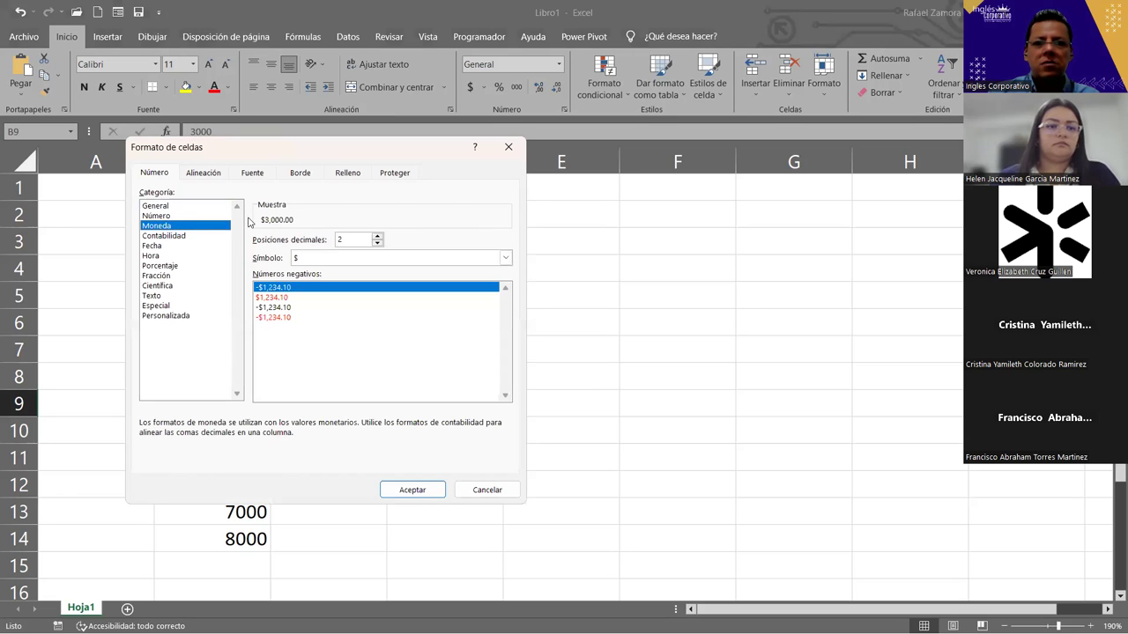
pyautogui.click(203, 215)
pyautogui.click(272, 258)
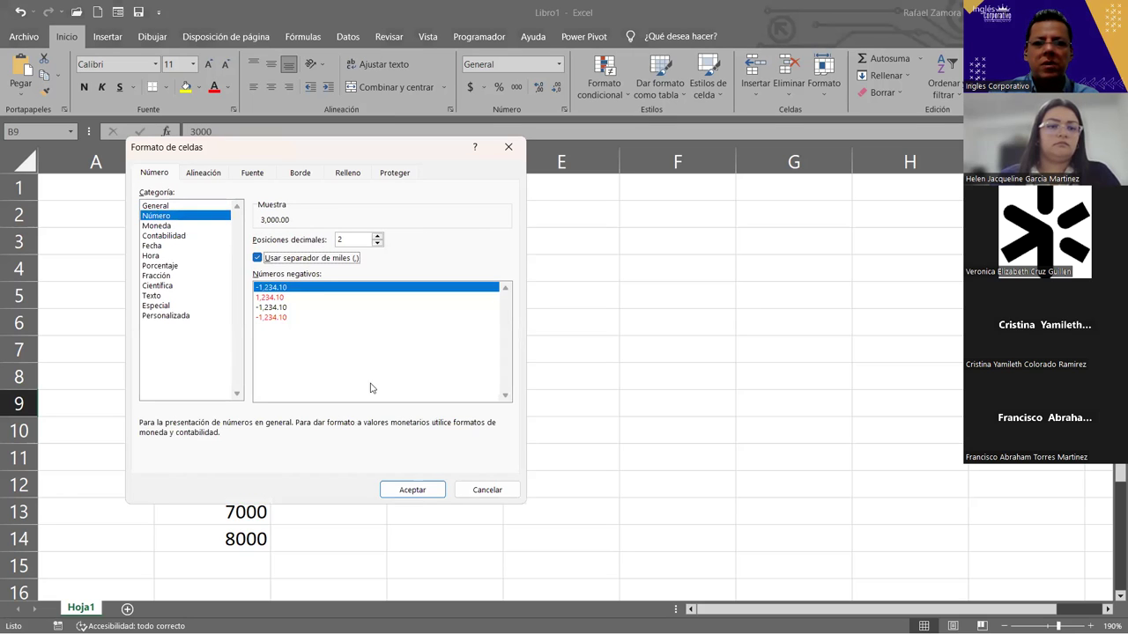
pyautogui.click(412, 490)
pyautogui.click(417, 443)
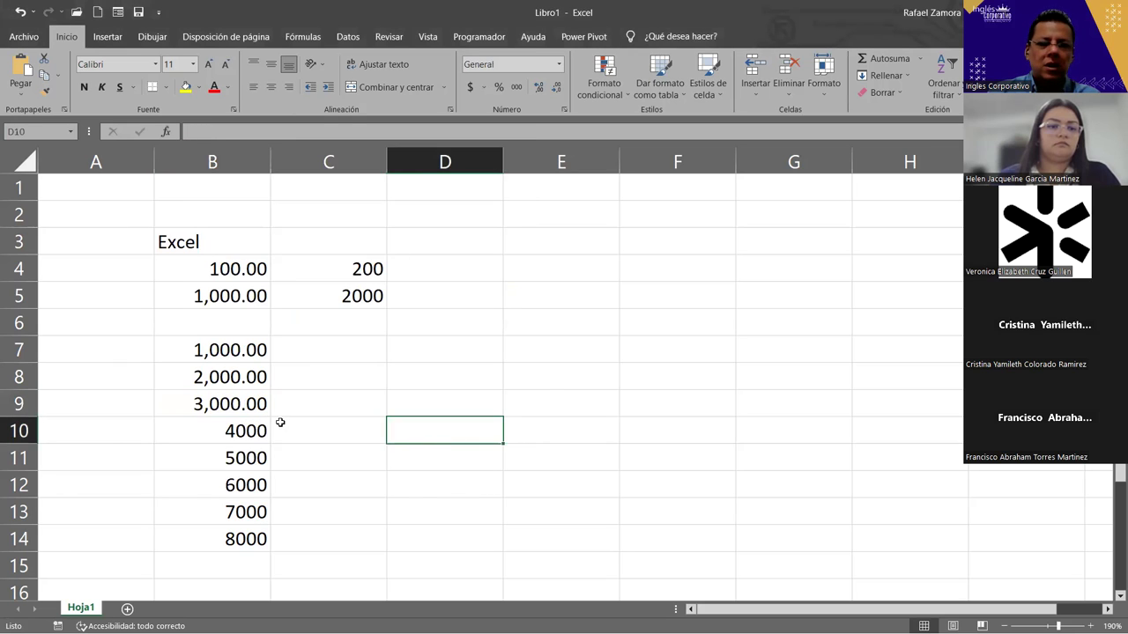
pyautogui.click(249, 430)
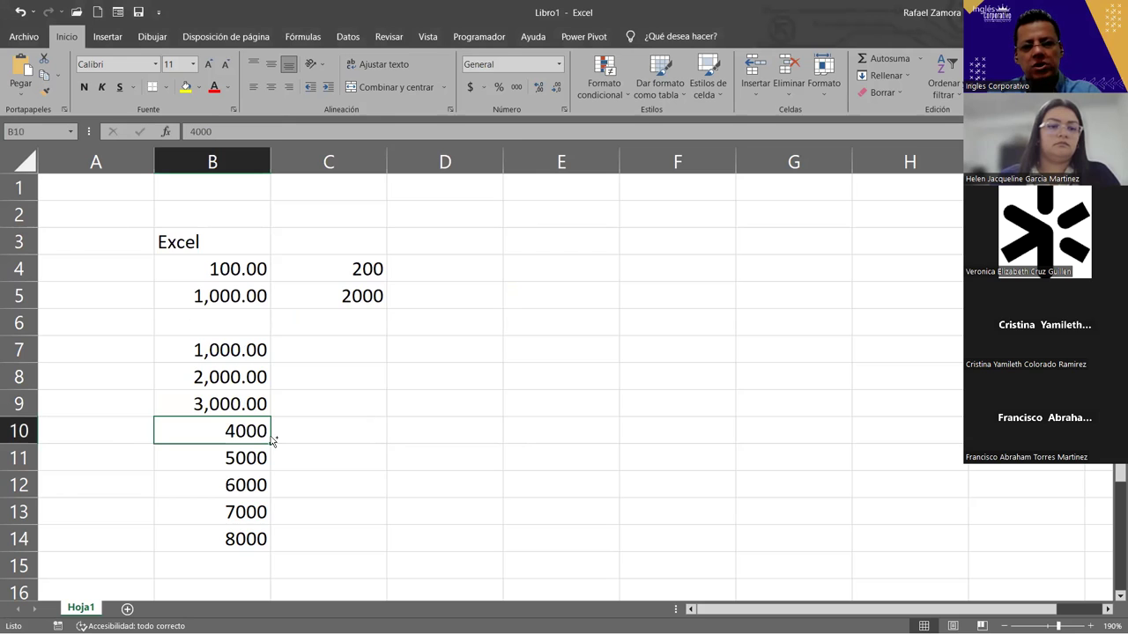
pyautogui.hotkey('ctrl', '1')
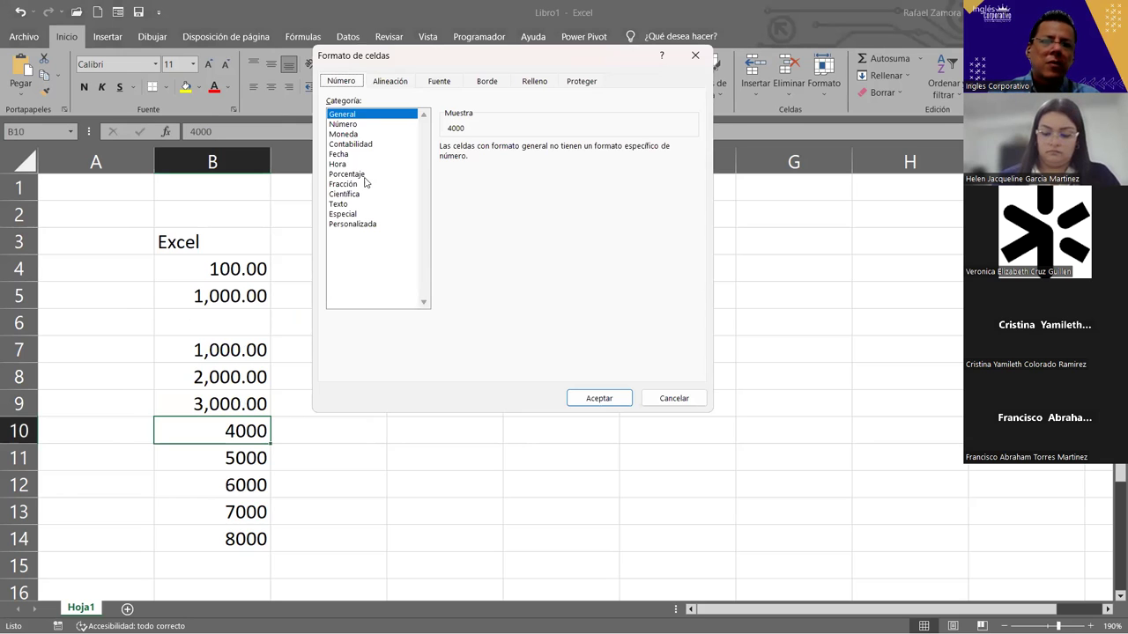
pyautogui.click(355, 126)
pyautogui.click(444, 166)
pyautogui.click(590, 401)
pyautogui.click(587, 397)
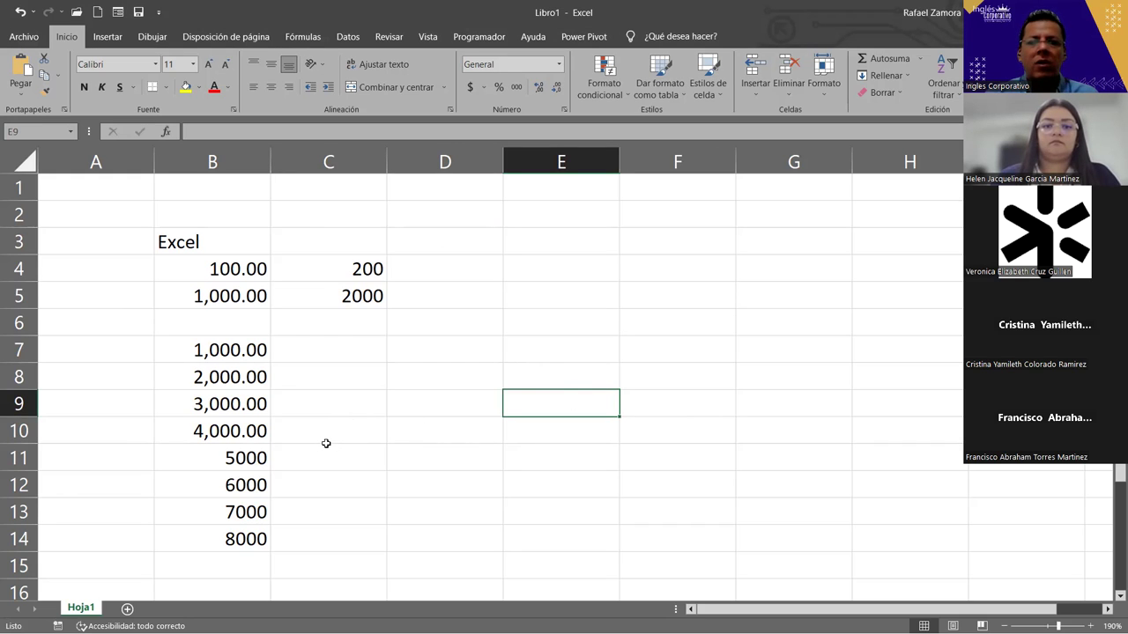
# Step: Apply the comma (000) accounting style to B11 so 5000 reads 5,000.00
pyautogui.click(240, 461)
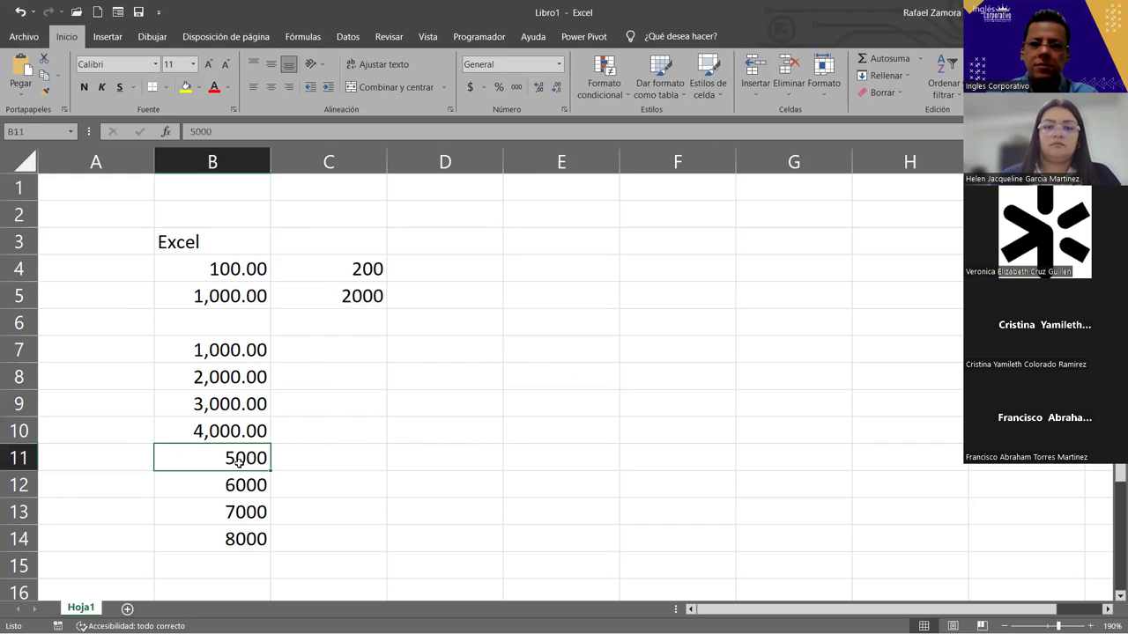
pyautogui.scroll(-1, 278, 423)
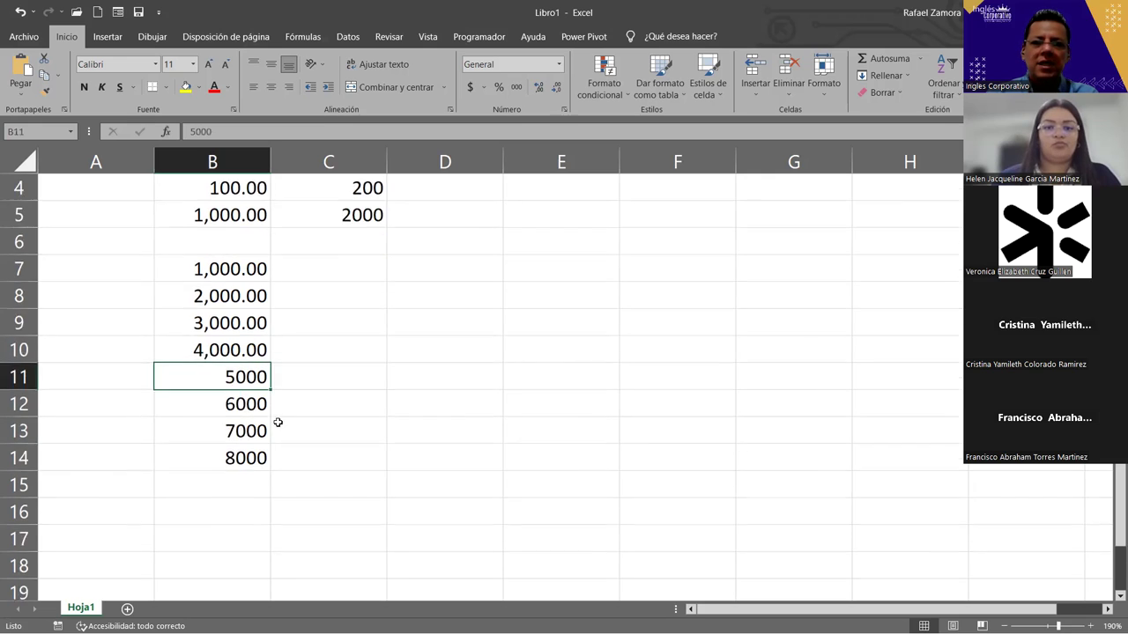
pyautogui.scroll(-1, 279, 421)
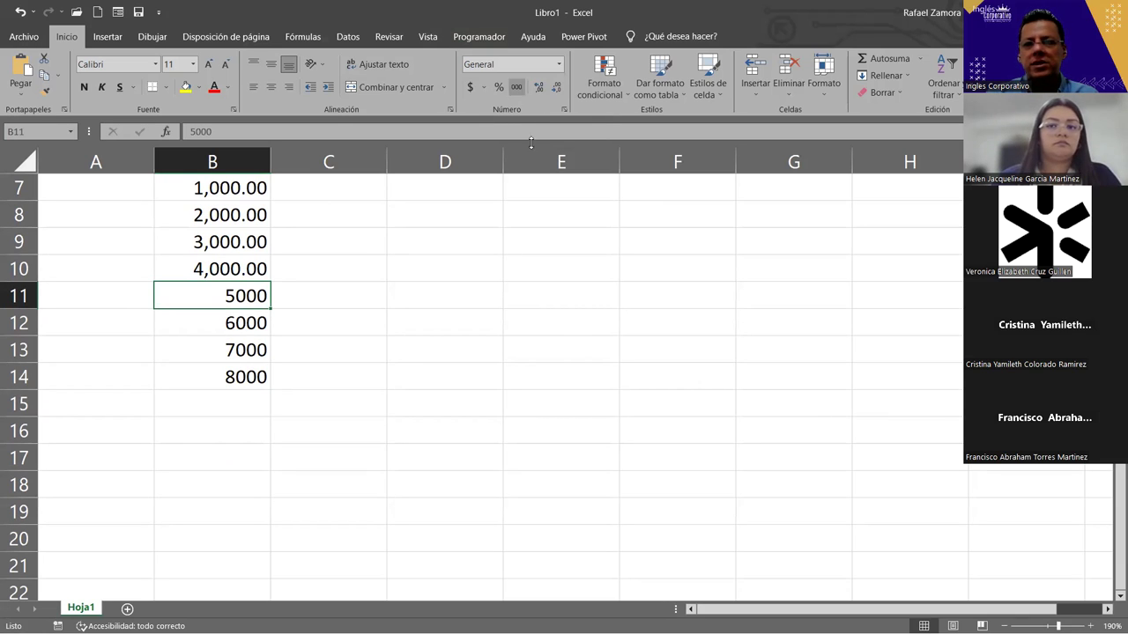
pyautogui.click(517, 86)
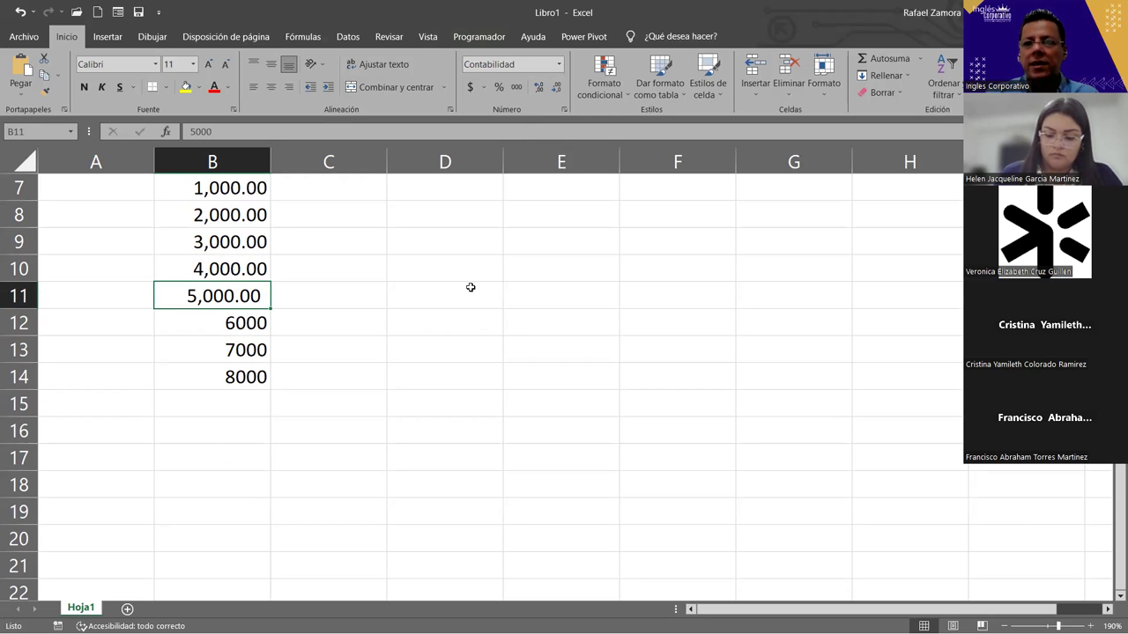
# Step: Compare B10's Número format with B11's Contabilidad format by switching between the two cells
pyautogui.click(222, 269)
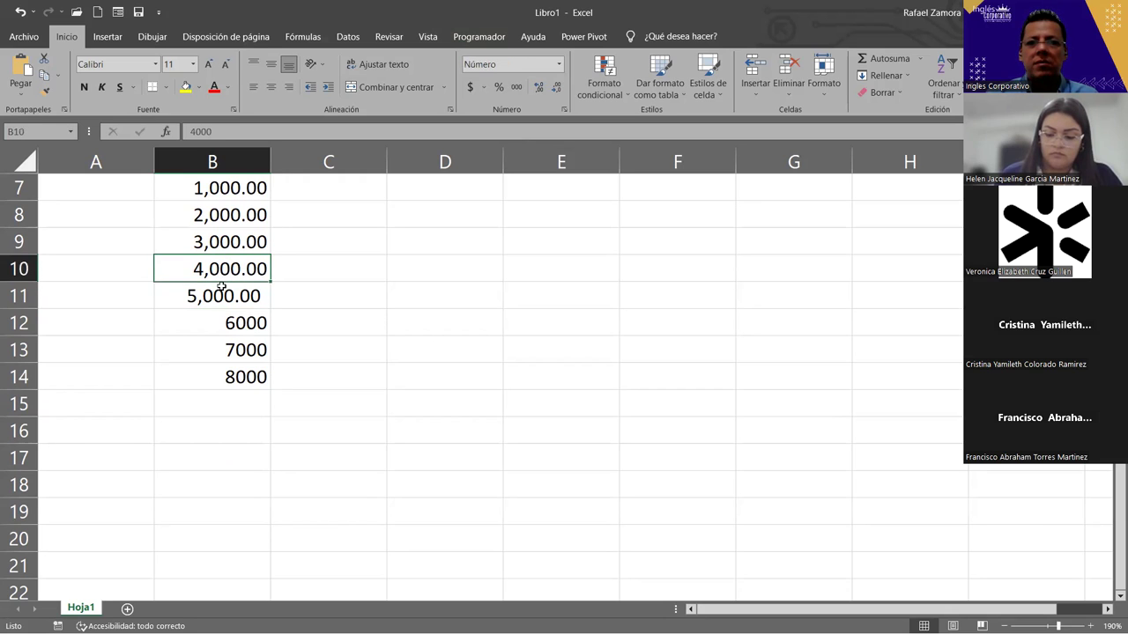
pyautogui.click(219, 296)
pyautogui.click(224, 270)
pyautogui.click(222, 291)
pyautogui.click(225, 280)
pyautogui.click(222, 289)
pyautogui.click(232, 263)
pyautogui.click(227, 289)
pyautogui.click(236, 268)
pyautogui.click(233, 289)
pyautogui.click(235, 267)
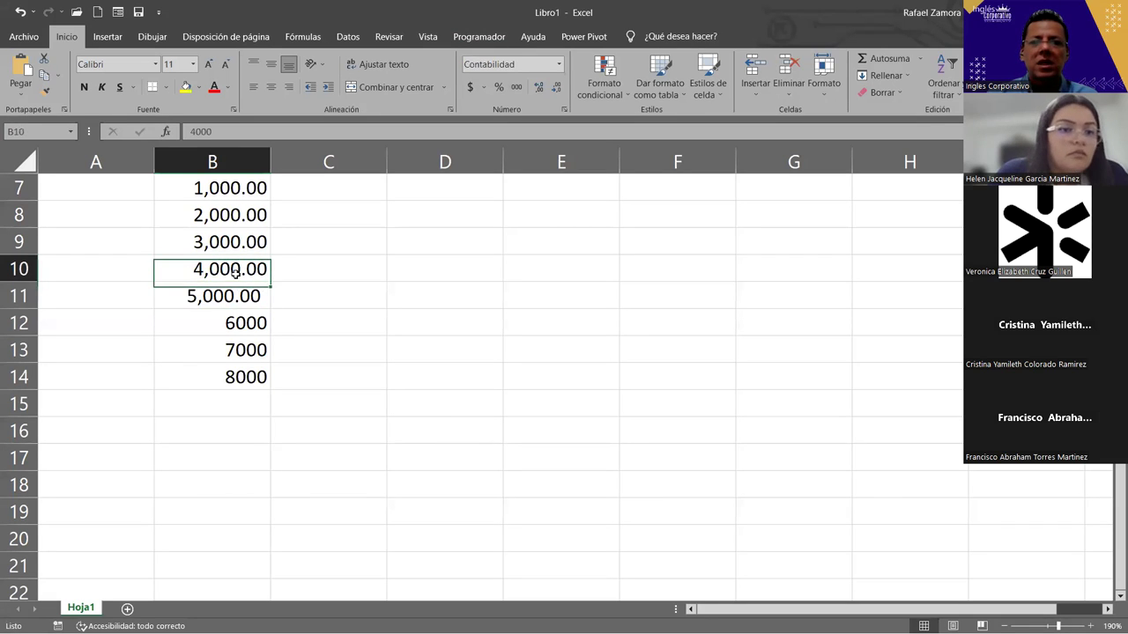
pyautogui.click(234, 292)
pyautogui.click(235, 270)
pyautogui.click(227, 293)
pyautogui.click(233, 269)
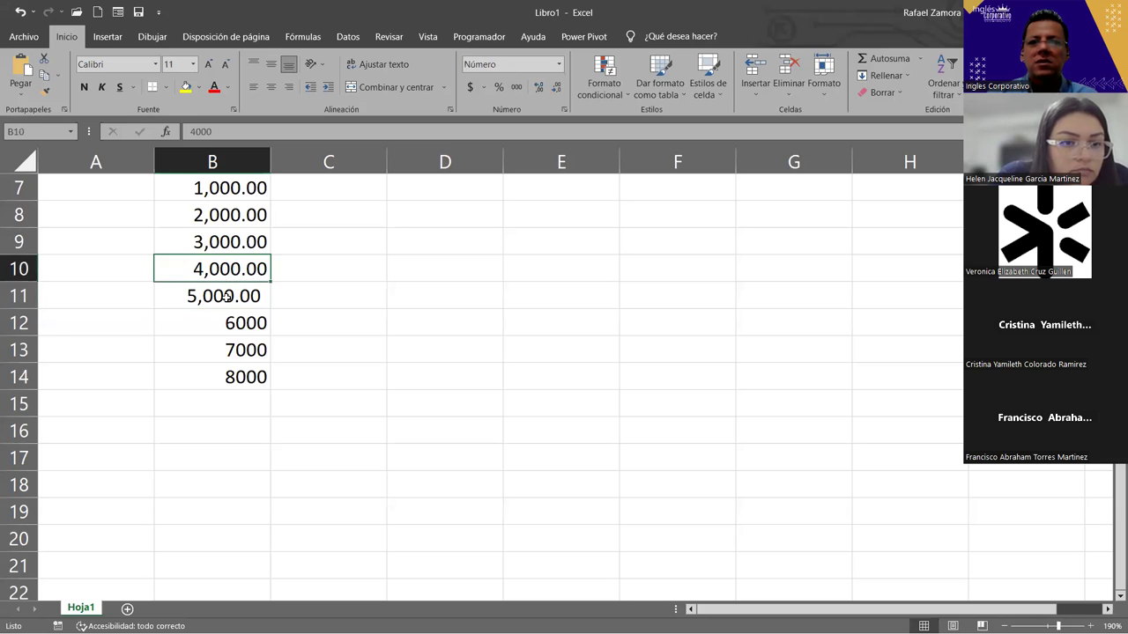
pyautogui.click(226, 295)
pyautogui.click(235, 267)
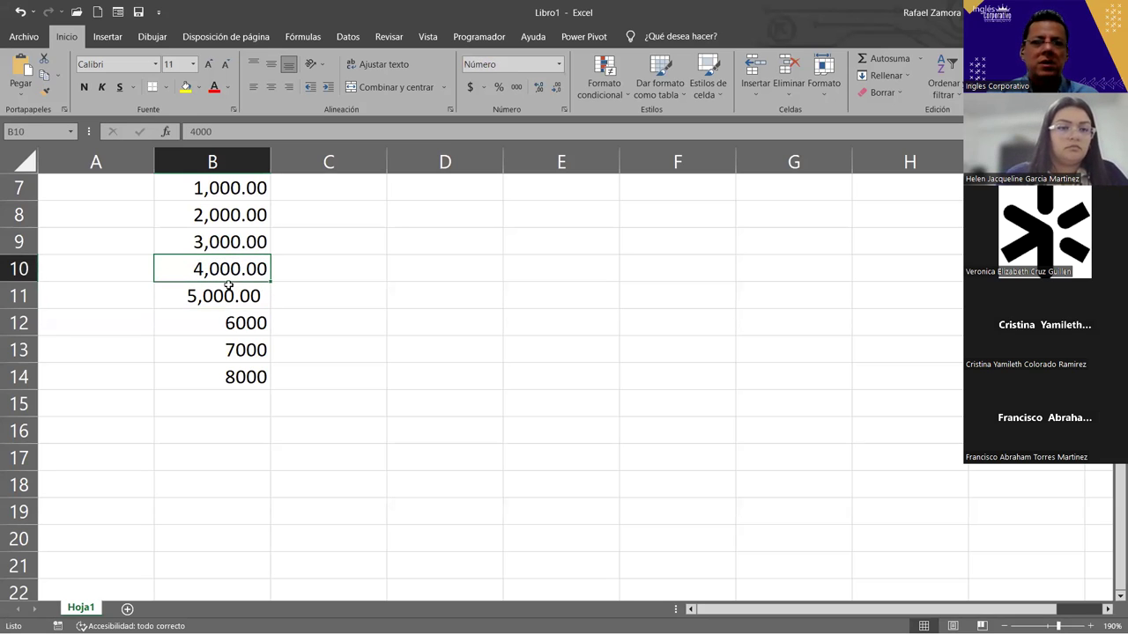
pyautogui.click(231, 297)
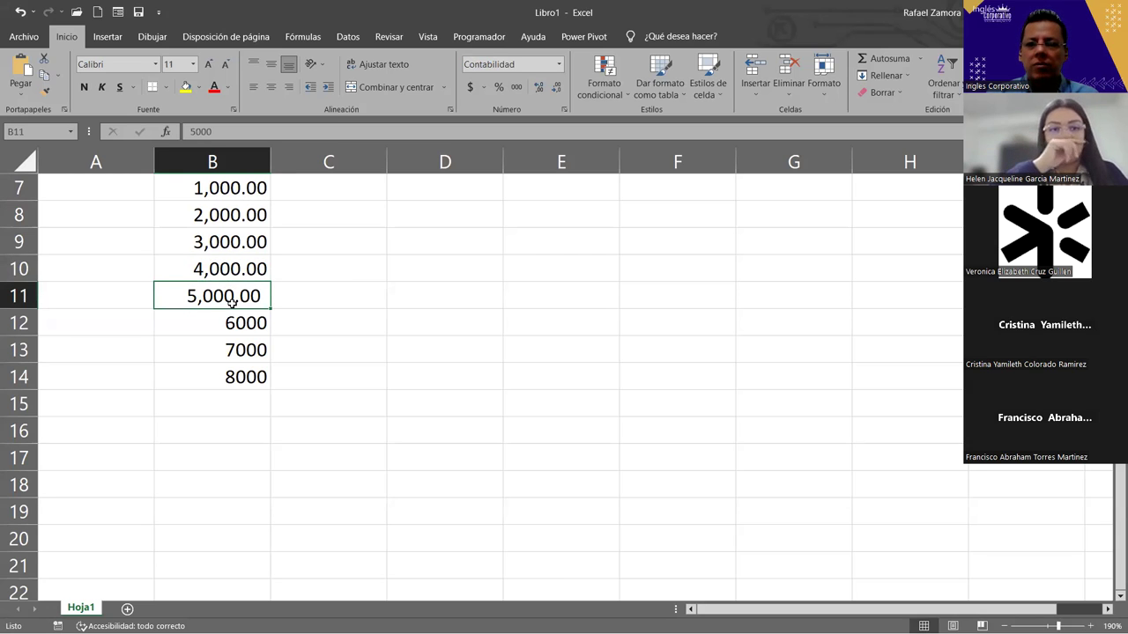
pyautogui.click(233, 274)
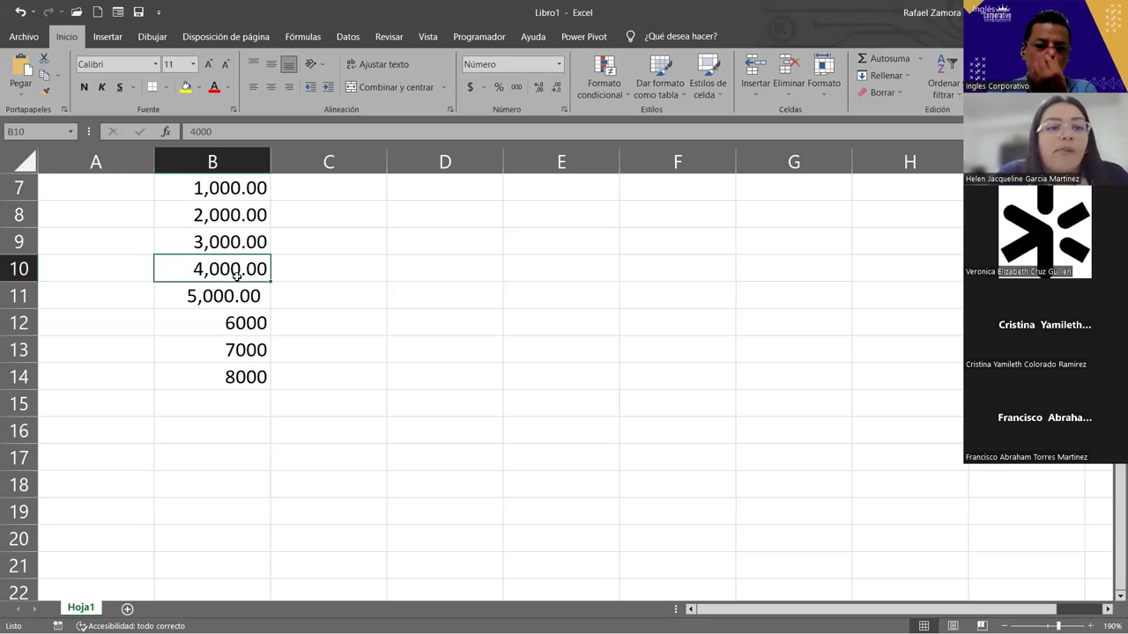
pyautogui.click(243, 303)
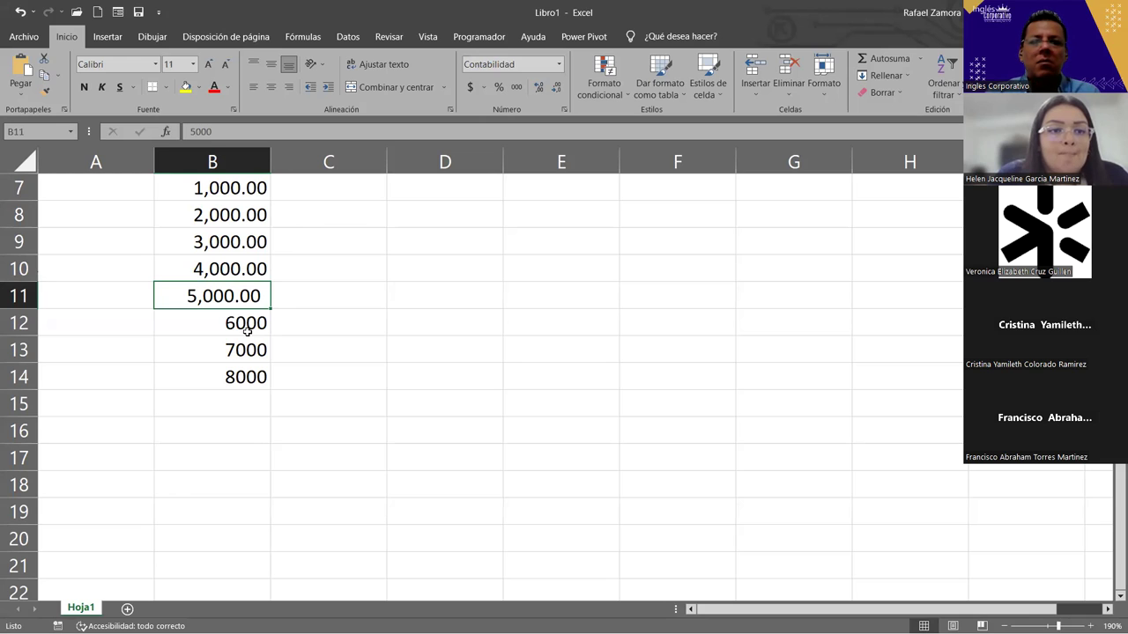
# Step: Extend the 7000, 8000 pattern in column B so B15 and B16 hold 9000 and 10000
pyautogui.moveTo(249, 351); pyautogui.dragTo(252, 377)
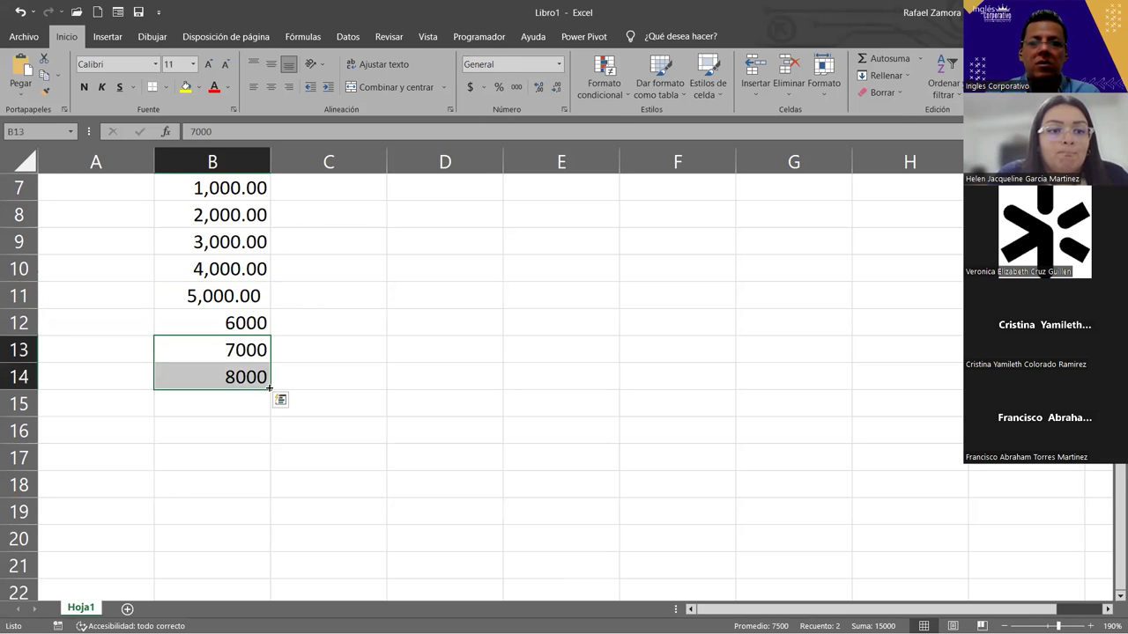
pyautogui.moveTo(253, 453); pyautogui.dragTo(255, 432)
pyautogui.scroll(-1, 367, 359)
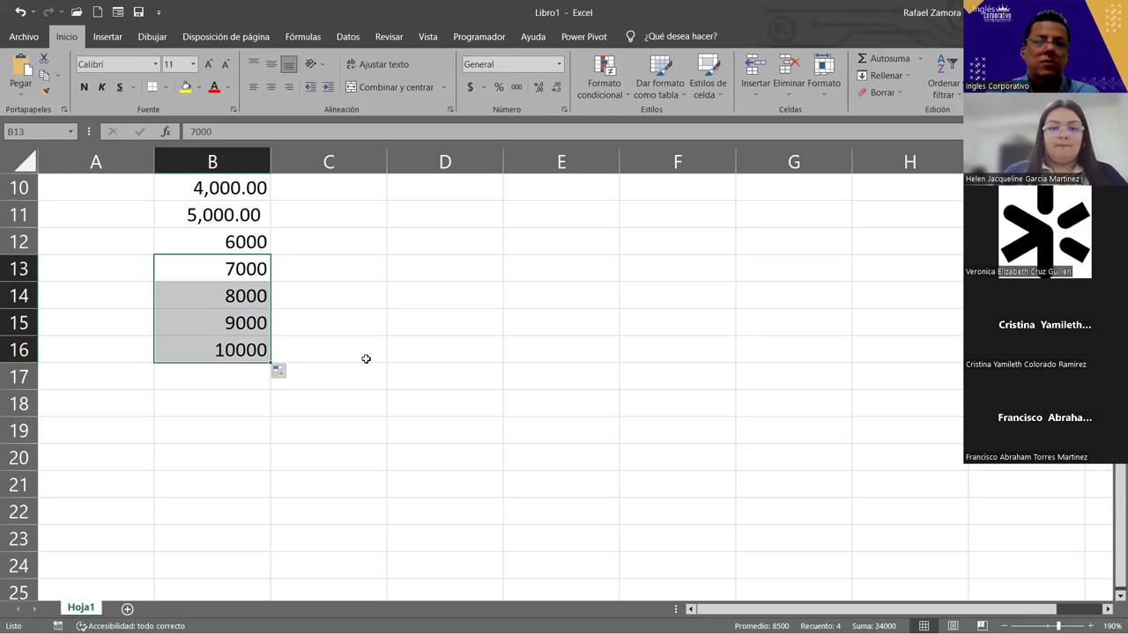
pyautogui.click(249, 241)
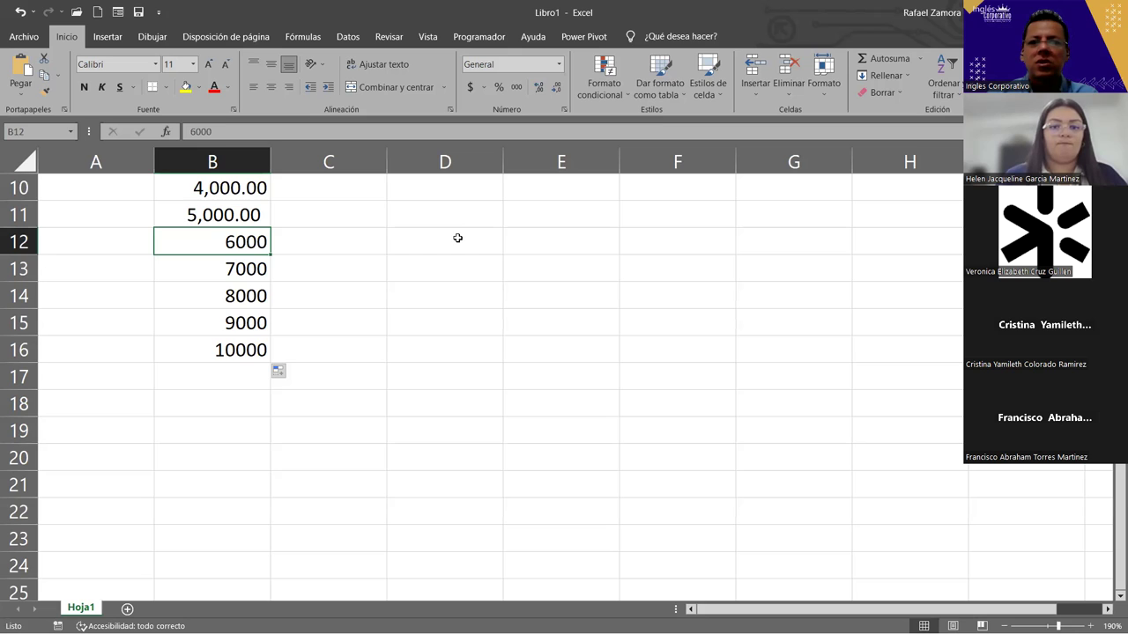
pyautogui.scroll(3, 229, 291)
# Step: Move the 6000–10000 values into C7:C11
pyautogui.scroll(-2, 232, 282)
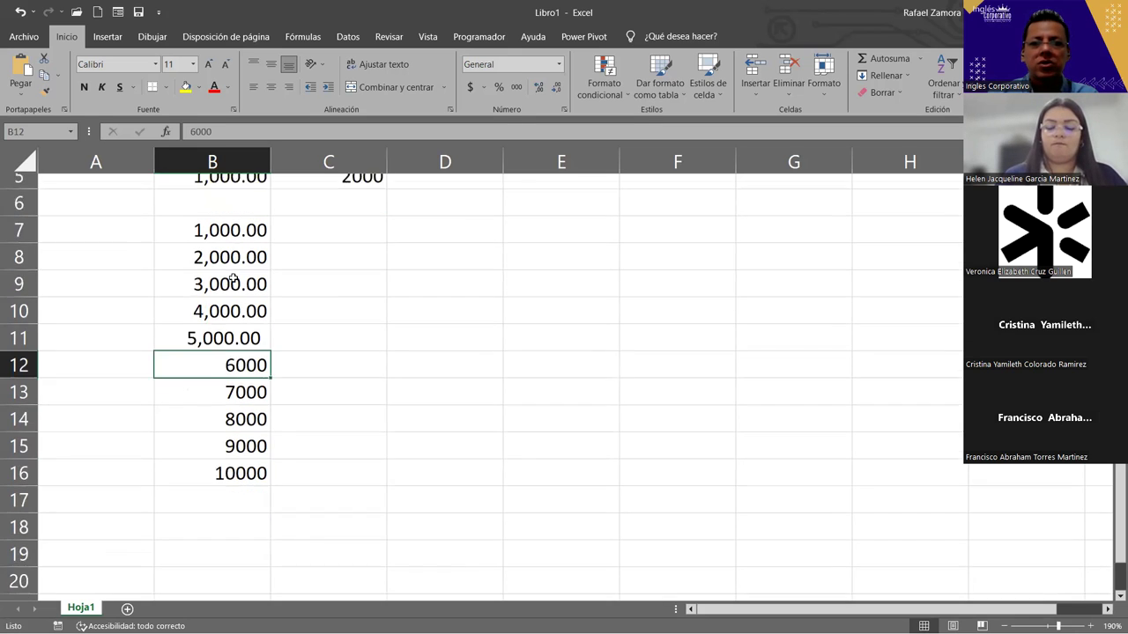
pyautogui.scroll(1, 244, 246)
pyautogui.moveTo(244, 406); pyautogui.dragTo(244, 511)
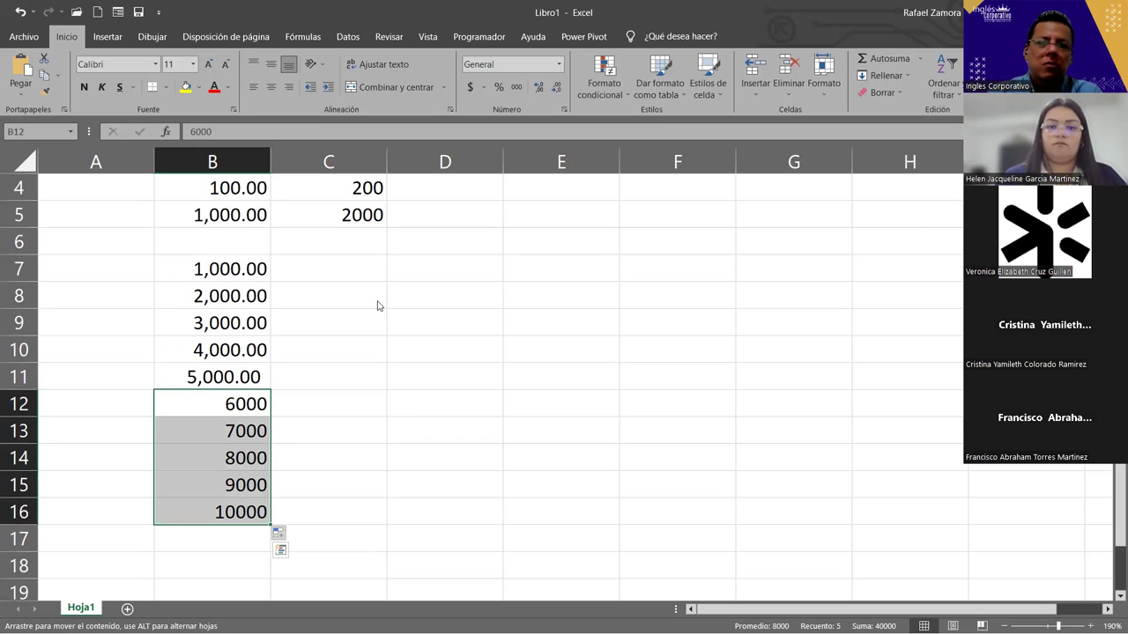
pyautogui.moveTo(377, 301); pyautogui.dragTo(377, 302)
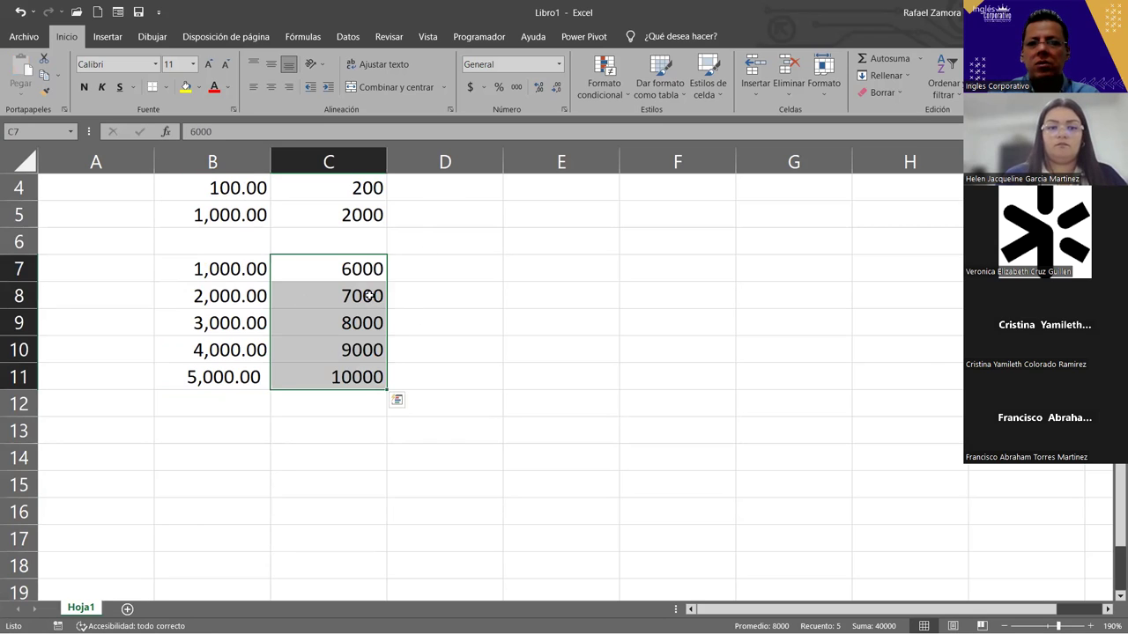
# Step: Give C7's 6000 the Currency (Moneda) format so it shows $6,000.00
pyautogui.click(379, 295)
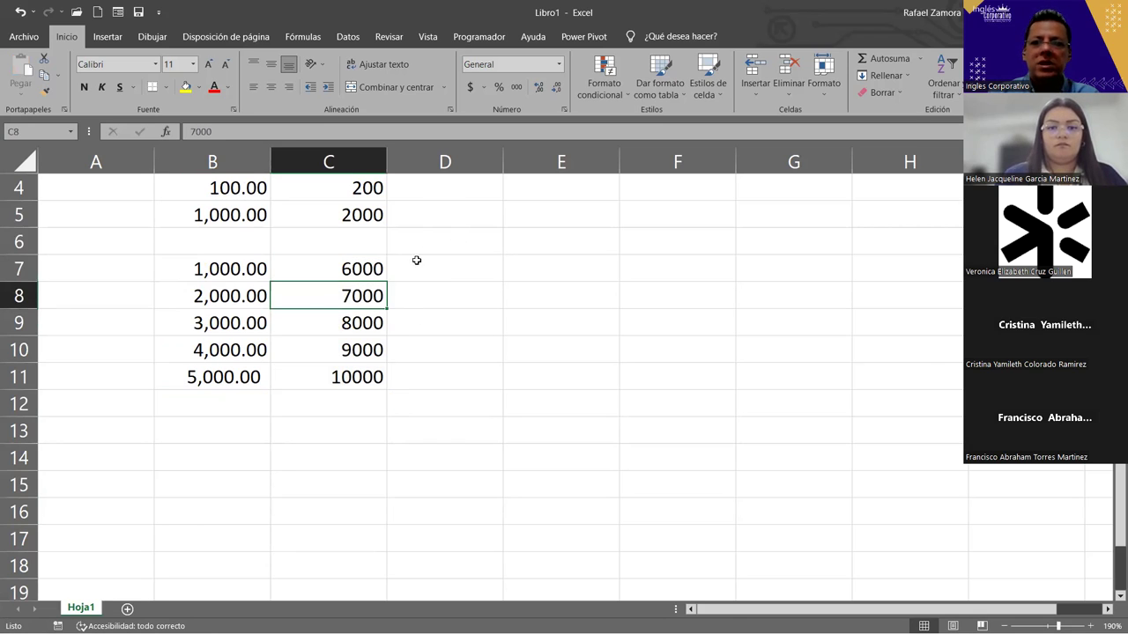
pyautogui.click(374, 271)
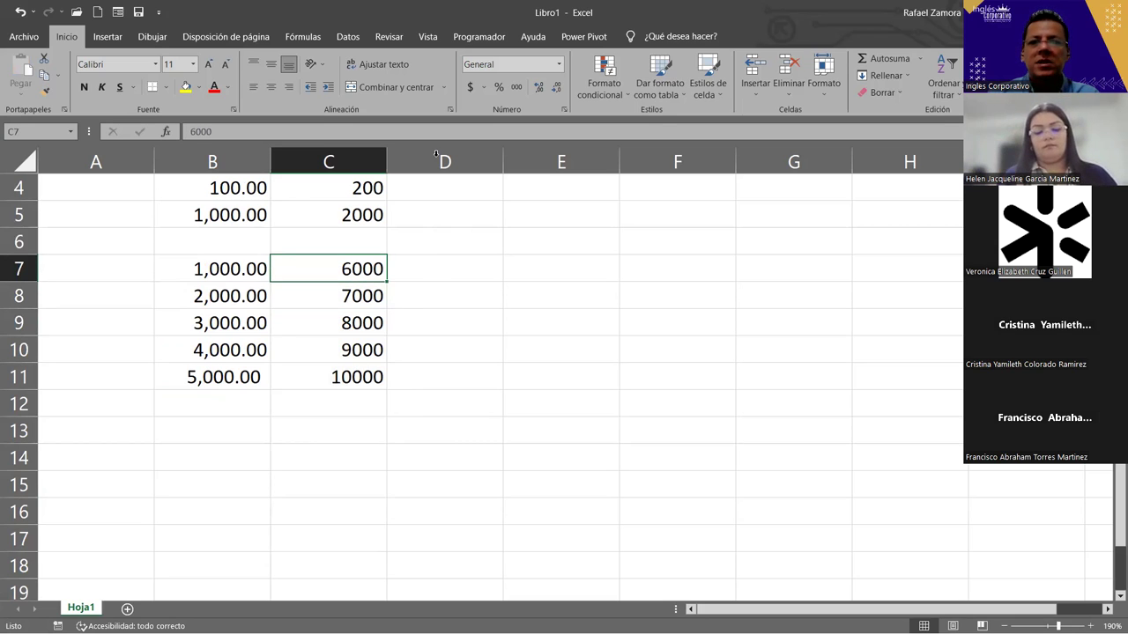
pyautogui.click(558, 67)
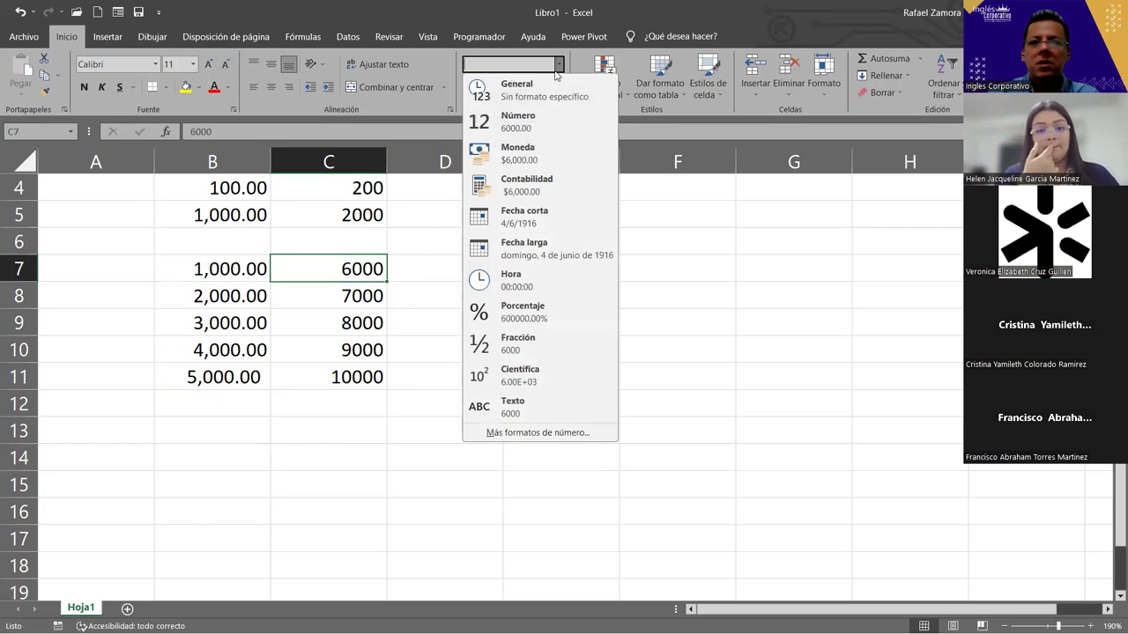
pyautogui.click(529, 150)
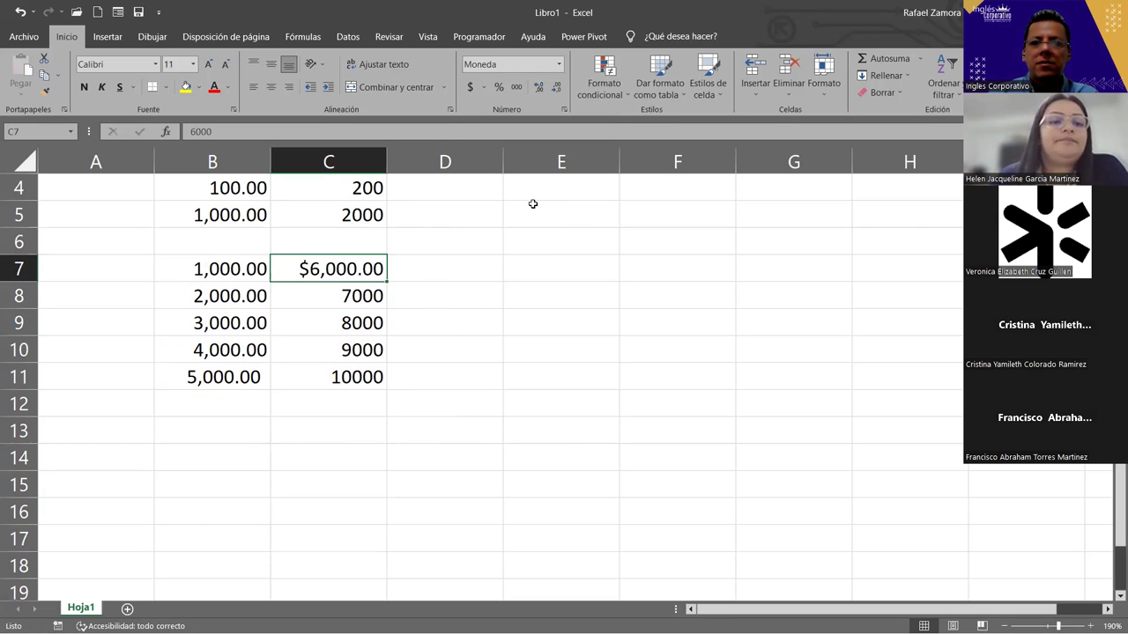
pyautogui.click(457, 271)
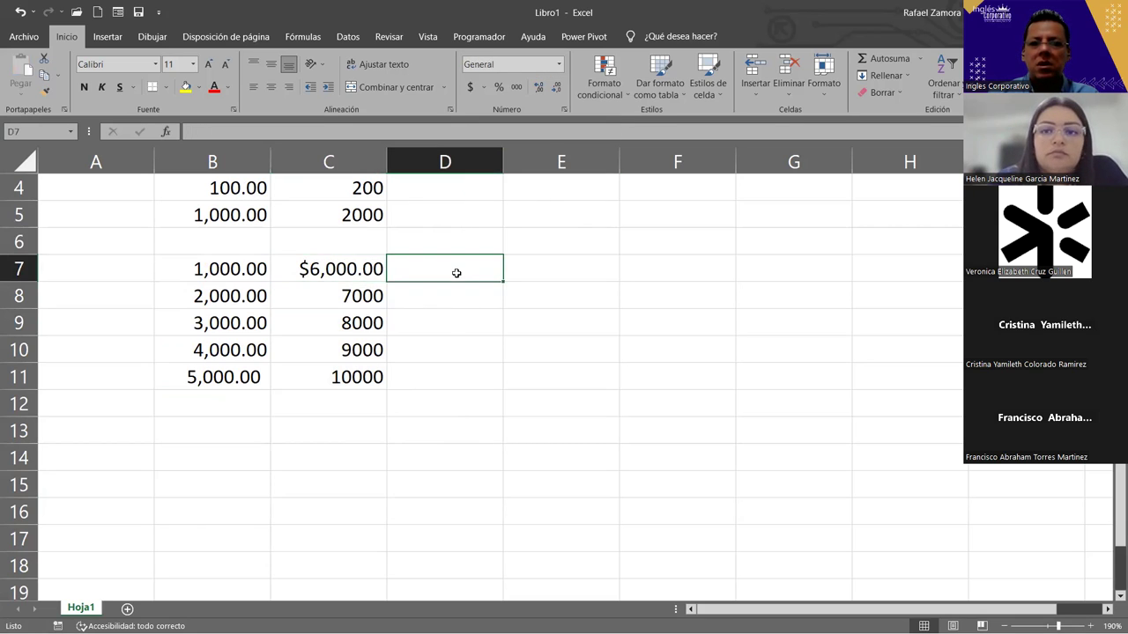
# Step: Shift the 7000–10000 block down one row into C9:C12, leaving C8 empty
pyautogui.moveTo(368, 293); pyautogui.dragTo(367, 374)
pyautogui.moveTo(385, 297); pyautogui.dragTo(383, 341)
pyautogui.moveTo(364, 236); pyautogui.dragTo(383, 323)
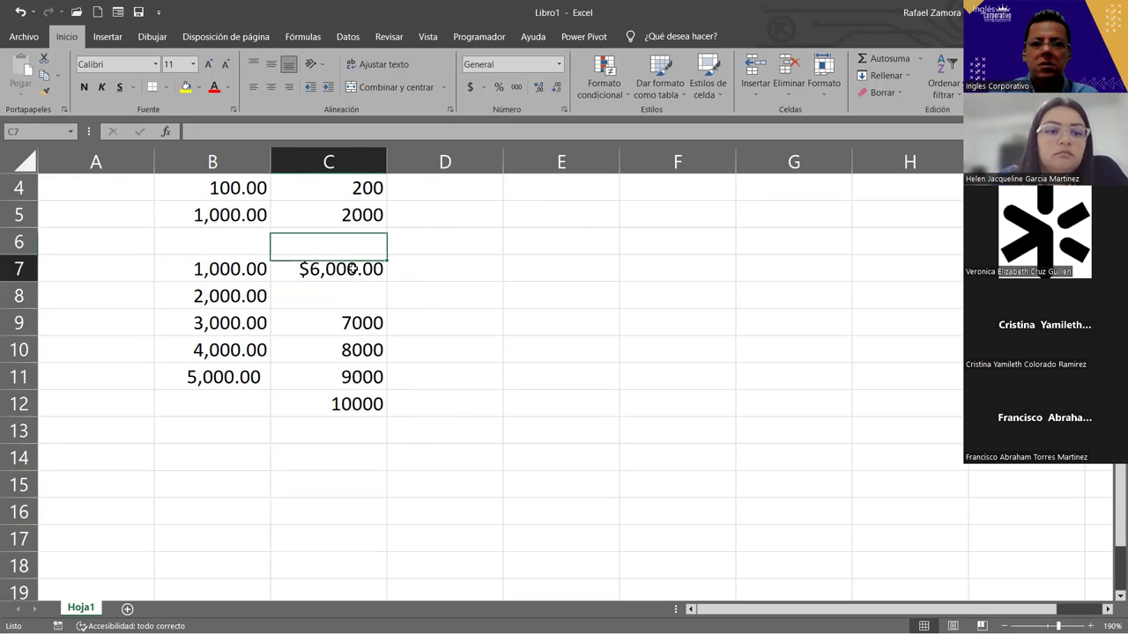
pyautogui.click(353, 270)
pyautogui.click(346, 290)
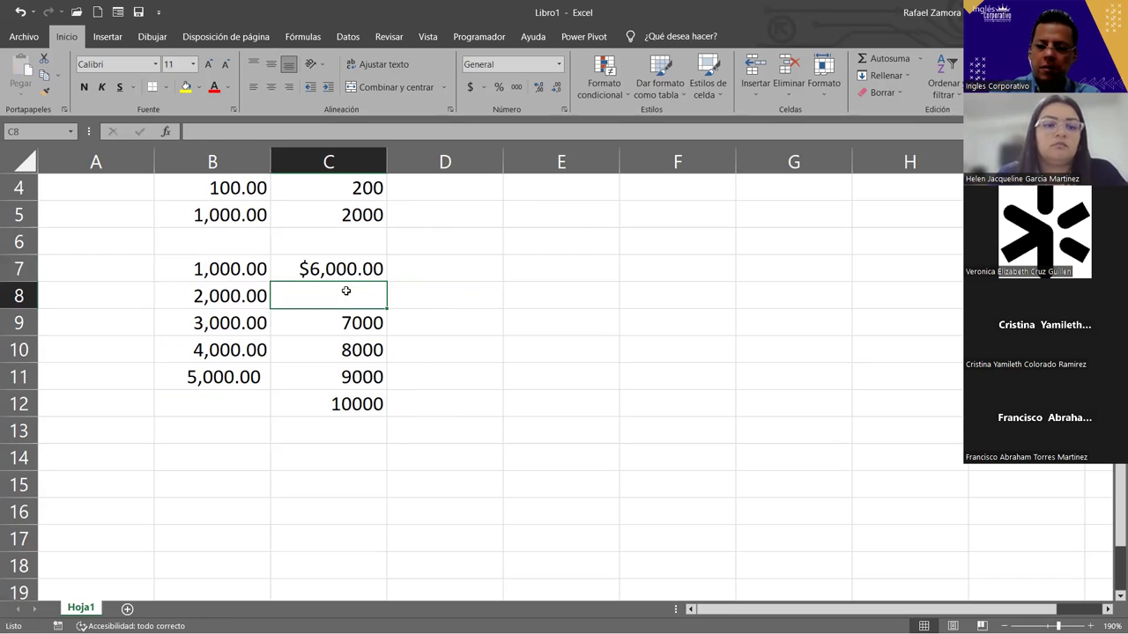
# Step: Enter 6000 in the emptied cell C8
pyautogui.write('6000')
pyautogui.press('Return')
pyautogui.click(347, 295)
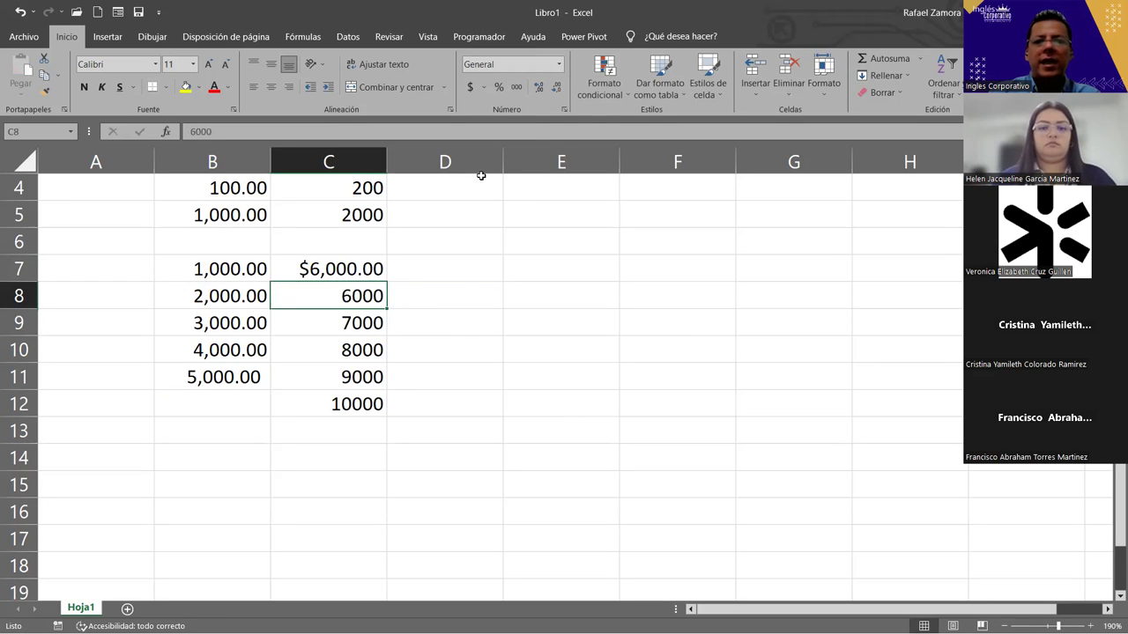
pyautogui.click(558, 64)
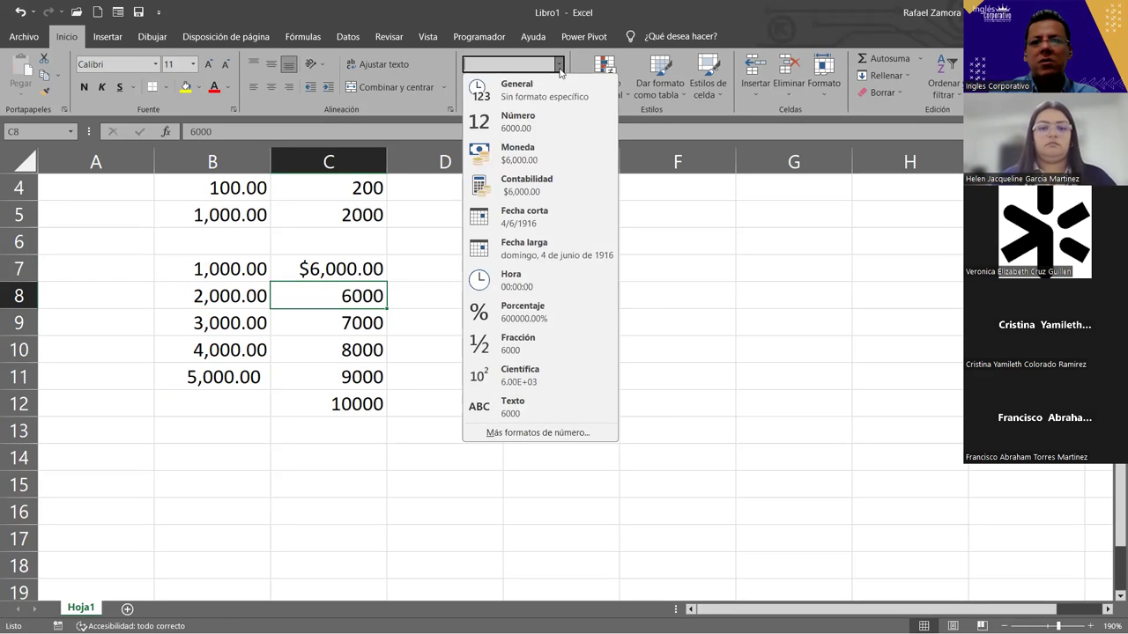
# Step: Apply the Contabilidad (Accounting) format to C8 so it shows $ 6,000.00
pyautogui.click(538, 180)
pyautogui.click(368, 277)
pyautogui.moveTo(359, 278); pyautogui.dragTo(352, 291)
pyautogui.click(360, 289)
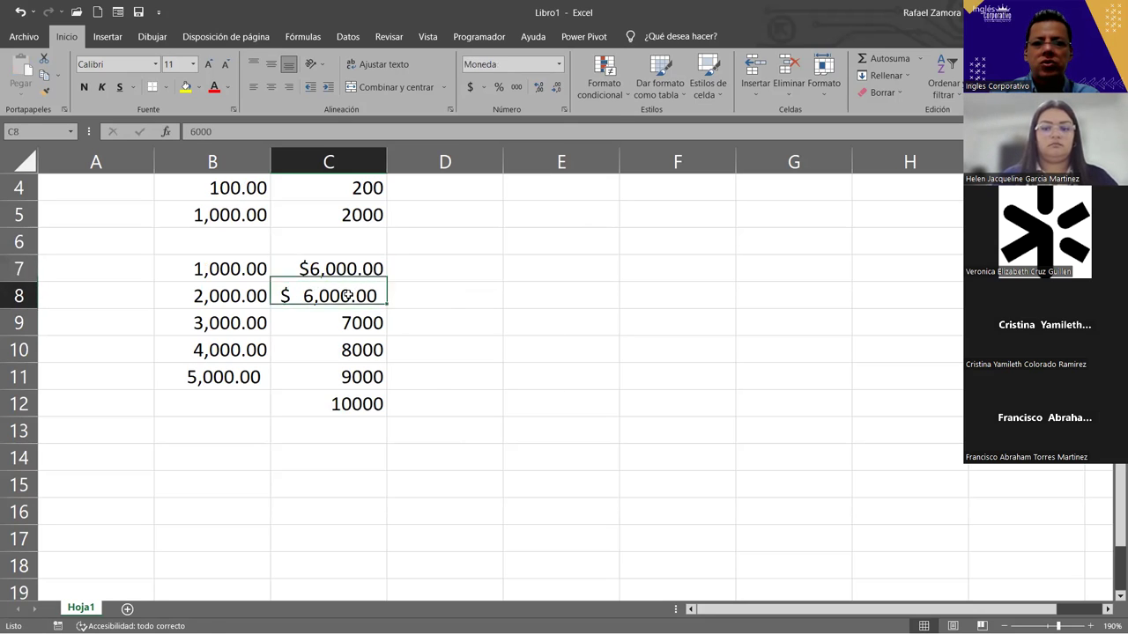
pyautogui.click(348, 276)
pyautogui.click(344, 293)
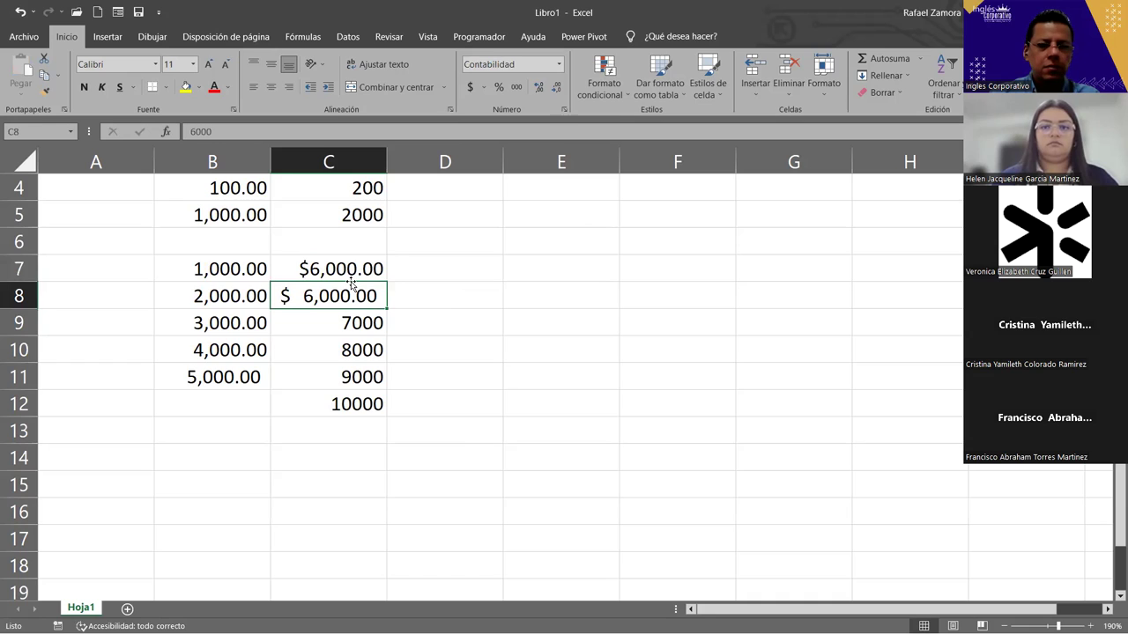
# Step: Compare C7's Moneda format against C8's Contabilidad format
pyautogui.click(346, 280)
pyautogui.click(349, 297)
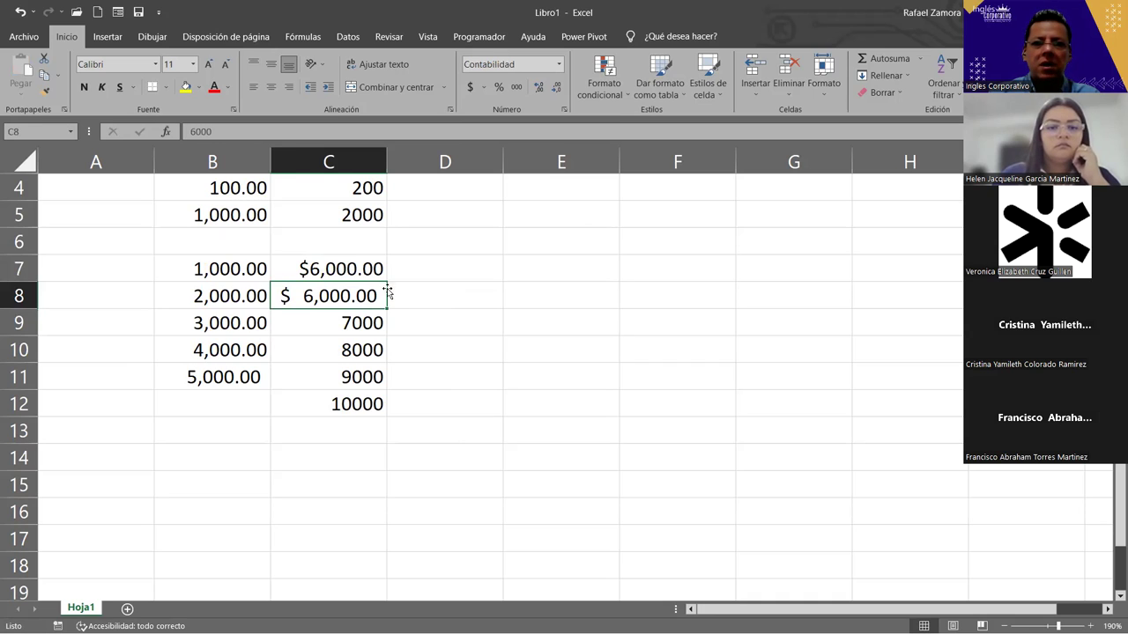
pyautogui.click(367, 268)
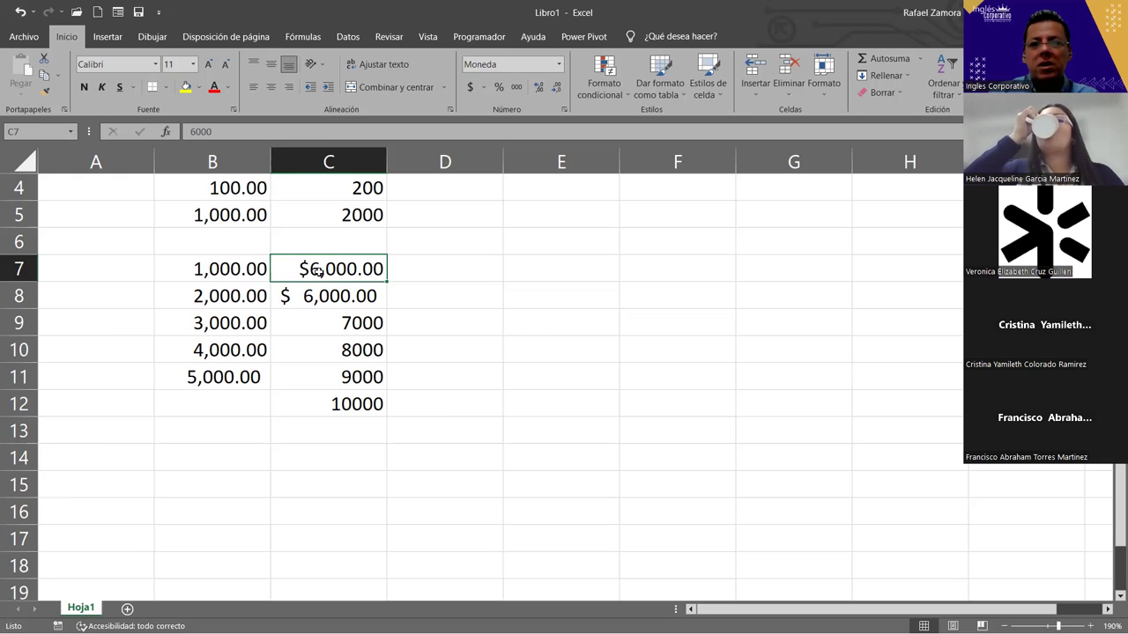
pyautogui.click(353, 296)
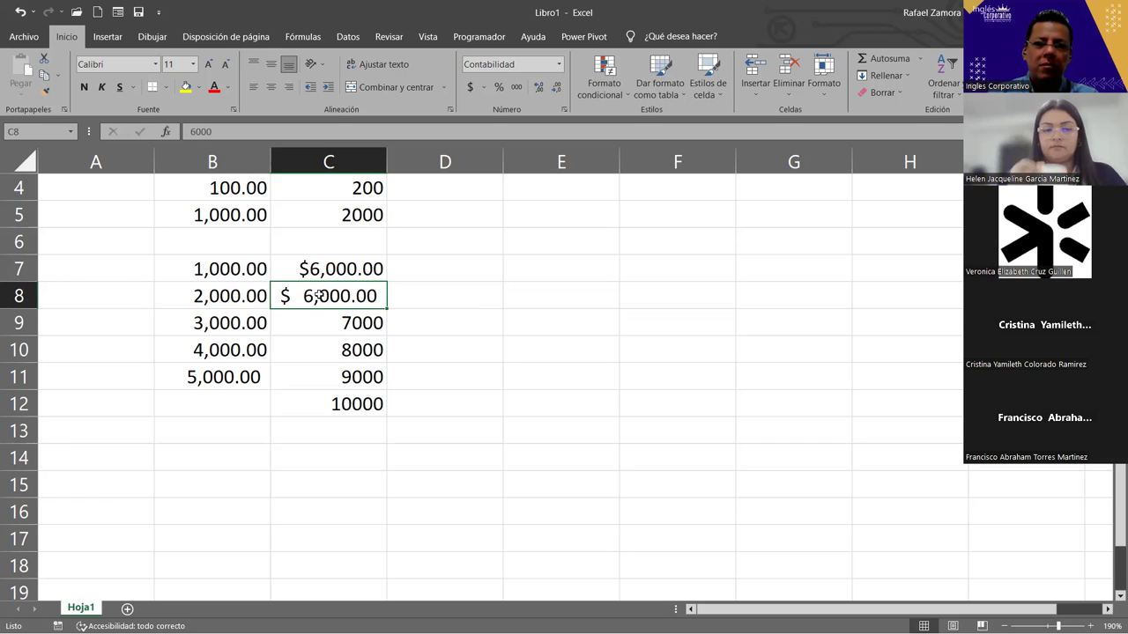
pyautogui.click(349, 277)
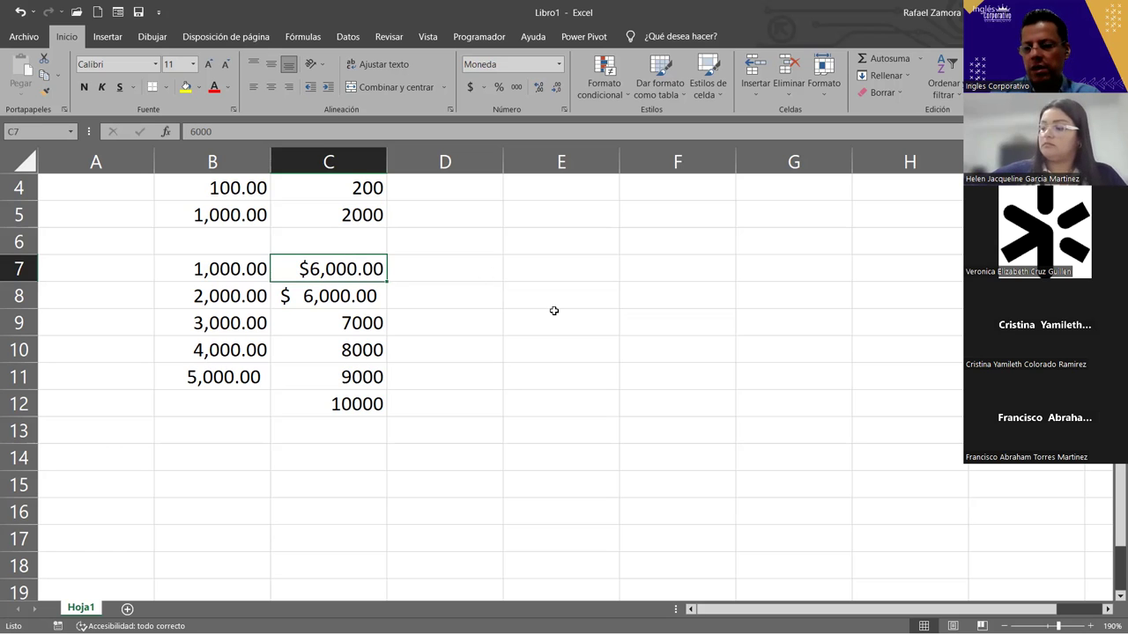
# Step: Enter 150 in C7 and fill $150.00 down into C8 and C9
pyautogui.write('150')
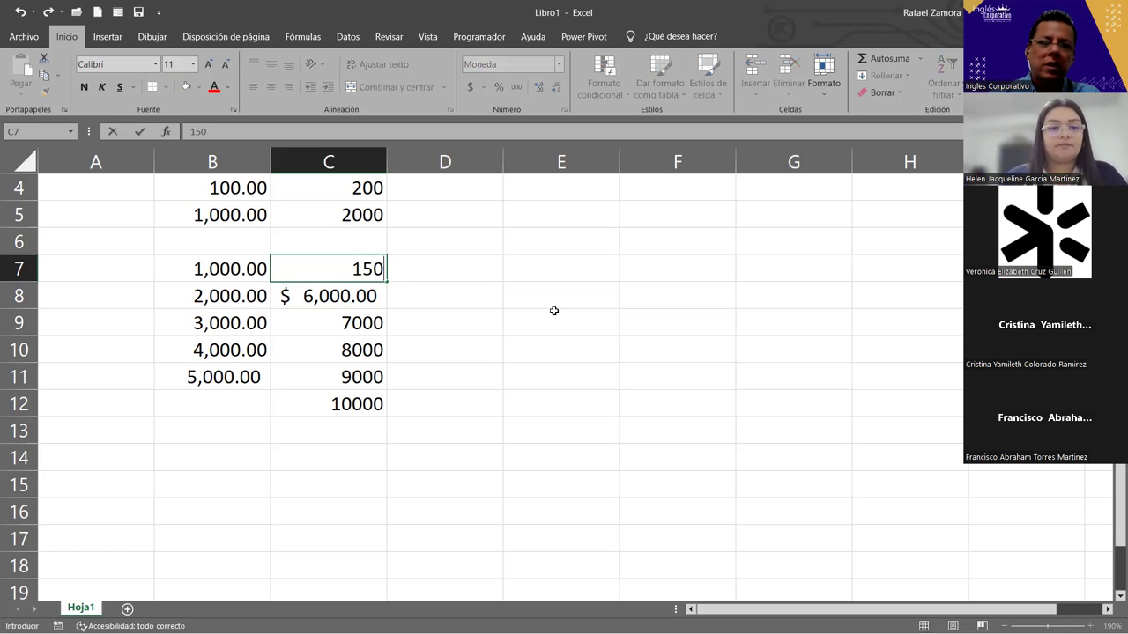
pyautogui.press('Return')
pyautogui.write('150')
pyautogui.press('Return')
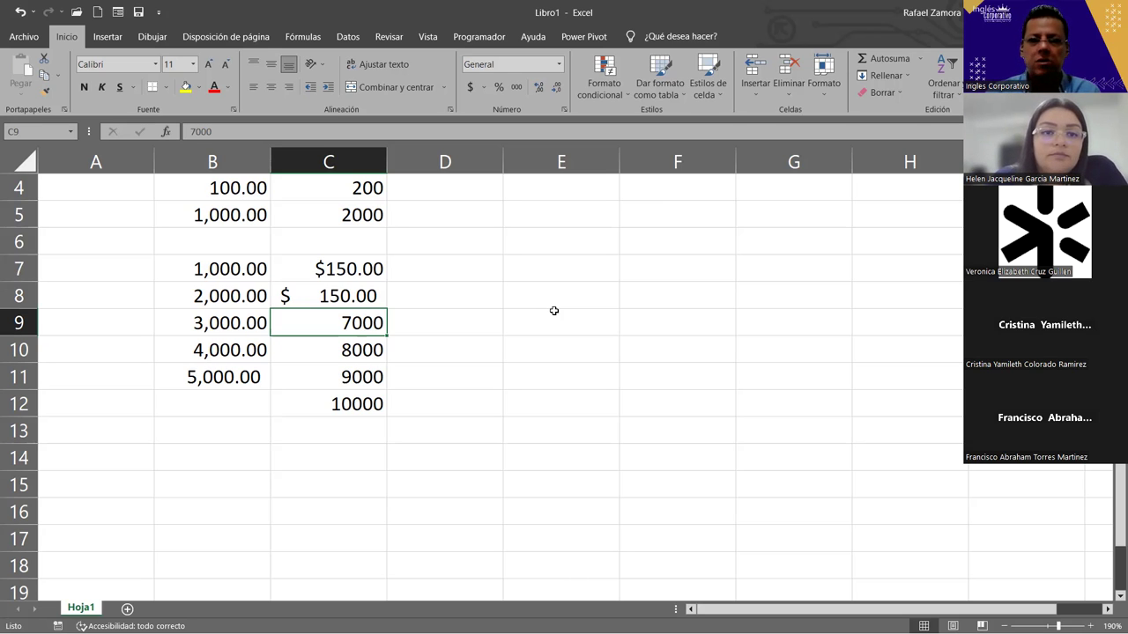
pyautogui.click(368, 292)
pyautogui.write('5')
pyautogui.press('Return')
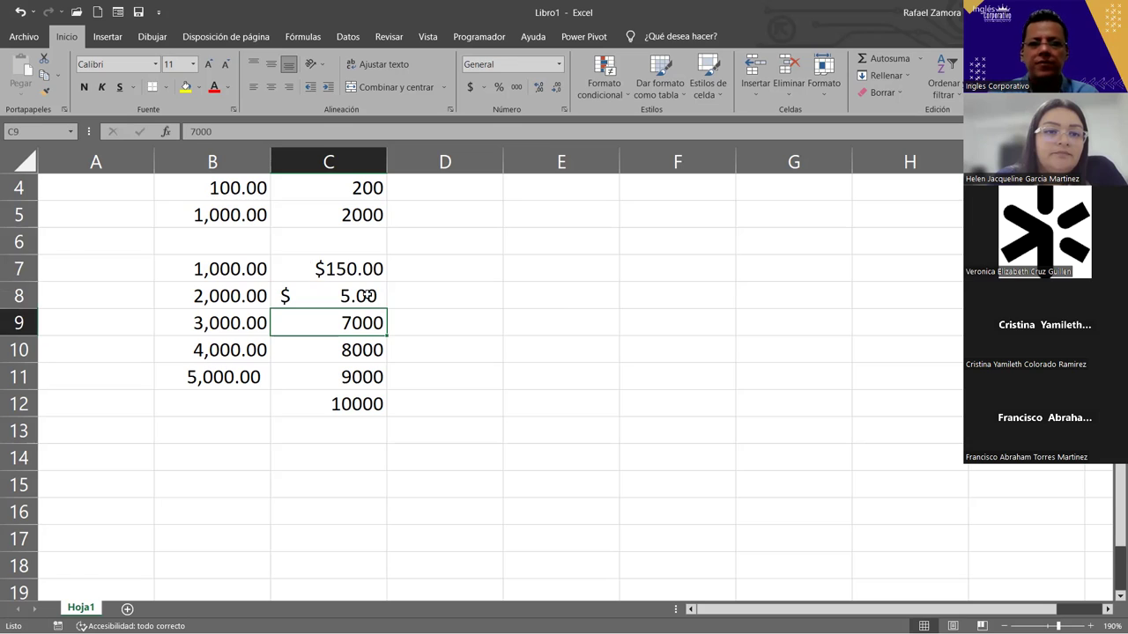
pyautogui.click(369, 295)
pyautogui.click(380, 274)
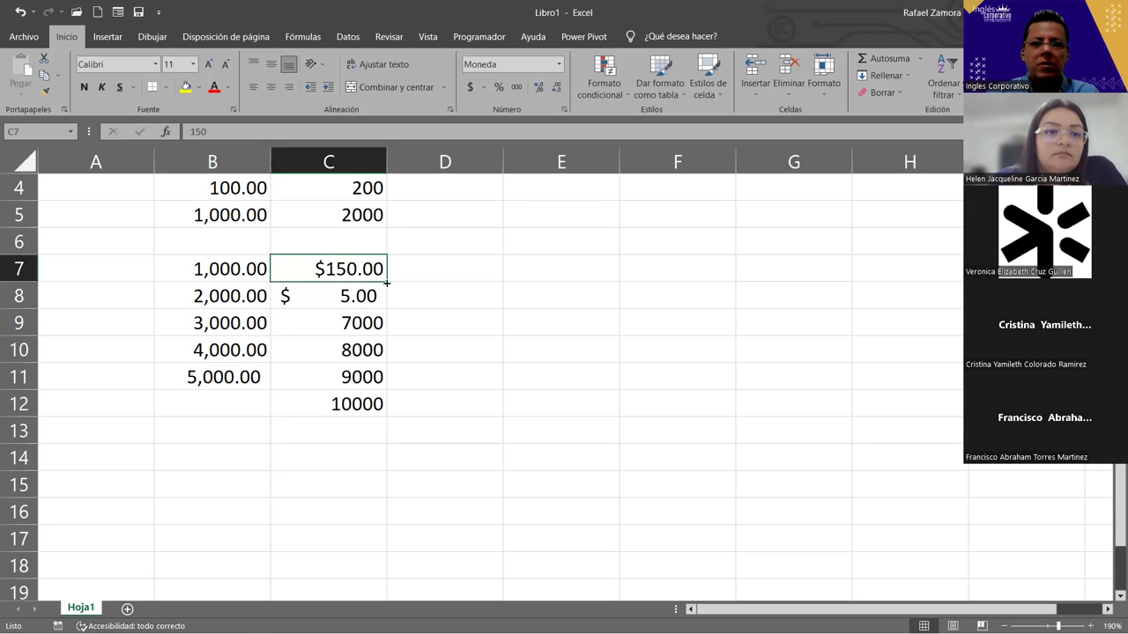
pyautogui.moveTo(386, 283); pyautogui.dragTo(388, 333)
# Step: Overwrite C8 with 5 and C9 with 15.50, giving $5.00 and $15.50
pyautogui.click(360, 300)
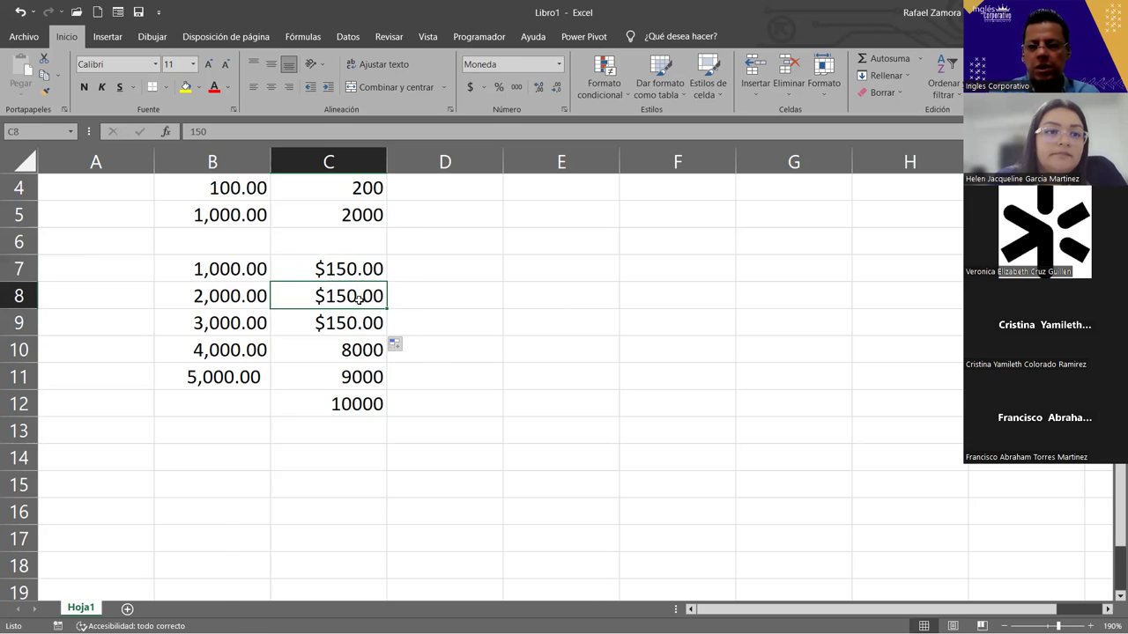
pyautogui.write('5')
pyautogui.press('Return')
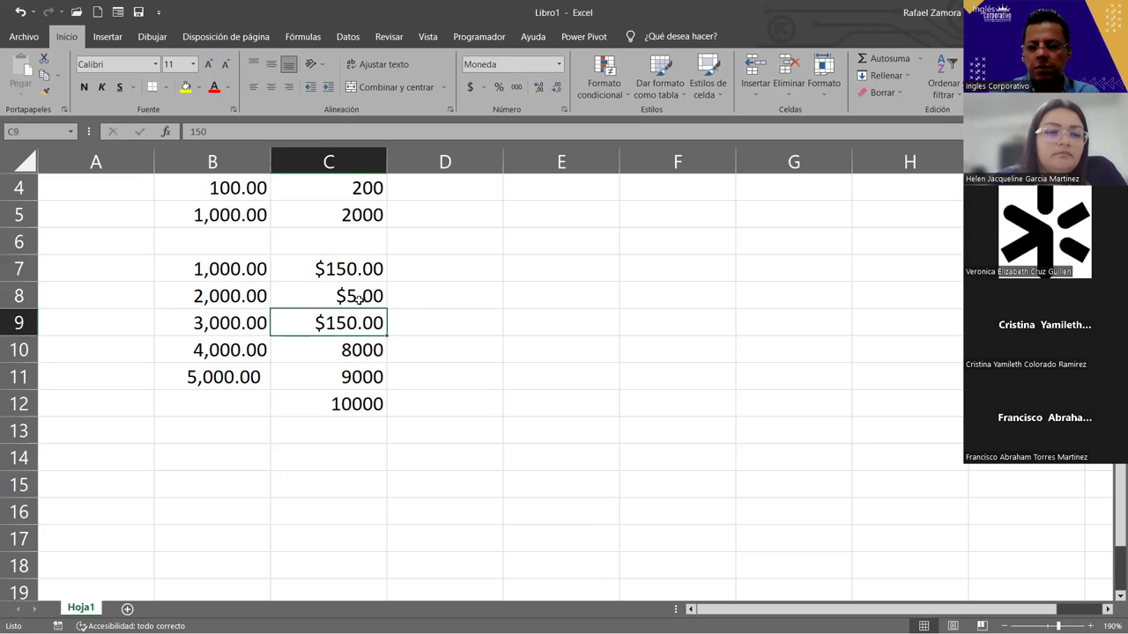
pyautogui.write('15.50')
pyautogui.press('Return')
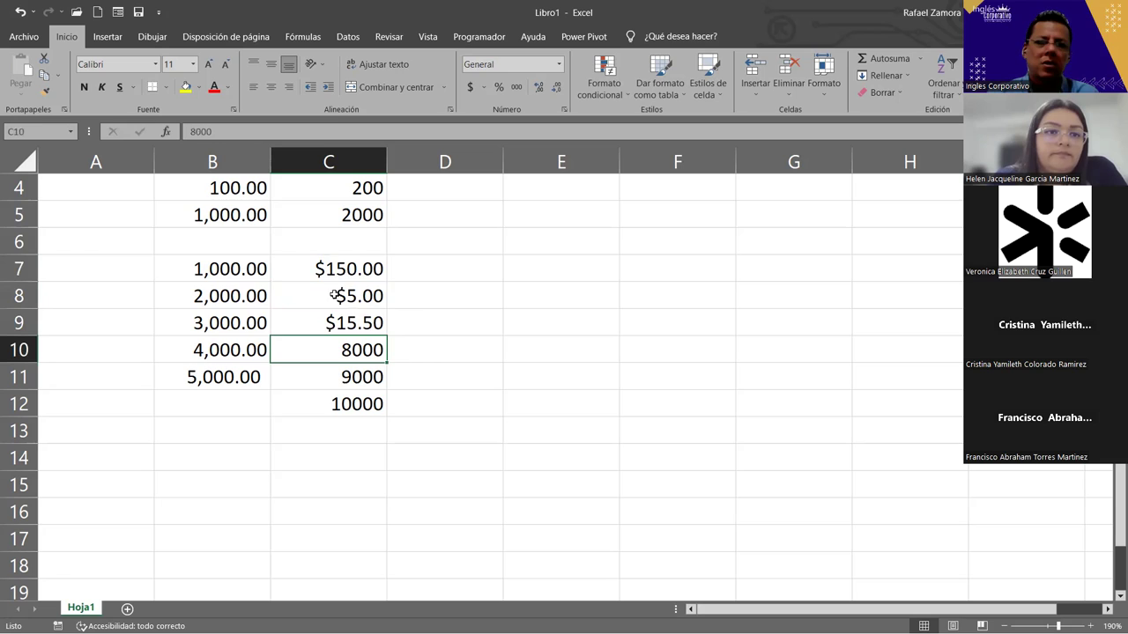
pyautogui.moveTo(360, 268); pyautogui.dragTo(357, 322)
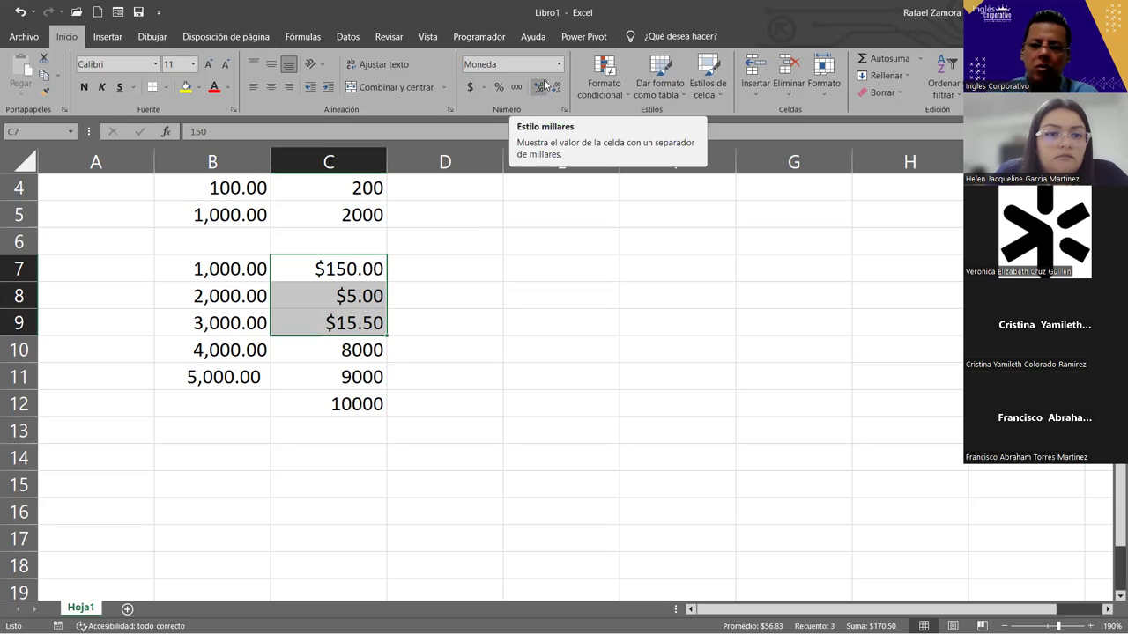
# Step: Apply Accounting format to C7:C9 so they read $ 150.00, $ 5.00 and $ 15.50
pyautogui.click(470, 90)
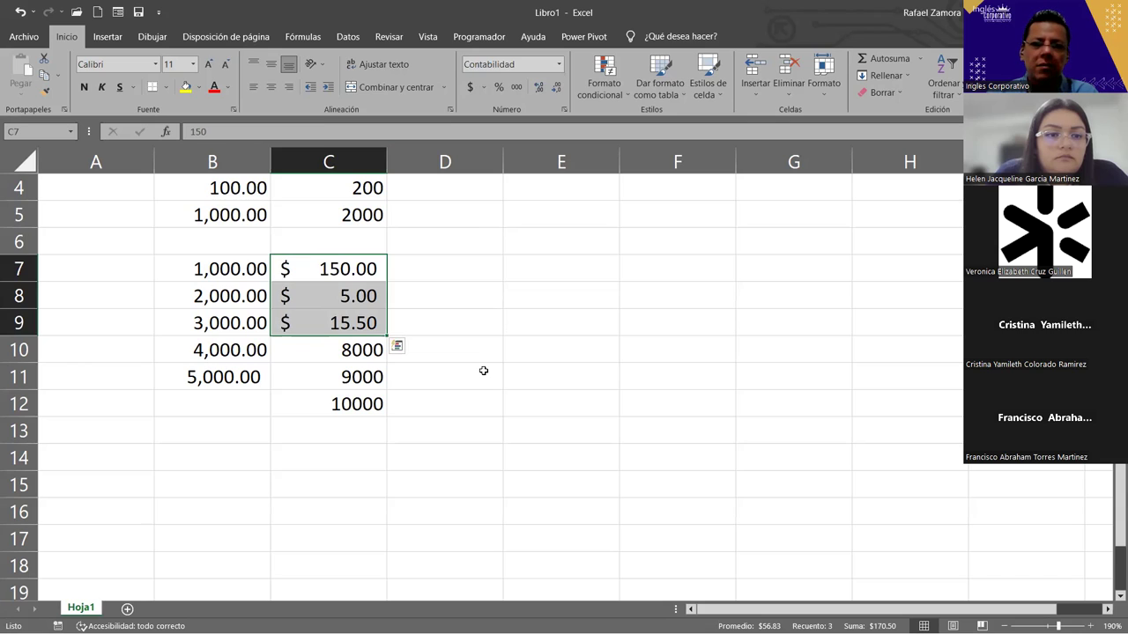
pyautogui.click(335, 268)
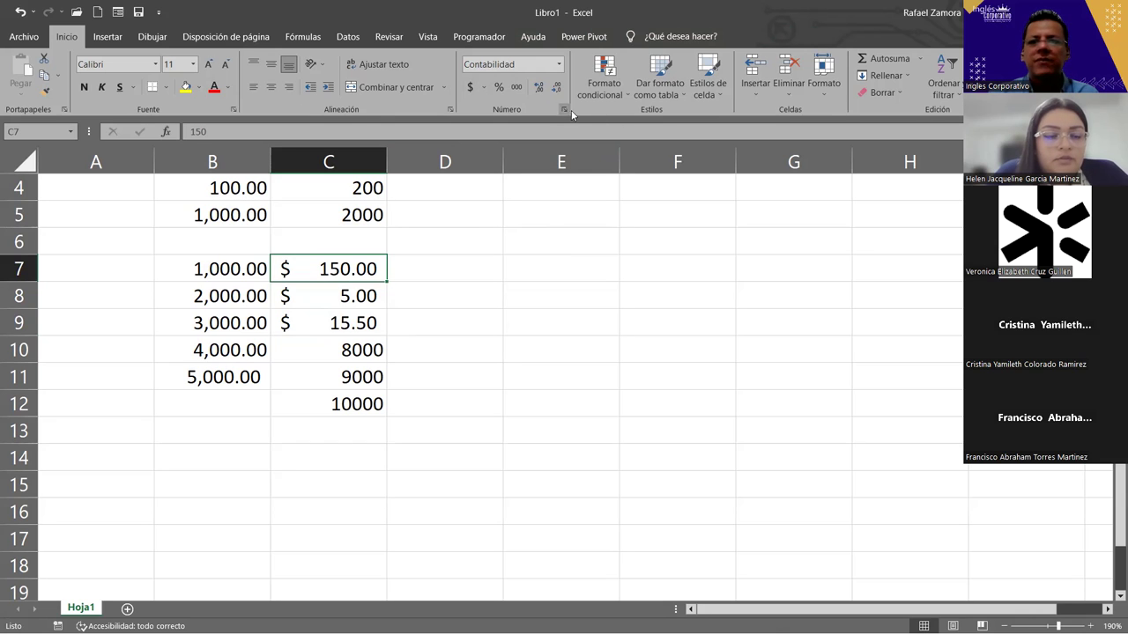
pyautogui.click(483, 88)
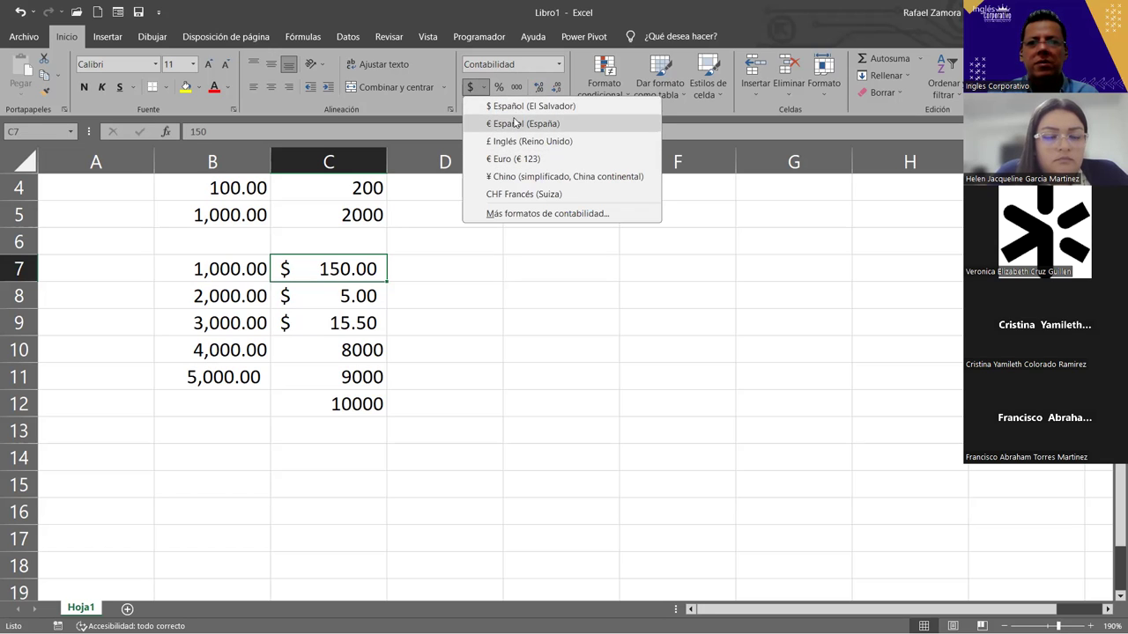
pyautogui.click(534, 158)
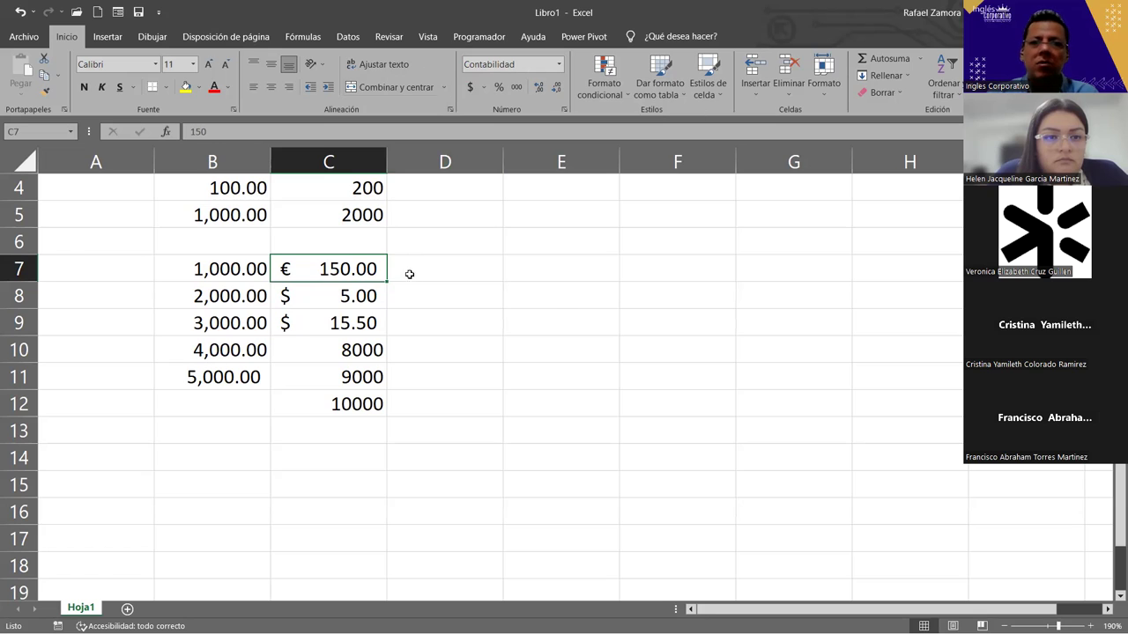
pyautogui.hotkey('ctrl', 'z')
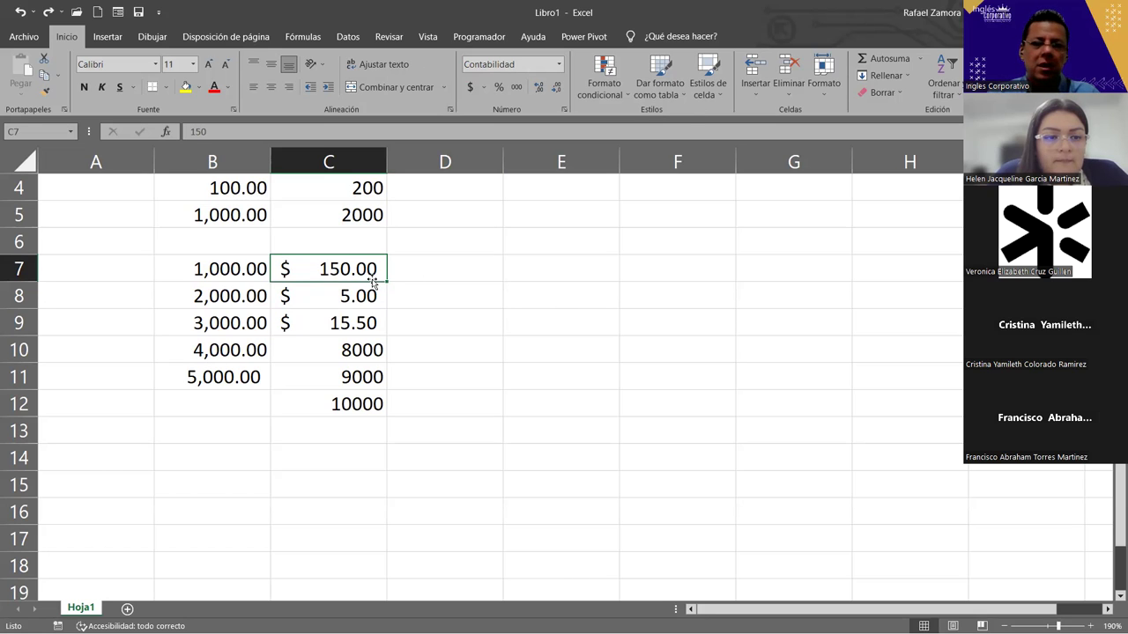
pyautogui.click(433, 344)
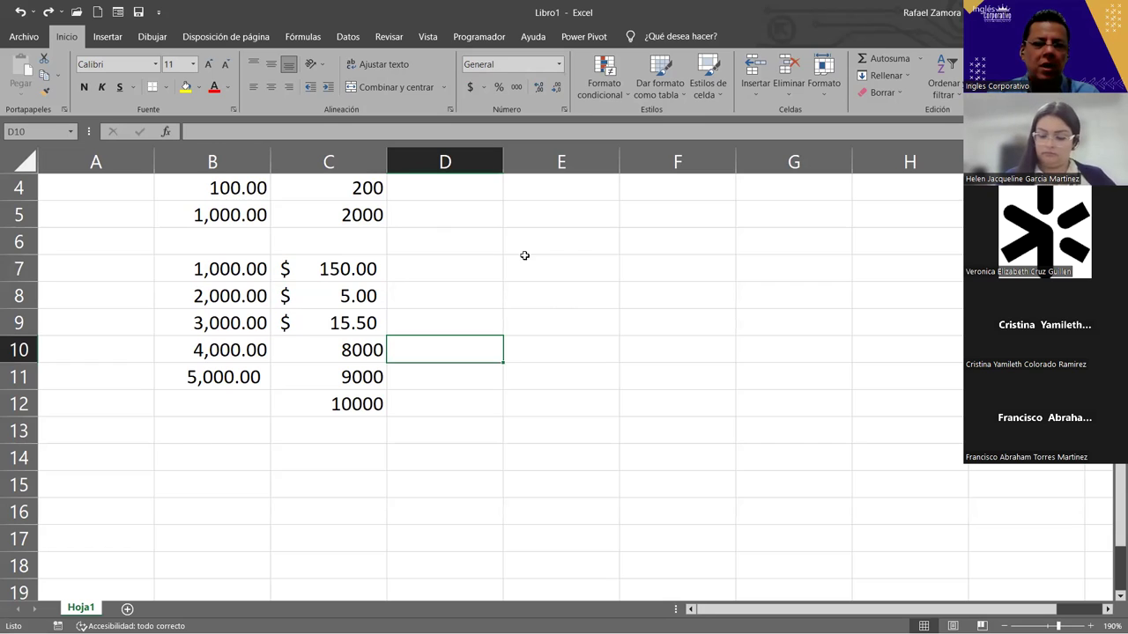
# Step: Apply the Accounting format to D7:D11
pyautogui.click(454, 275)
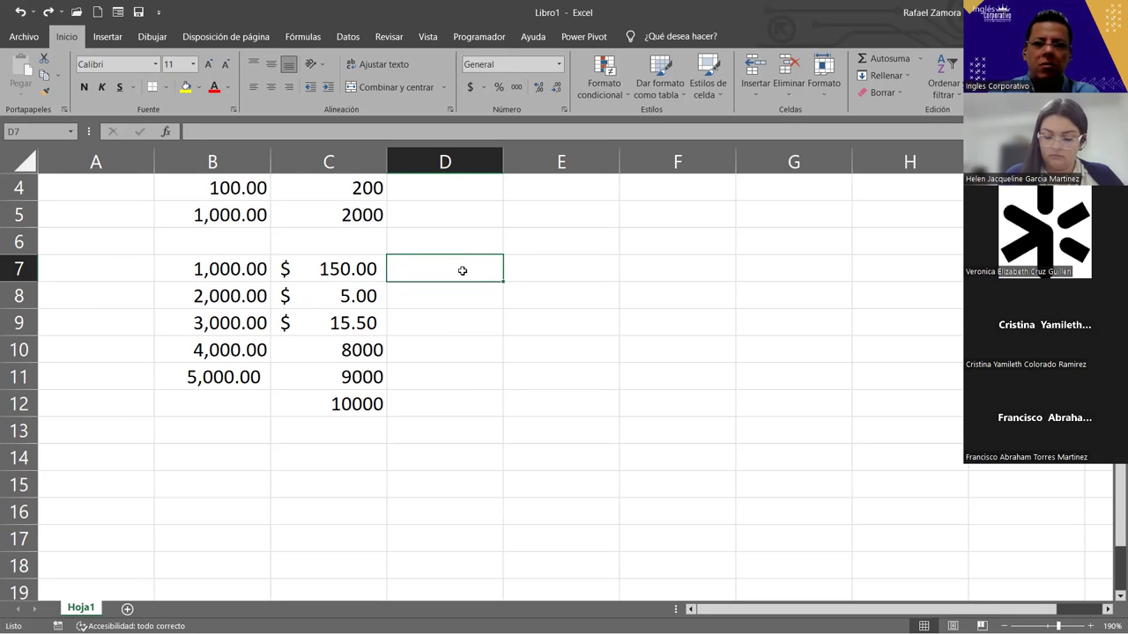
pyautogui.moveTo(432, 264); pyautogui.dragTo(443, 372)
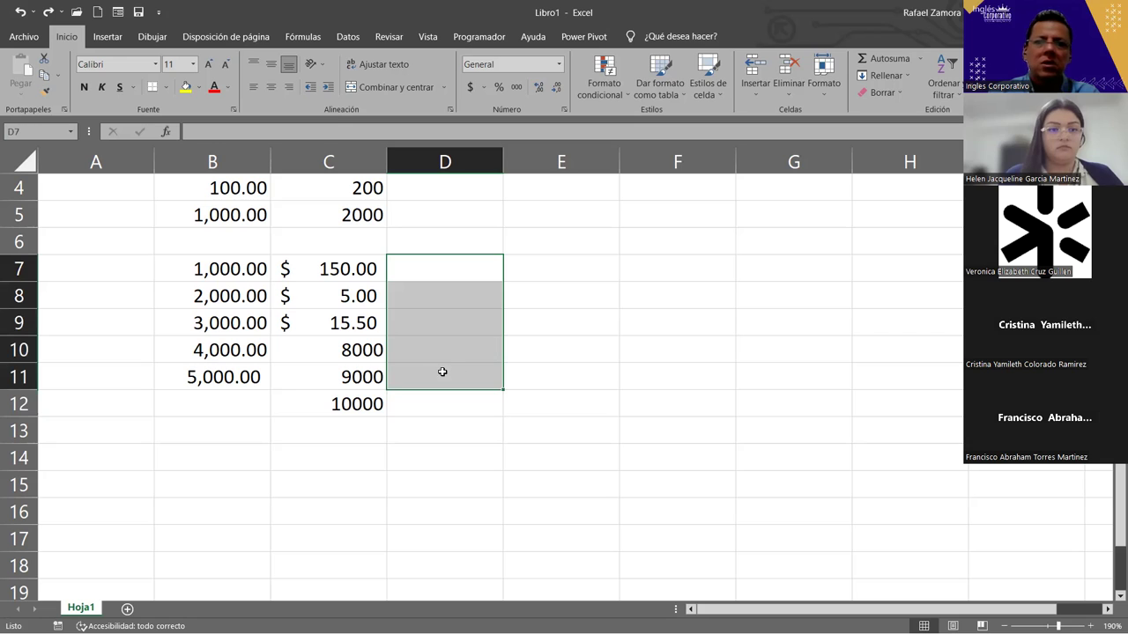
pyautogui.click(471, 87)
pyautogui.click(470, 263)
# Step: Try test values 2, 4, 2 and 55 in column D, then undo them
pyautogui.write('2')
pyautogui.press('Return')
pyautogui.press('Return')
pyautogui.write('4')
pyautogui.press('Return')
pyautogui.write('2')
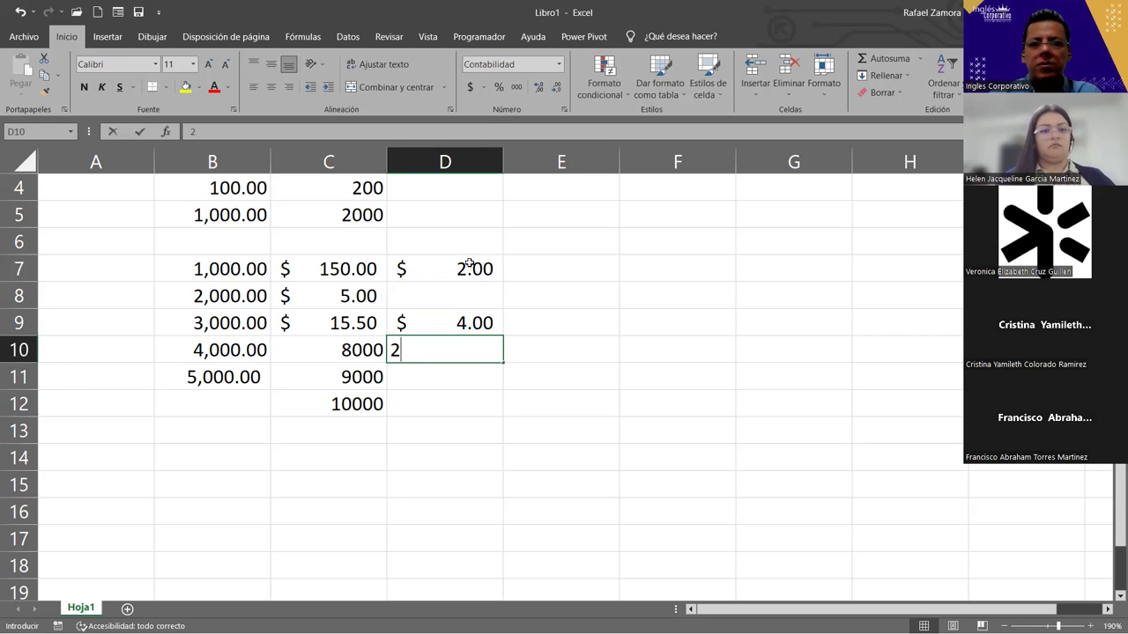
pyautogui.press('Return')
pyautogui.write('55')
pyautogui.press('Return')
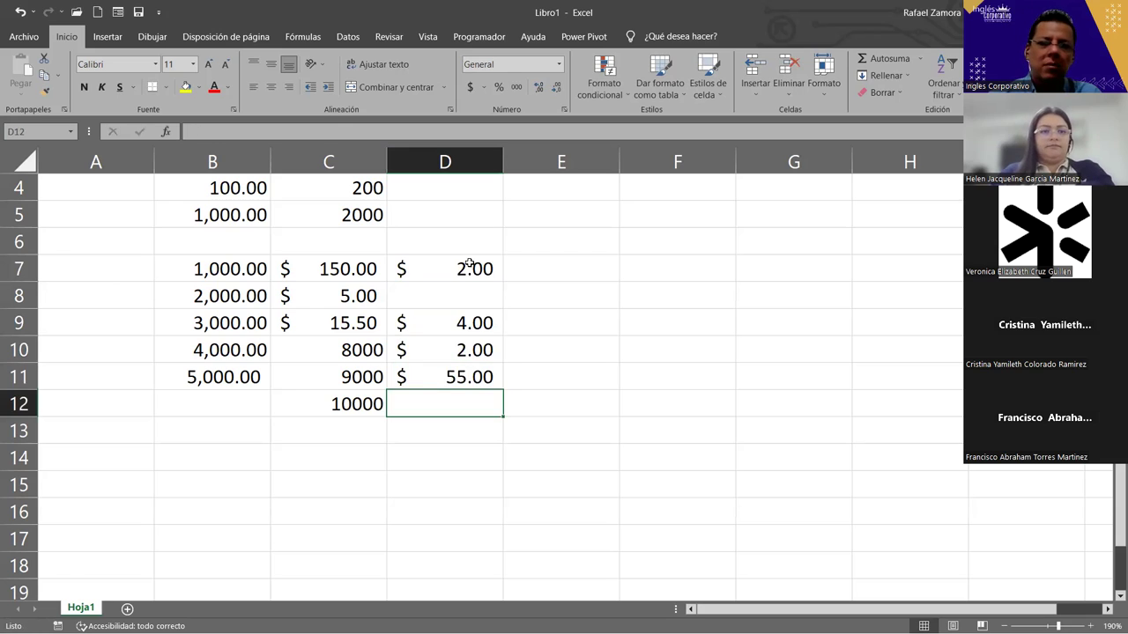
pyautogui.hotkey('ctrl', 'z')
pyautogui.hotkey('ctrl', 'z')
pyautogui.hotkey('ctrl', 'z')
pyautogui.hotkey('ctrl', 'z')
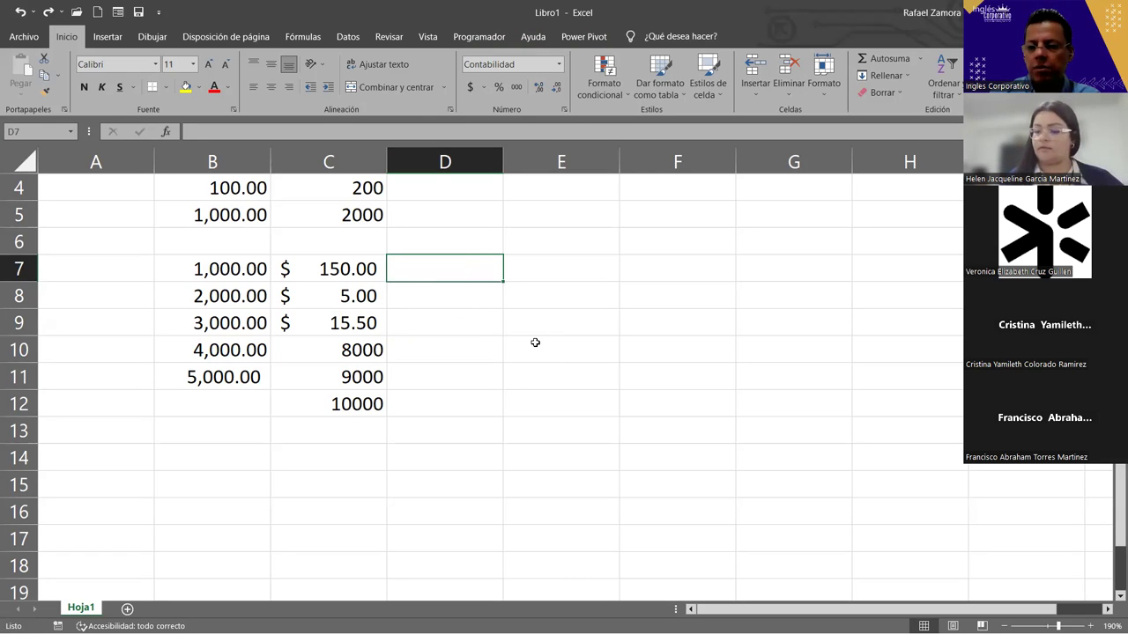
# Step: Enter 12.25 in D7 so it shows $ 12.25, then type 2,000 into B16
pyautogui.write('12.')
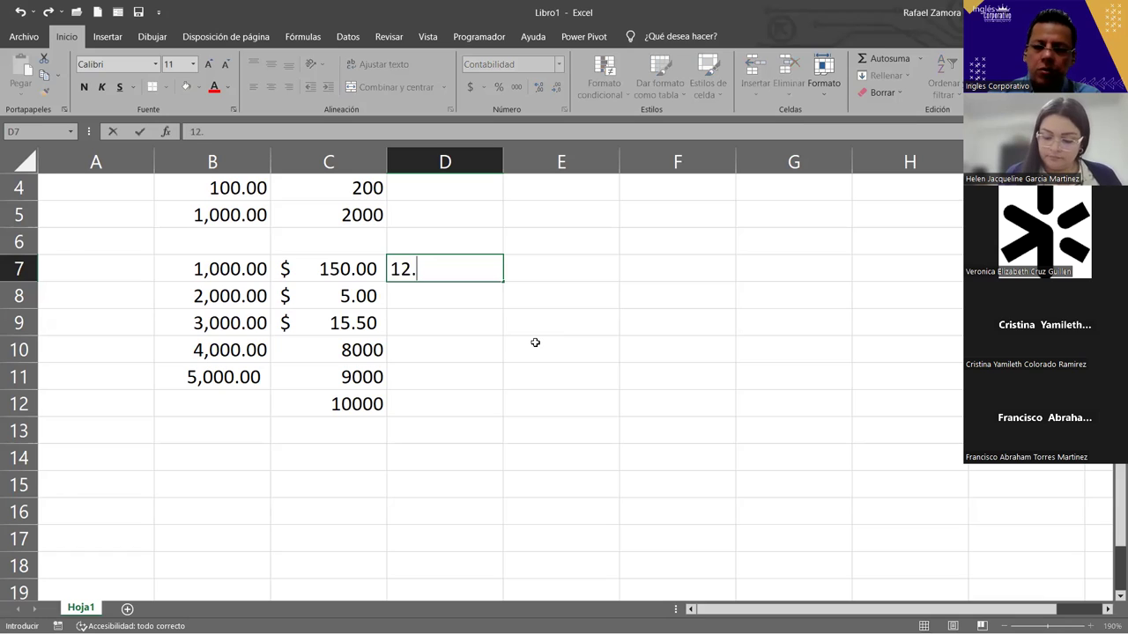
pyautogui.write('25')
pyautogui.press('Return')
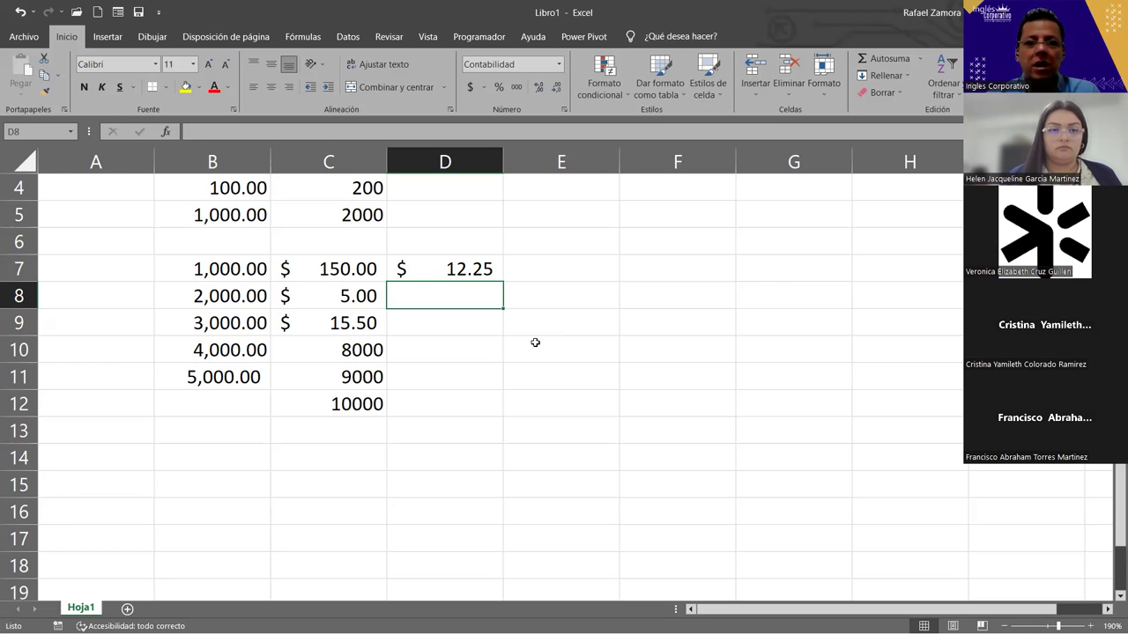
pyautogui.click(221, 513)
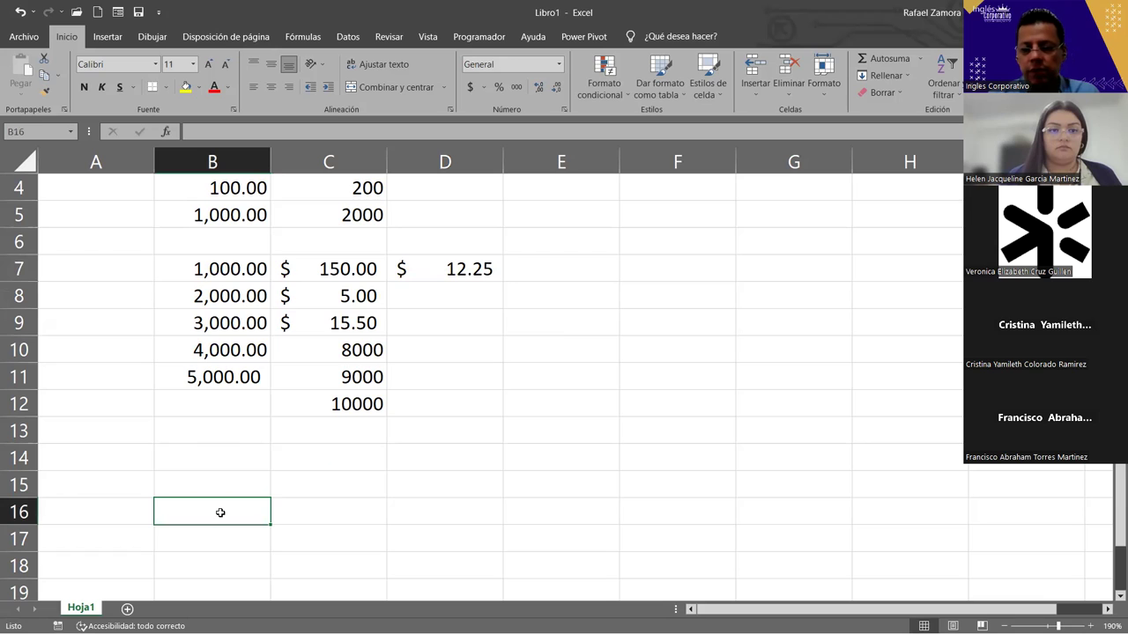
pyautogui.write('2,000')
# Step: Commit 2,000 in B16, then undo it so B16 is empty
pyautogui.press('Return')
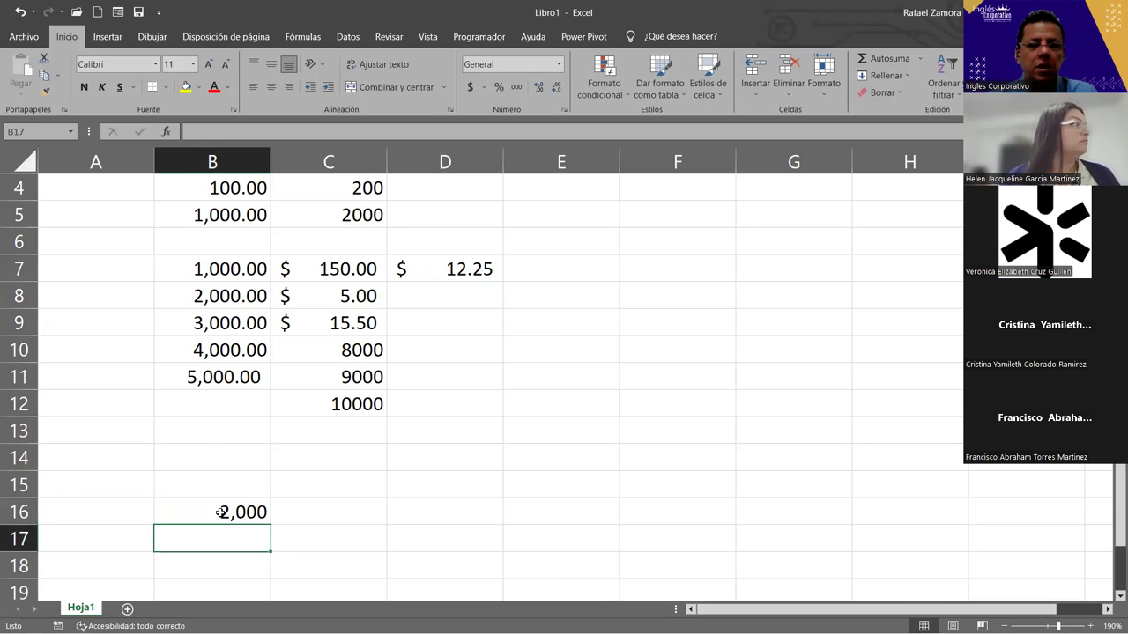
pyautogui.hotkey('ctrl', 'z')
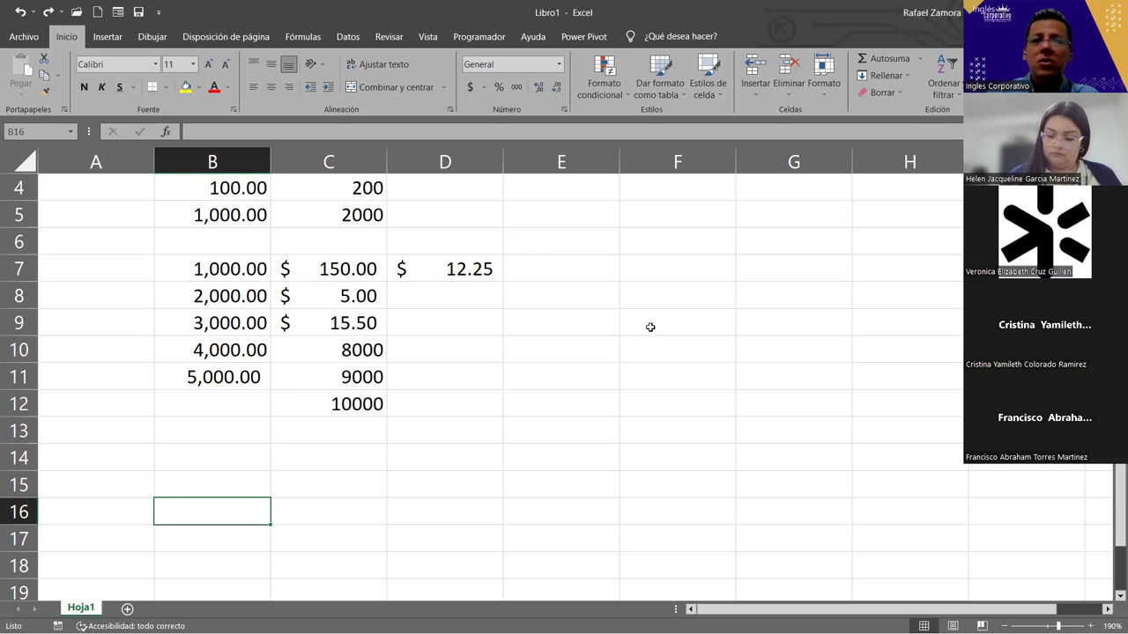
pyautogui.scroll(1, 341, 356)
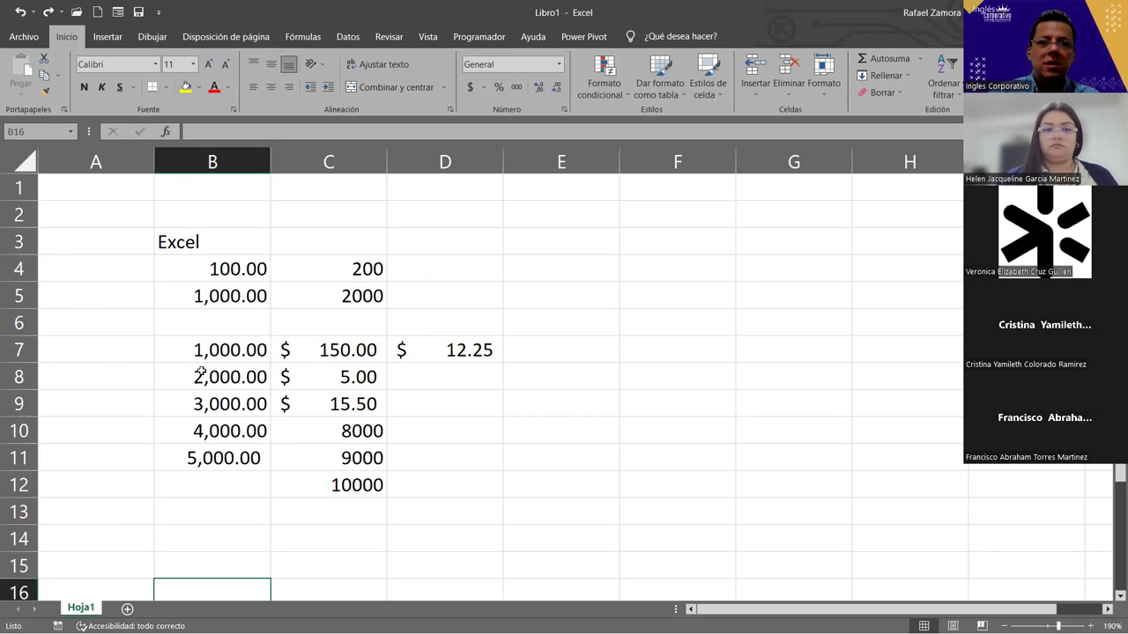
pyautogui.click(97, 185)
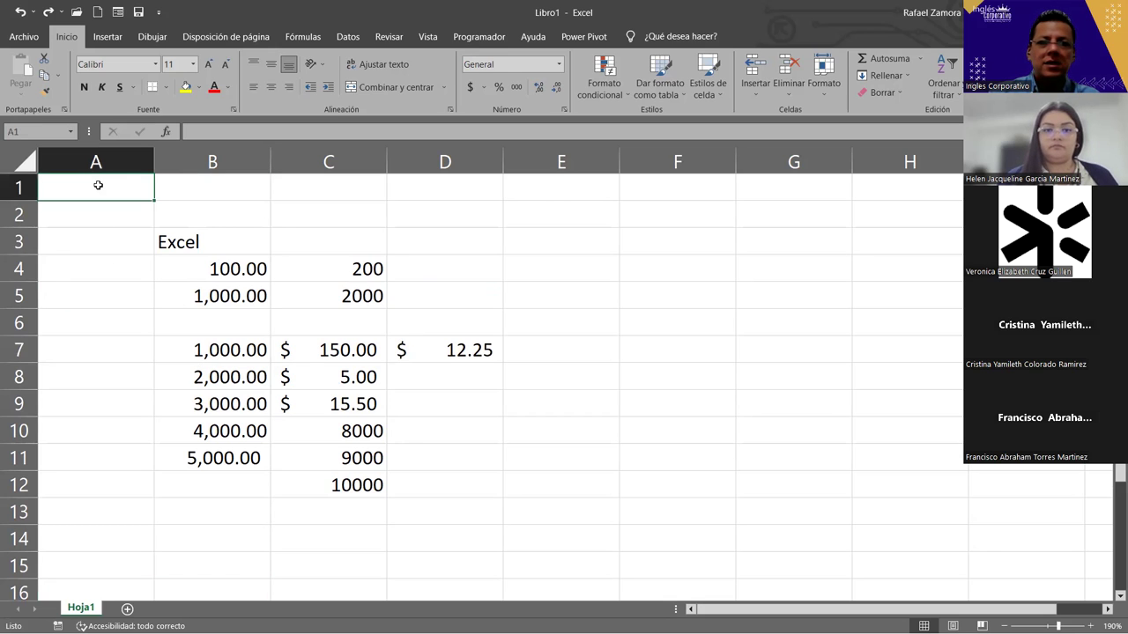
pyautogui.moveTo(98, 190); pyautogui.dragTo(58, 550)
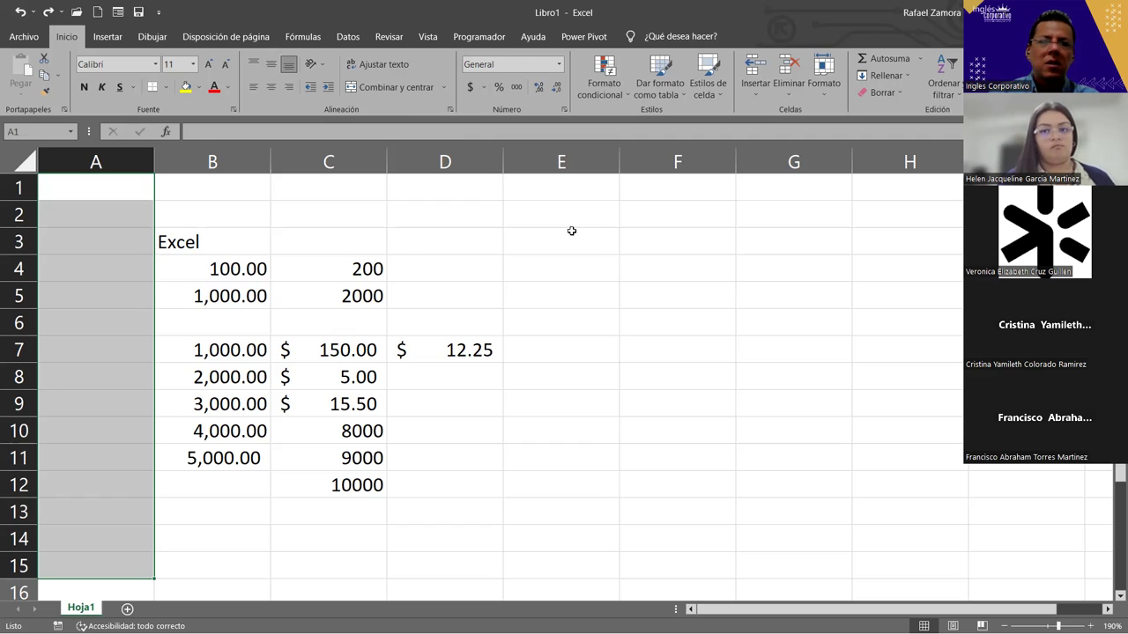
pyautogui.click(120, 193)
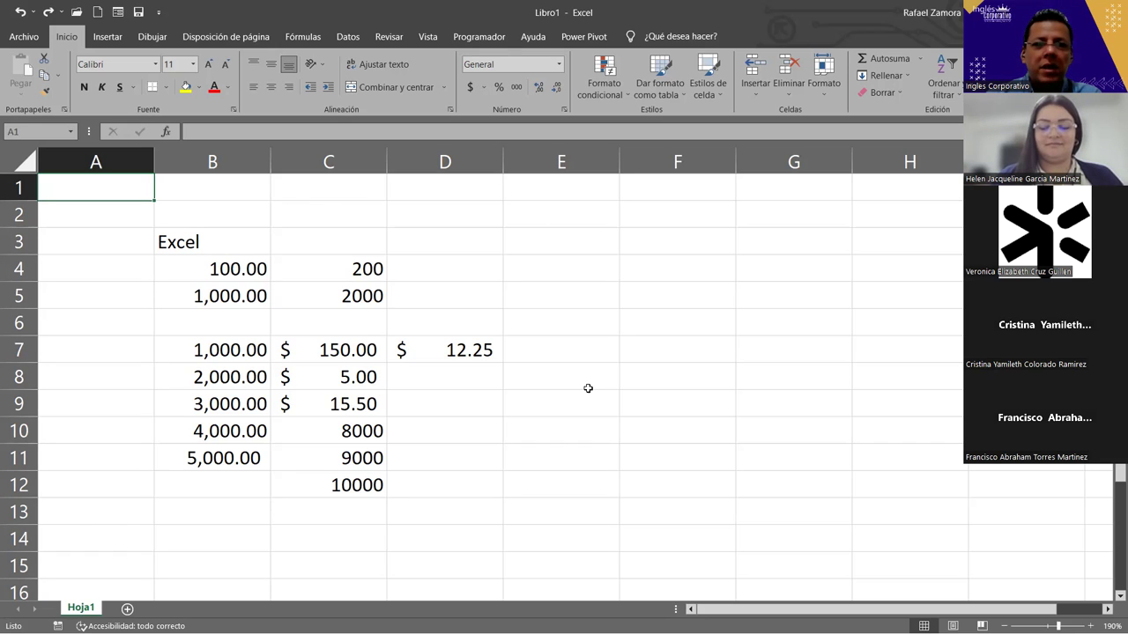
pyautogui.press('Down')
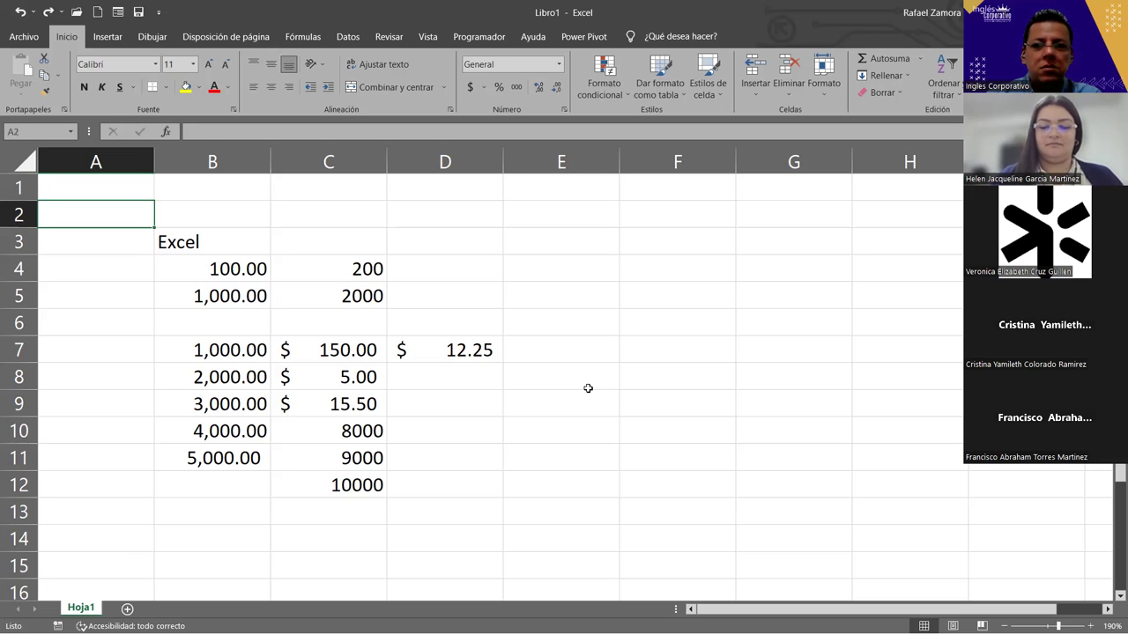
pyautogui.press('Down')
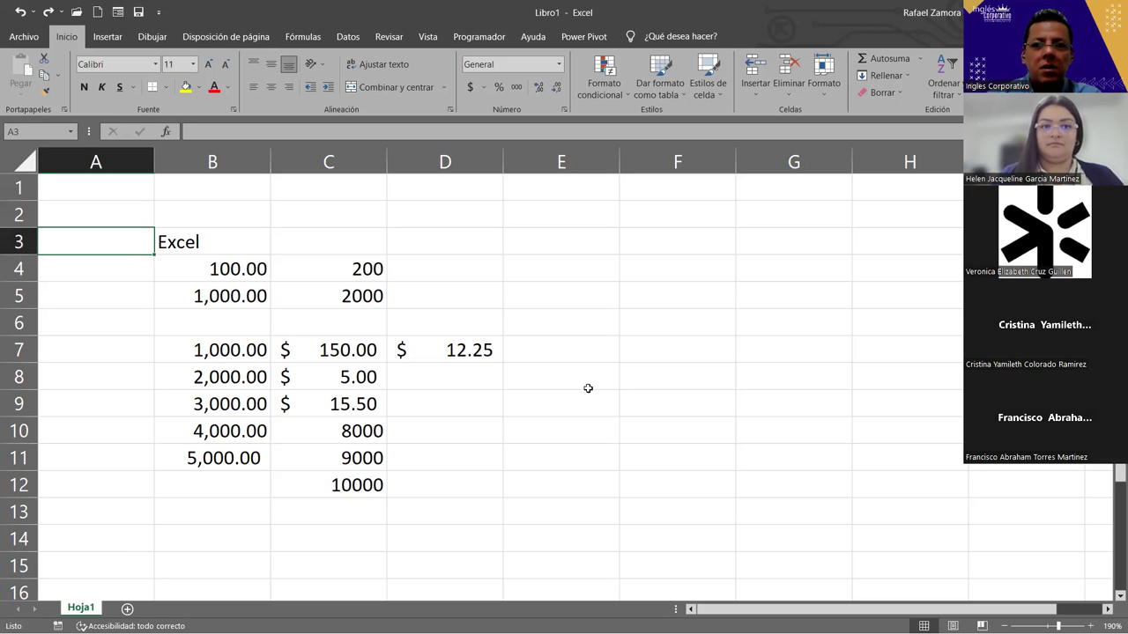
pyautogui.press('Down')
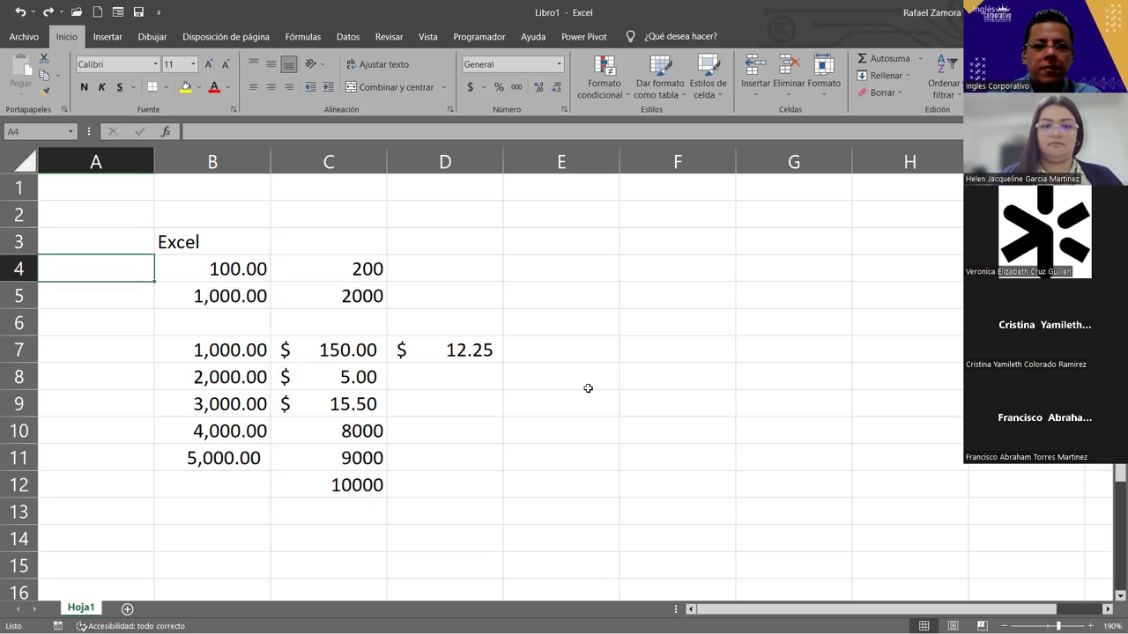
pyautogui.press('Down')
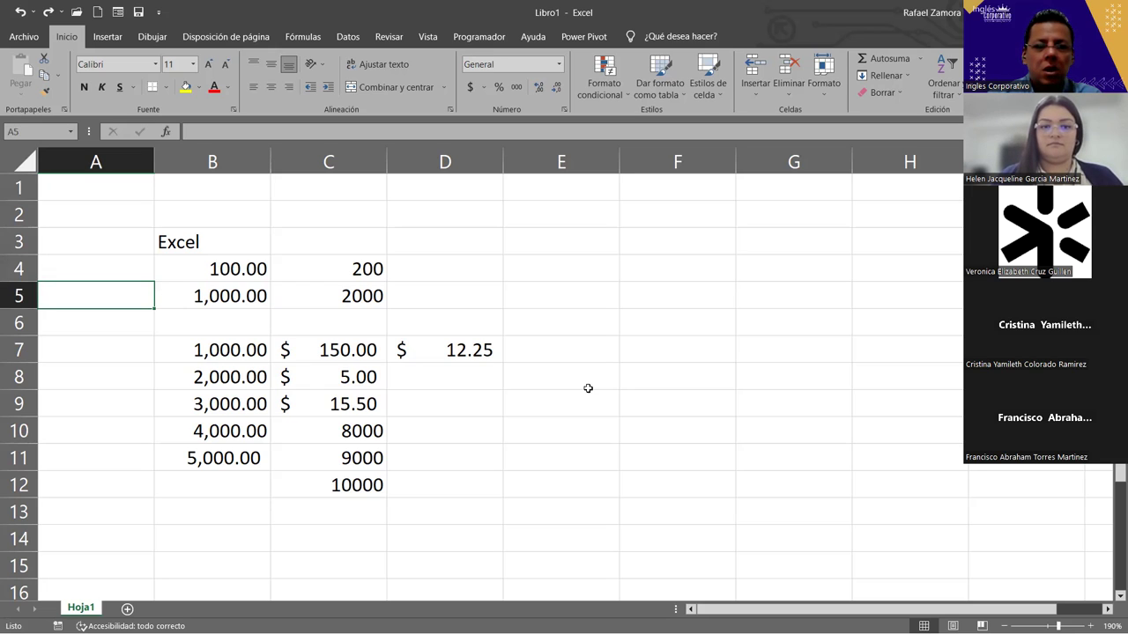
pyautogui.press('Down')
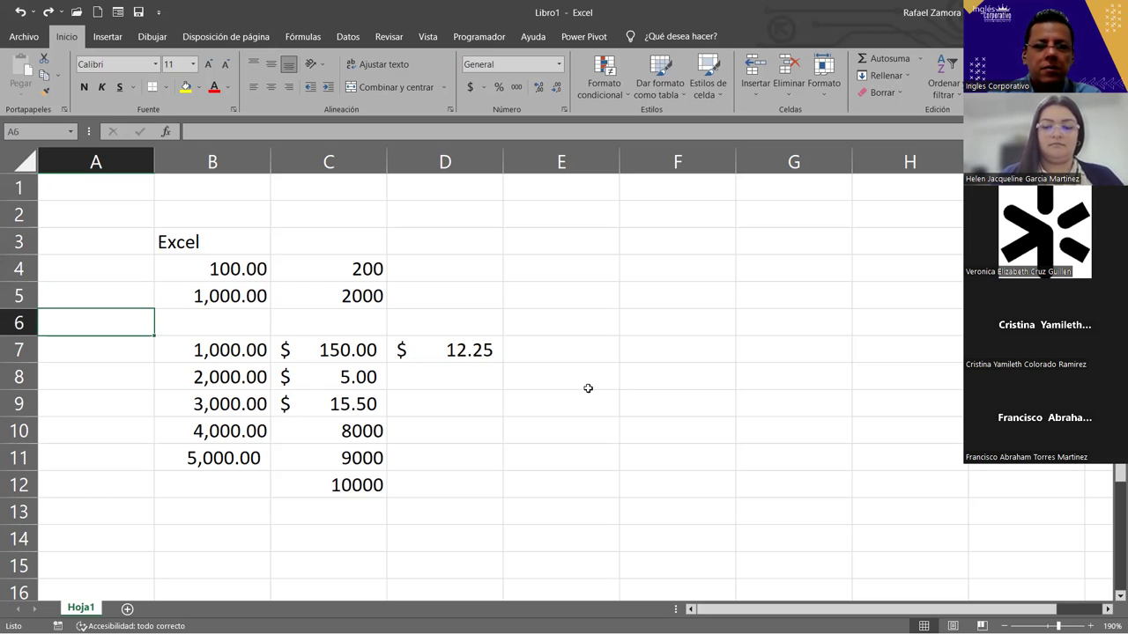
pyautogui.press('Down')
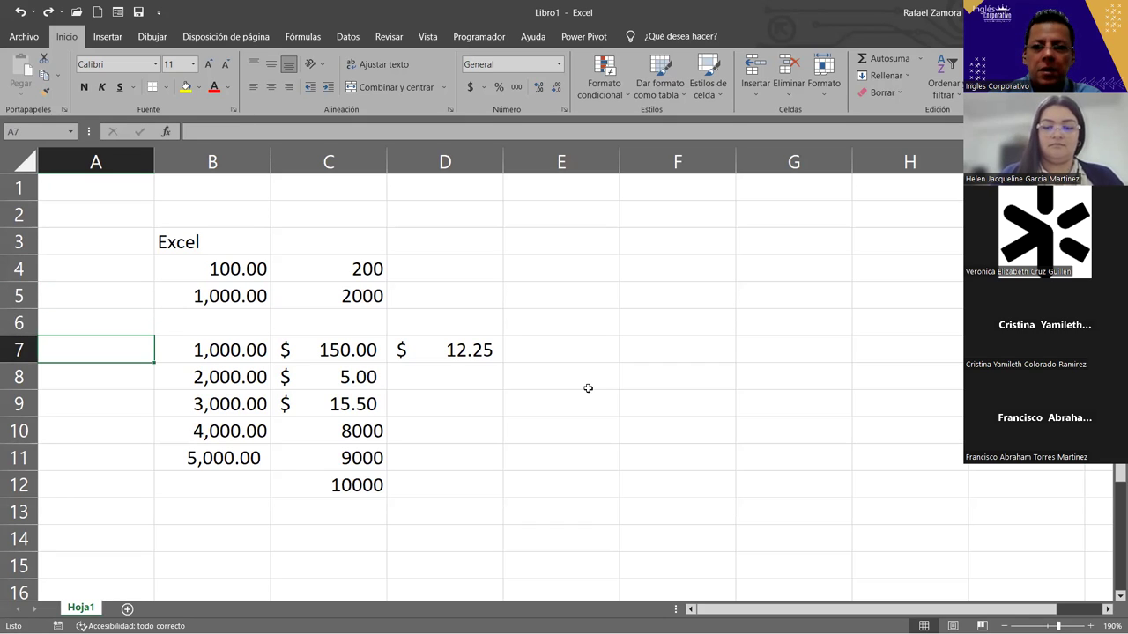
pyautogui.press('Down')
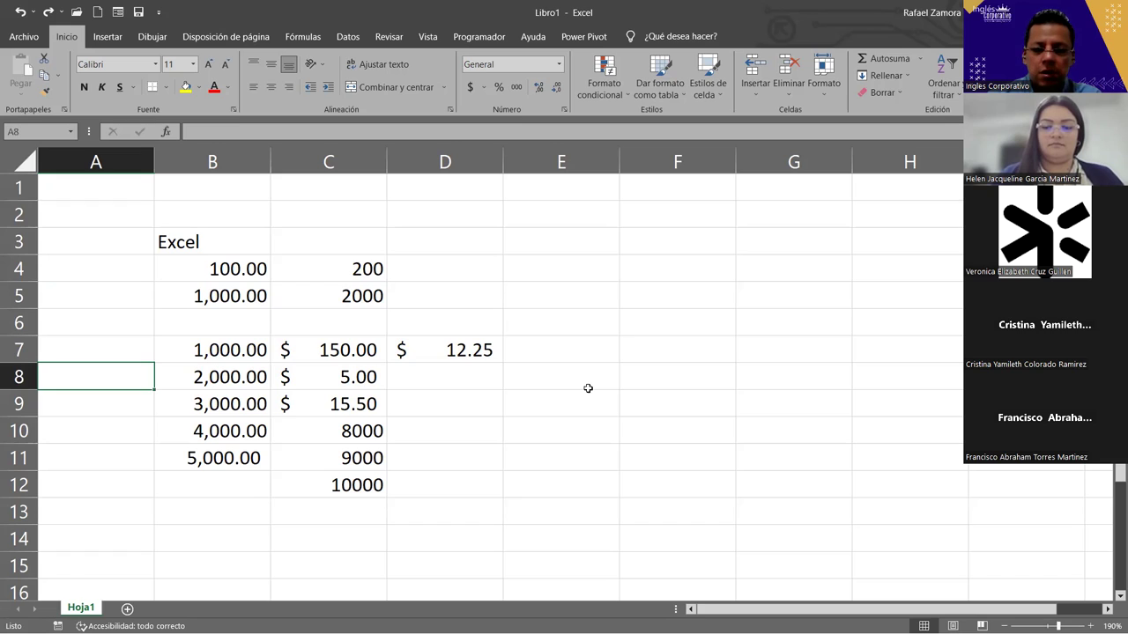
pyautogui.press('Down')
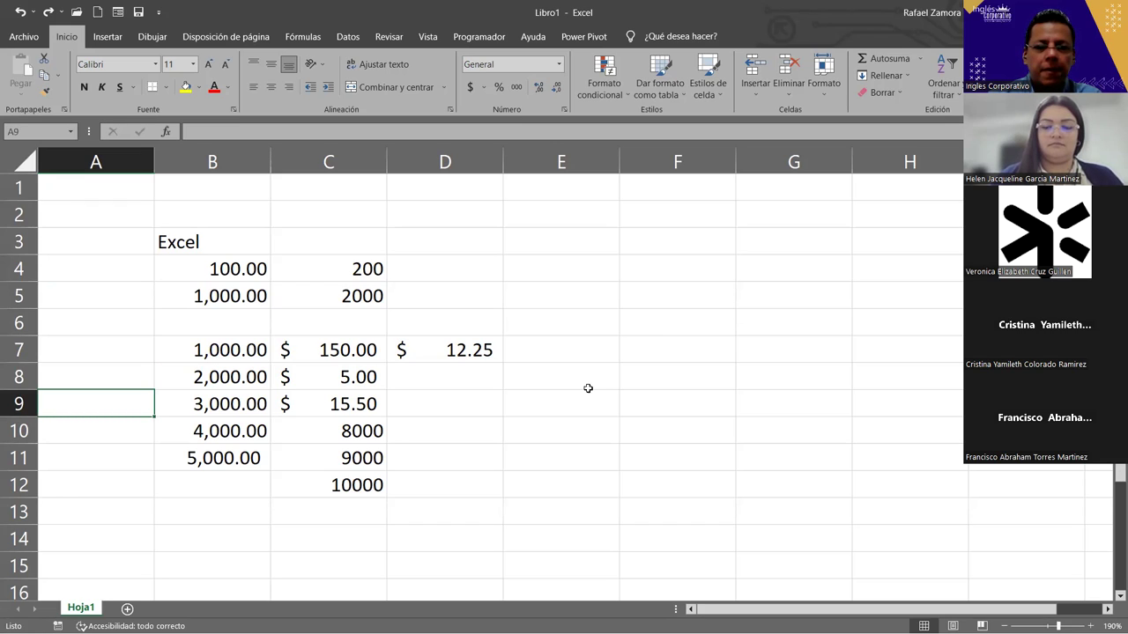
pyautogui.press('Down')
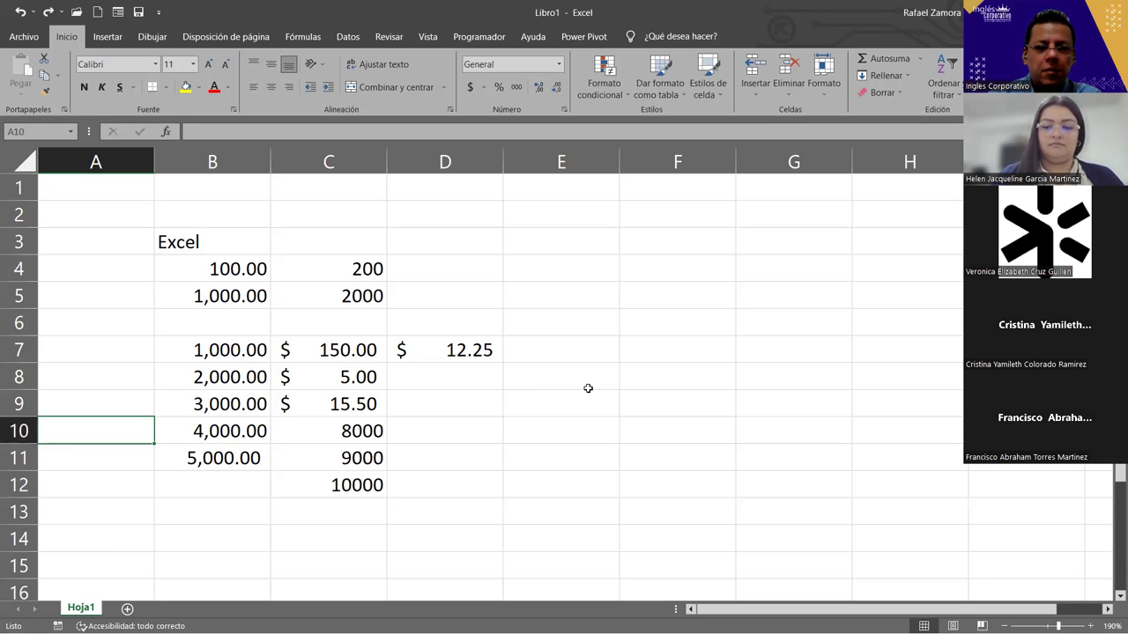
pyautogui.press('Down')
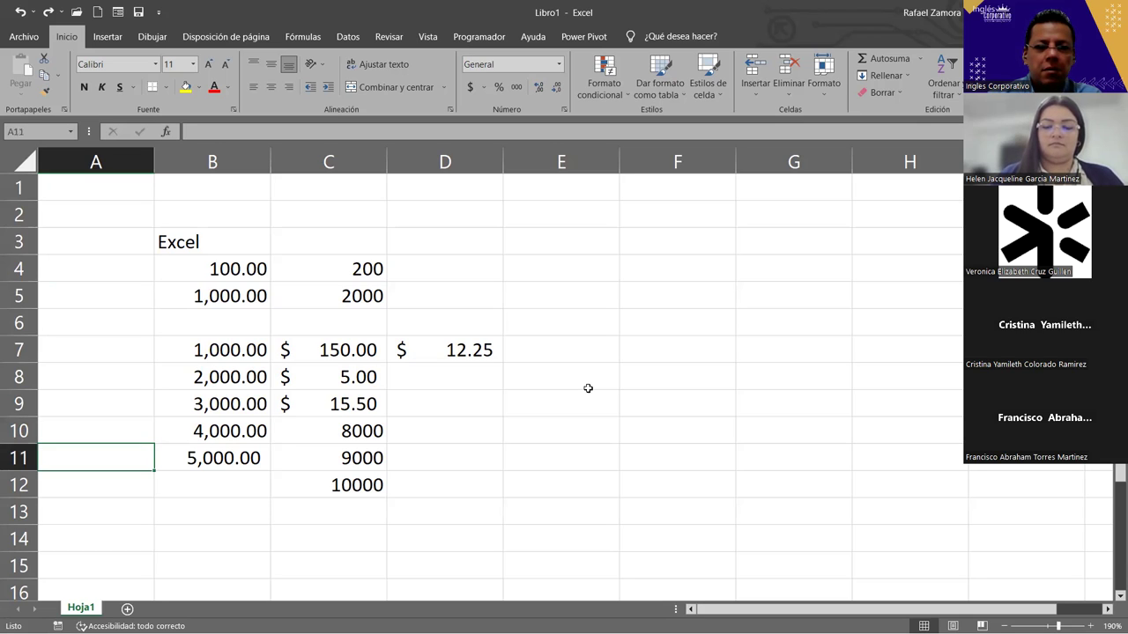
pyautogui.press('Down')
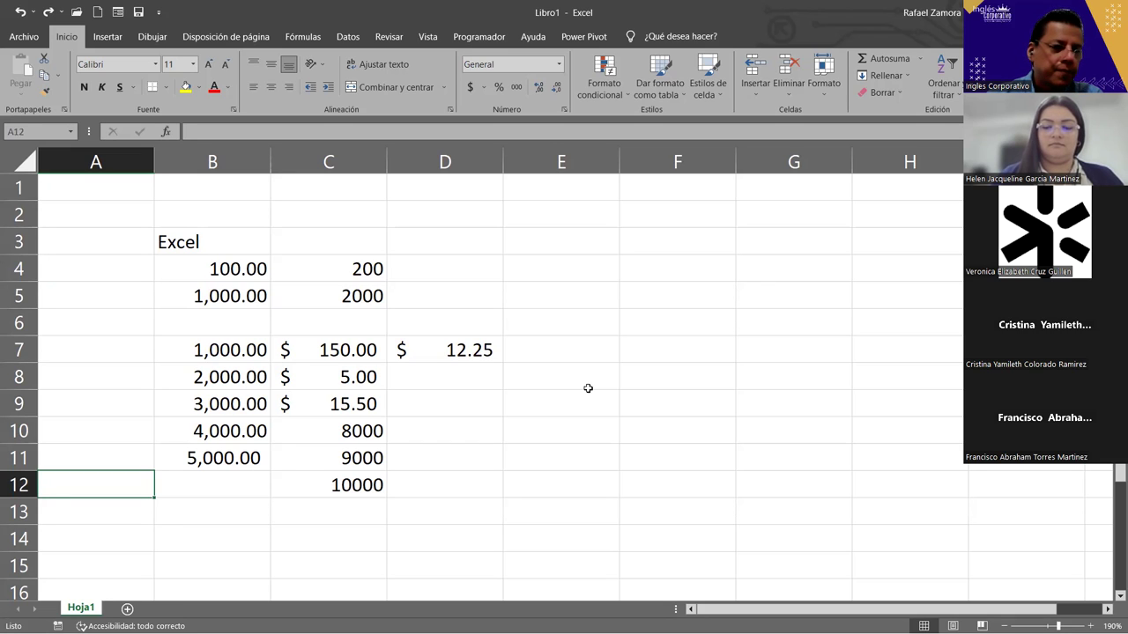
pyautogui.press('Down')
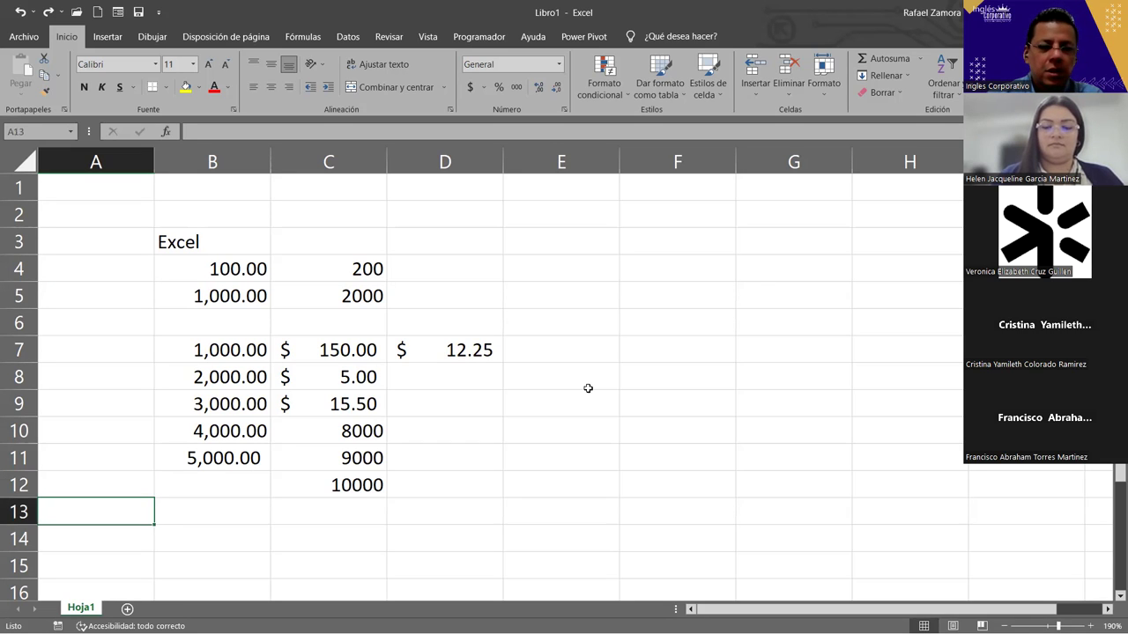
pyautogui.press('Down')
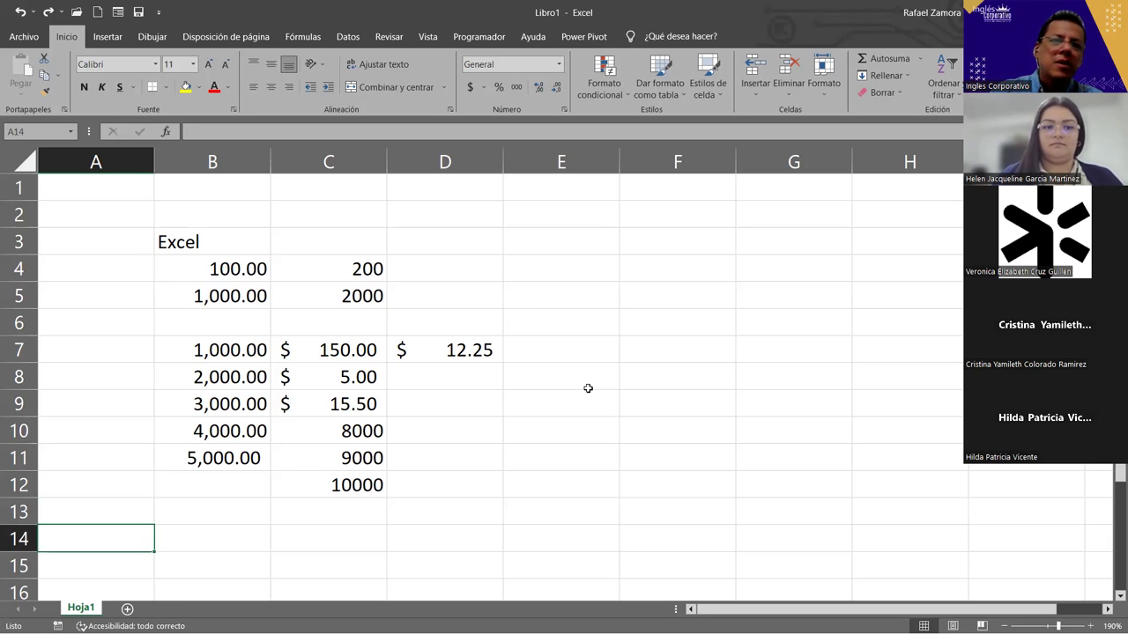
# Step: Enter 56829 in E2 and correct it in-cell to 56819
pyautogui.doubleClick(525, 211)
pyautogui.write('56829')
pyautogui.press('Return')
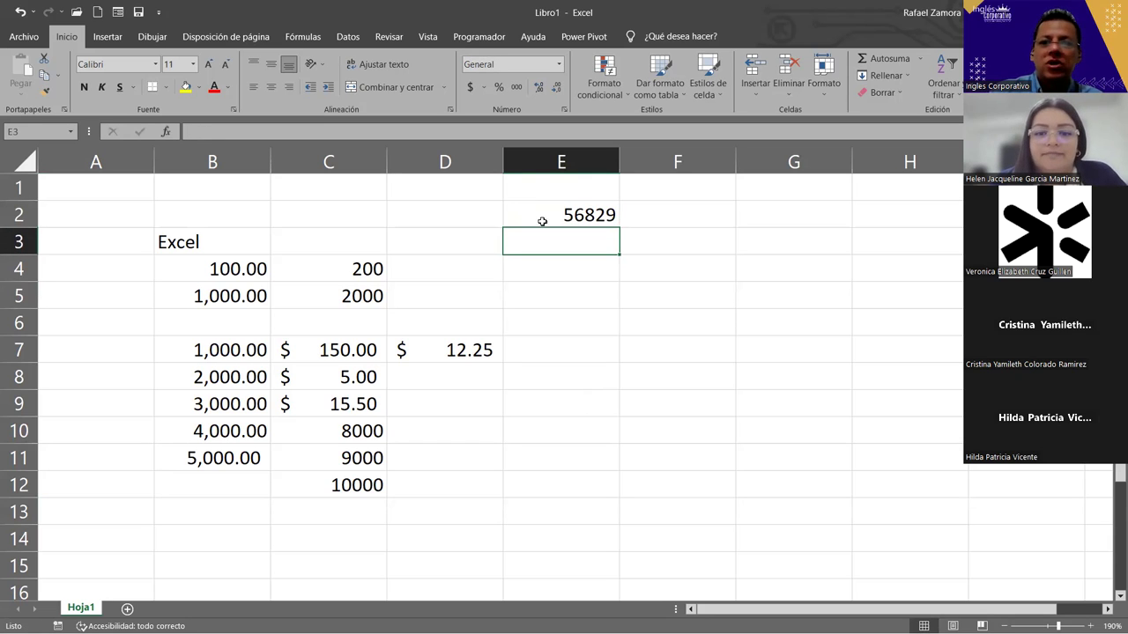
pyautogui.click(582, 218)
pyautogui.doubleClick(608, 215)
pyautogui.press('BackSpace')
pyautogui.write('1')
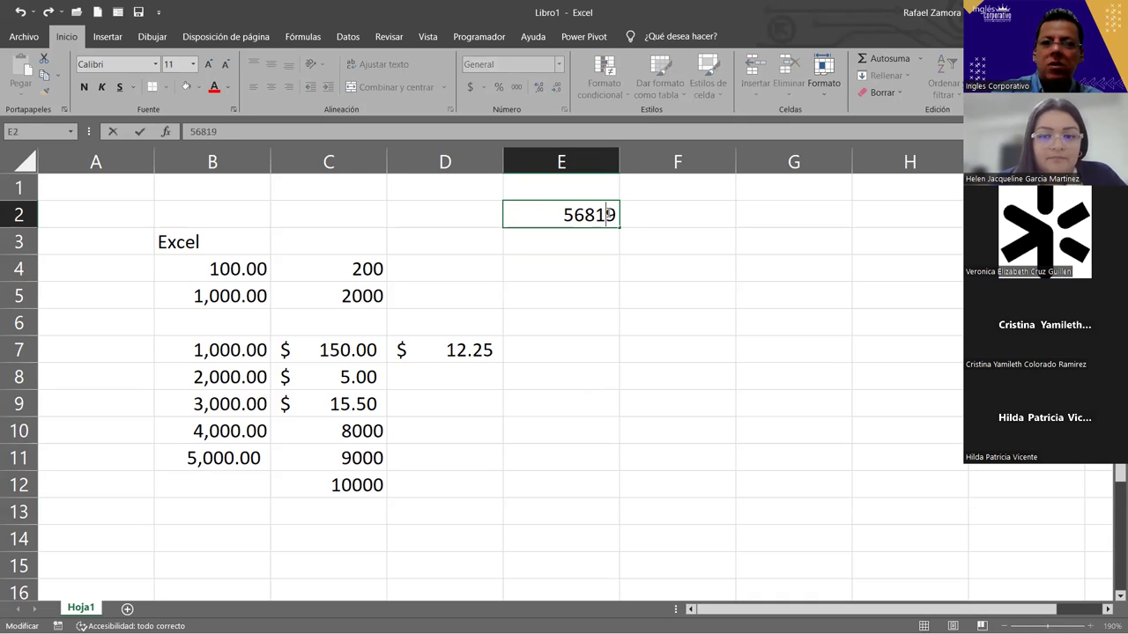
pyautogui.press('Return')
# Step: Enter 57819 in E3 and change E2's 6 to 7 so it also reads 57819
pyautogui.click(611, 218)
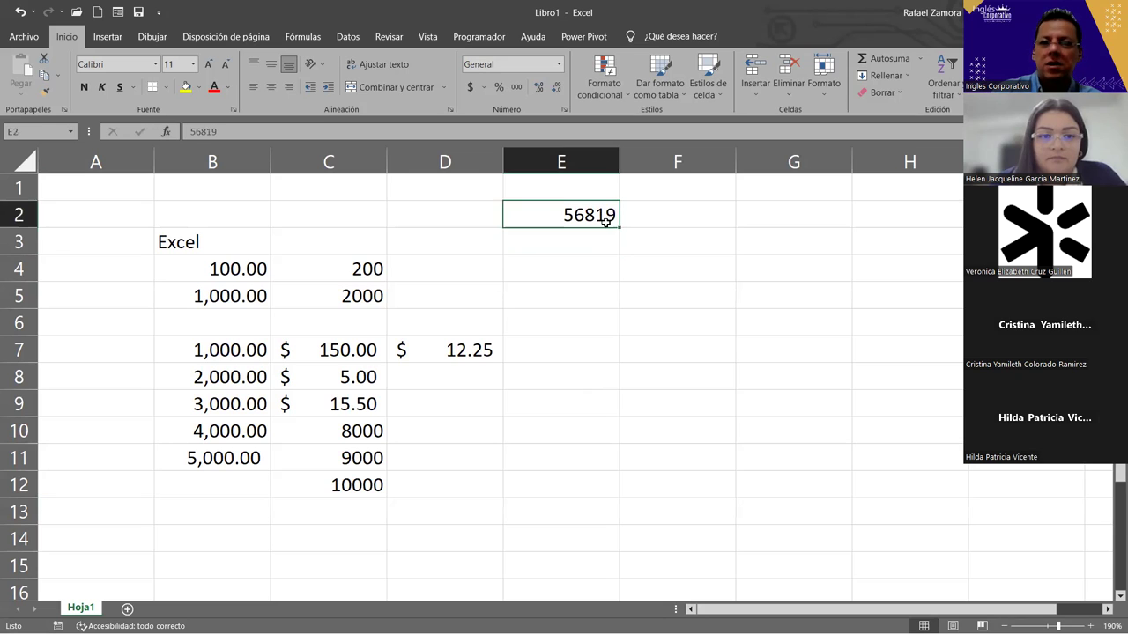
pyautogui.click(587, 237)
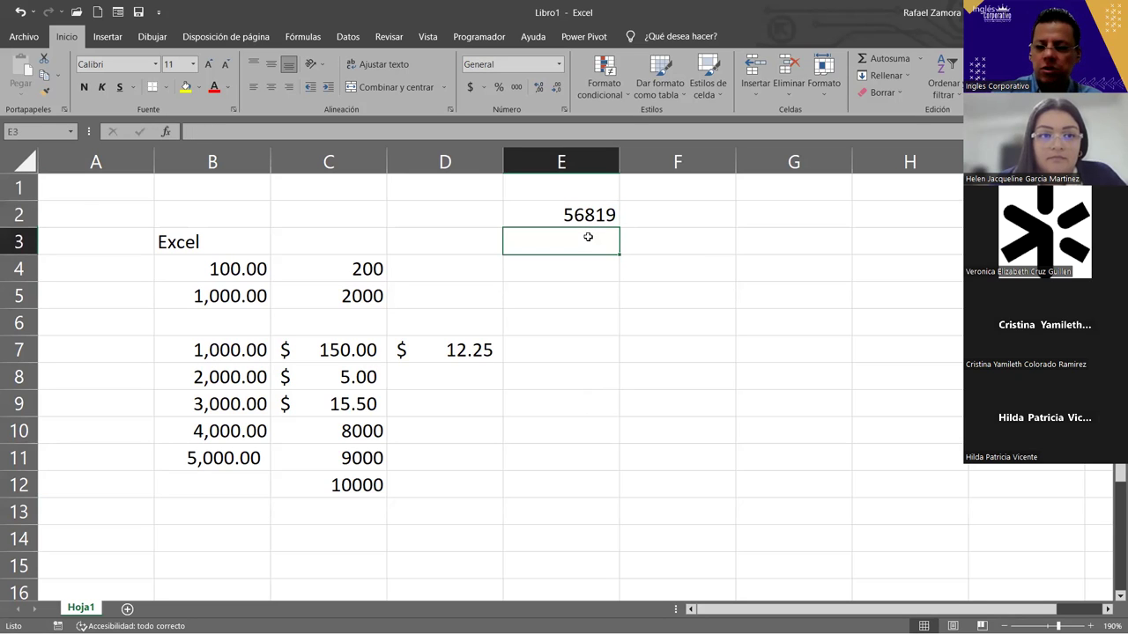
pyautogui.write('57819')
pyautogui.press('Return')
pyautogui.doubleClick(588, 215)
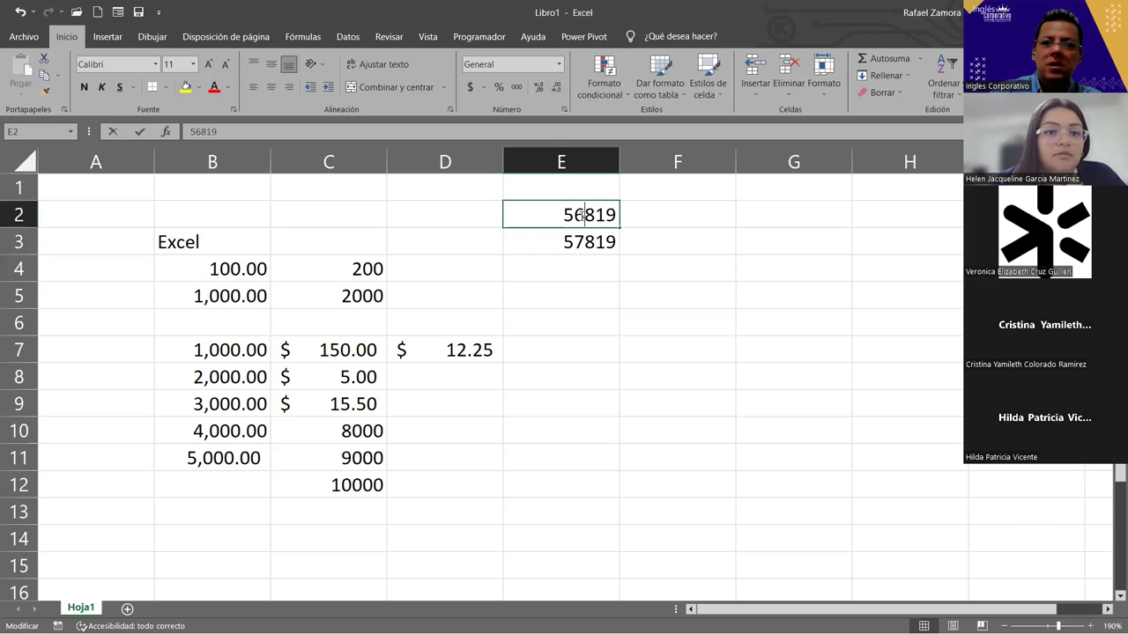
pyautogui.moveTo(584, 215); pyautogui.dragTo(574, 215)
pyautogui.write('7')
pyautogui.press('Return')
pyautogui.click(614, 272)
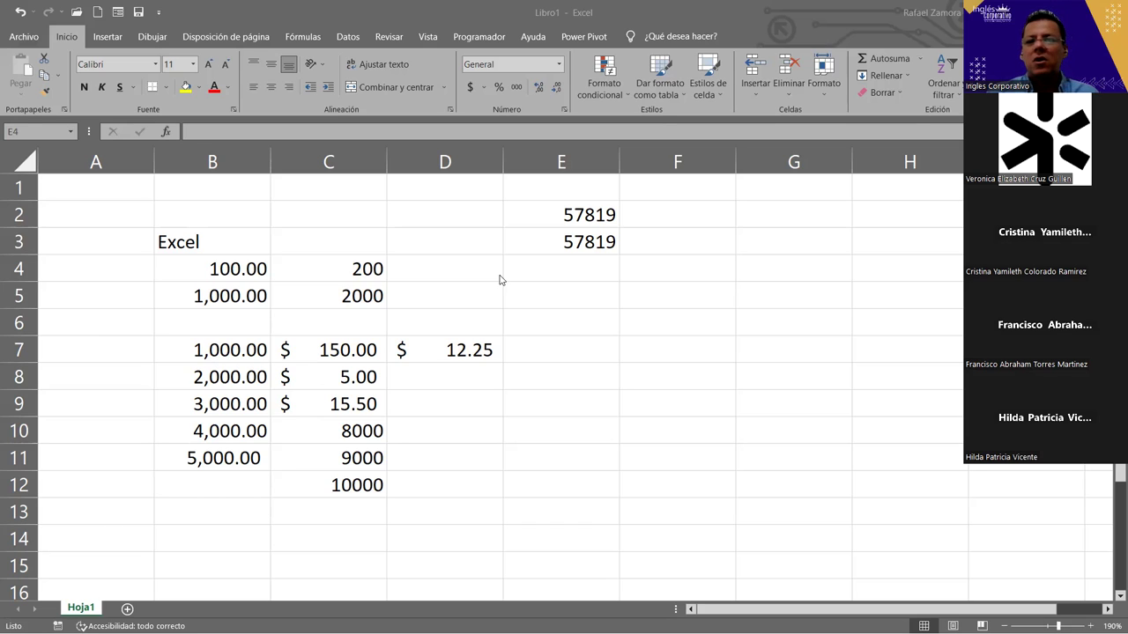
# Step: Delete the contents of B2:F13 so Hoja1 is blank, then select B2
pyautogui.click(591, 214)
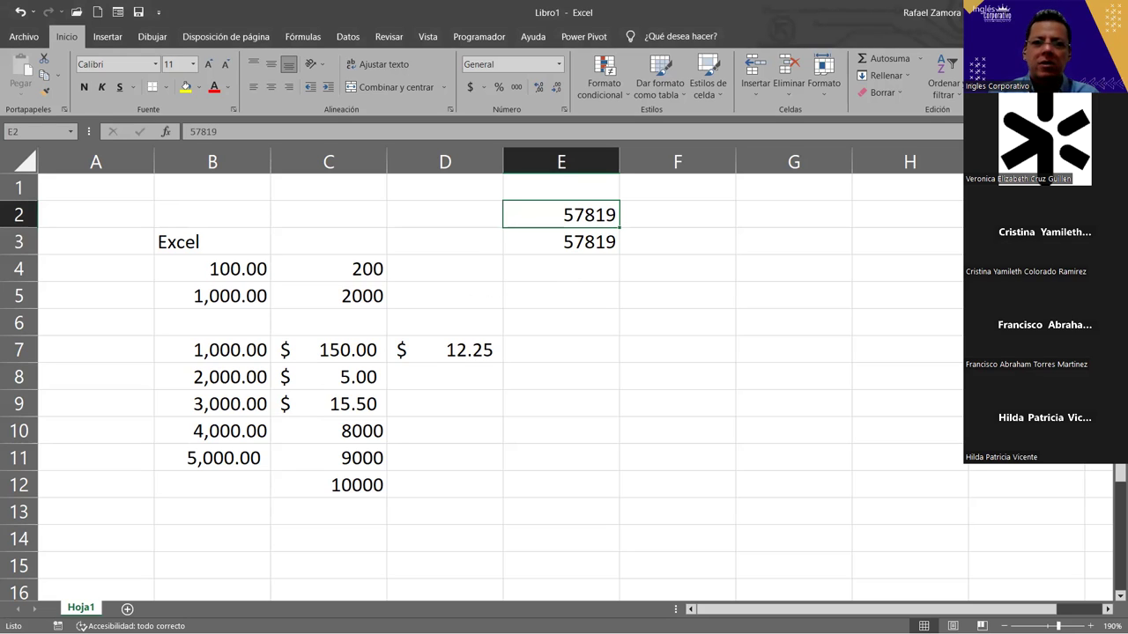
pyautogui.moveTo(181, 211); pyautogui.dragTo(723, 521)
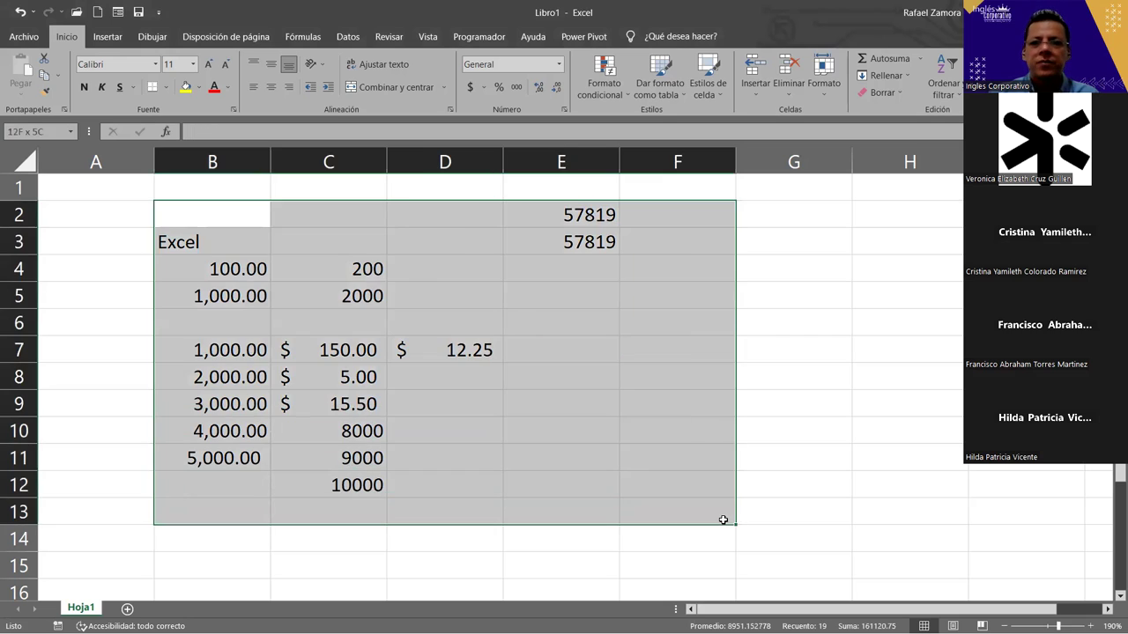
pyautogui.press('Delete')
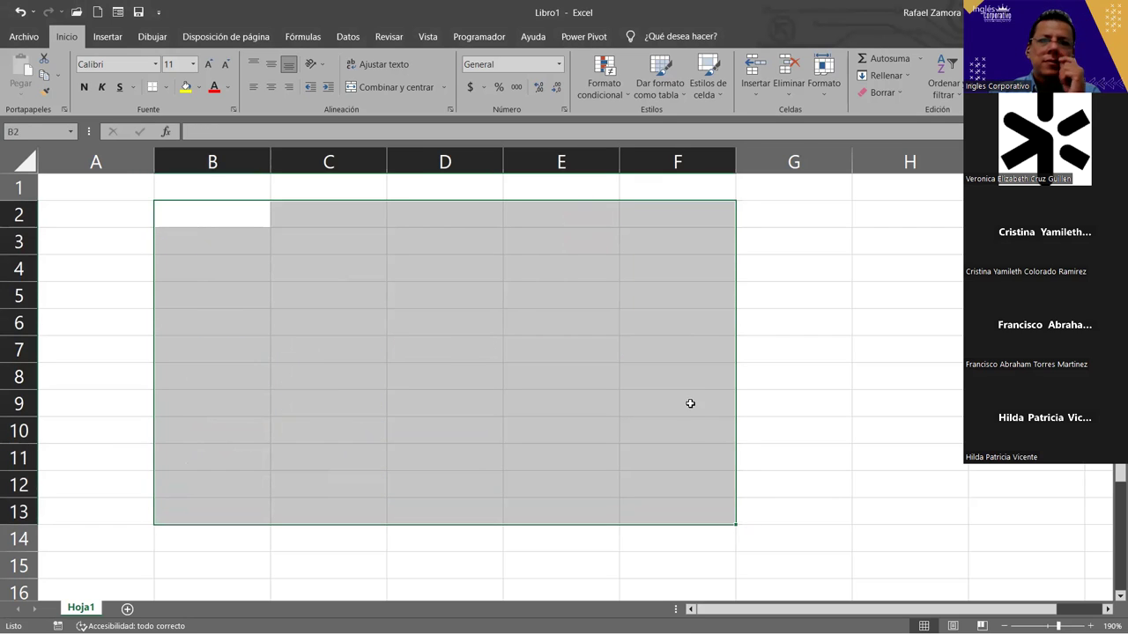
pyautogui.click(690, 404)
pyautogui.click(233, 222)
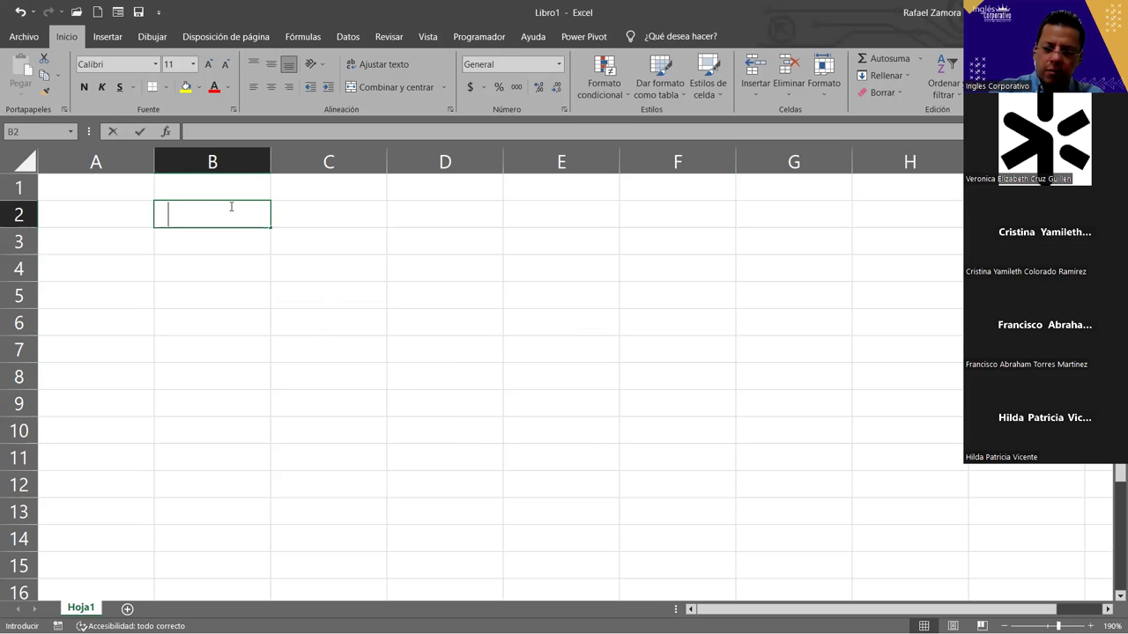
# Step: Enter 21570.123 in B2 and give it Contabilidad format, displaying $21,570.12
pyautogui.write('21570')
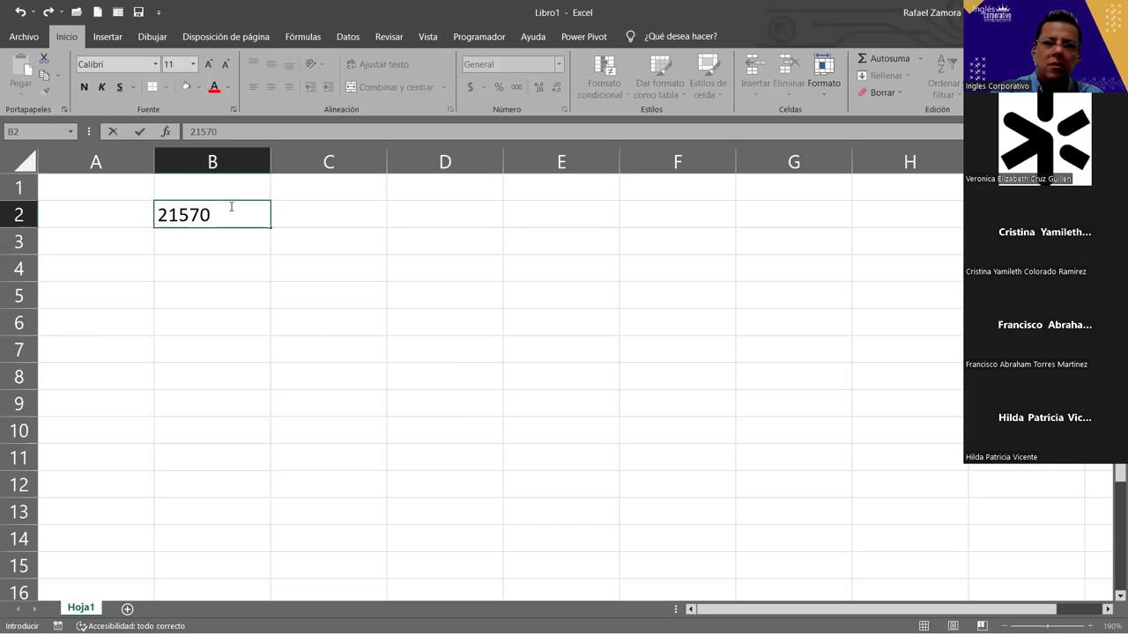
pyautogui.write('.123')
pyautogui.press('Return')
pyautogui.click(229, 207)
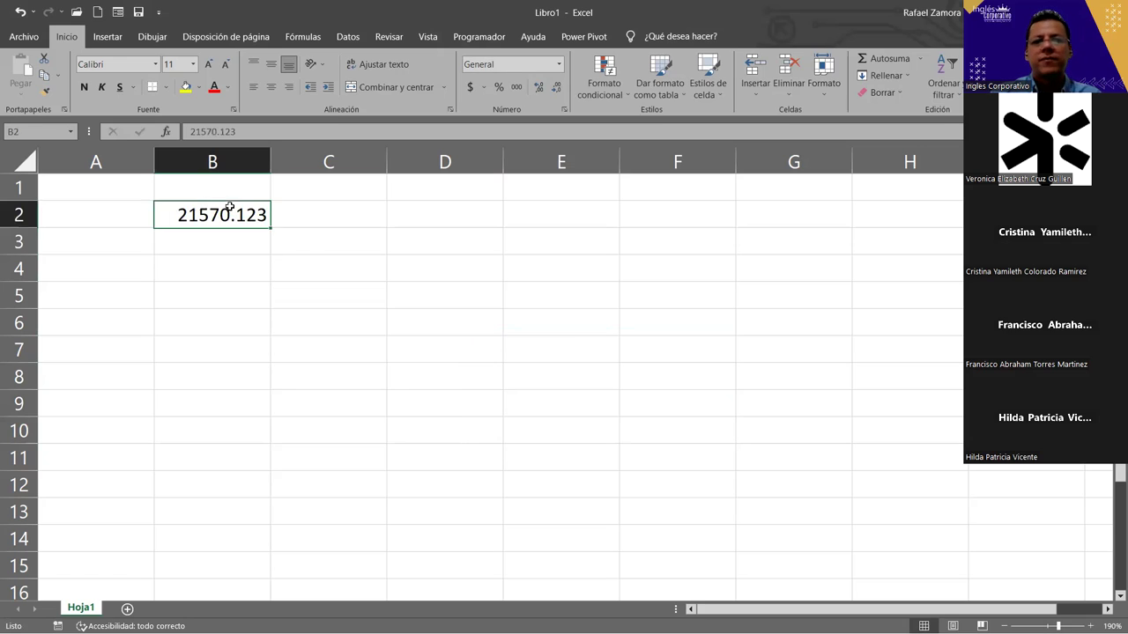
pyautogui.click(471, 87)
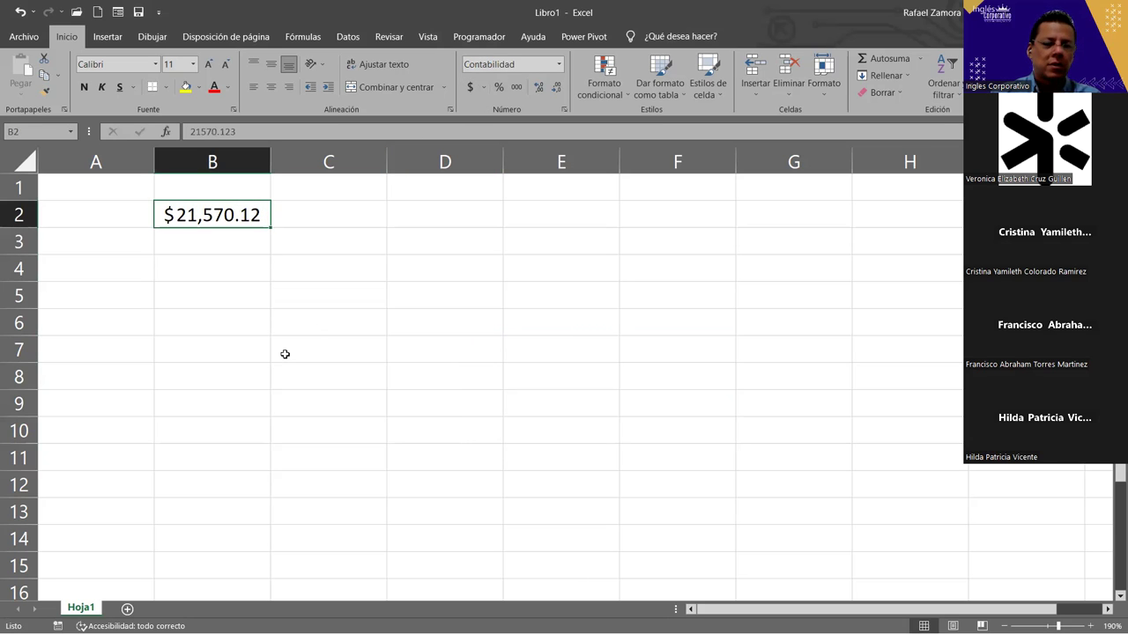
pyautogui.hotkey('ctrl', 'z')
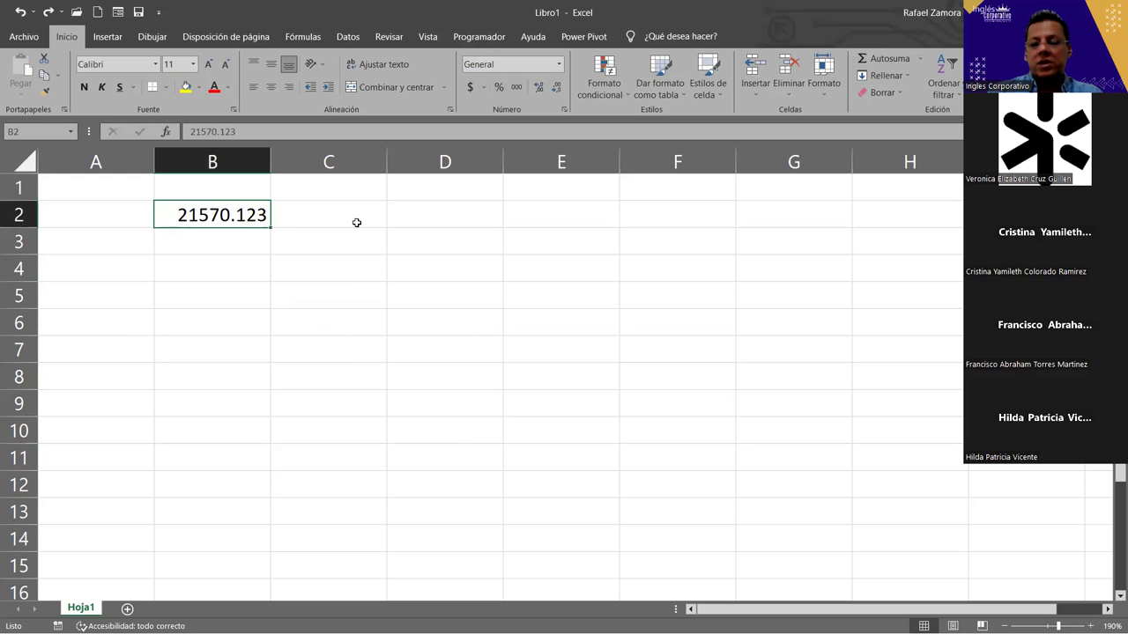
pyautogui.click(475, 89)
pyautogui.click(458, 342)
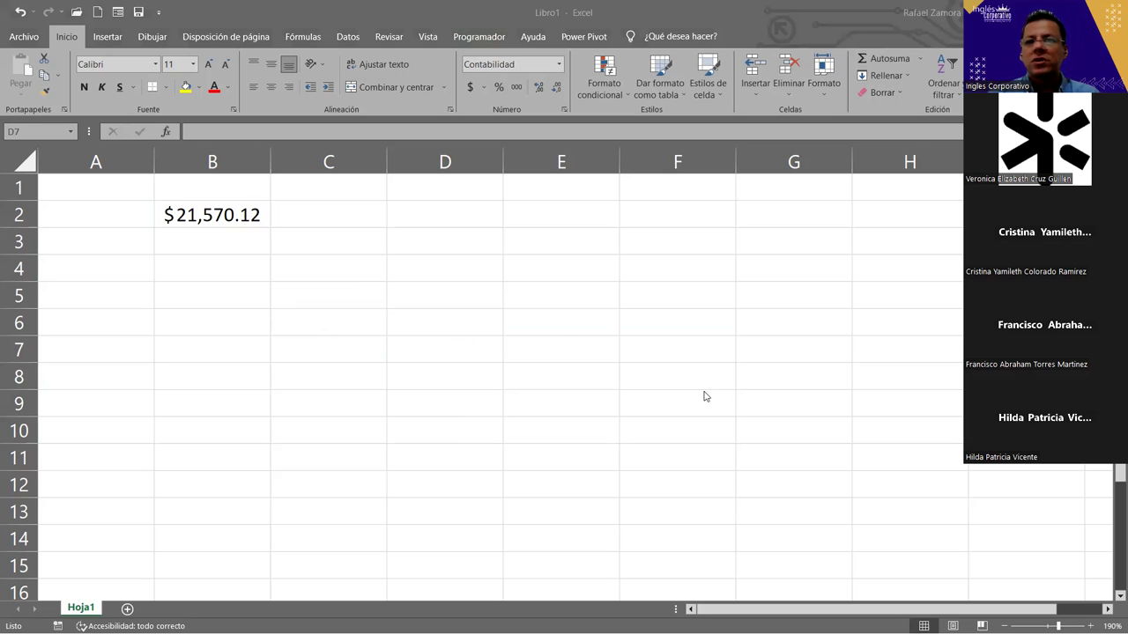
pyautogui.click(237, 218)
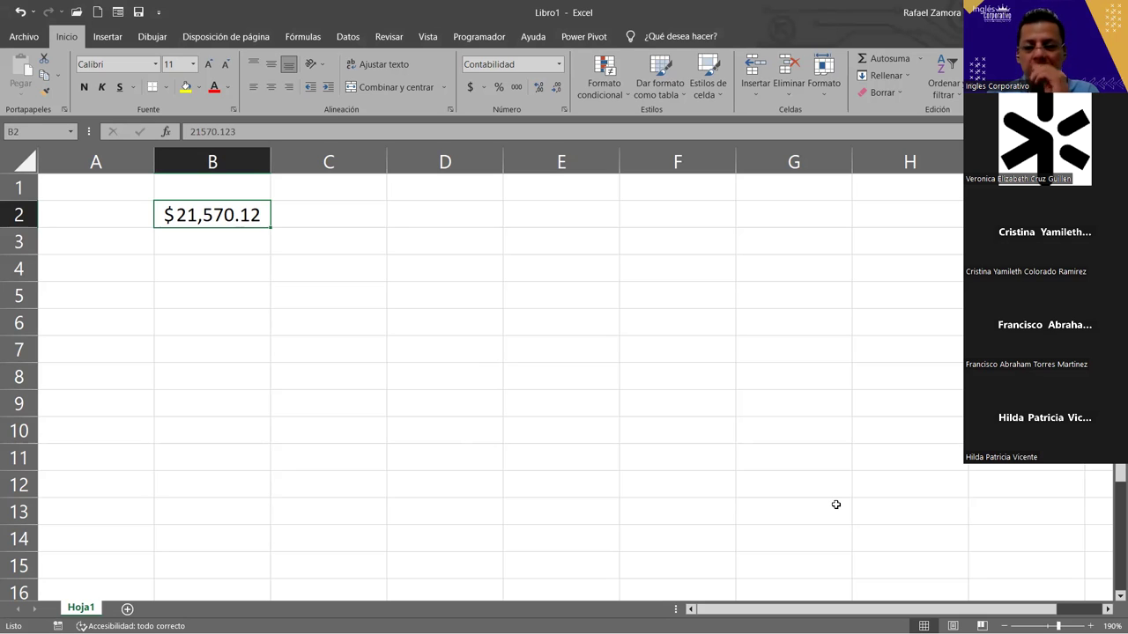
# Step: Enter 10547.4258 in C2 with Accounting format so it displays $10,547.43
pyautogui.click(361, 217)
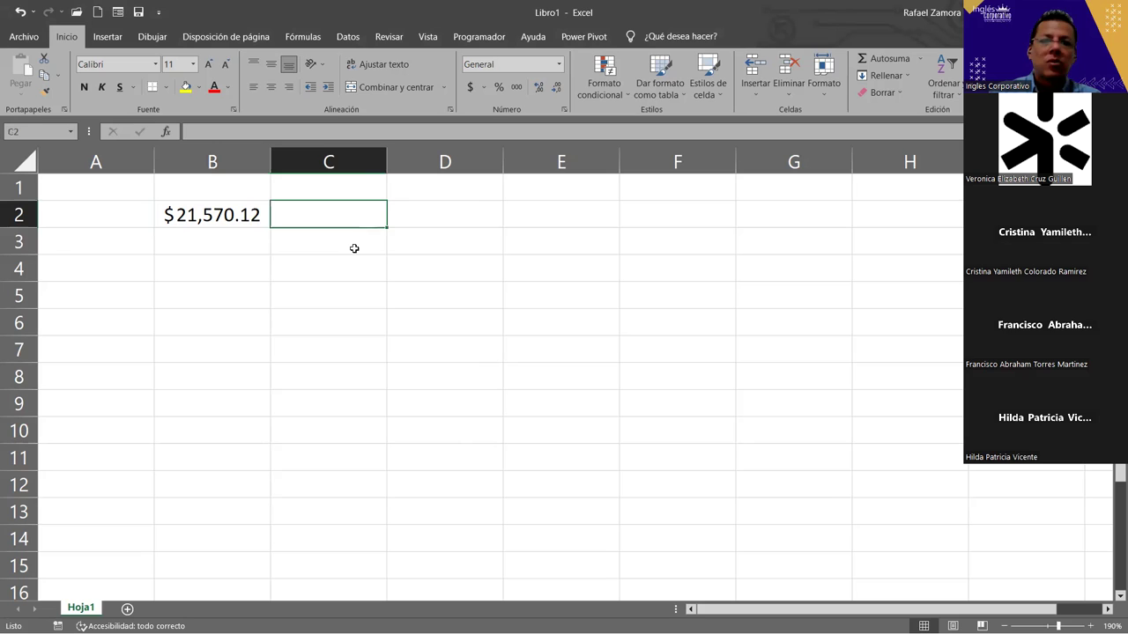
pyautogui.click(469, 86)
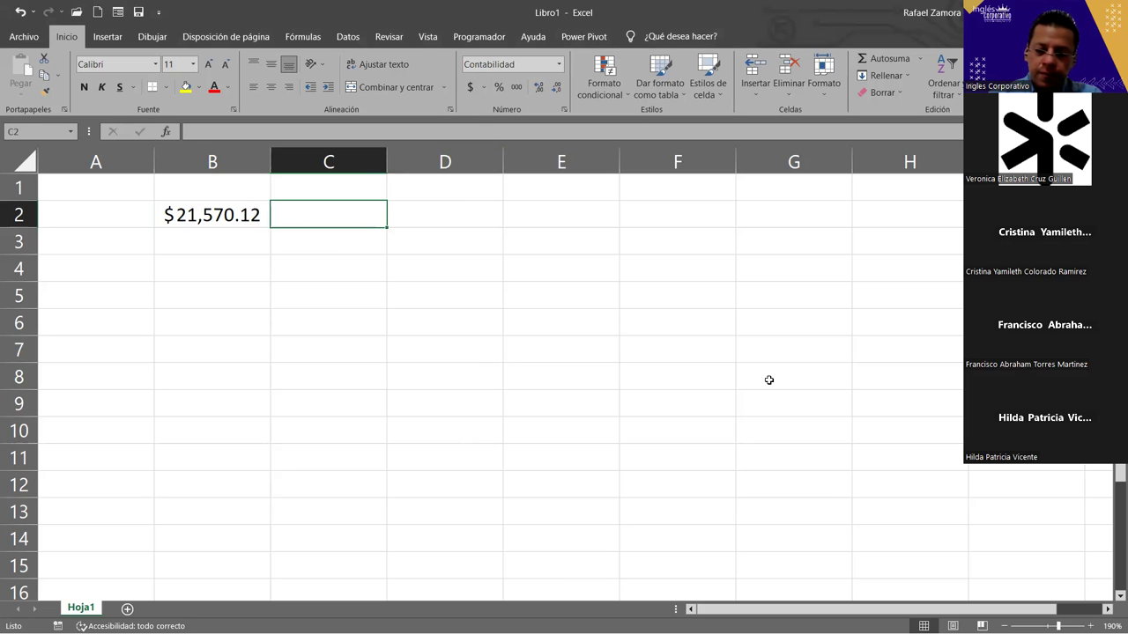
pyautogui.write('10547.4258')
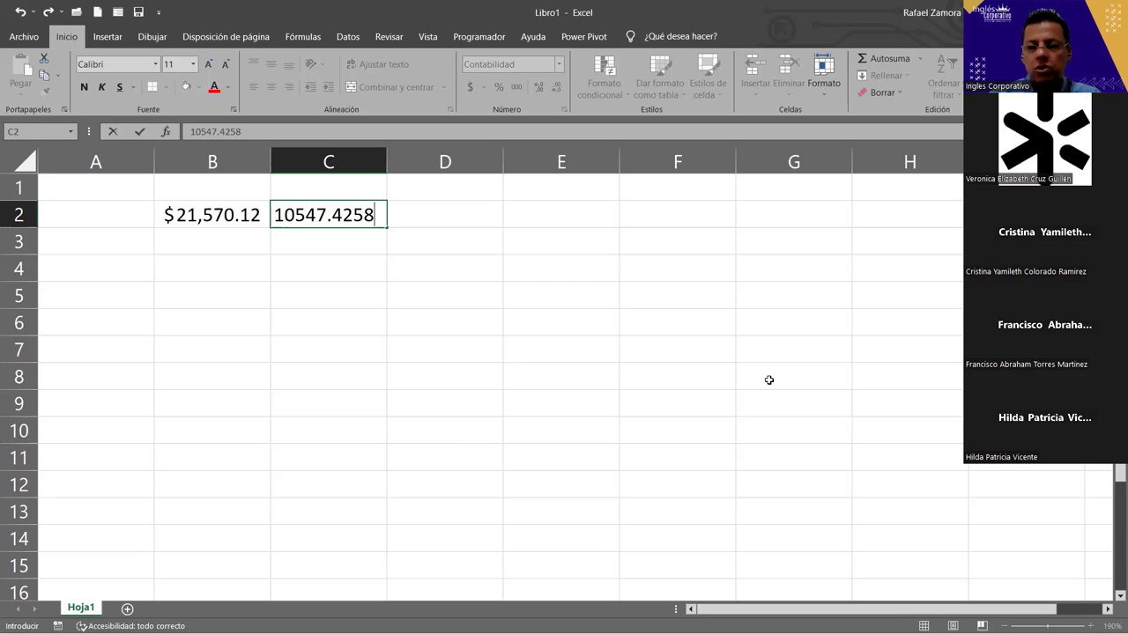
pyautogui.press('Return')
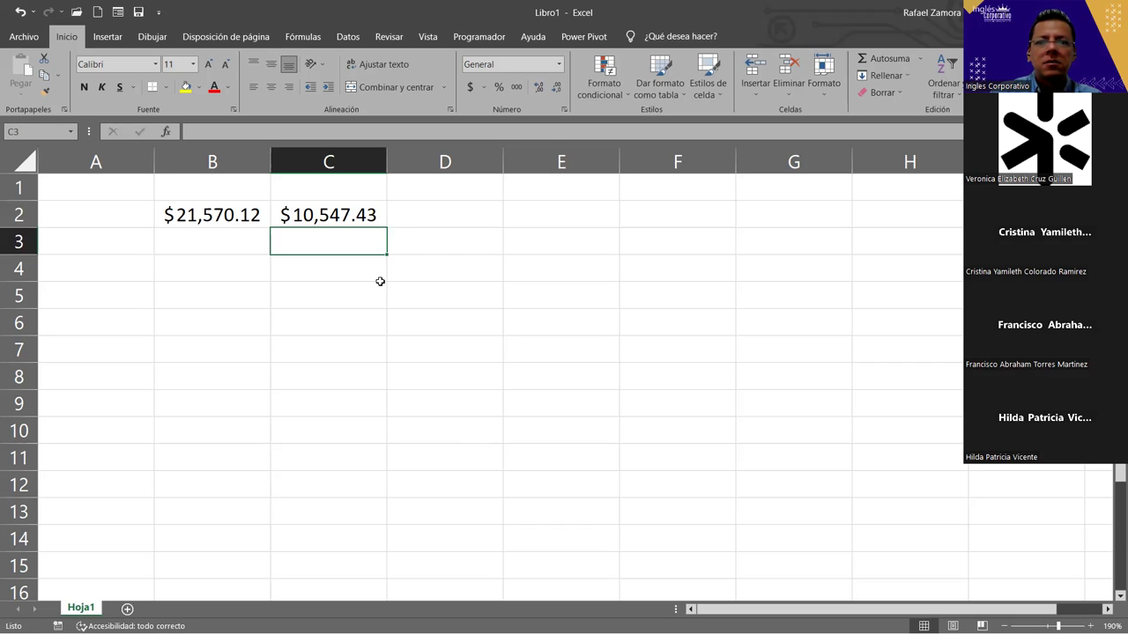
pyautogui.click(374, 213)
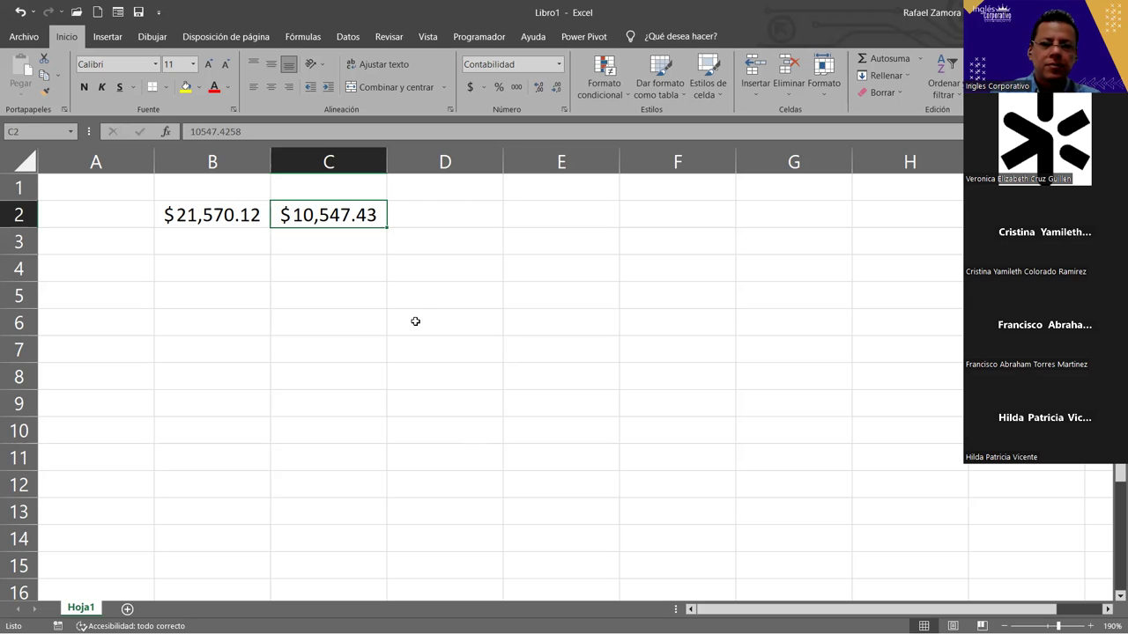
pyautogui.click(419, 280)
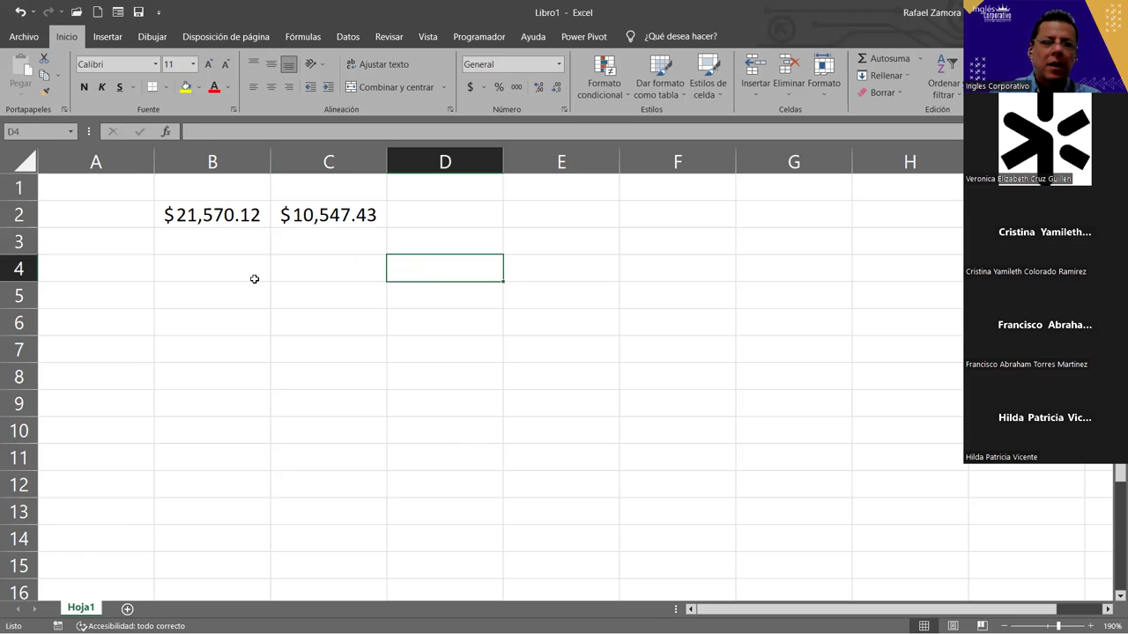
pyautogui.click(239, 217)
pyautogui.click(321, 212)
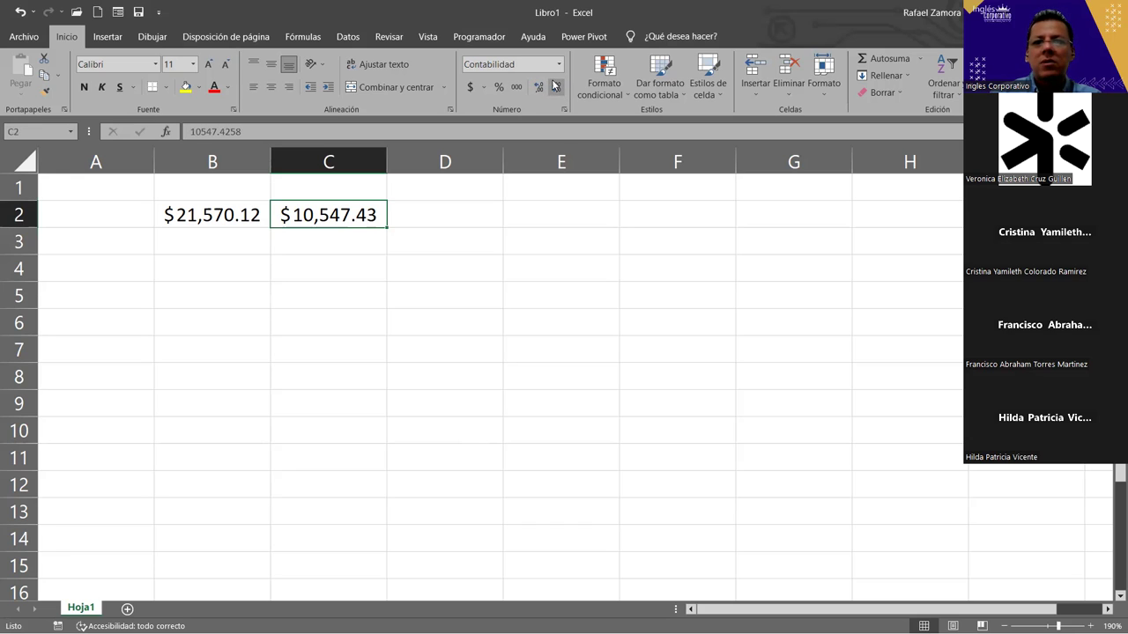
# Step: Show extra decimal places in C2, then reduce it back to two decimals ($10,547.43)
pyautogui.click(541, 89)
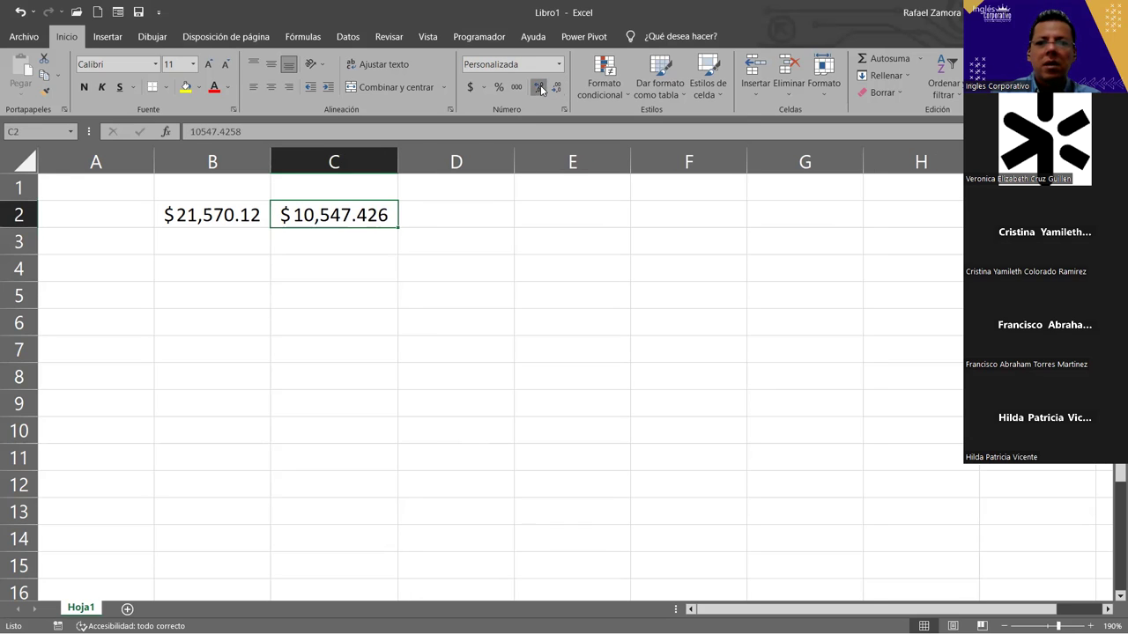
pyautogui.click(541, 89)
pyautogui.click(541, 89)
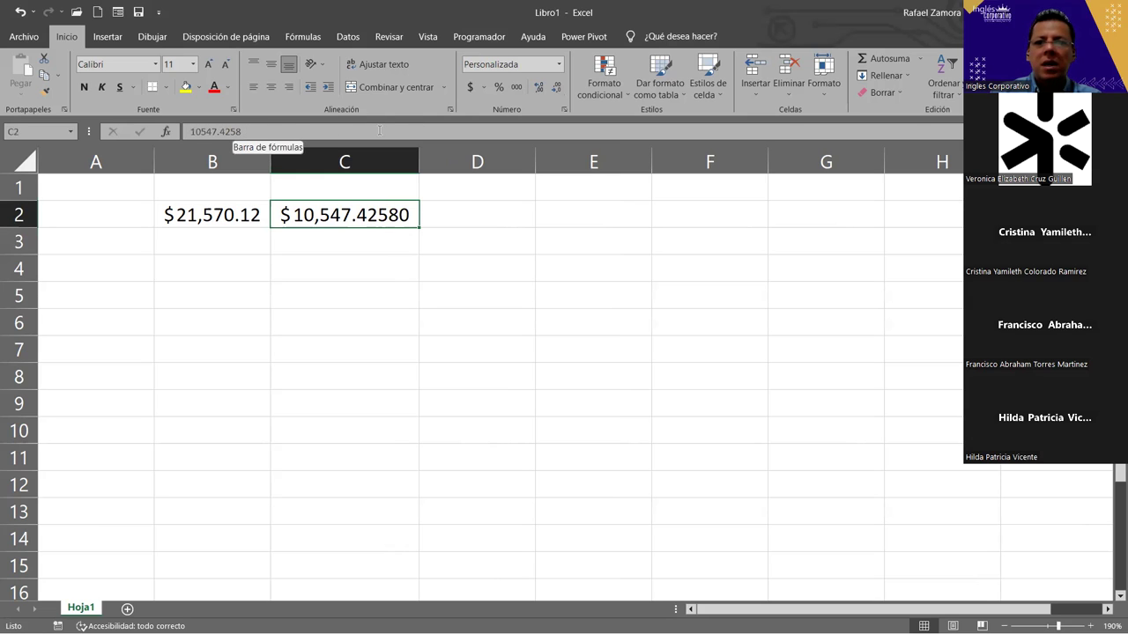
pyautogui.click(534, 91)
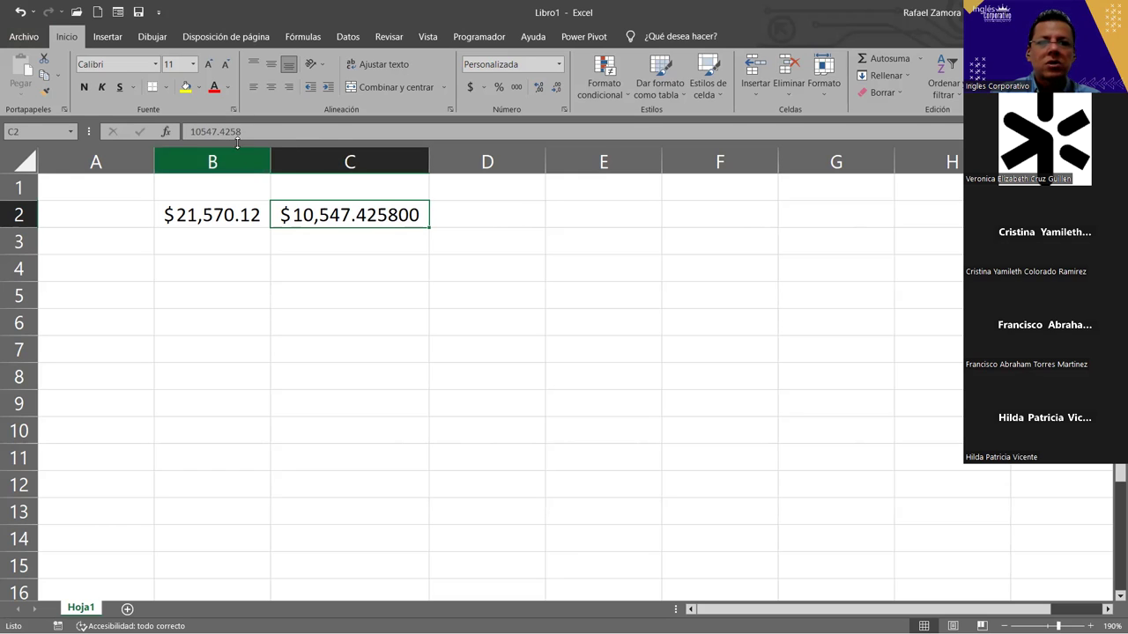
pyautogui.click(538, 88)
pyautogui.click(537, 89)
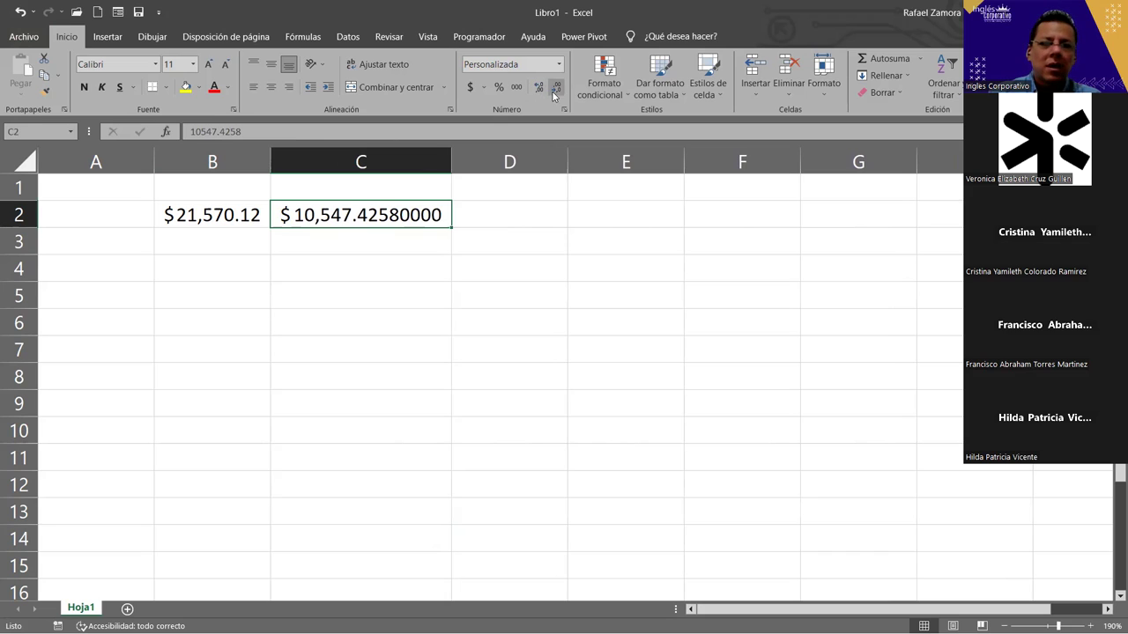
pyautogui.click(557, 90)
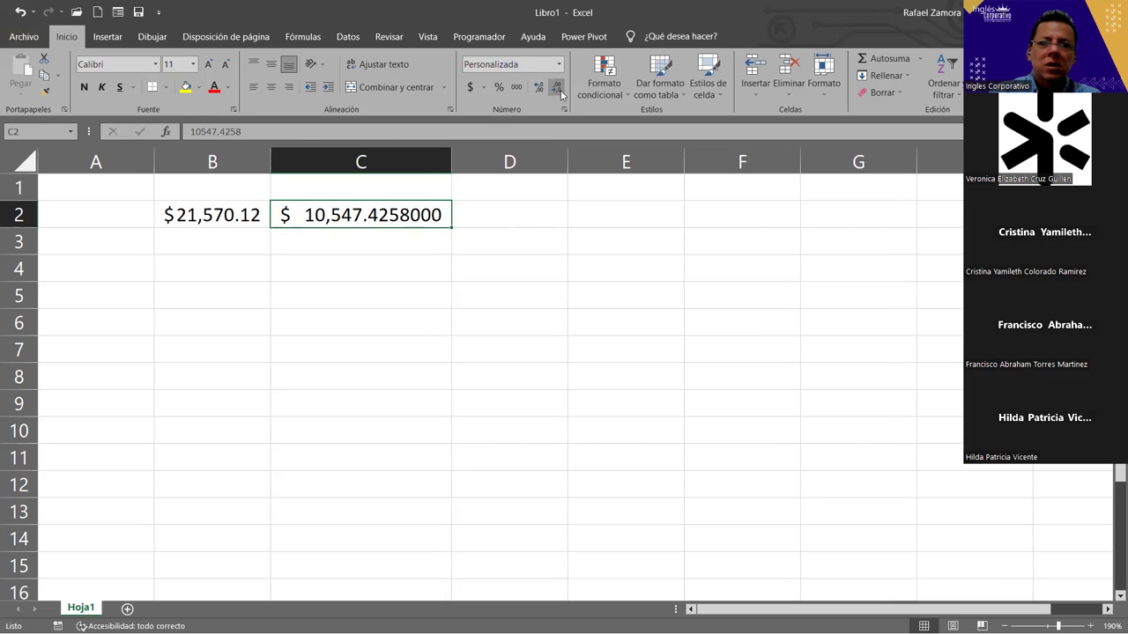
pyautogui.click(560, 91)
pyautogui.click(560, 92)
pyautogui.click(560, 92)
pyautogui.click(561, 92)
pyautogui.click(560, 92)
pyautogui.click(601, 307)
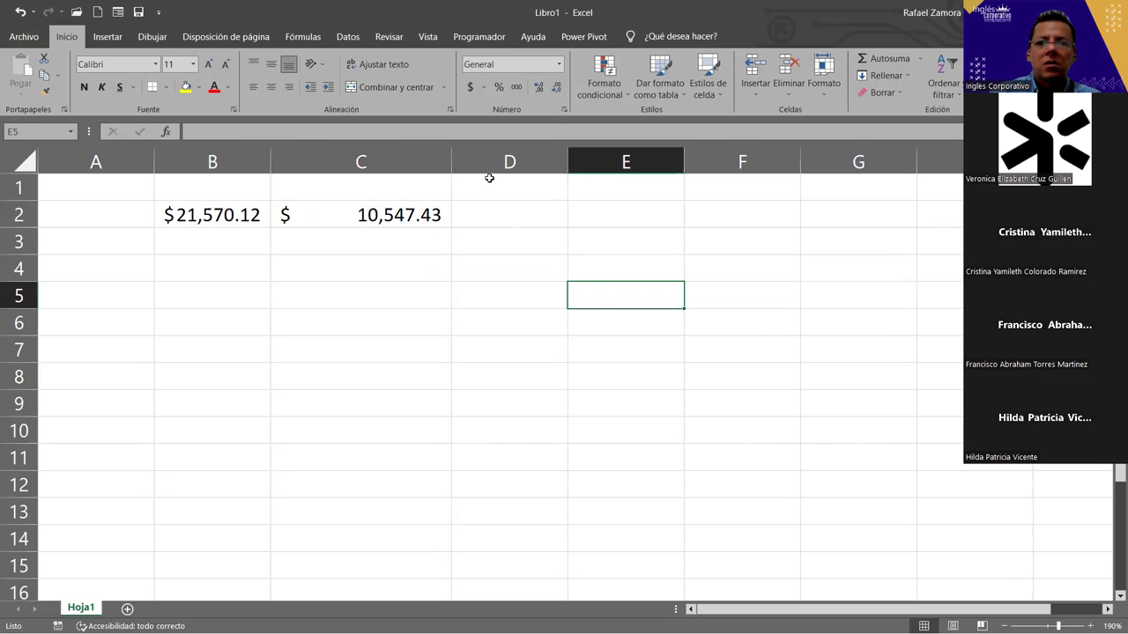
# Step: AutoFit column C's width to its $10,547.43 value
pyautogui.doubleClick(452, 162)
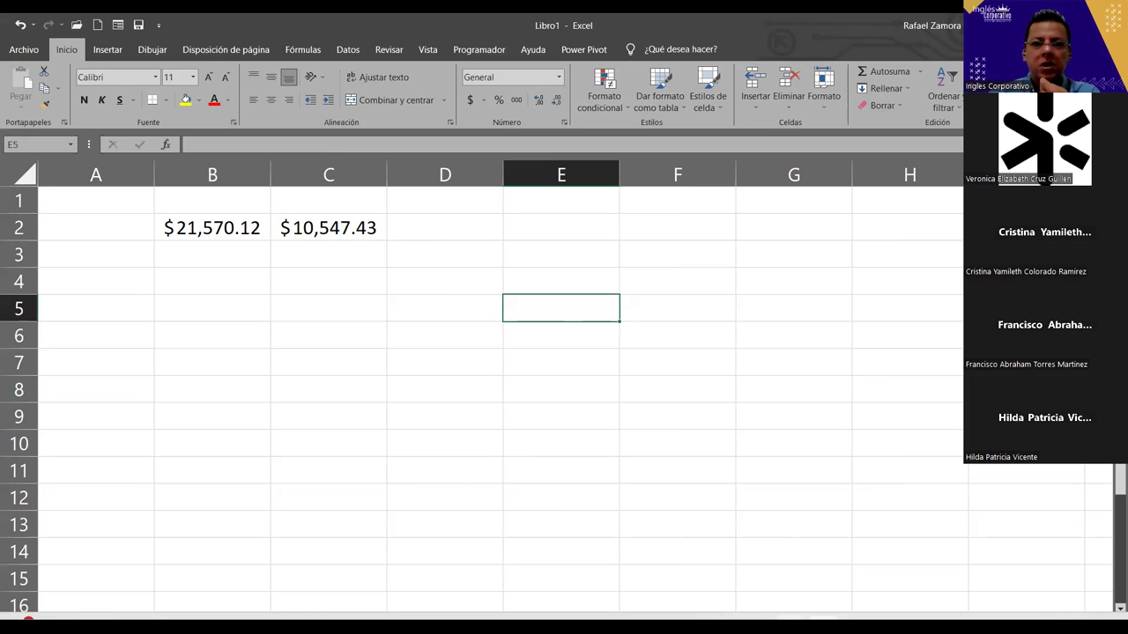
pyautogui.click(446, 471)
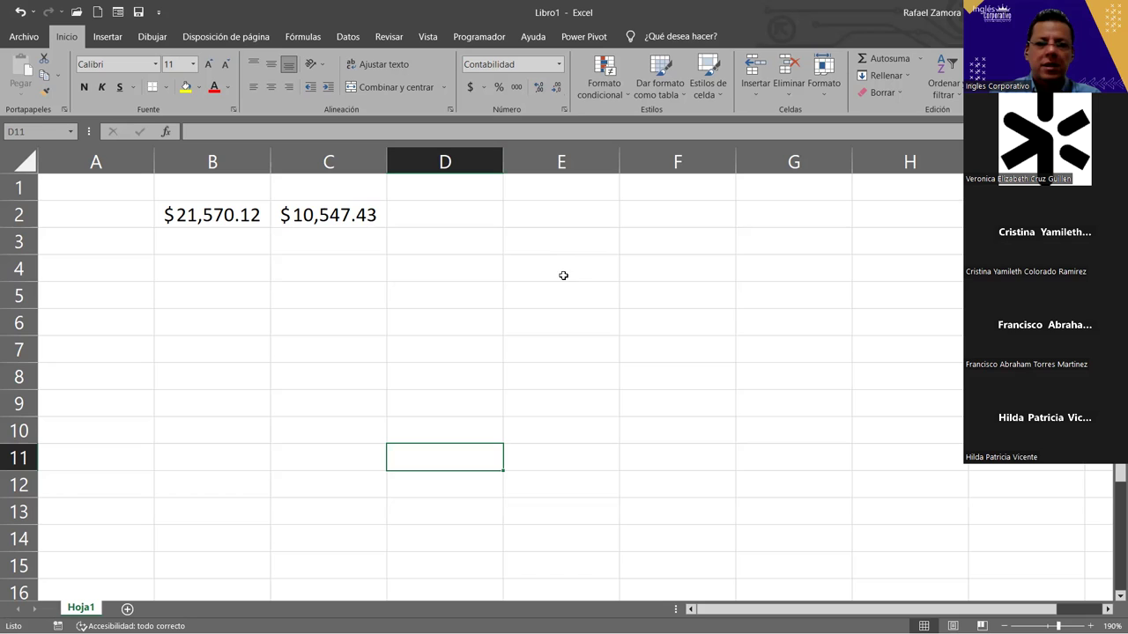
pyautogui.click(594, 356)
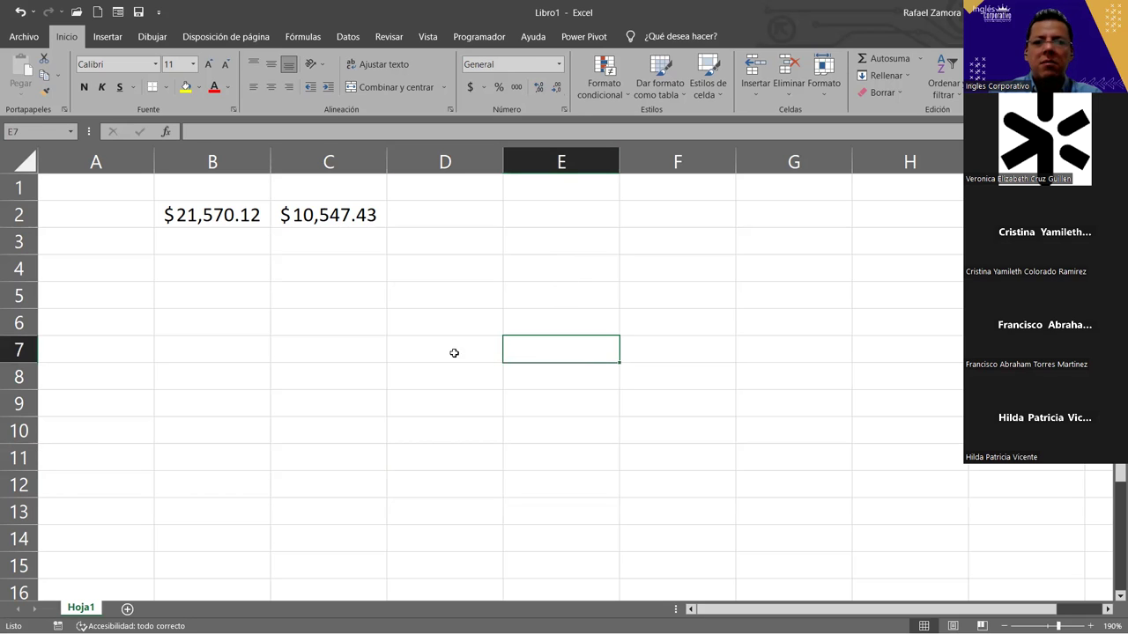
pyautogui.click(232, 306)
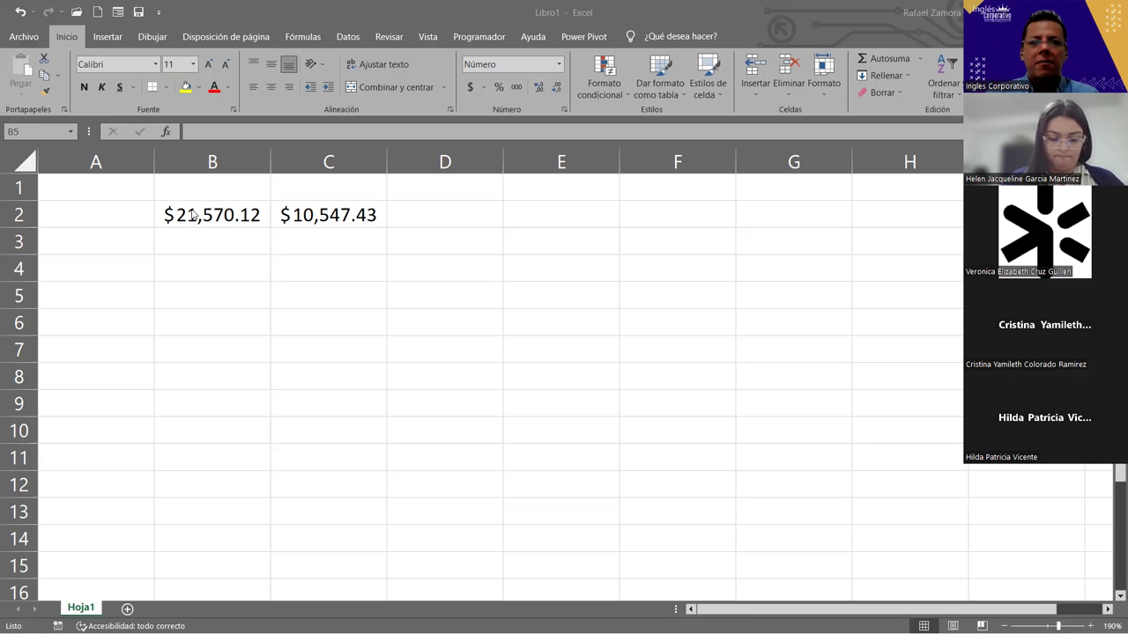
# Step: Clear the old amounts from B2:C5
pyautogui.moveTo(211, 215); pyautogui.dragTo(361, 292)
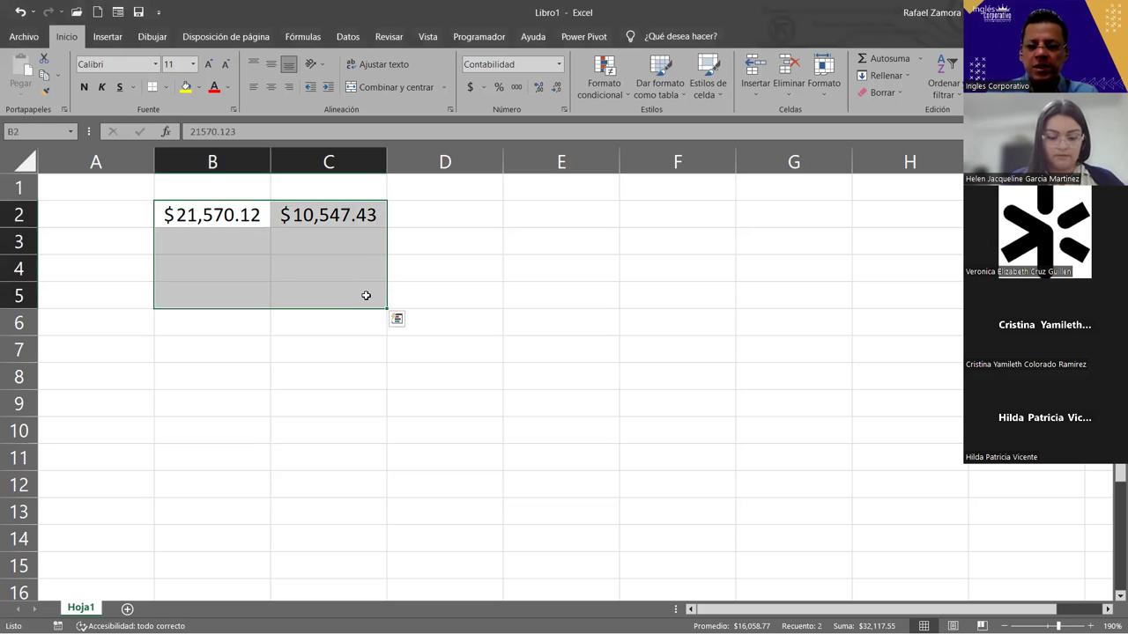
pyautogui.press('Delete')
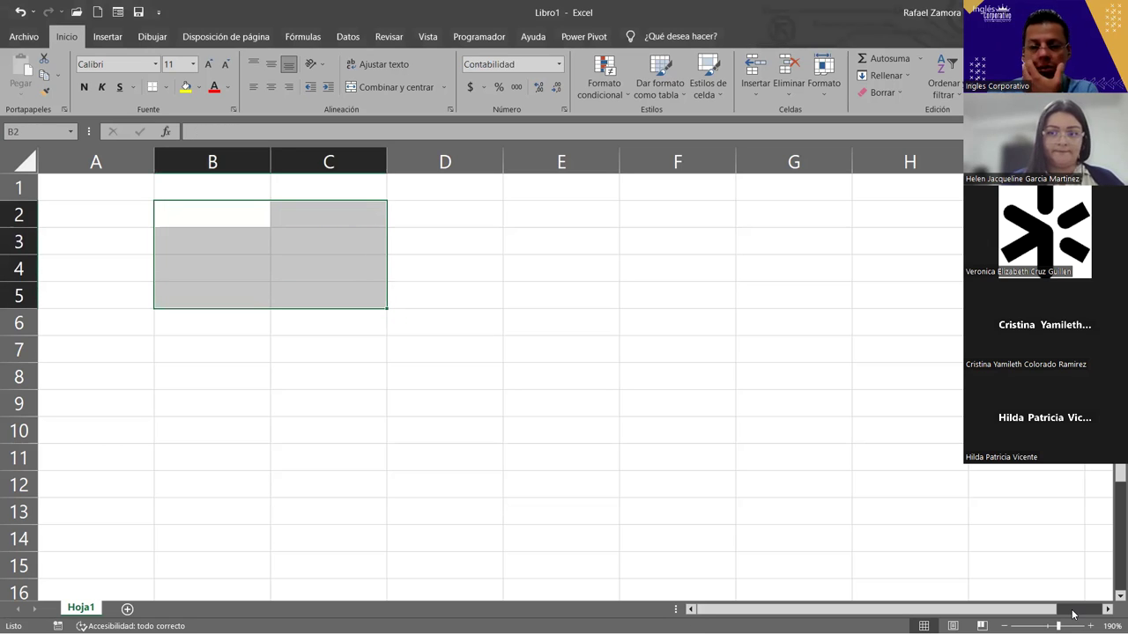
pyautogui.click(240, 208)
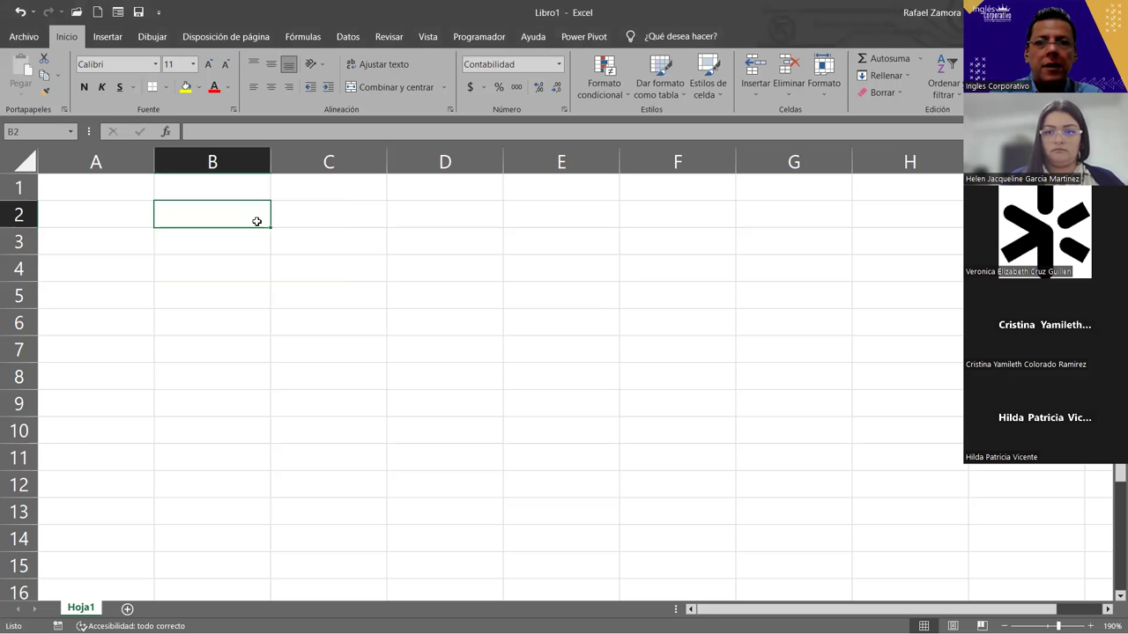
pyautogui.moveTo(229, 192)
pyautogui.mouseDown()
pyautogui.moveTo(486, 470)
pyautogui.moveTo(487, 511)
pyautogui.mouseUp()
pyautogui.click(559, 63)
pyautogui.click(385, 307)
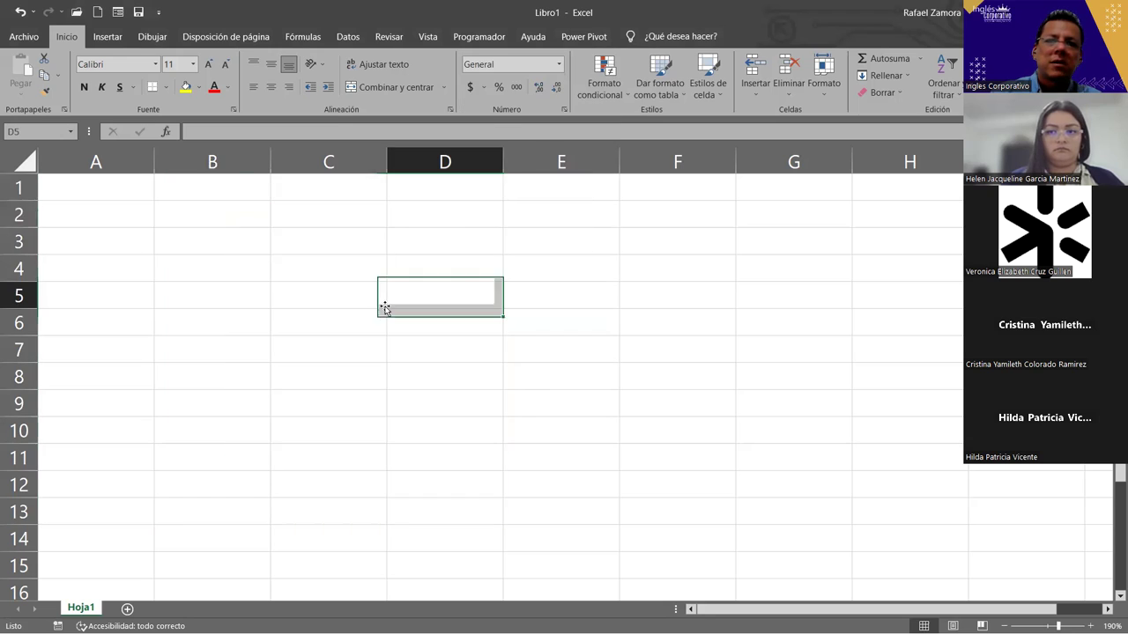
# Step: Enter labels Subtotal and Descuento in B2:B3, 5% in C3, and Total in B4
pyautogui.moveTo(384, 307); pyautogui.dragTo(237, 227)
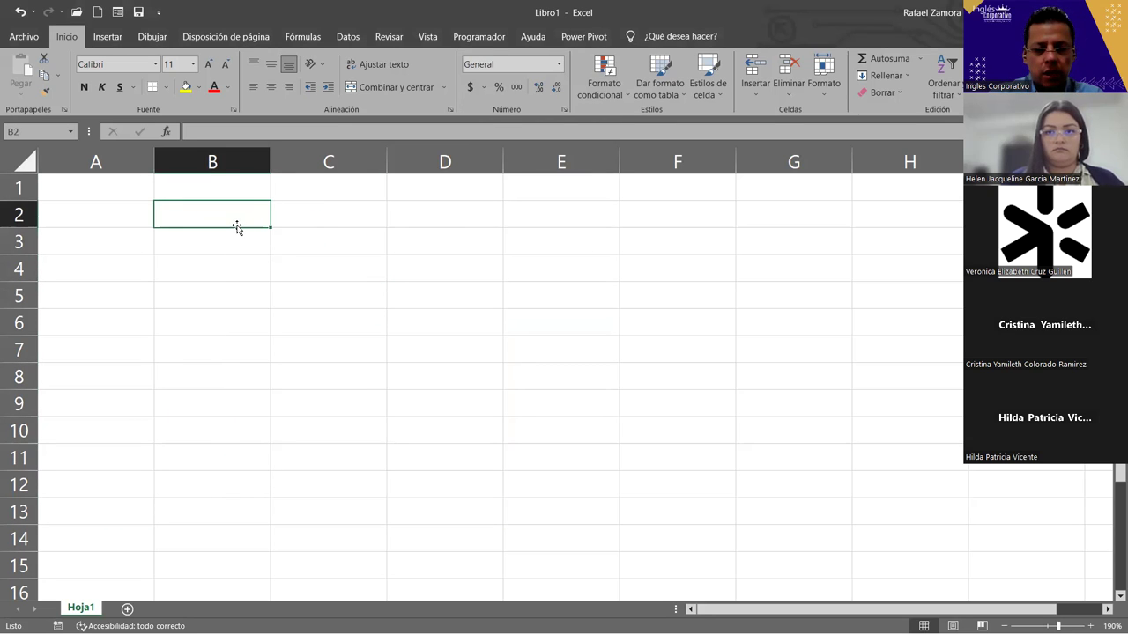
pyautogui.write('Subtotal')
pyautogui.press('Return')
pyautogui.write('Descuento')
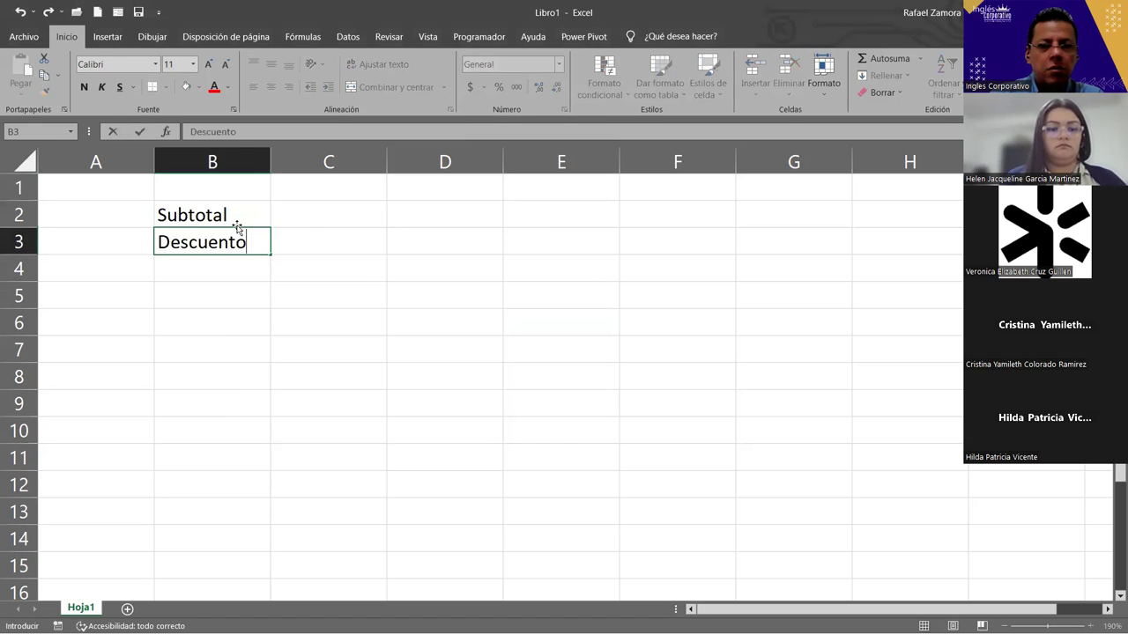
pyautogui.press('Tab')
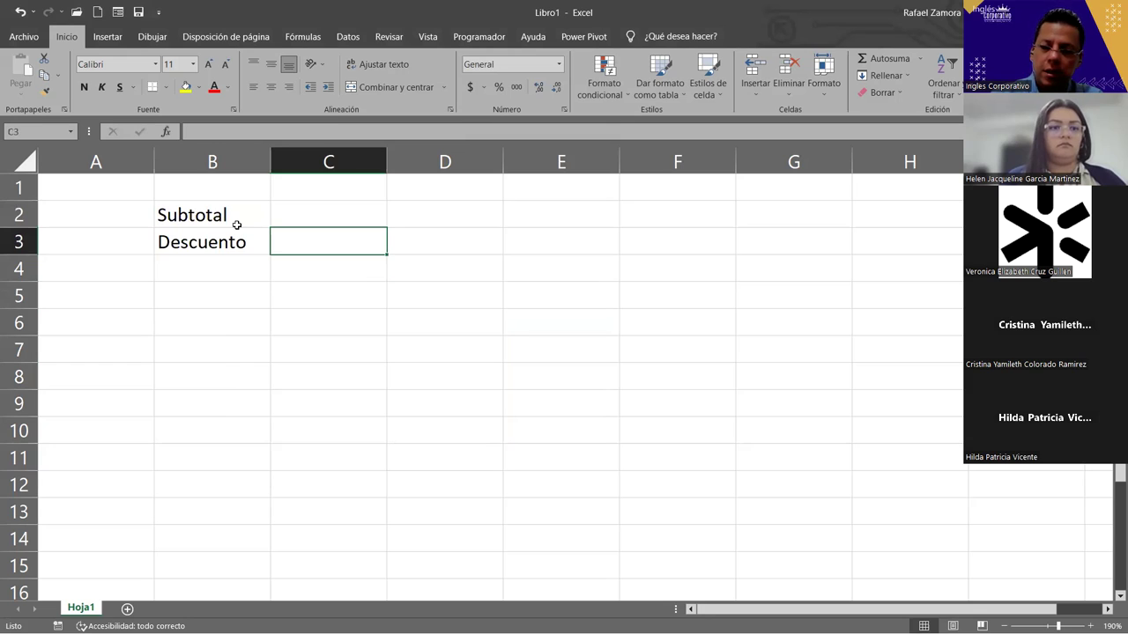
pyautogui.write('5')
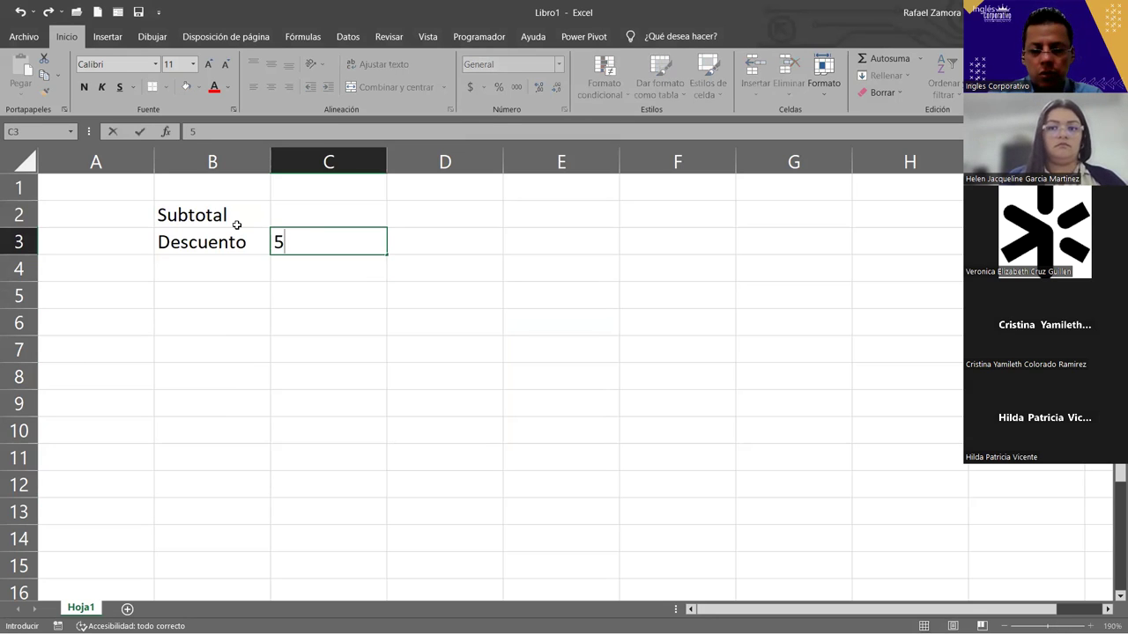
pyautogui.write('%')
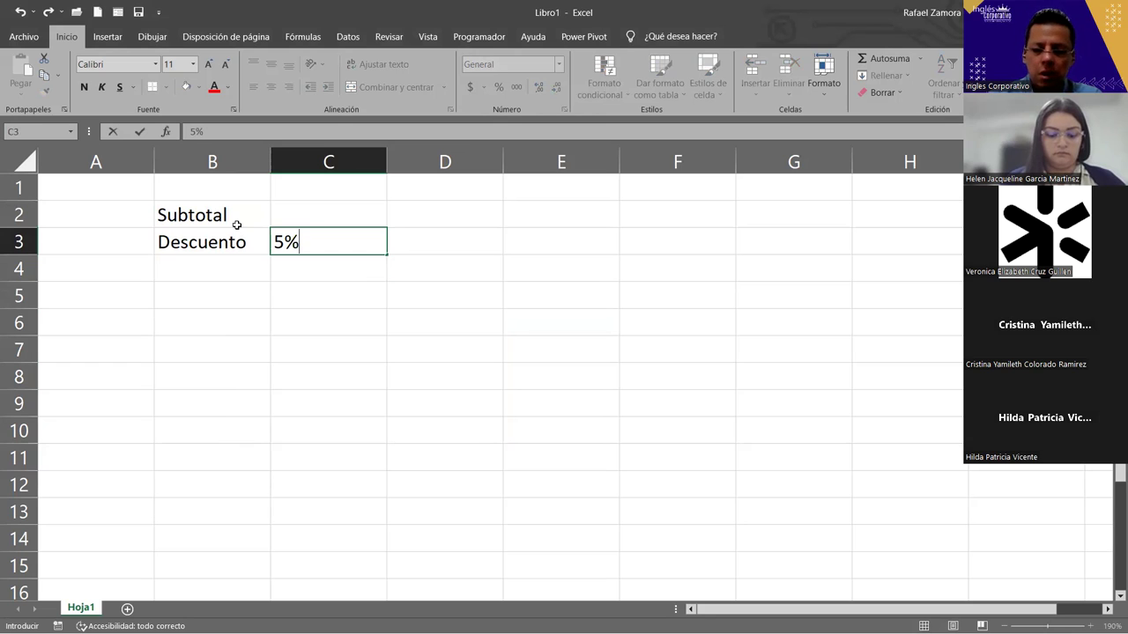
pyautogui.press('Return')
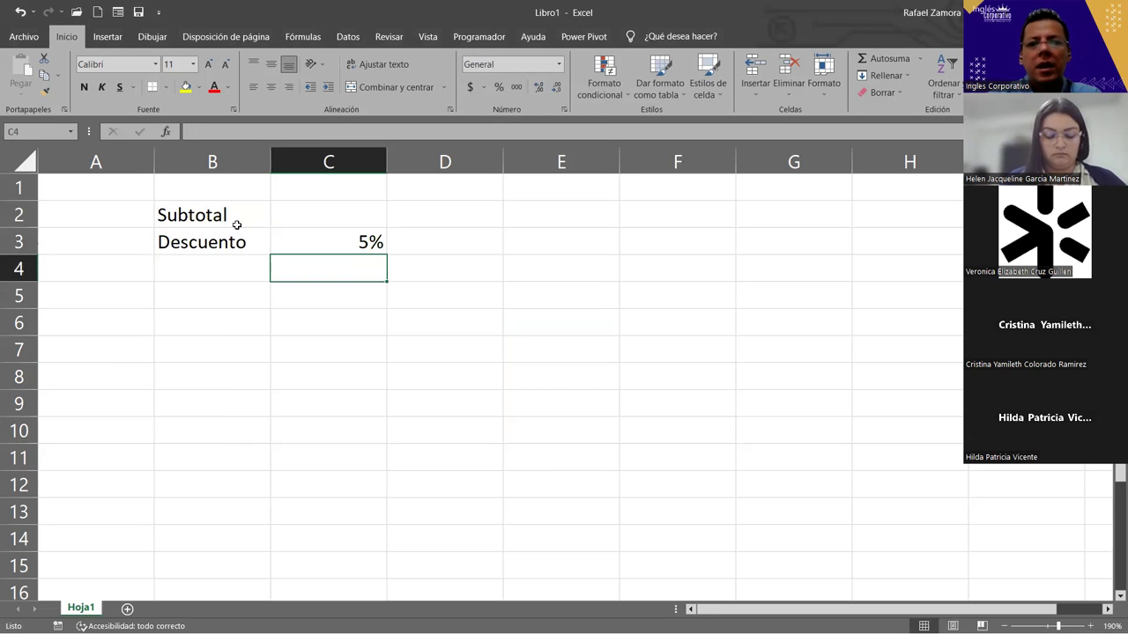
pyautogui.press('Left')
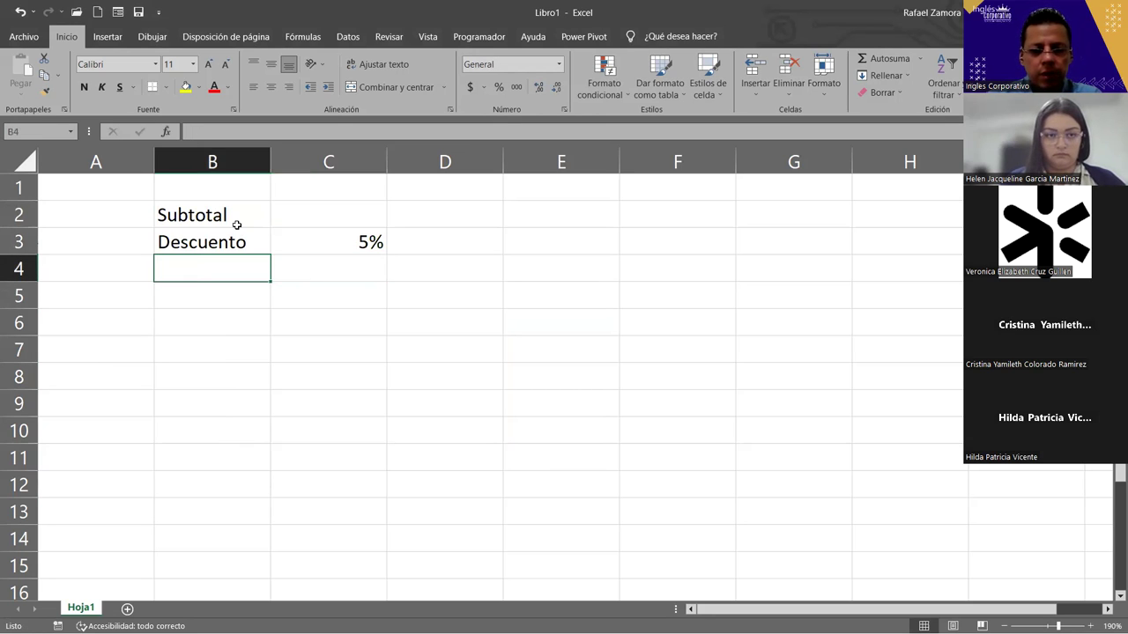
pyautogui.write('Total')
pyautogui.press('Return')
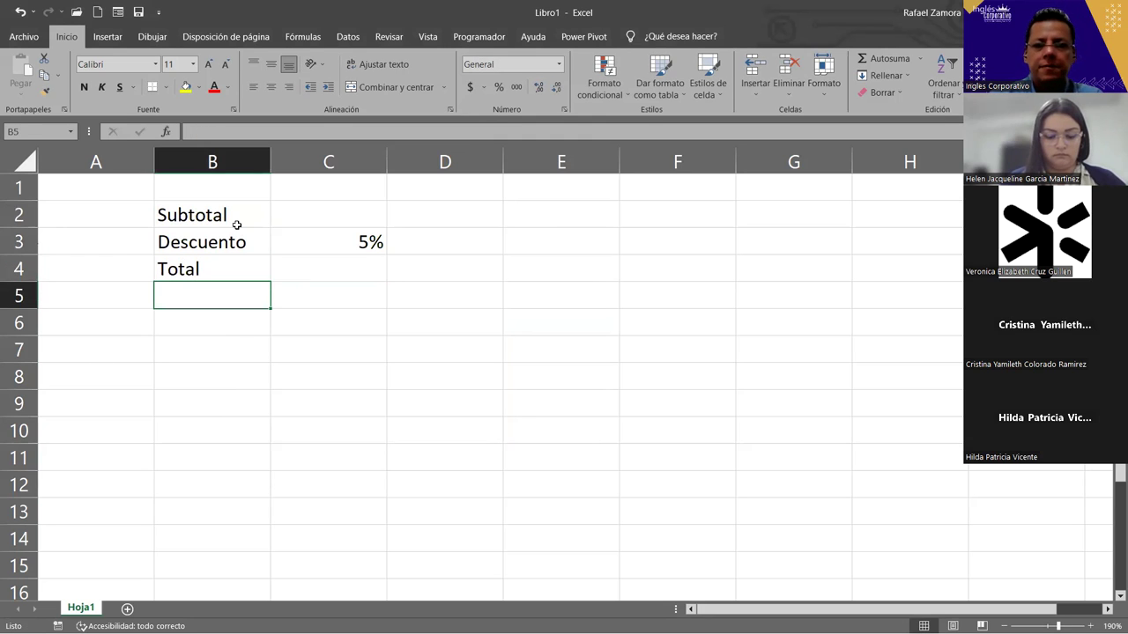
# Step: Narrow column C to fit the 5% and give D2:D4 Accounting format
pyautogui.moveTo(386, 160); pyautogui.dragTo(310, 163)
pyautogui.click(374, 216)
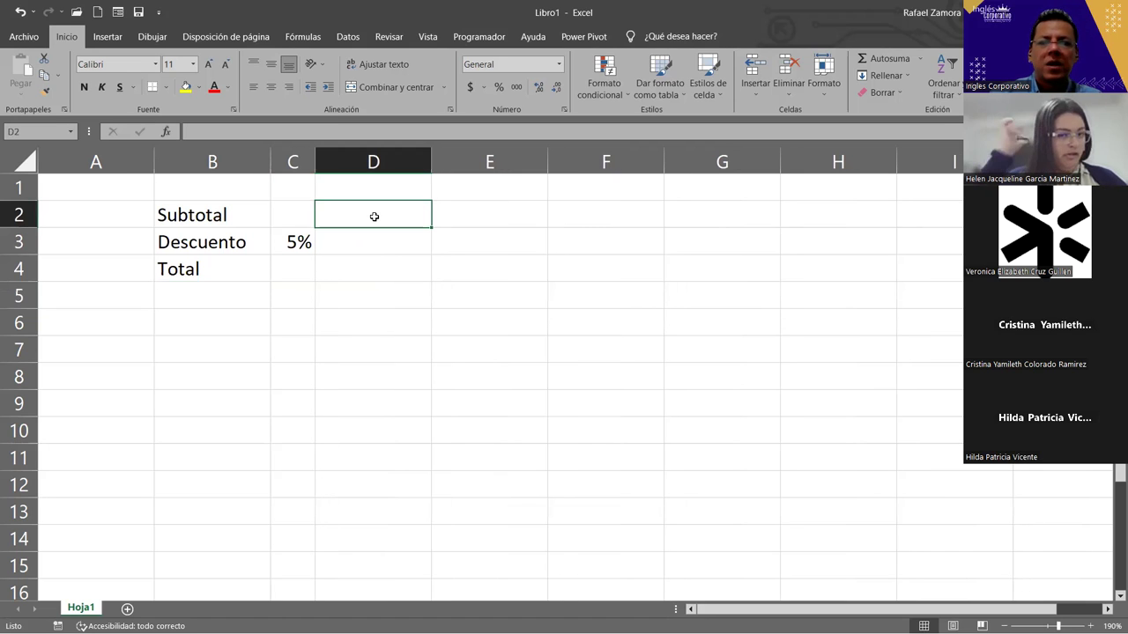
pyautogui.moveTo(374, 217); pyautogui.dragTo(366, 260)
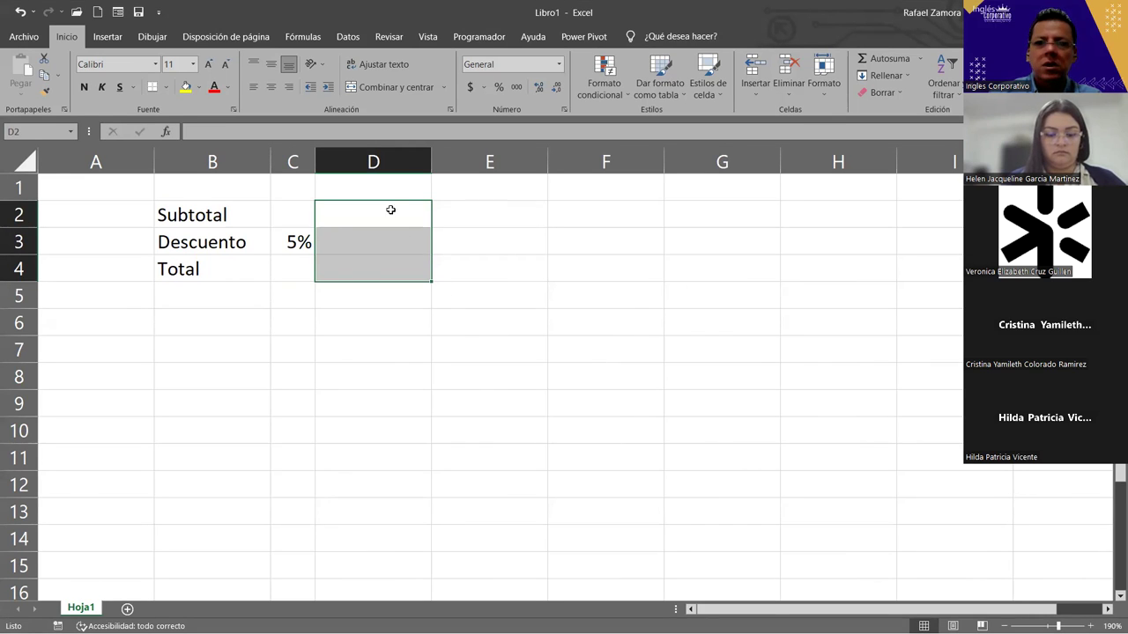
pyautogui.click(470, 87)
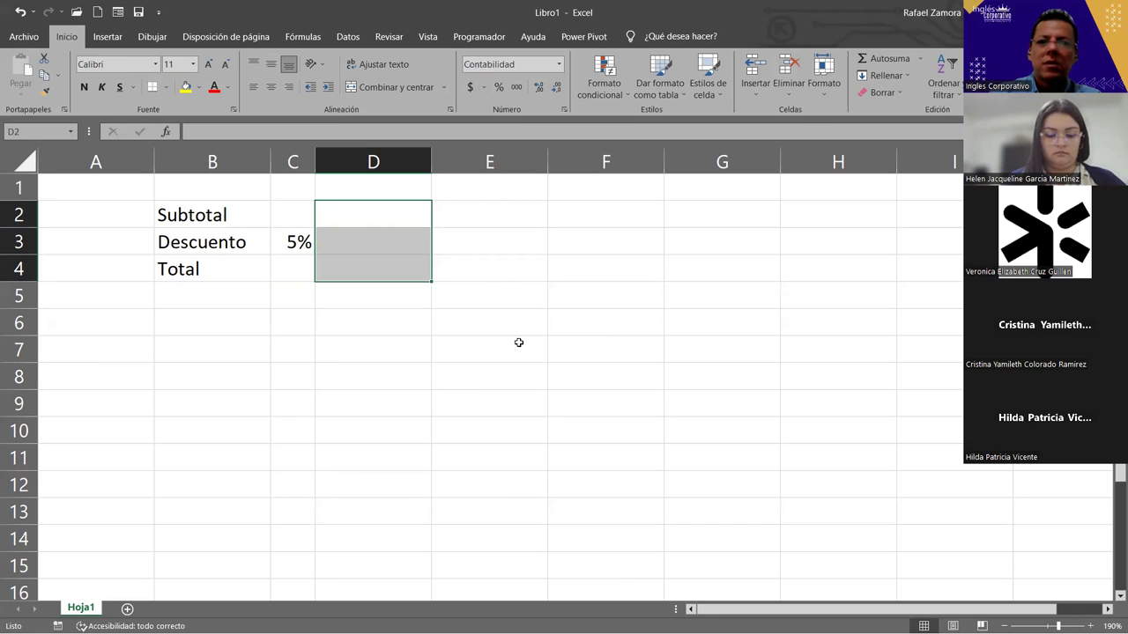
pyautogui.click(517, 342)
# Step: Enter the 250 subtotal in D2, shown as $ 250.00
pyautogui.click(370, 211)
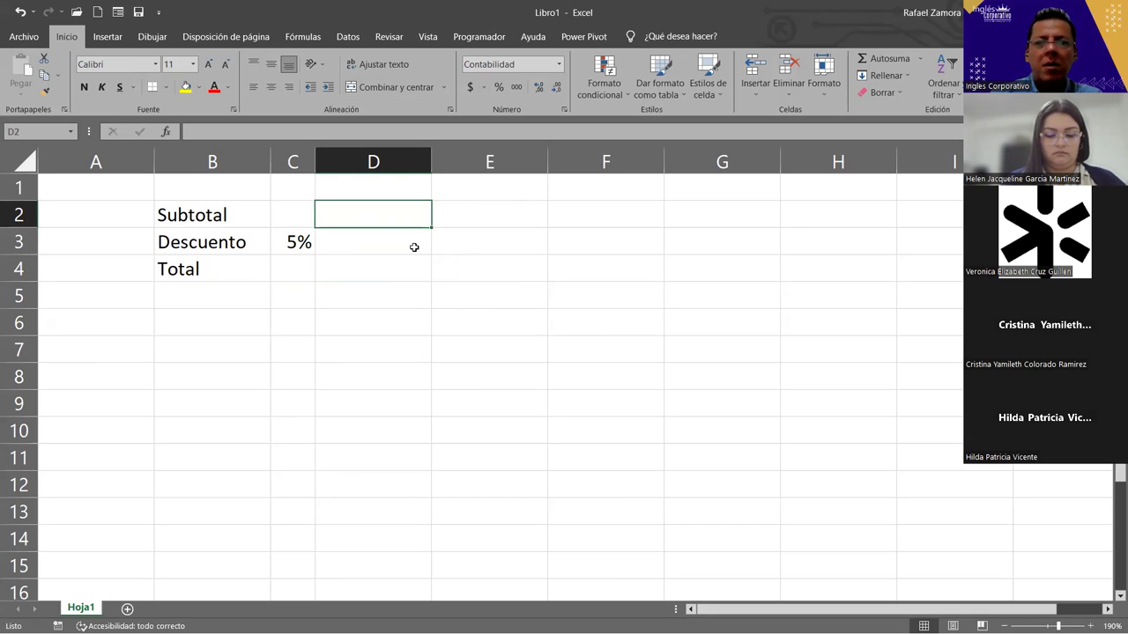
pyautogui.write('250')
pyautogui.press('Return')
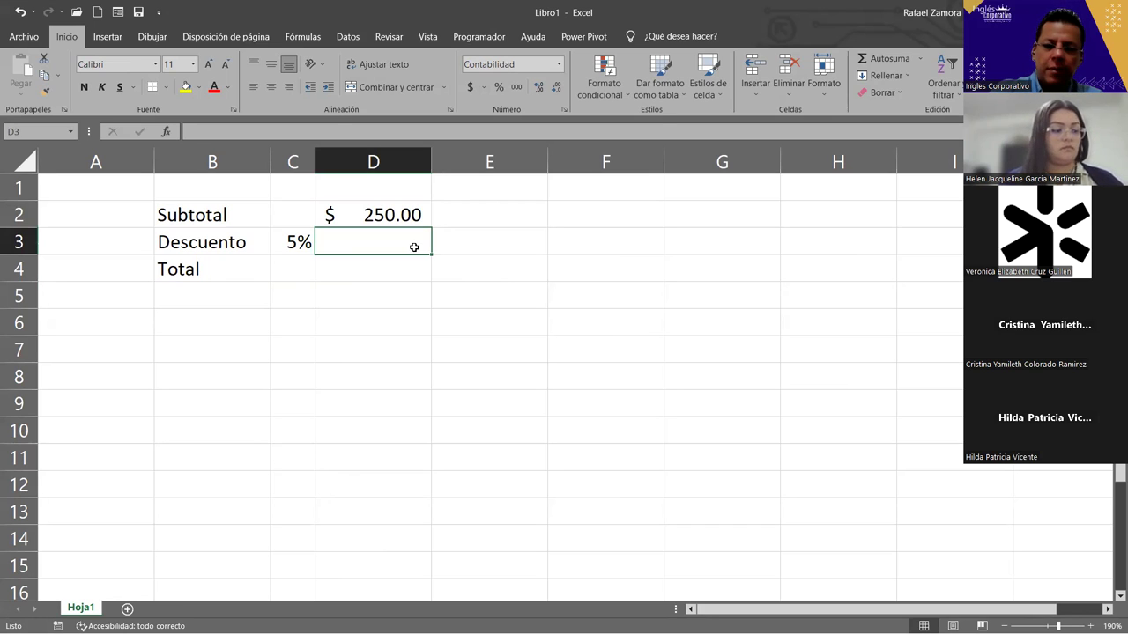
# Step: Enter the discount formula =D2*C3 in D3, giving $ 12.50
pyautogui.write('=')
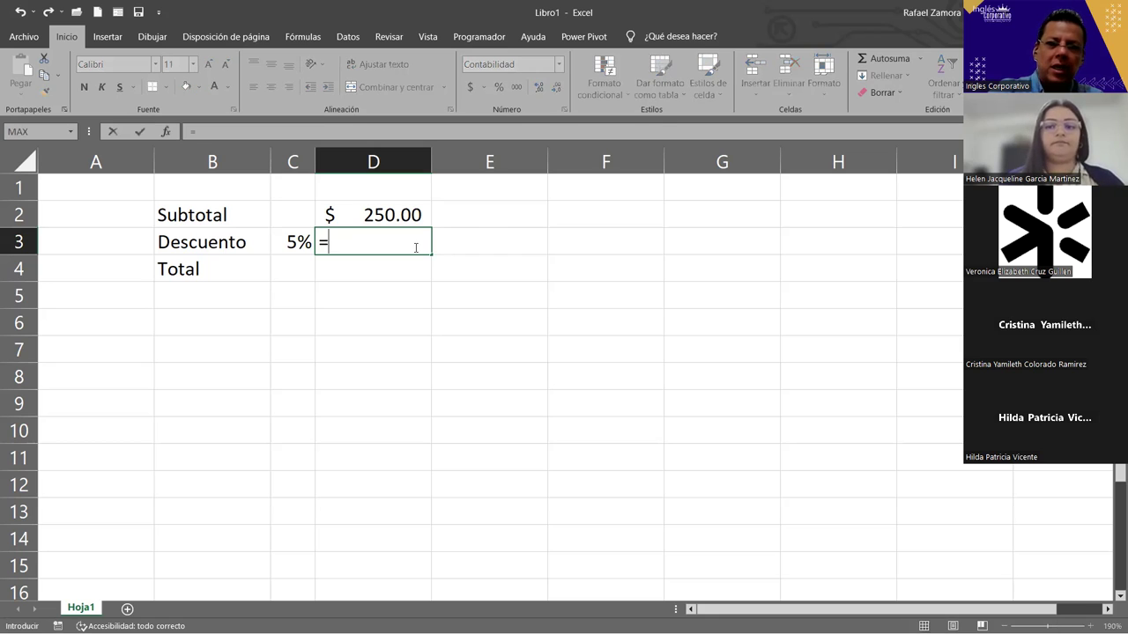
pyautogui.press('Up')
pyautogui.write('*')
pyautogui.click(300, 242)
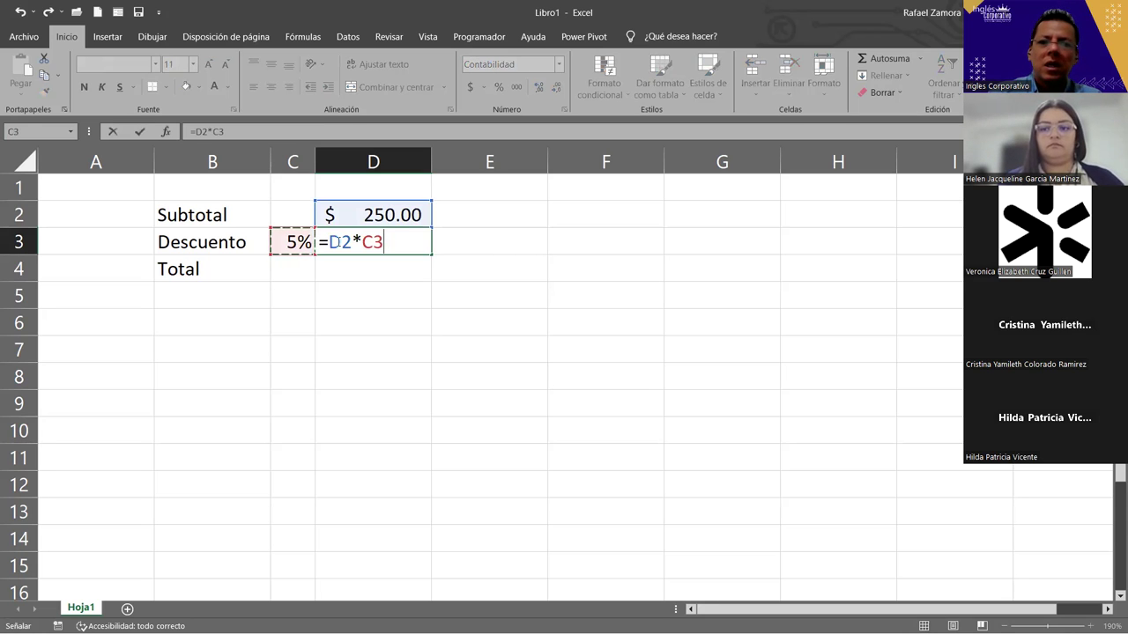
pyautogui.click(324, 242)
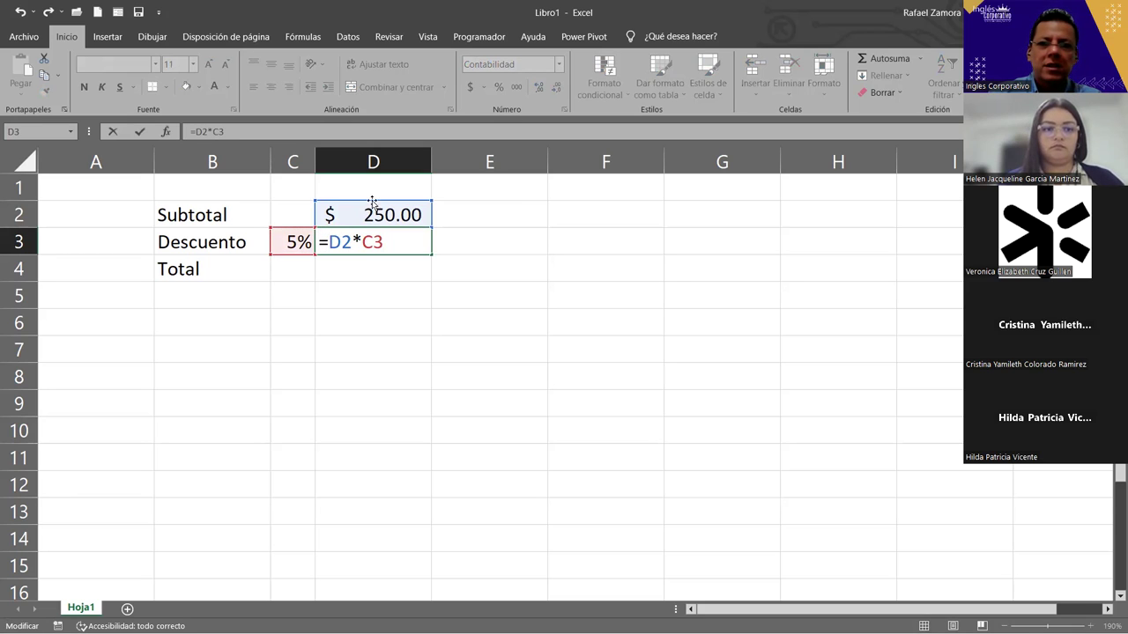
pyautogui.click(390, 243)
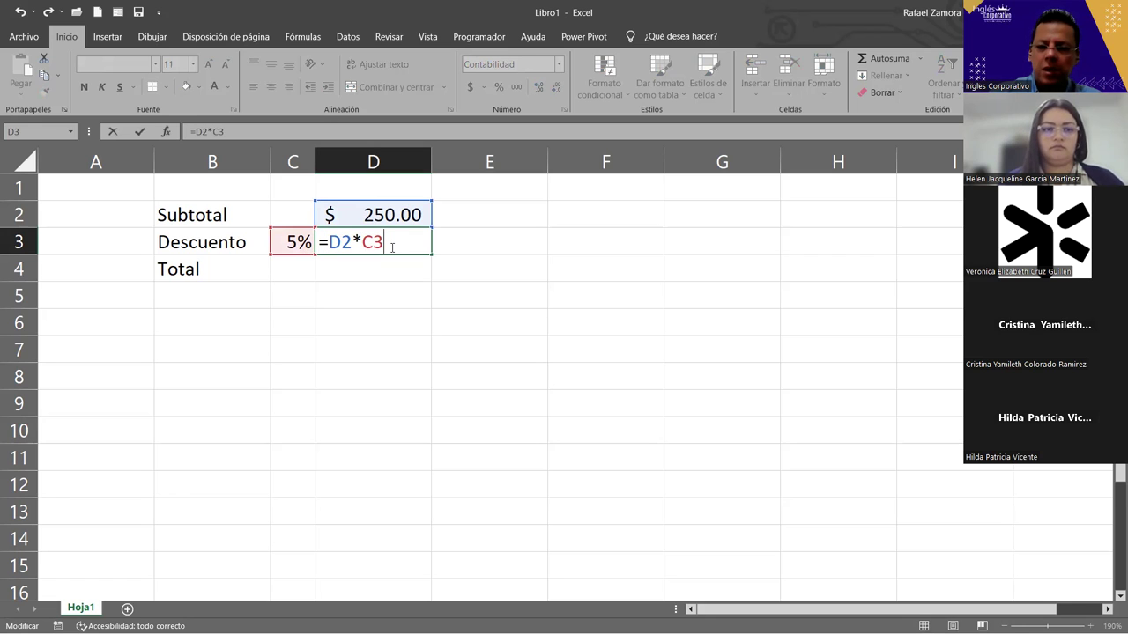
pyautogui.press('Return')
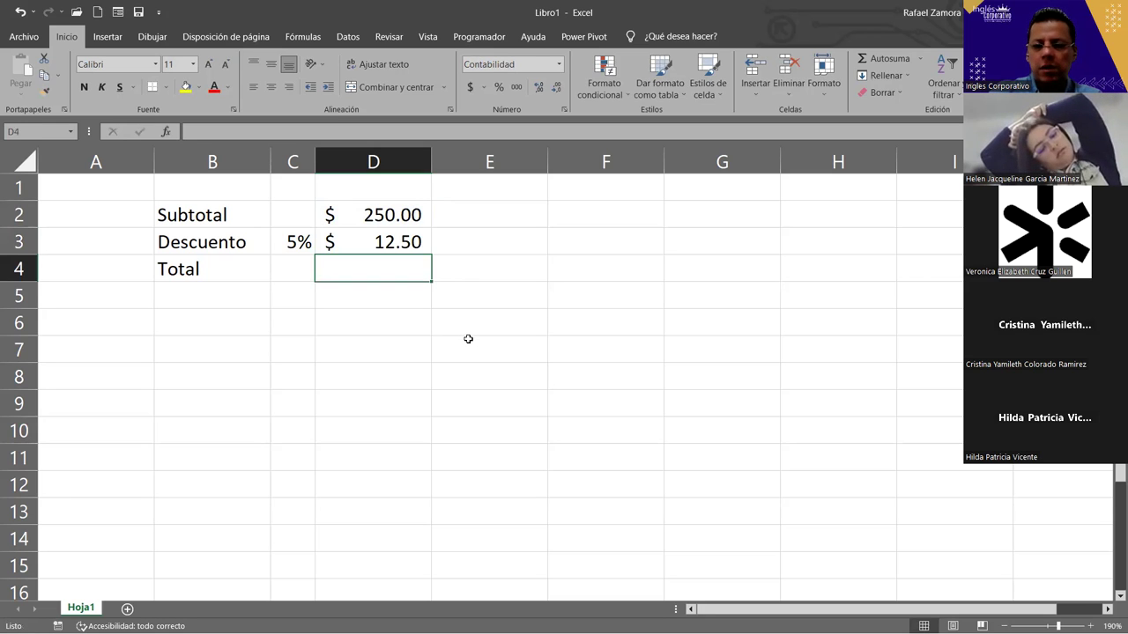
# Step: Enter the total formula =D2-D3 in D4, giving $ 237.50
pyautogui.write('=')
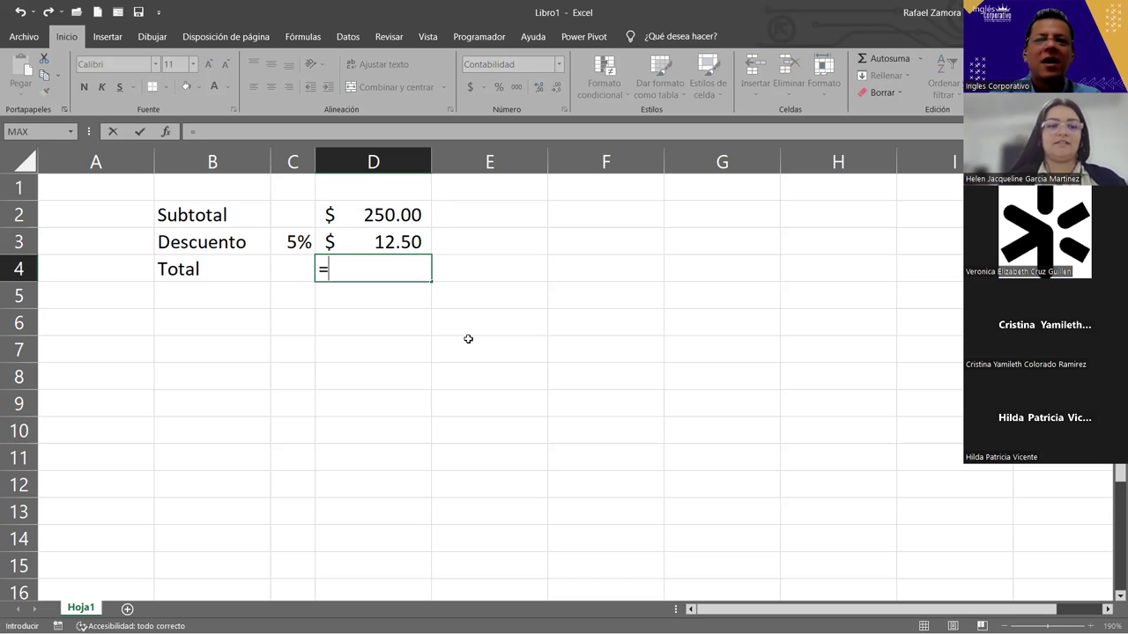
pyautogui.click(384, 220)
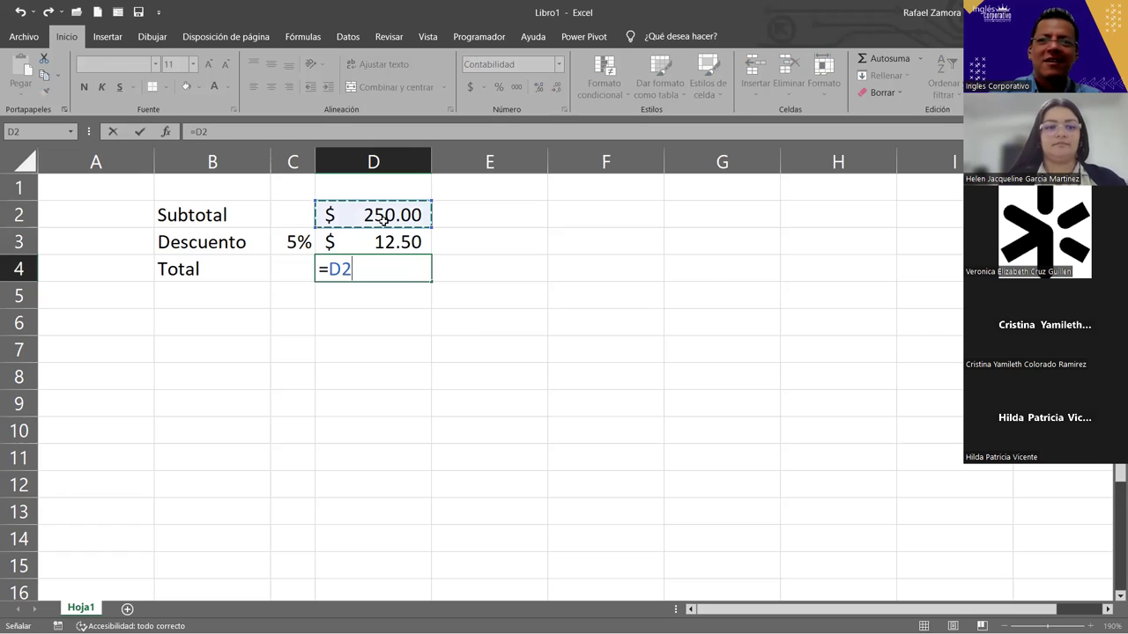
pyautogui.write('-')
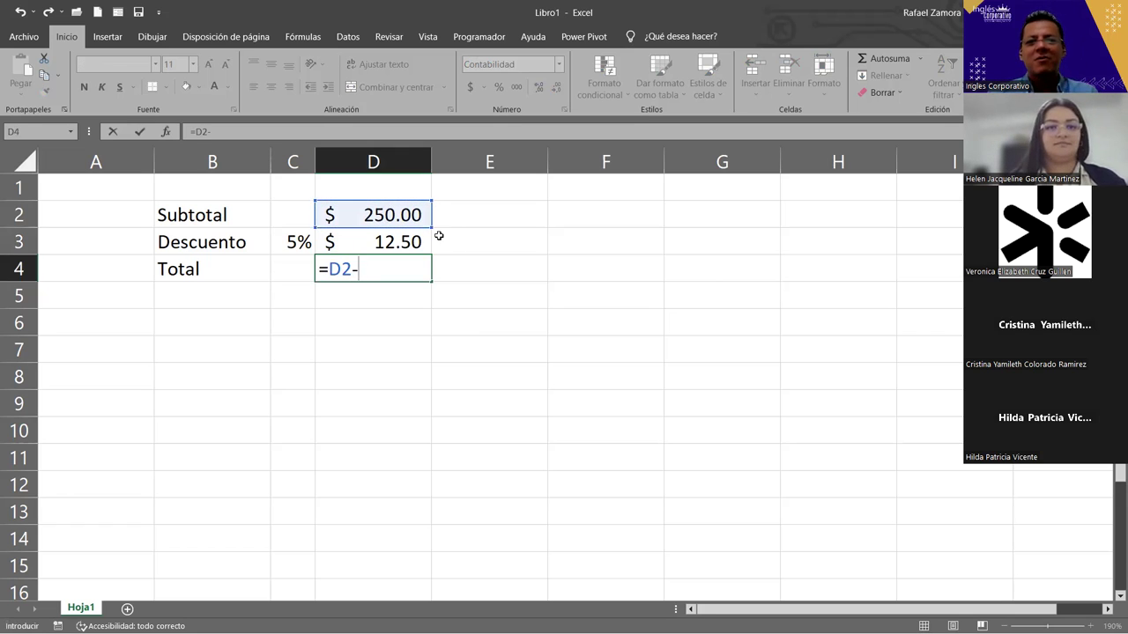
pyautogui.click(409, 241)
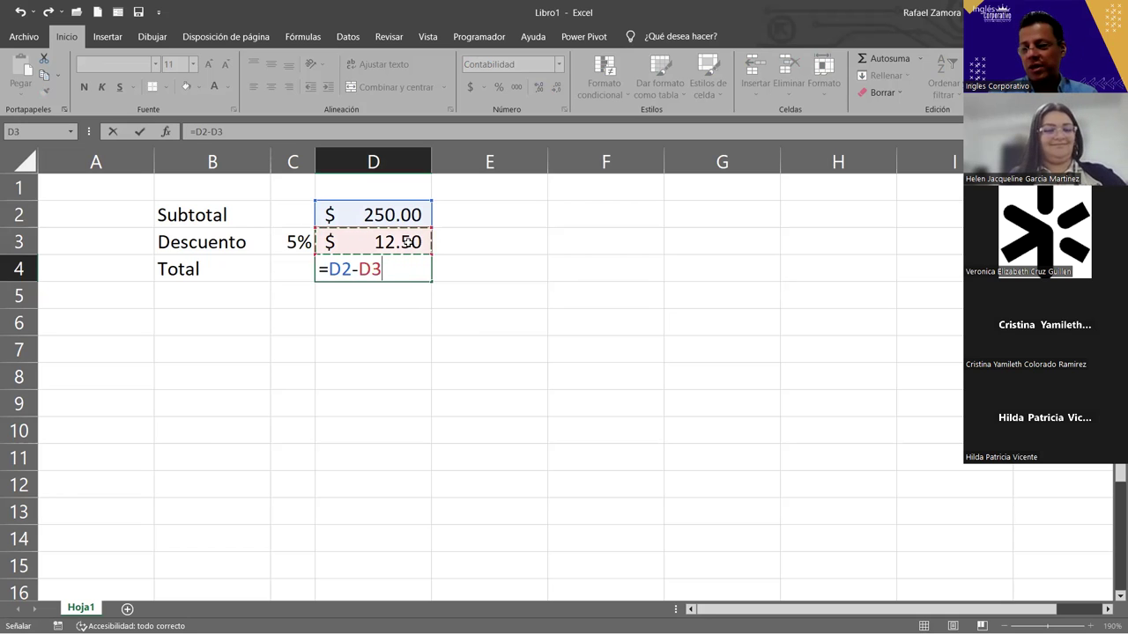
pyautogui.press('Return')
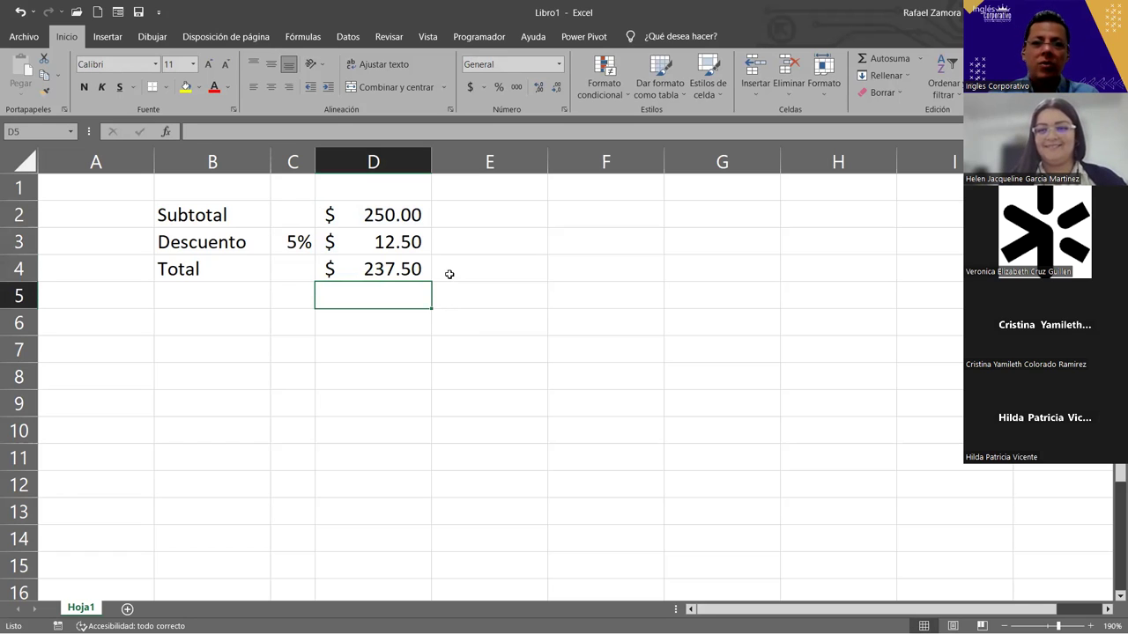
pyautogui.click(535, 219)
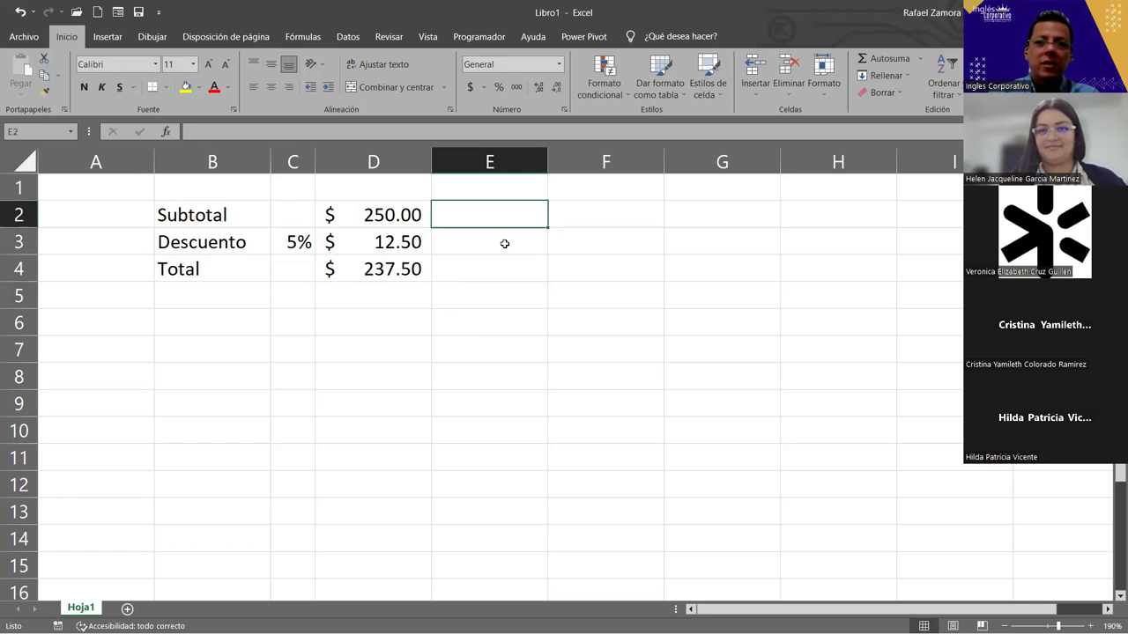
# Step: Enter 250 in E2 and a test formula =E2-C3 in E3
pyautogui.write('250')
pyautogui.press('Return')
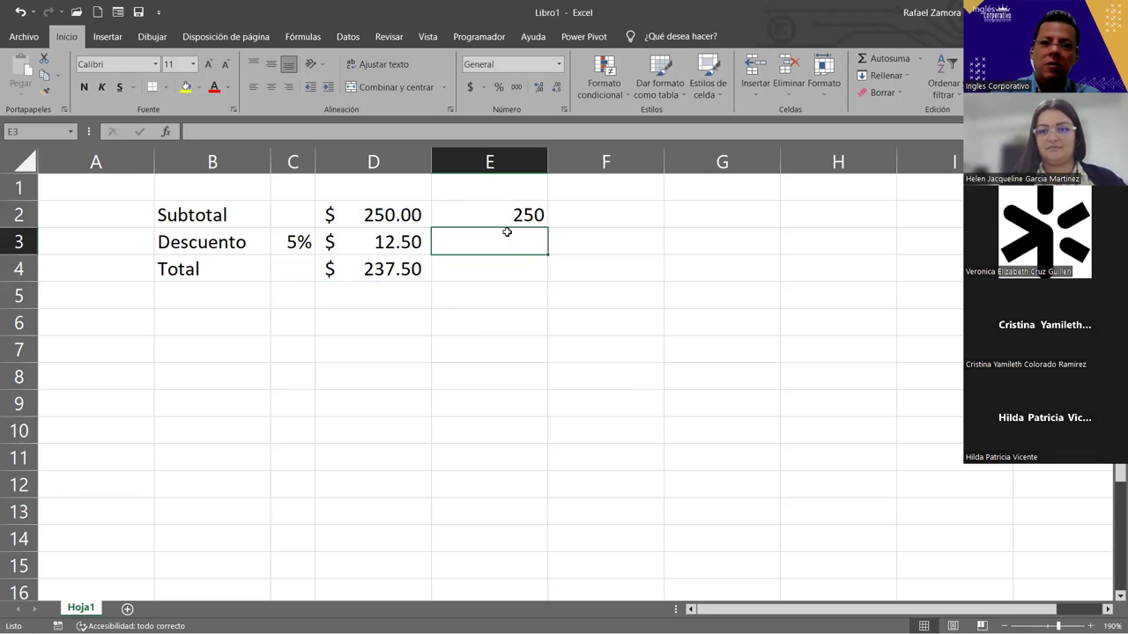
pyautogui.write('=')
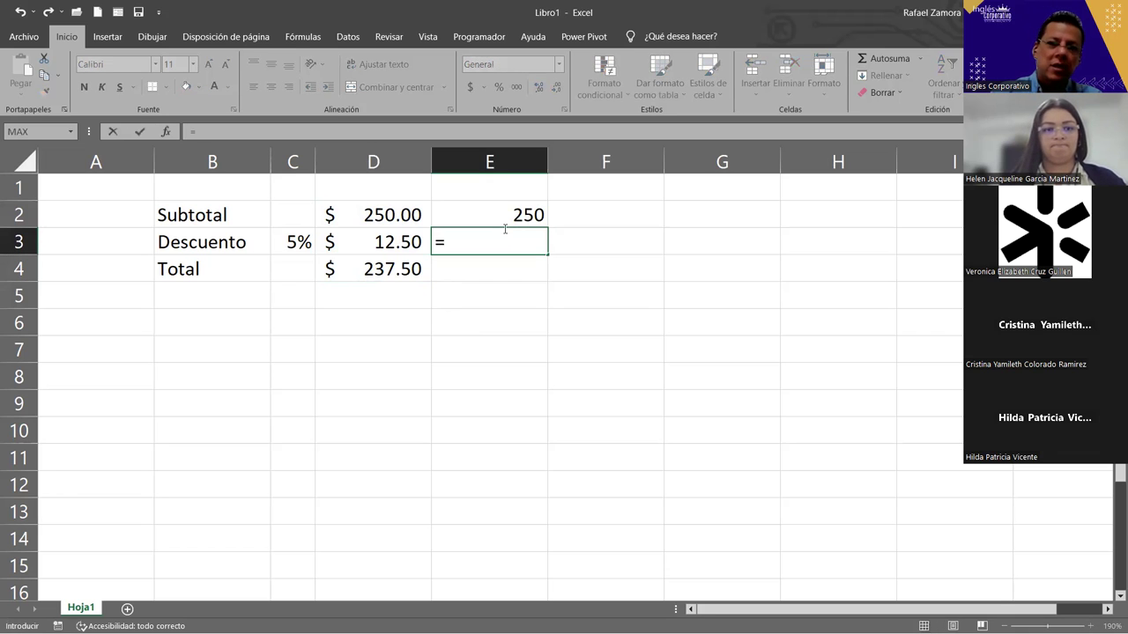
pyautogui.click(527, 218)
pyautogui.write('-')
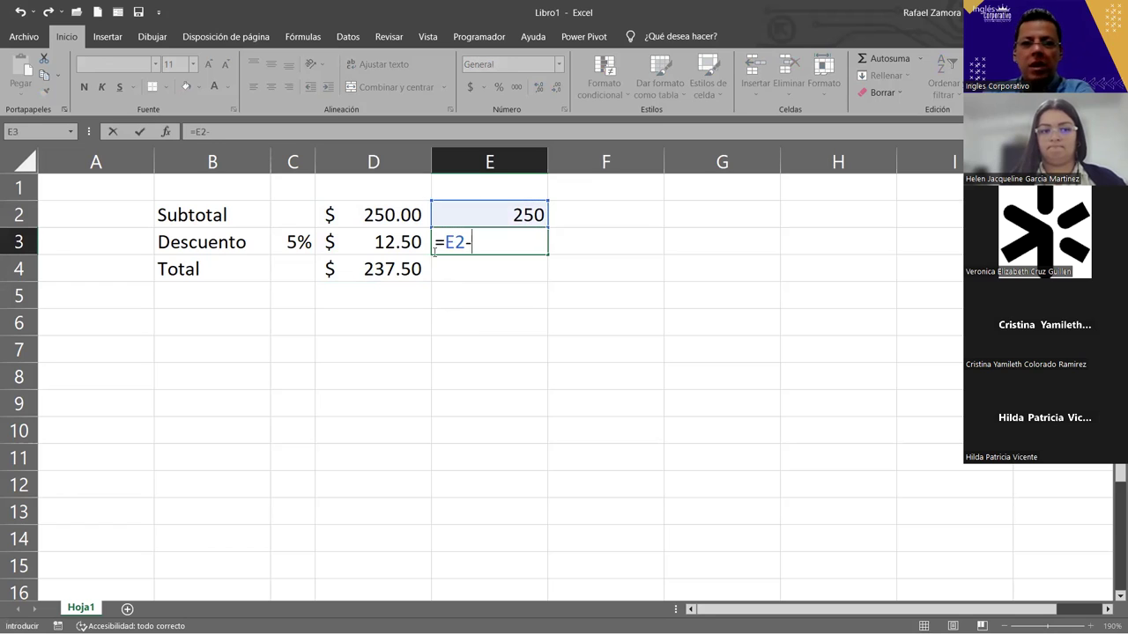
pyautogui.click(286, 242)
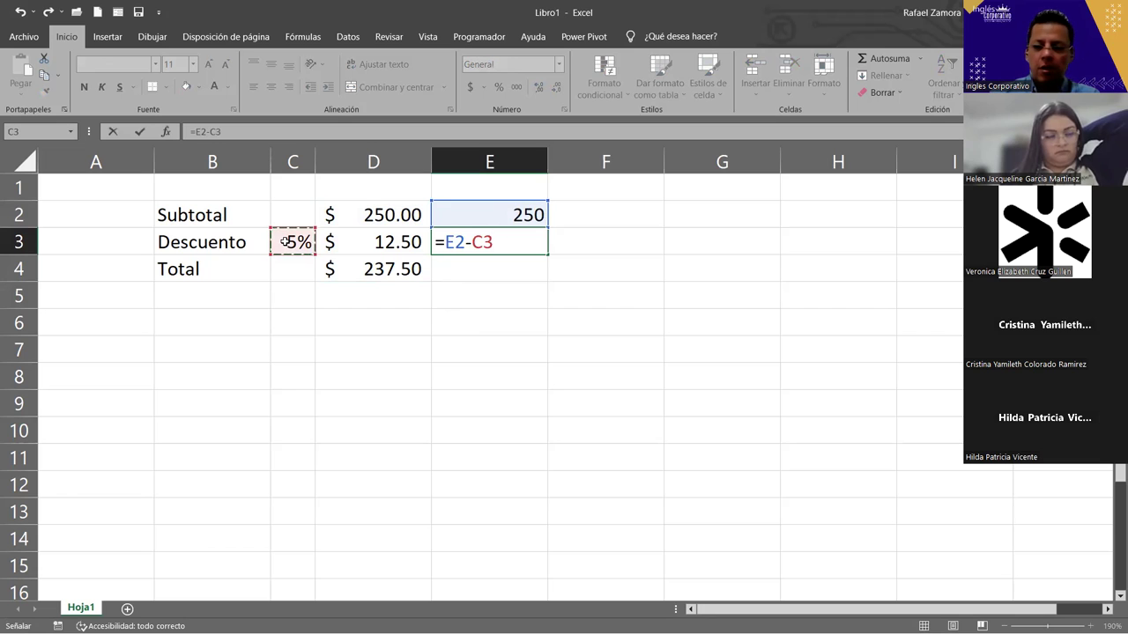
pyautogui.press('Return')
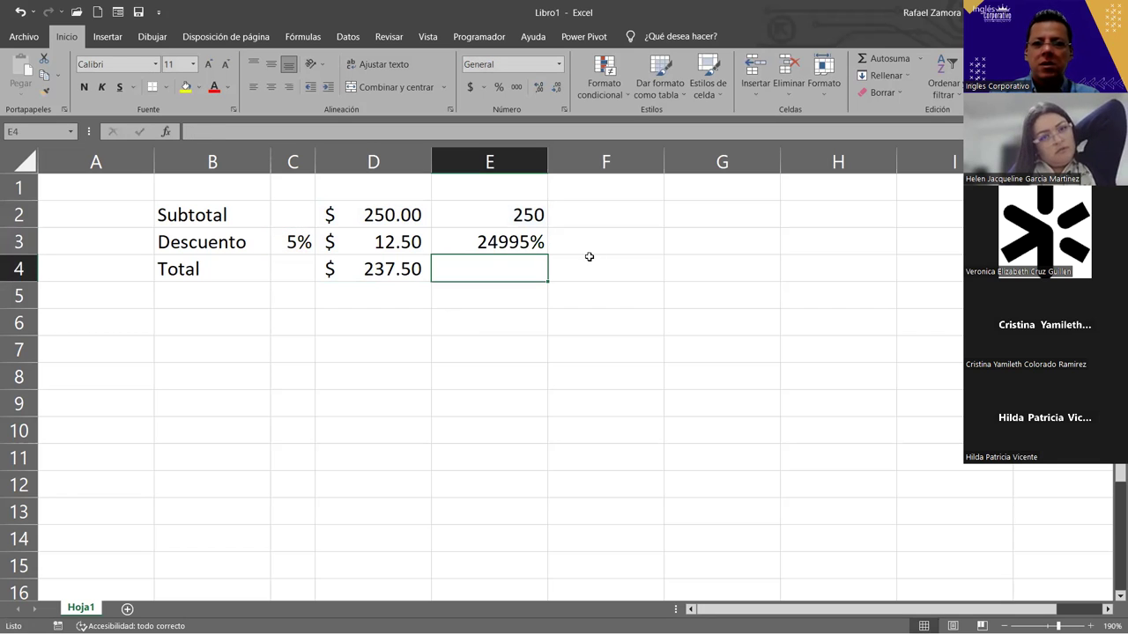
# Step: Set E3 to General, then apply Accounting format to E2:E4
pyautogui.click(527, 243)
pyautogui.click(559, 65)
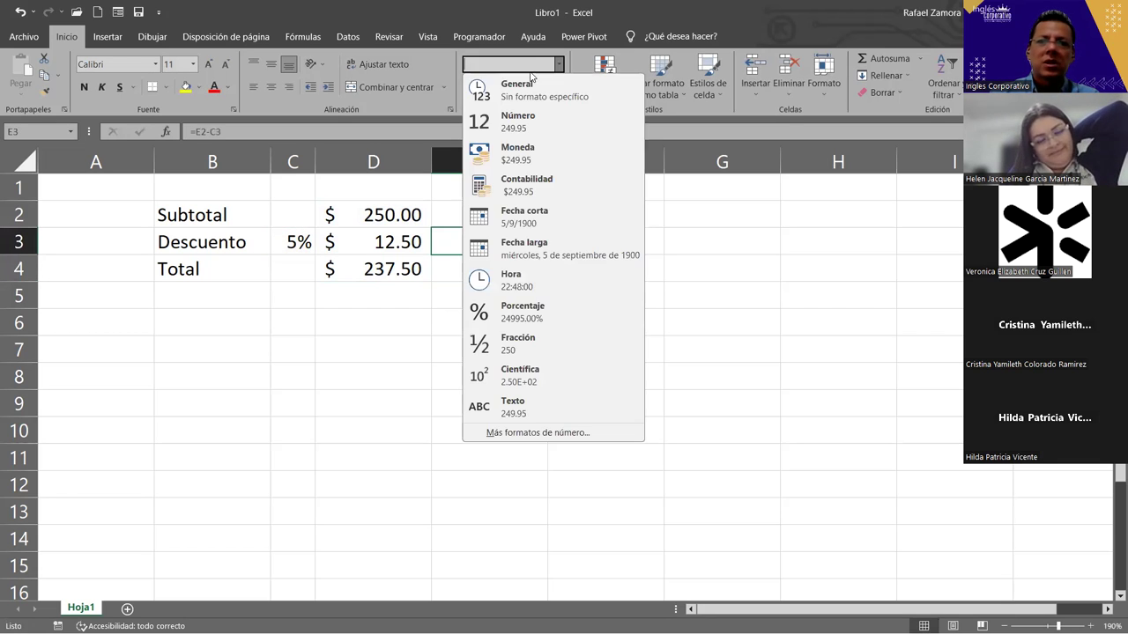
pyautogui.click(529, 86)
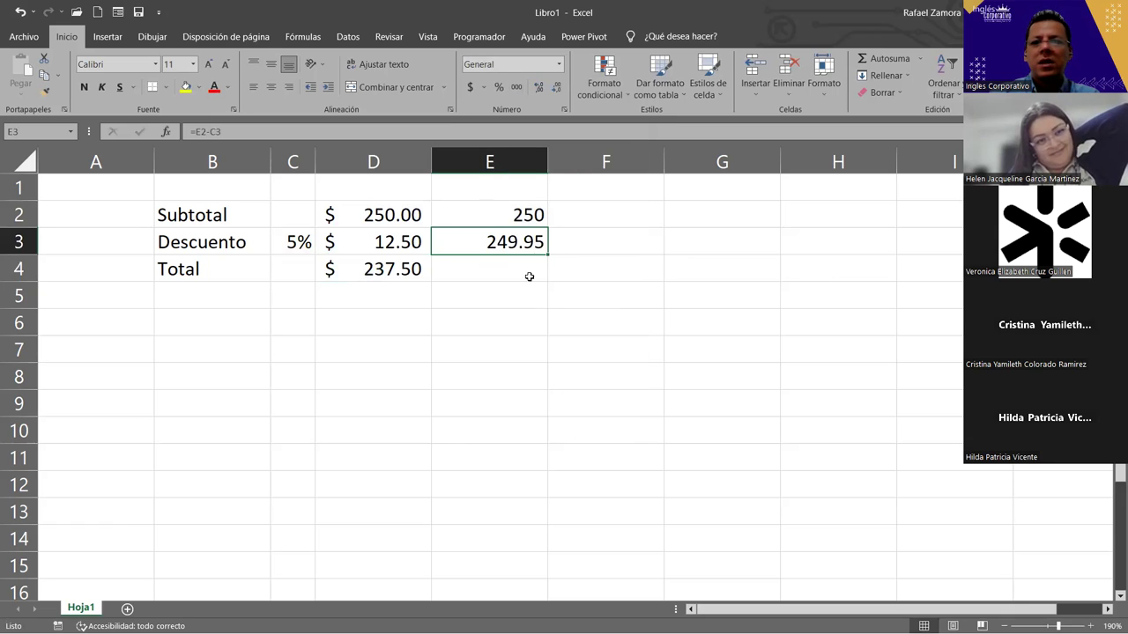
pyautogui.moveTo(523, 220); pyautogui.dragTo(516, 277)
pyautogui.click(469, 87)
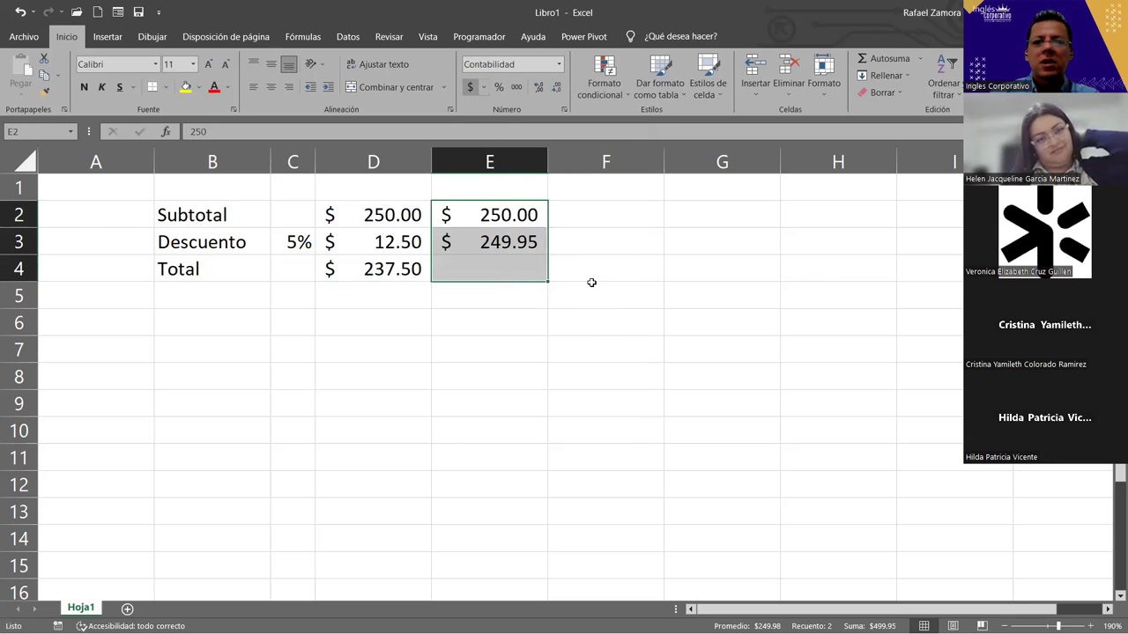
pyautogui.click(603, 334)
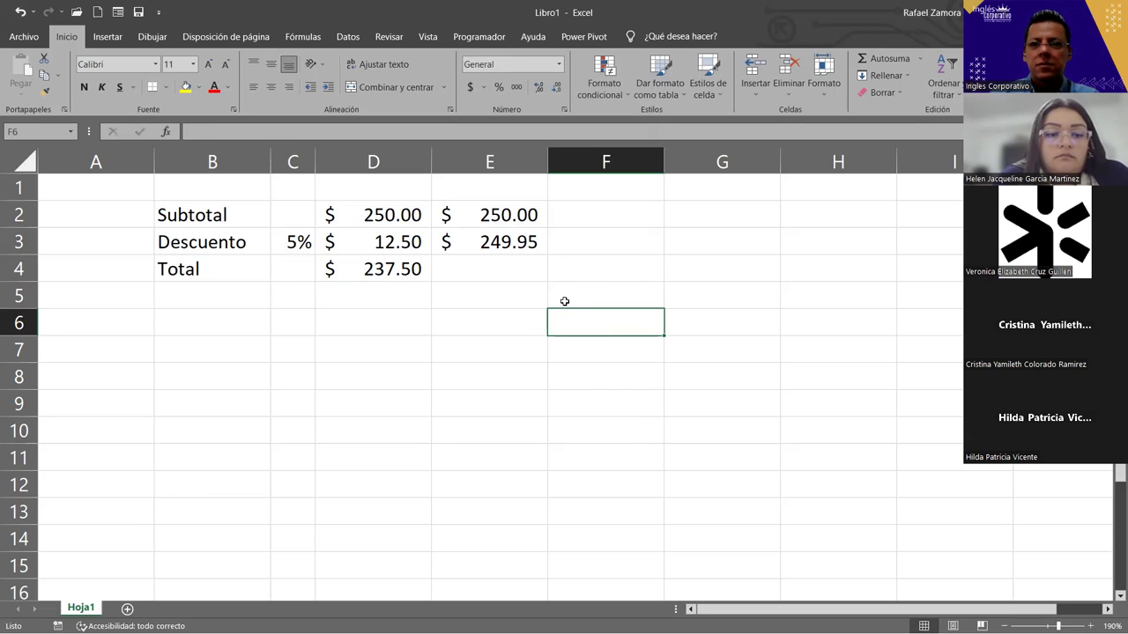
# Step: Check E3's formula, then clear the test entries from column E
pyautogui.click(517, 248)
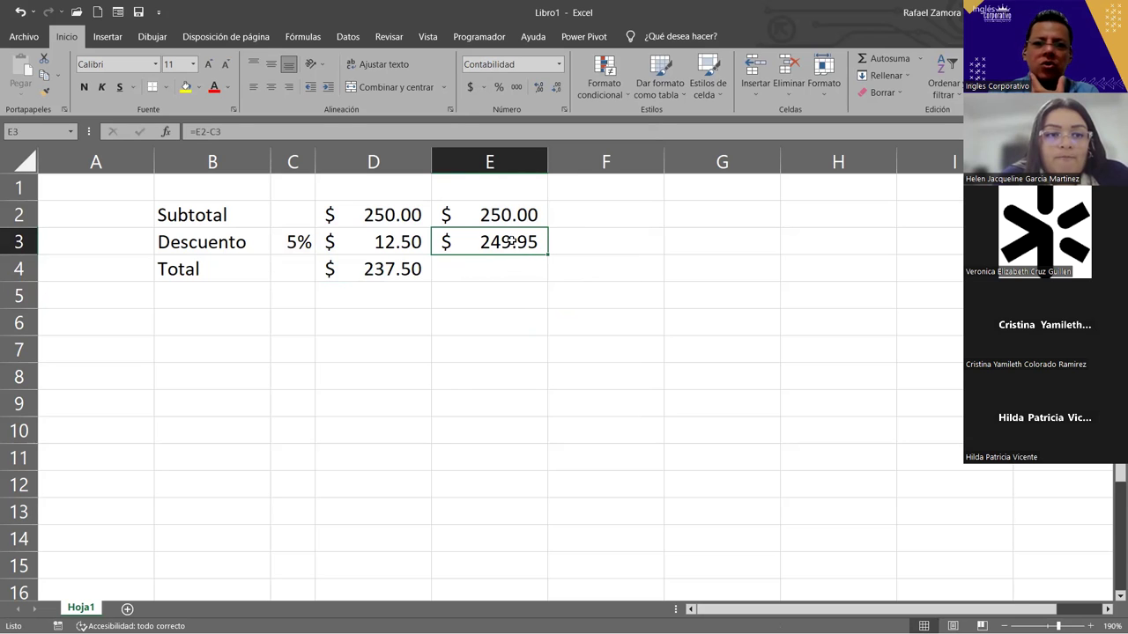
pyautogui.doubleClick(535, 250)
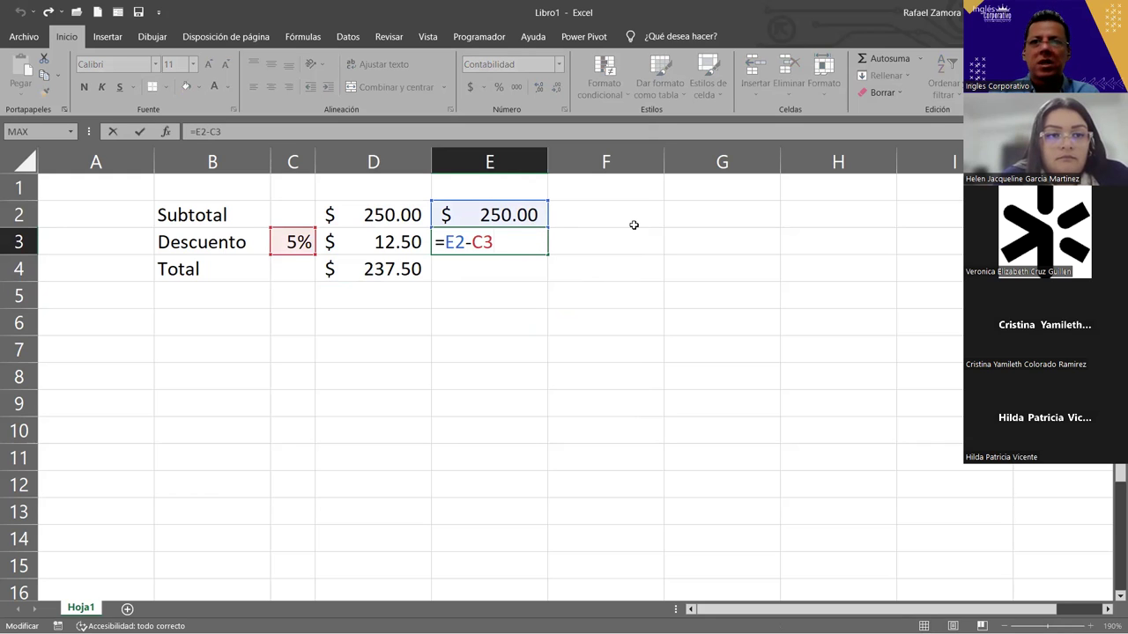
pyautogui.click(580, 238)
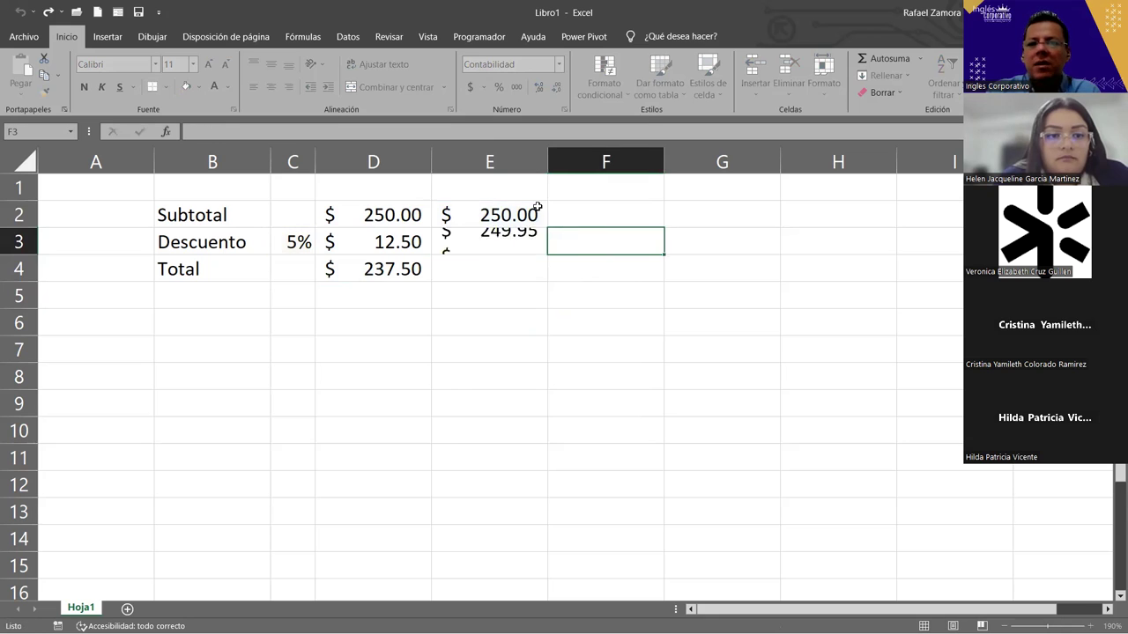
pyautogui.moveTo(536, 211); pyautogui.dragTo(514, 325)
pyautogui.press('Delete')
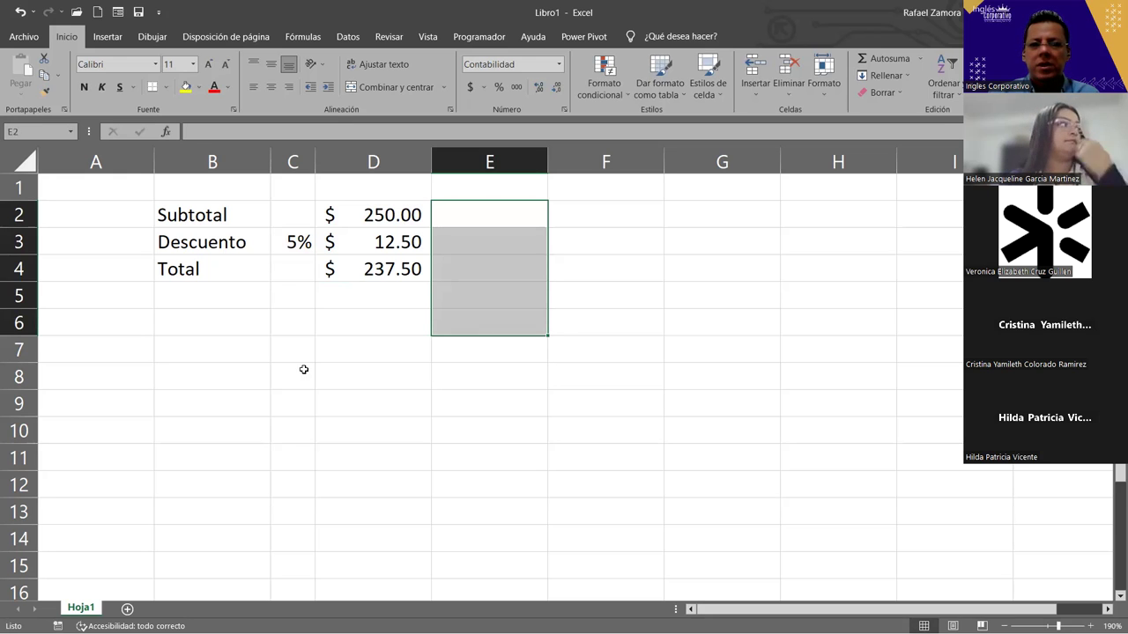
# Step: Copy the Subtotal, Descuento and Total labels from B2:B4 to B8:B10
pyautogui.moveTo(206, 219); pyautogui.dragTo(212, 275)
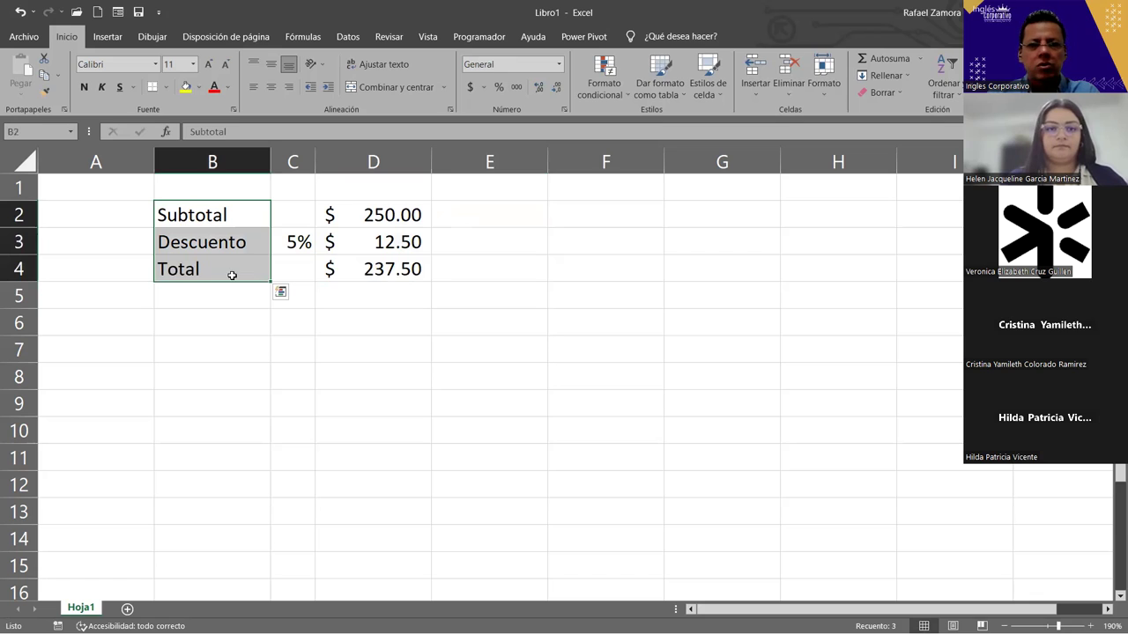
pyautogui.hotkey('ctrl', 'c')
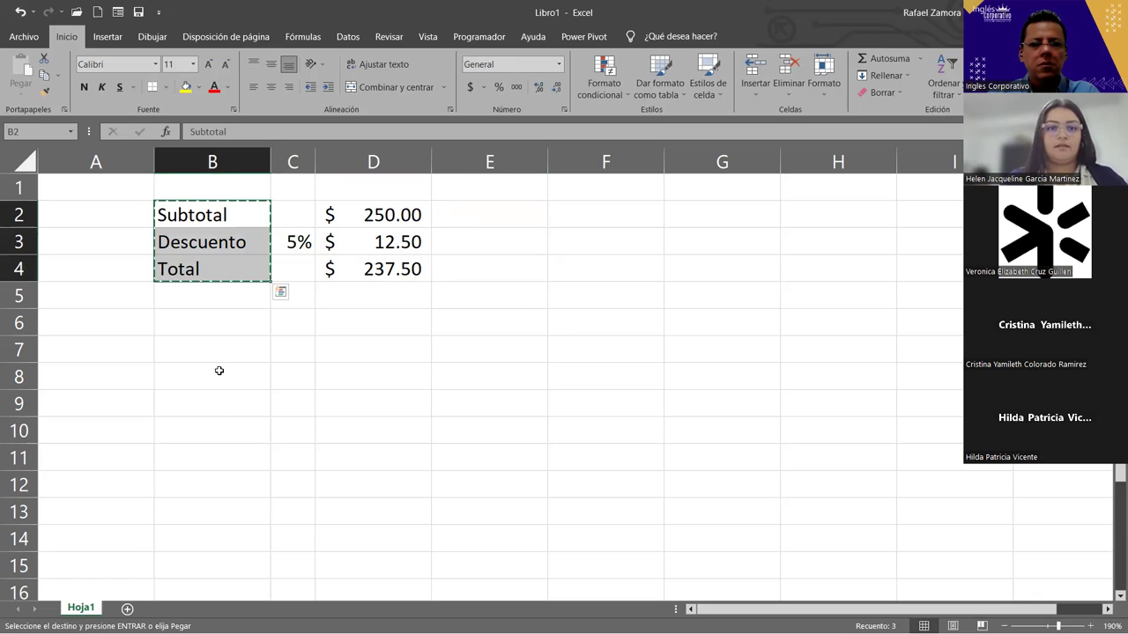
pyautogui.click(219, 367)
pyautogui.hotkey('ctrl', 'v')
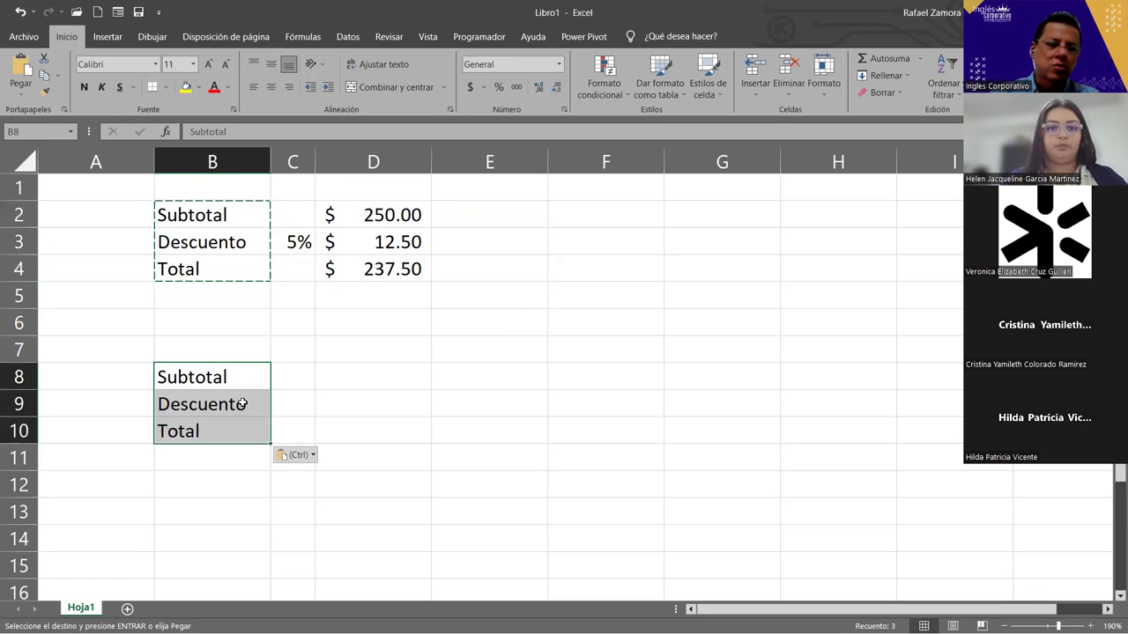
# Step: Relabel B9 as 'IVA 13%' and give D8:D10 Accounting format
pyautogui.doubleClick(242, 404)
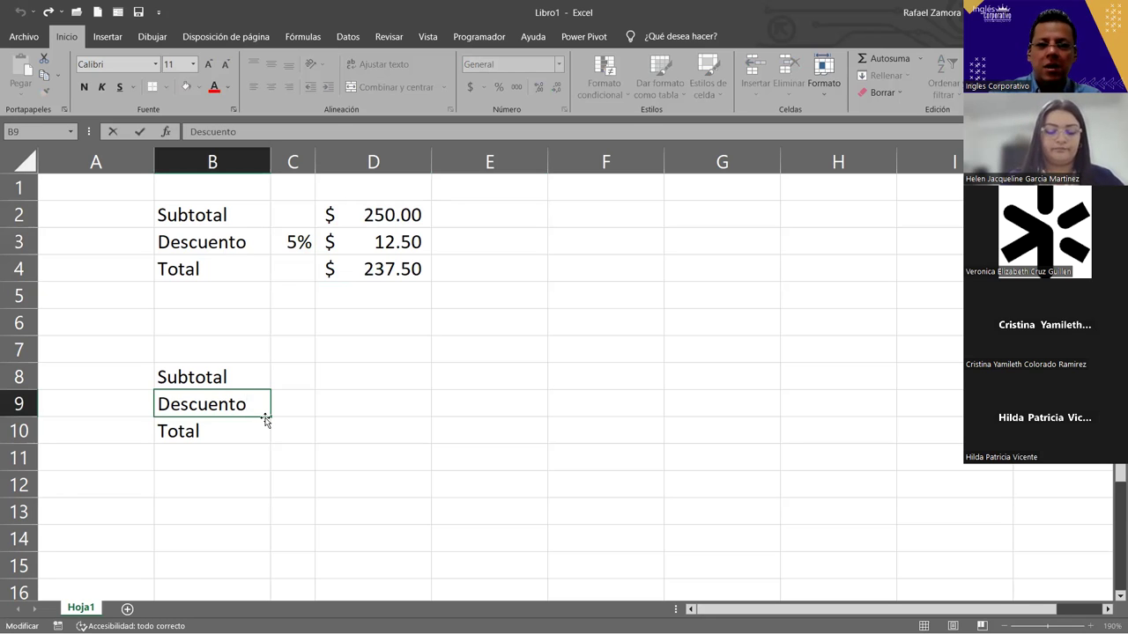
pyautogui.press('Return')
pyautogui.click(238, 404)
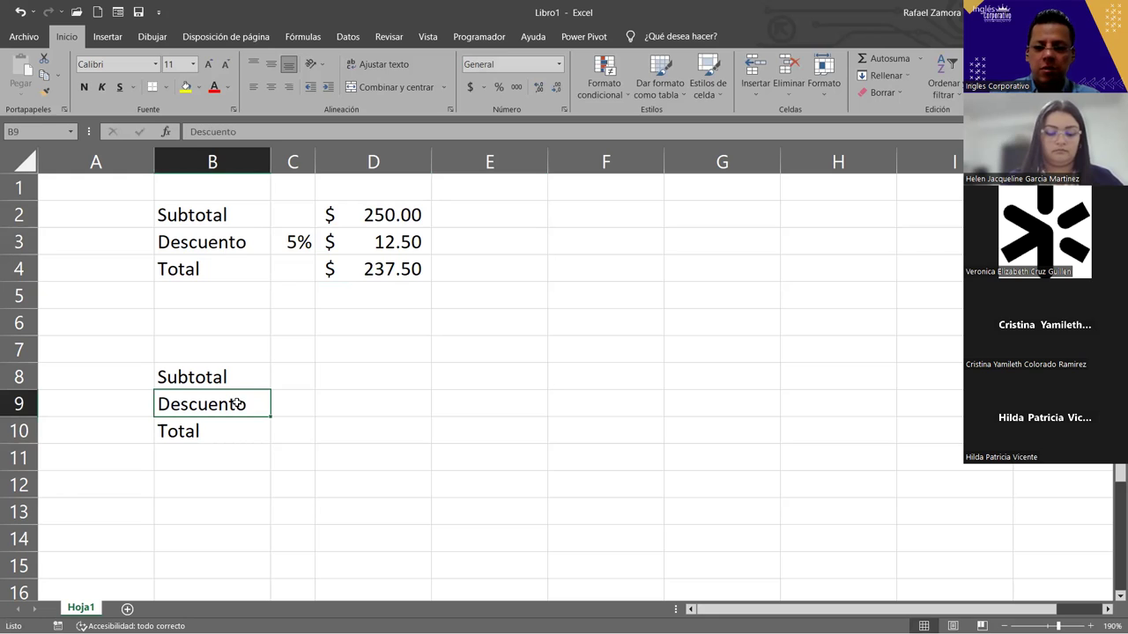
pyautogui.write('IVA 13%')
pyautogui.press('Return')
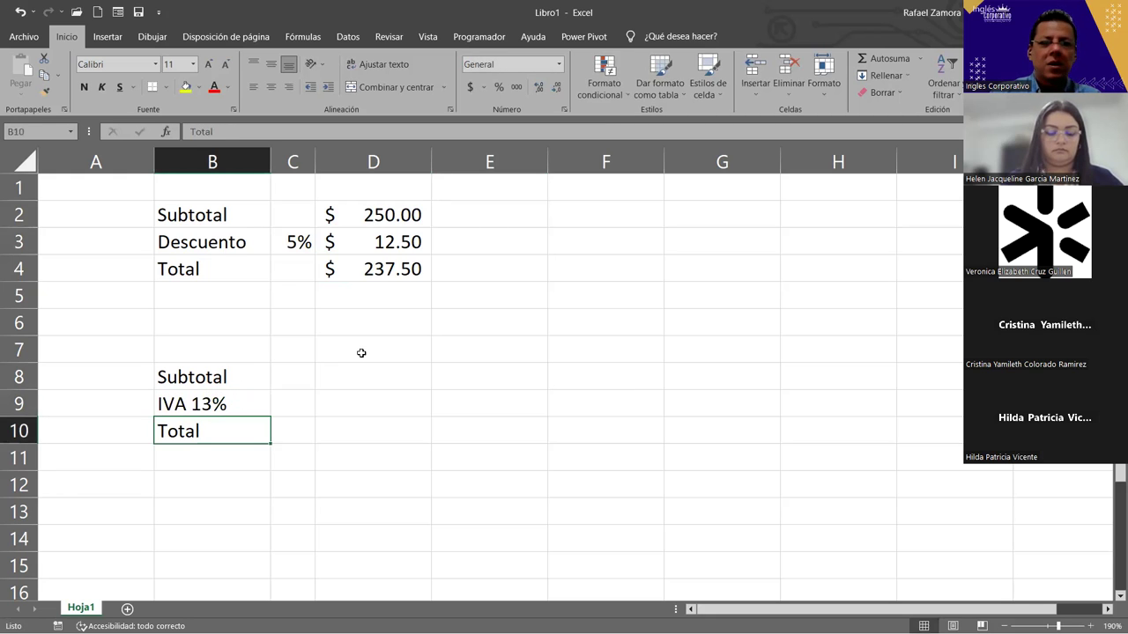
pyautogui.moveTo(361, 377); pyautogui.dragTo(362, 431)
pyautogui.click(472, 88)
# Step: Enter the 250 subtotal in D8
pyautogui.click(385, 380)
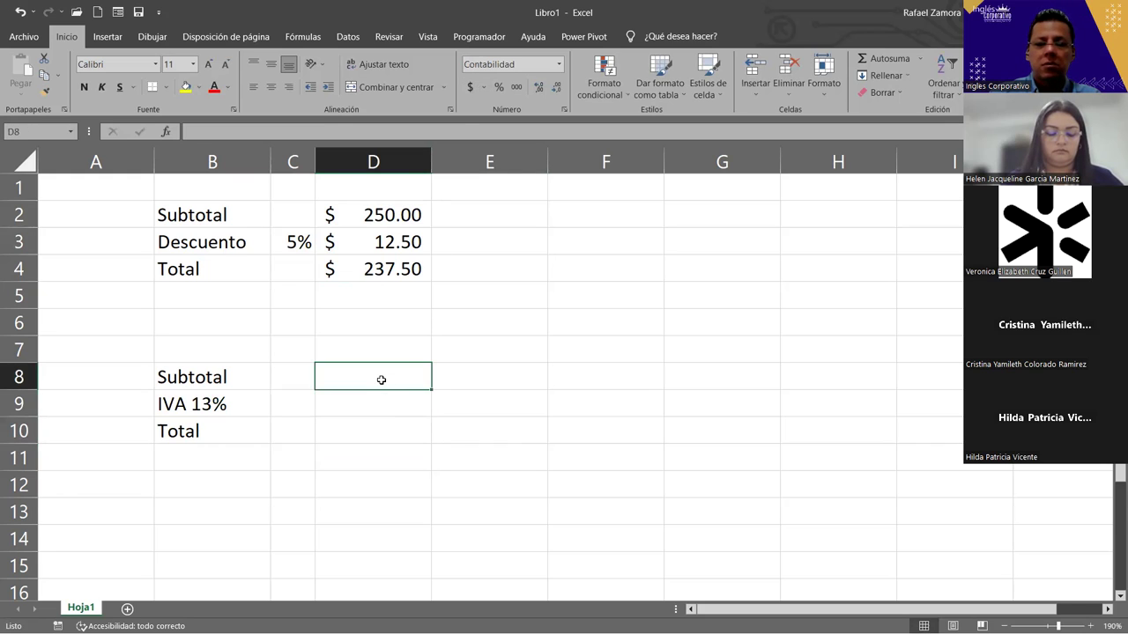
pyautogui.write('250')
pyautogui.press('Return')
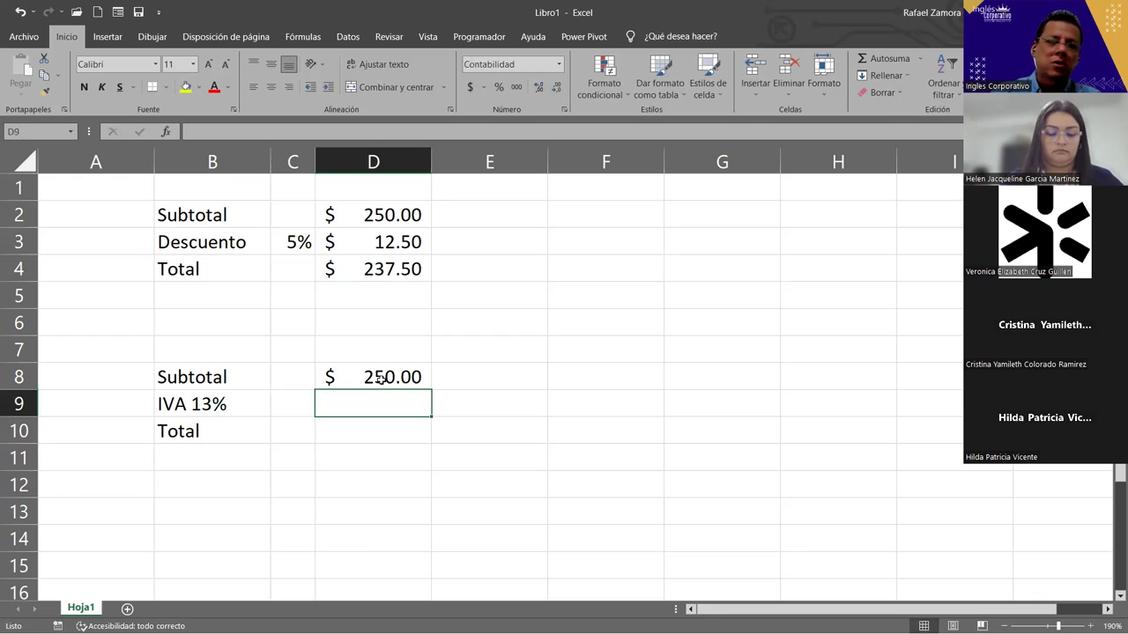
# Step: Try the formula =D8*B9 in D9, then undo its #¡VALOR! error
pyautogui.doubleClick(417, 405)
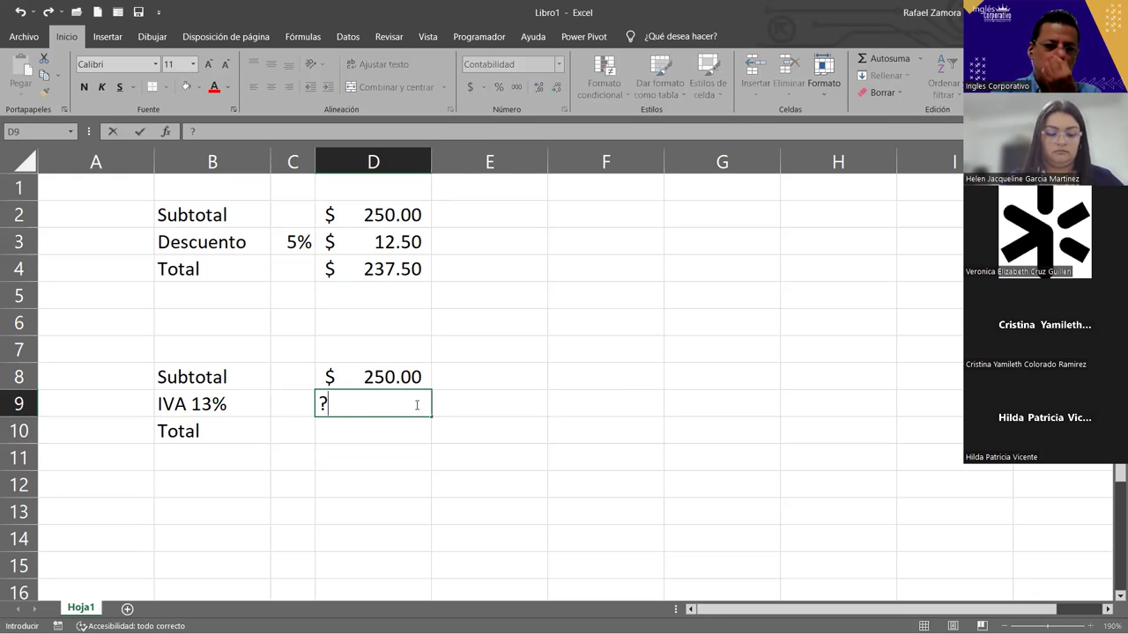
pyautogui.write('=')
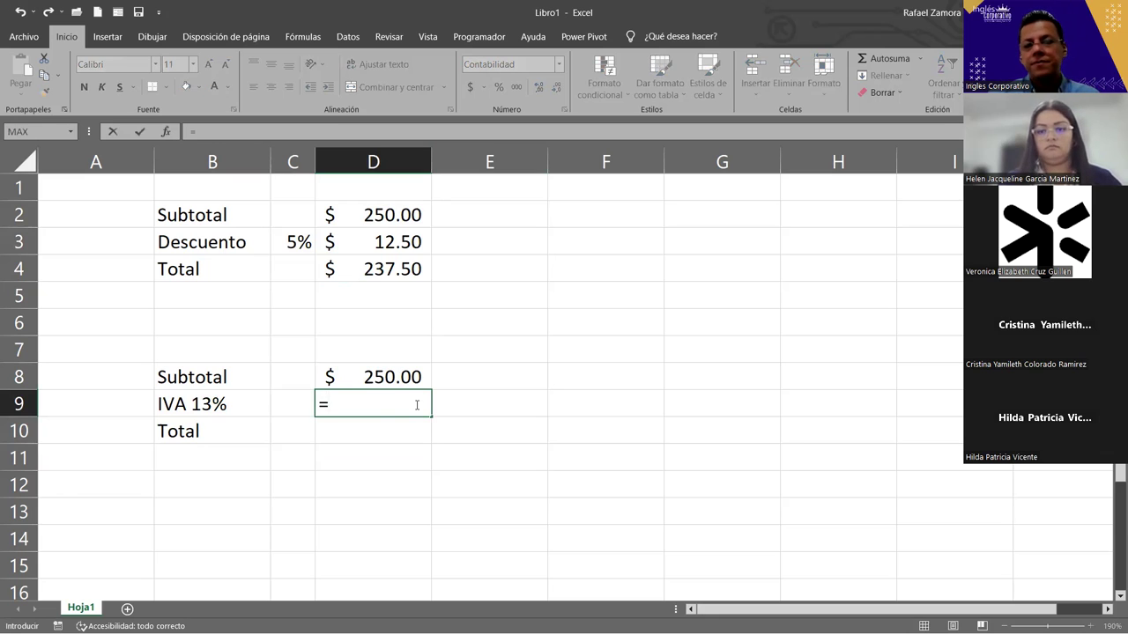
pyautogui.click(412, 376)
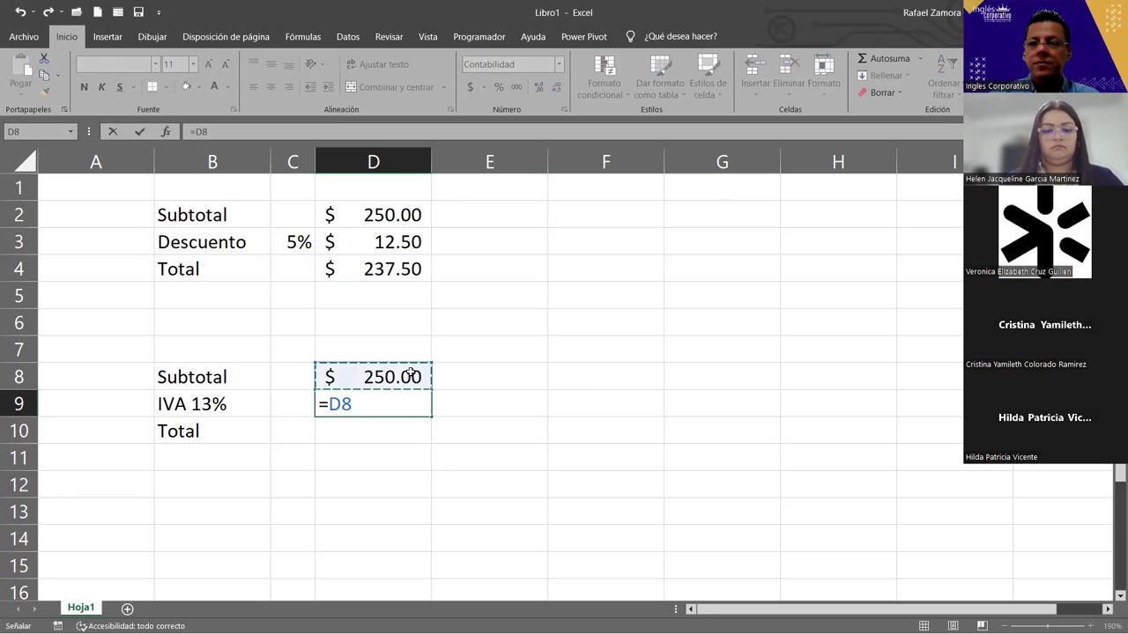
pyautogui.write('*')
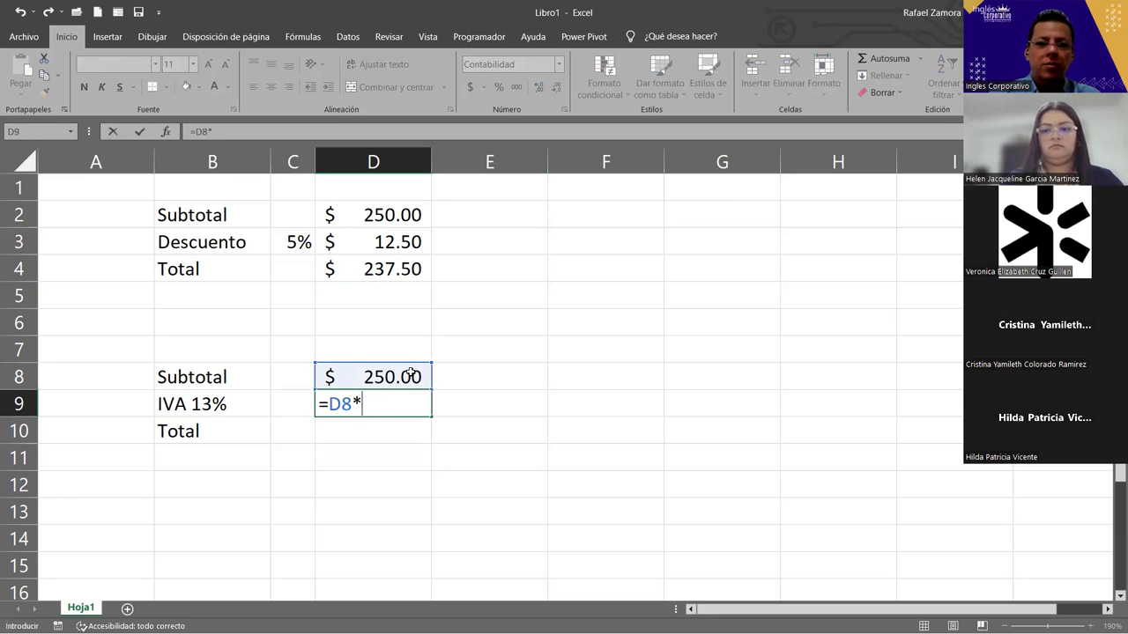
pyautogui.click(240, 400)
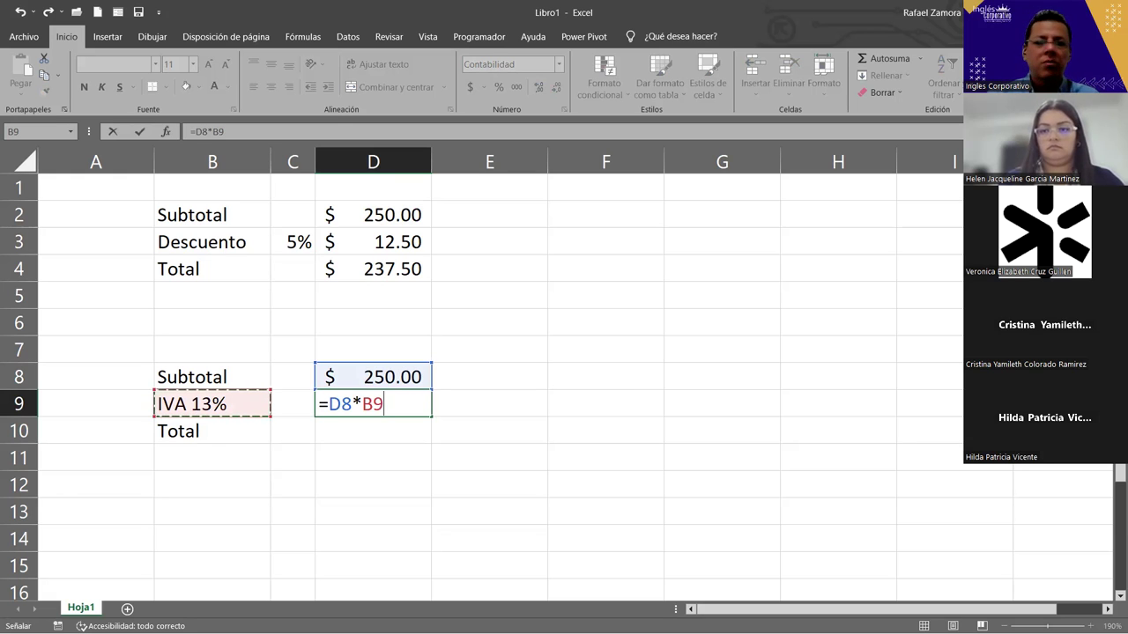
pyautogui.press('Return')
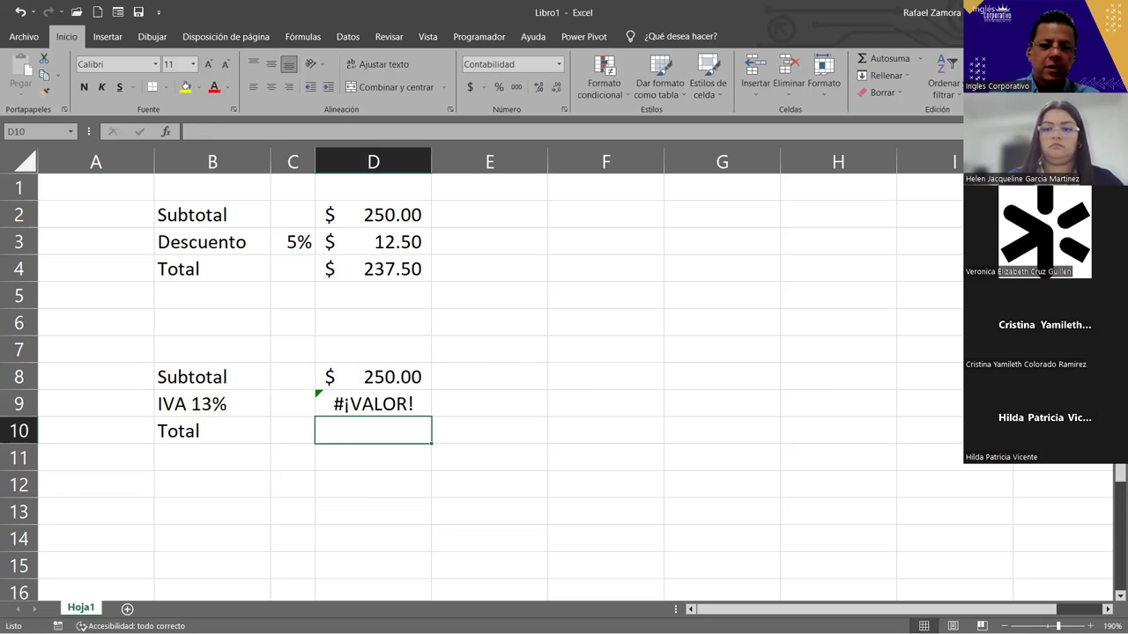
pyautogui.hotkey('ctrl', 'z')
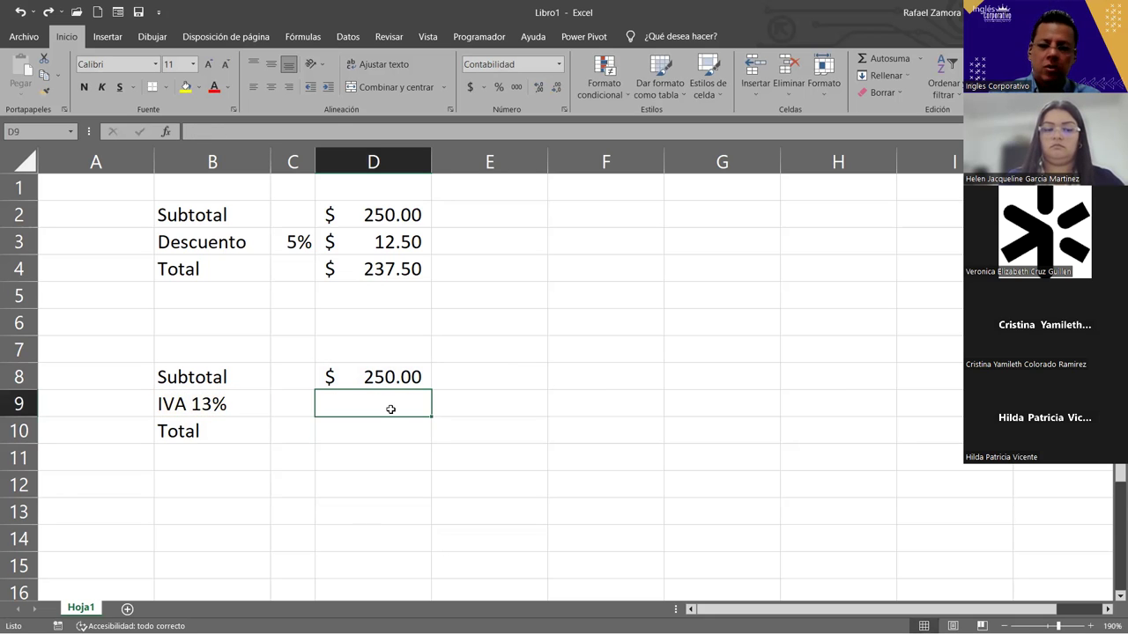
# Step: Enter =D8*13% in D9 to compute the $ 32.50 IVA
pyautogui.write('=')
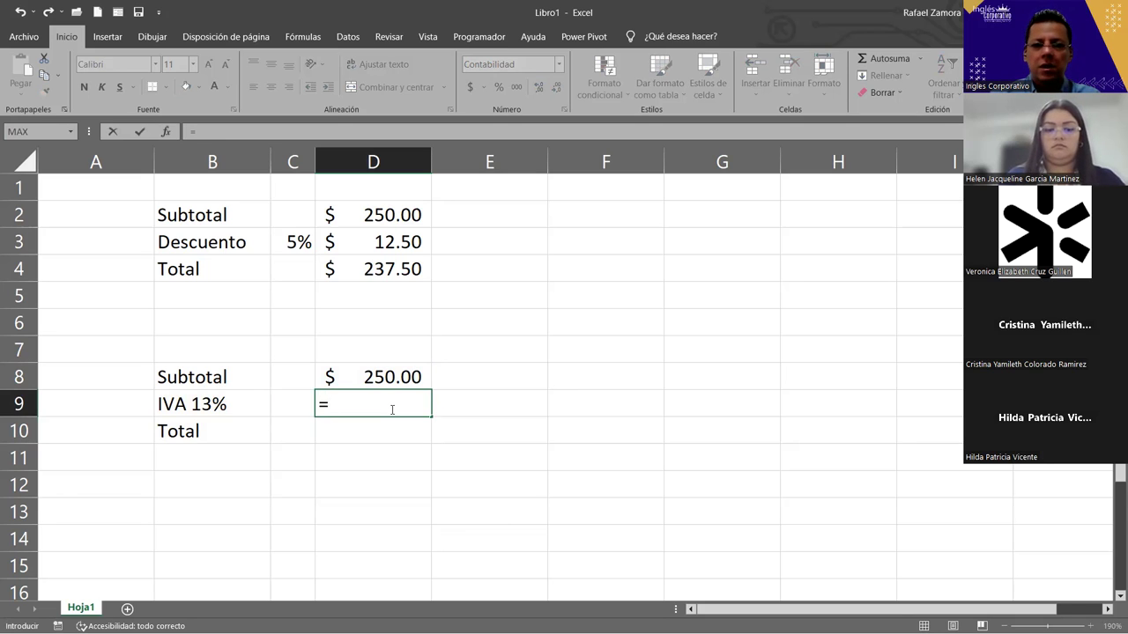
pyautogui.click(402, 366)
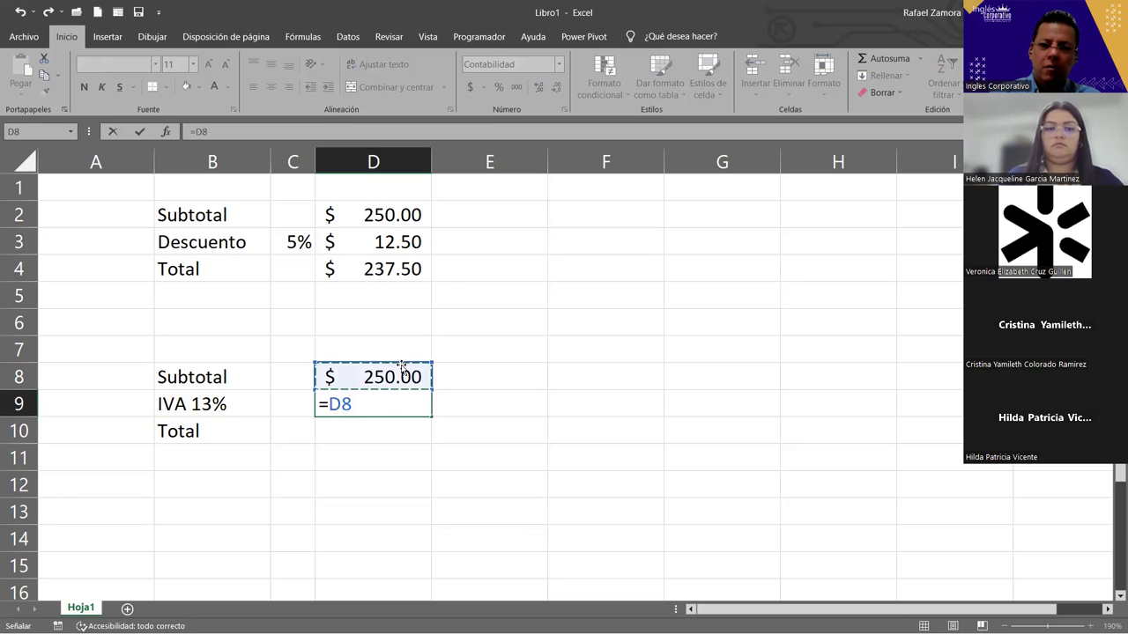
pyautogui.write('*')
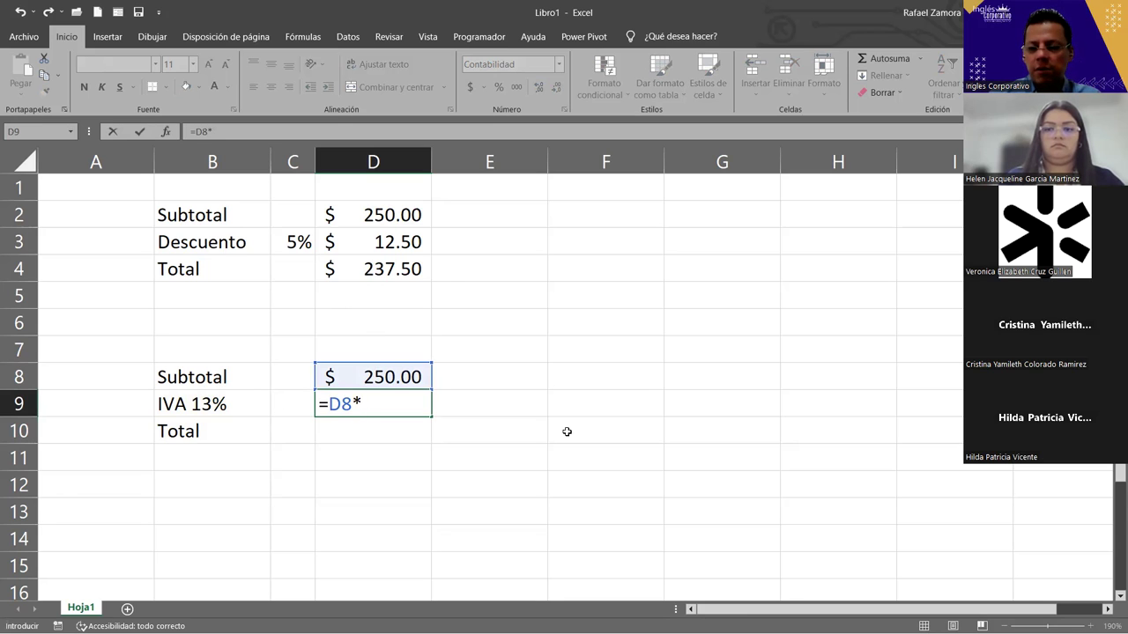
pyautogui.write('13')
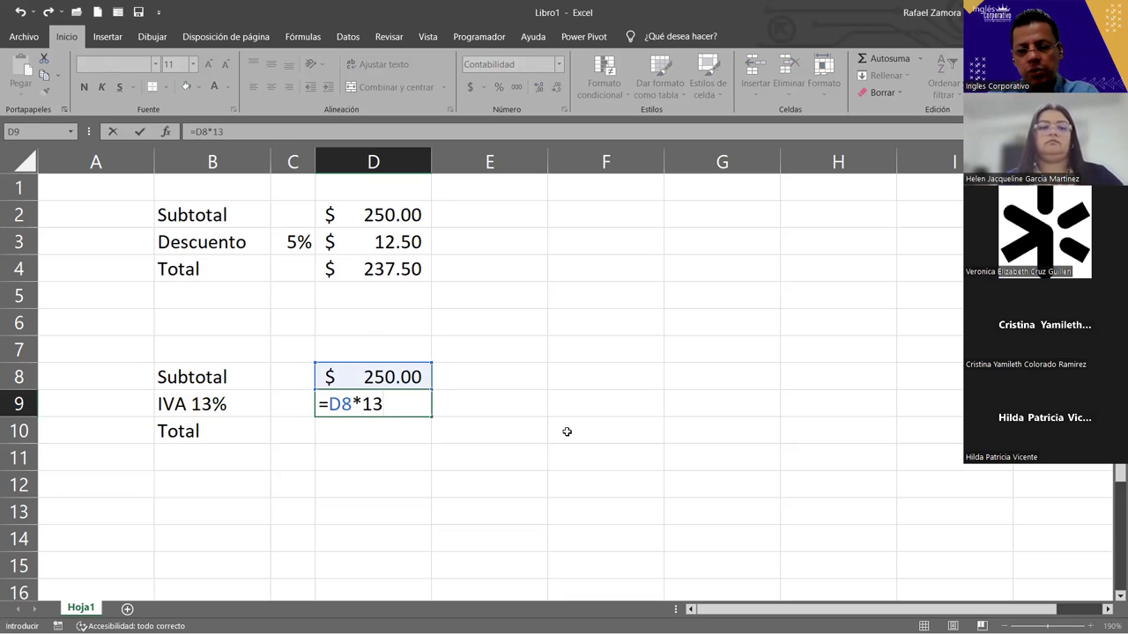
pyautogui.write('%')
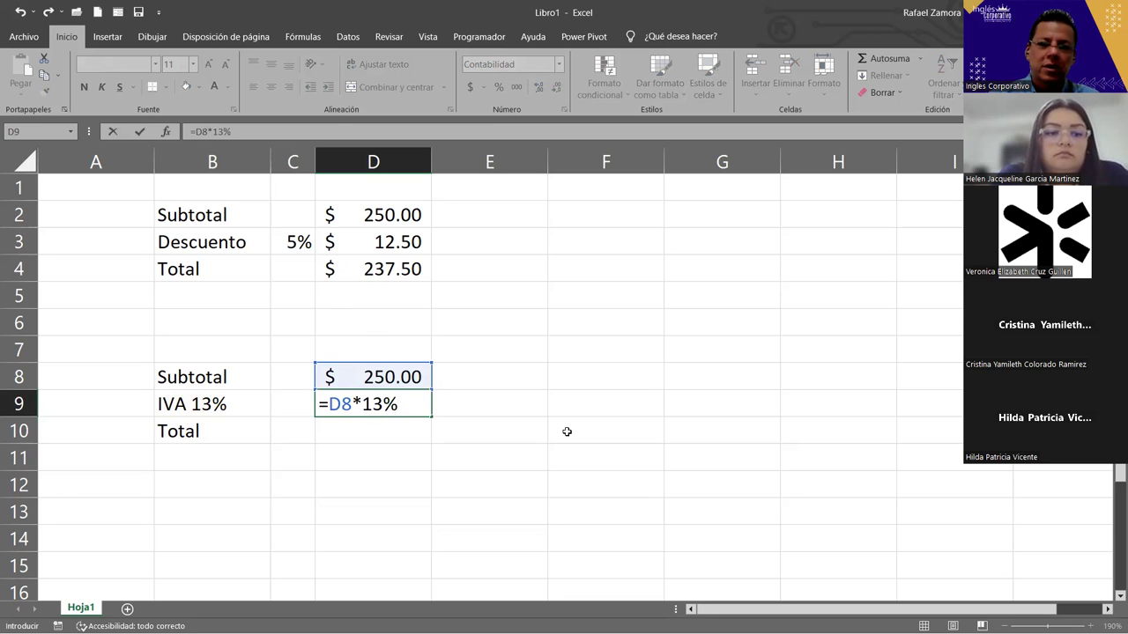
pyautogui.press('Return')
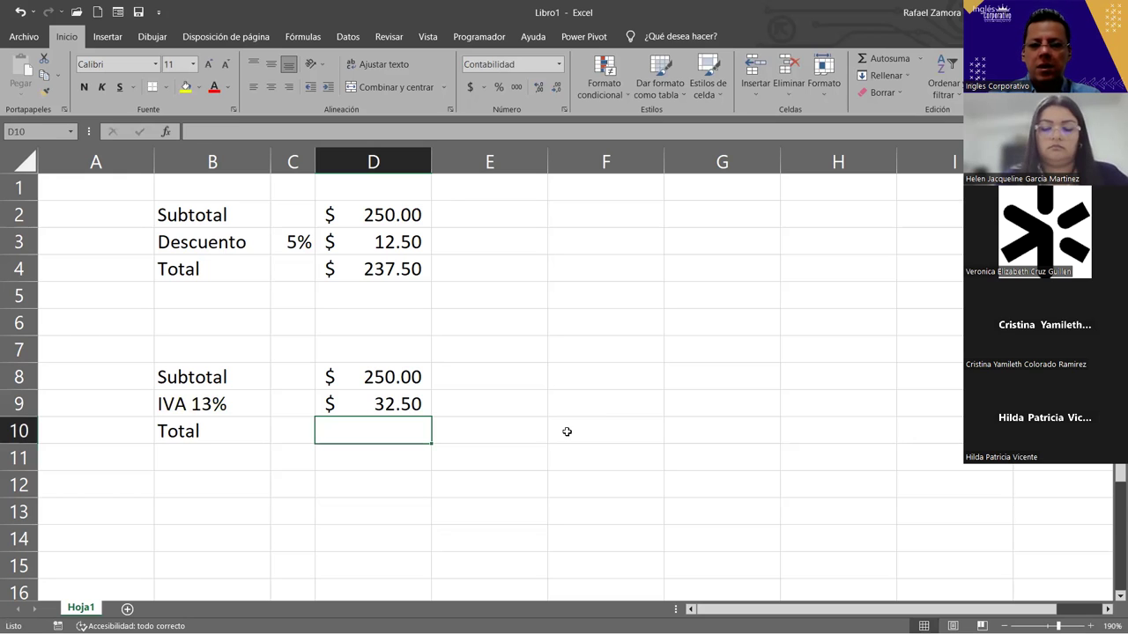
# Step: Enter =D8+D9 in D10 for the $ 282.50 total
pyautogui.write('=')
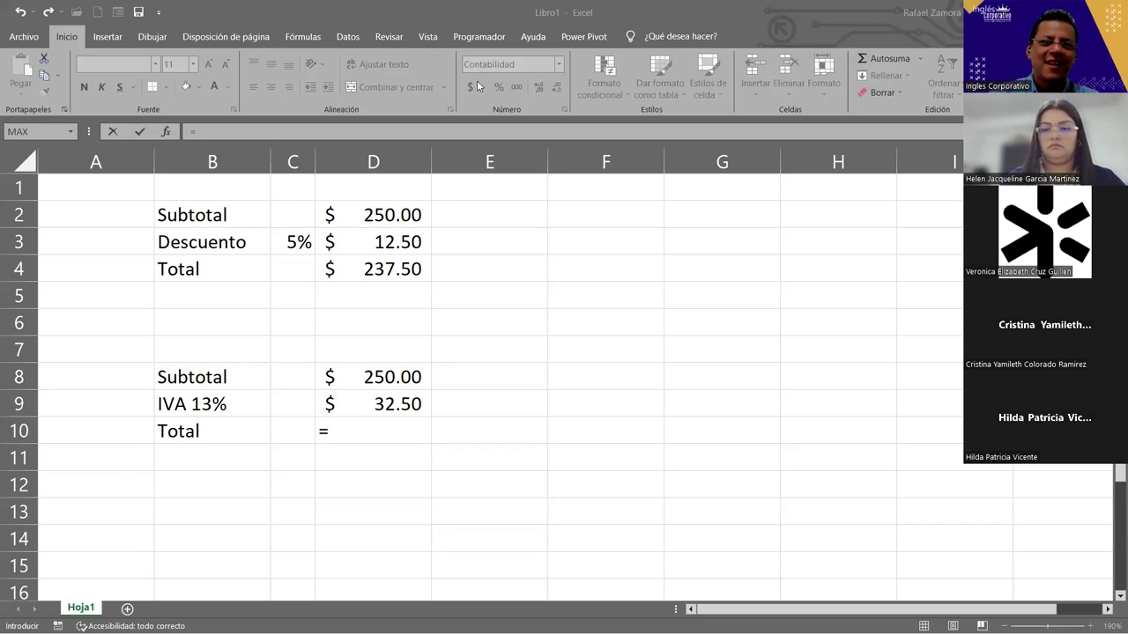
pyautogui.click(396, 377)
pyautogui.write('+')
pyautogui.click(403, 409)
pyautogui.press('Return')
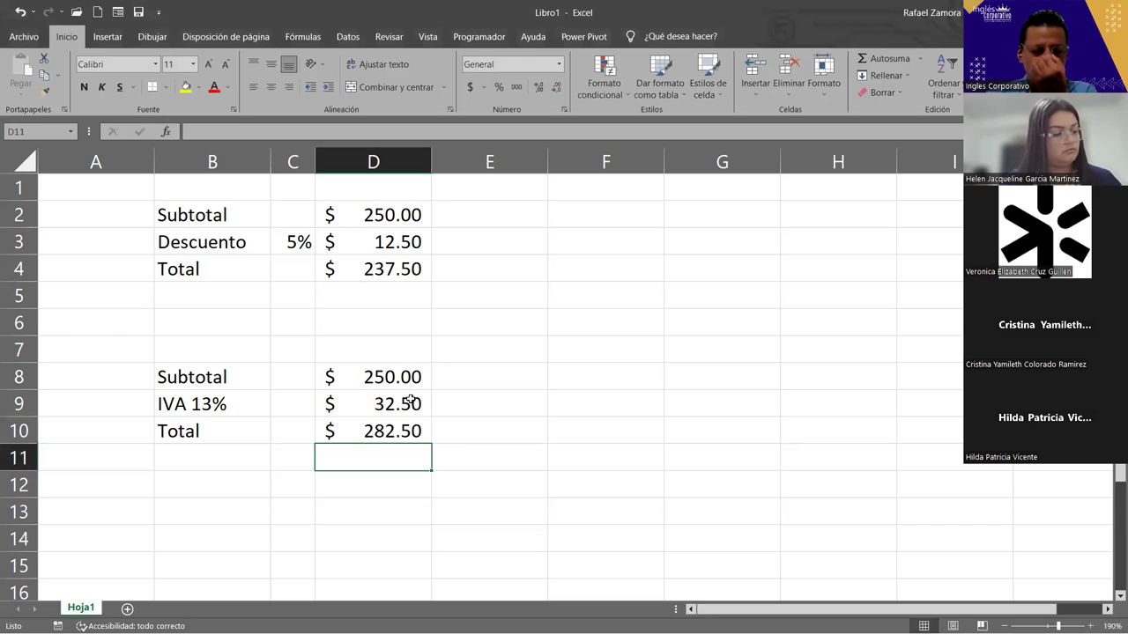
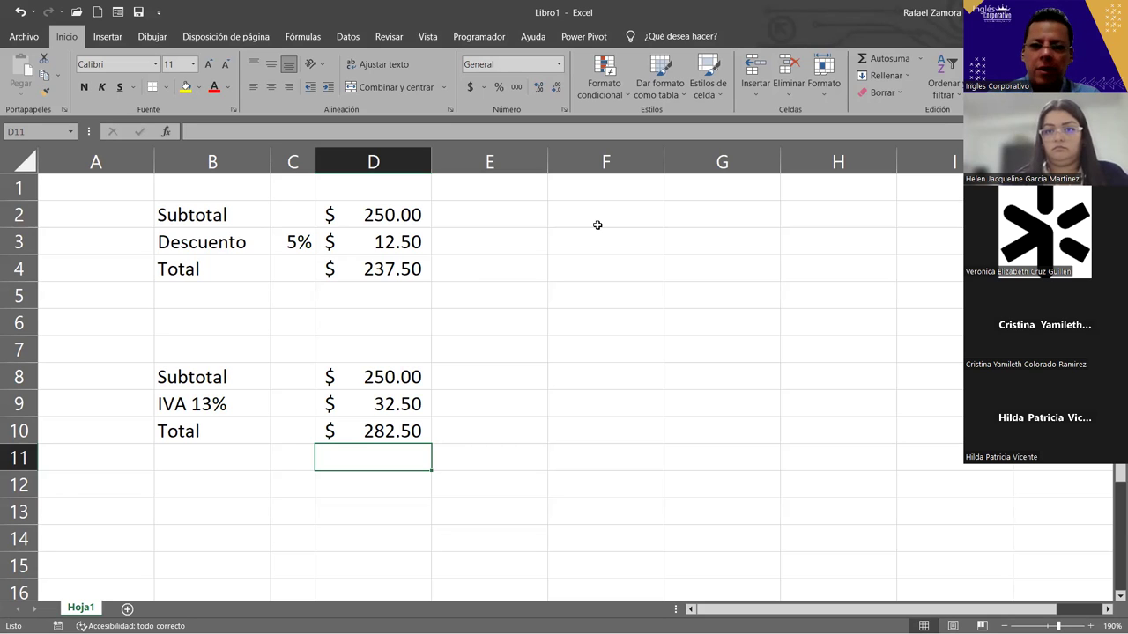
# Step: Change the B3 label to 'Descuento 5%' and autofit column B to fit it
pyautogui.click(240, 409)
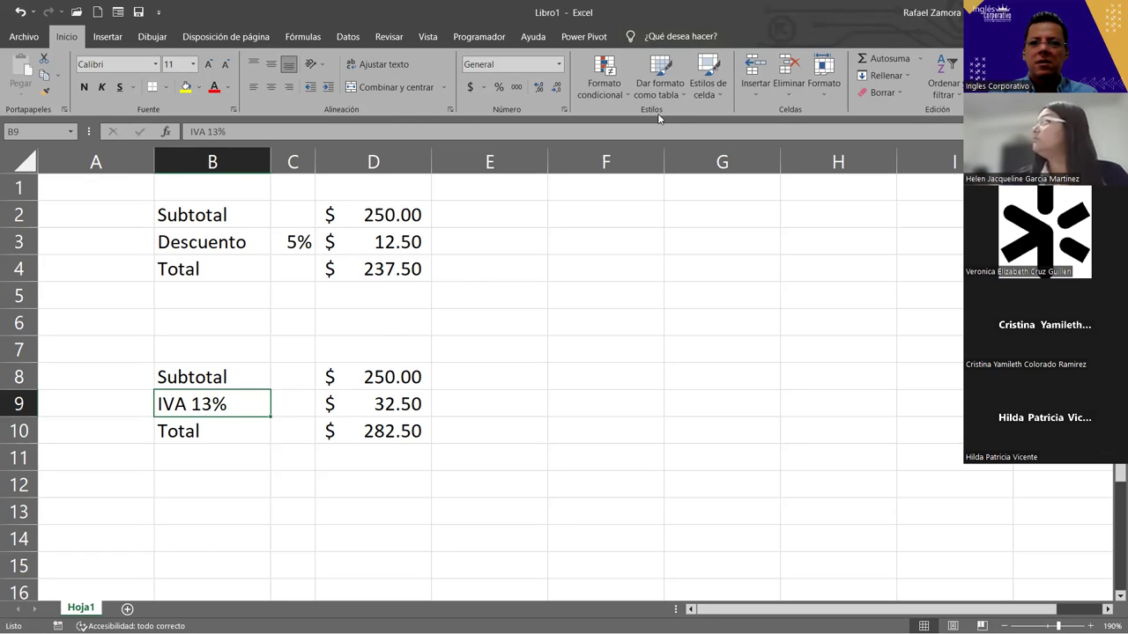
pyautogui.doubleClick(251, 242)
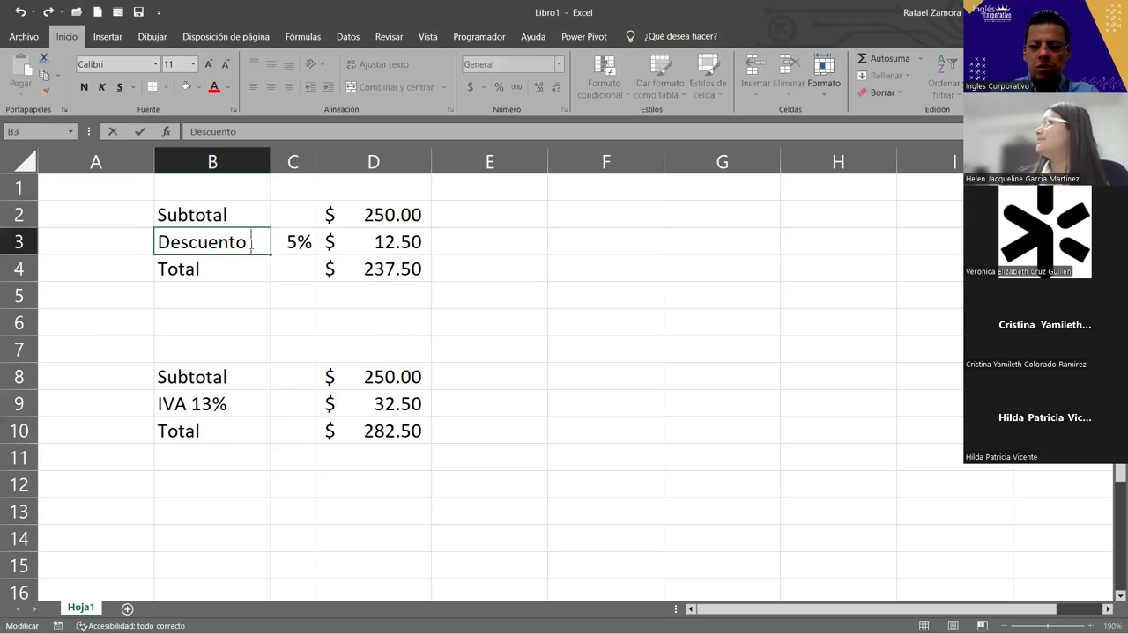
pyautogui.write('5%')
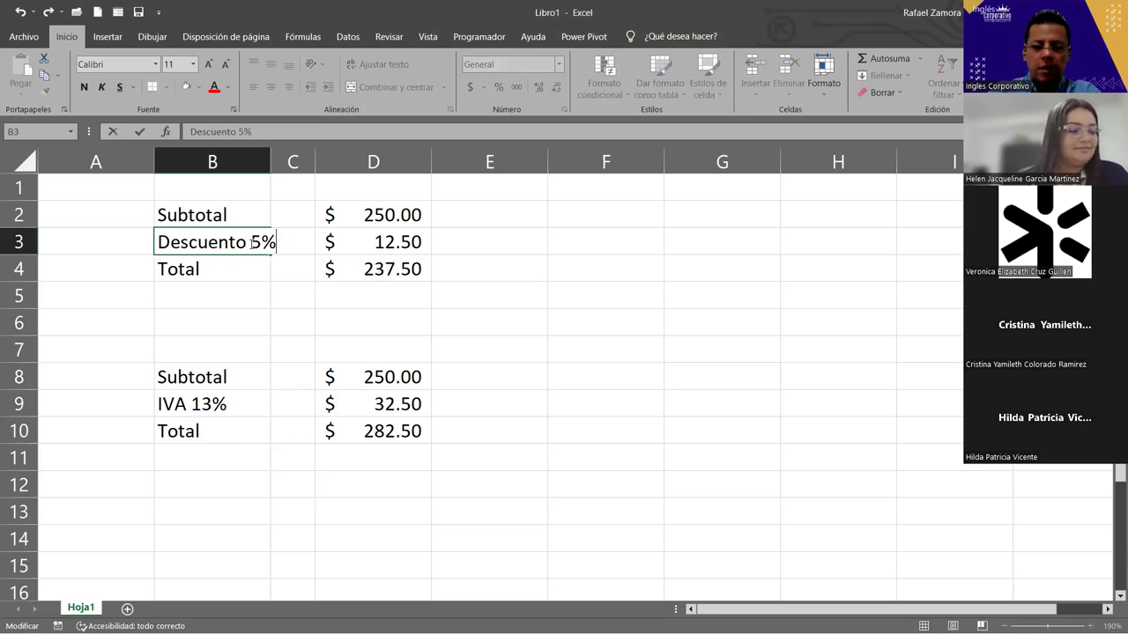
pyautogui.press('Return')
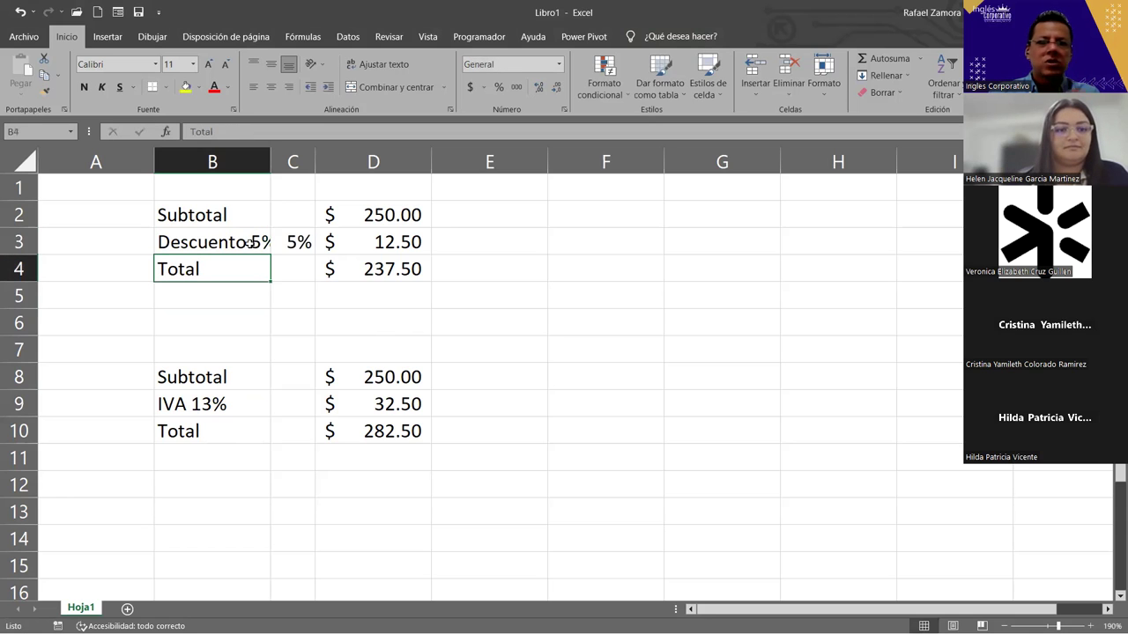
pyautogui.doubleClick(269, 155)
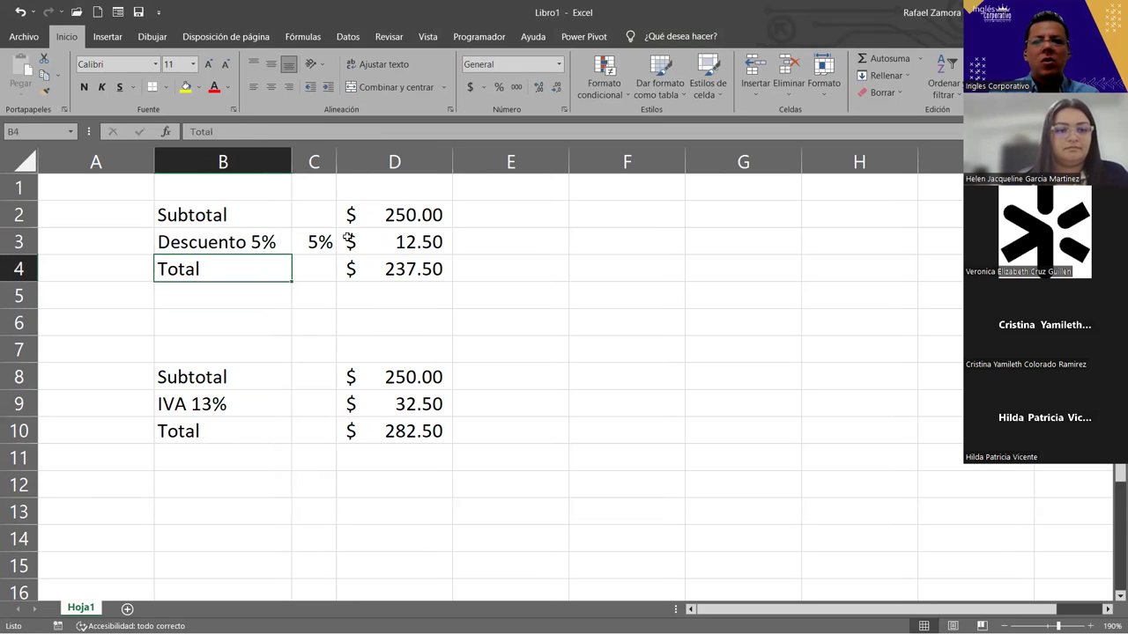
# Step: Delete the separate 5% rate column C
pyautogui.click(321, 240)
pyautogui.click(326, 156)
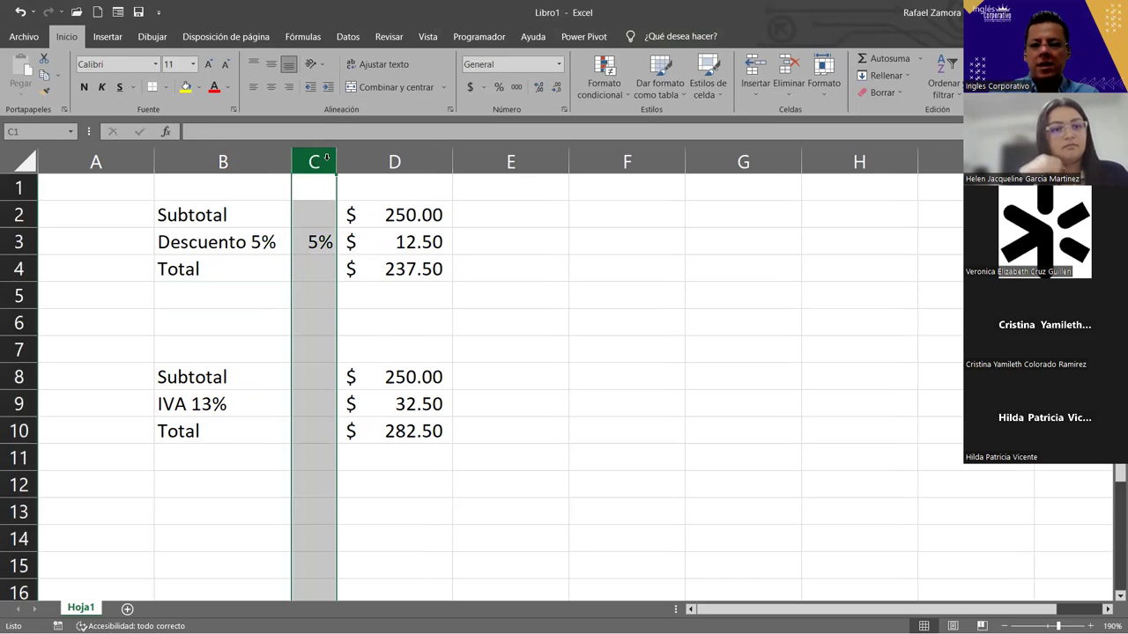
pyautogui.hotkey('ctrl', '-')
# Step: Clear the #¡REF! discount and total cells and the IVA and total amounts, keeping the 250.00 subtotals
pyautogui.moveTo(352, 234); pyautogui.dragTo(350, 289)
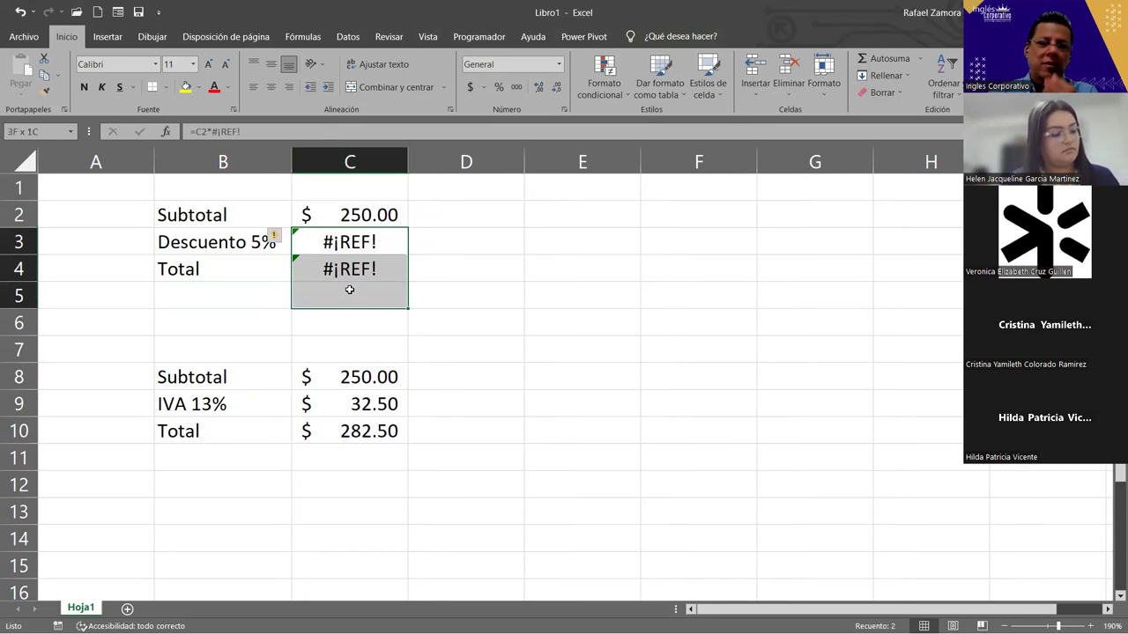
pyautogui.press('Delete')
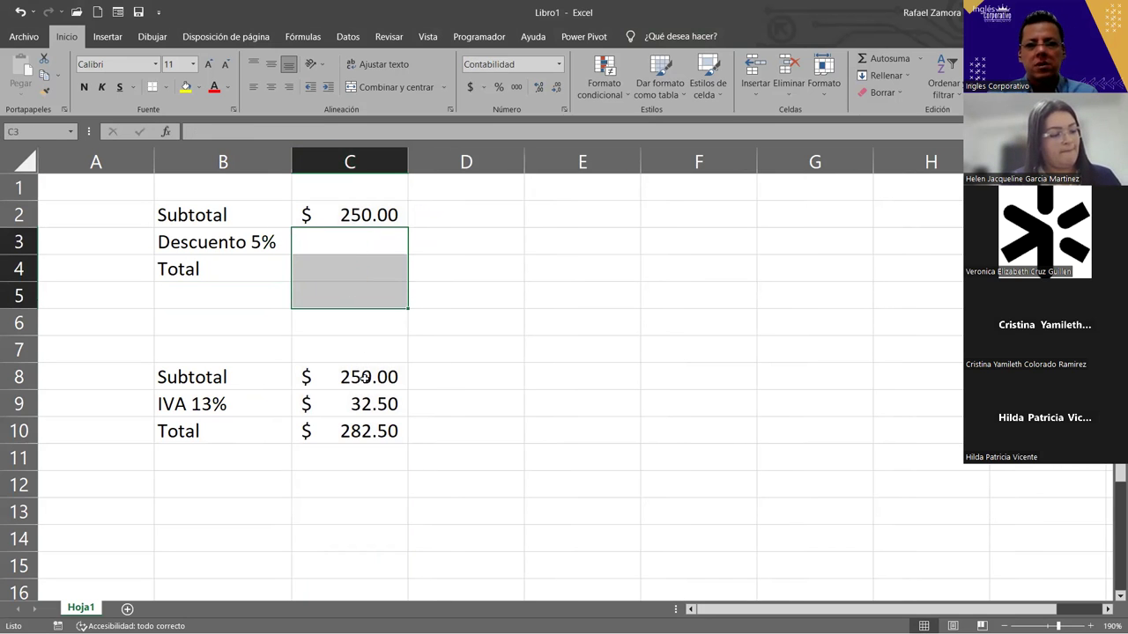
pyautogui.click(367, 378)
pyautogui.moveTo(367, 403); pyautogui.dragTo(375, 456)
pyautogui.press('Delete')
pyautogui.click(441, 448)
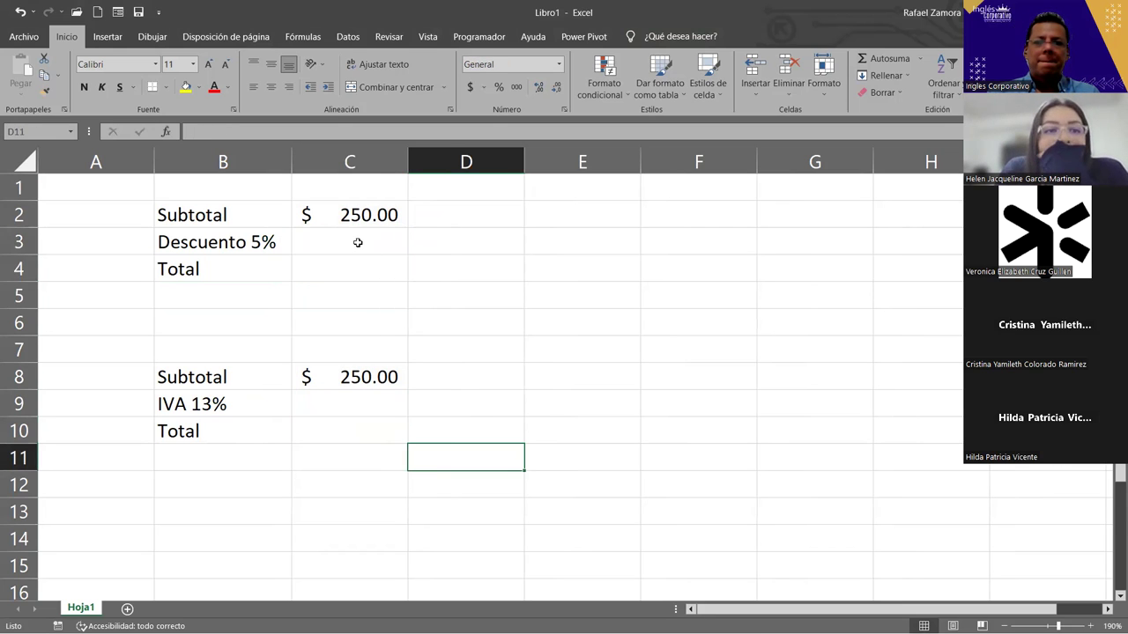
pyautogui.click(357, 242)
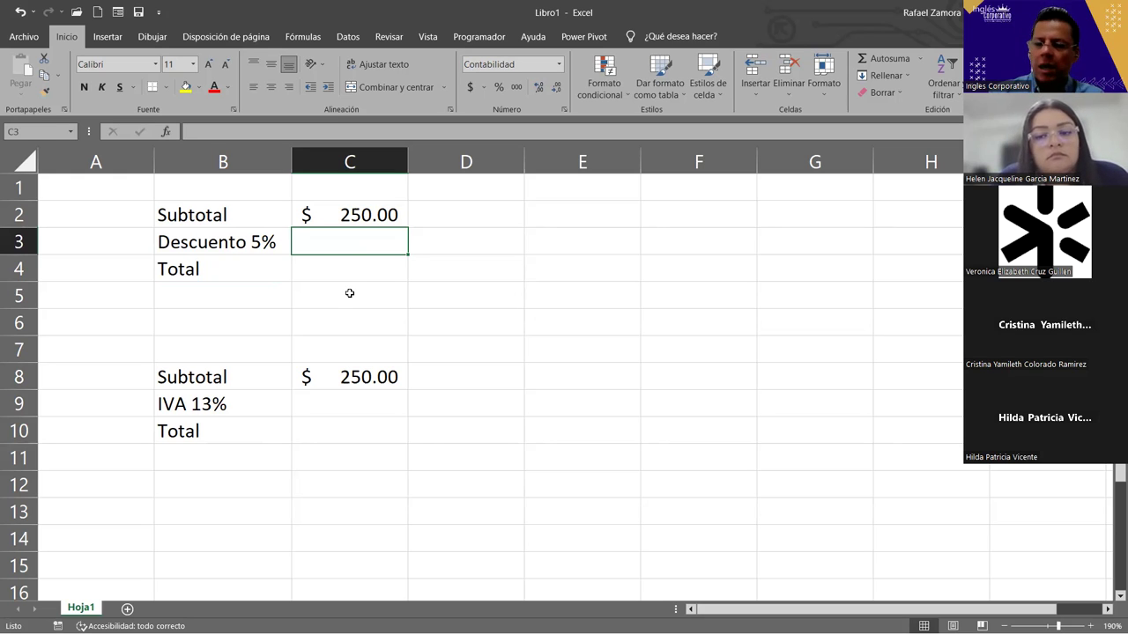
# Step: Apply All Borders to both tables, B2:C4 and B8:C10
pyautogui.moveTo(239, 219); pyautogui.dragTo(323, 266)
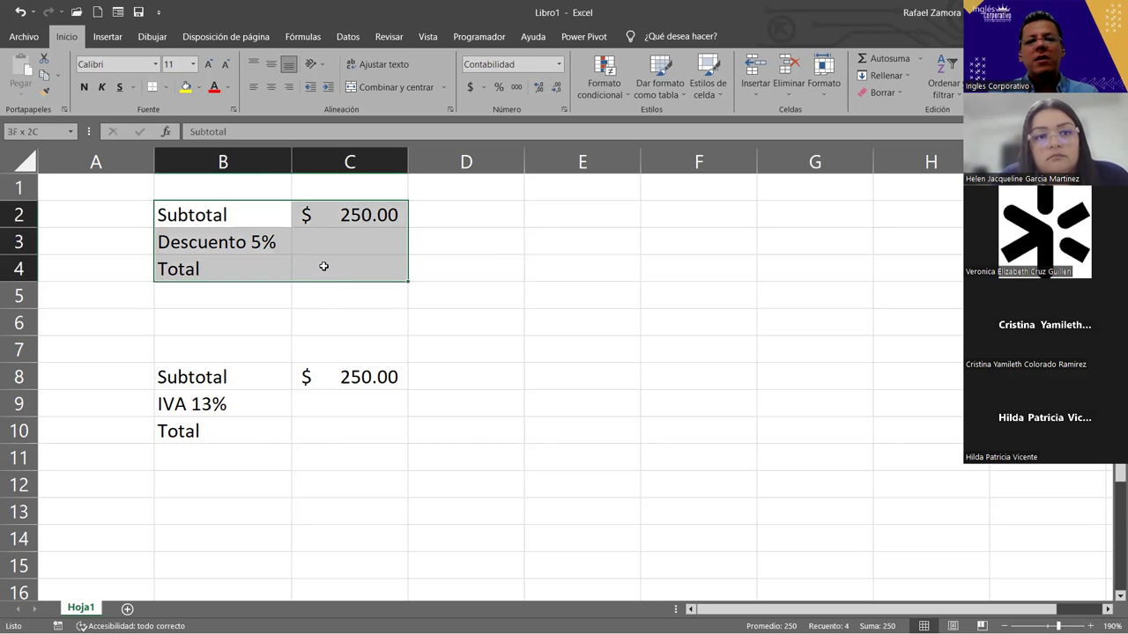
pyautogui.keyDown('ctrl'); pyautogui.moveTo(264, 377); pyautogui.dragTo(329, 421); pyautogui.keyUp('ctrl')
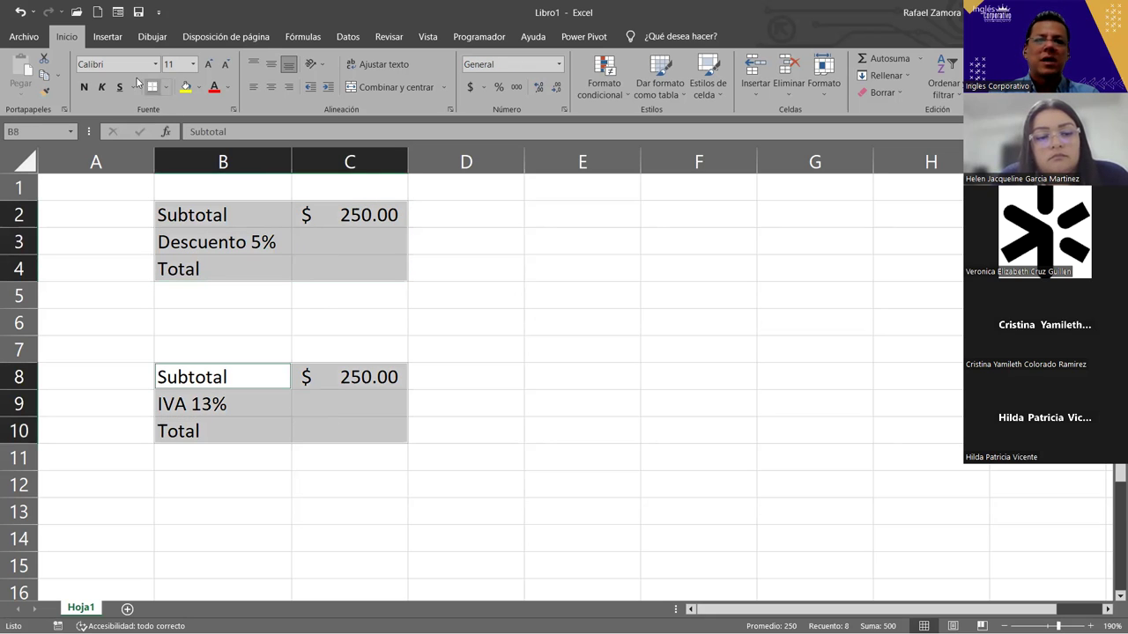
pyautogui.click(165, 87)
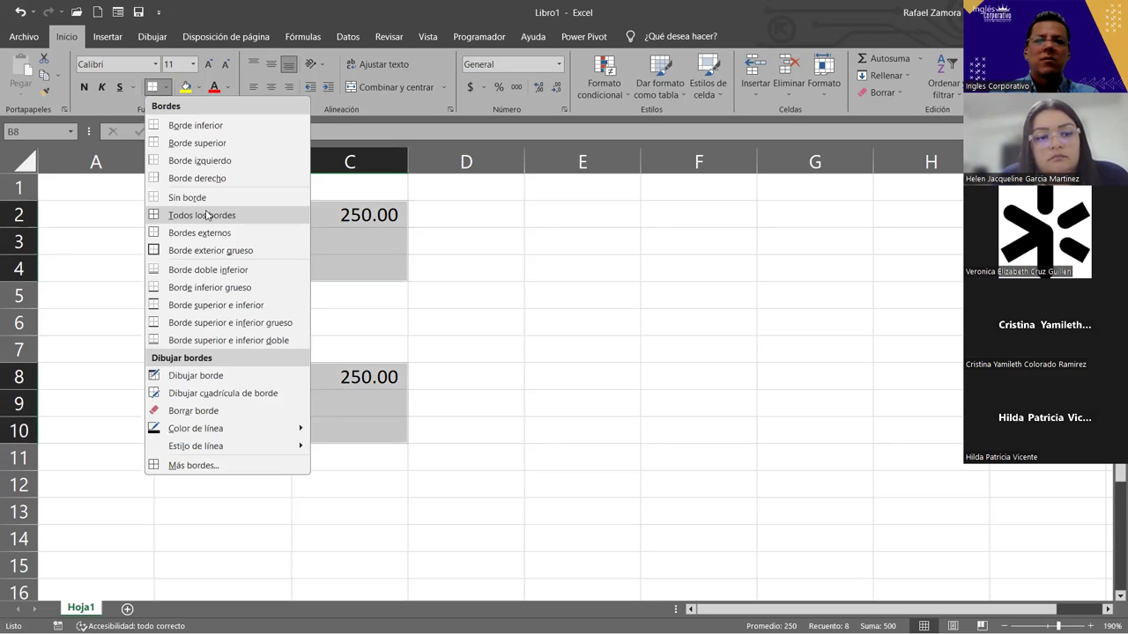
pyautogui.click(207, 215)
pyautogui.click(350, 321)
pyautogui.click(236, 251)
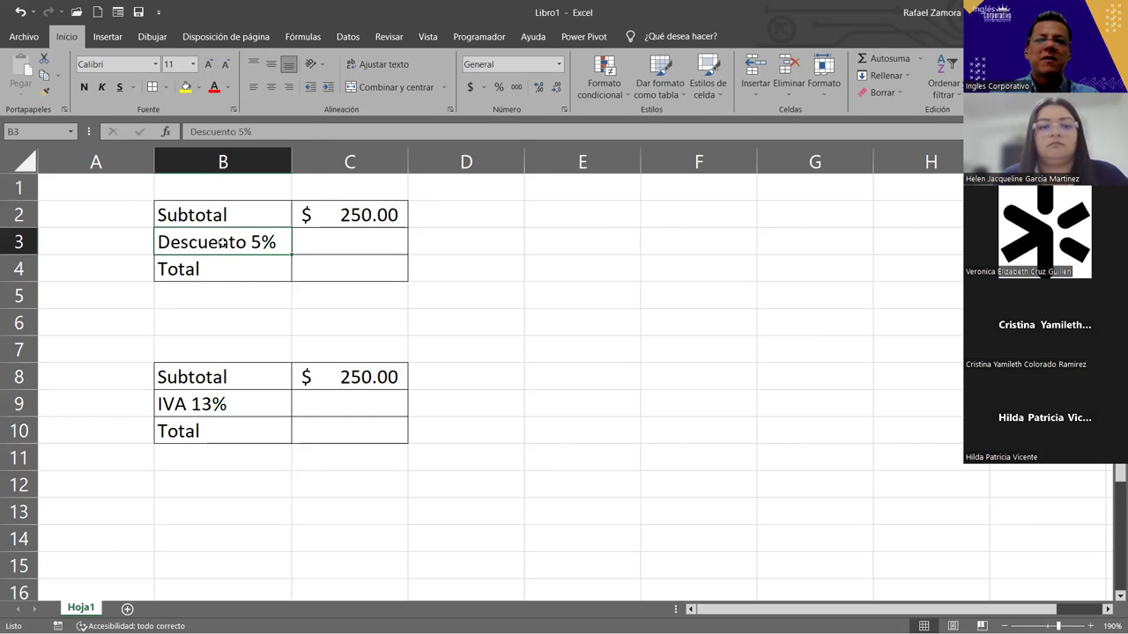
pyautogui.click(231, 402)
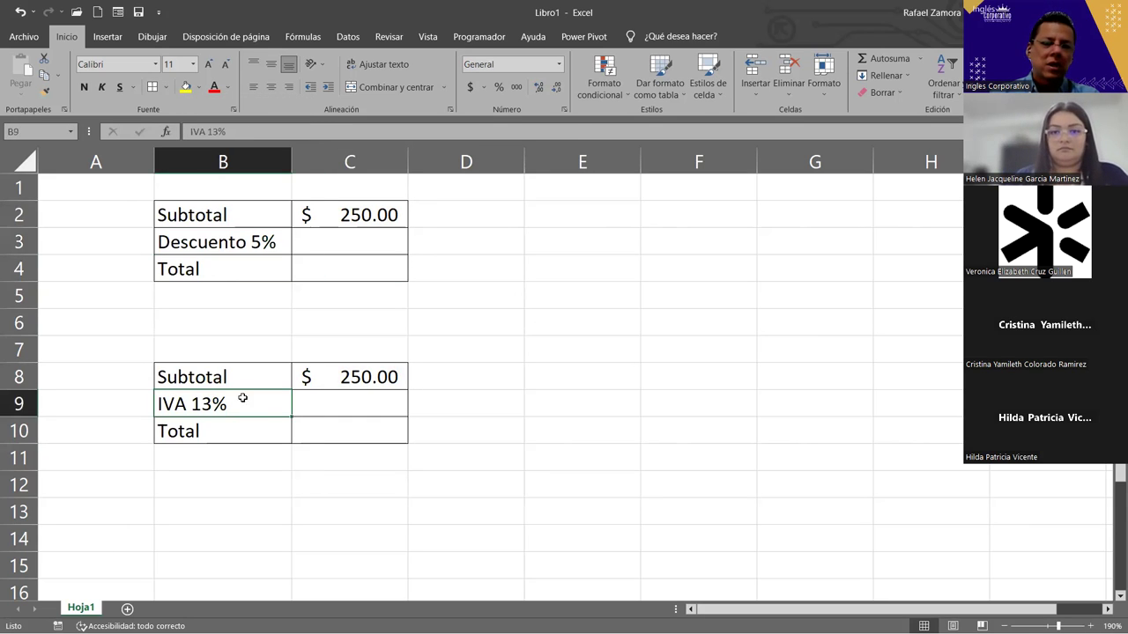
pyautogui.click(385, 232)
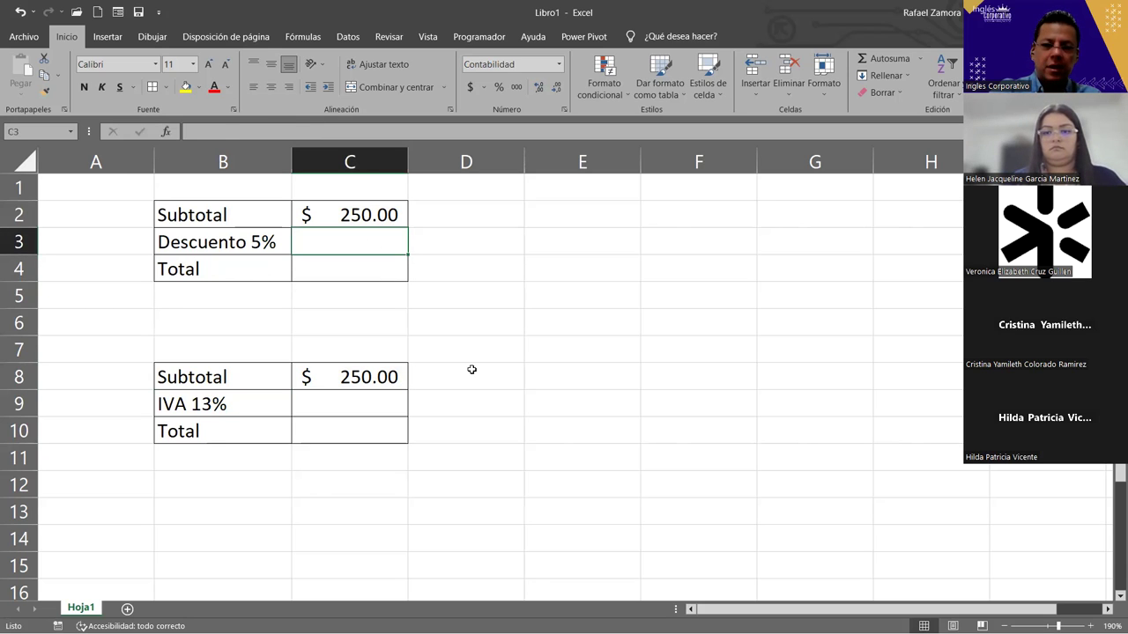
# Step: Enter the discount formula =C2*B3 in C3 and the total =C2+C3 in C4
pyautogui.write('=')
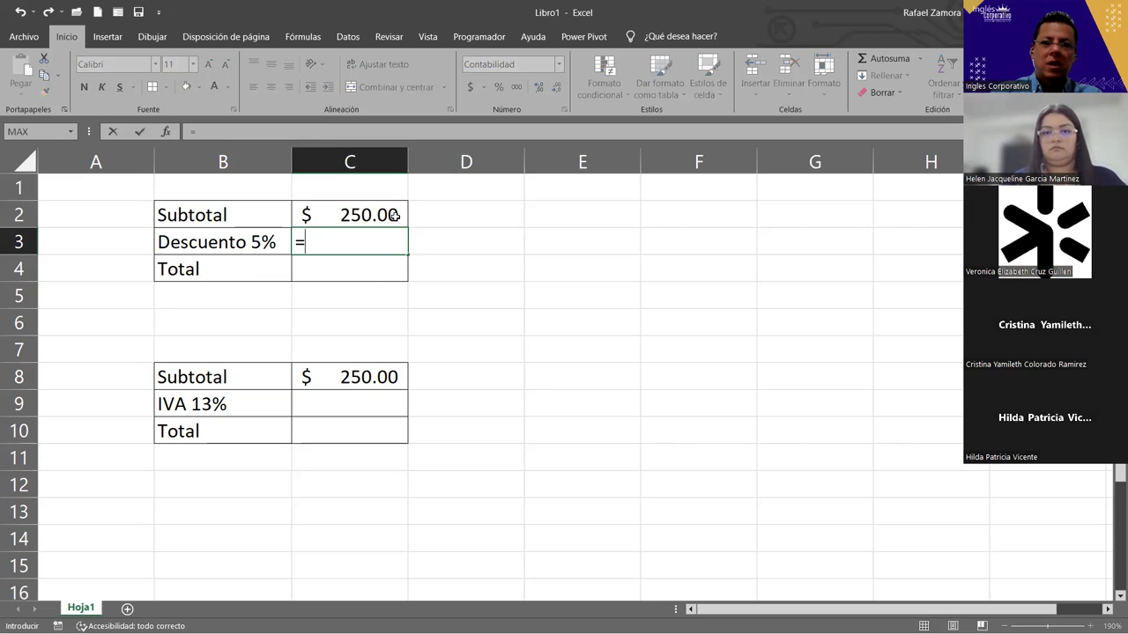
pyautogui.click(394, 215)
pyautogui.write('*')
pyautogui.click(275, 242)
pyautogui.press('Return')
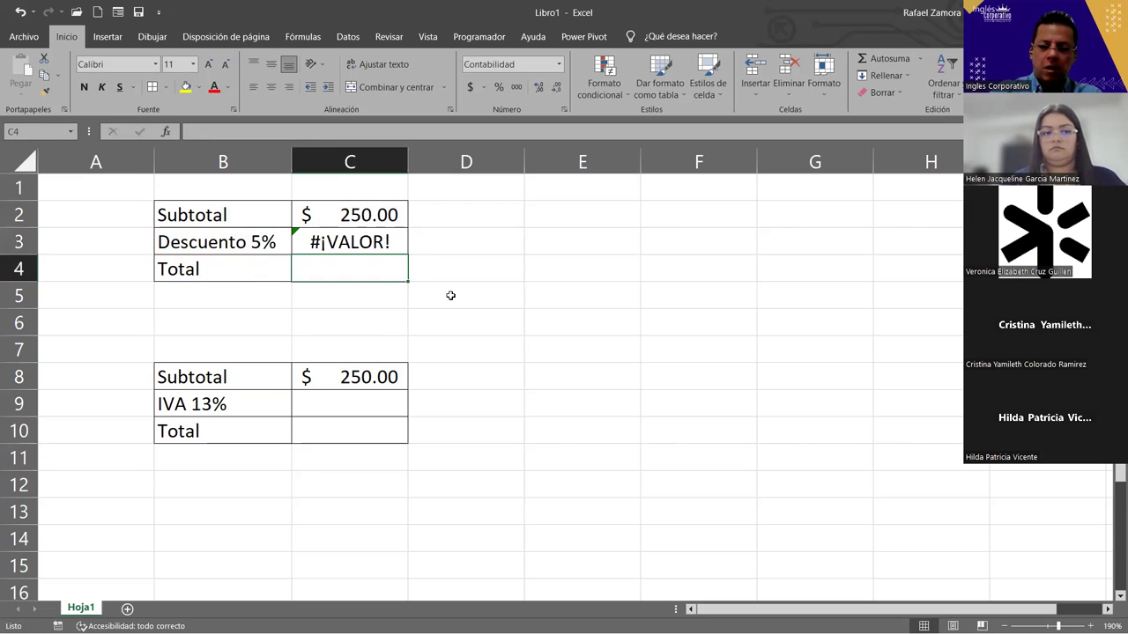
pyautogui.write('=')
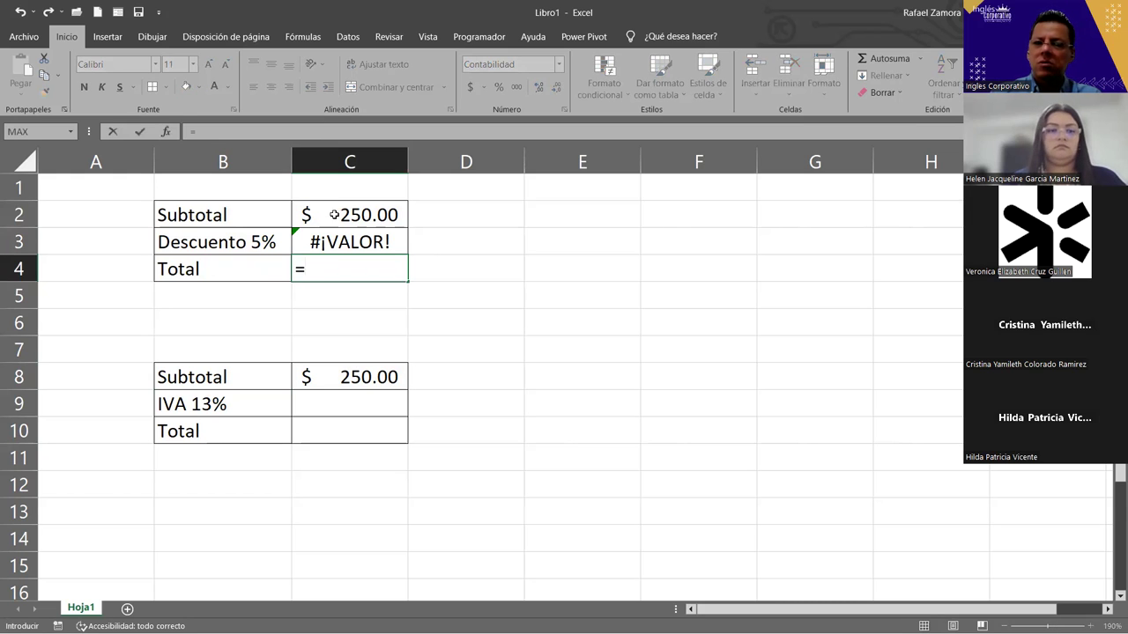
pyautogui.click(378, 215)
pyautogui.write('+')
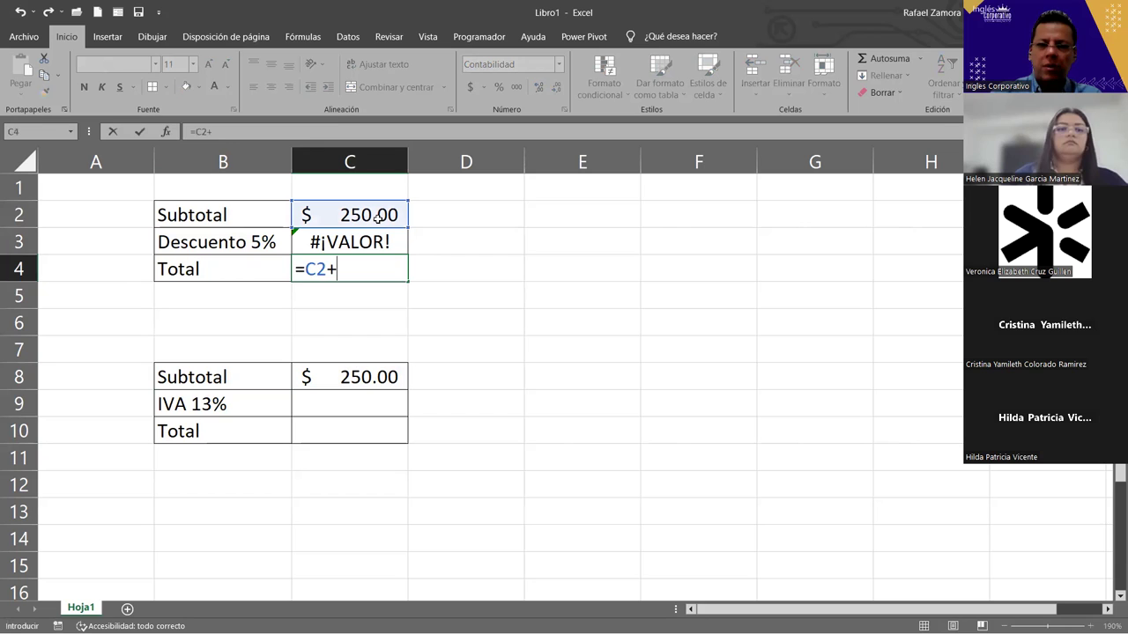
pyautogui.click(367, 242)
pyautogui.press('Return')
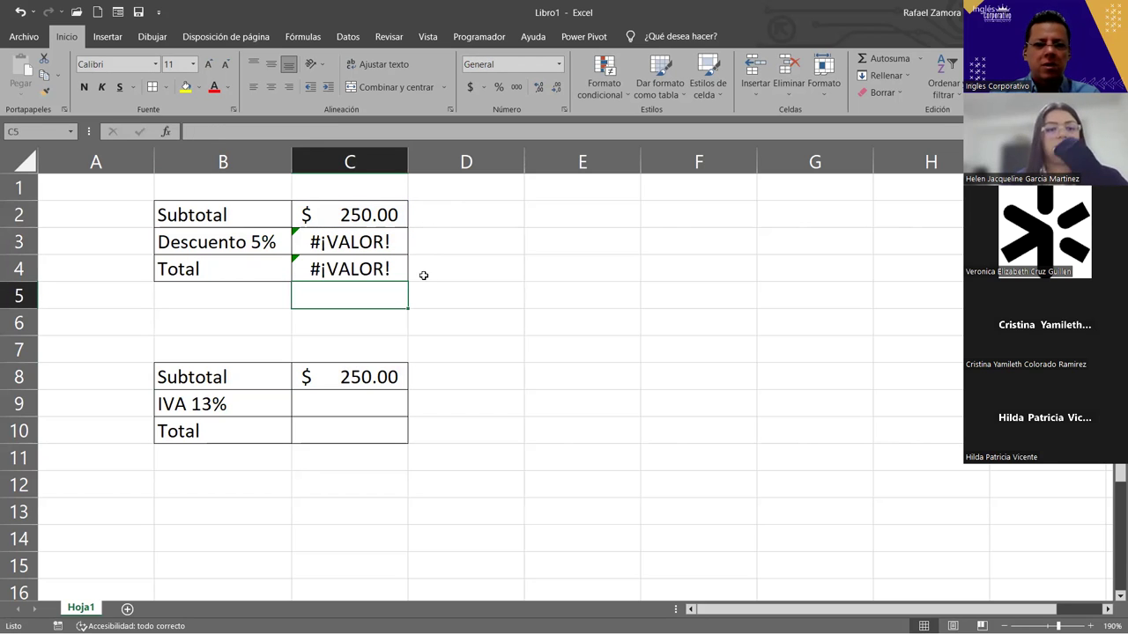
# Step: Enter the IVA formula =C8*B9 in C9 and the IVA total =C8+C9 in C10
pyautogui.click(354, 405)
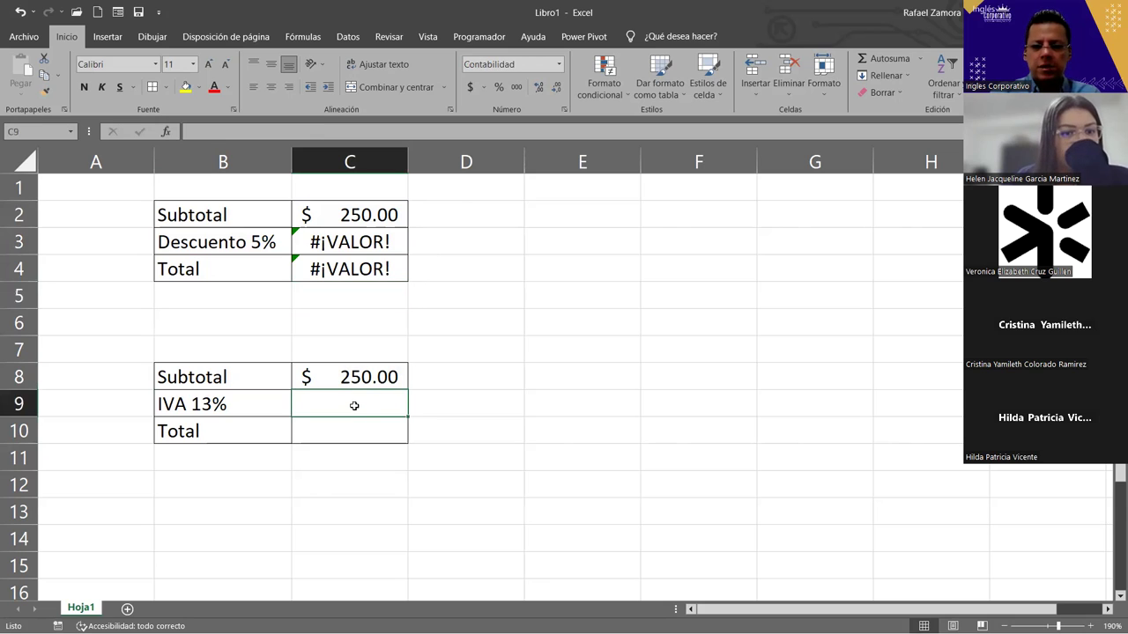
pyautogui.write('=')
pyautogui.click(355, 377)
pyautogui.write('*')
pyautogui.click(265, 395)
pyautogui.write('*')
pyautogui.press('BackSpace')
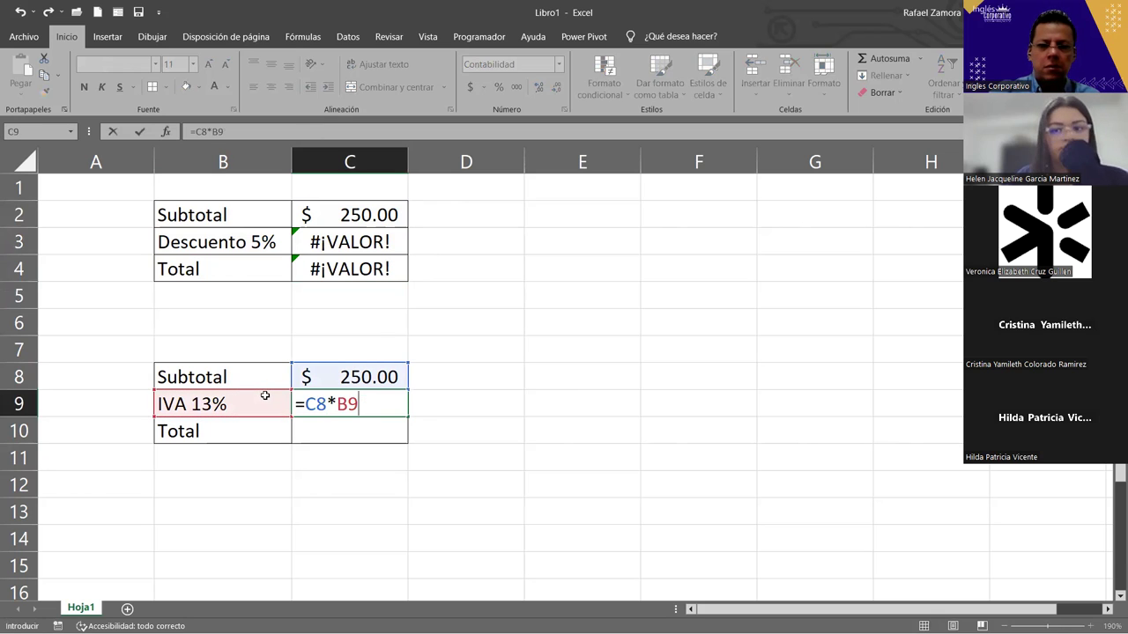
pyautogui.press('Return')
pyautogui.write('=')
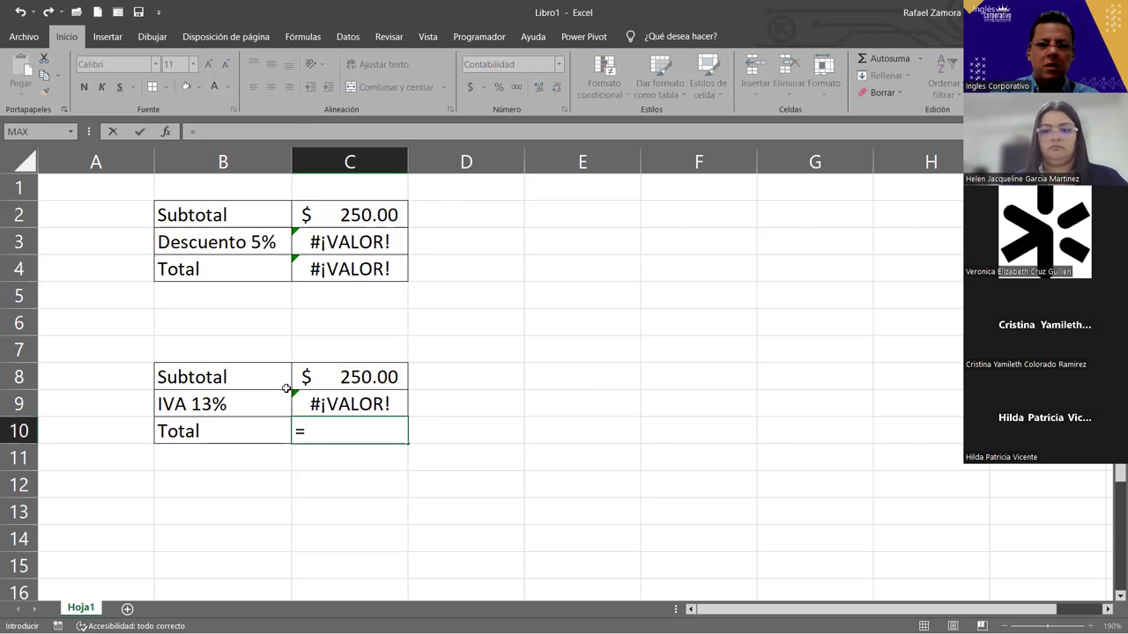
pyautogui.click(359, 270)
pyautogui.click(381, 379)
pyautogui.write('+')
pyautogui.click(377, 402)
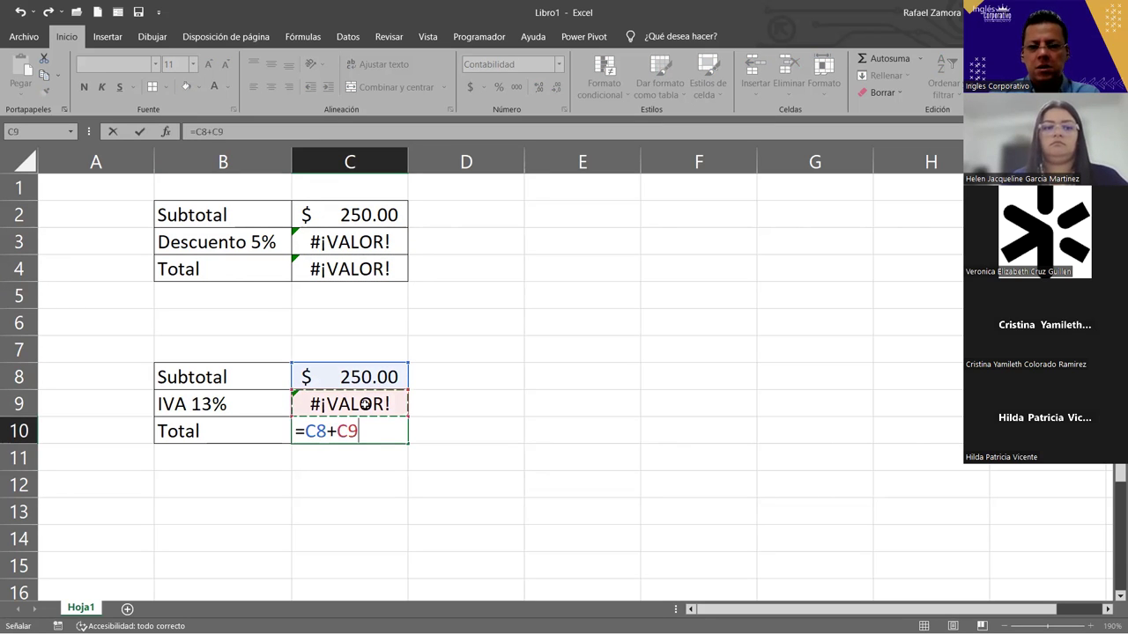
pyautogui.press('Return')
# Step: Change the discount total formula in C4 to subtract: =C2-C3
pyautogui.doubleClick(385, 268)
pyautogui.click(339, 269)
pyautogui.press('BackSpace')
pyautogui.write('-')
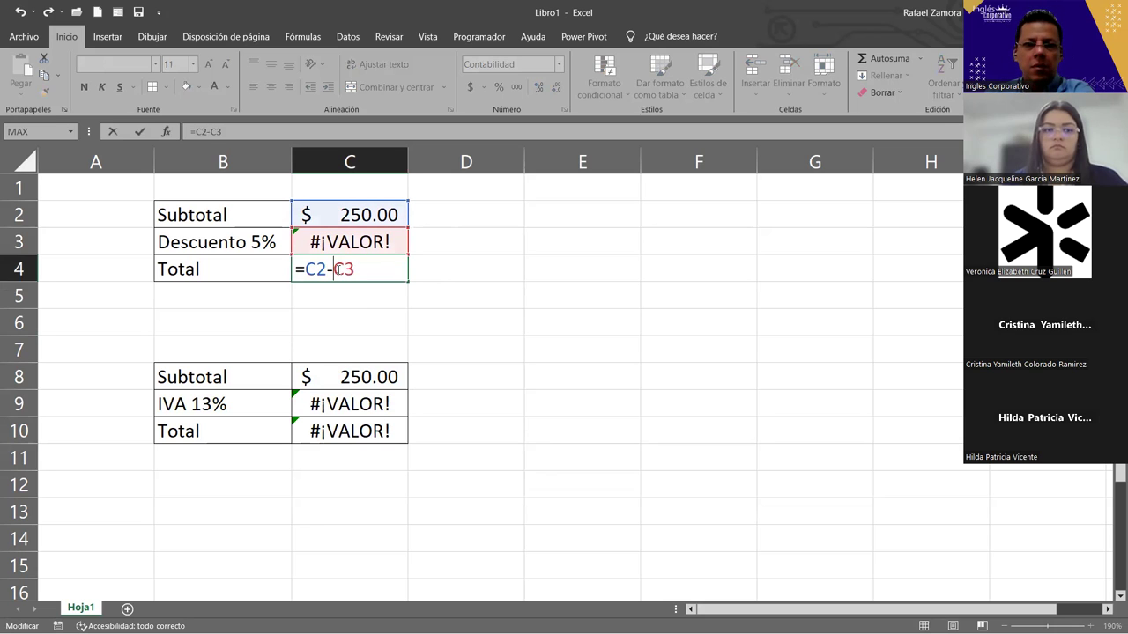
pyautogui.press('Return')
pyautogui.click(527, 428)
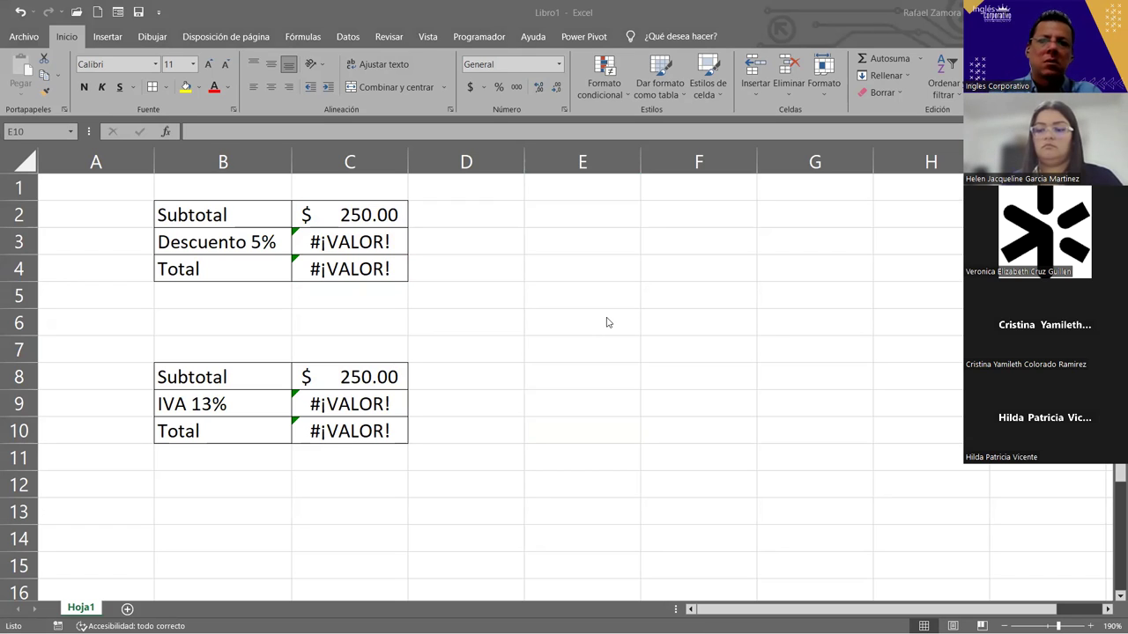
# Step: Inspect the =C2*B3 discount formula and its text label Descuento 5% causing #¡VALOR!
pyautogui.hotkey('alt', 'Tab')
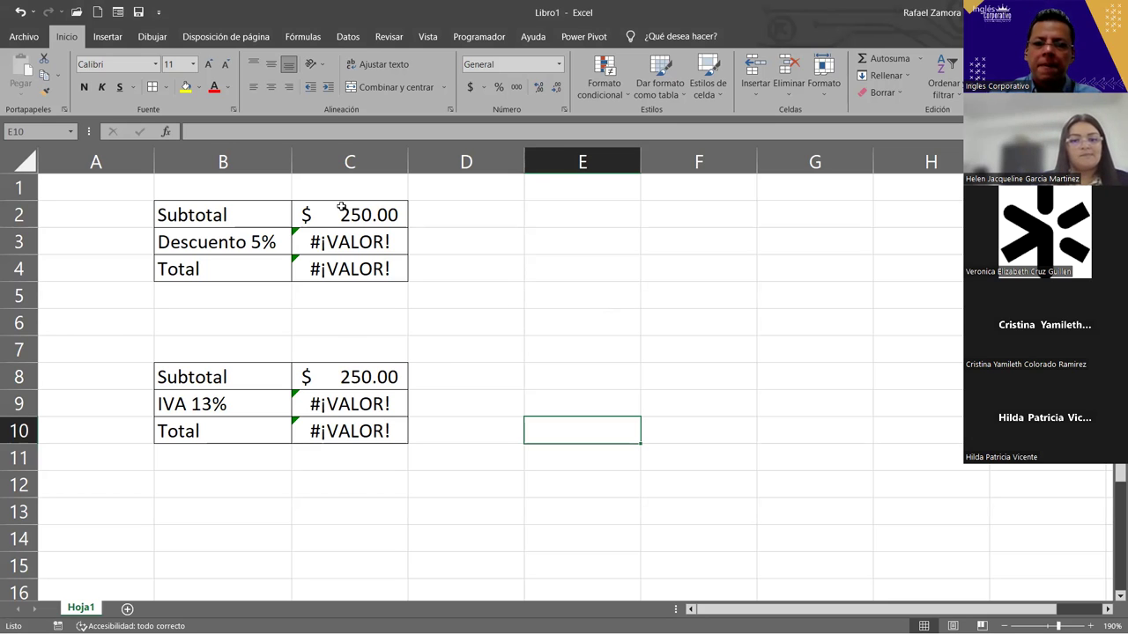
pyautogui.click(388, 236)
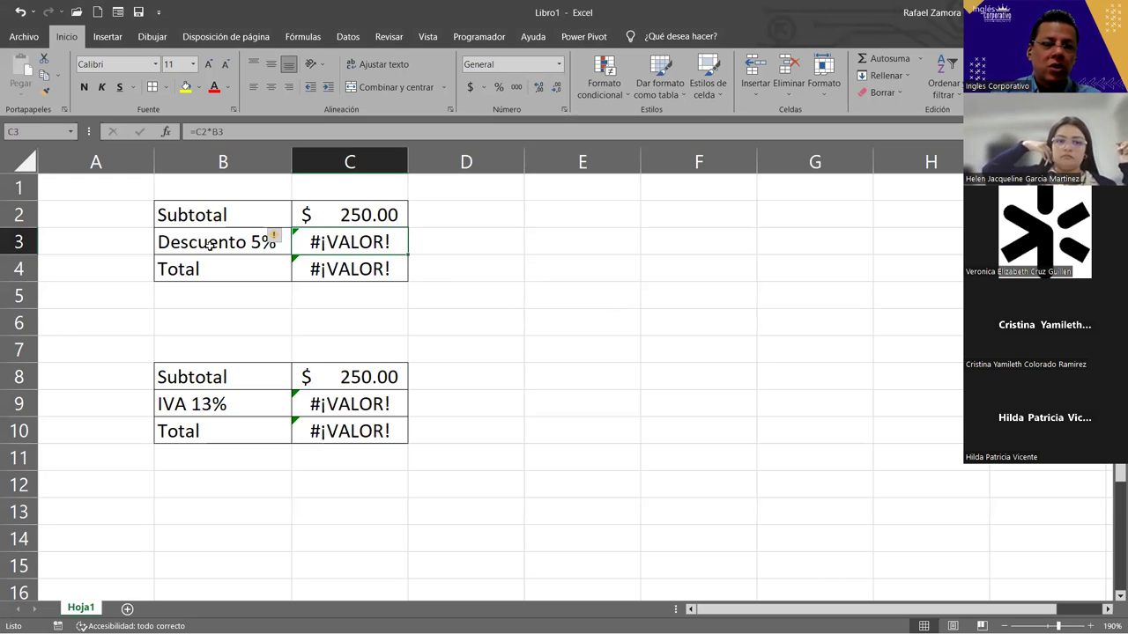
pyautogui.click(258, 240)
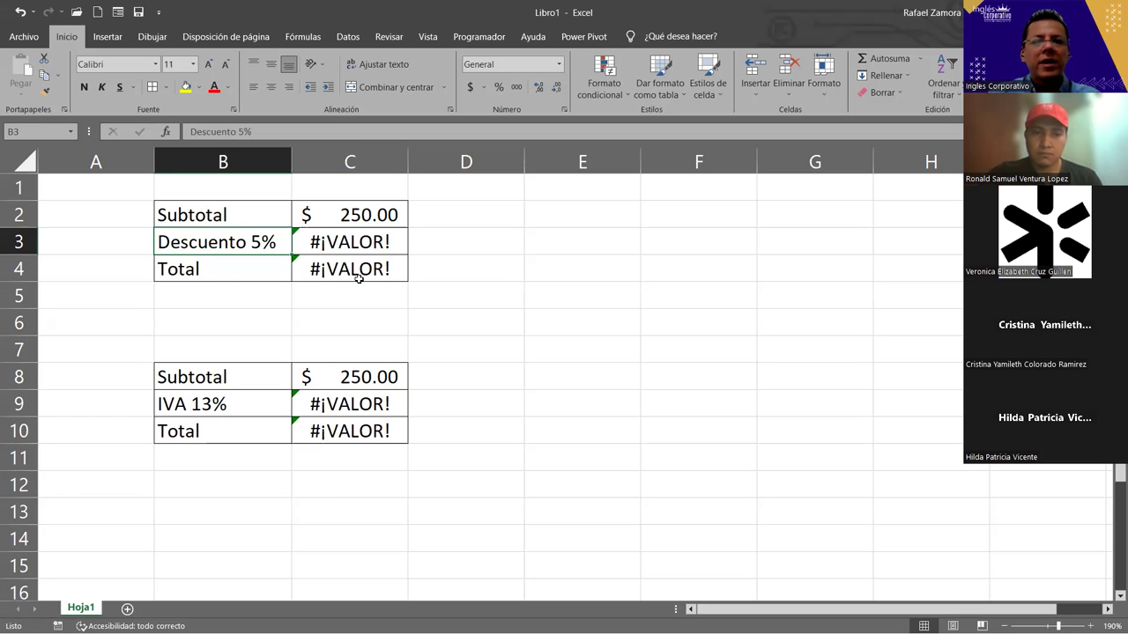
# Step: Give B3 the custom number format "Descuento" 0% instead of General
pyautogui.click(246, 214)
pyautogui.click(264, 242)
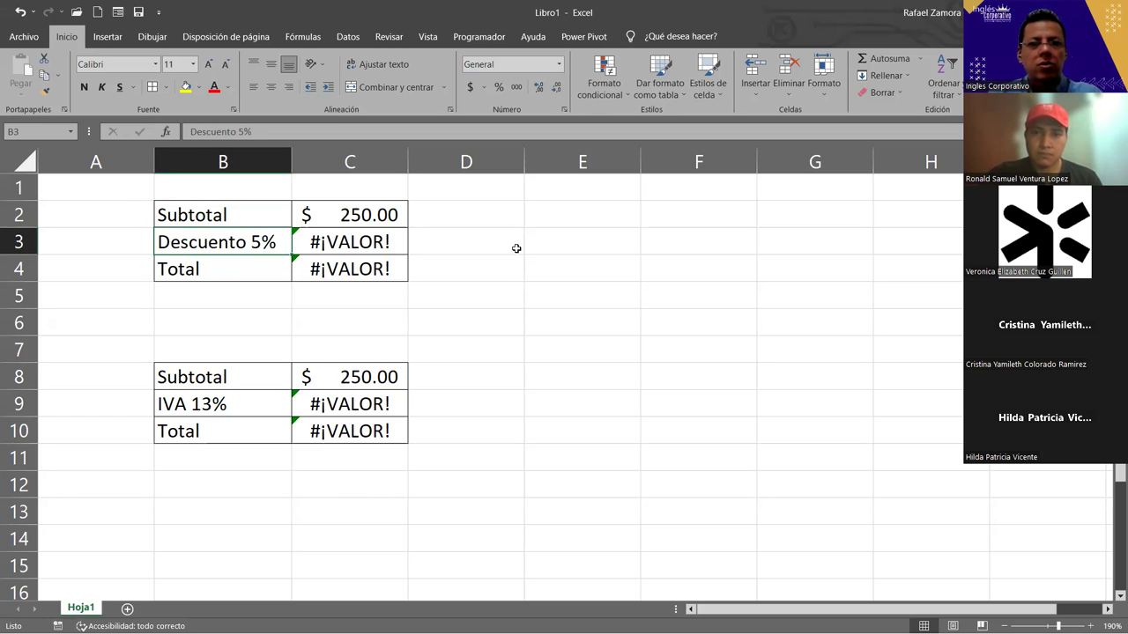
pyautogui.hotkey('ctrl', '1')
pyautogui.click(359, 225)
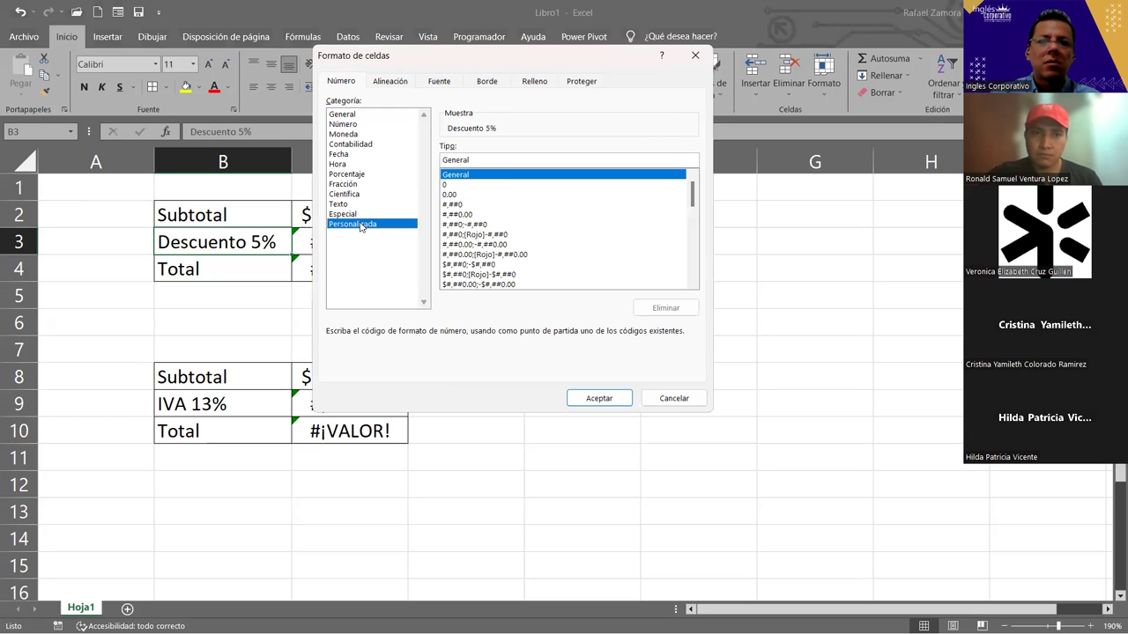
pyautogui.moveTo(498, 161); pyautogui.dragTo(296, 176)
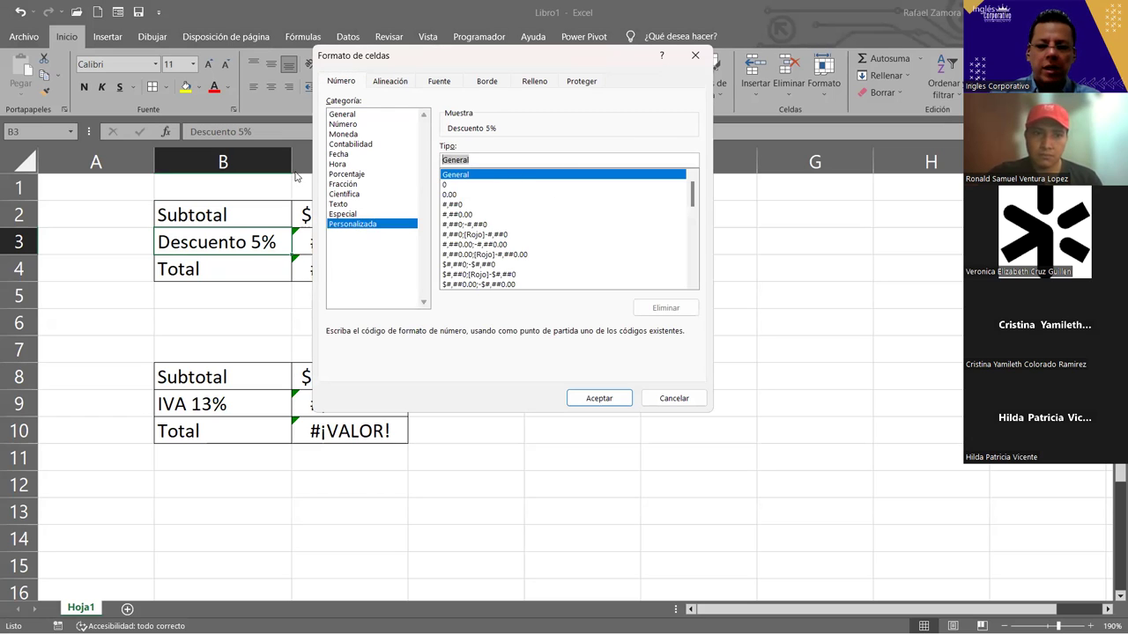
pyautogui.press('BackSpace')
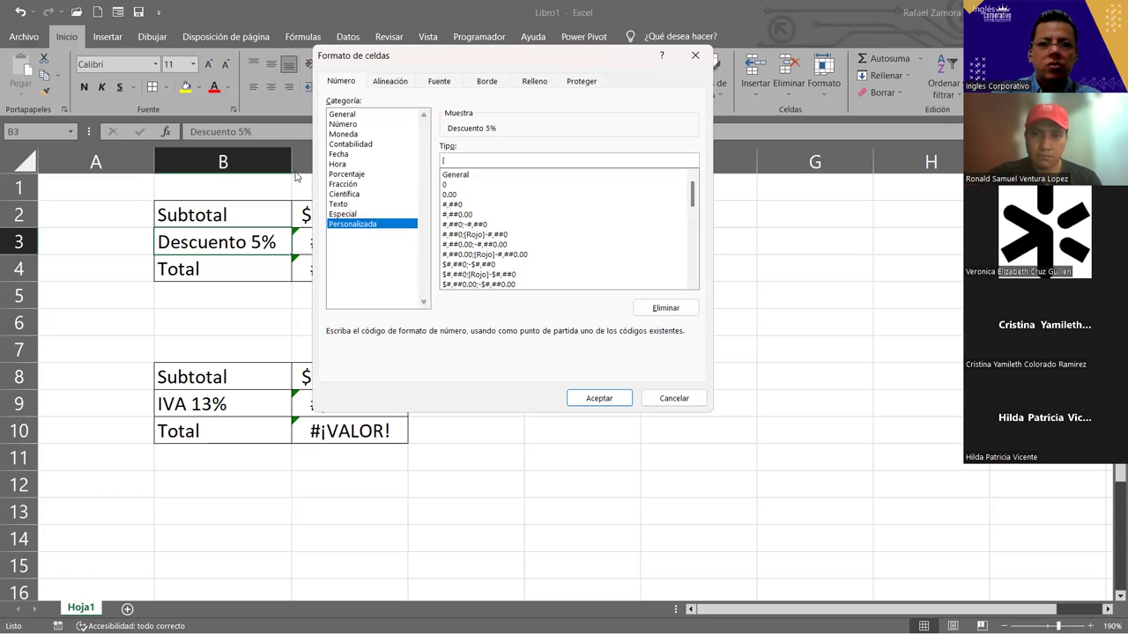
pyautogui.write('[')
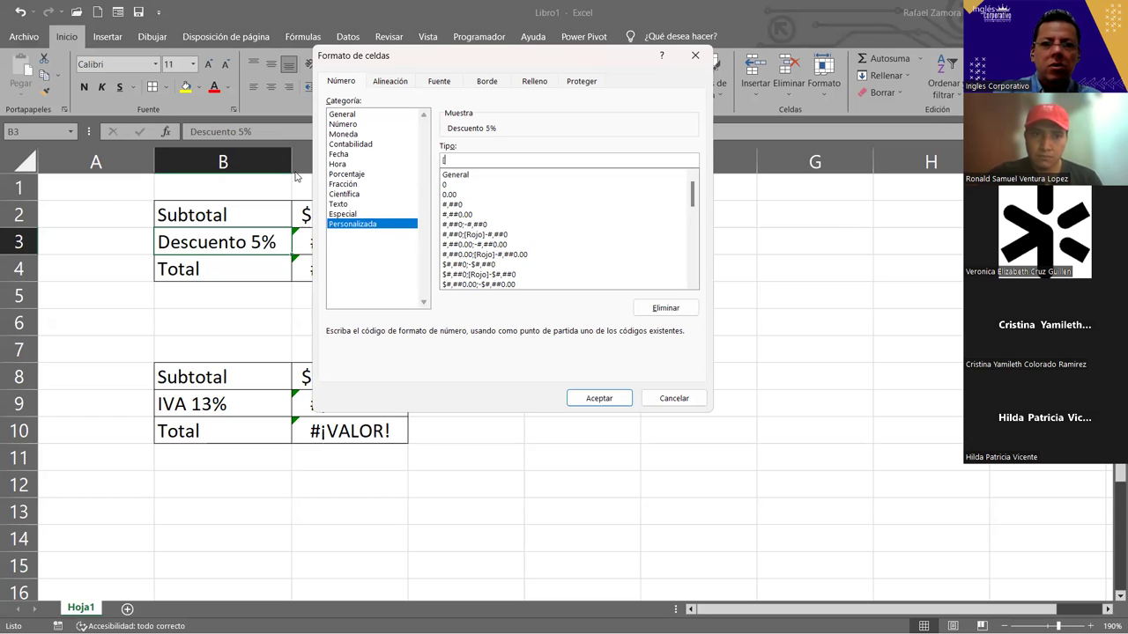
pyautogui.press('BackSpace')
pyautogui.write('"')
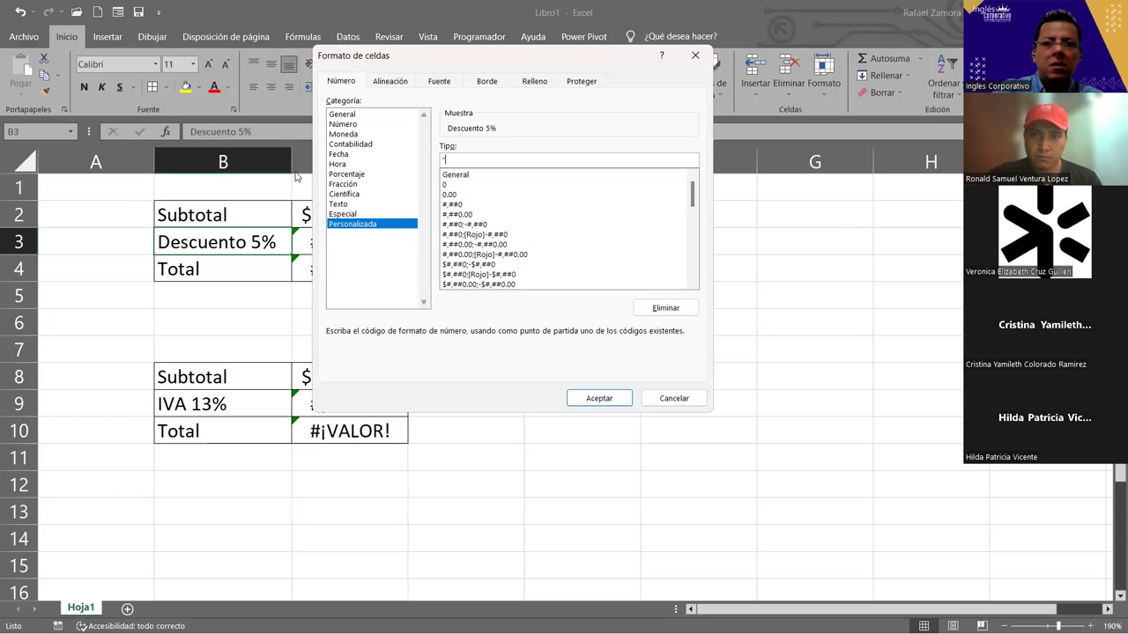
pyautogui.write('Descuento" 0')
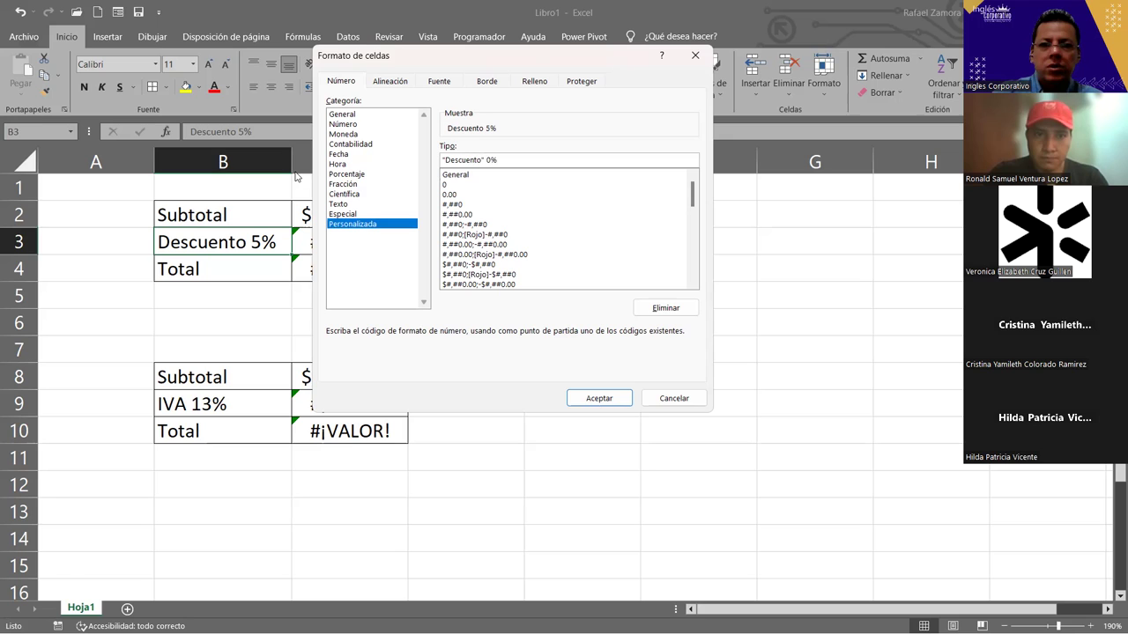
pyautogui.press('Return')
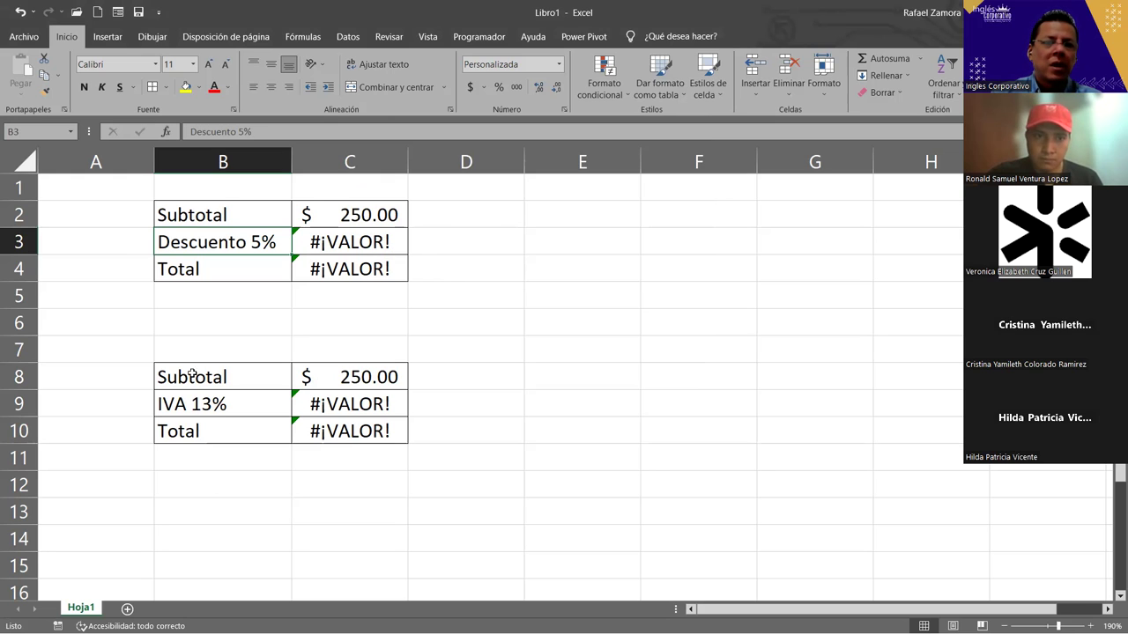
# Step: Enter 5% in B3, left-align it, and give C3 the accounting format
pyautogui.write('5%')
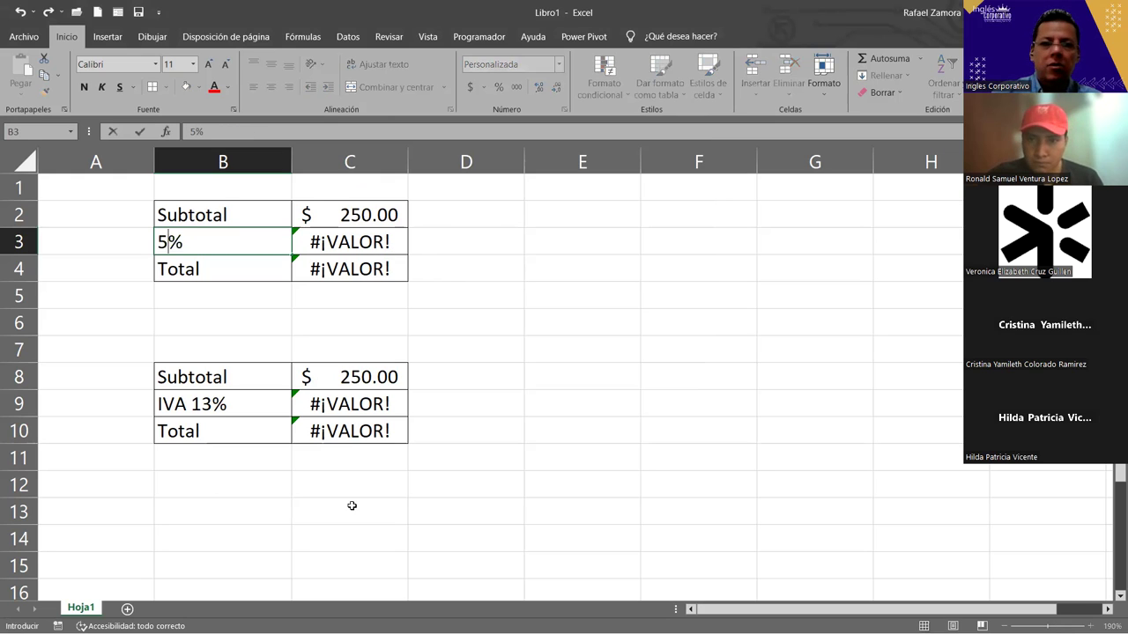
pyautogui.press('Return')
pyautogui.click(258, 242)
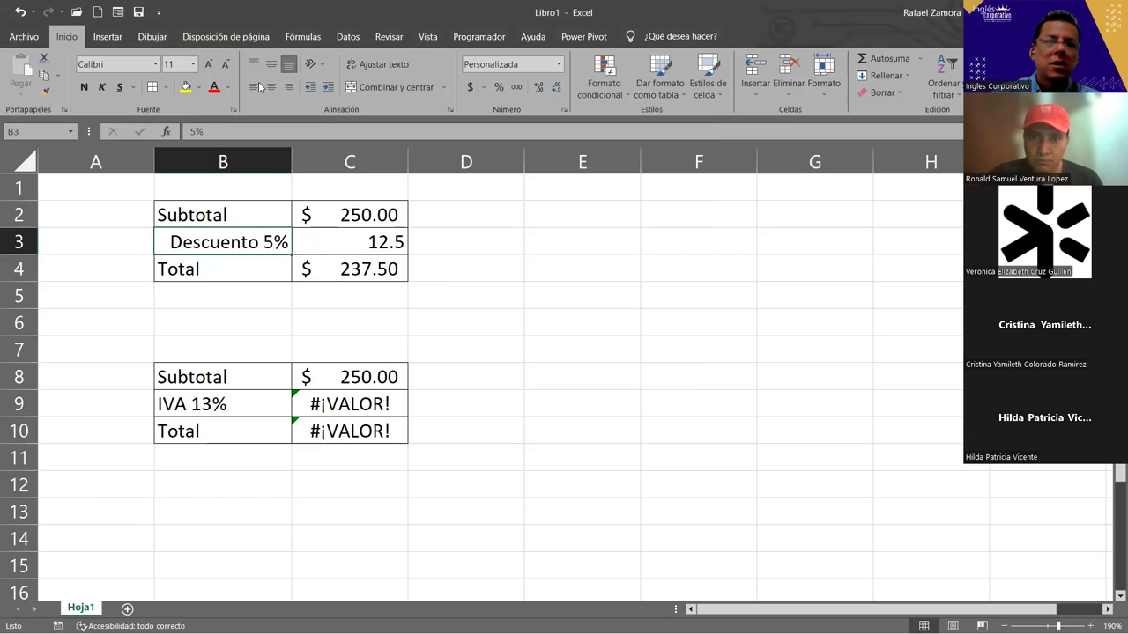
pyautogui.click(253, 87)
pyautogui.click(362, 246)
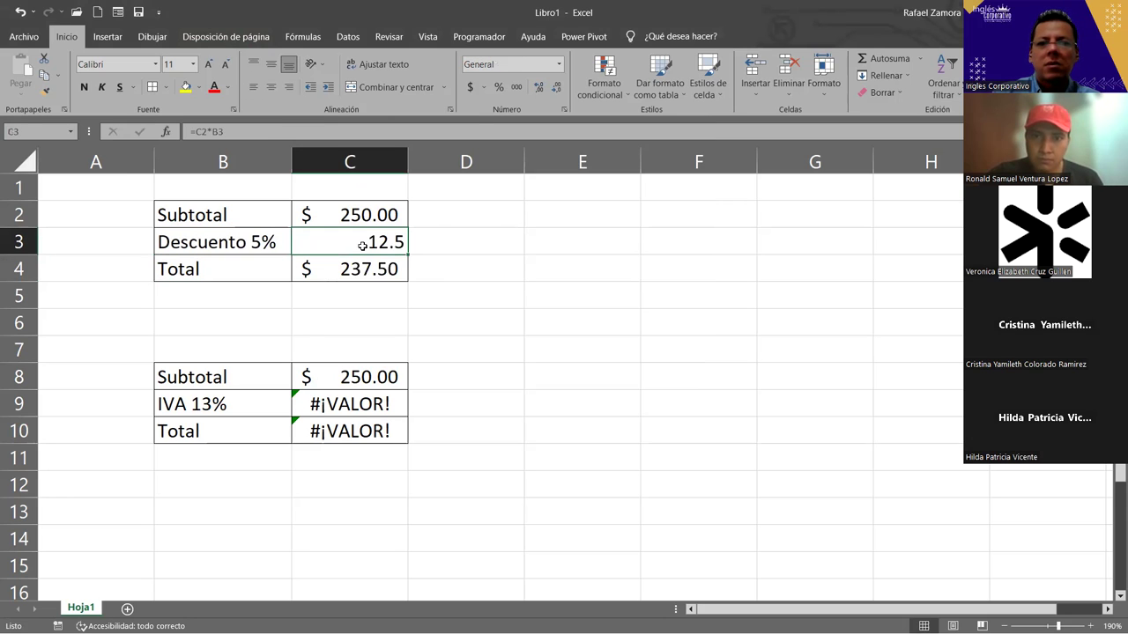
pyautogui.click(470, 88)
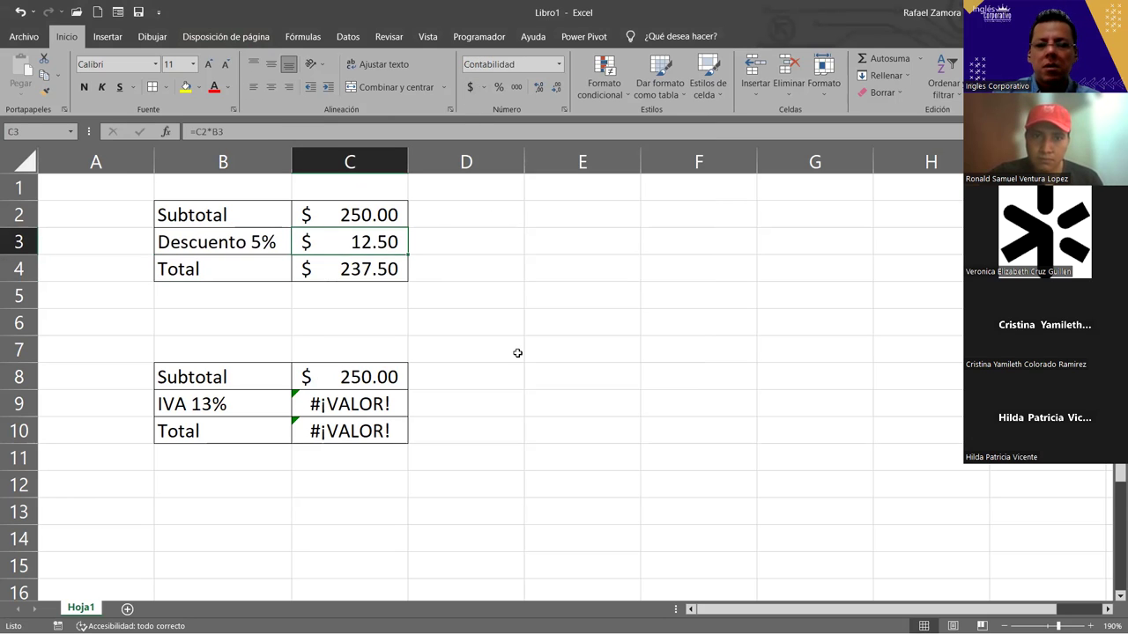
# Step: Try discount rates 6%, 8%, 10% and 6% in B3, checking the resulting discount and total
pyautogui.click(517, 353)
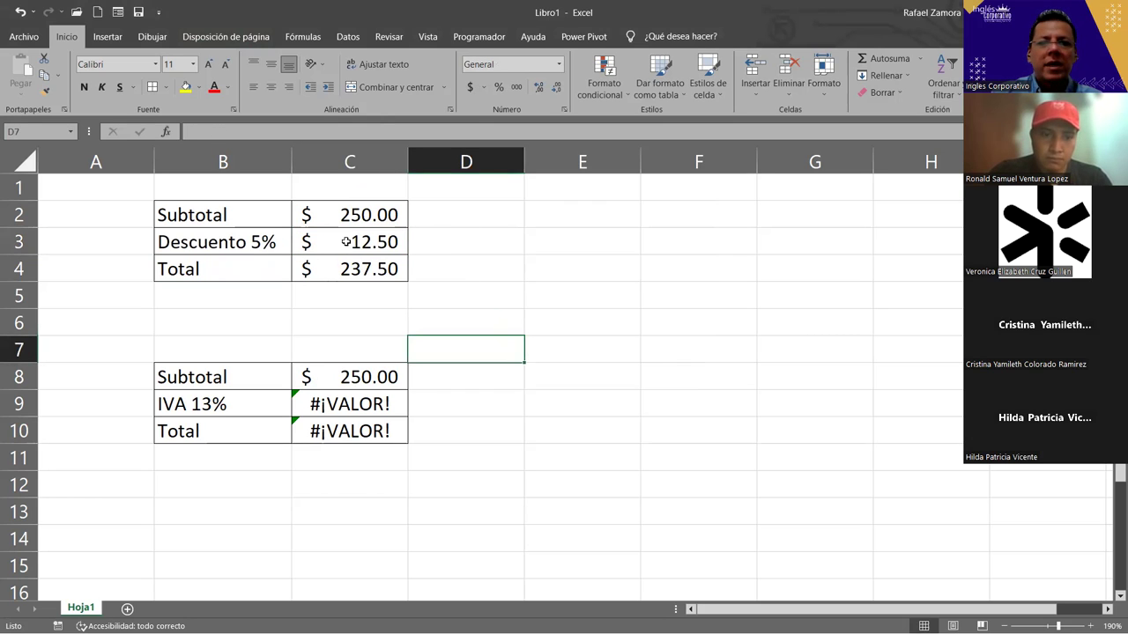
pyautogui.click(260, 241)
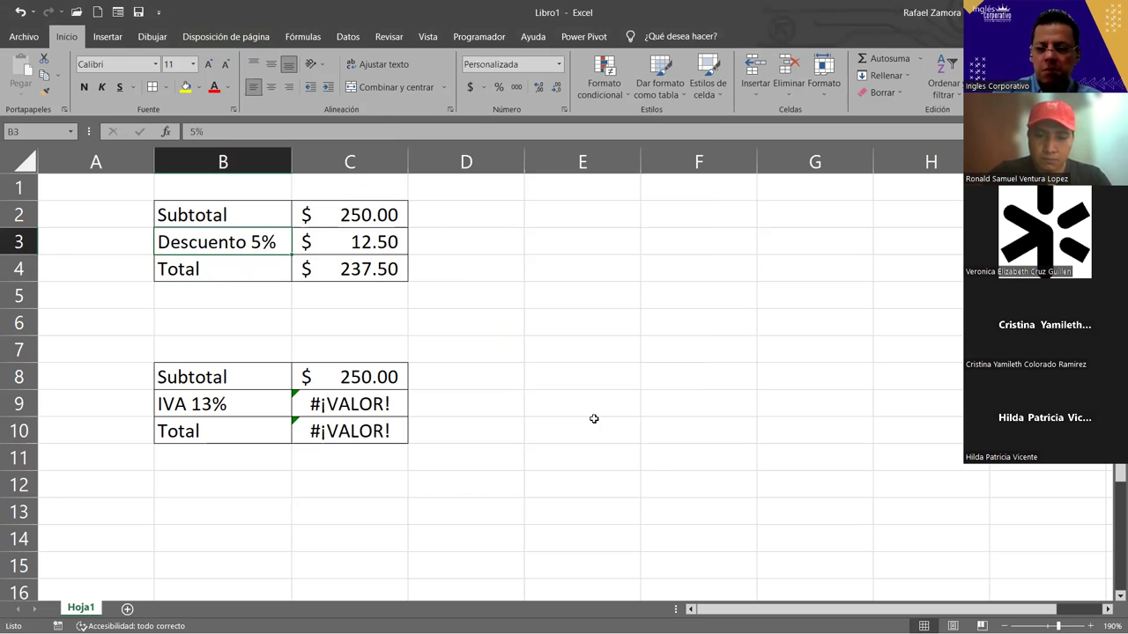
pyautogui.write('6')
pyautogui.press('Return')
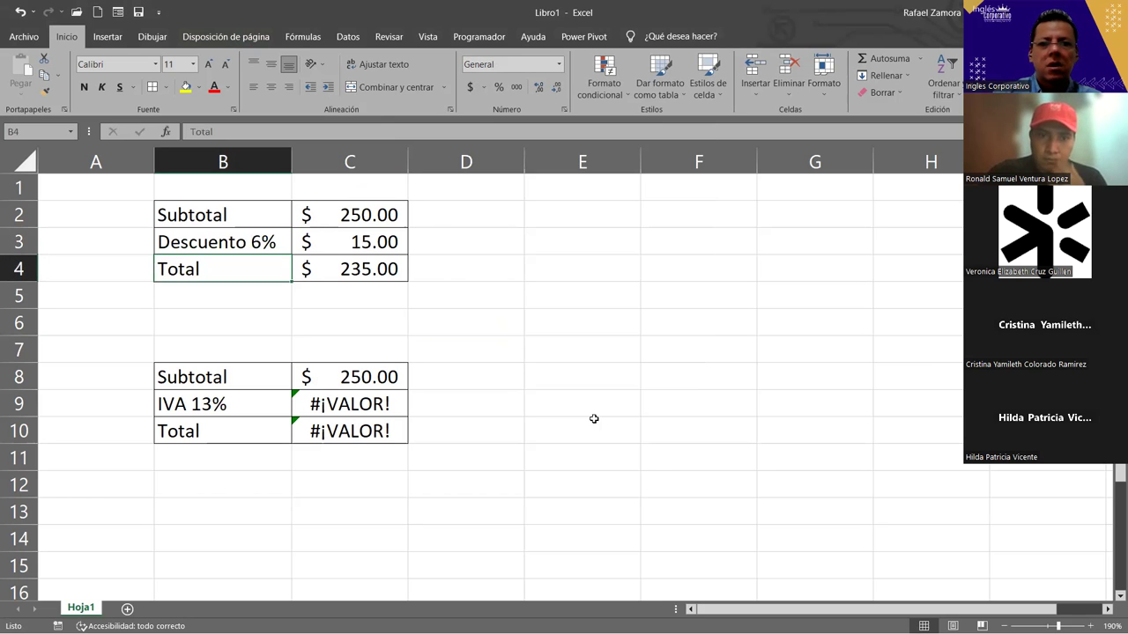
pyautogui.click(229, 242)
pyautogui.write('8')
pyautogui.hotkey('ctrl', 'Return')
pyautogui.write('10')
pyautogui.hotkey('ctrl', 'Return')
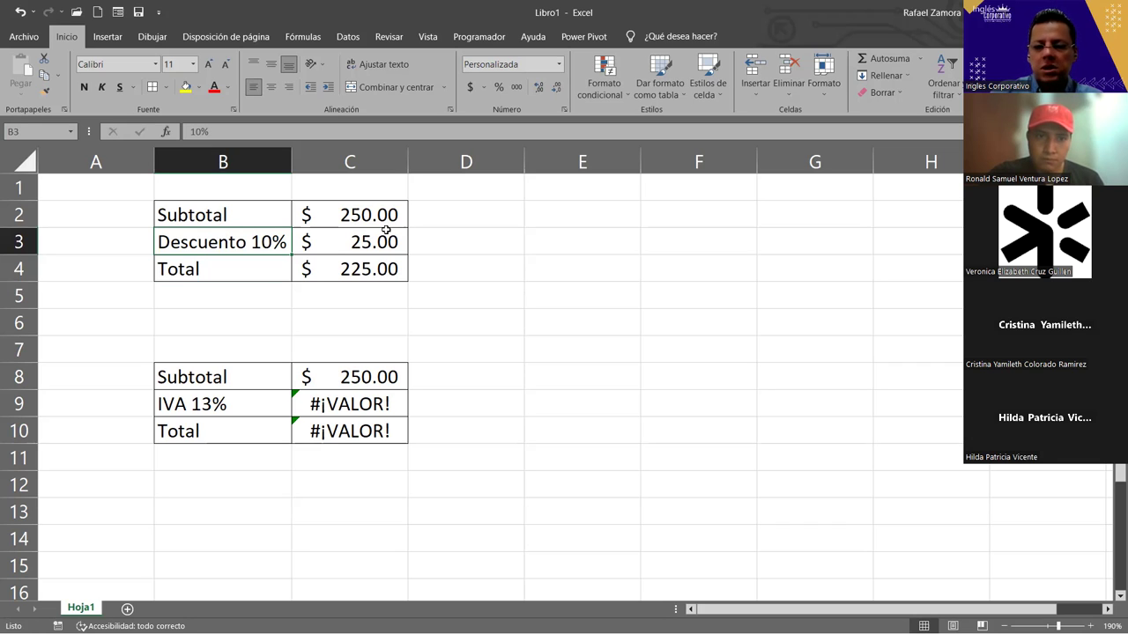
pyautogui.write('6')
pyautogui.hotkey('ctrl', 'Return')
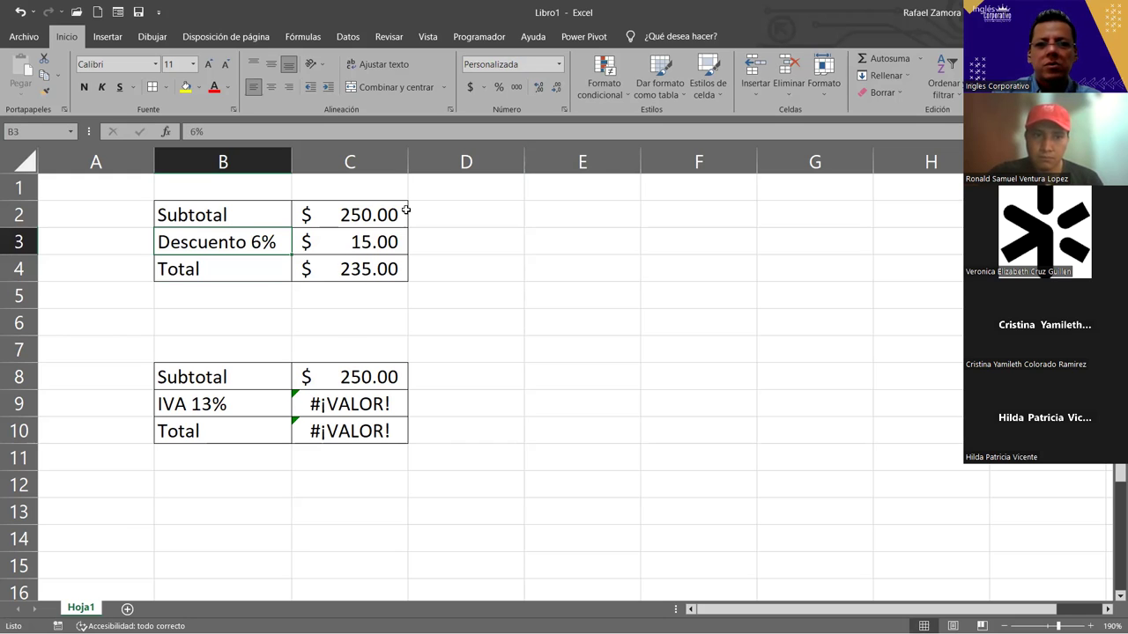
pyautogui.click(254, 221)
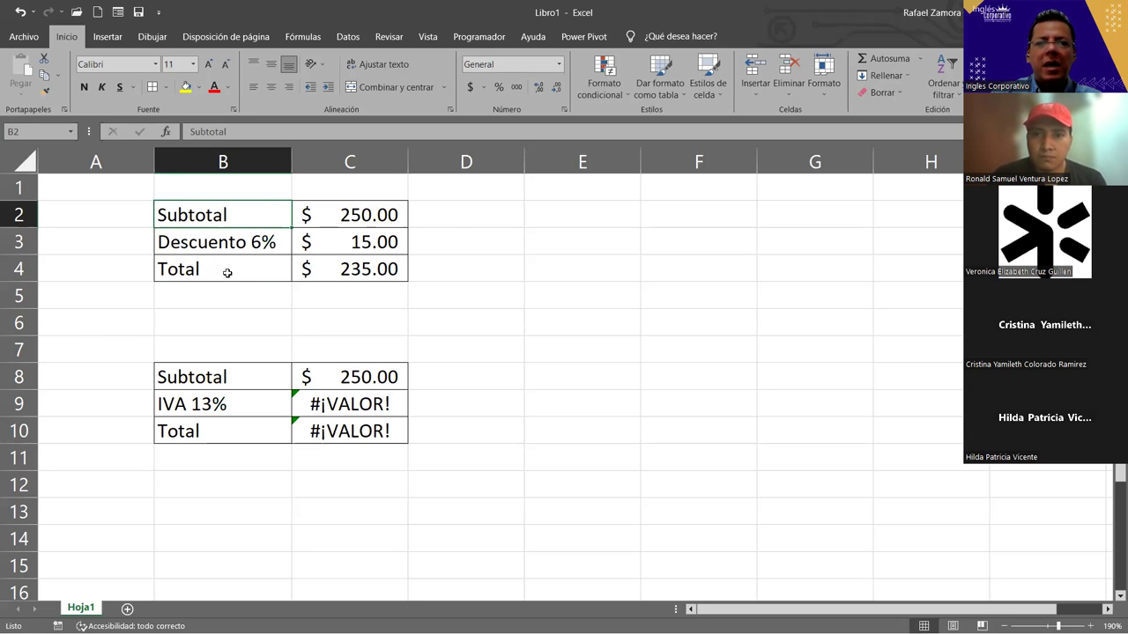
pyautogui.click(243, 241)
pyautogui.write('5')
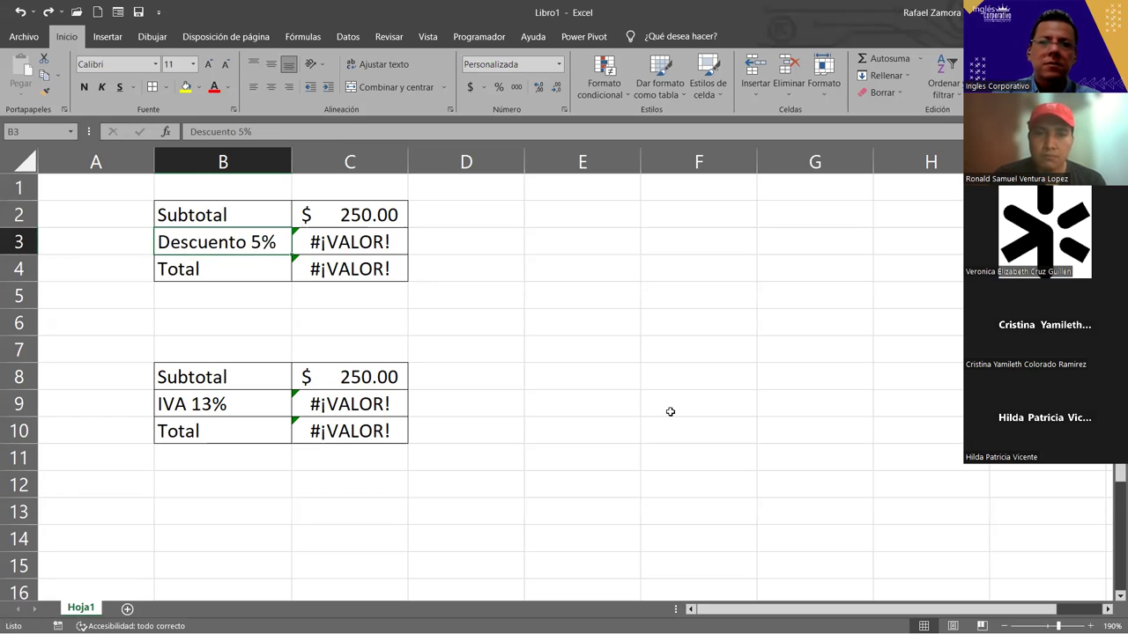
# Step: Open Format Cells for B3, browsing Número, Moneda and Contabilidad before reaching Personalizada
pyautogui.click(582, 297)
pyautogui.click(225, 241)
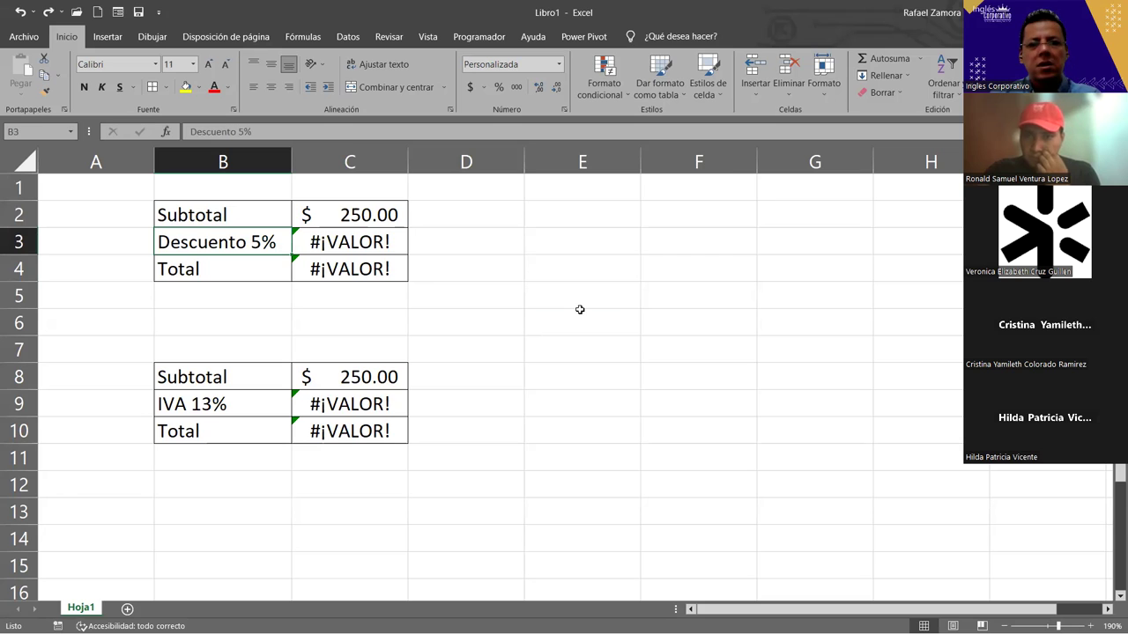
pyautogui.hotkey('ctrl', '1')
pyautogui.click(319, 125)
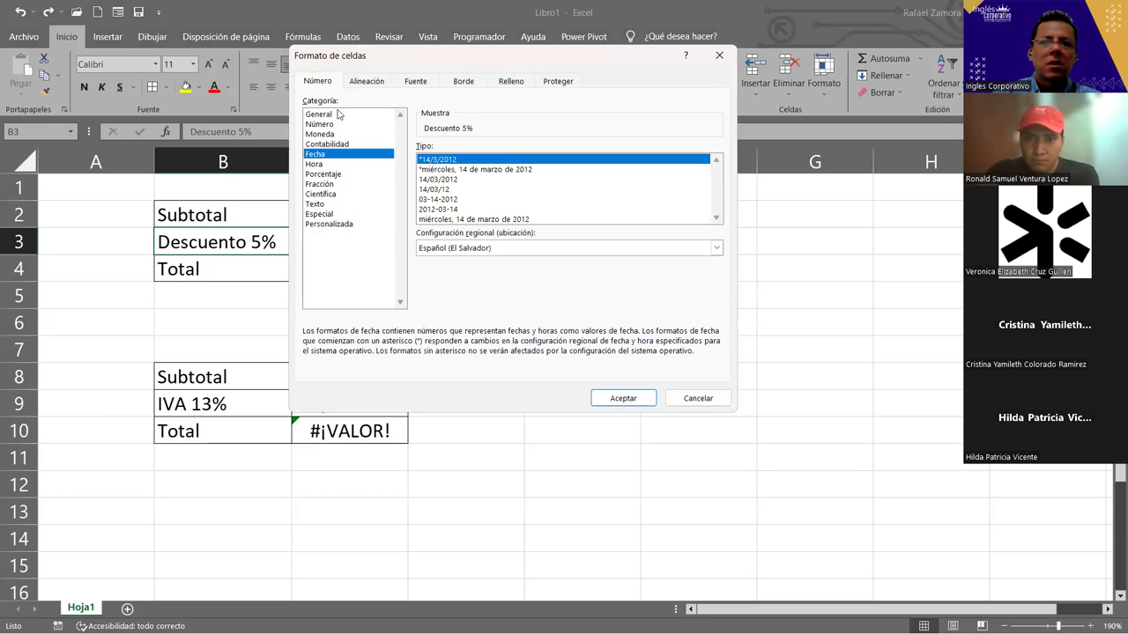
pyautogui.click(333, 134)
pyautogui.click(333, 143)
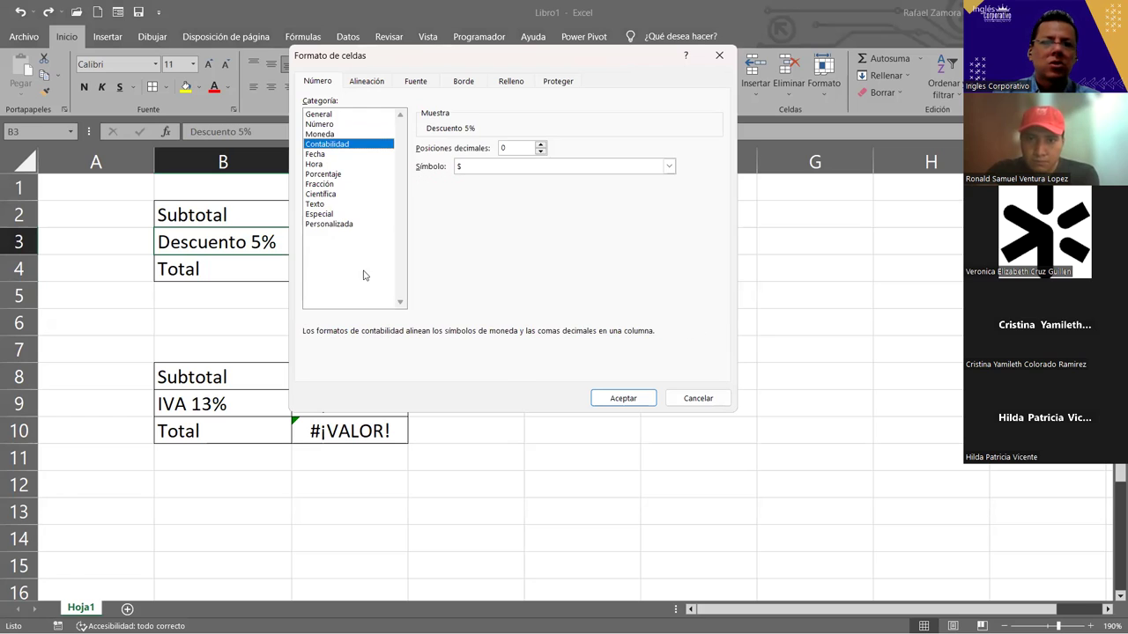
pyautogui.click(337, 225)
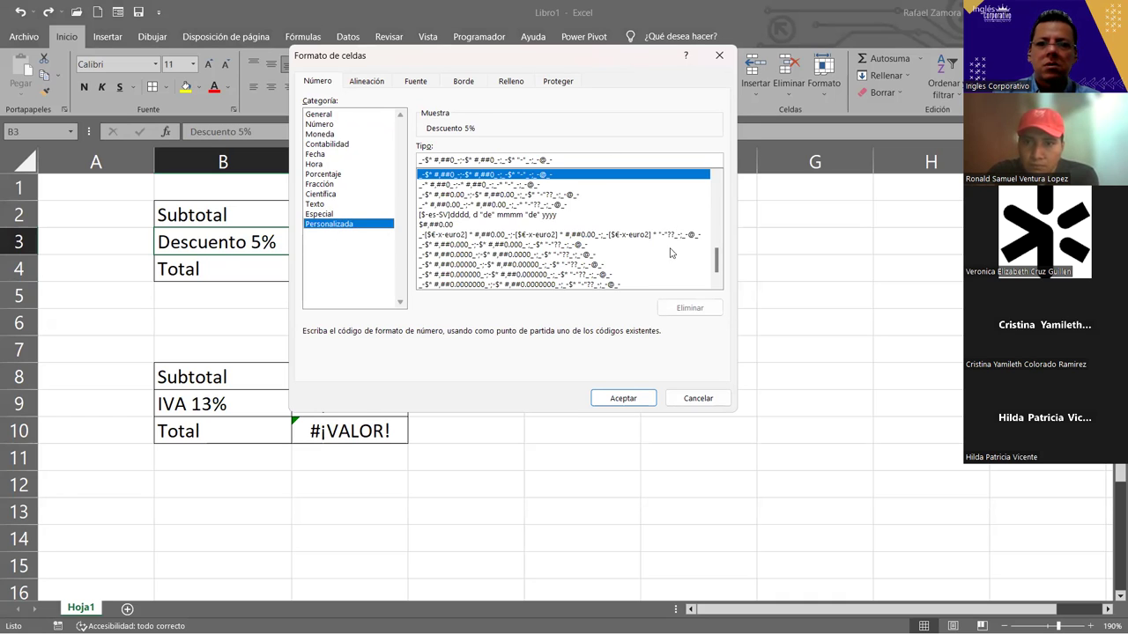
# Step: Erase the existing Tipo format code and begin a new one with a quotation mark
pyautogui.moveTo(605, 59); pyautogui.dragTo(556, 48)
pyautogui.click(668, 278)
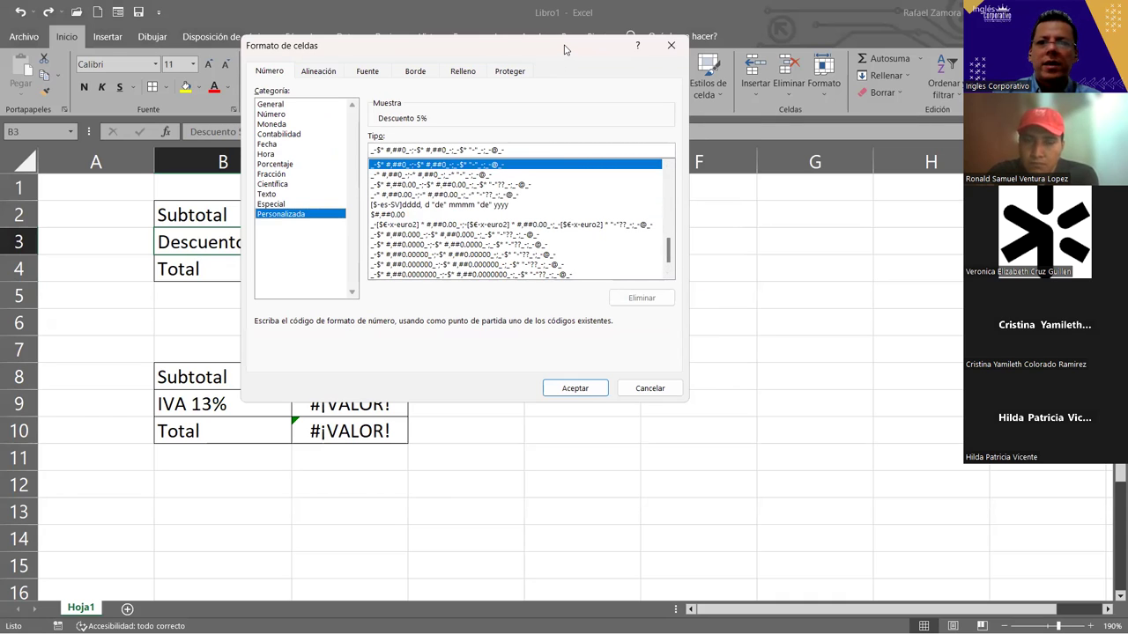
pyautogui.moveTo(564, 49); pyautogui.dragTo(584, 61)
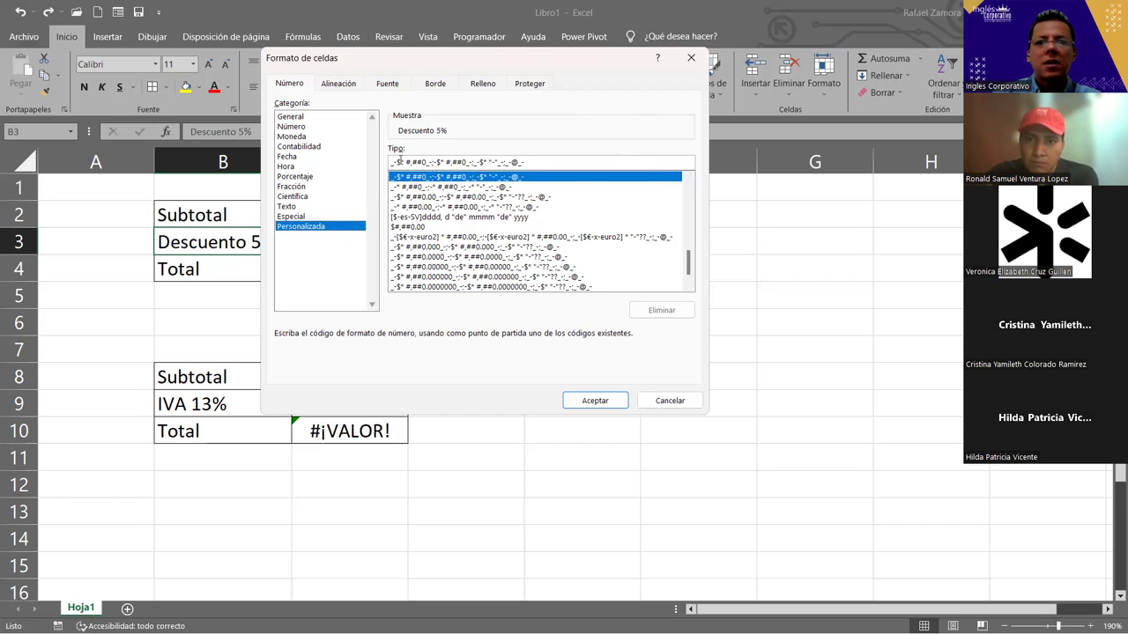
pyautogui.moveTo(557, 163); pyautogui.dragTo(305, 156)
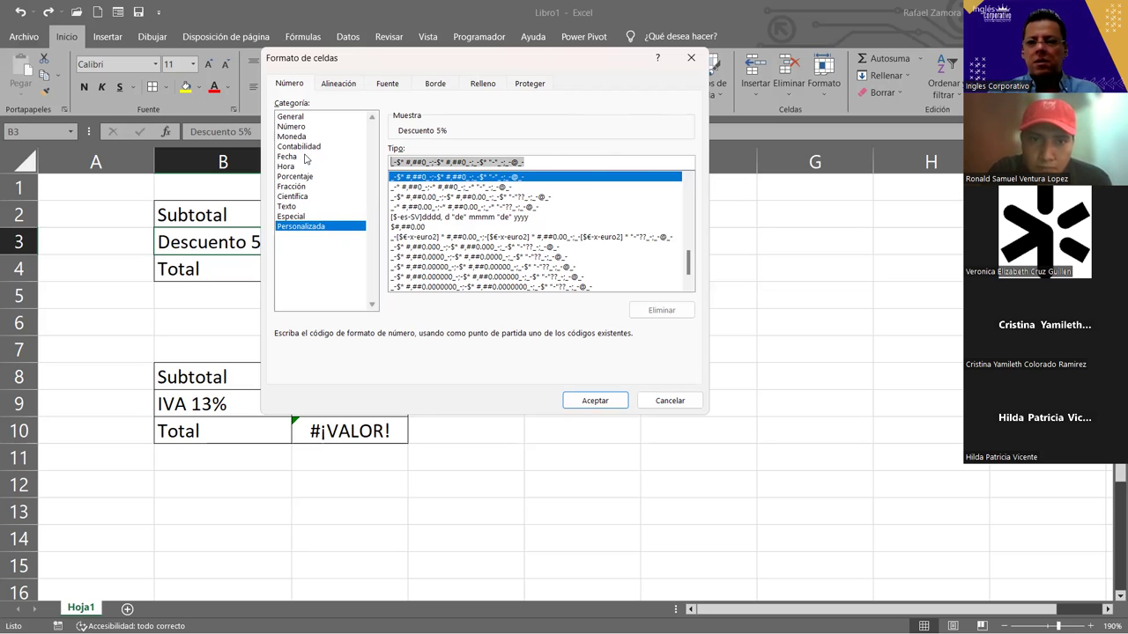
pyautogui.press('BackSpace')
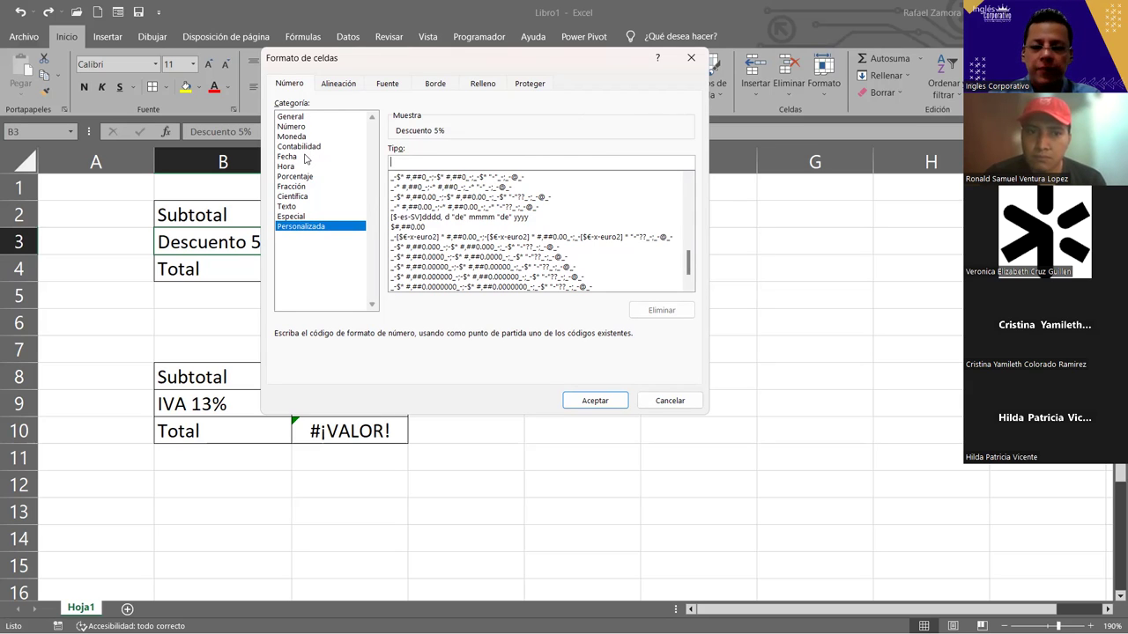
pyautogui.write('"')
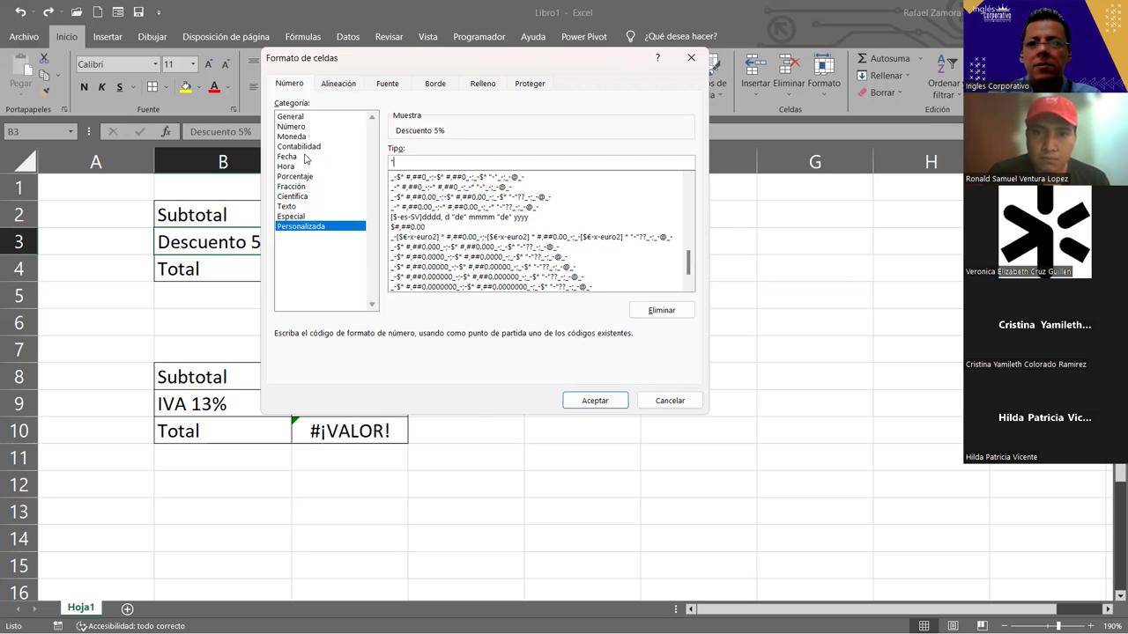
# Step: Cancel the Format Cells dialog without applying the unfinished format
pyautogui.click(669, 401)
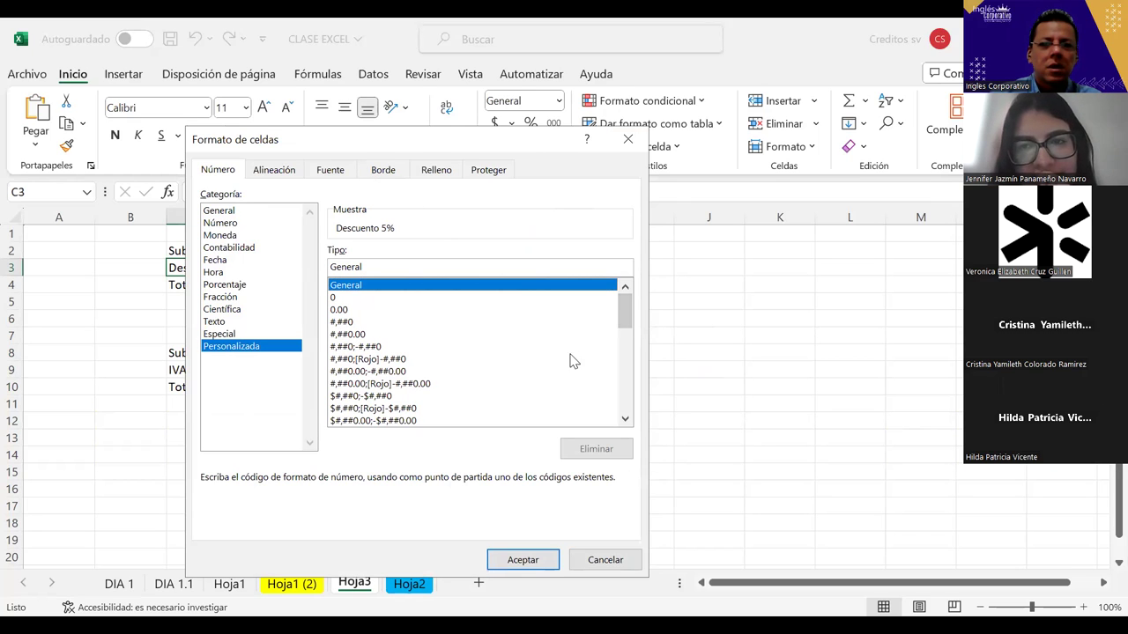
# Step: Delete the General code from the Personalizada Tipo box, leaving it blank
pyautogui.scroll(-1, 499, 391)
pyautogui.scroll(2, 476, 397)
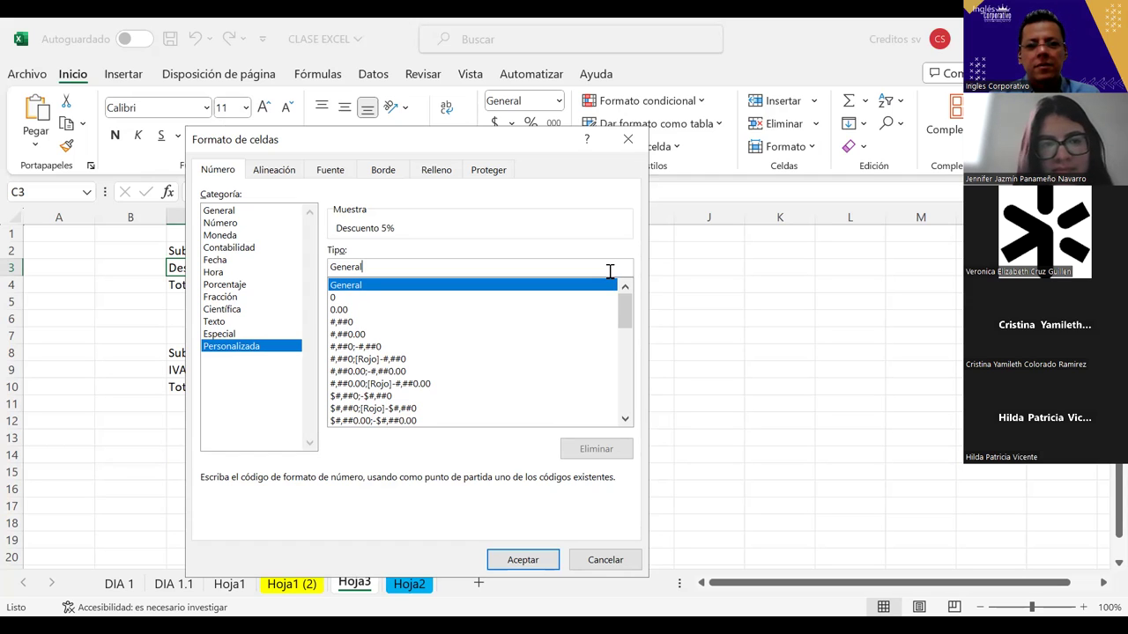
pyautogui.press('BackSpace')
pyautogui.press('BackSpace')
pyautogui.press('BackSpace')
pyautogui.press('BackSpace')
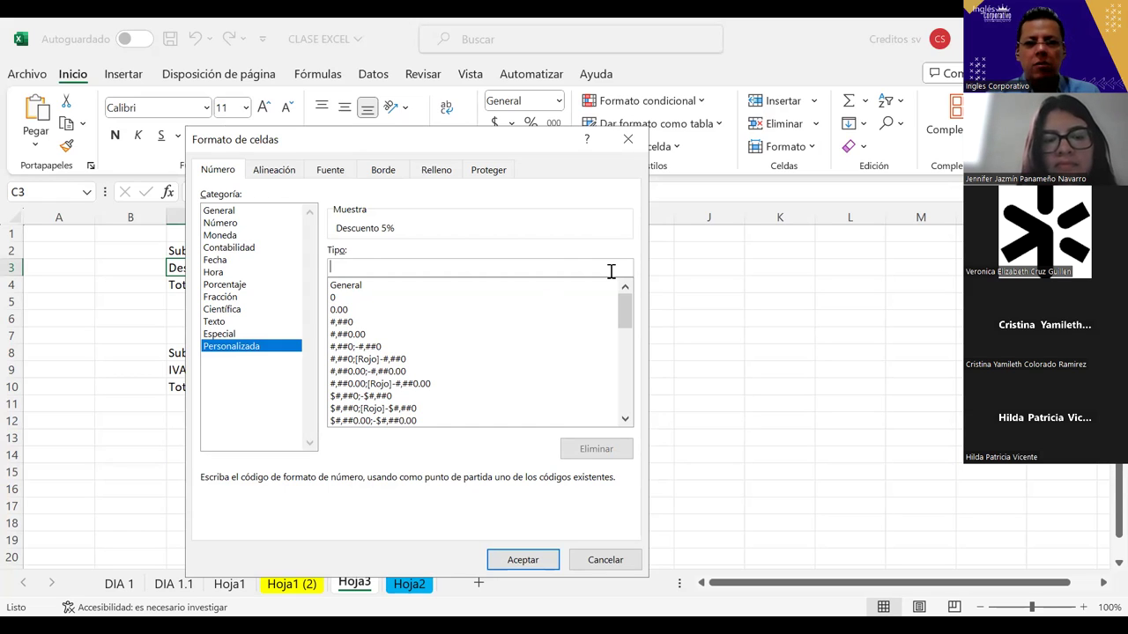
# Step: Type the custom format code "descuento", including quotation marks, in the Tipo box
pyautogui.write('""')
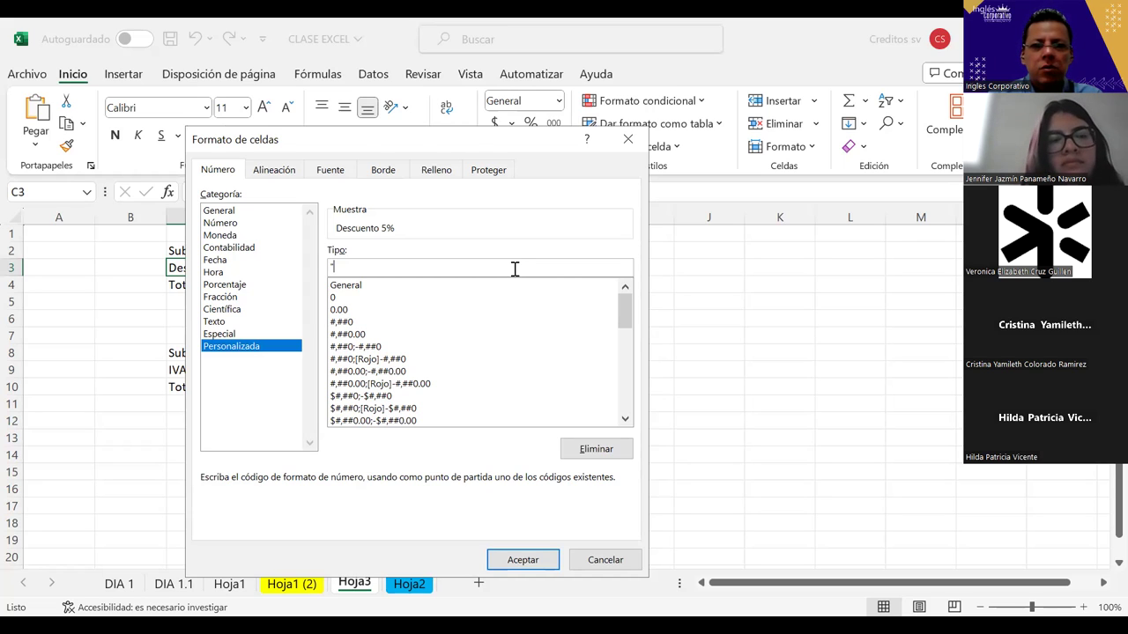
pyautogui.write('descuento')
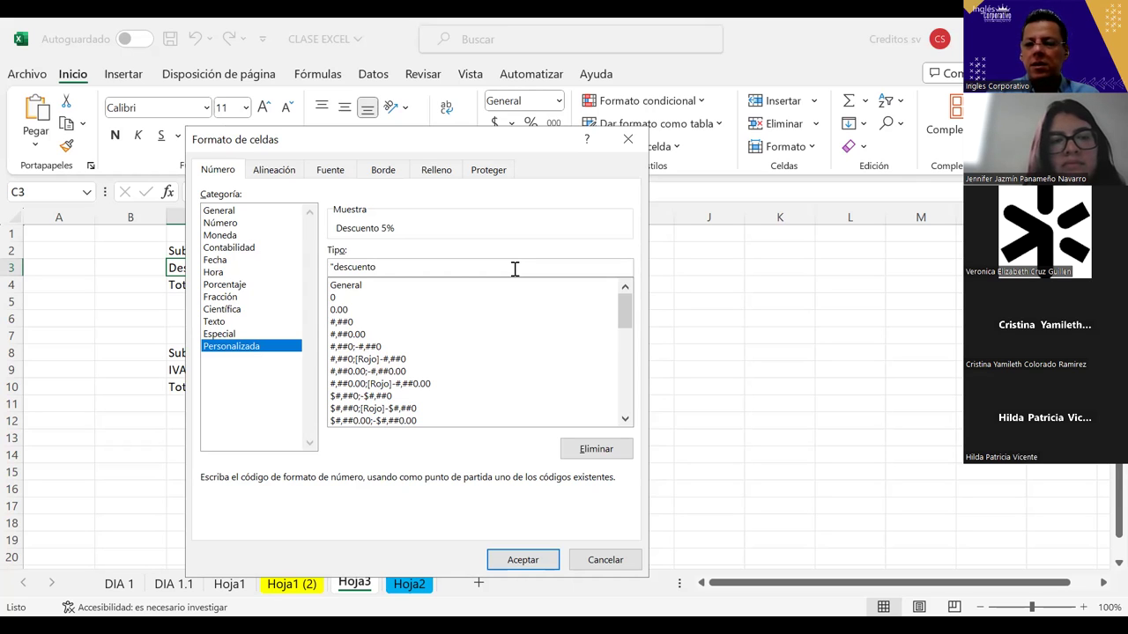
pyautogui.write('"')
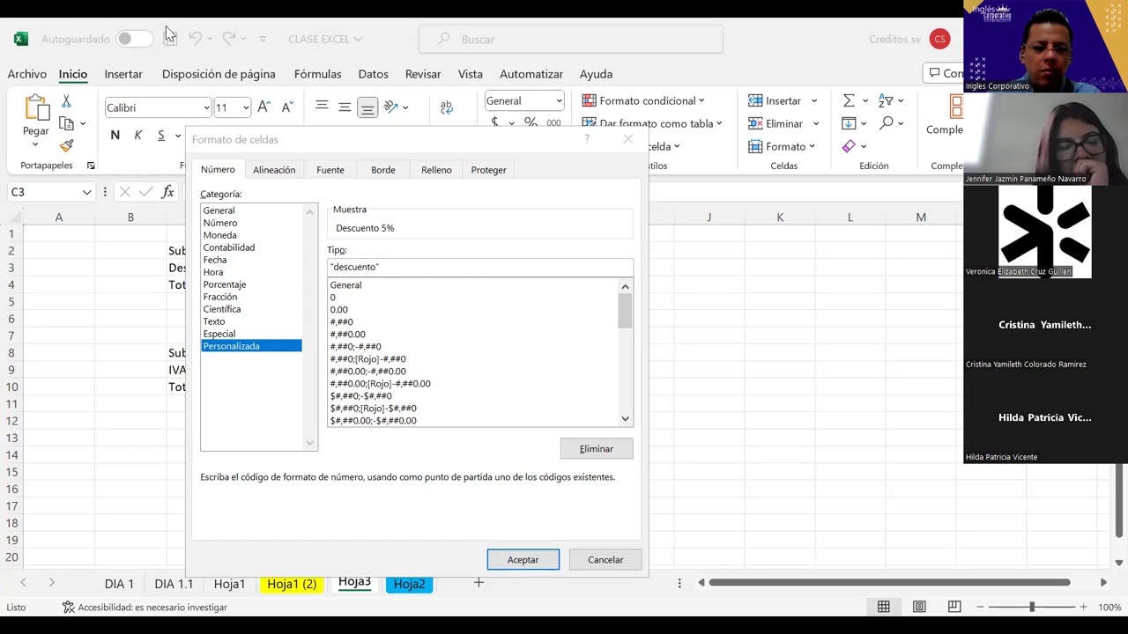
# Step: Change the custom code to "Descuento" 0% with a capital D and apply it to C3
pyautogui.click(340, 266)
pyautogui.press('BackSpace')
pyautogui.write('D')
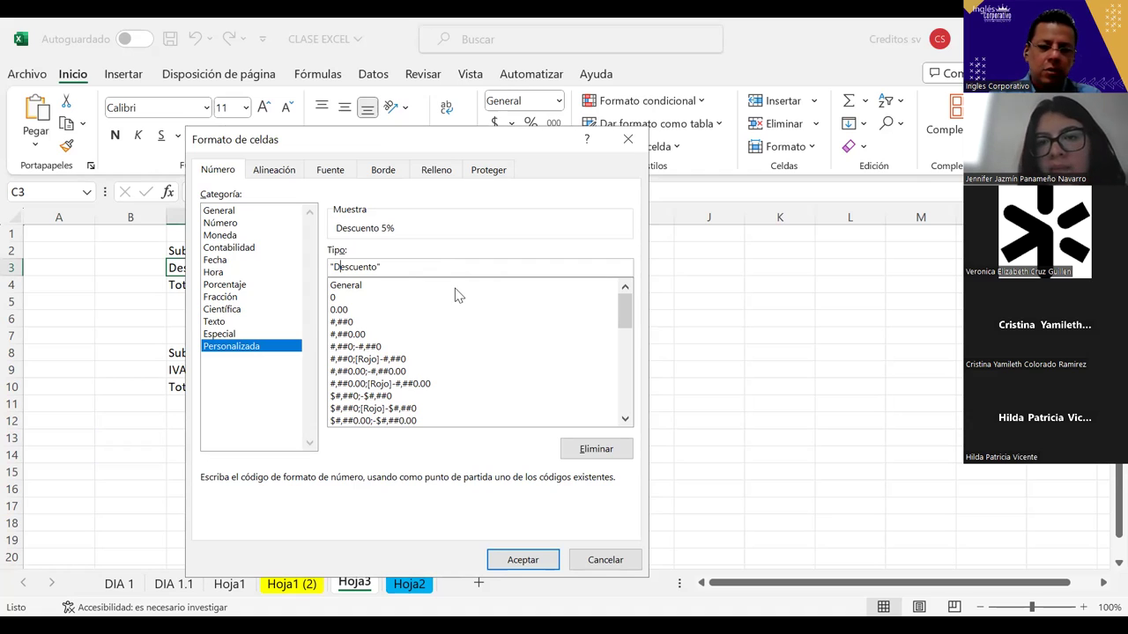
pyautogui.click(462, 266)
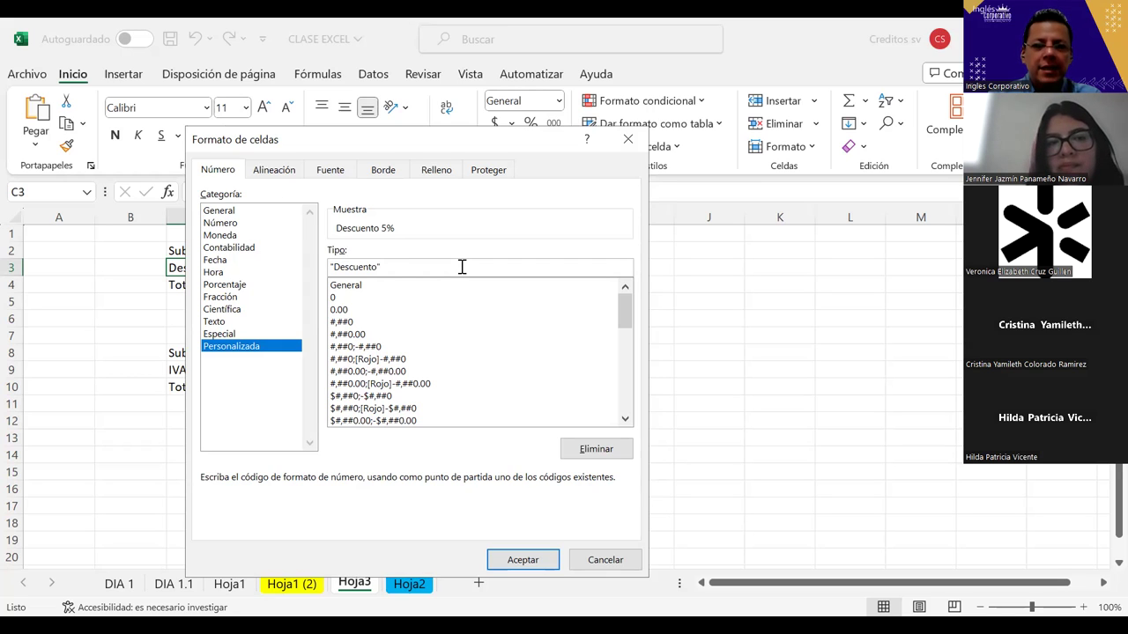
pyautogui.write(' 0')
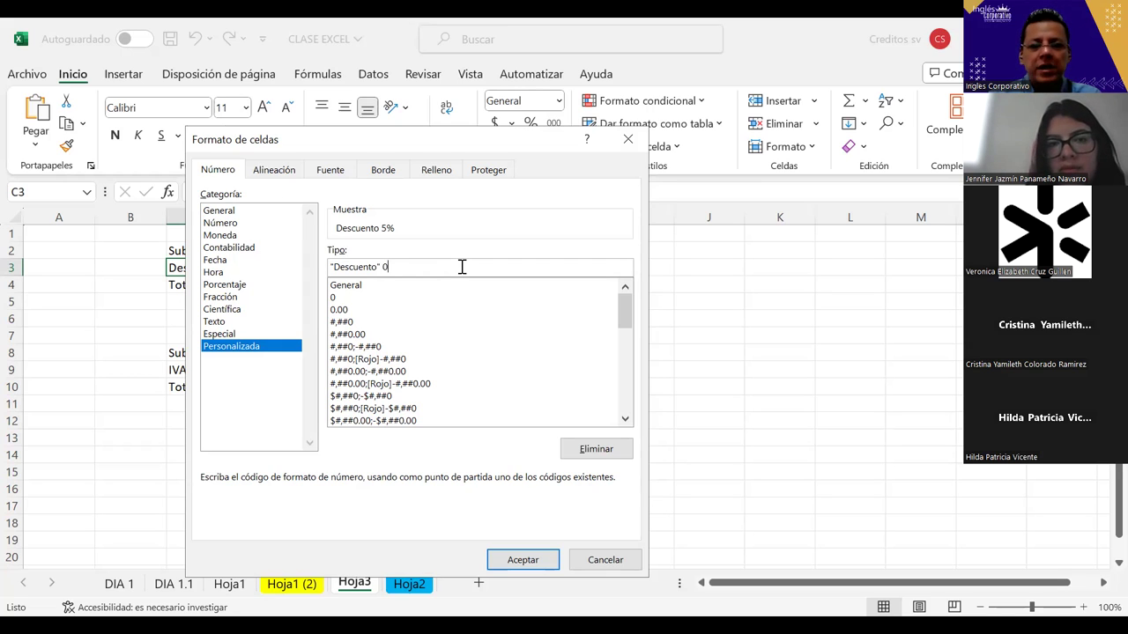
pyautogui.write('%')
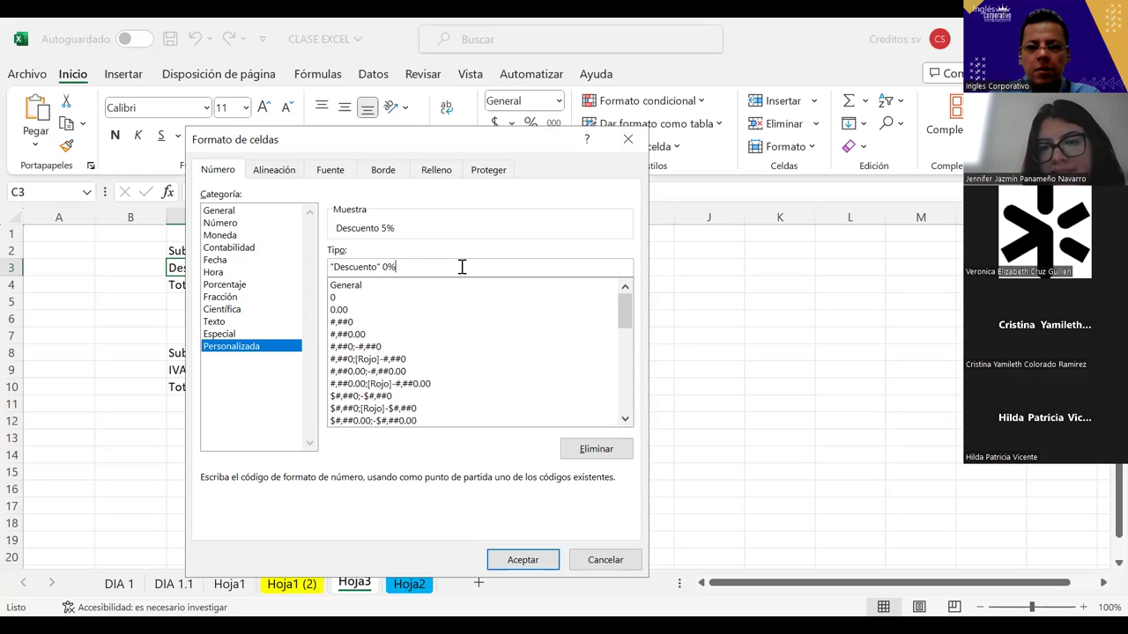
pyautogui.click(517, 561)
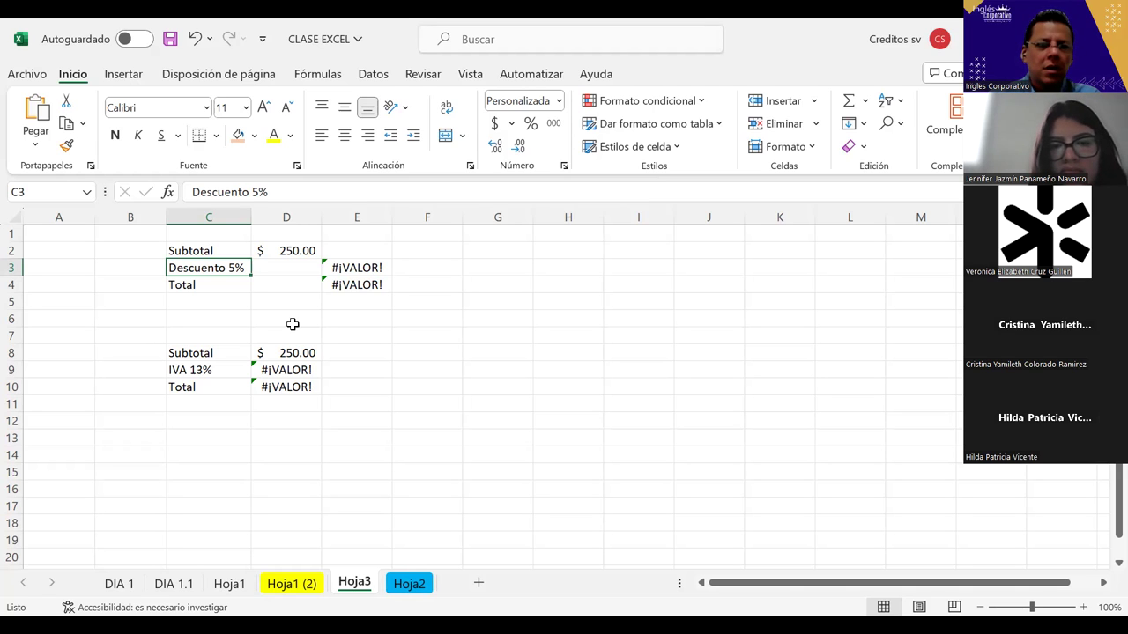
# Step: Enter 5% in C3 so the discount becomes 12.5 and the total $237.50
pyautogui.write('5%')
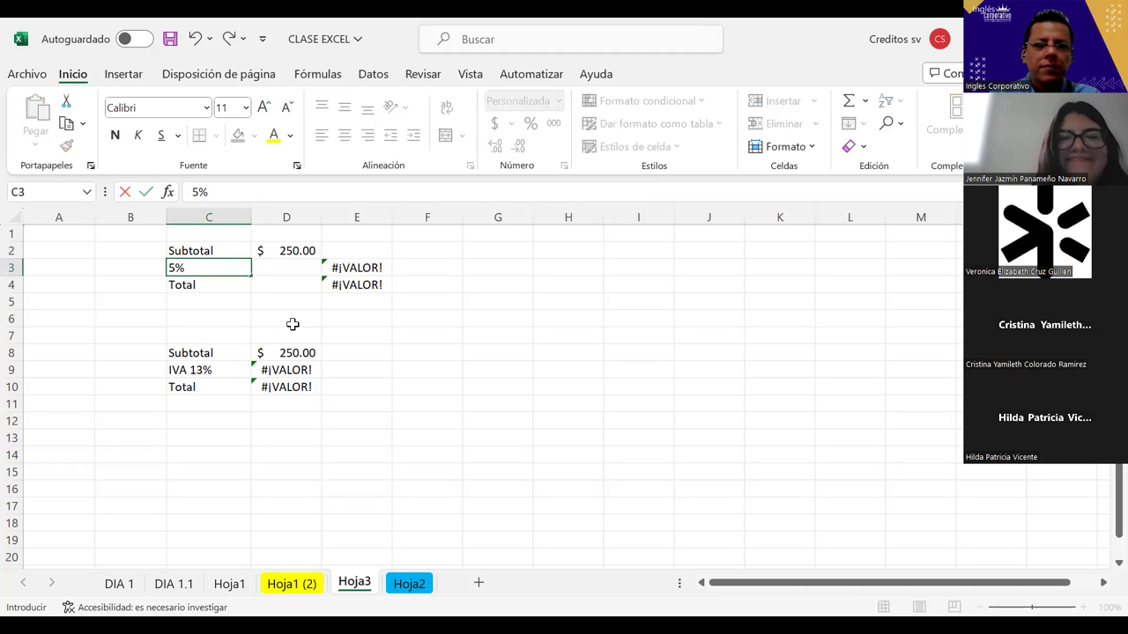
pyautogui.press('Return')
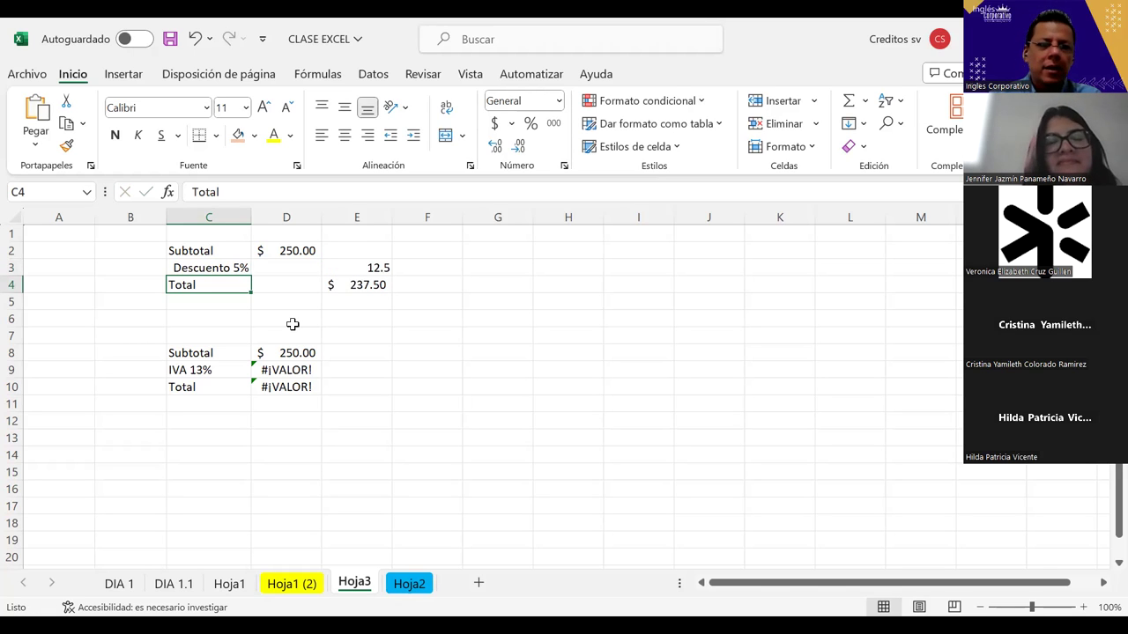
pyautogui.press('Up')
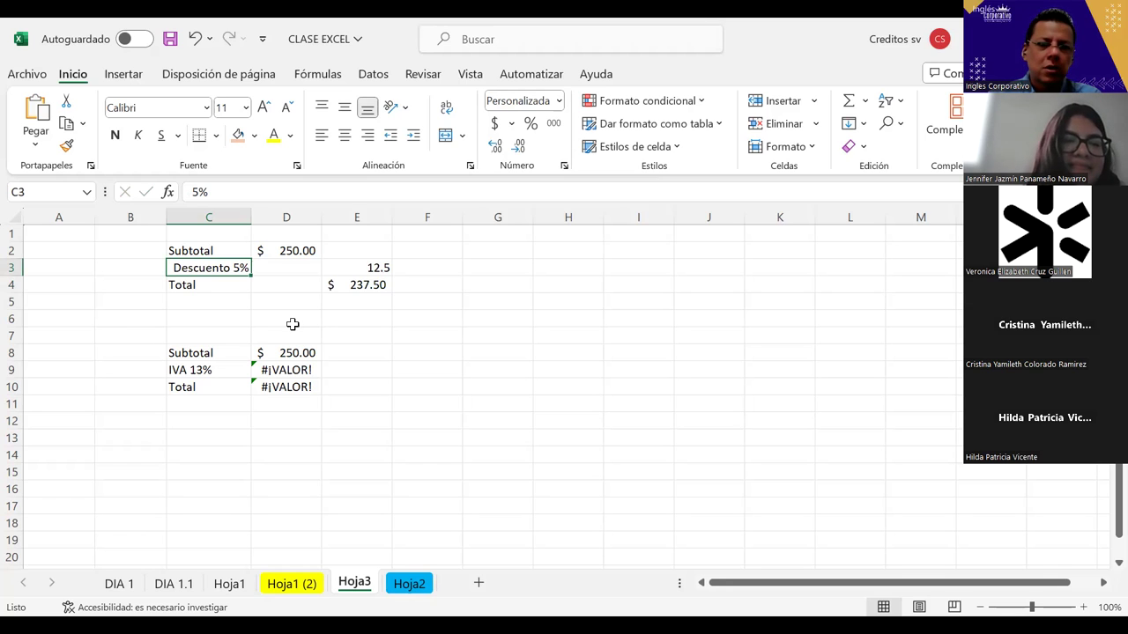
pyautogui.click(359, 264)
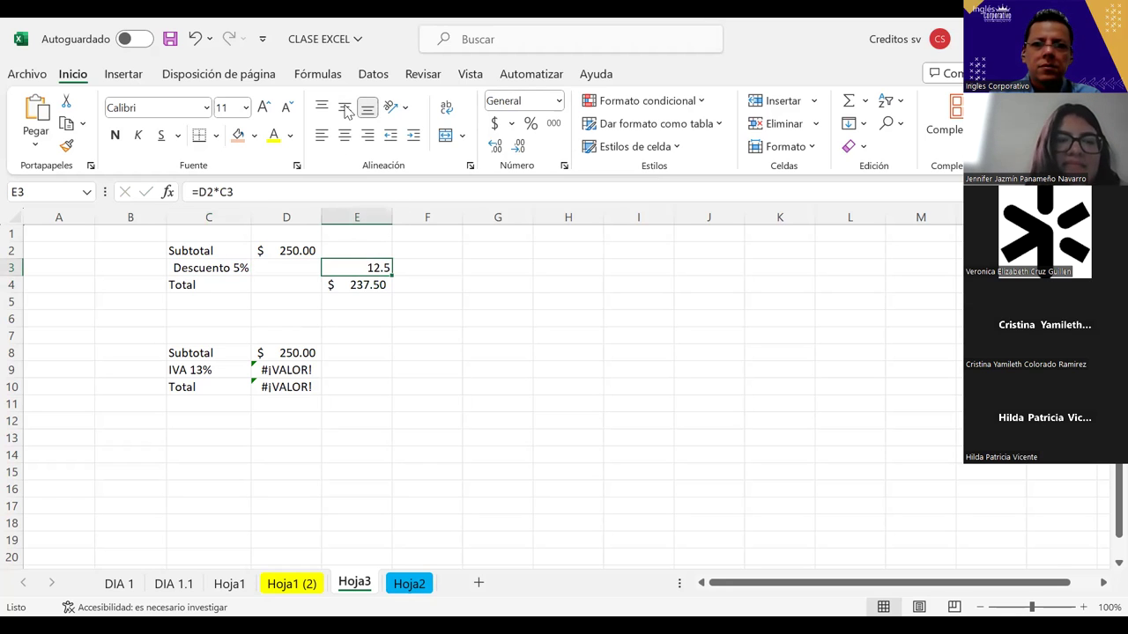
# Step: Apply accounting format to E3 so the discount shows $12.50
pyautogui.click(495, 123)
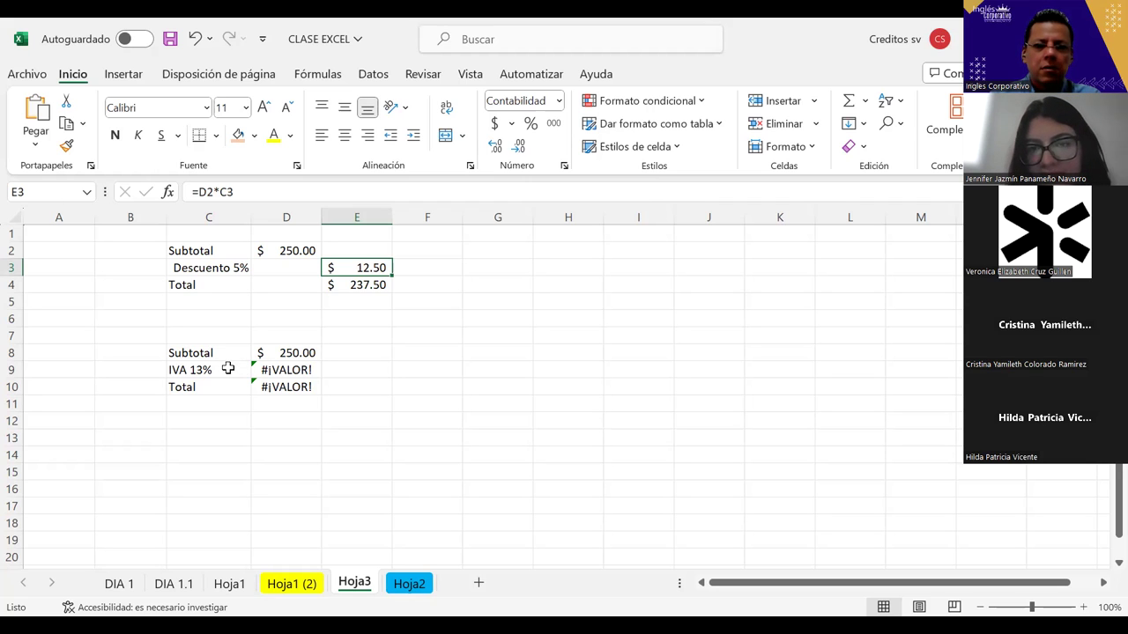
pyautogui.click(228, 368)
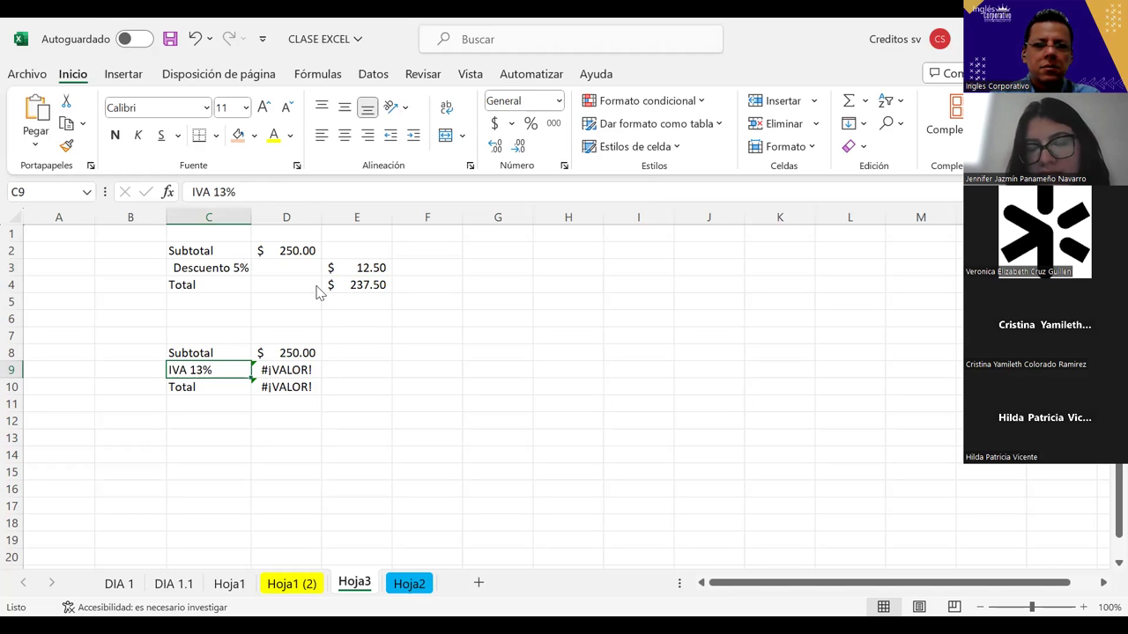
# Step: Give C9 the custom number format "IVA" 0%
pyautogui.hotkey('ctrl', '1')
pyautogui.click(231, 346)
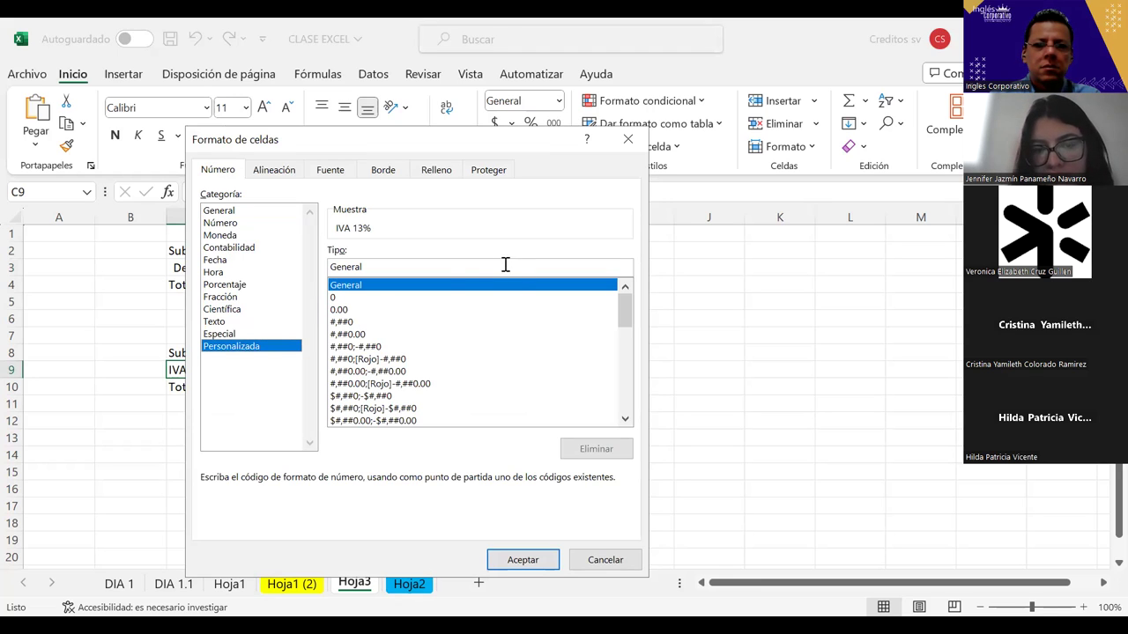
pyautogui.click(447, 273)
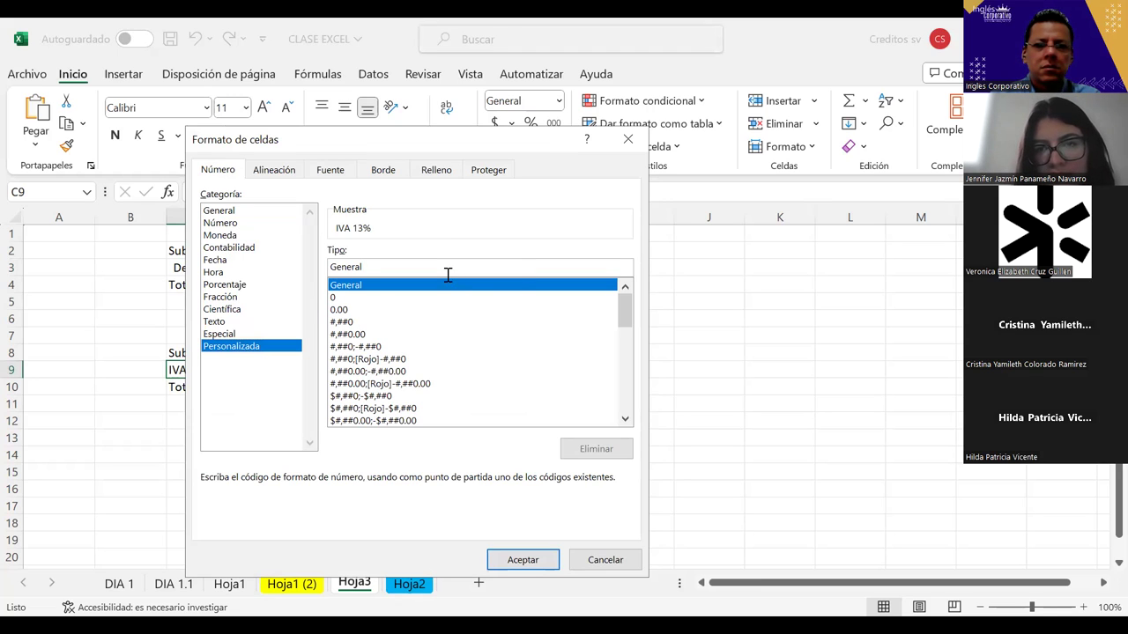
pyautogui.press('BackSpace')
pyautogui.press('BackSpace')
pyautogui.press('BackSpace')
pyautogui.press('BackSpace')
pyautogui.press('BackSpace')
pyautogui.press('BackSpace')
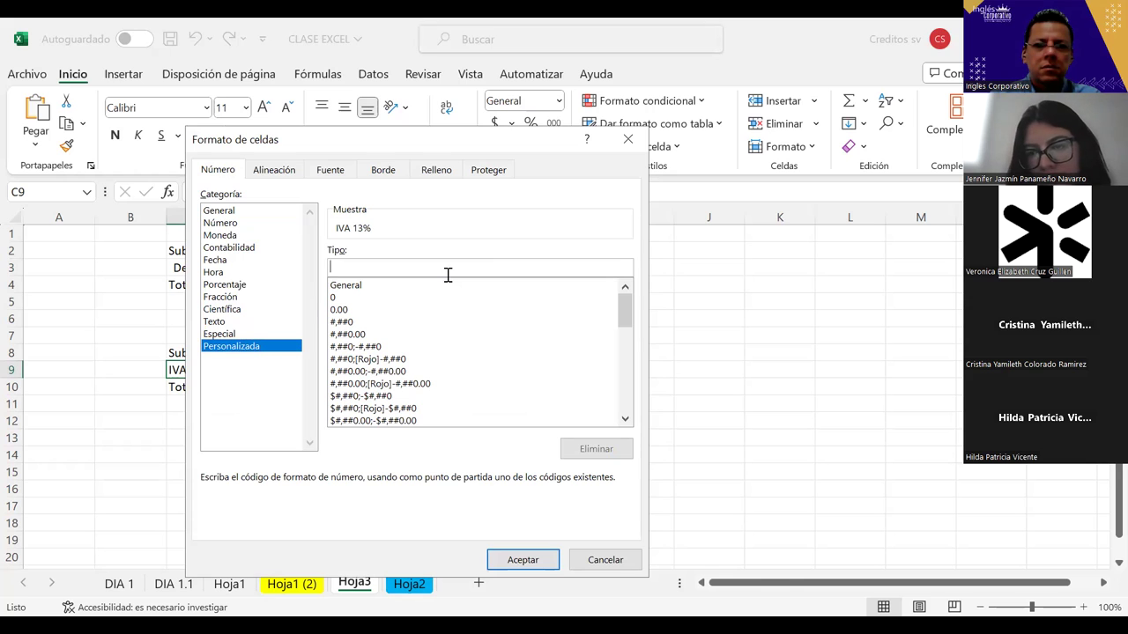
pyautogui.write('"')
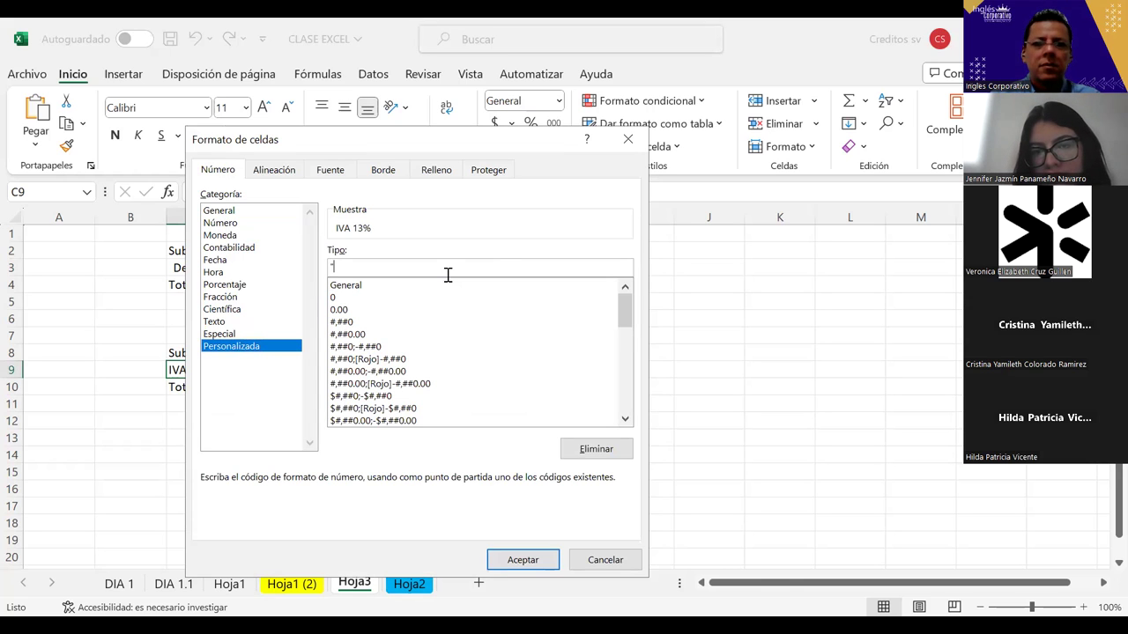
pyautogui.write('IVA')
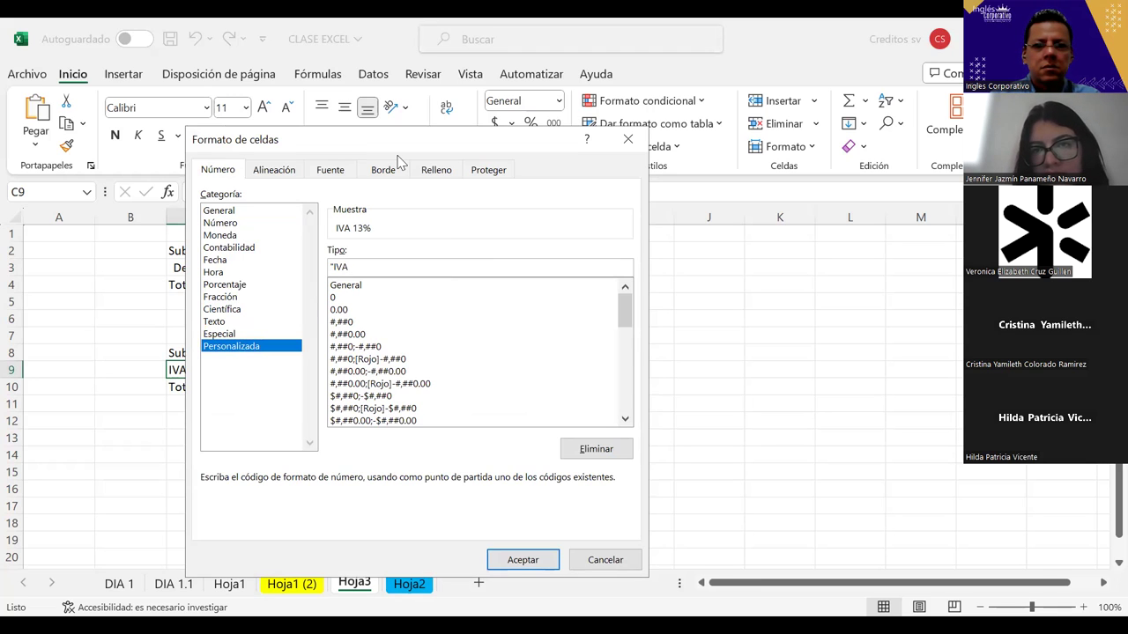
pyautogui.click(412, 269)
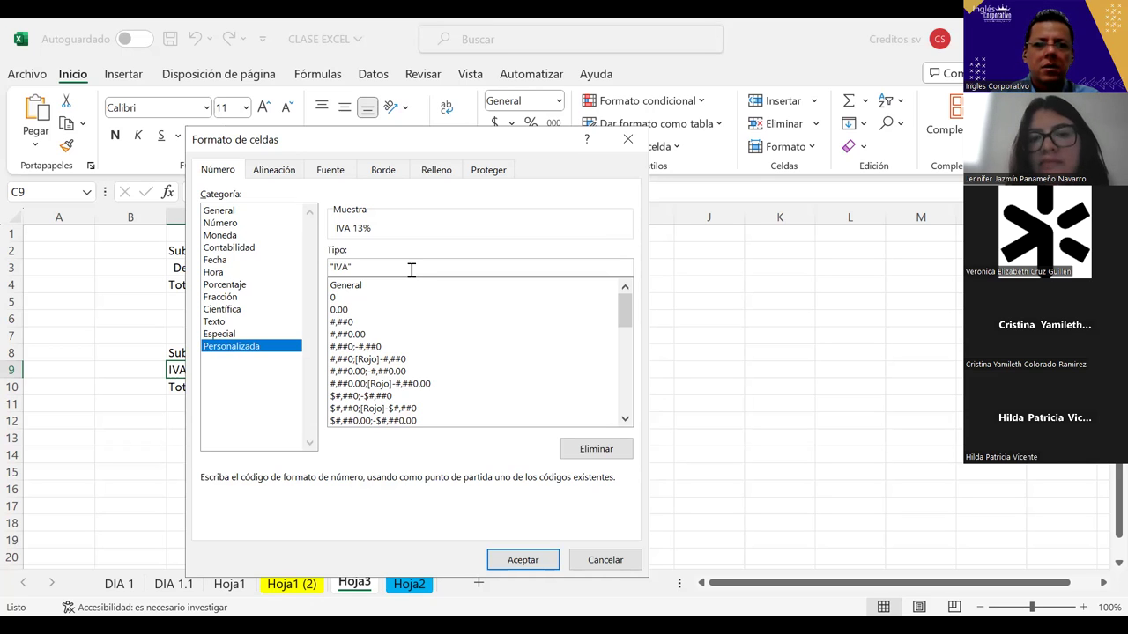
pyautogui.write('13')
pyautogui.press('BackSpace')
pyautogui.press('BackSpace')
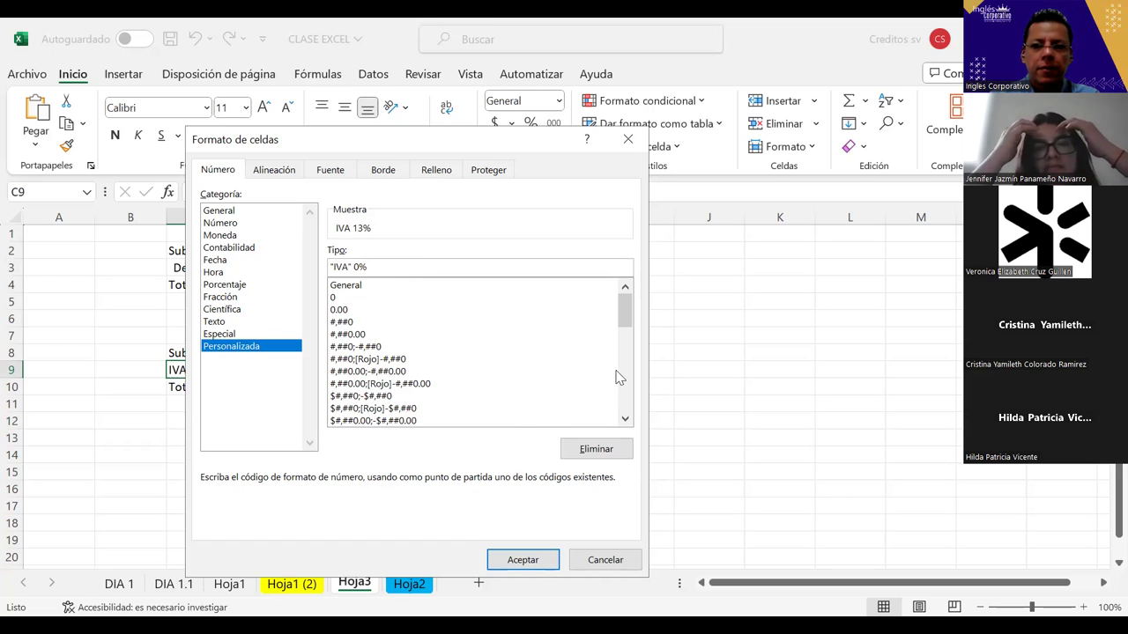
pyautogui.click(532, 561)
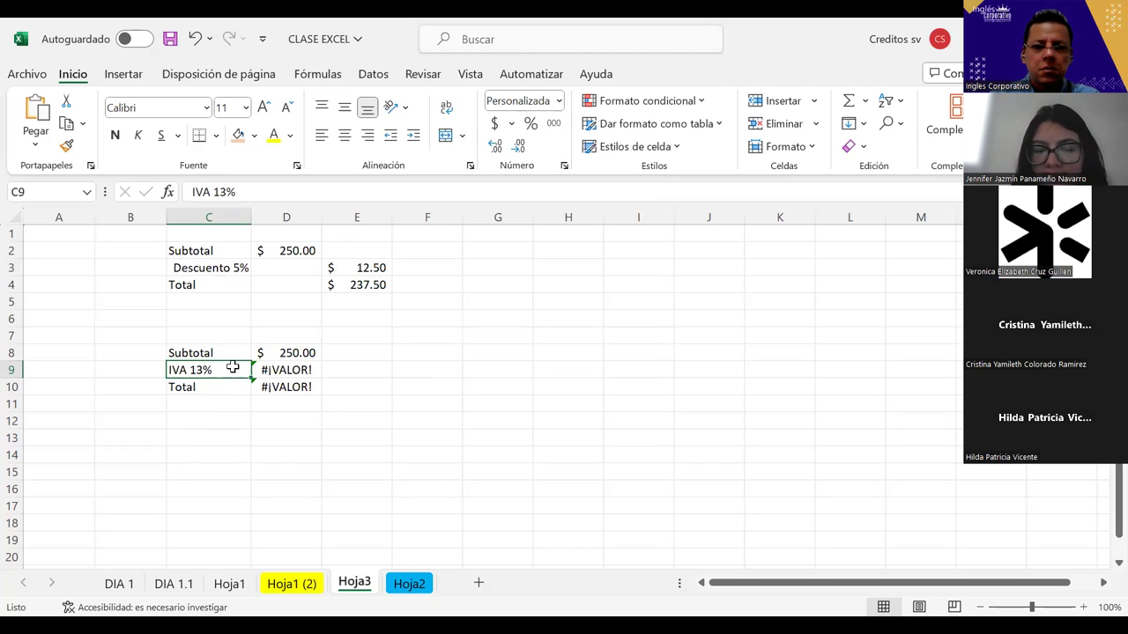
# Step: Enter 13% in C9 and format the IVA amount in D9 as accounting currency
pyautogui.write('13%')
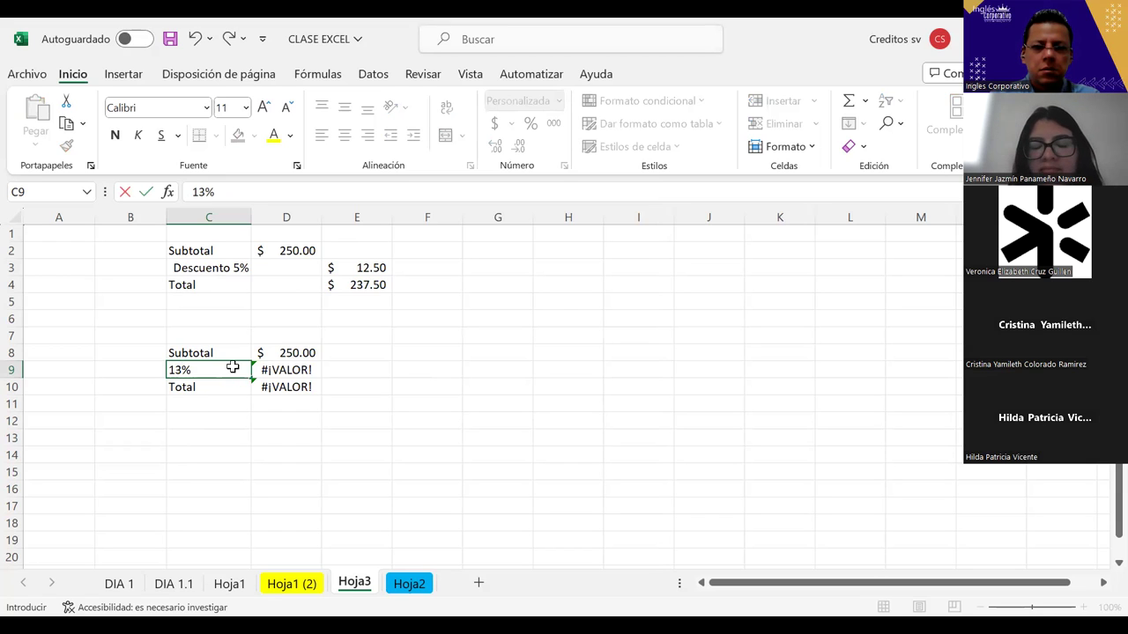
pyautogui.press('Return')
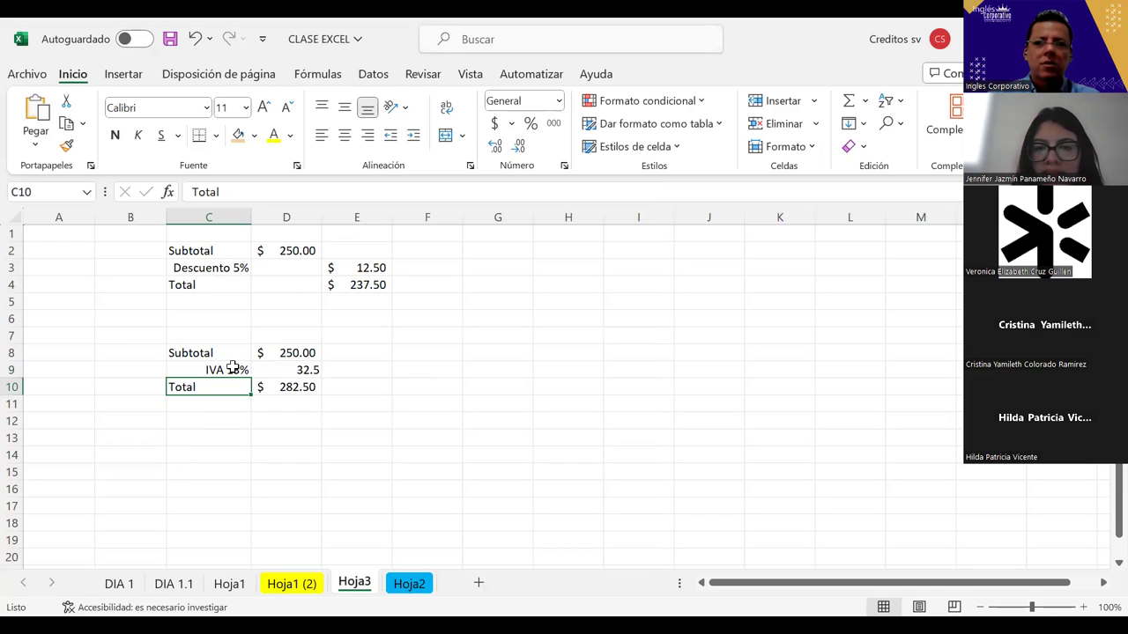
pyautogui.click(301, 372)
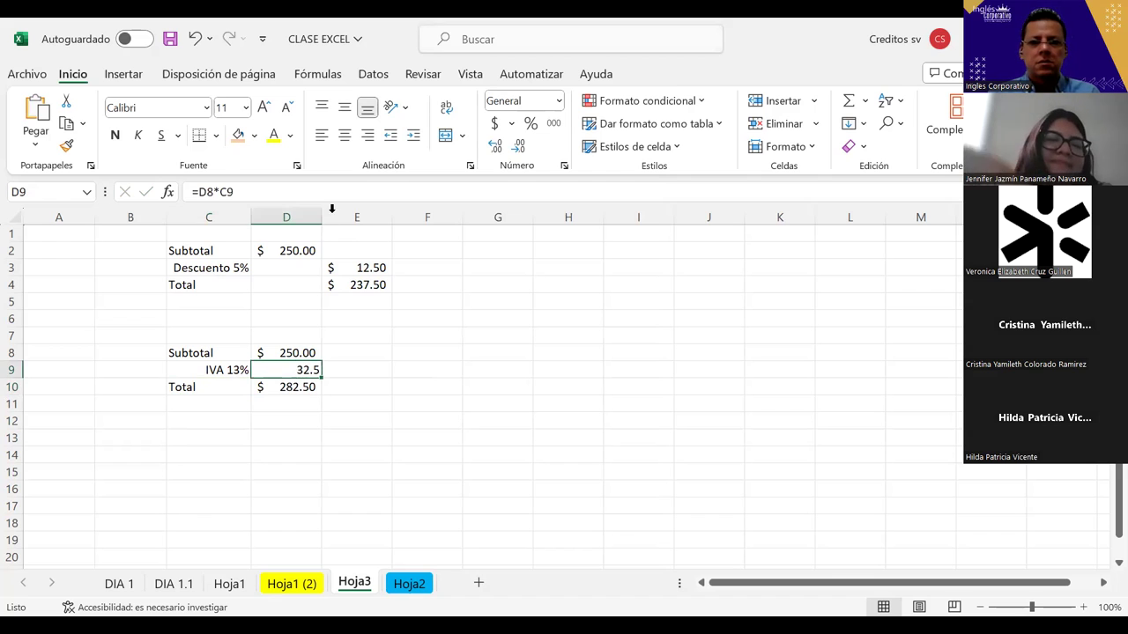
pyautogui.click(494, 123)
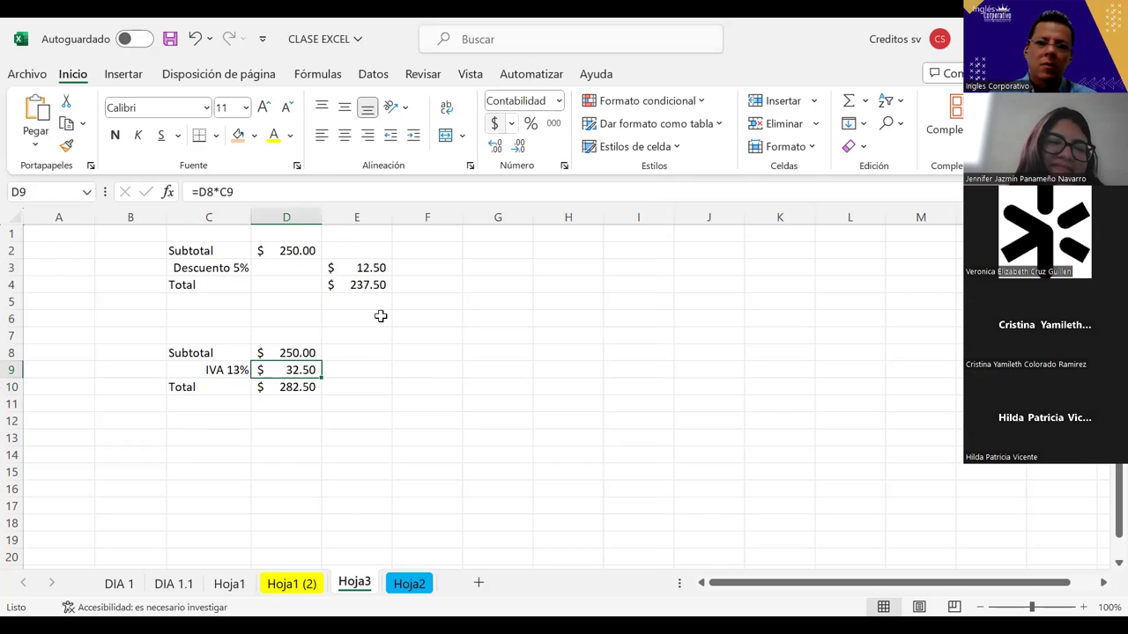
pyautogui.click(366, 351)
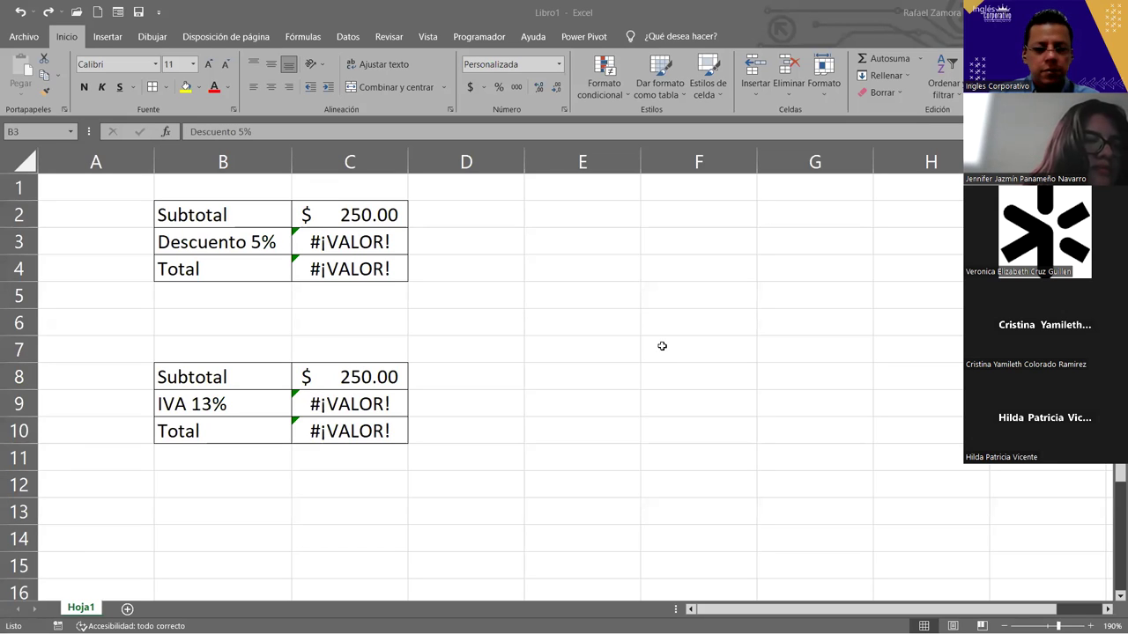
pyautogui.keyDown('ctrl'); pyautogui.scroll(-1, 661, 346); pyautogui.keyUp('ctrl')
pyautogui.keyDown('ctrl'); pyautogui.scroll(-1, 634, 375); pyautogui.keyUp('ctrl')
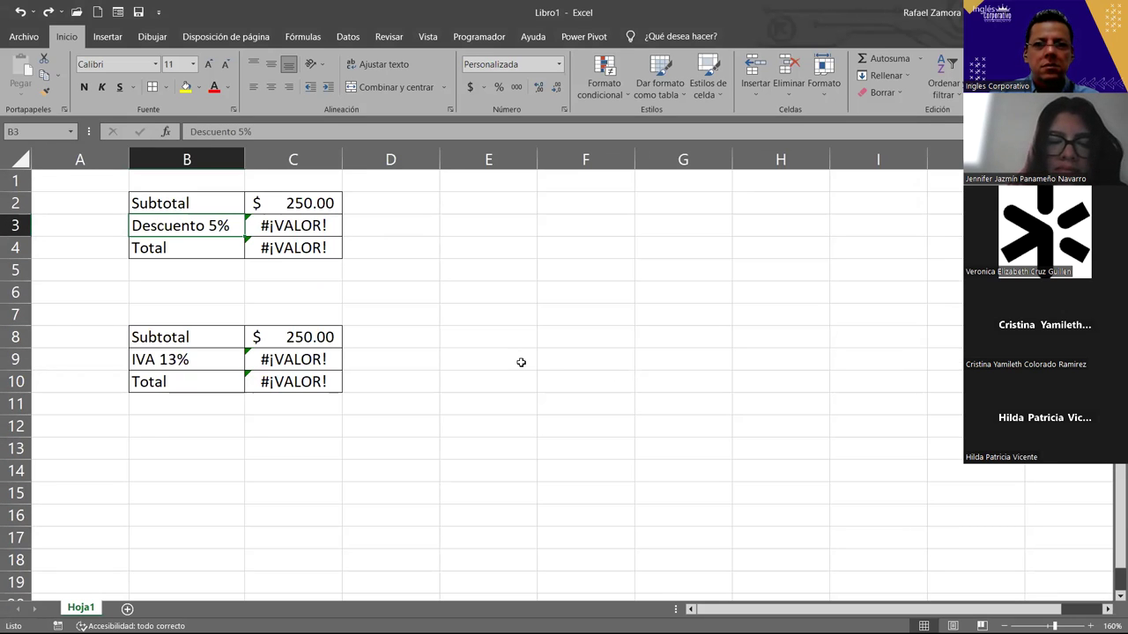
pyautogui.click(391, 448)
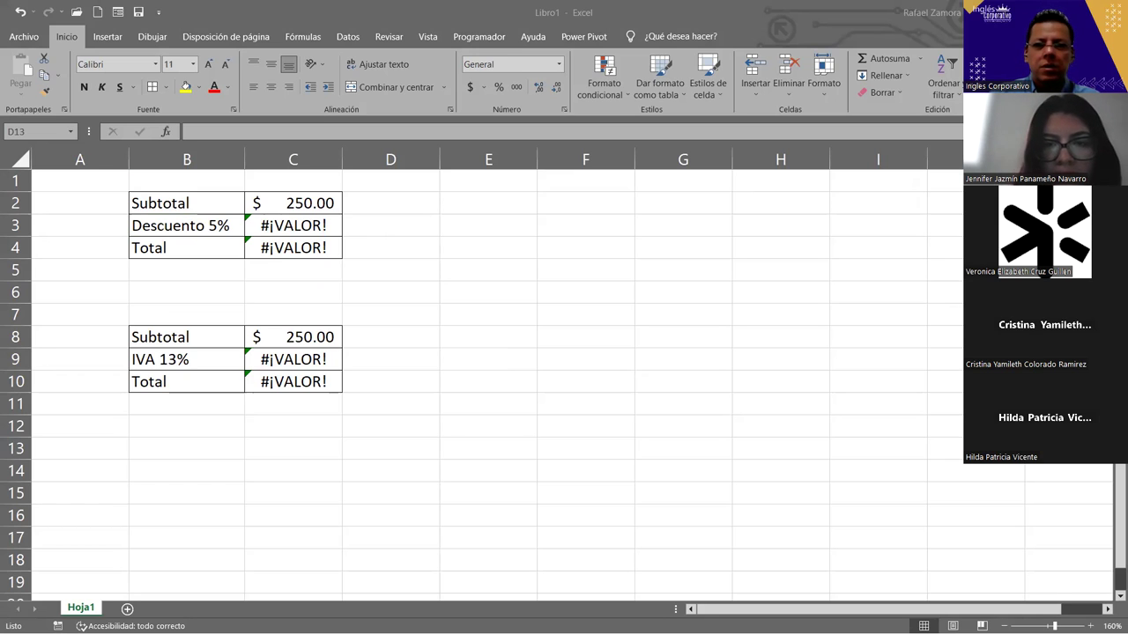
pyautogui.click(488, 248)
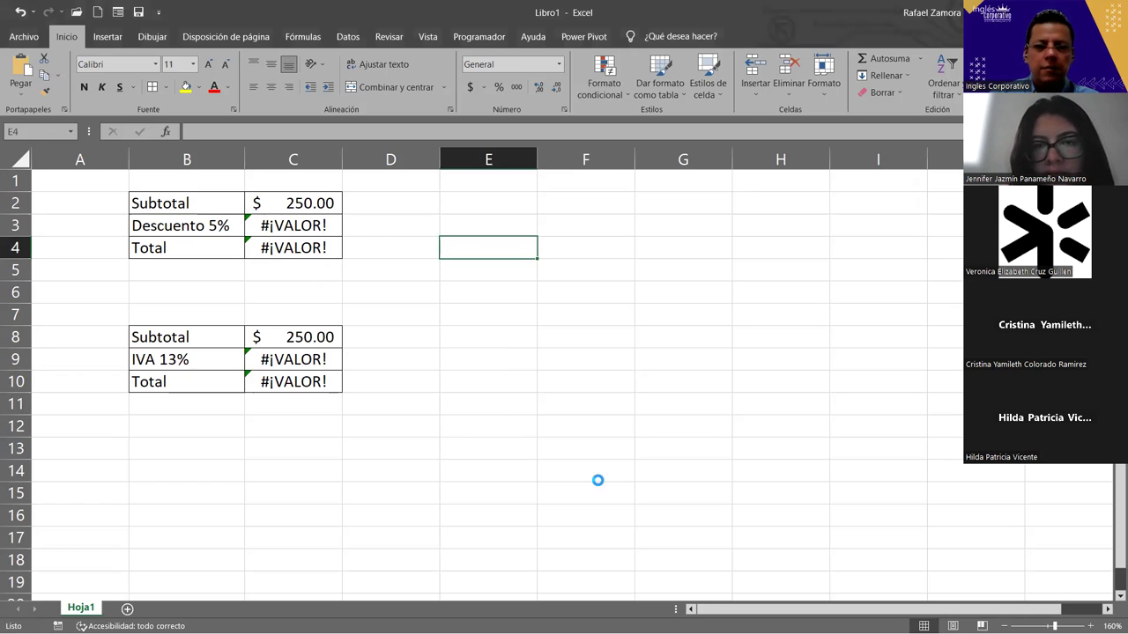
# Step: Paste the number-grid picture at B2, cropped to show only the row 3, 3, 2, 4.5
pyautogui.hotkey('ctrl', 'v')
pyautogui.moveTo(599, 312)
pyautogui.mouseDown()
pyautogui.moveTo(365, 370)
pyautogui.moveTo(267, 267)
pyautogui.mouseUp()
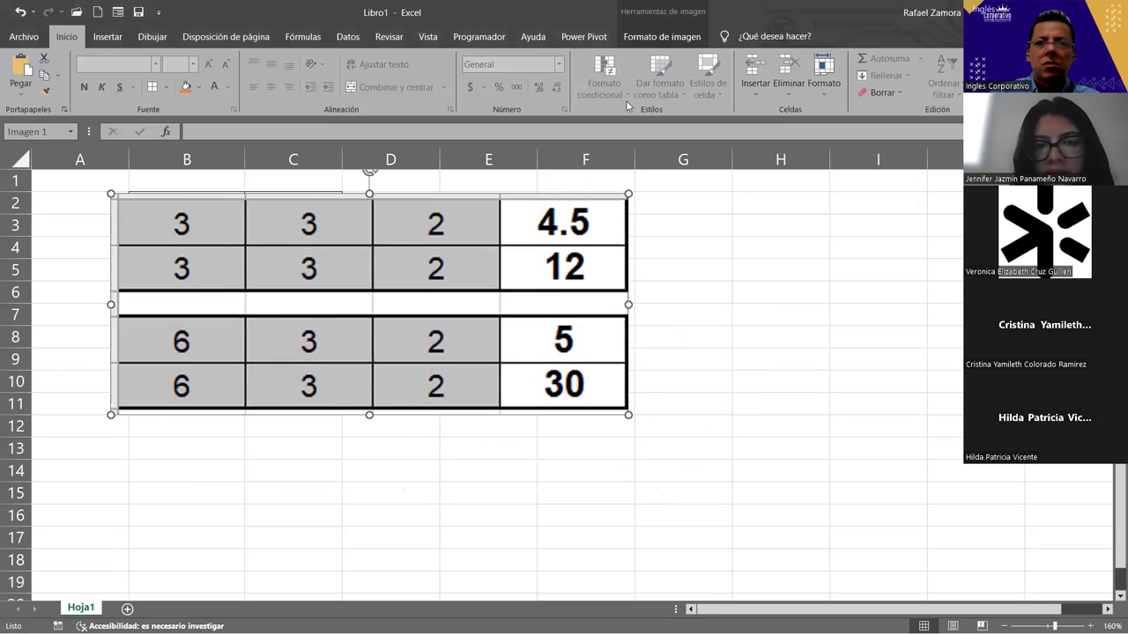
pyautogui.click(662, 36)
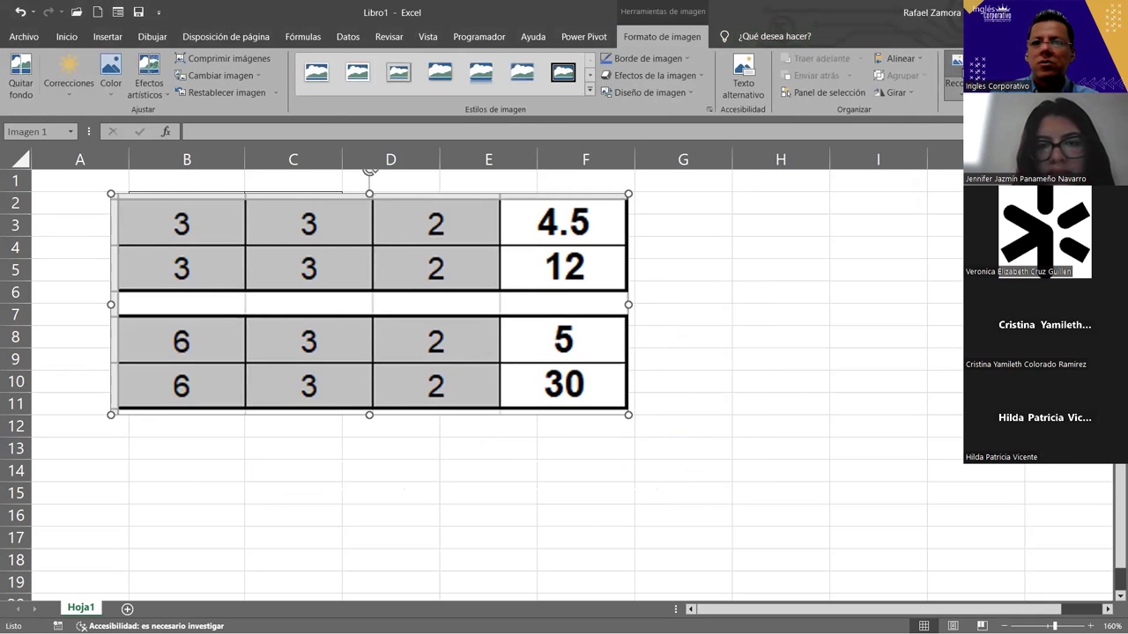
pyautogui.click(954, 71)
pyautogui.moveTo(369, 412); pyautogui.dragTo(388, 241)
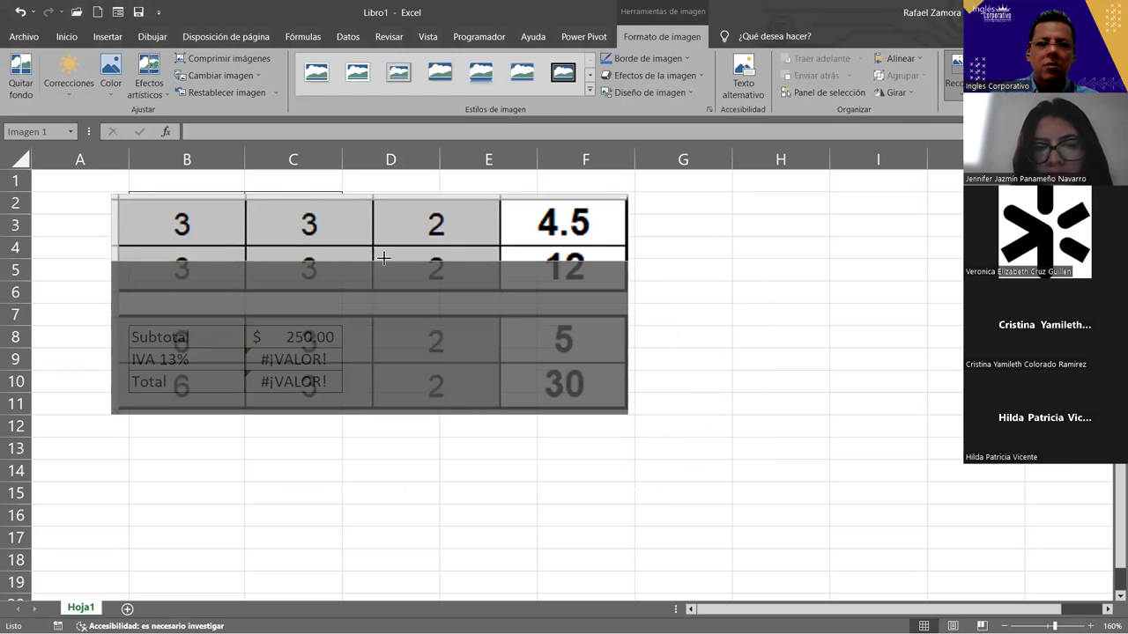
pyautogui.click(861, 313)
pyautogui.click(624, 239)
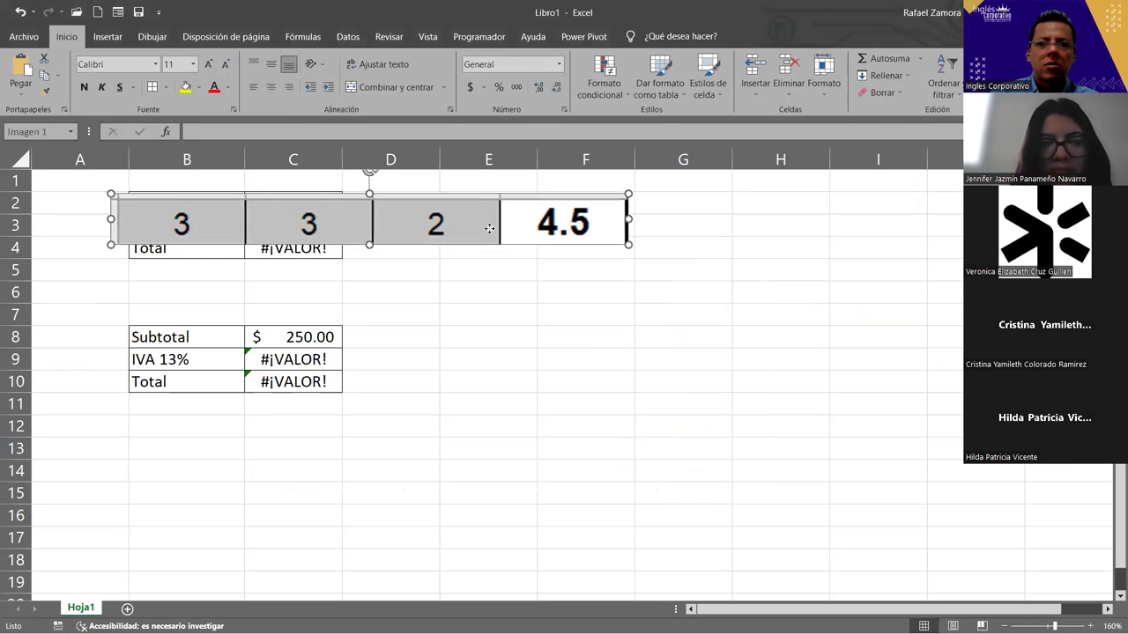
pyautogui.moveTo(493, 222); pyautogui.dragTo(501, 215)
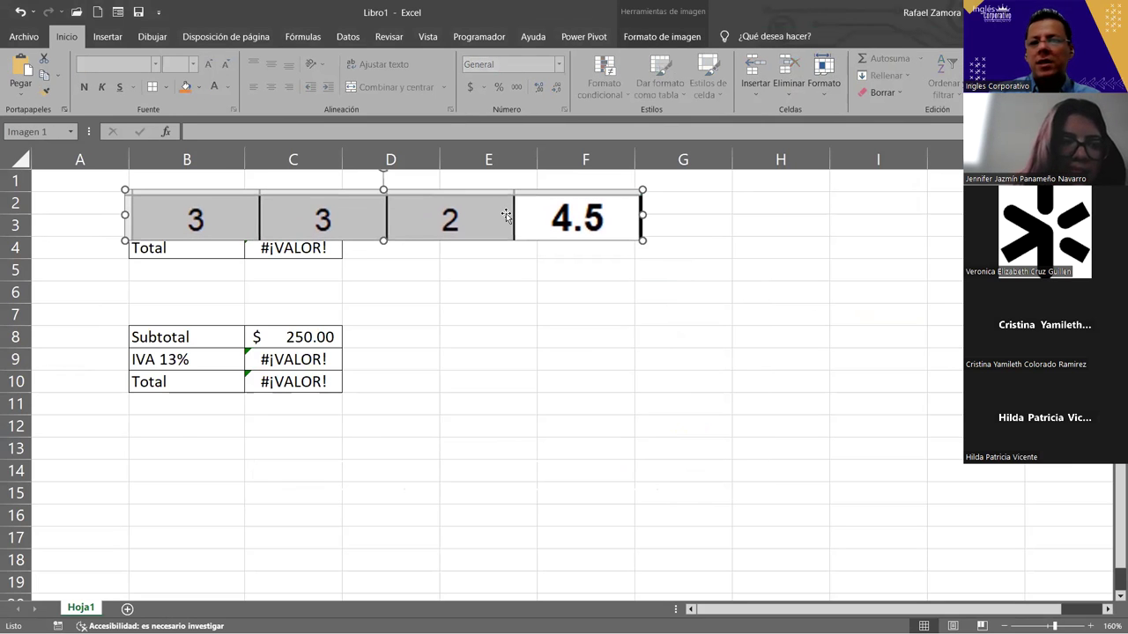
pyautogui.moveTo(740, 284); pyautogui.dragTo(748, 306)
pyautogui.click(578, 335)
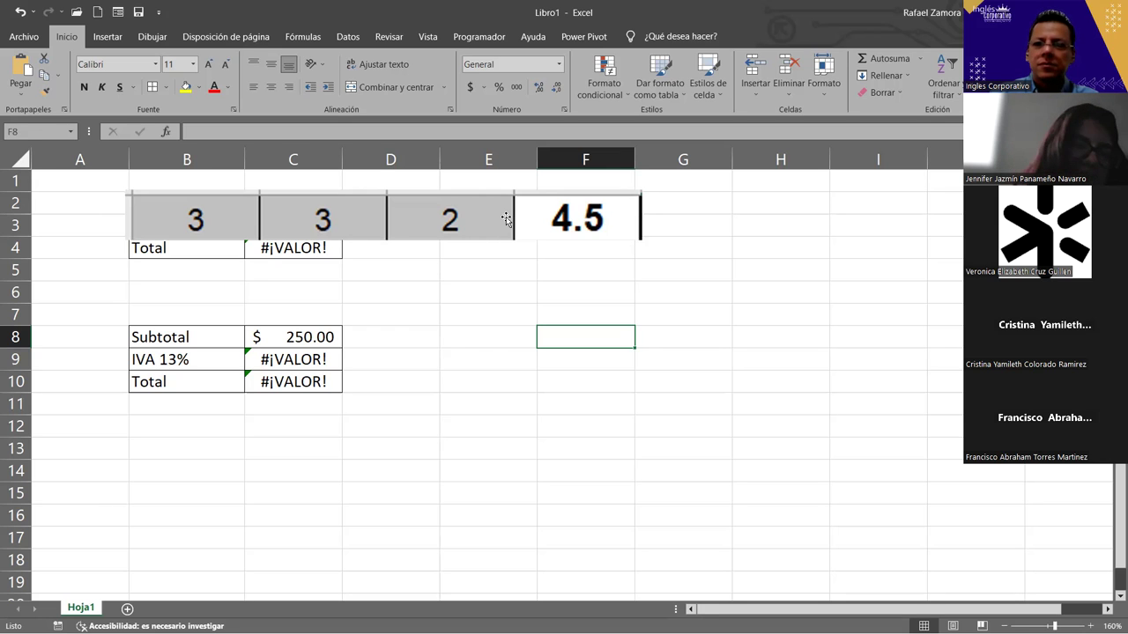
# Step: Drag the picture's bottom crop edge down to reveal the second row 3, 3, 2, 12
pyautogui.click(507, 218)
pyautogui.click(661, 36)
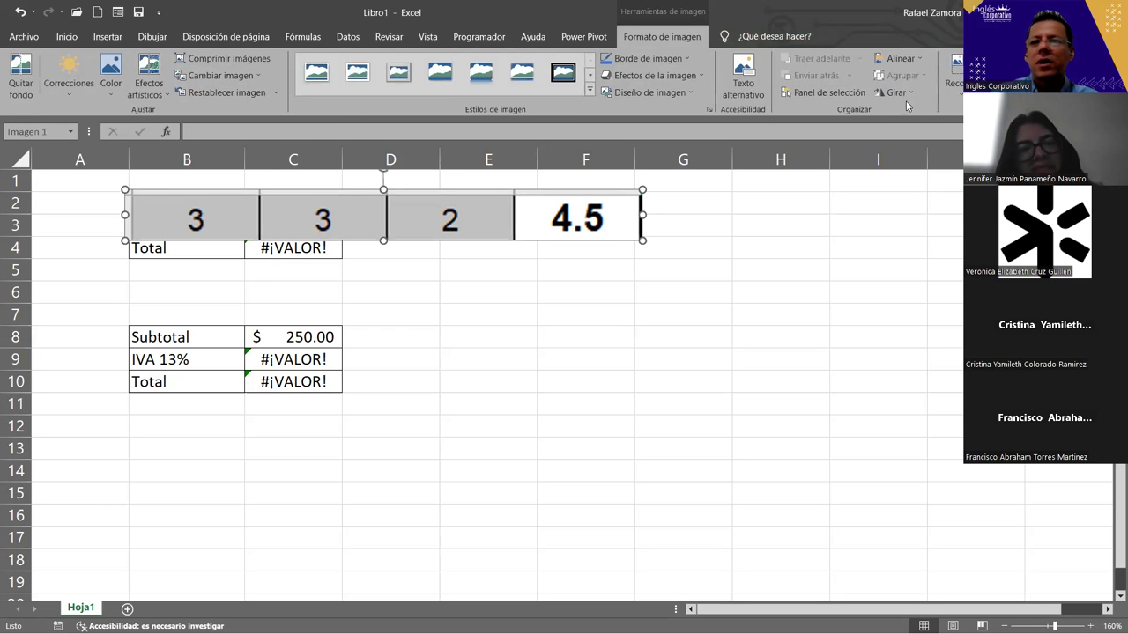
pyautogui.click(945, 75)
pyautogui.moveTo(384, 240); pyautogui.dragTo(373, 287)
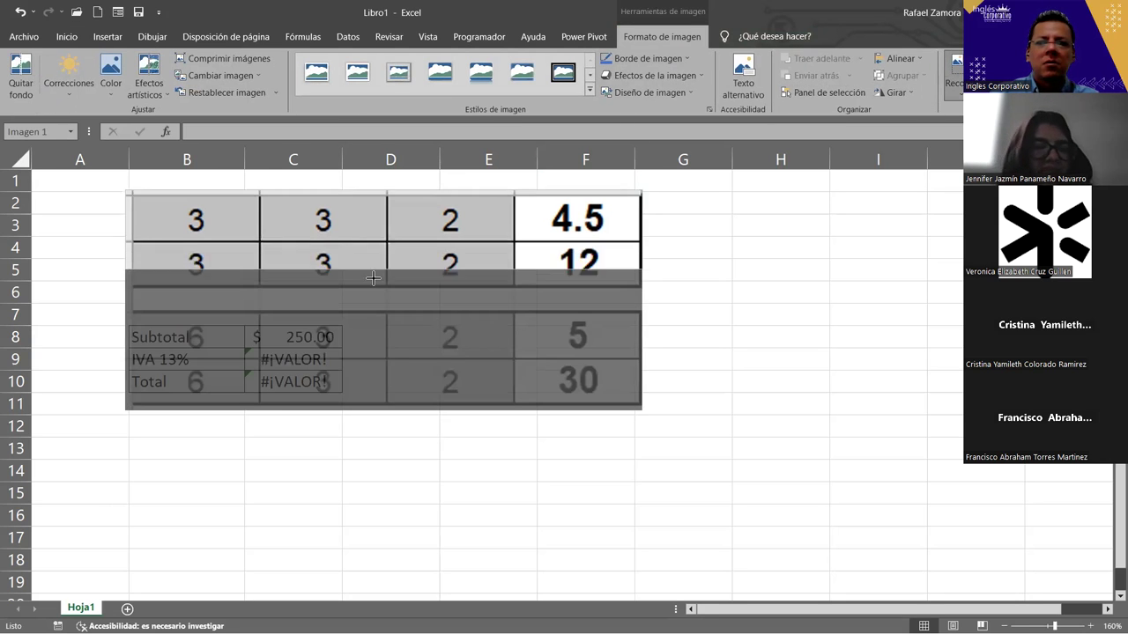
pyautogui.click(768, 291)
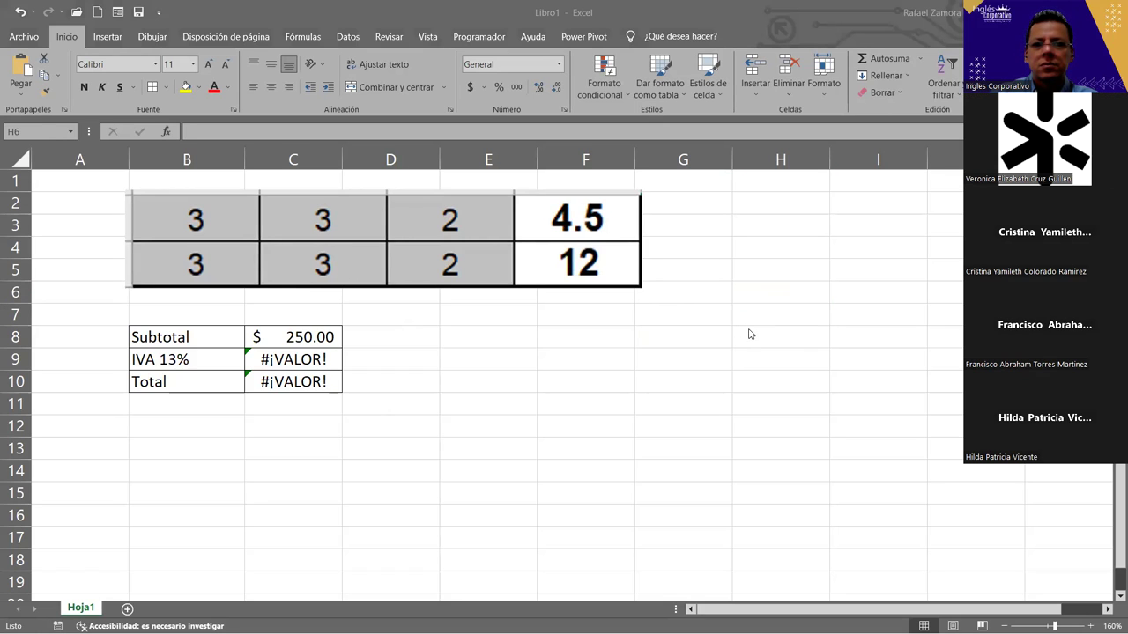
pyautogui.click(728, 393)
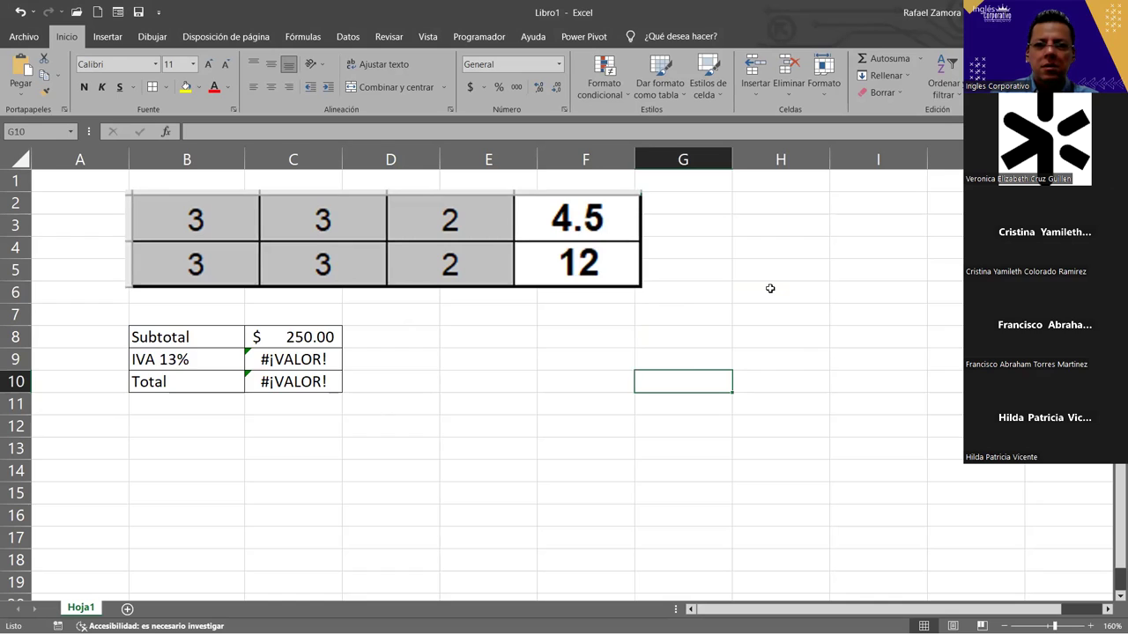
pyautogui.click(570, 276)
pyautogui.click(789, 250)
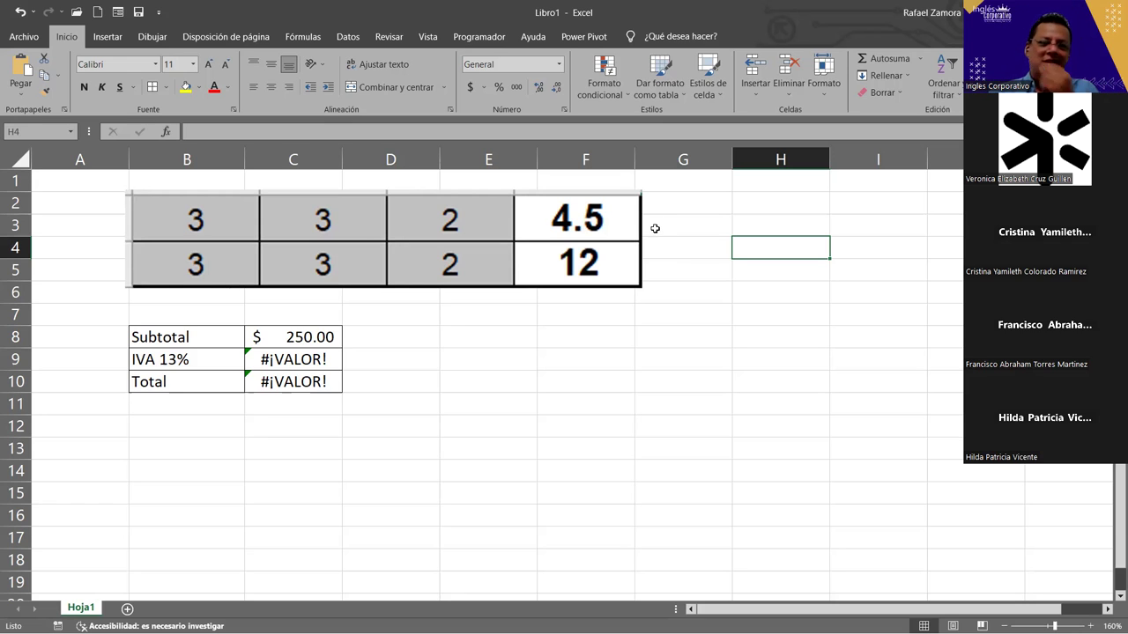
# Step: Extend the picture's crop down to reveal the row 6, 3, 2, 5
pyautogui.click(567, 263)
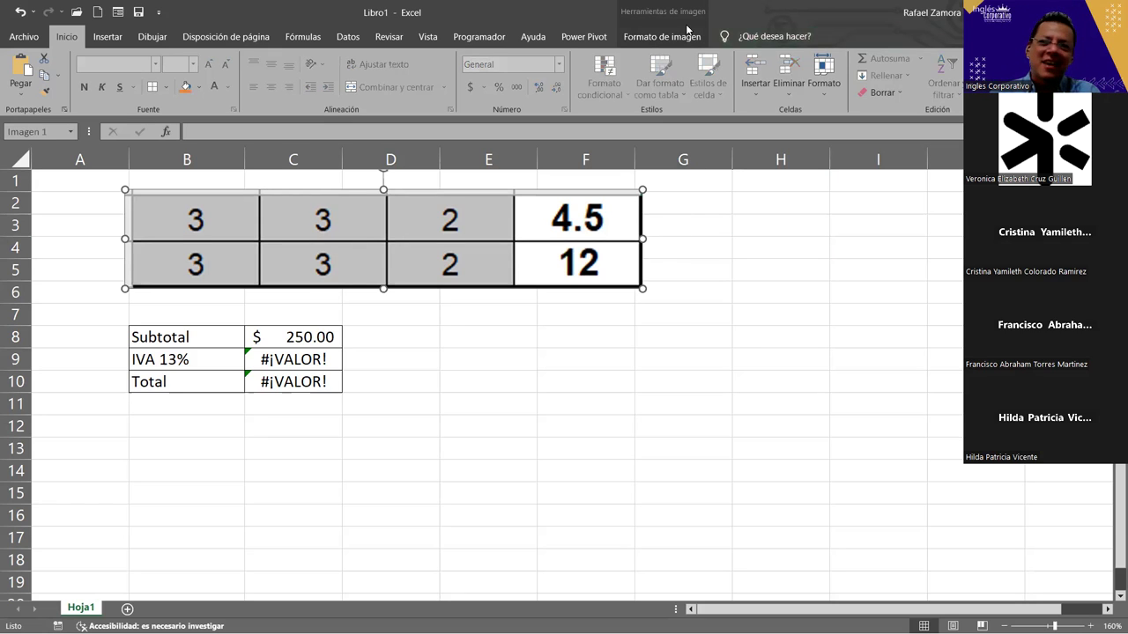
pyautogui.click(687, 30)
pyautogui.click(954, 71)
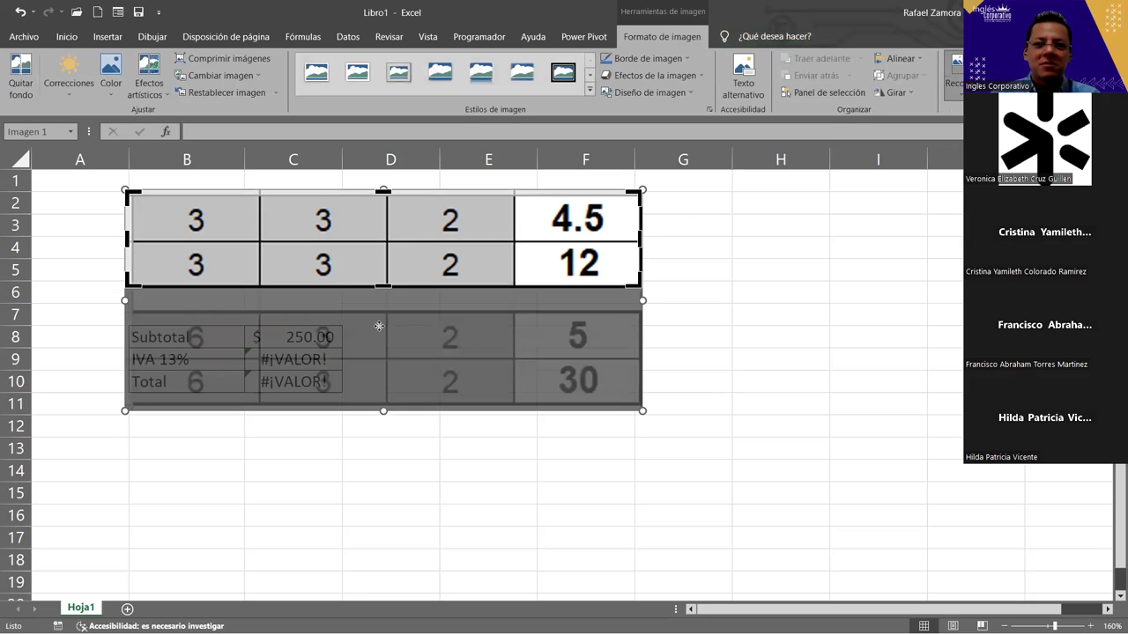
pyautogui.moveTo(380, 286); pyautogui.dragTo(380, 359)
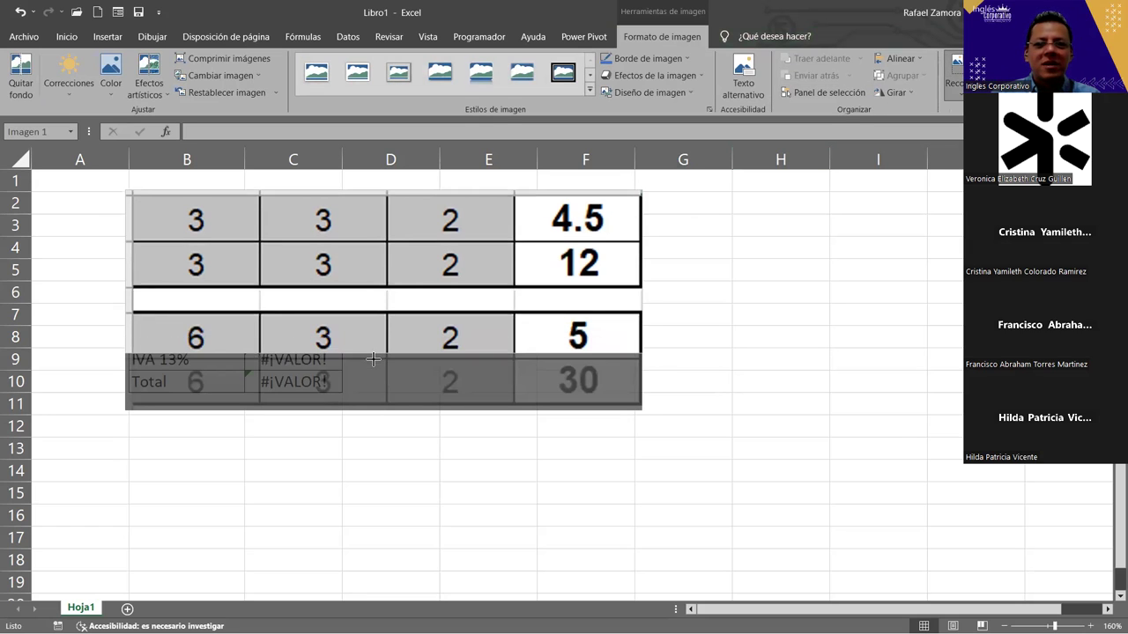
pyautogui.click(731, 332)
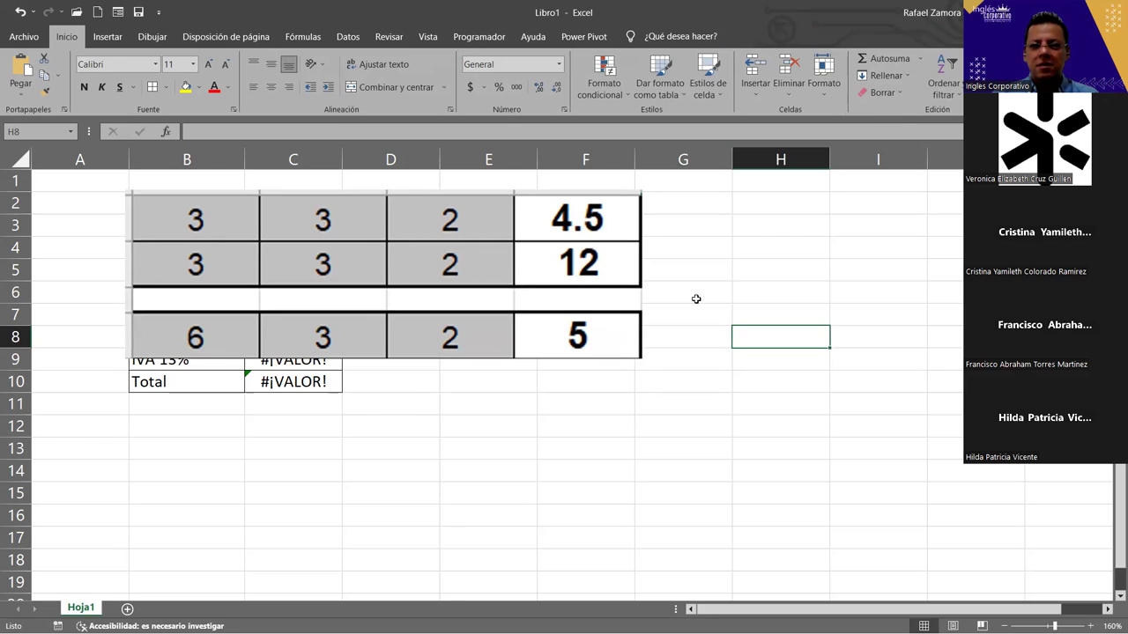
# Step: Extend the crop further to reveal the row 6, 3, 2, 30
pyautogui.click(578, 271)
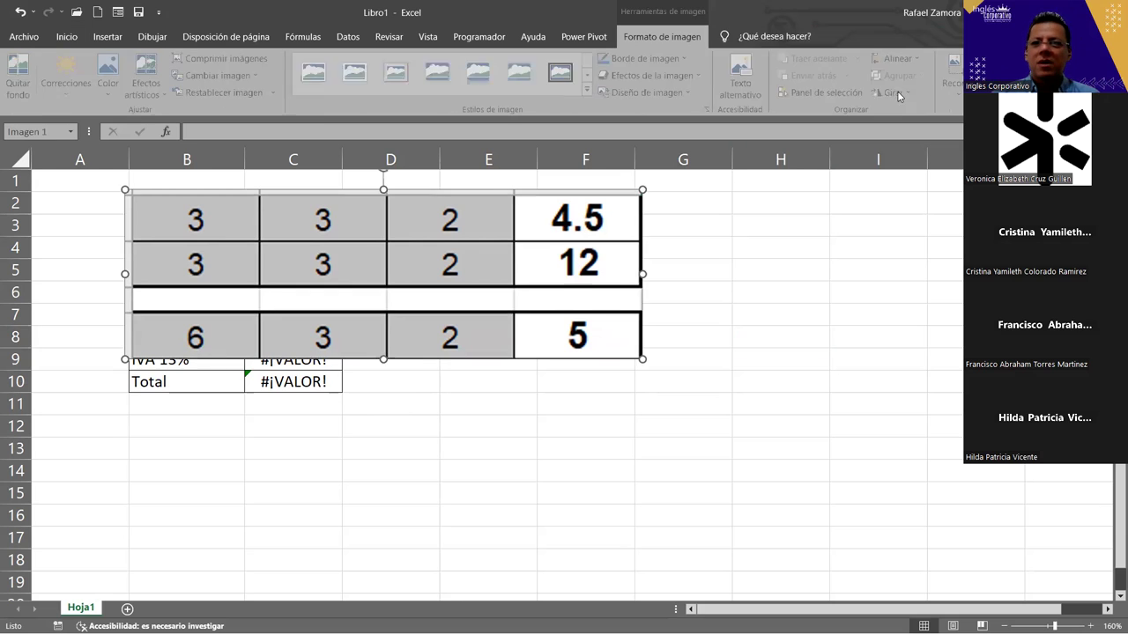
pyautogui.click(953, 75)
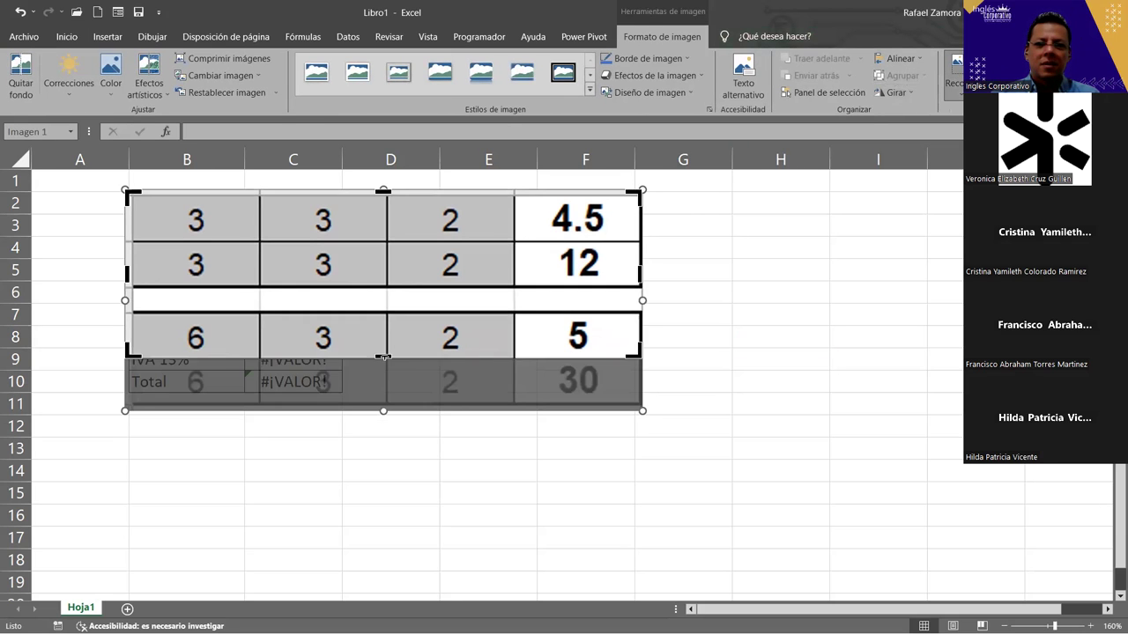
pyautogui.moveTo(383, 356); pyautogui.dragTo(379, 407)
pyautogui.click(392, 464)
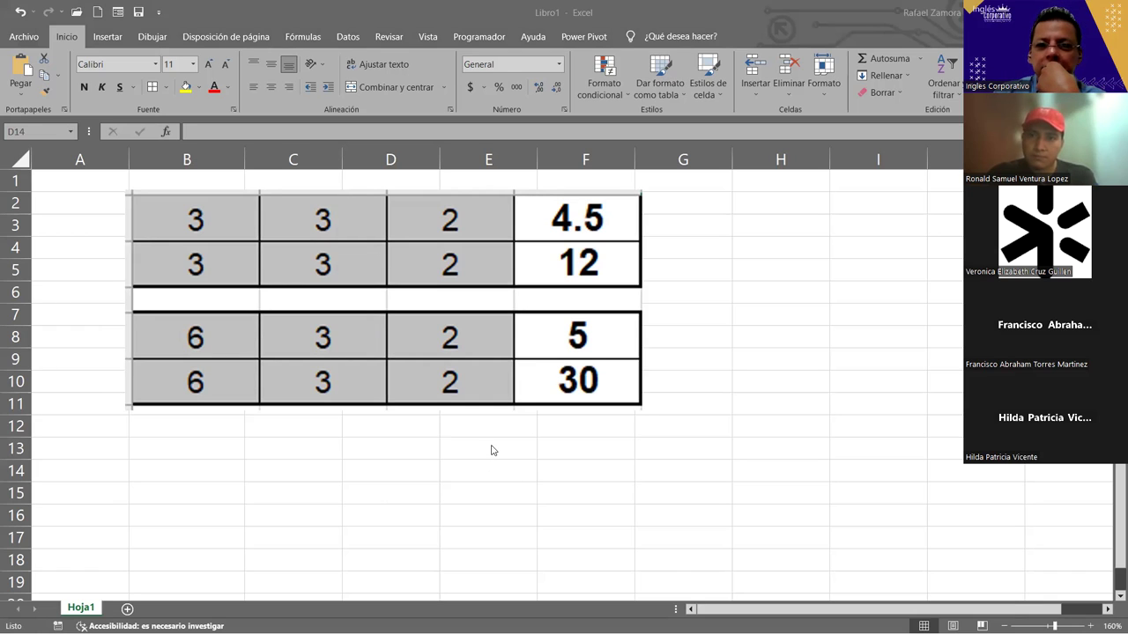
# Step: Delete the number picture and type the expression 300+200*3 in E2
pyautogui.click(533, 253)
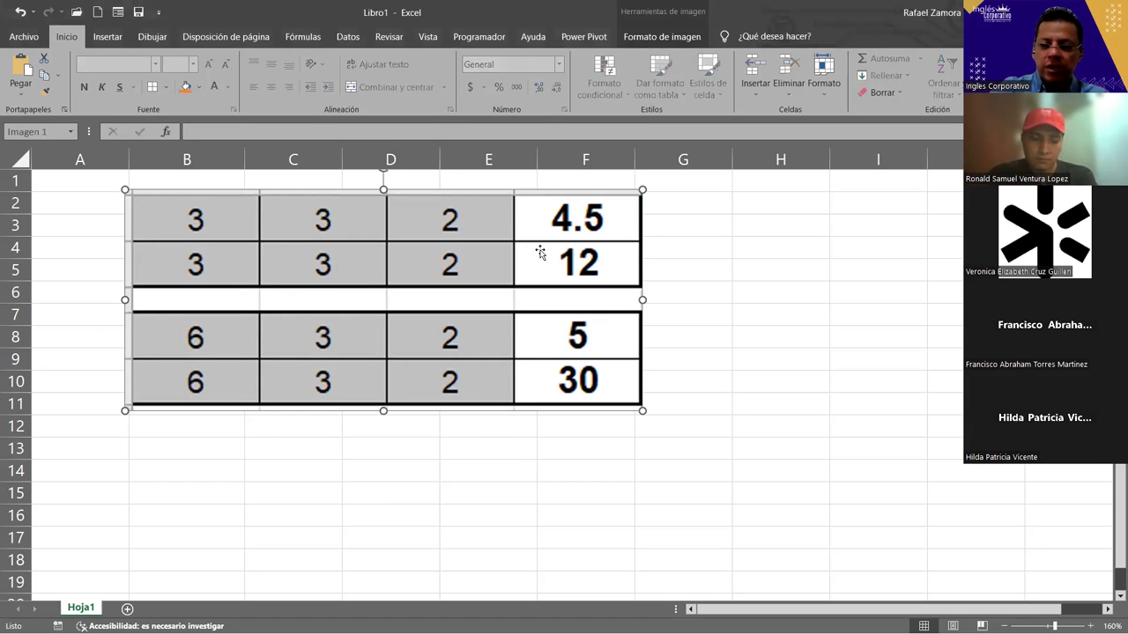
pyautogui.press('Delete')
pyautogui.click(504, 208)
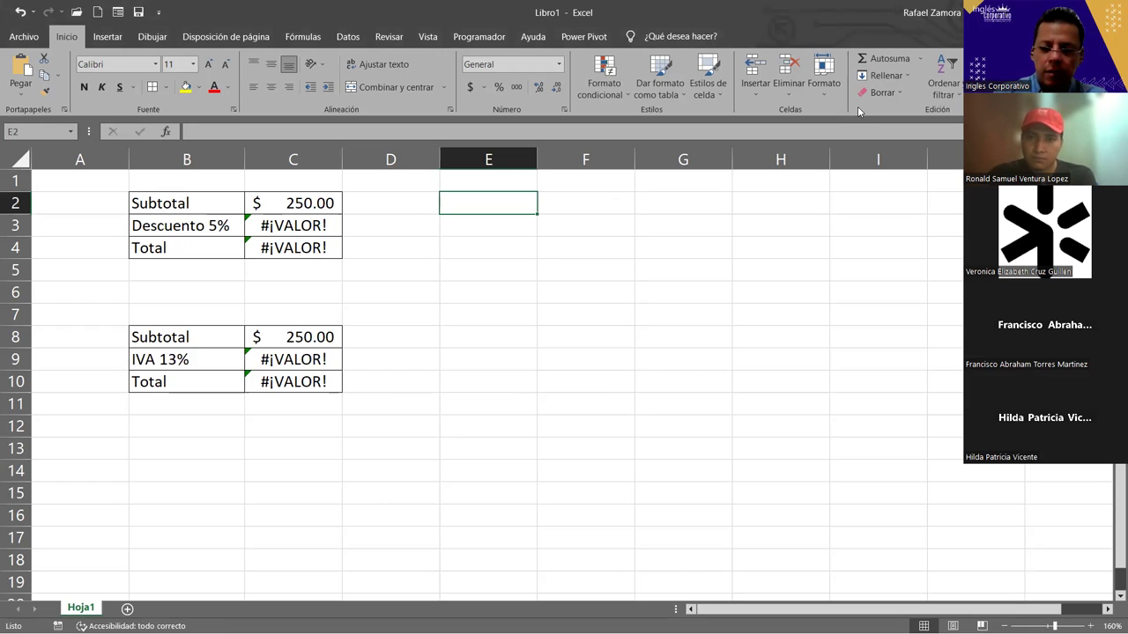
pyautogui.write('300')
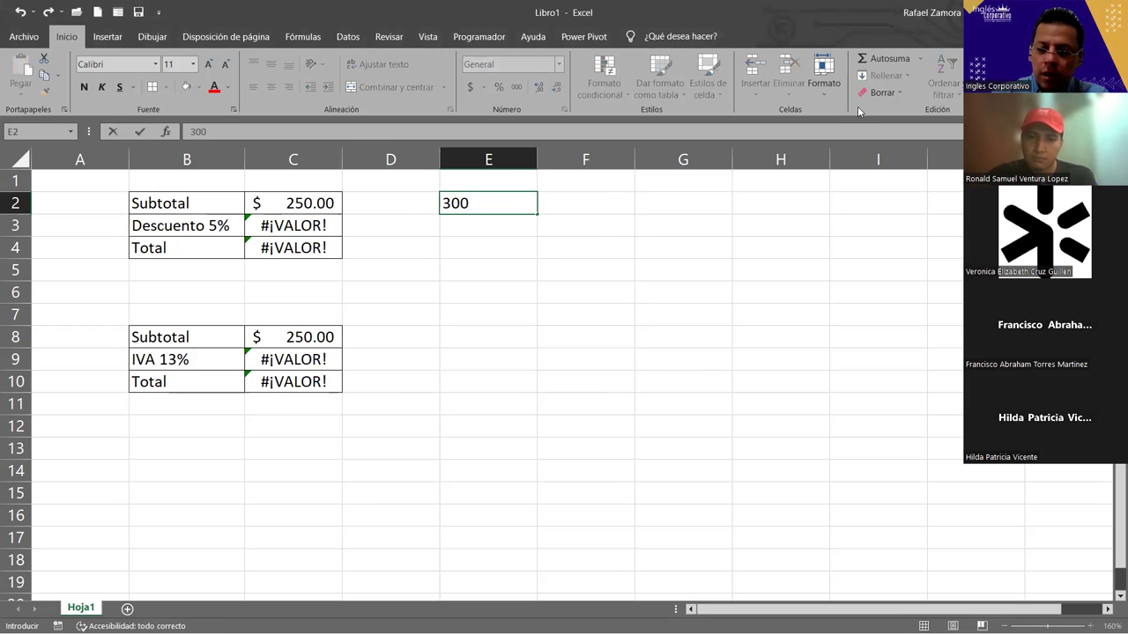
pyautogui.write('+200*3')
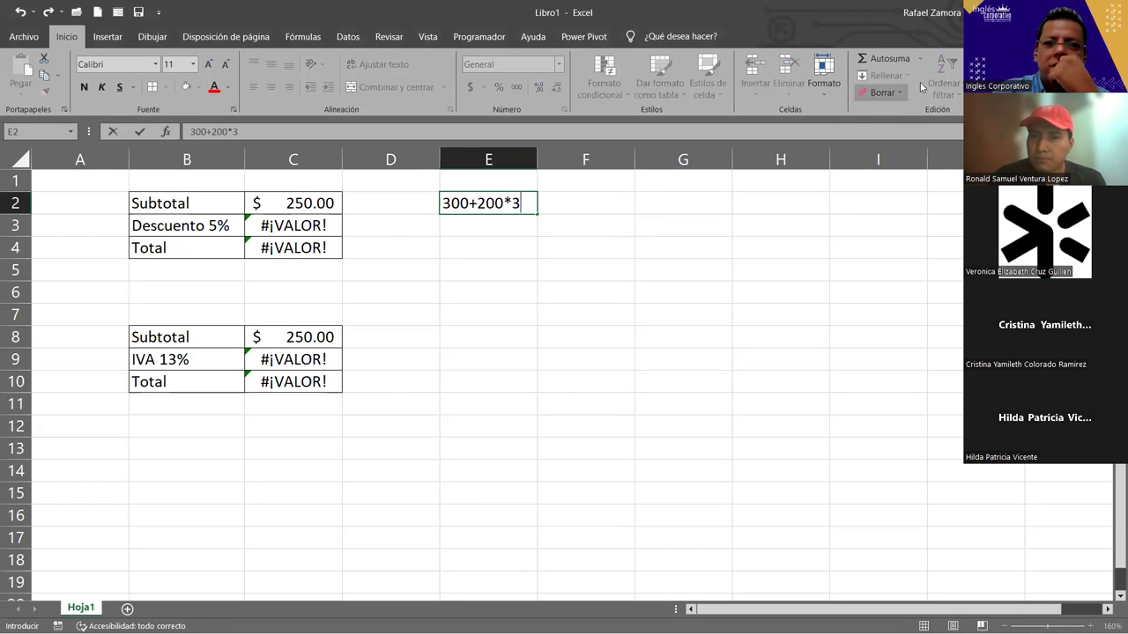
# Step: Enter the results 1500 in G2 and 900 in G3
pyautogui.click(703, 204)
pyautogui.write('150')
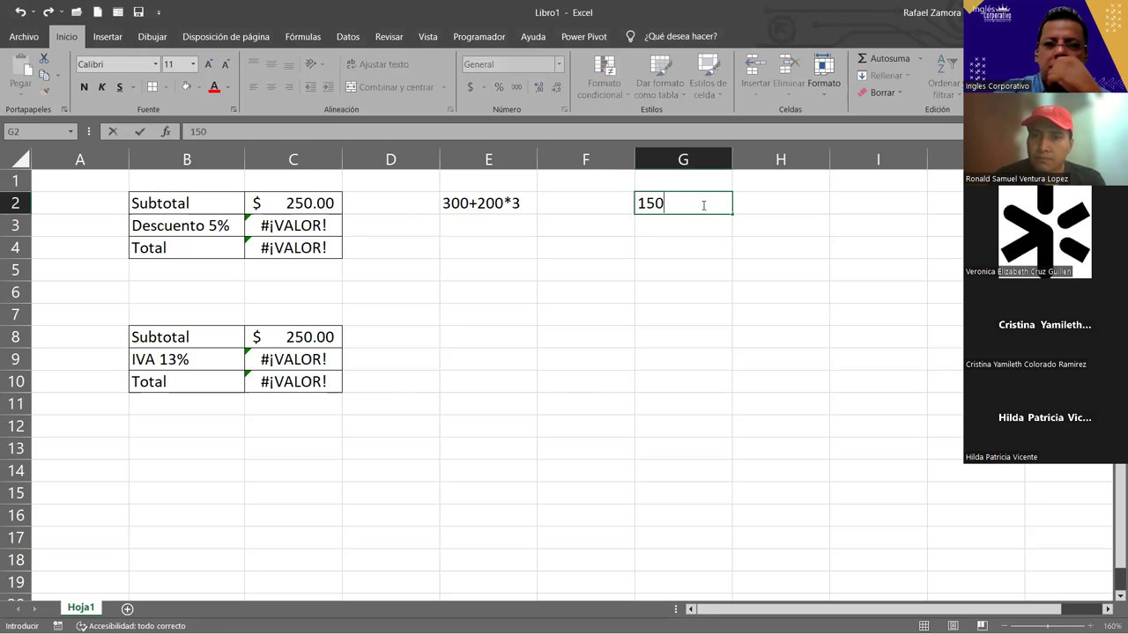
pyautogui.write('0')
pyautogui.press('Return')
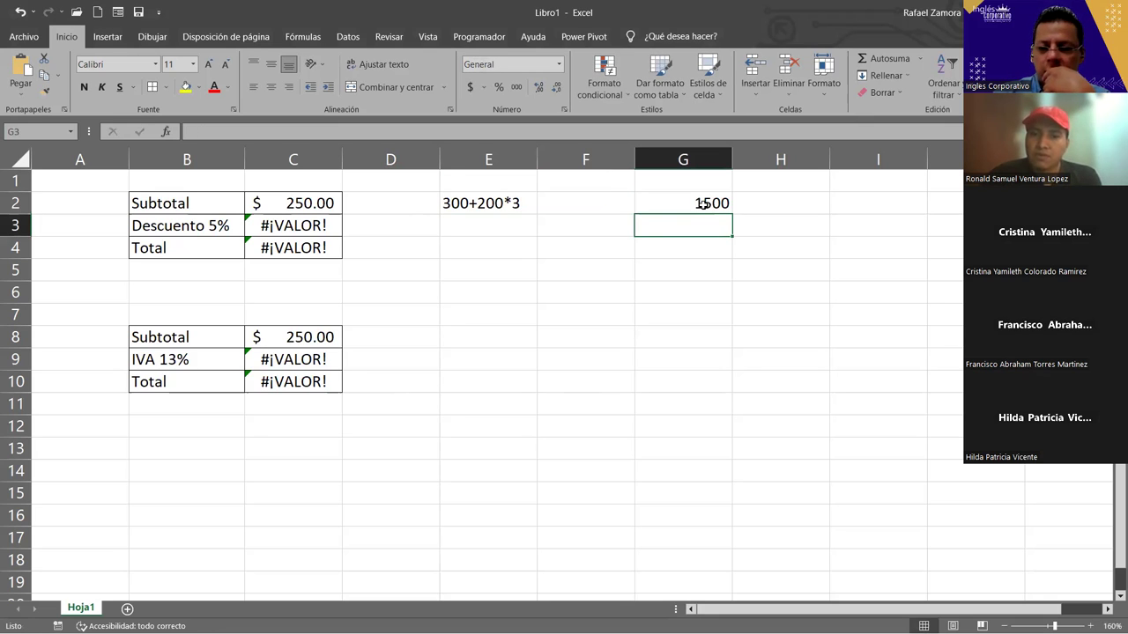
pyautogui.write('900')
pyautogui.press('Return')
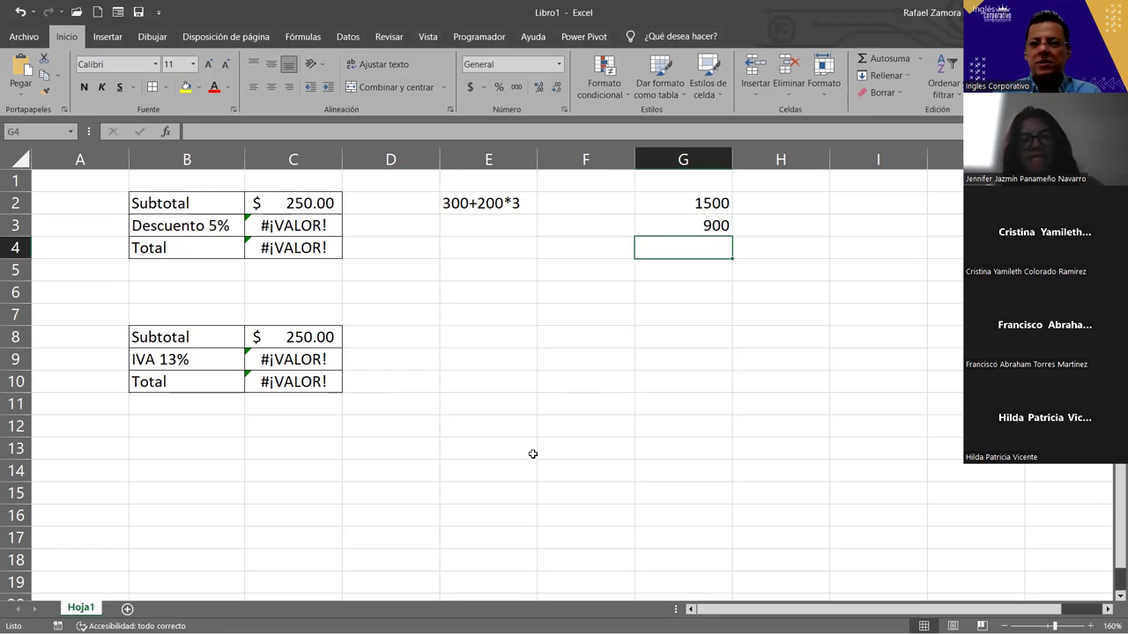
pyautogui.click(478, 323)
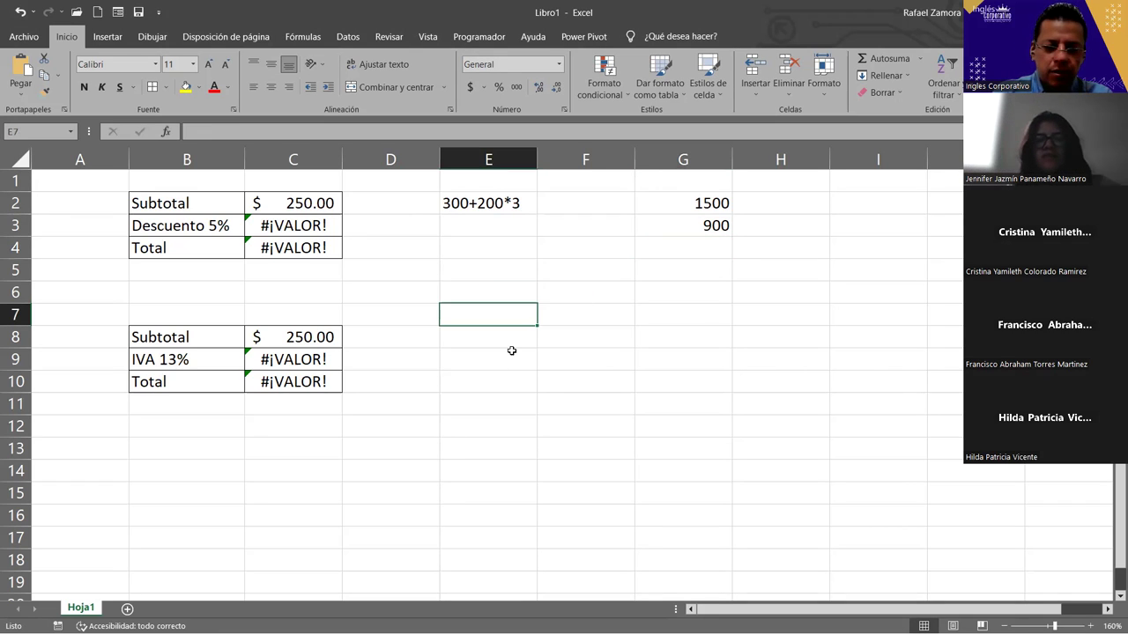
# Step: Enter the labels Suma in E7 and Multiplicación in E8
pyautogui.write('Suma')
pyautogui.press('Return')
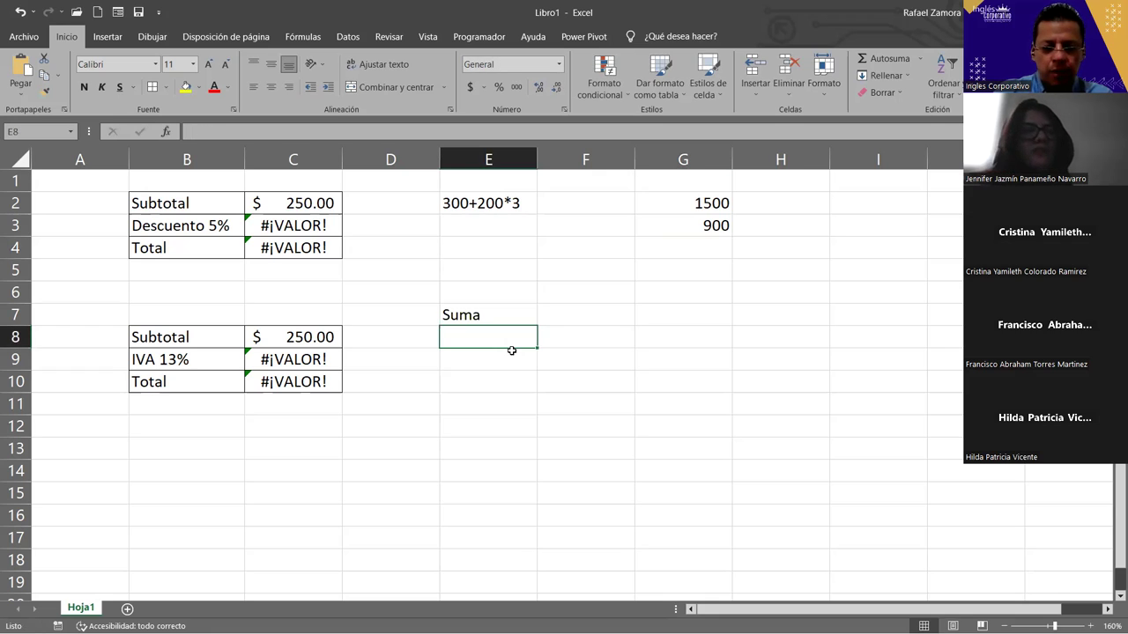
pyautogui.write('Multipl')
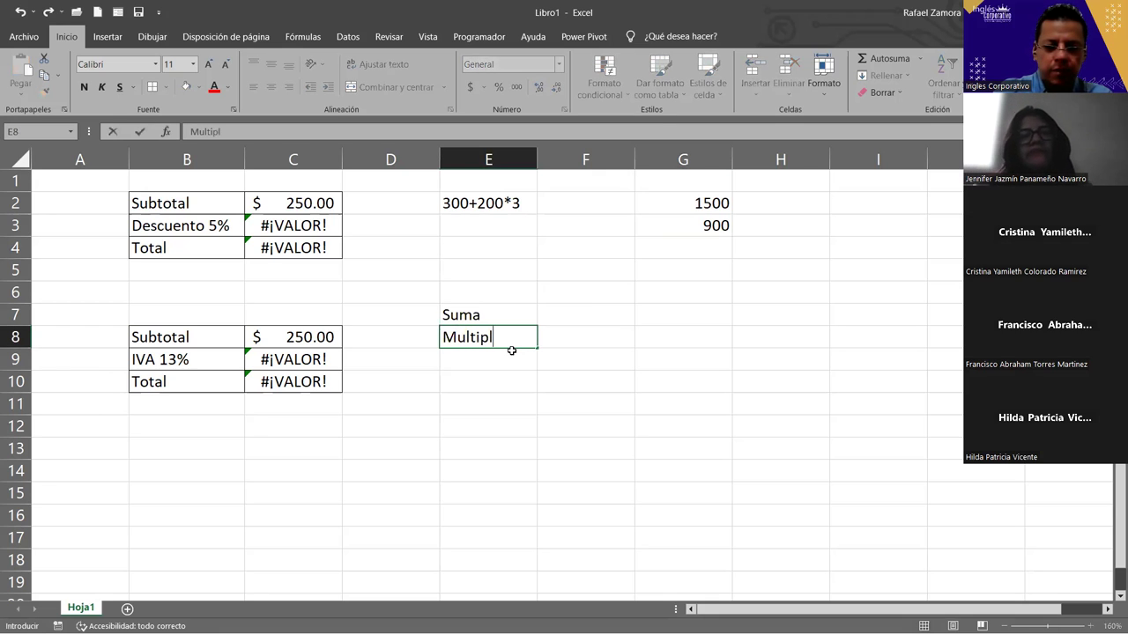
pyautogui.write('icacion')
pyautogui.press('BackSpace')
pyautogui.press('BackSpace')
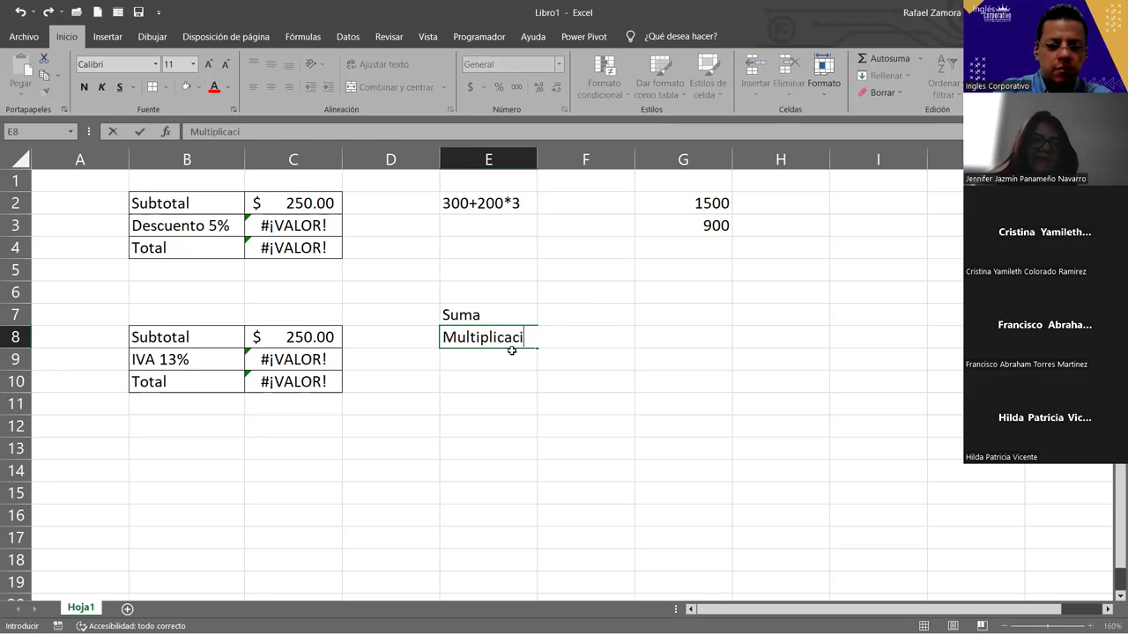
pyautogui.write('ón')
pyautogui.press('Return')
# Step: Enter Resta, División, Raiz and Potencia in E9 through E12
pyautogui.write('Resta')
pyautogui.press('Return')
pyautogui.write('D')
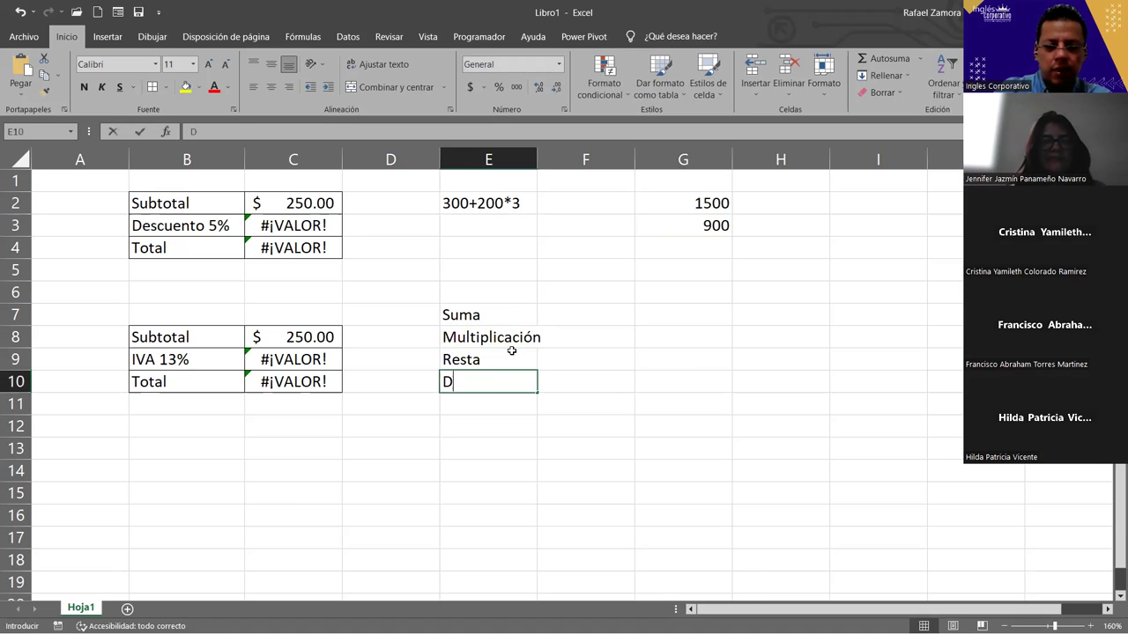
pyautogui.write('ivisión')
pyautogui.press('Return')
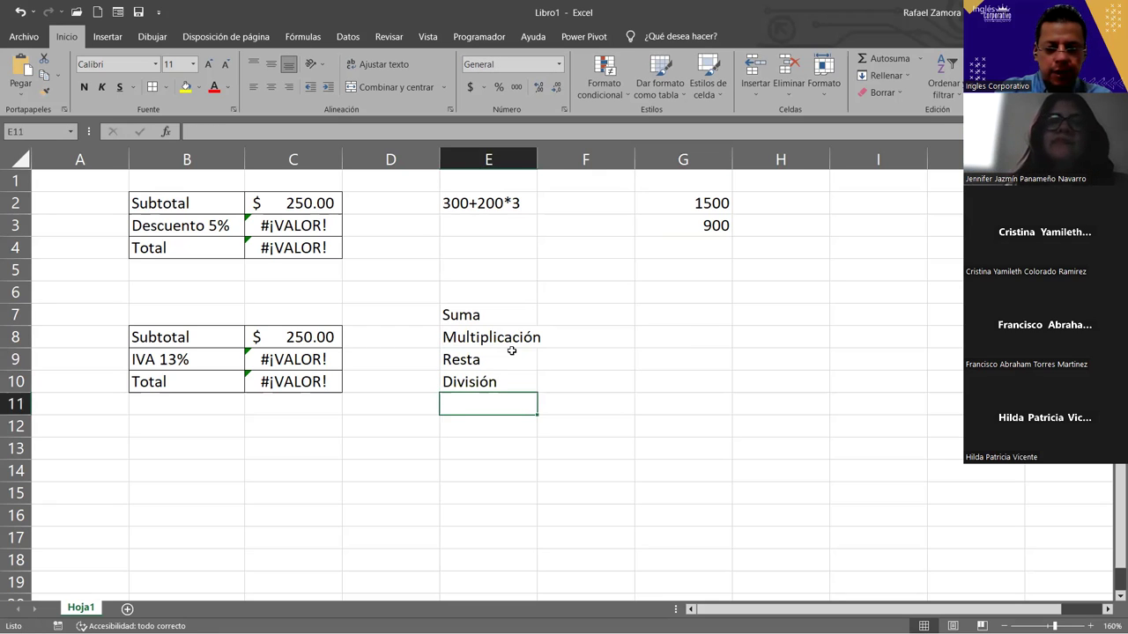
pyautogui.write('R')
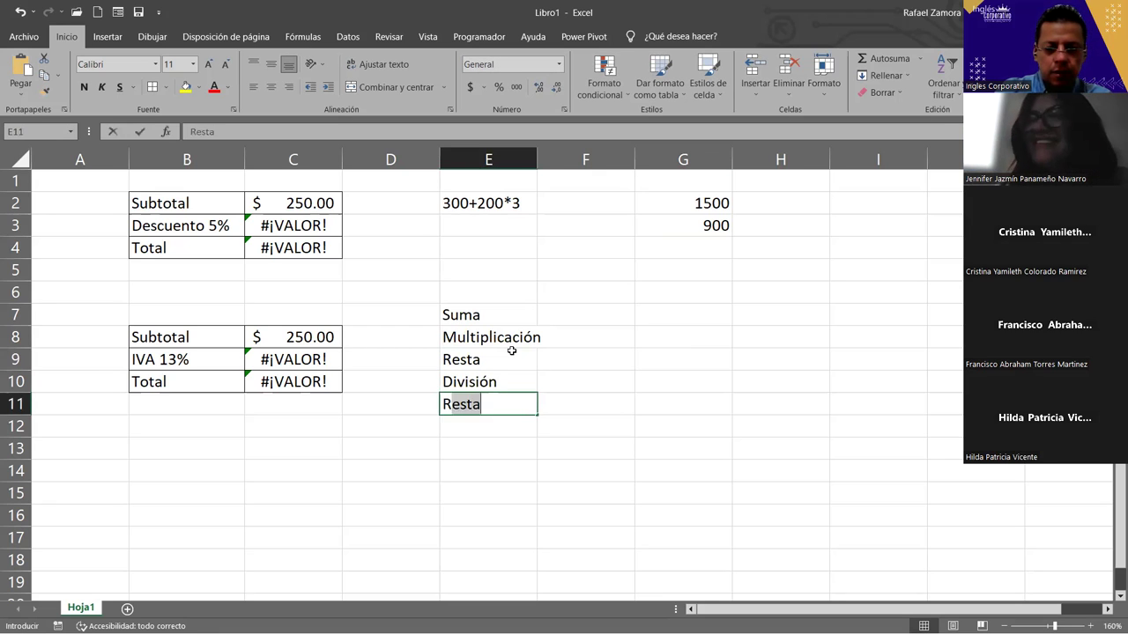
pyautogui.write('aiz')
pyautogui.press('Return')
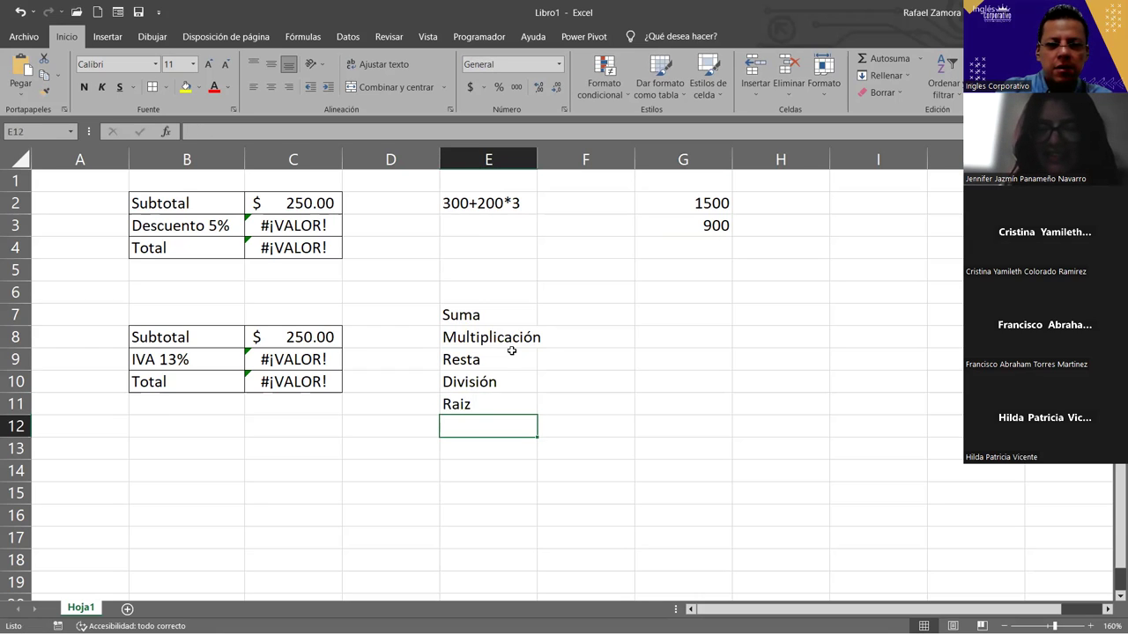
pyautogui.write('Potencia')
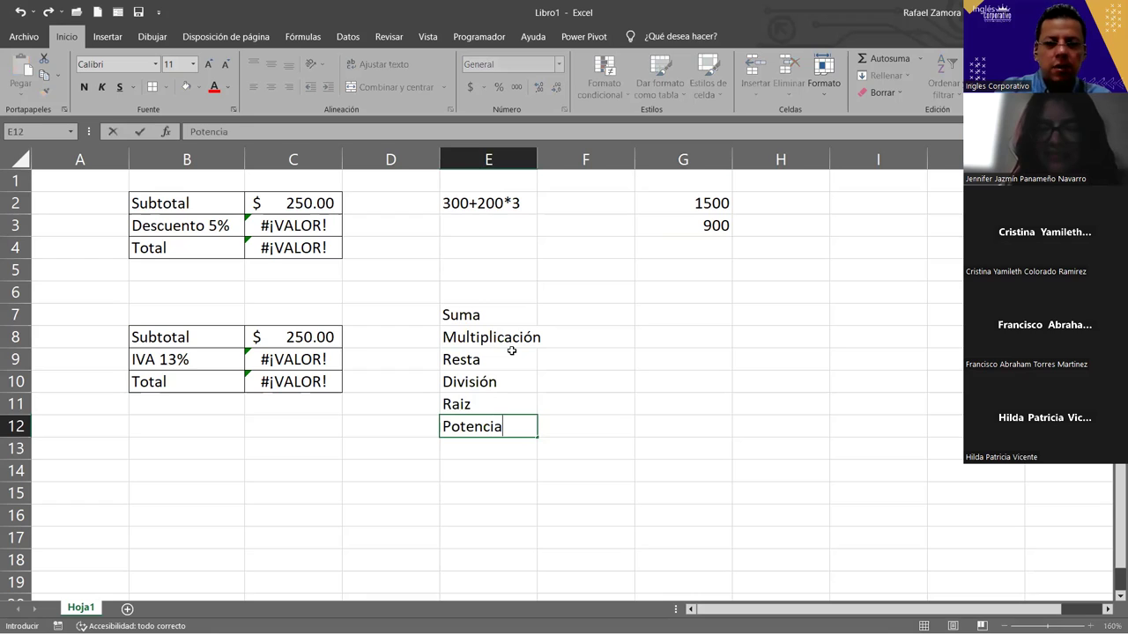
pyautogui.press('Return')
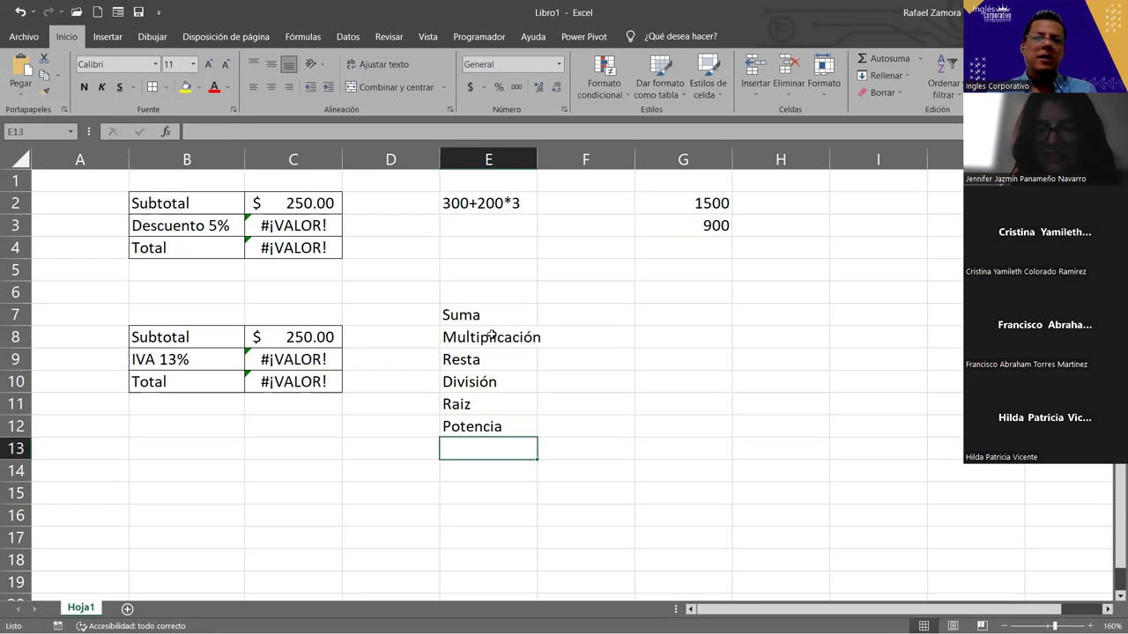
# Step: Fill G7:G12 with the number series 1 to 6, starting from 1 in G7
pyautogui.click(491, 334)
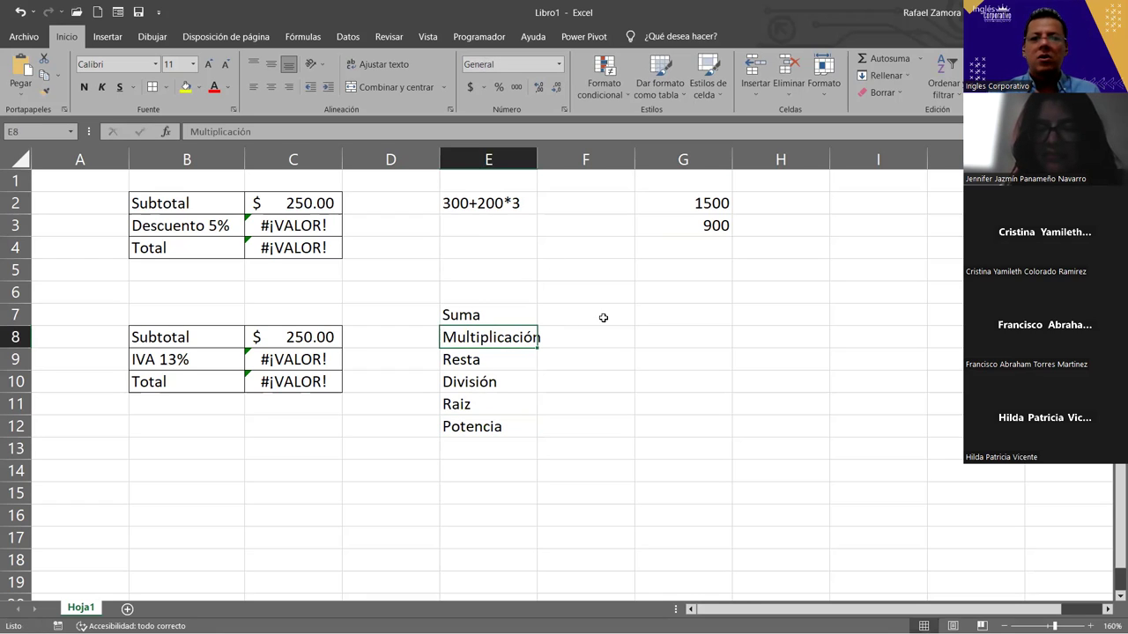
pyautogui.click(648, 315)
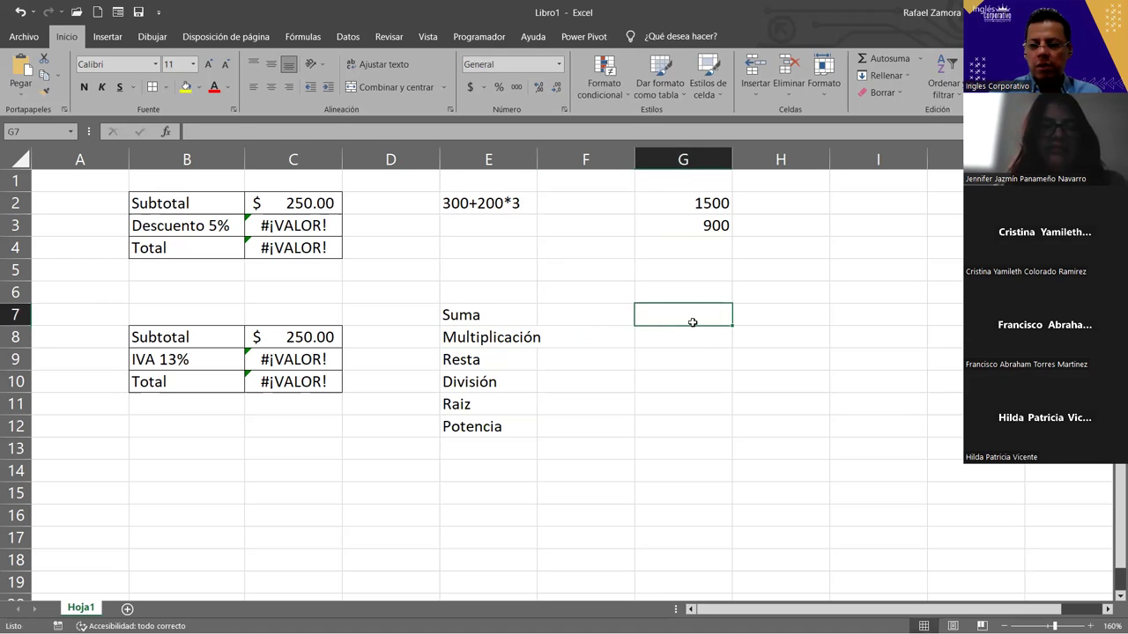
pyautogui.write('1')
pyautogui.press('Return')
pyautogui.click(696, 310)
pyautogui.moveTo(732, 325); pyautogui.dragTo(732, 326)
pyautogui.moveTo(730, 446); pyautogui.dragTo(730, 446)
pyautogui.click(742, 446)
pyautogui.click(782, 477)
# Step: Centre the numbers 1 to 6 in G7:G12
pyautogui.click(780, 515)
pyautogui.moveTo(705, 314); pyautogui.dragTo(723, 426)
pyautogui.click(271, 88)
pyautogui.click(585, 560)
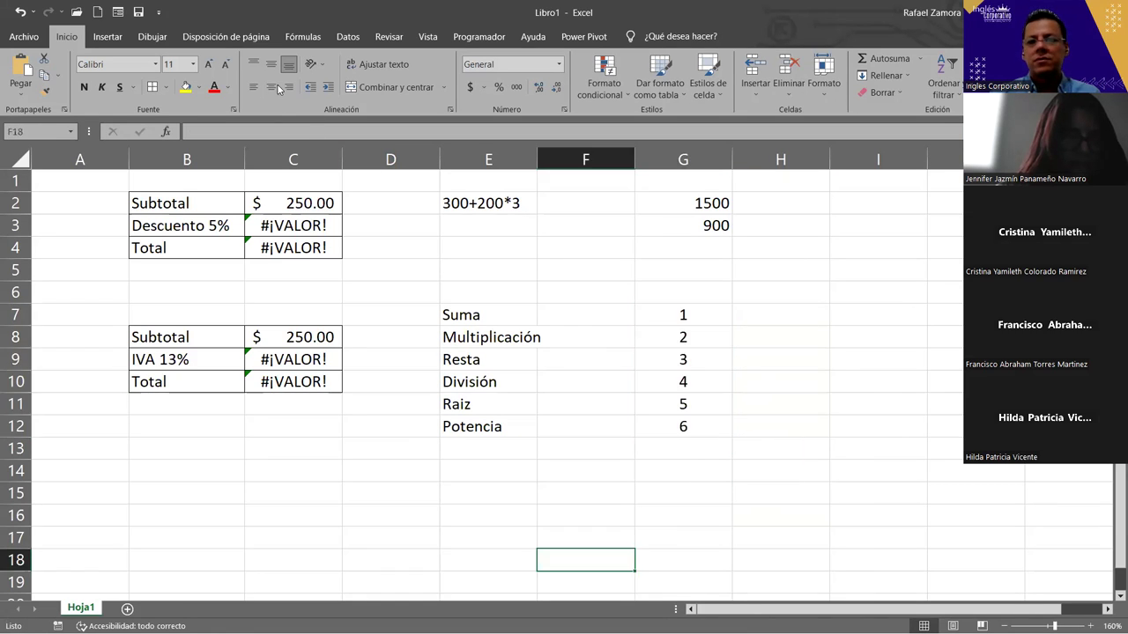
# Step: Move Suma, Resta and Multiplicación from column E into H7, H8 and H9
pyautogui.click(467, 306)
pyautogui.moveTo(476, 306); pyautogui.dragTo(784, 326)
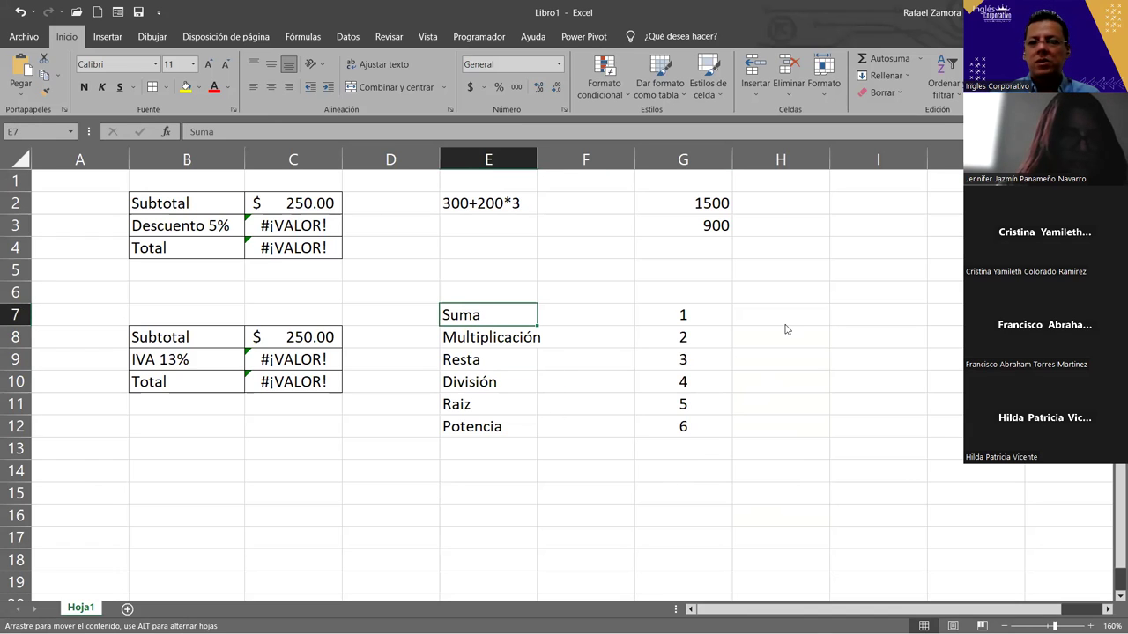
pyautogui.click(584, 474)
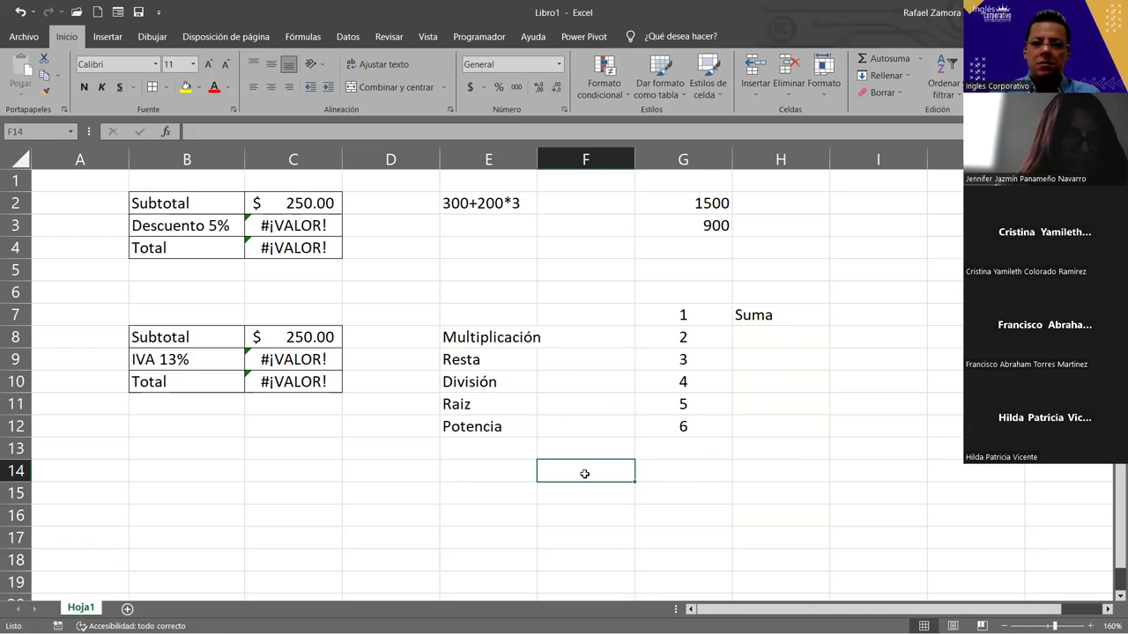
pyautogui.click(485, 357)
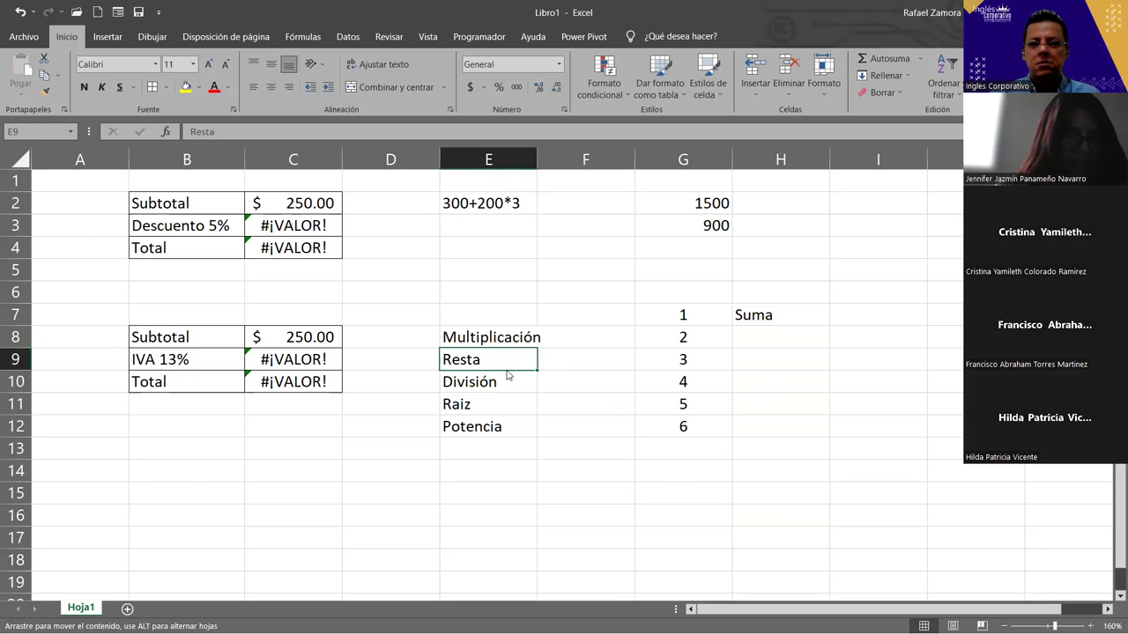
pyautogui.moveTo(508, 372); pyautogui.dragTo(766, 347)
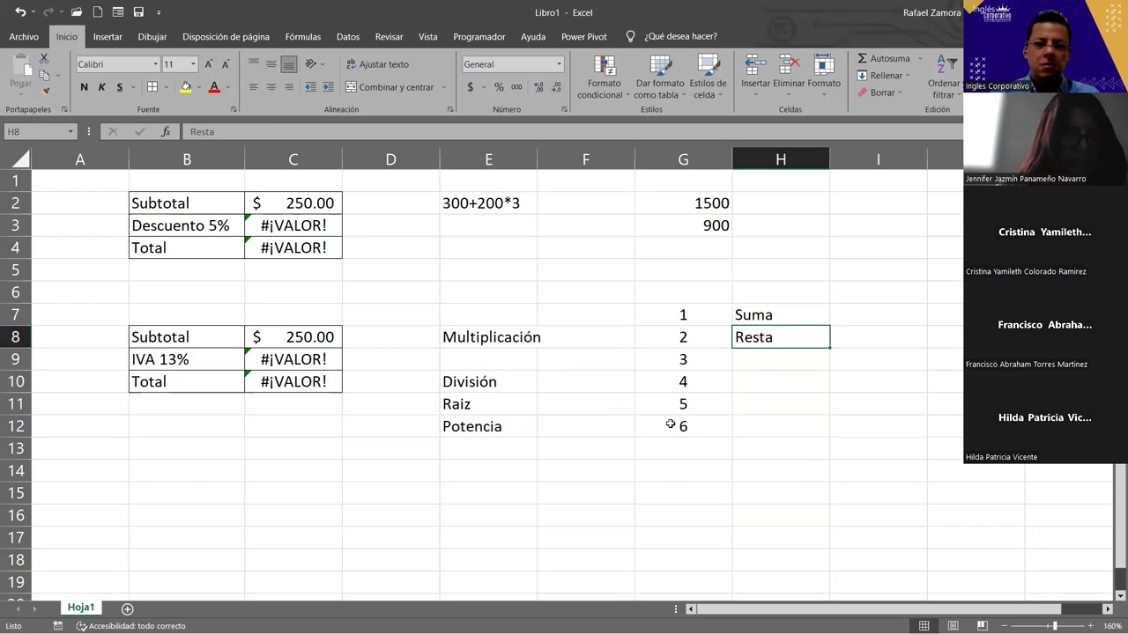
pyautogui.click(504, 337)
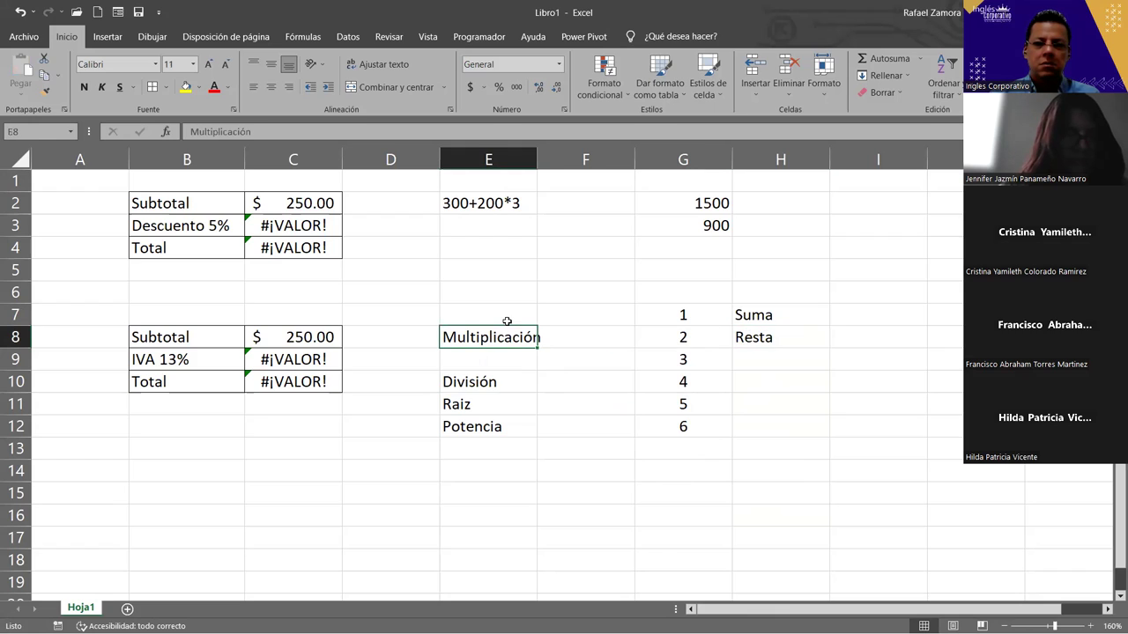
pyautogui.moveTo(504, 328); pyautogui.dragTo(767, 360)
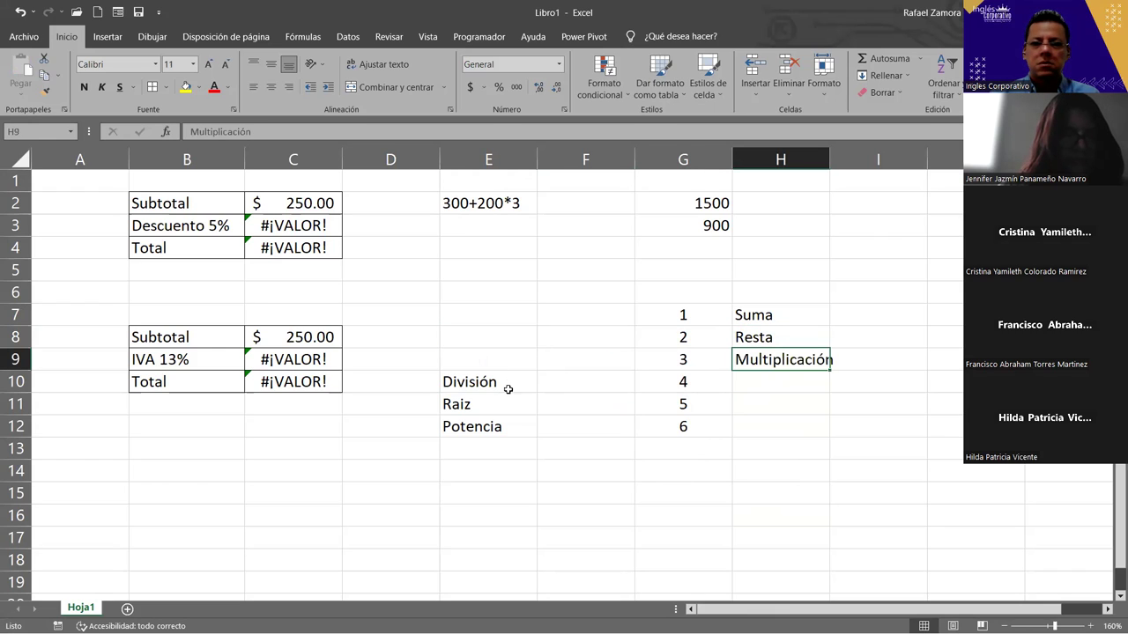
# Step: Autofit column G and move División and Raiz into H10 and H11
pyautogui.doubleClick(732, 158)
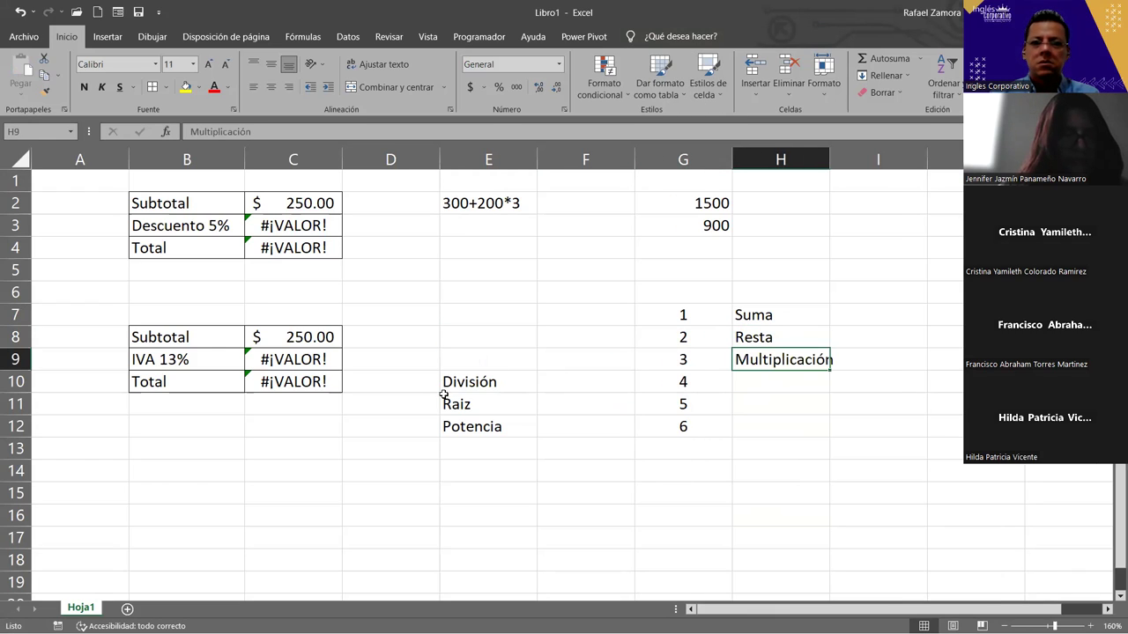
pyautogui.click(477, 374)
pyautogui.moveTo(476, 373)
pyautogui.mouseDown()
pyautogui.moveTo(782, 352)
pyautogui.moveTo(633, 355)
pyautogui.mouseUp()
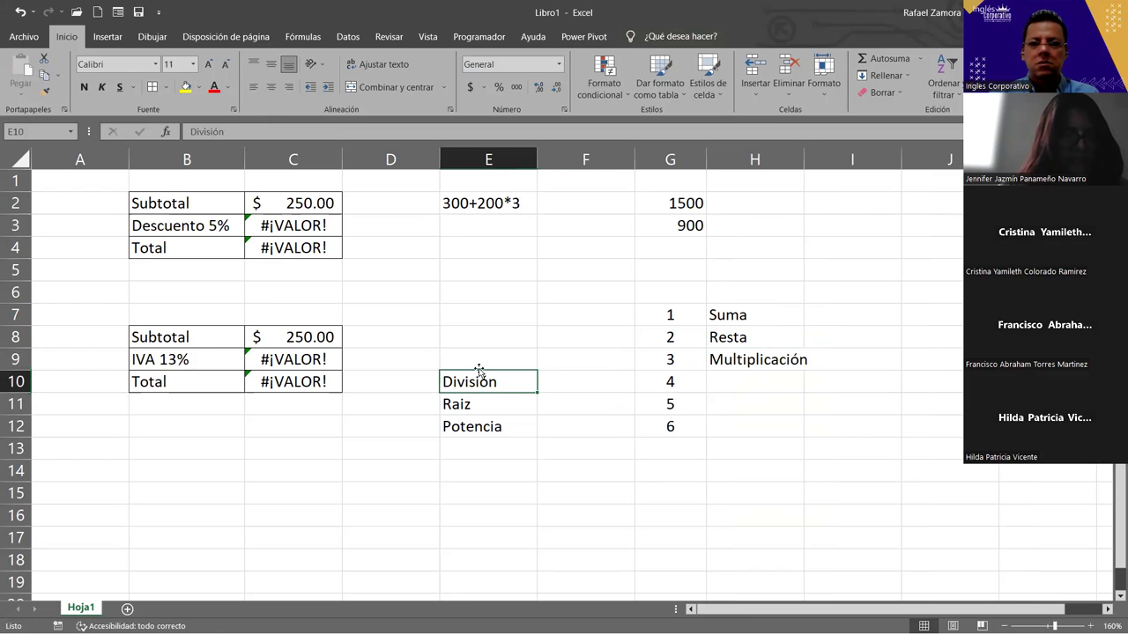
pyautogui.moveTo(526, 389); pyautogui.dragTo(792, 389)
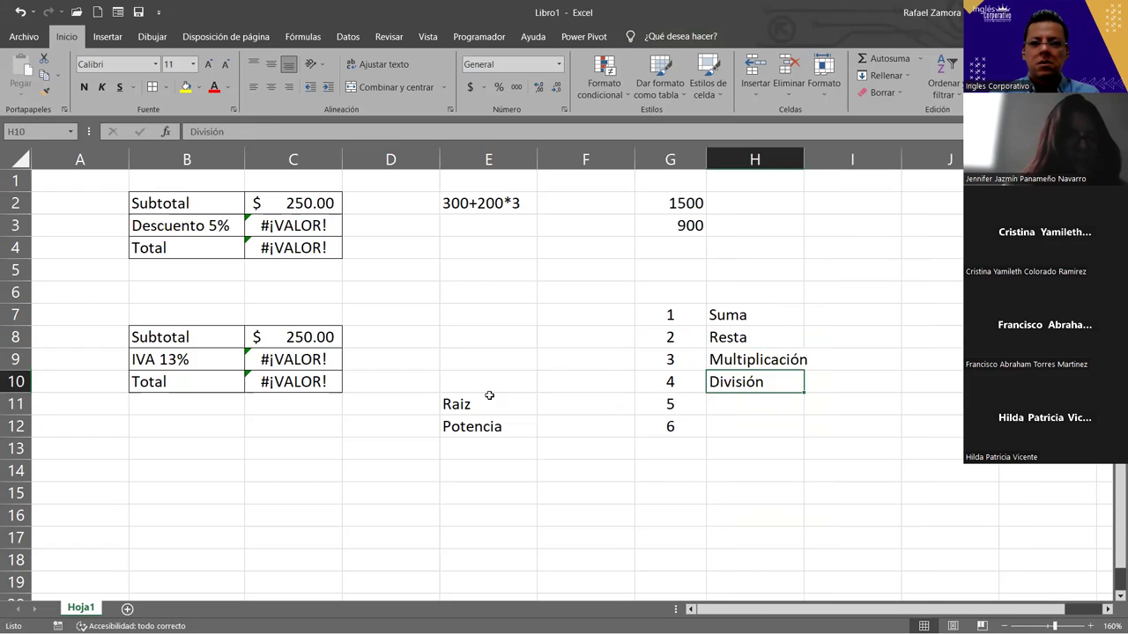
pyautogui.click(496, 398)
pyautogui.moveTo(728, 402); pyautogui.dragTo(757, 425)
pyautogui.click(509, 424)
# Step: Put Potencia in H12, then move Multiplicación, División and Suma into I7:I9
pyautogui.click(759, 488)
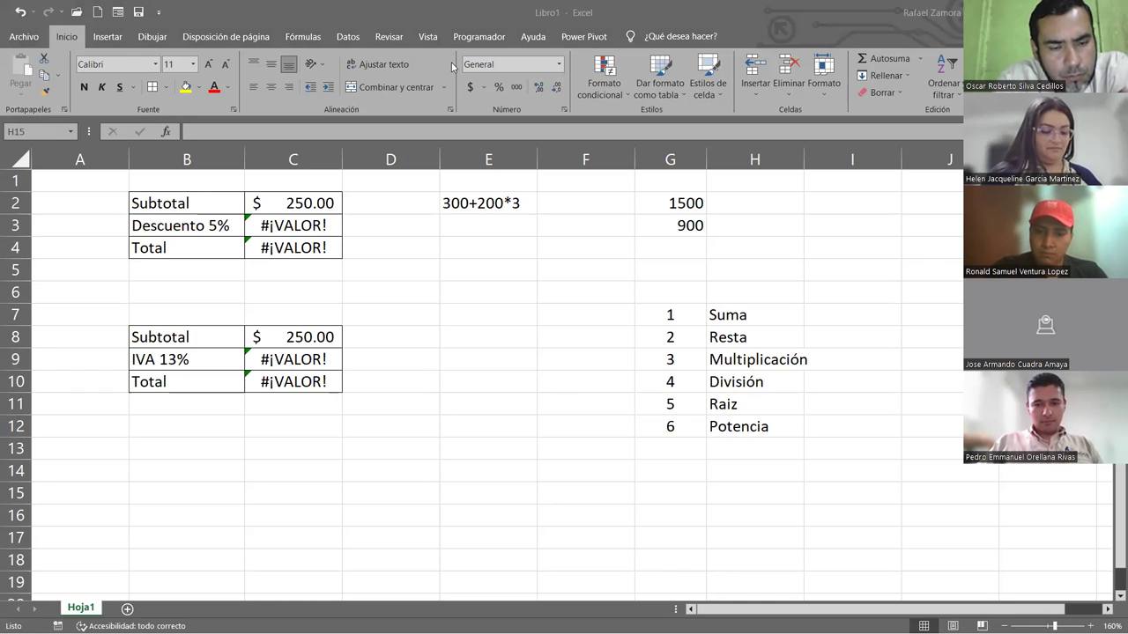
pyautogui.click(751, 369)
pyautogui.moveTo(763, 351); pyautogui.dragTo(859, 305)
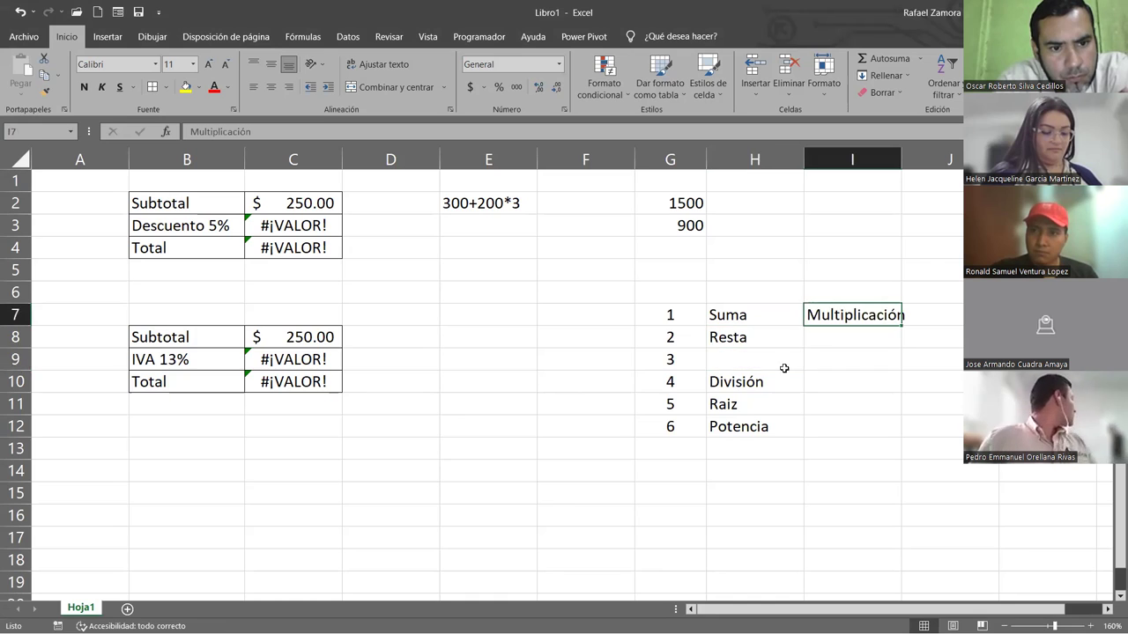
pyautogui.click(784, 375)
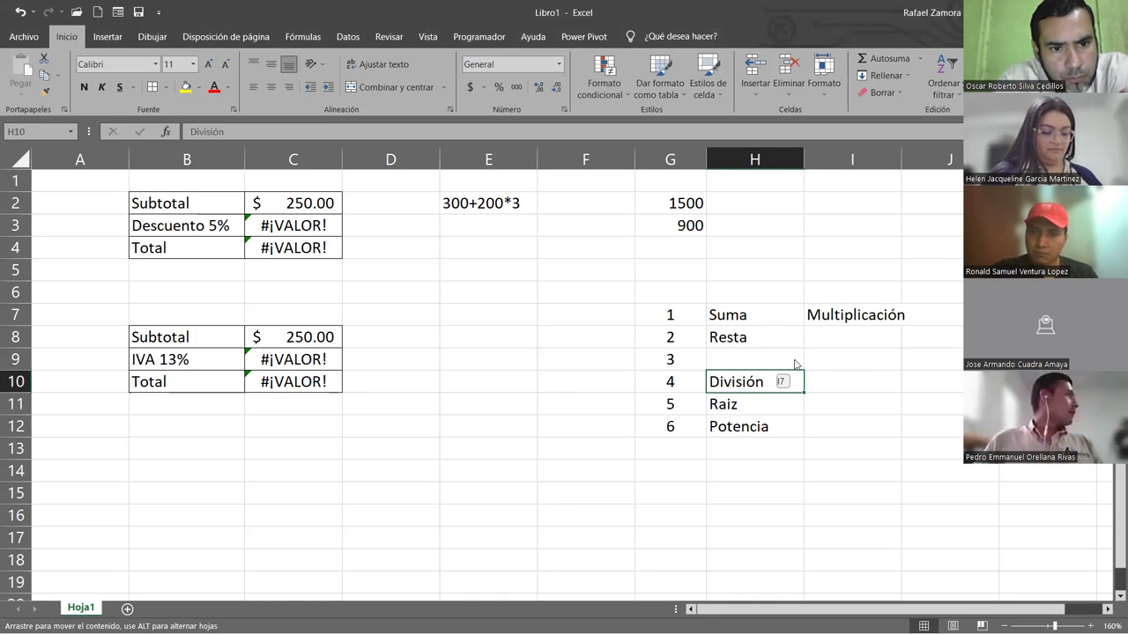
pyautogui.moveTo(795, 373); pyautogui.dragTo(851, 340)
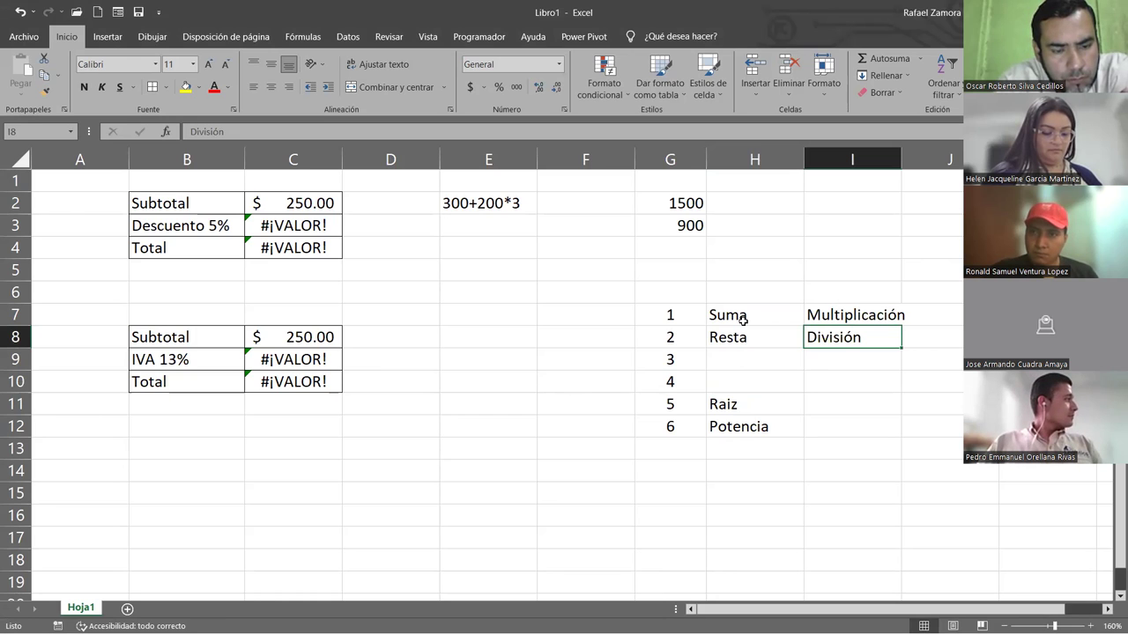
pyautogui.click(743, 320)
pyautogui.moveTo(763, 326); pyautogui.dragTo(769, 328)
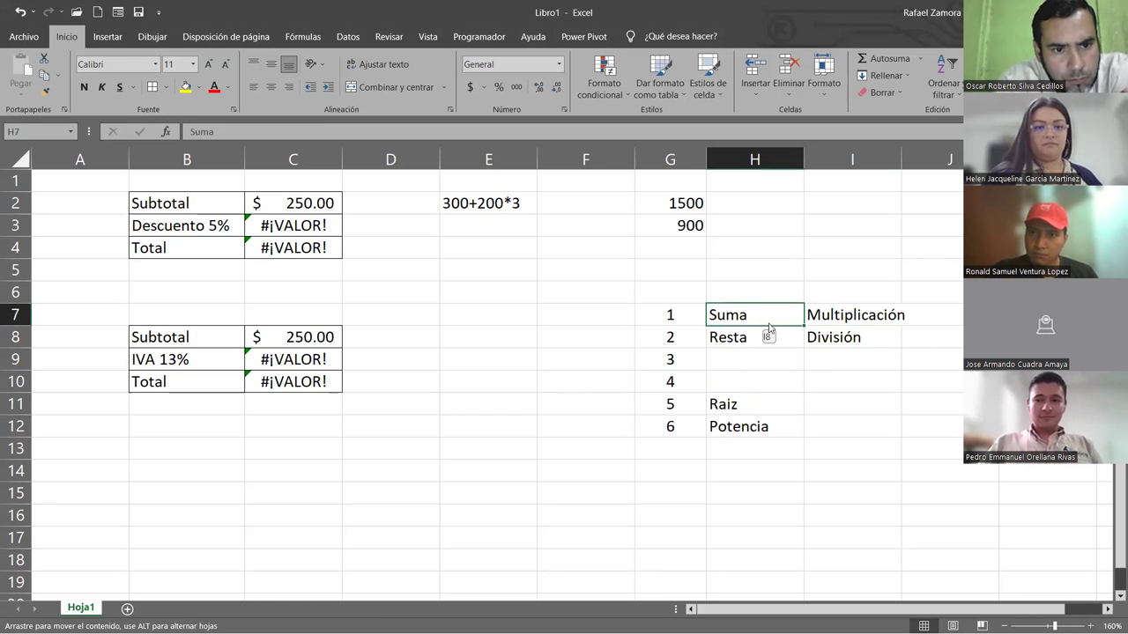
pyautogui.moveTo(844, 363); pyautogui.dragTo(844, 361)
# Step: Move Resta, Raiz and Potencia into I10:I12, then drag the reordered I7:I12 list back to H7:H12
pyautogui.click(763, 333)
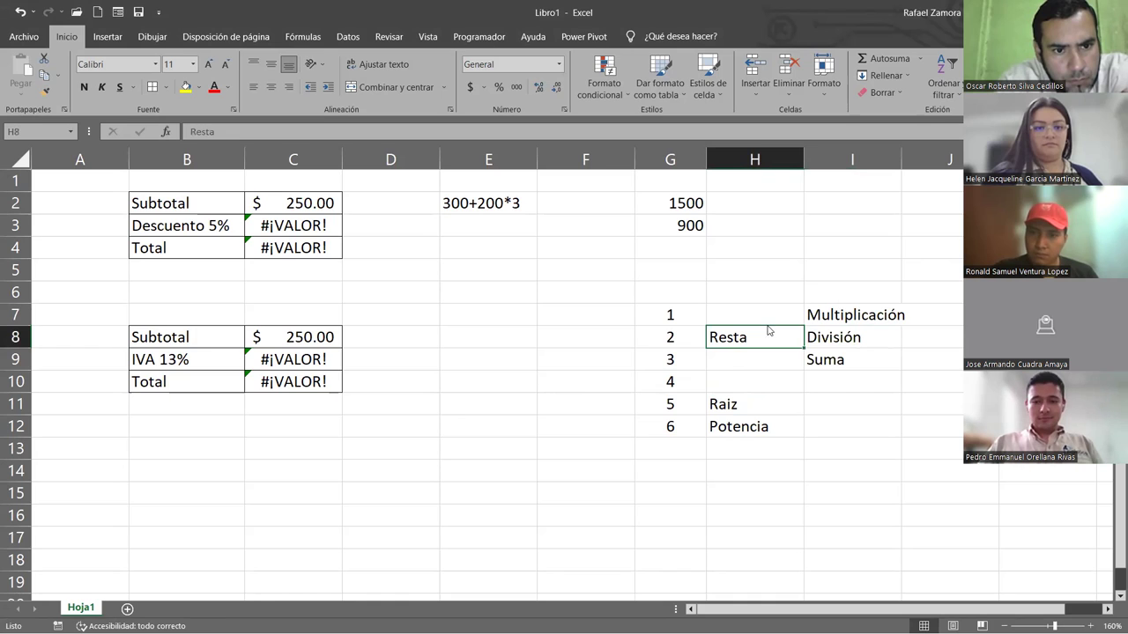
pyautogui.moveTo(768, 329); pyautogui.dragTo(846, 379)
pyautogui.moveTo(731, 401)
pyautogui.mouseDown()
pyautogui.moveTo(742, 428)
pyautogui.moveTo(758, 401)
pyautogui.mouseUp()
pyautogui.moveTo(827, 388); pyautogui.dragTo(826, 389)
pyautogui.moveTo(832, 322); pyautogui.dragTo(832, 427)
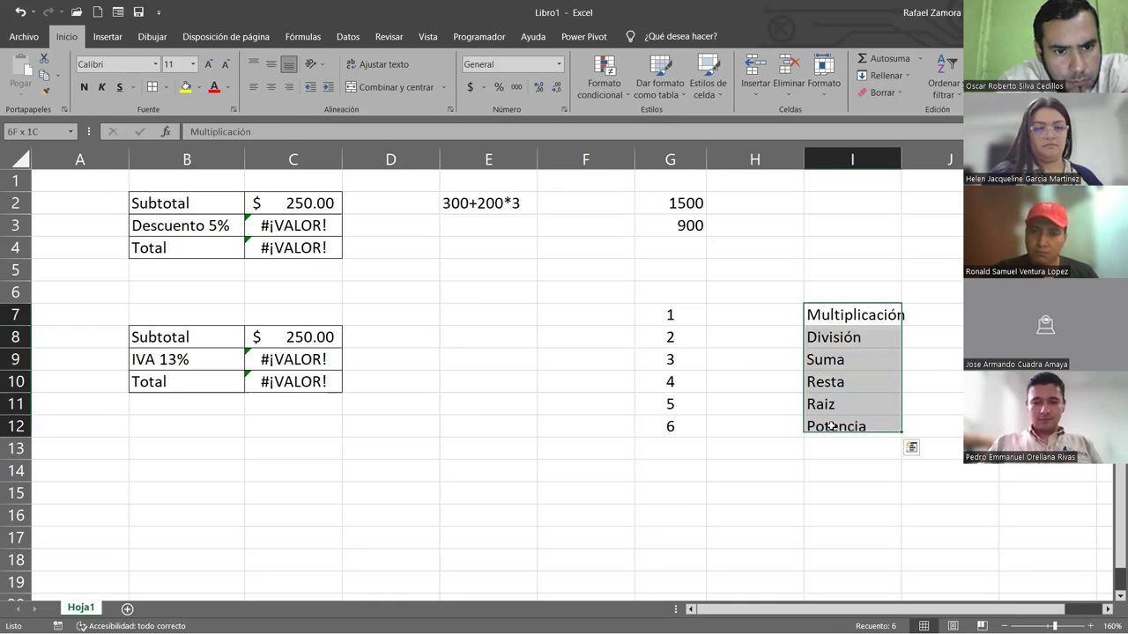
pyautogui.moveTo(903, 341); pyautogui.dragTo(763, 344)
pyautogui.click(766, 492)
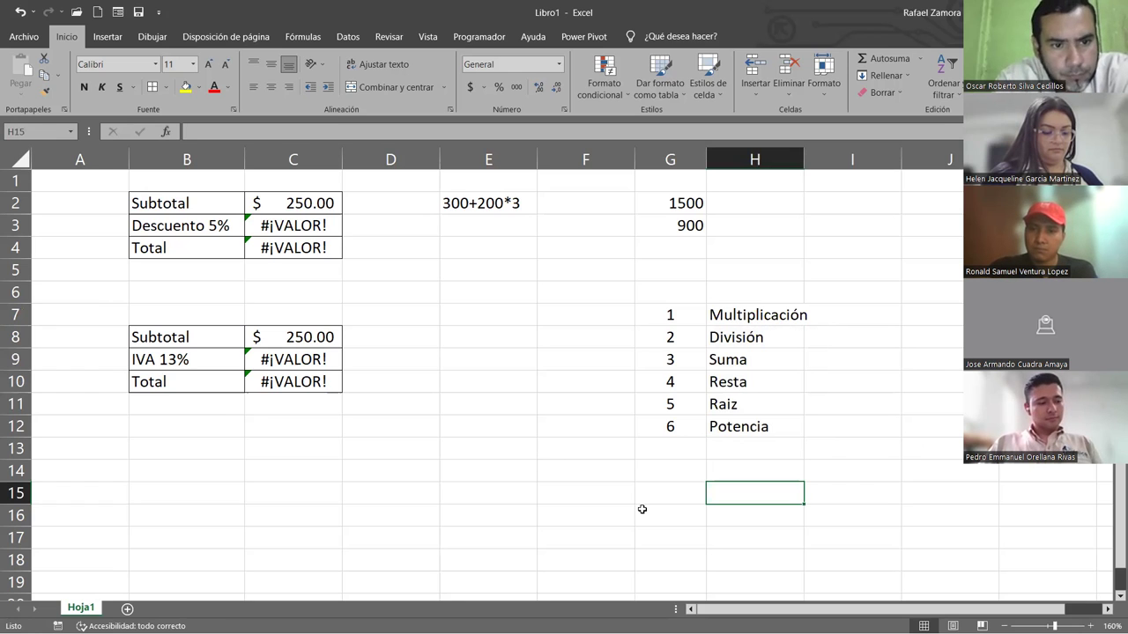
pyautogui.click(771, 333)
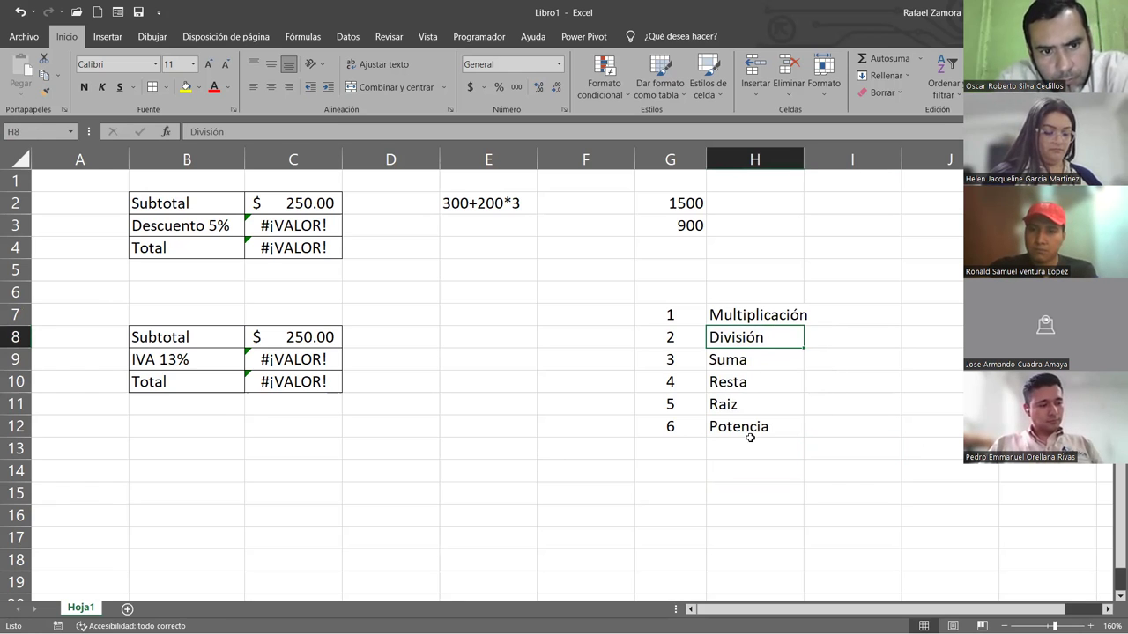
# Step: Enter the expression 100/2+200*3+100 in cell E14
pyautogui.click(470, 473)
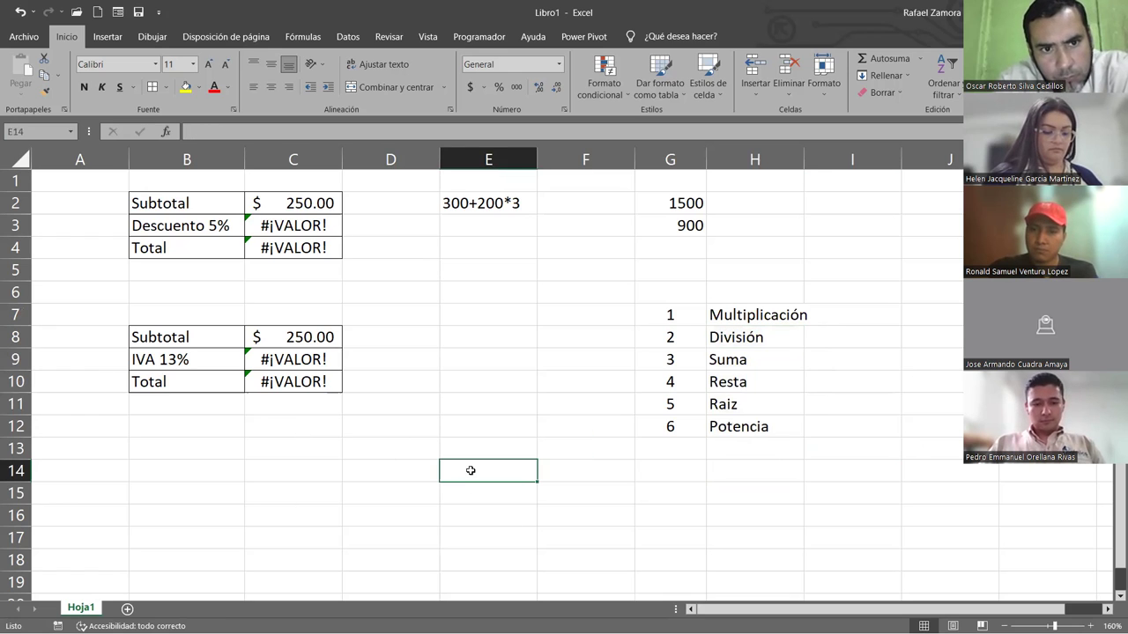
pyautogui.write('100/')
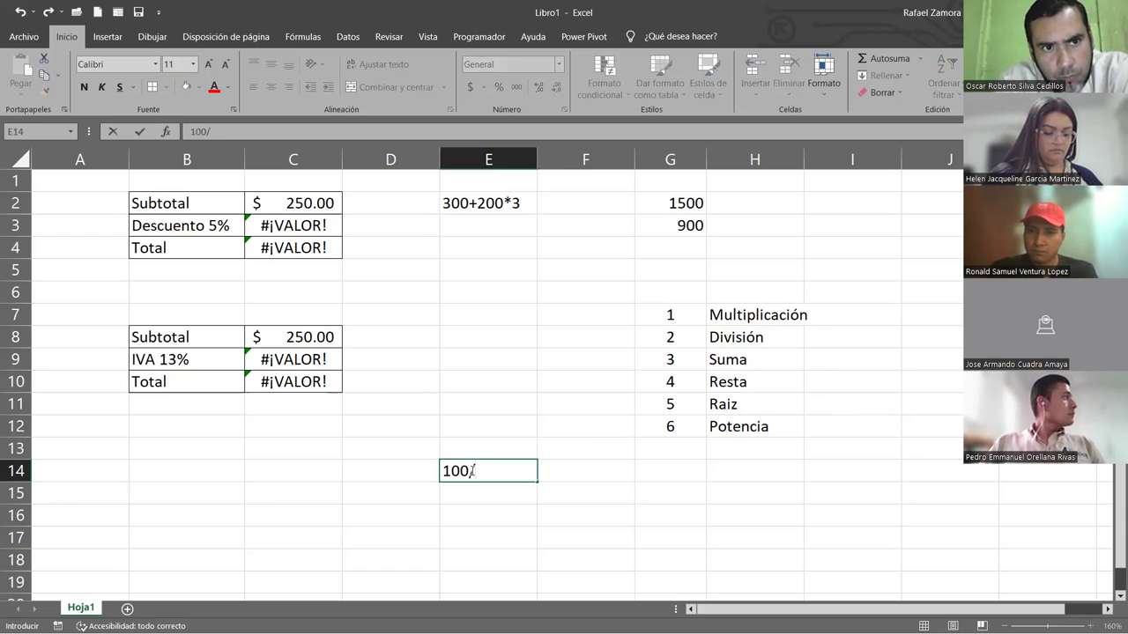
pyautogui.write('2+200*3+100')
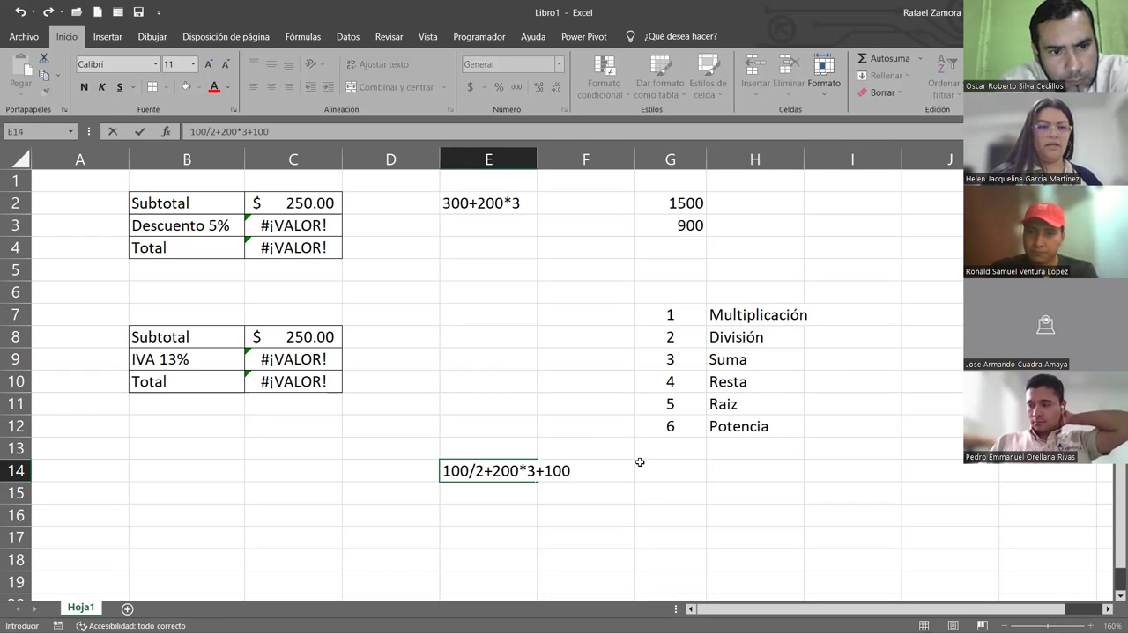
pyautogui.press('Return')
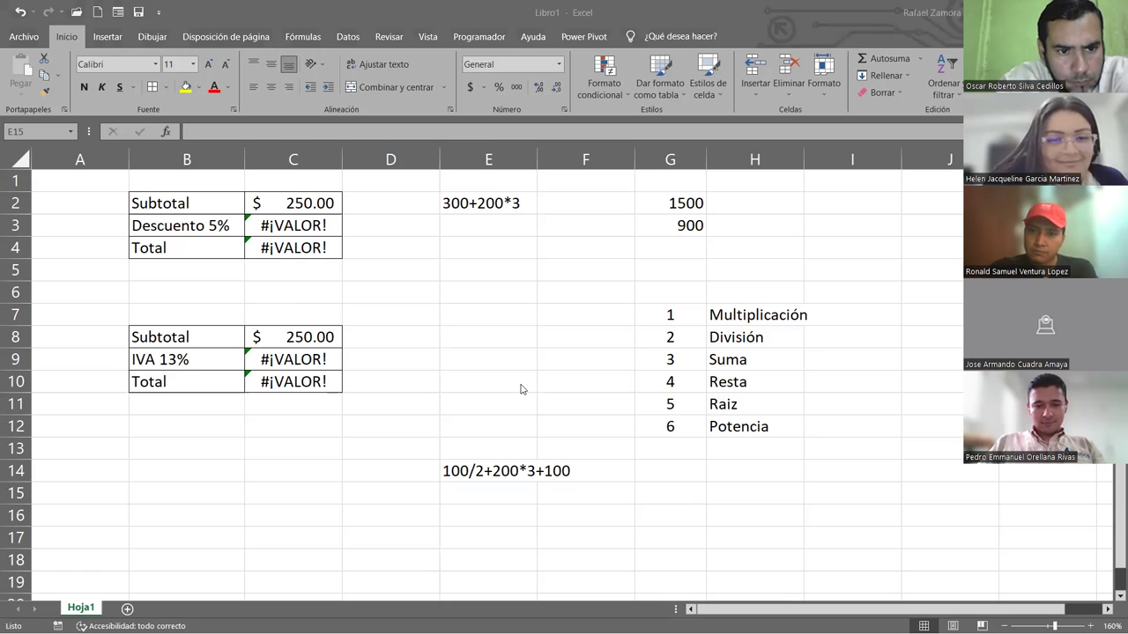
# Step: Park Multiplicación aside and pair Potencia with Raiz in row 7
pyautogui.click(669, 494)
pyautogui.click(772, 314)
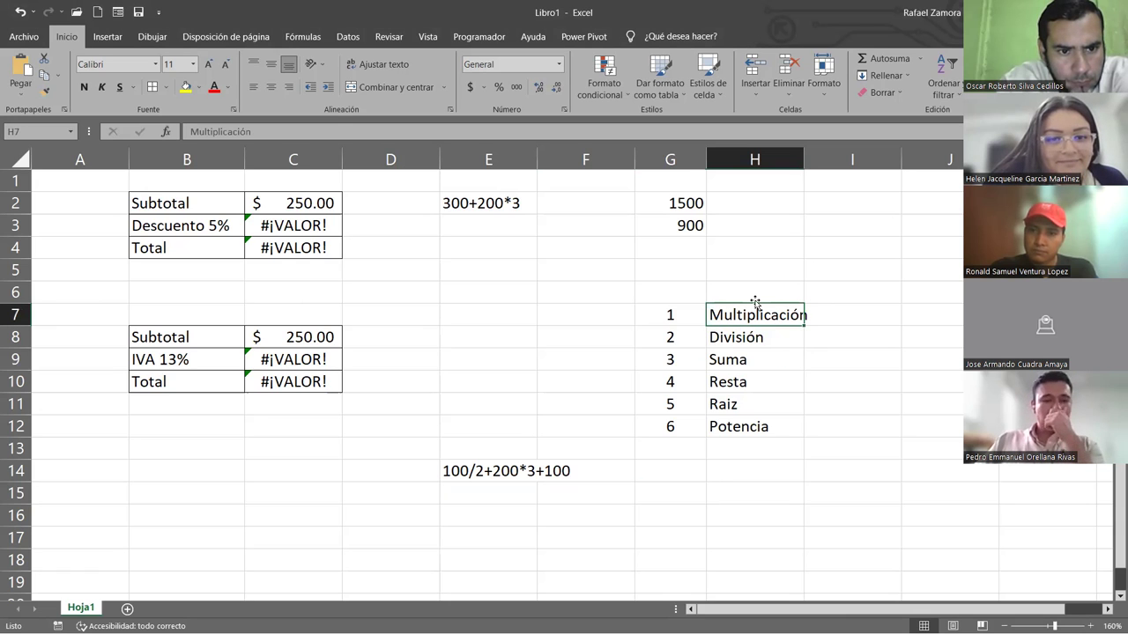
pyautogui.moveTo(772, 315); pyautogui.dragTo(771, 336)
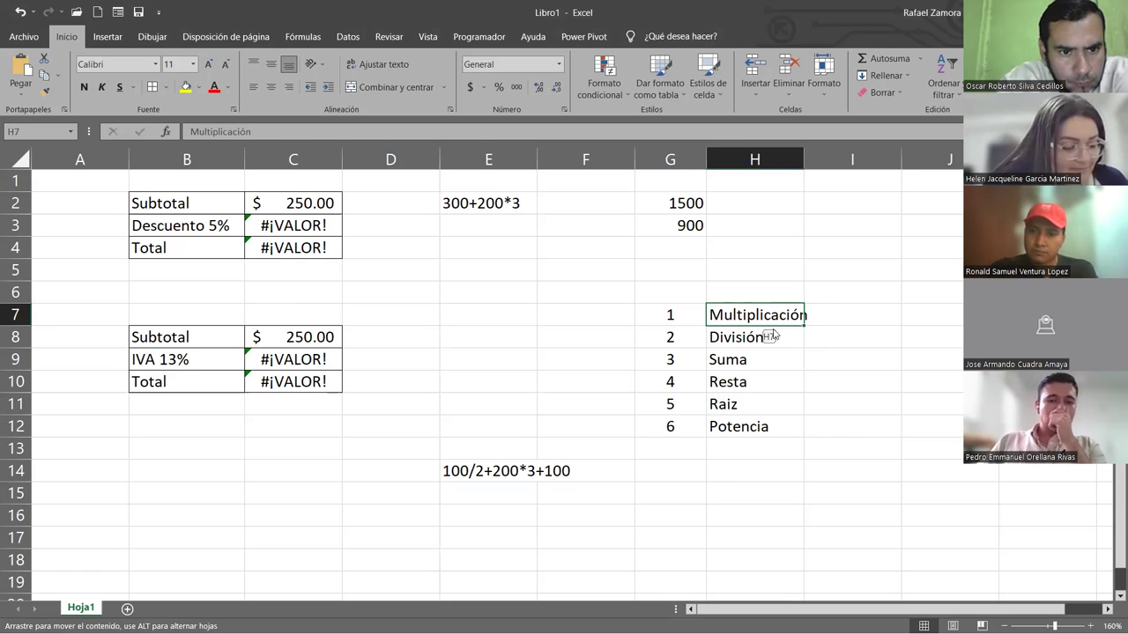
pyautogui.moveTo(839, 435); pyautogui.dragTo(846, 426)
pyautogui.click(758, 427)
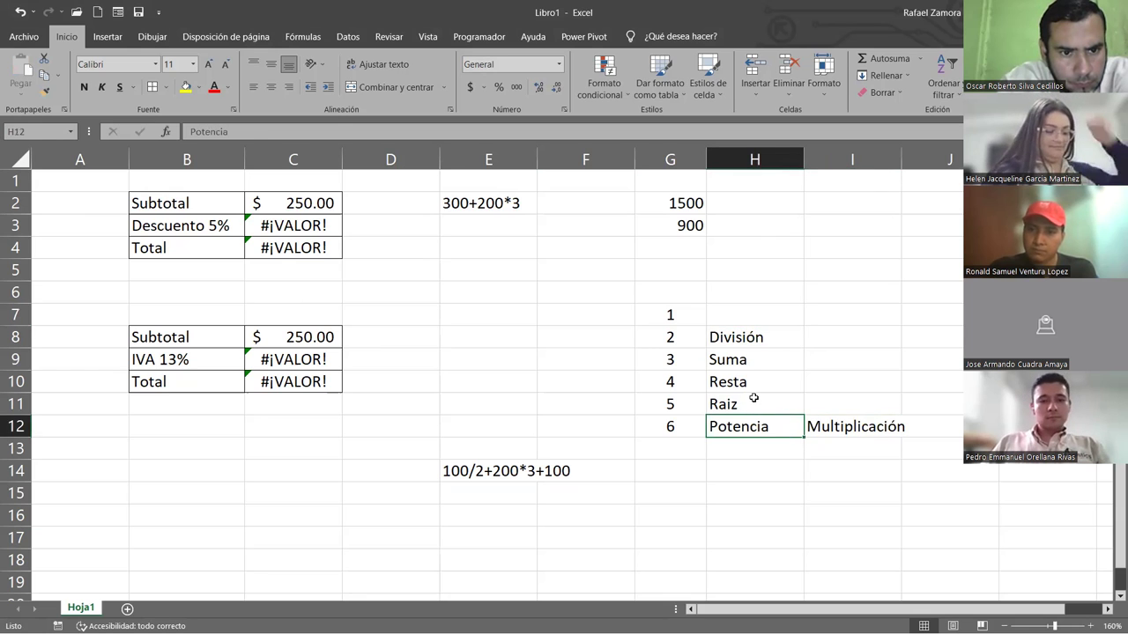
pyautogui.moveTo(766, 417); pyautogui.dragTo(770, 317)
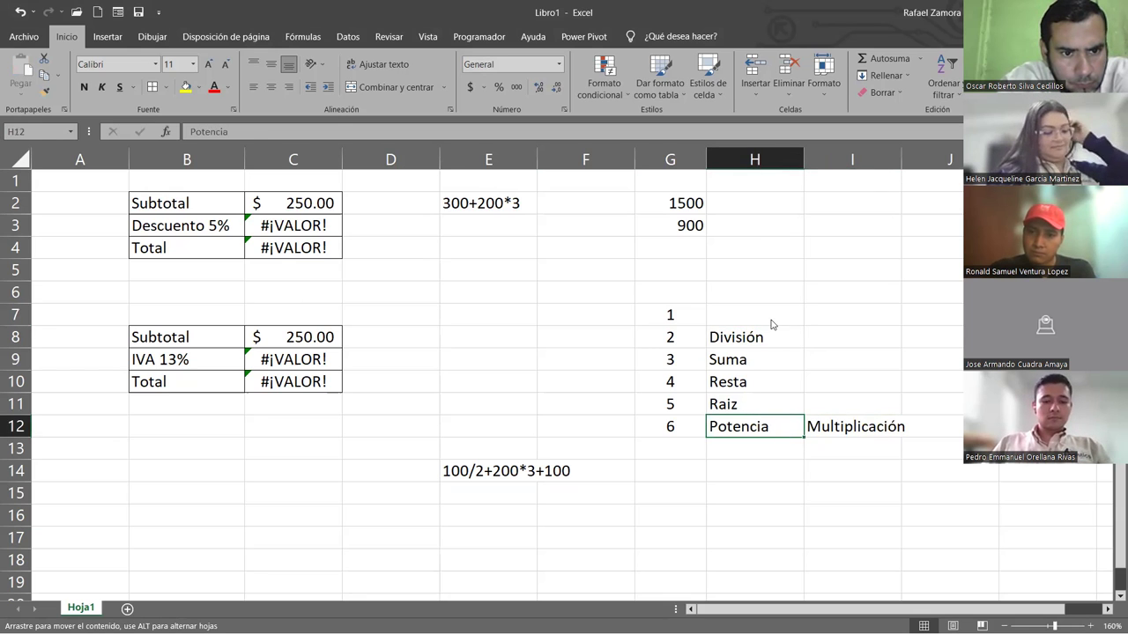
pyautogui.click(766, 384)
pyautogui.click(767, 401)
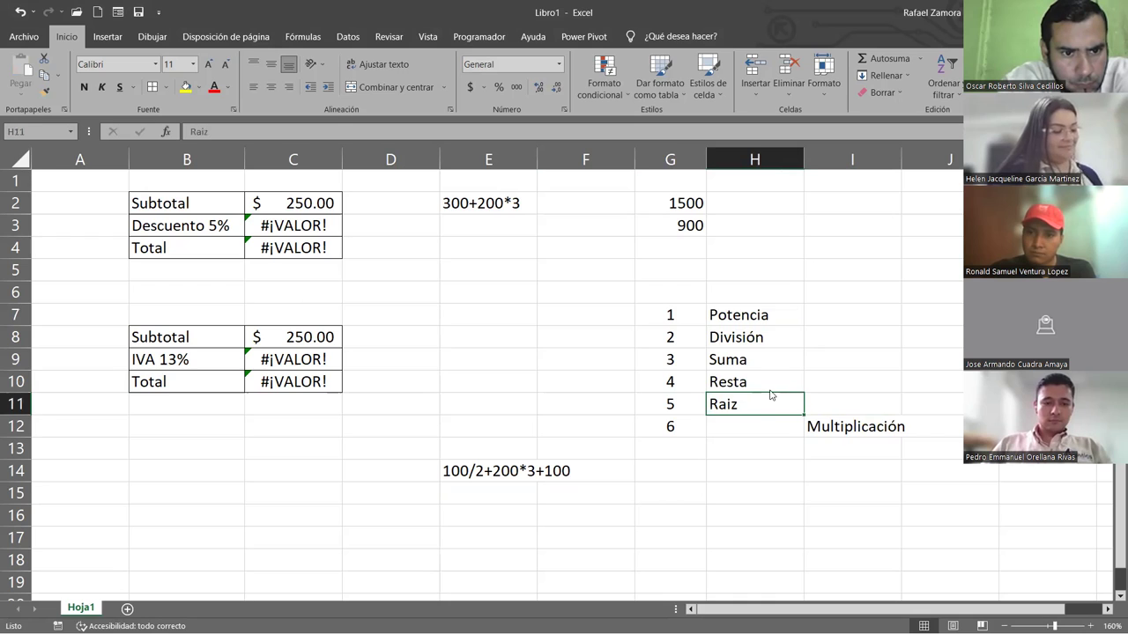
pyautogui.moveTo(832, 329); pyautogui.dragTo(833, 328)
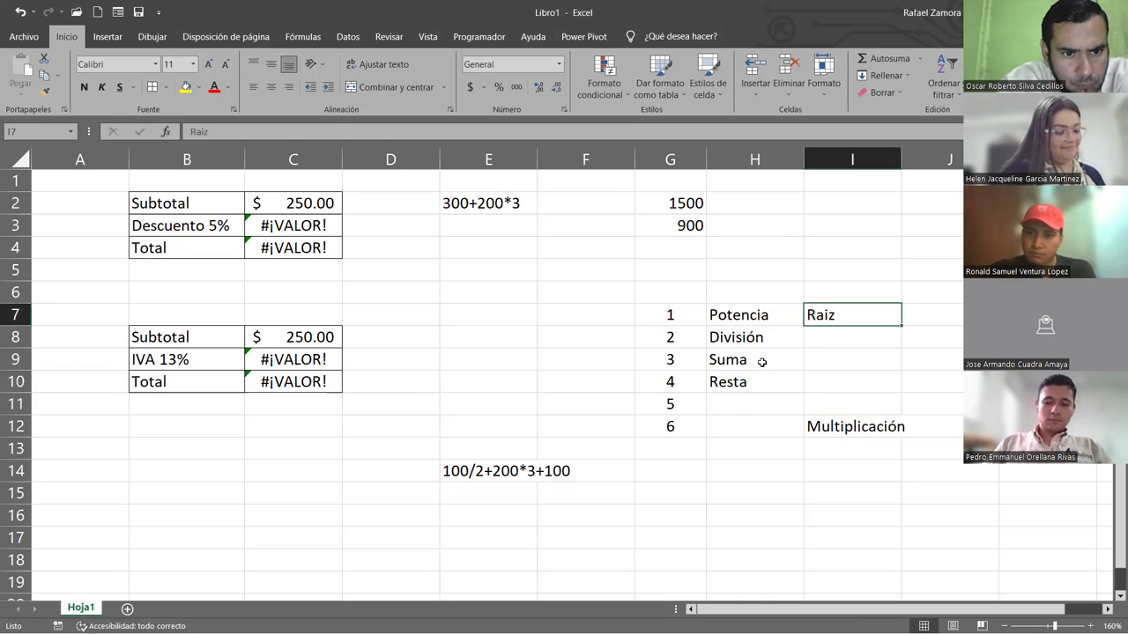
pyautogui.click(762, 362)
# Step: Pair Multiplicación beside División in row 8 and Resta beside Suma in row 9
pyautogui.click(768, 337)
pyautogui.click(850, 435)
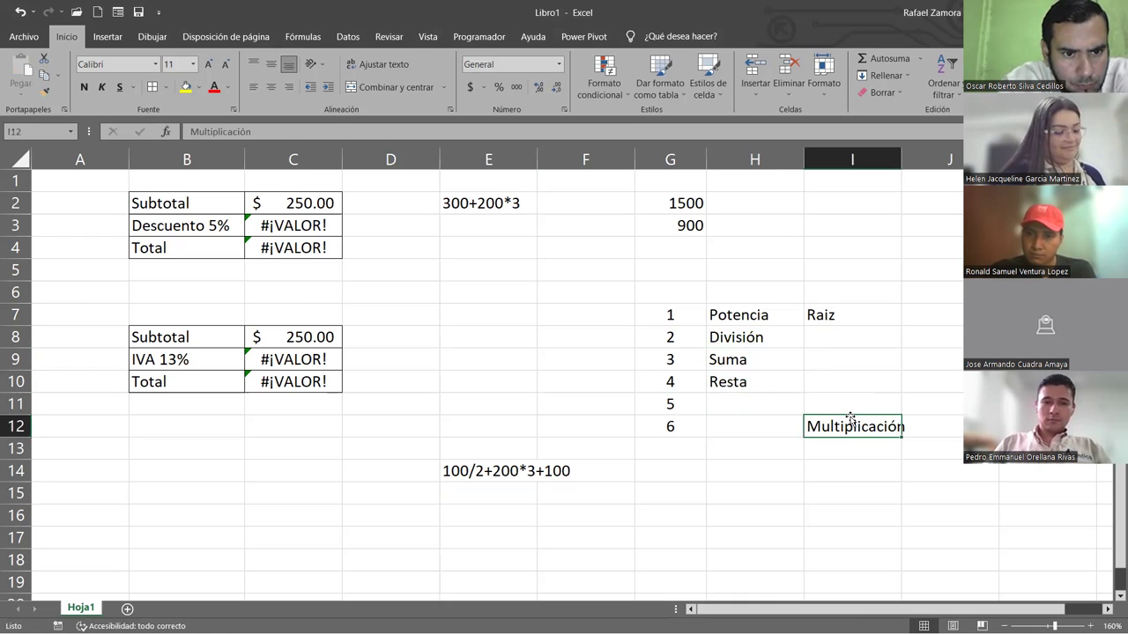
pyautogui.hotkey('ctrl', 'z')
pyautogui.click(763, 386)
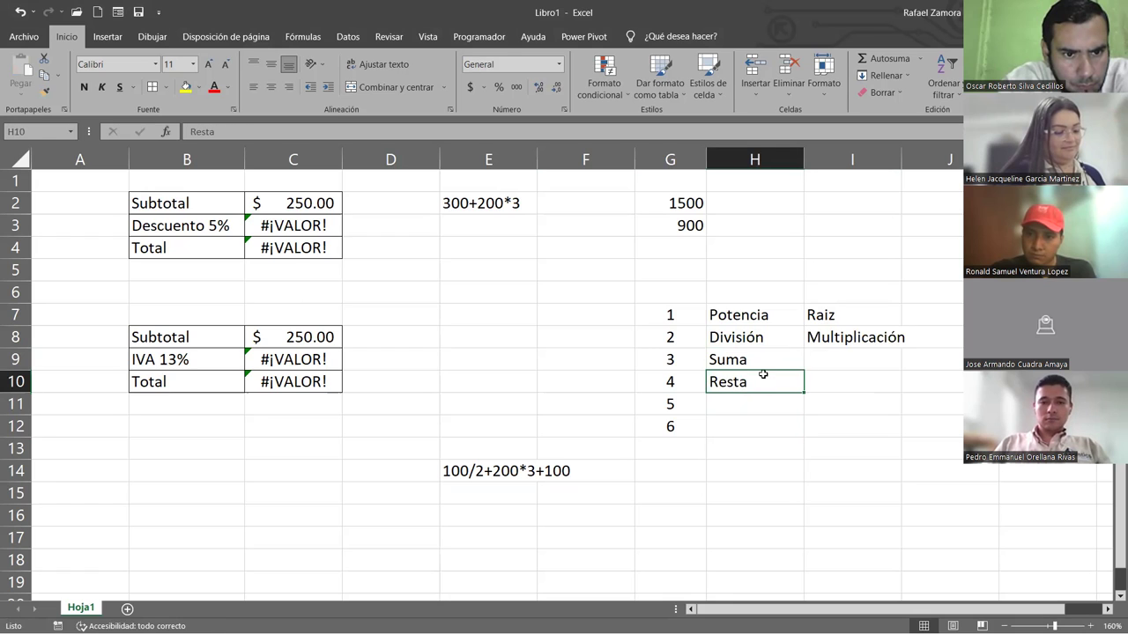
pyautogui.moveTo(803, 375); pyautogui.dragTo(899, 353)
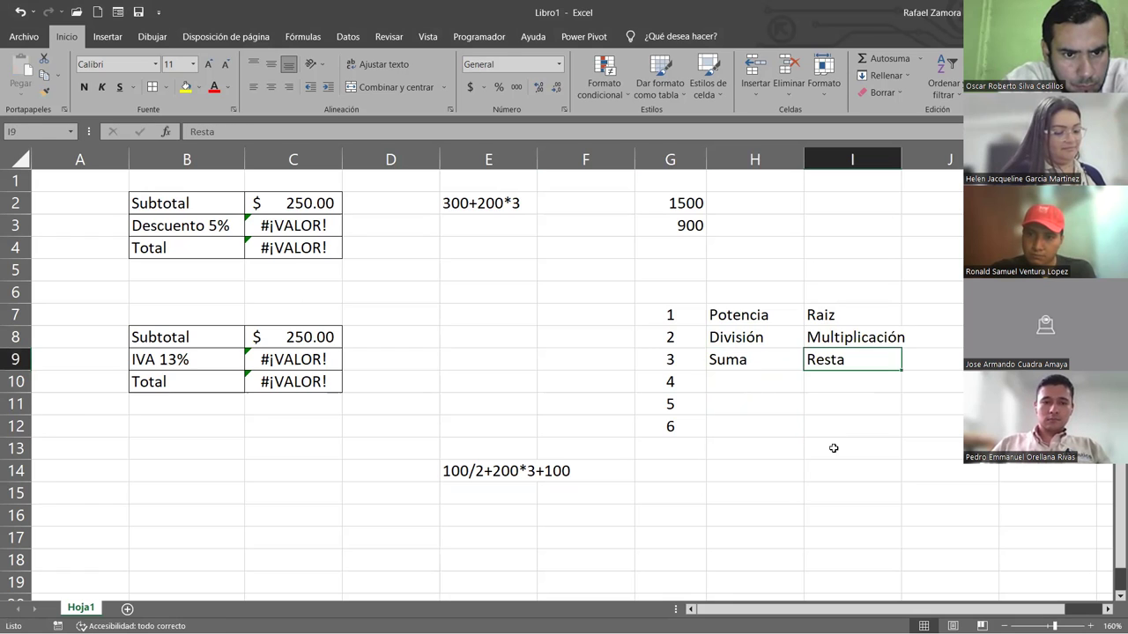
pyautogui.click(831, 448)
# Step: Delete the numbers 4–6 and centre the H7:I9 operator grid
pyautogui.moveTo(681, 376); pyautogui.dragTo(674, 426)
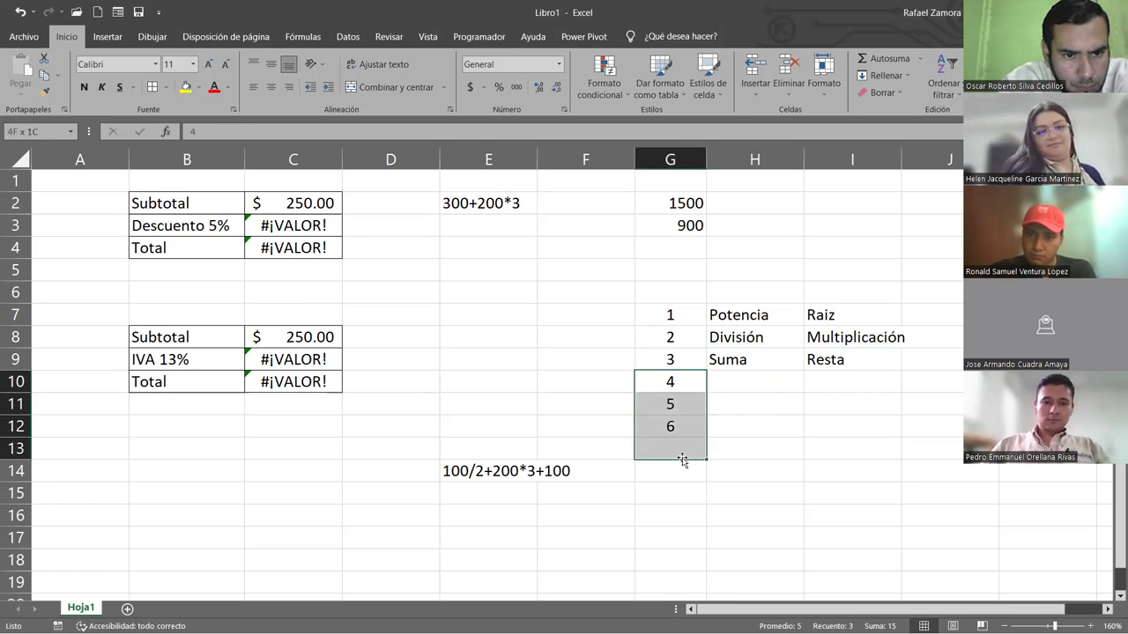
pyautogui.press('Delete')
pyautogui.click(789, 469)
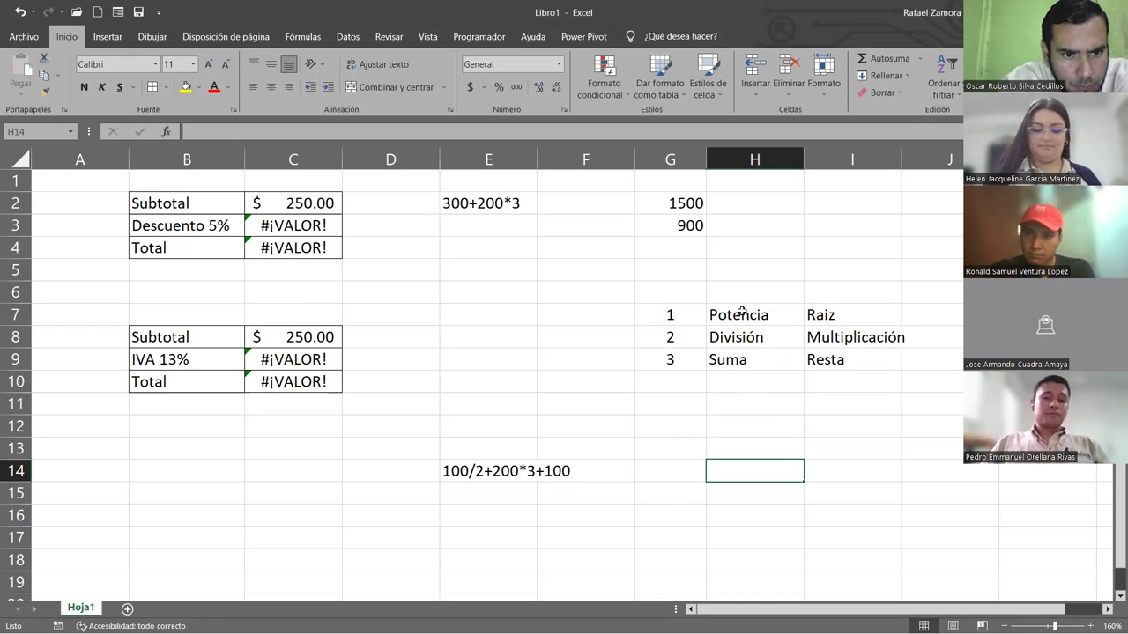
pyautogui.moveTo(748, 312); pyautogui.dragTo(872, 363)
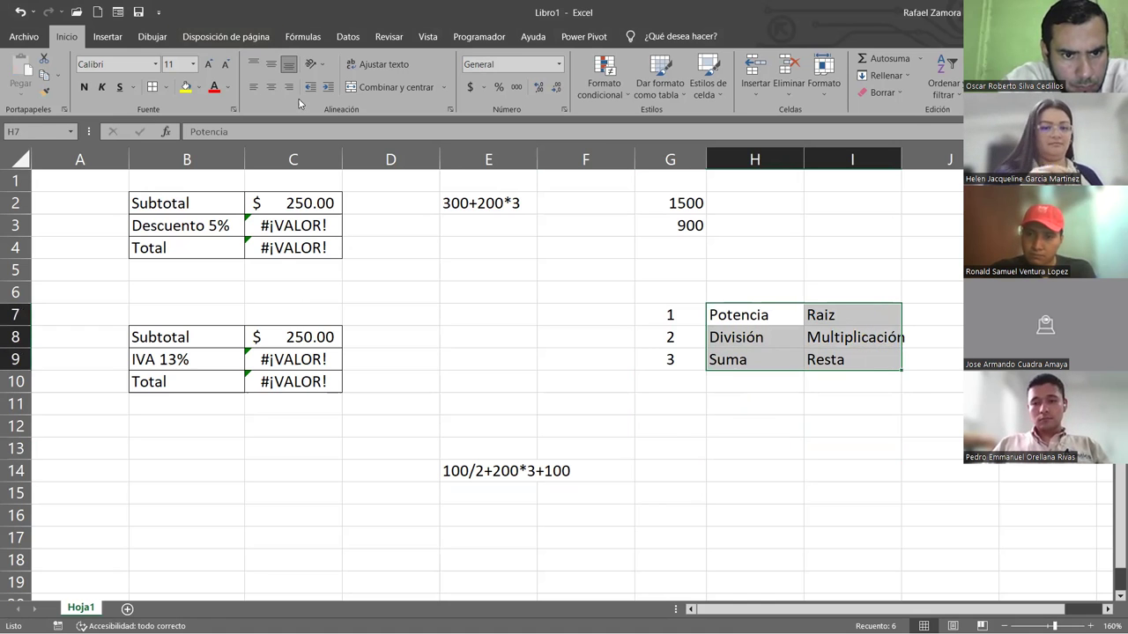
pyautogui.click(271, 87)
pyautogui.click(721, 443)
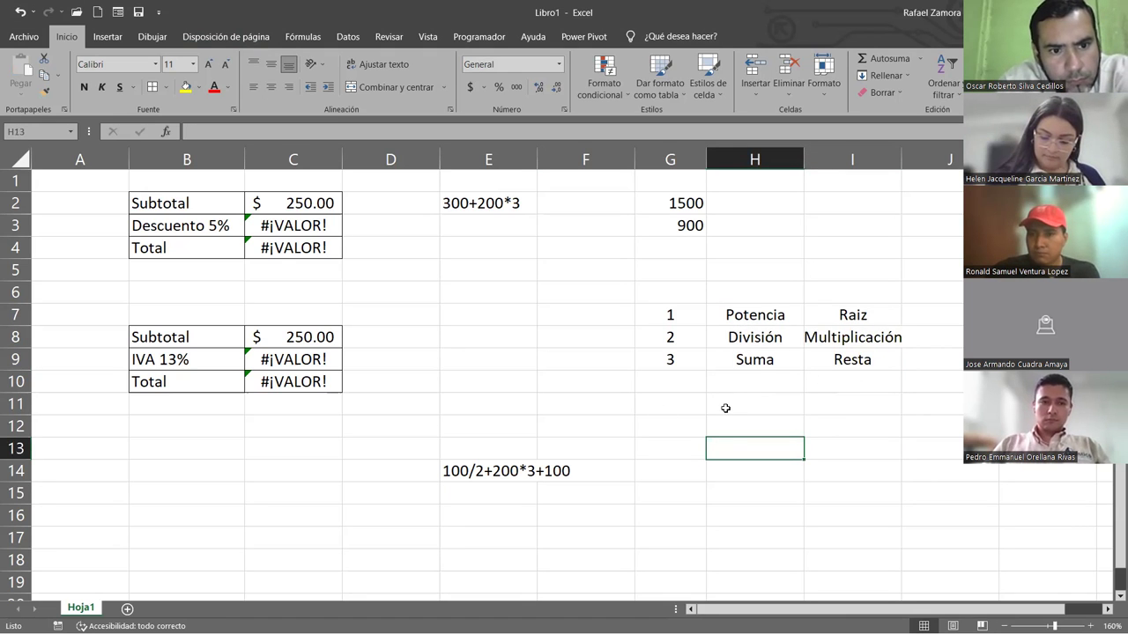
# Step: Edit E14, extending the end and prefixing 500^2- toward 500^2-100/2+200*3+100/3*4
pyautogui.doubleClick(494, 474)
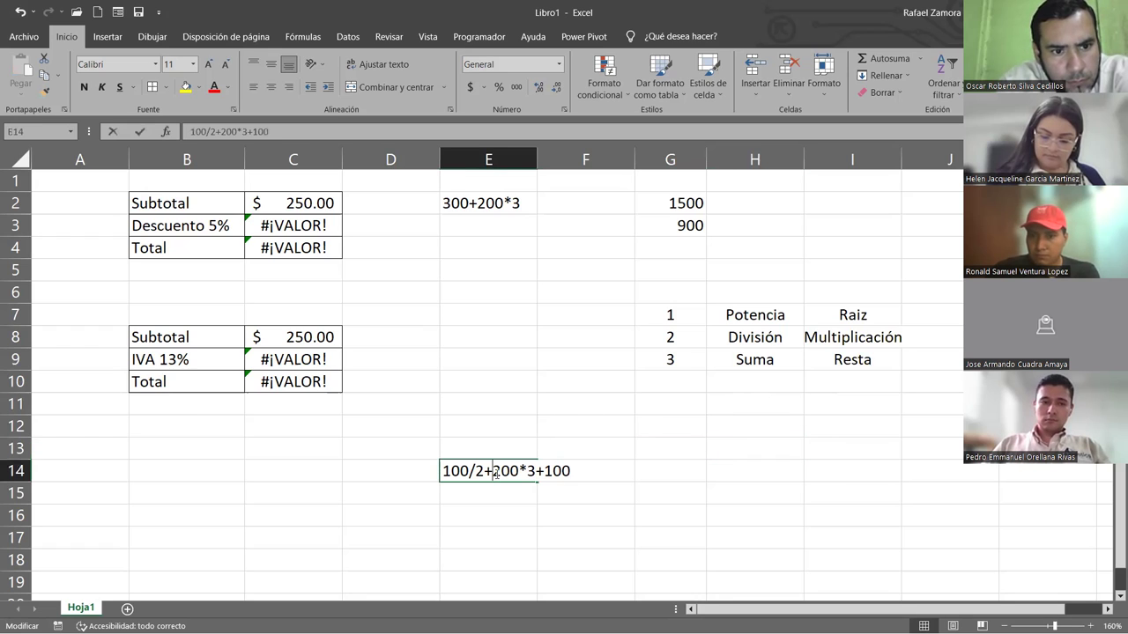
pyautogui.doubleClick(582, 473)
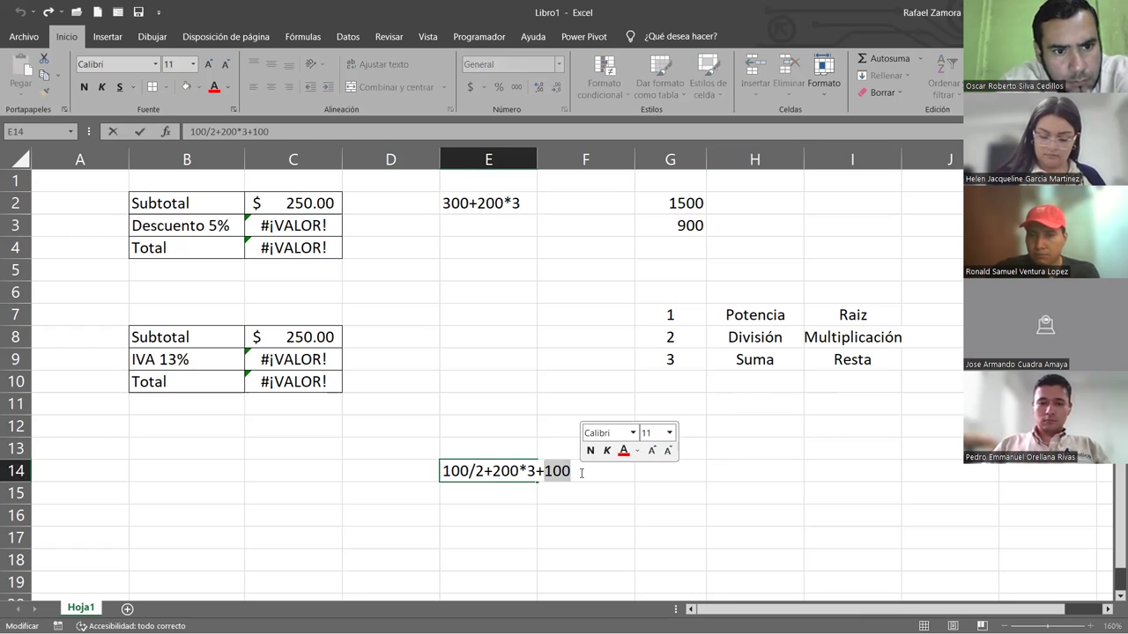
pyautogui.click(581, 473)
pyautogui.write('/3')
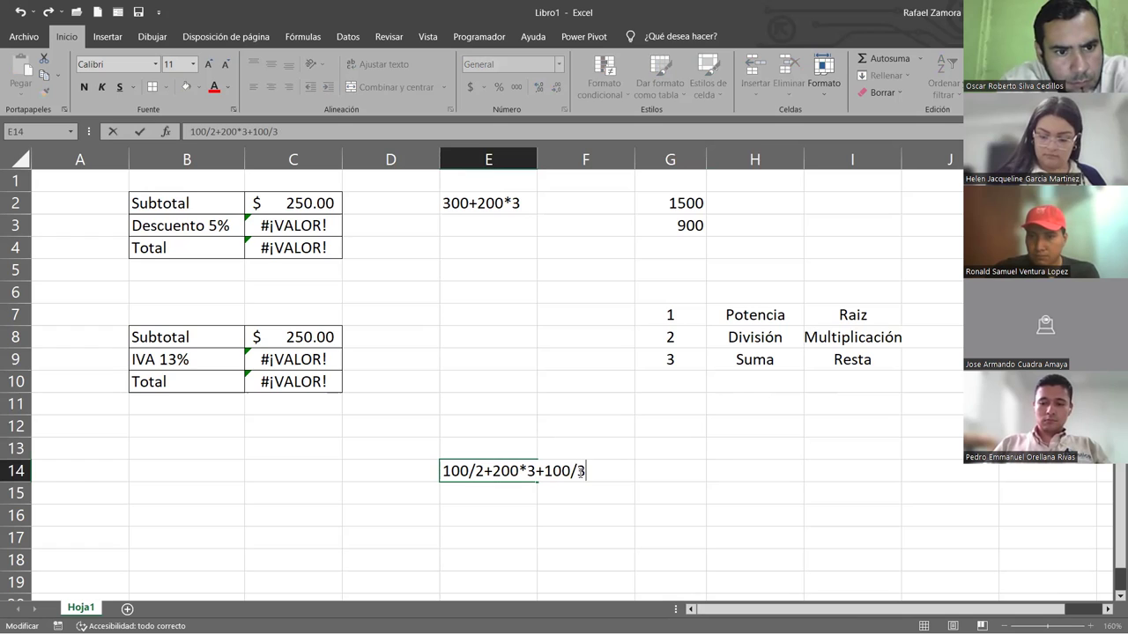
pyautogui.write('*')
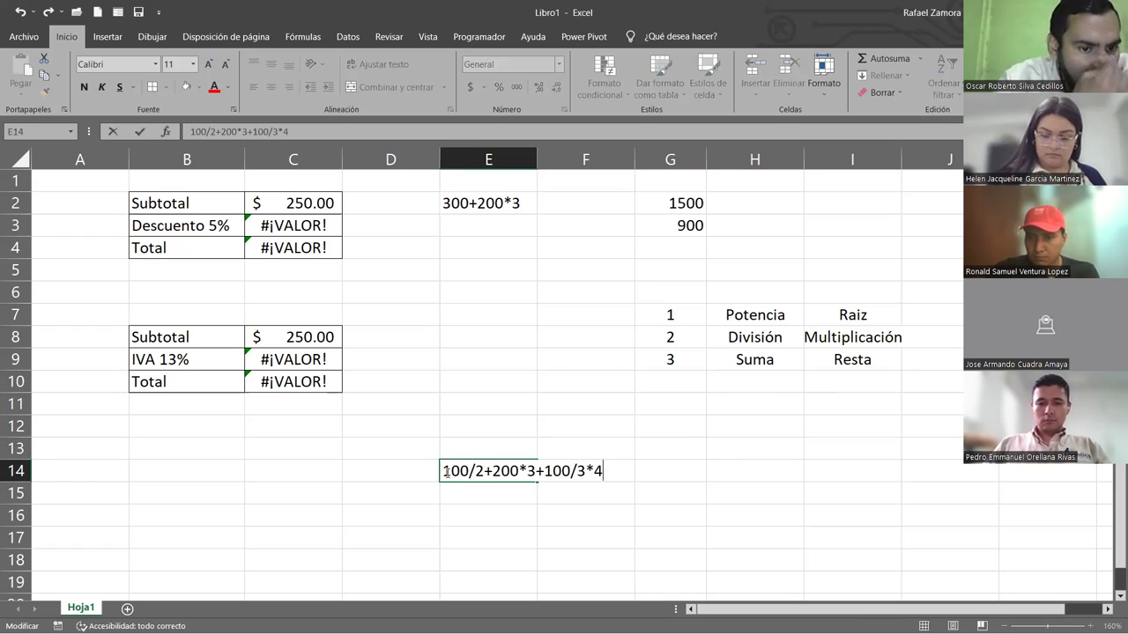
pyautogui.click(444, 470)
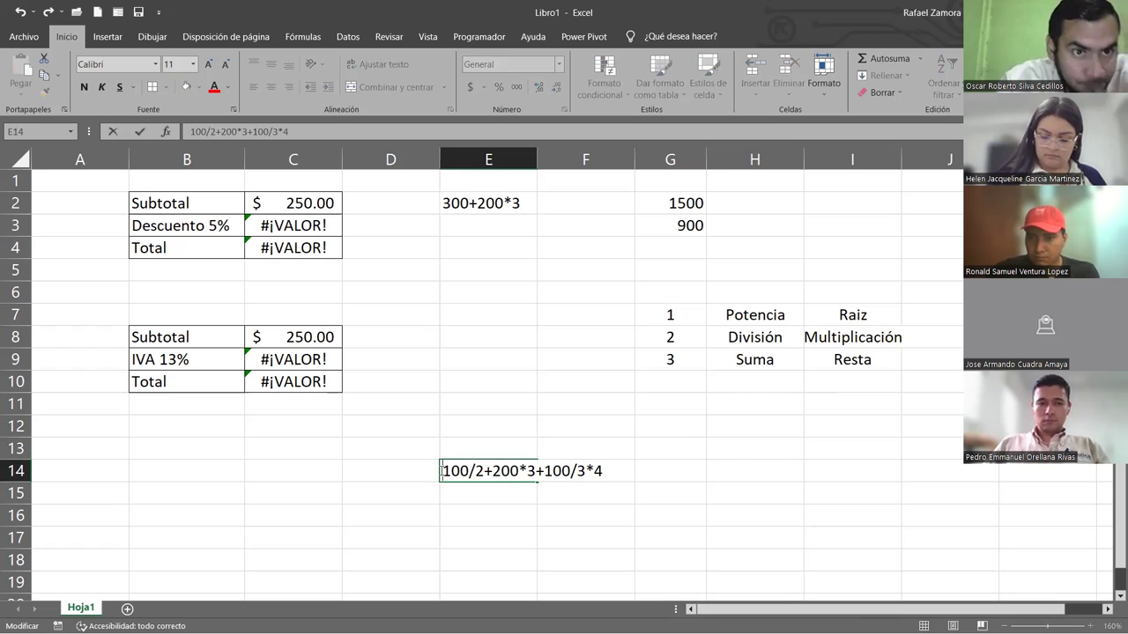
pyautogui.write('500')
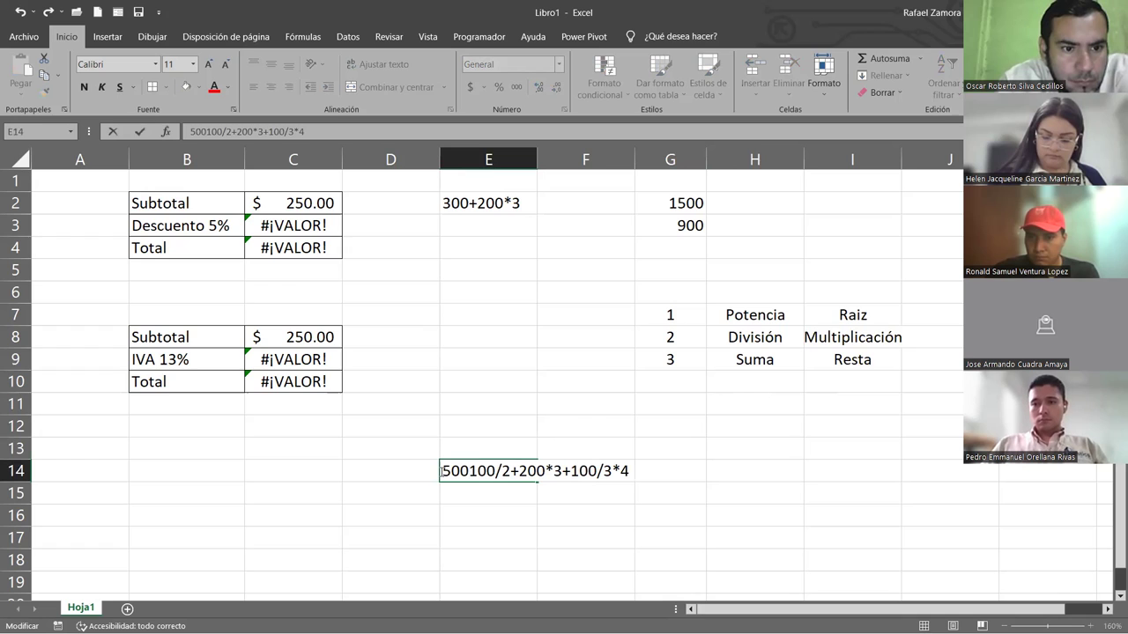
pyautogui.press('BackSpace')
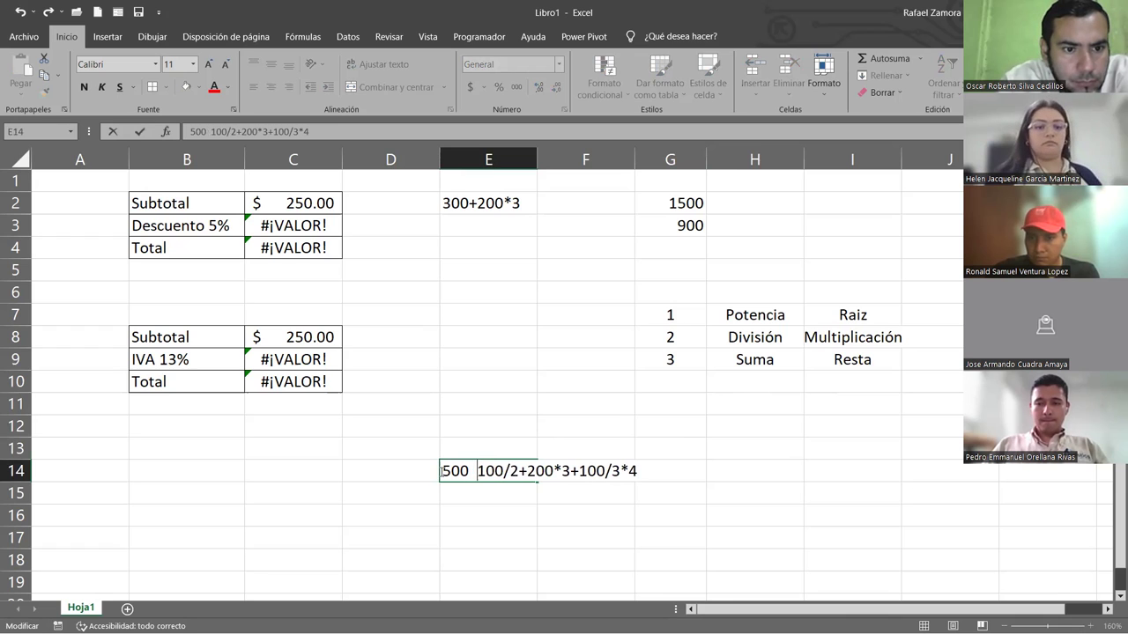
pyautogui.press('BackSpace')
pyautogui.press('BackSpace')
pyautogui.write('^')
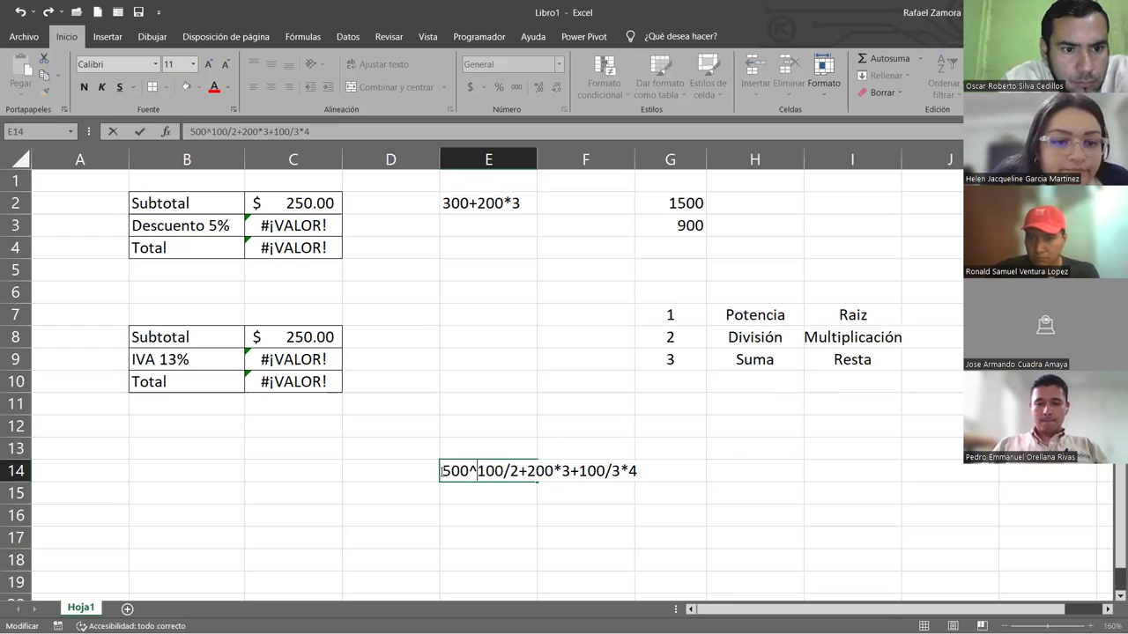
pyautogui.write('2')
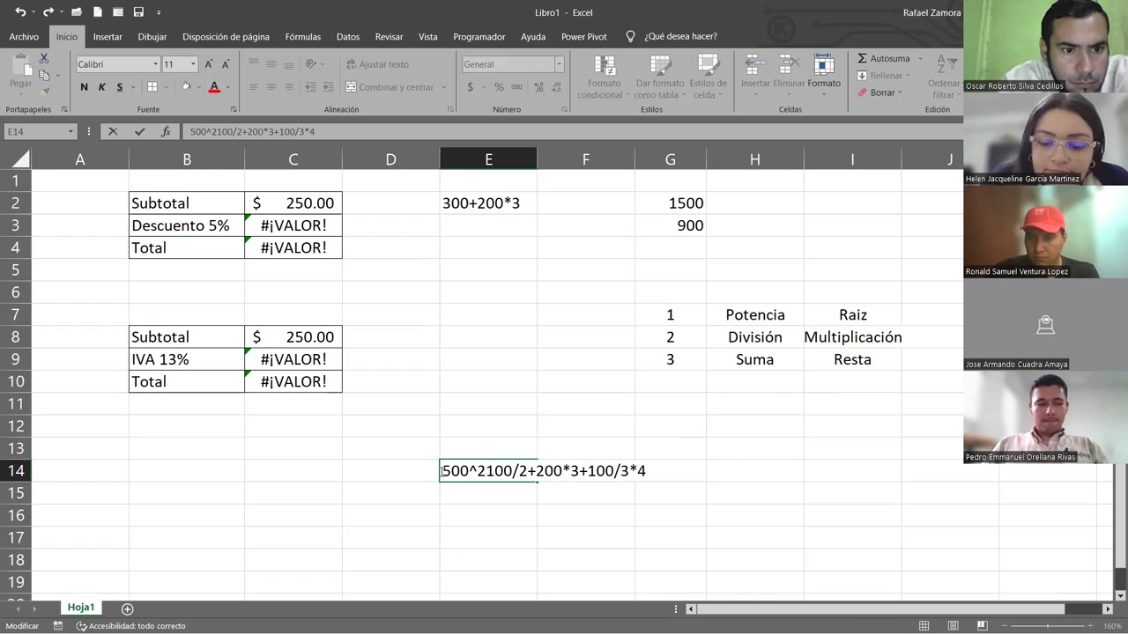
pyautogui.write('-')
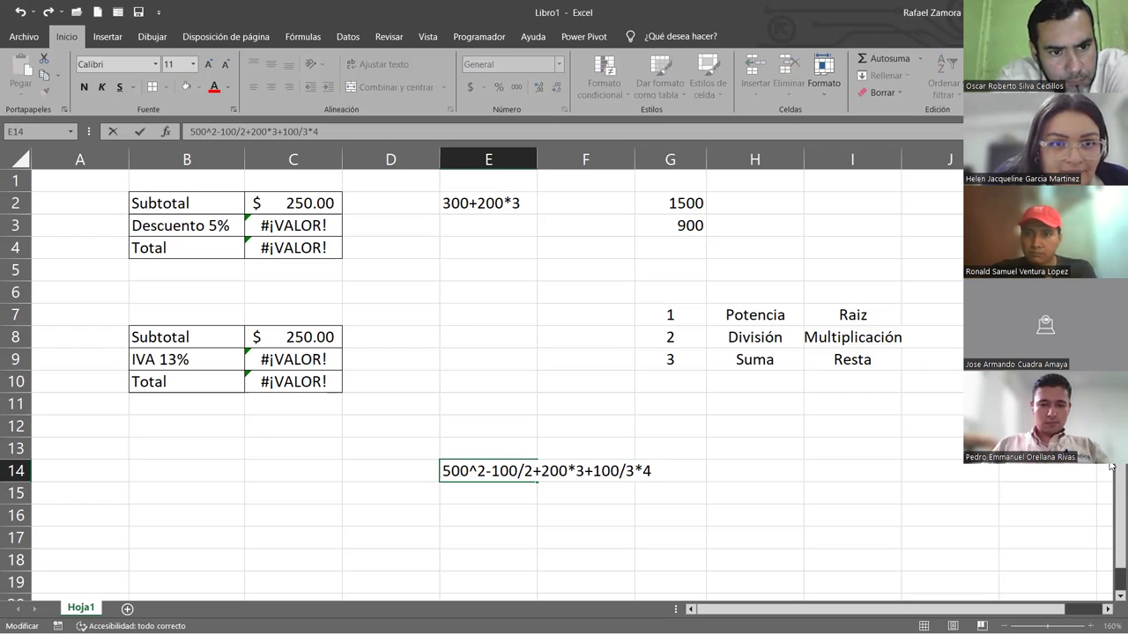
# Step: Highlight the 100/2, 200*3 and 3*4 terms in E14, then leave edit mode
pyautogui.moveTo(537, 471); pyautogui.dragTo(490, 472)
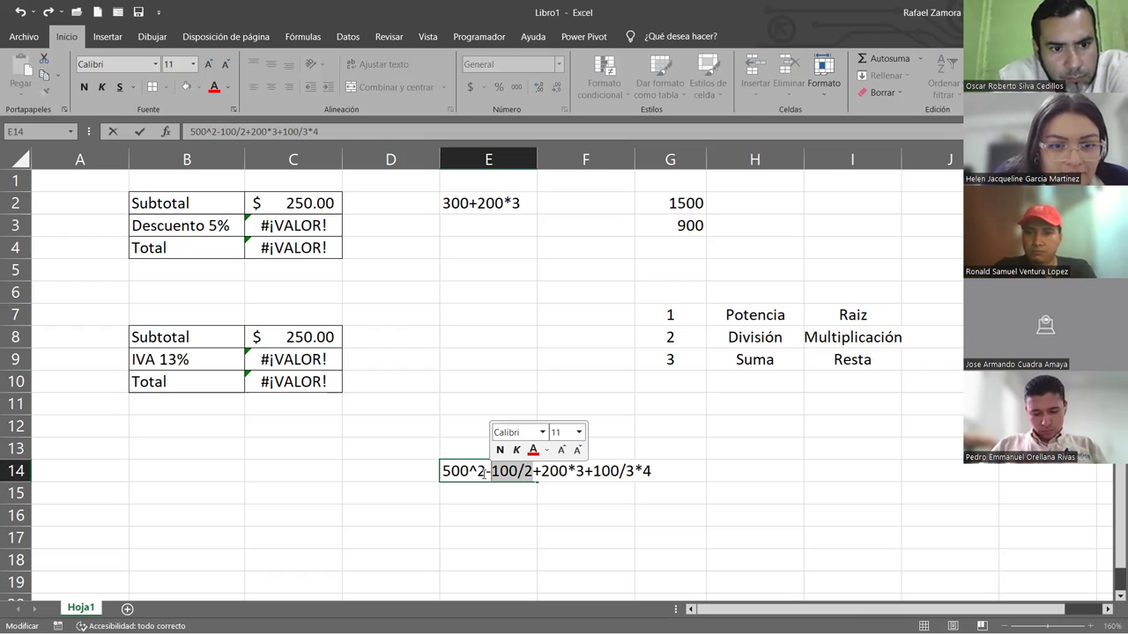
pyautogui.moveTo(584, 471); pyautogui.dragTo(541, 472)
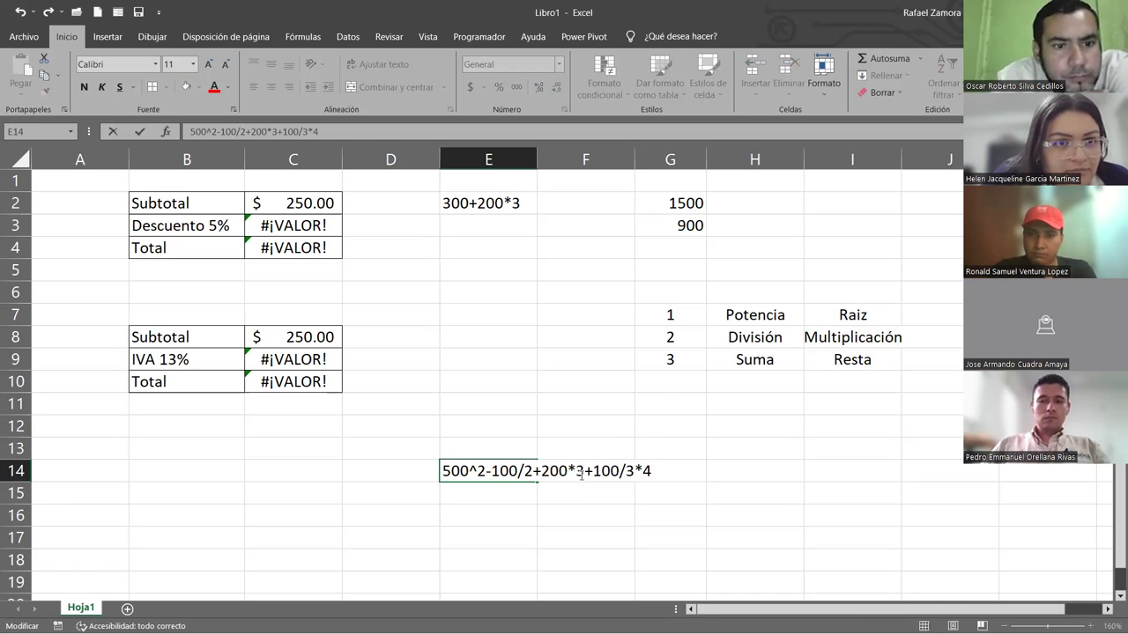
pyautogui.moveTo(574, 471); pyautogui.dragTo(621, 472)
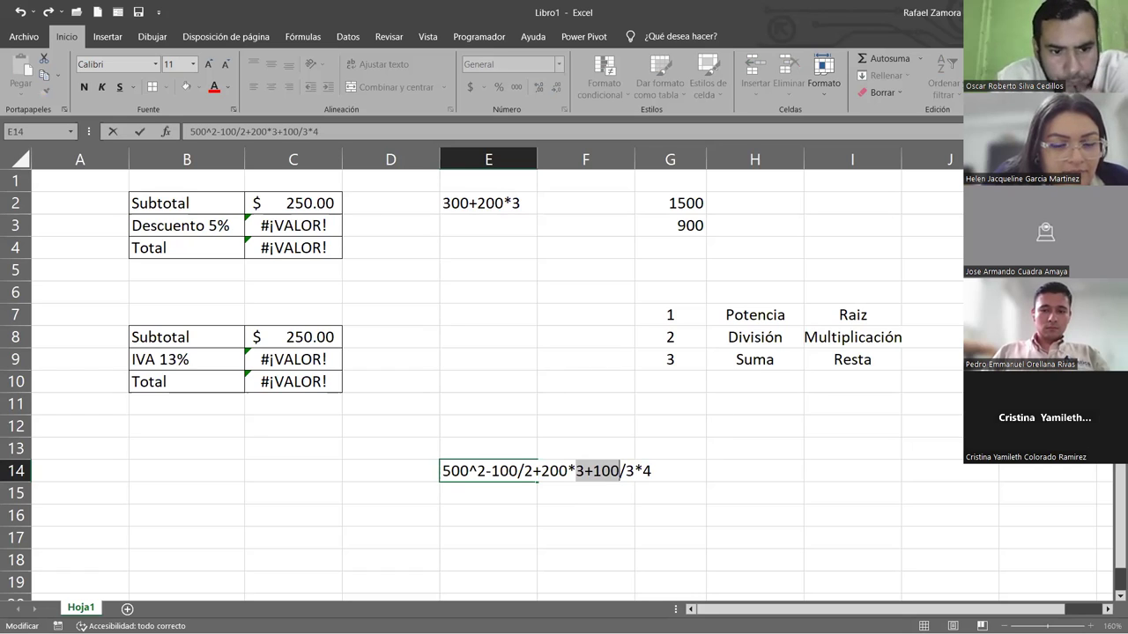
pyautogui.moveTo(541, 470); pyautogui.dragTo(583, 476)
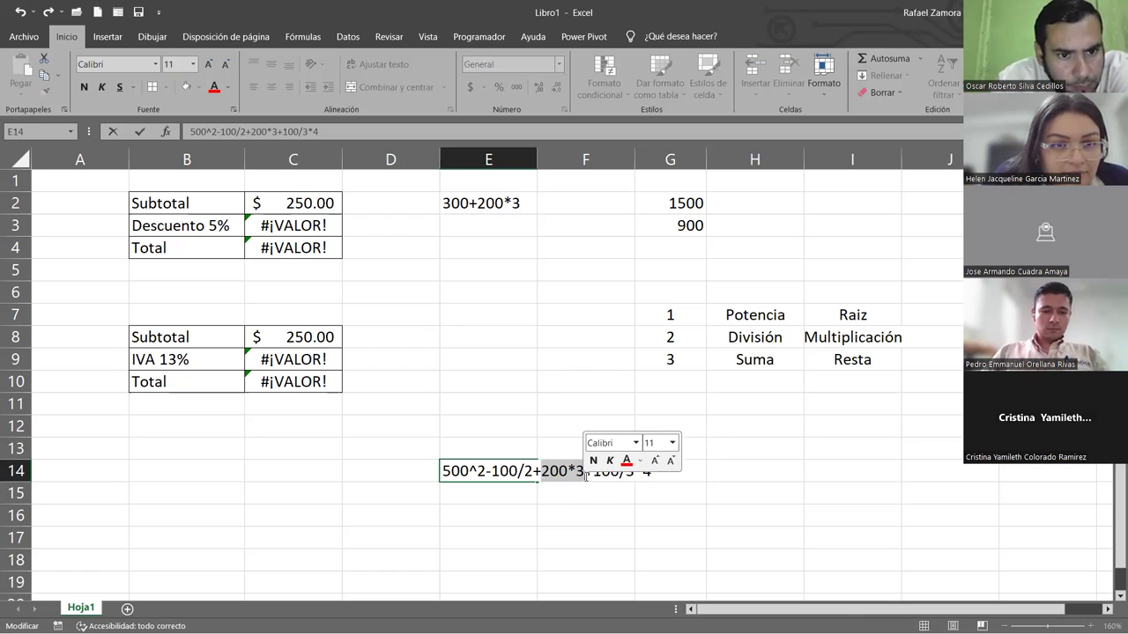
pyautogui.click(629, 476)
pyautogui.moveTo(628, 470); pyautogui.dragTo(673, 473)
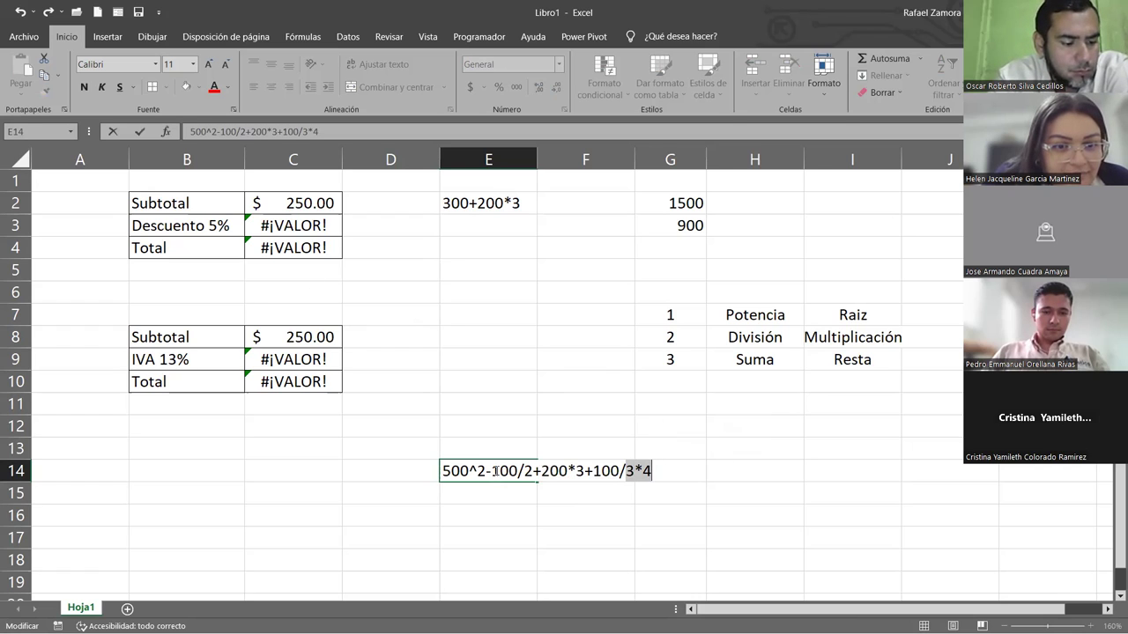
pyautogui.moveTo(492, 472); pyautogui.dragTo(533, 472)
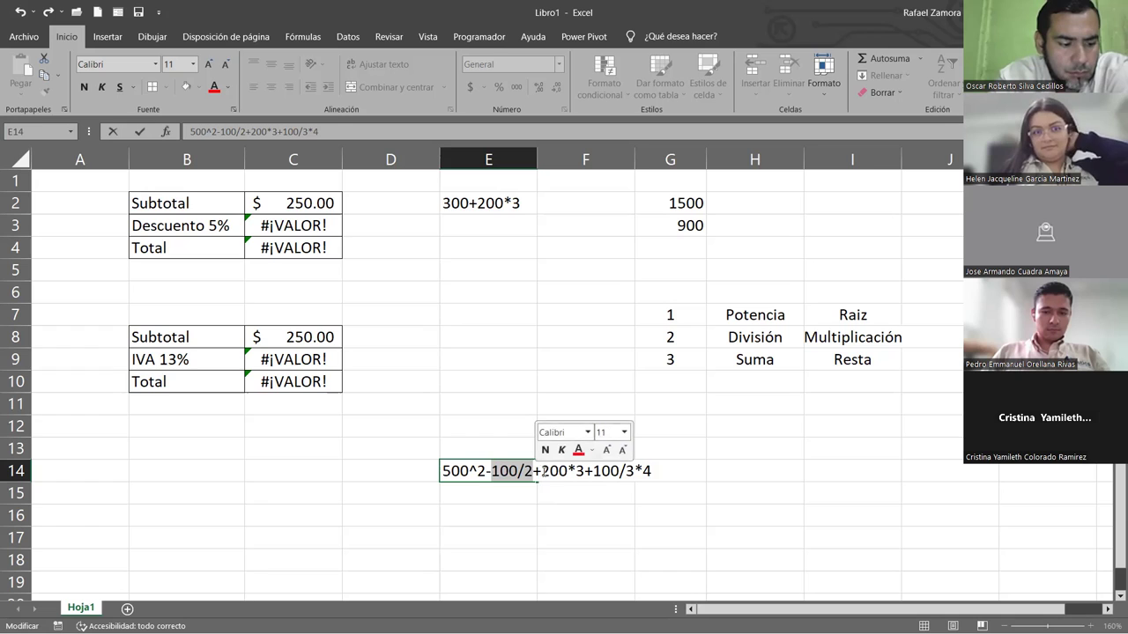
pyautogui.click(541, 471)
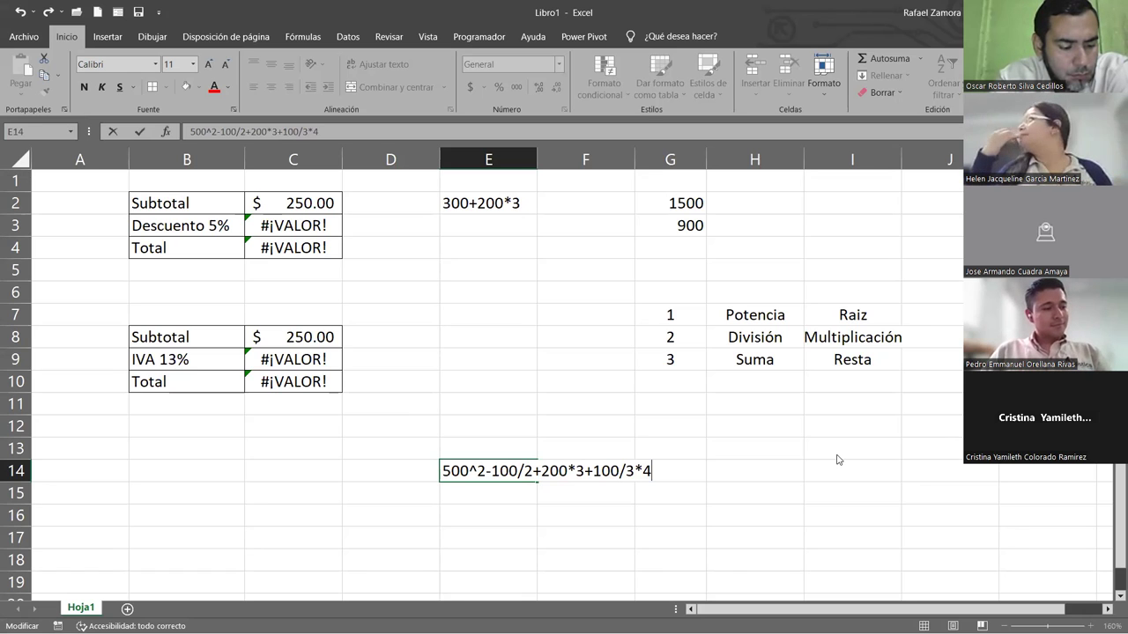
pyautogui.click(777, 426)
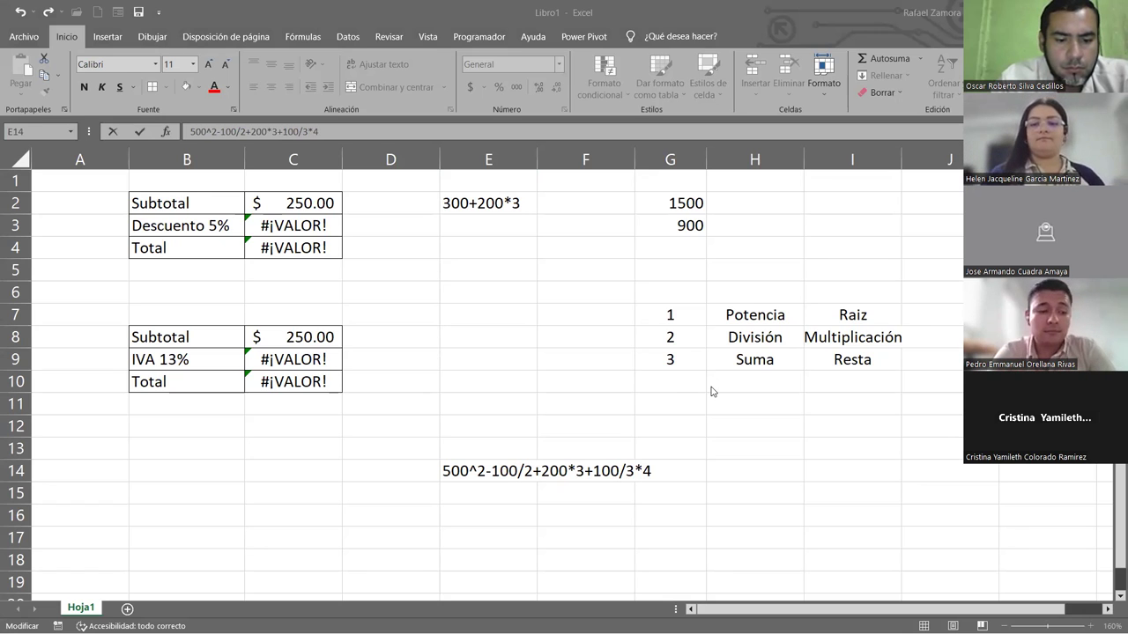
# Step: Edit E14 so the expression ends in 100/3^4 instead of 100/3*4
pyautogui.click(608, 471)
pyautogui.write('^')
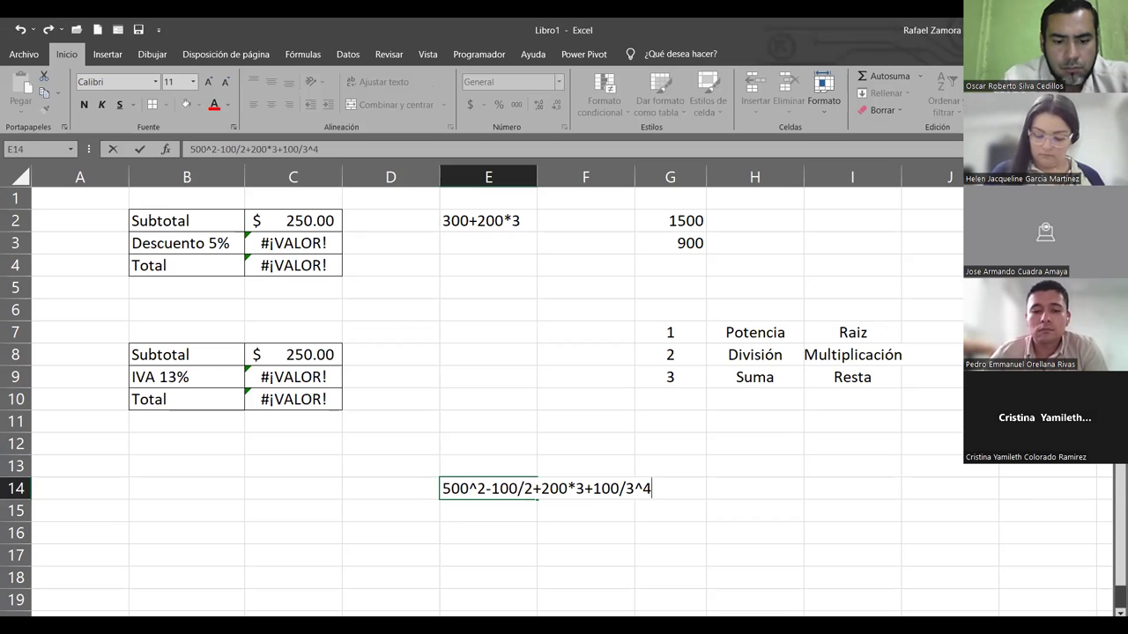
# Step: Highlight the power terms 500^2 and 3^4 in the E14 expression
pyautogui.moveTo(442, 471)
pyautogui.mouseDown()
pyautogui.moveTo(501, 476)
pyautogui.moveTo(484, 480)
pyautogui.mouseUp()
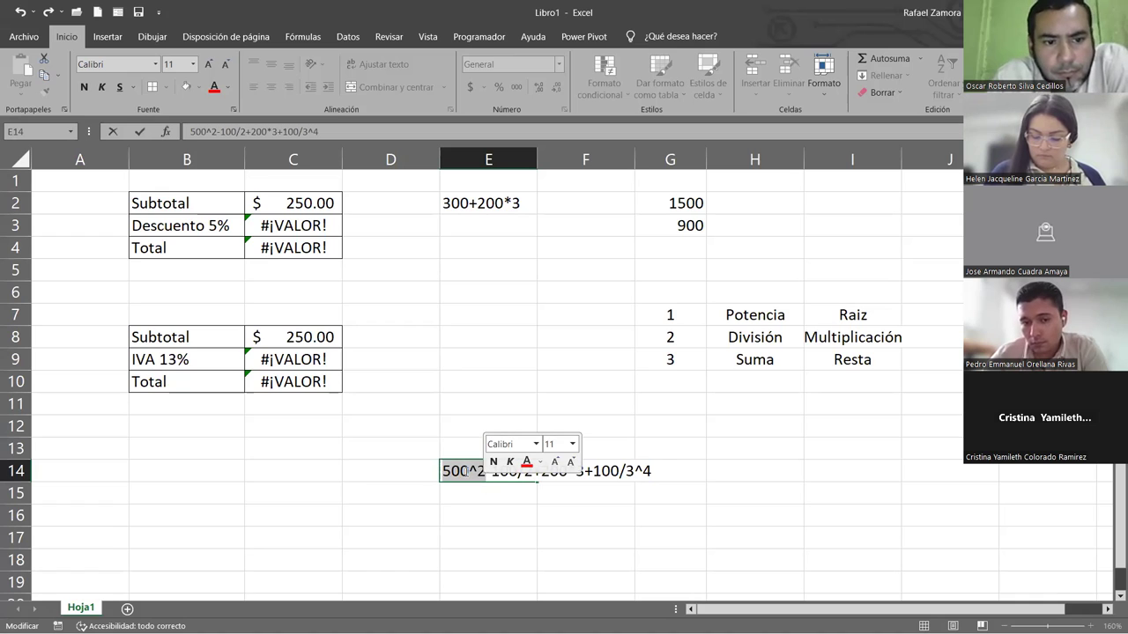
pyautogui.click(480, 471)
pyautogui.moveTo(484, 471); pyautogui.dragTo(441, 471)
pyautogui.click(631, 471)
pyautogui.moveTo(629, 471); pyautogui.dragTo(653, 471)
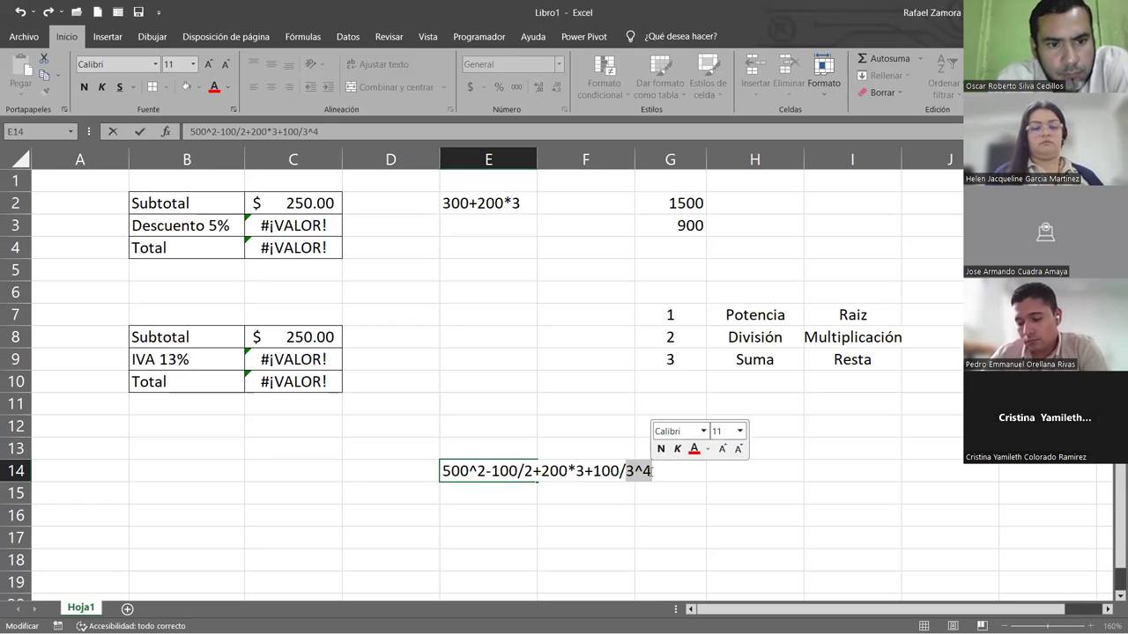
pyautogui.moveTo(476, 472); pyautogui.dragTo(443, 473)
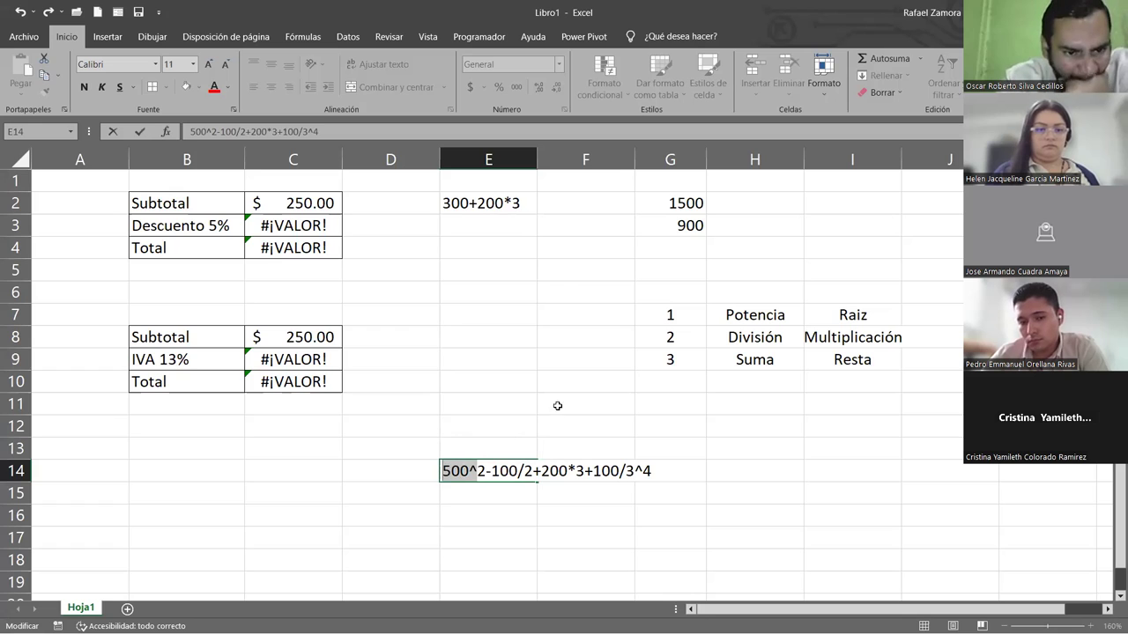
pyautogui.moveTo(486, 472); pyautogui.dragTo(443, 471)
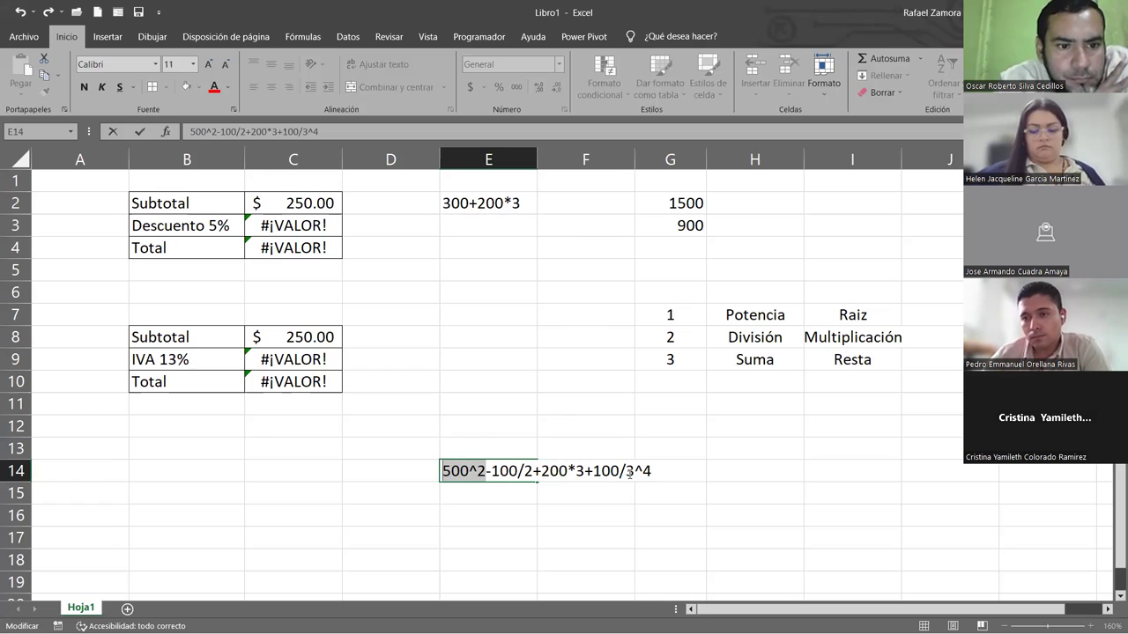
pyautogui.moveTo(625, 472); pyautogui.dragTo(651, 471)
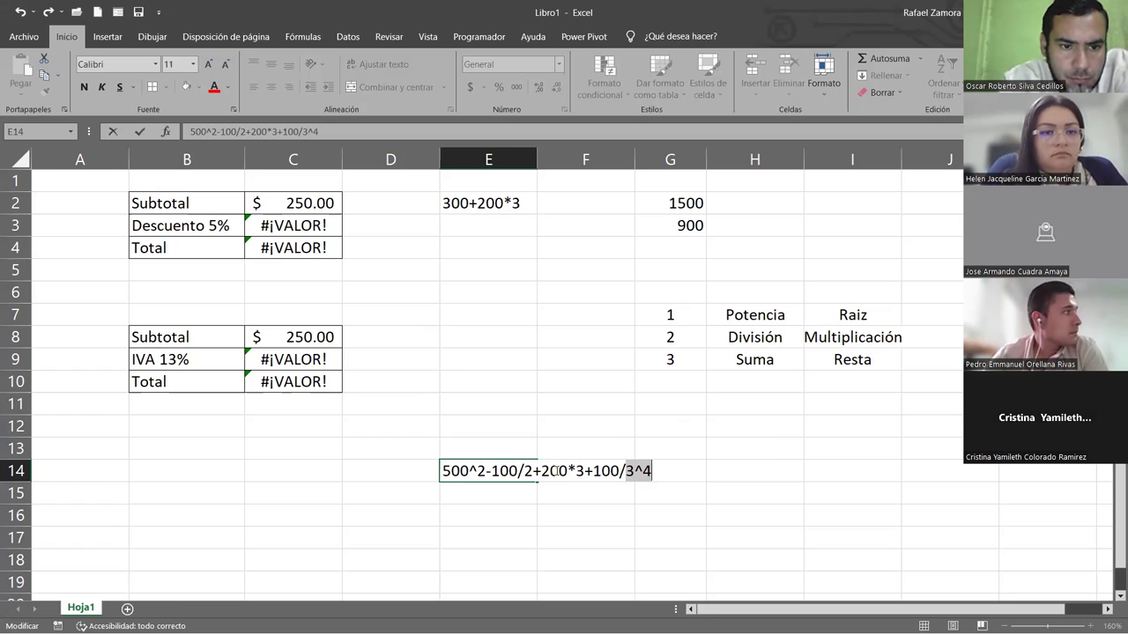
# Step: Highlight the 200*3 and 100/2 terms, then cancel the E14 edit with Esc
pyautogui.moveTo(511, 470); pyautogui.dragTo(624, 476)
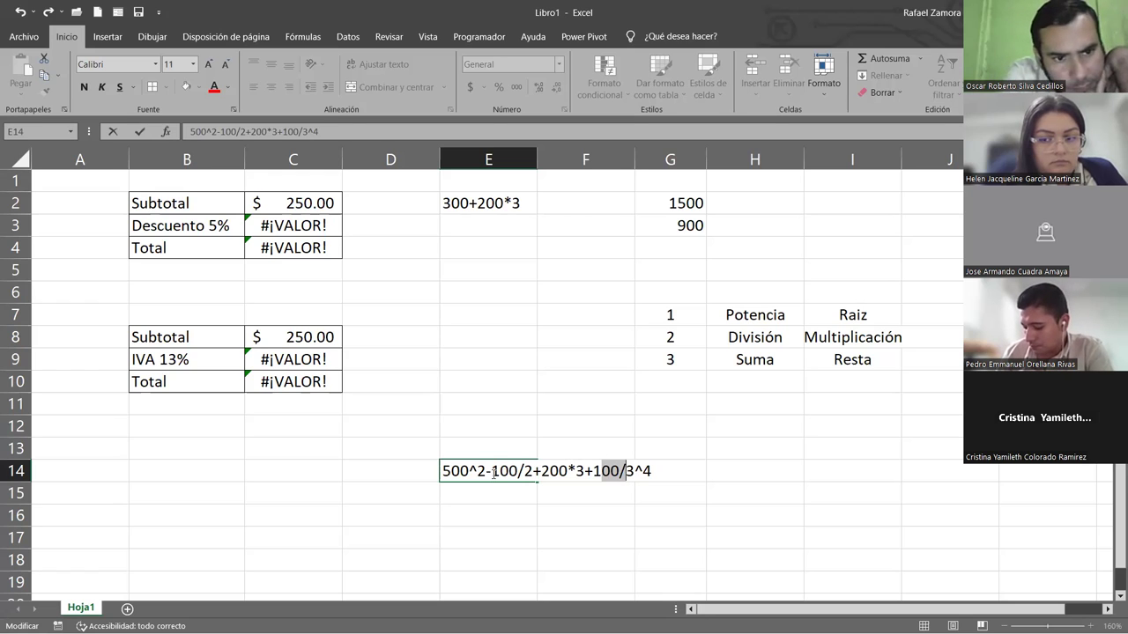
pyautogui.moveTo(490, 471); pyautogui.dragTo(534, 471)
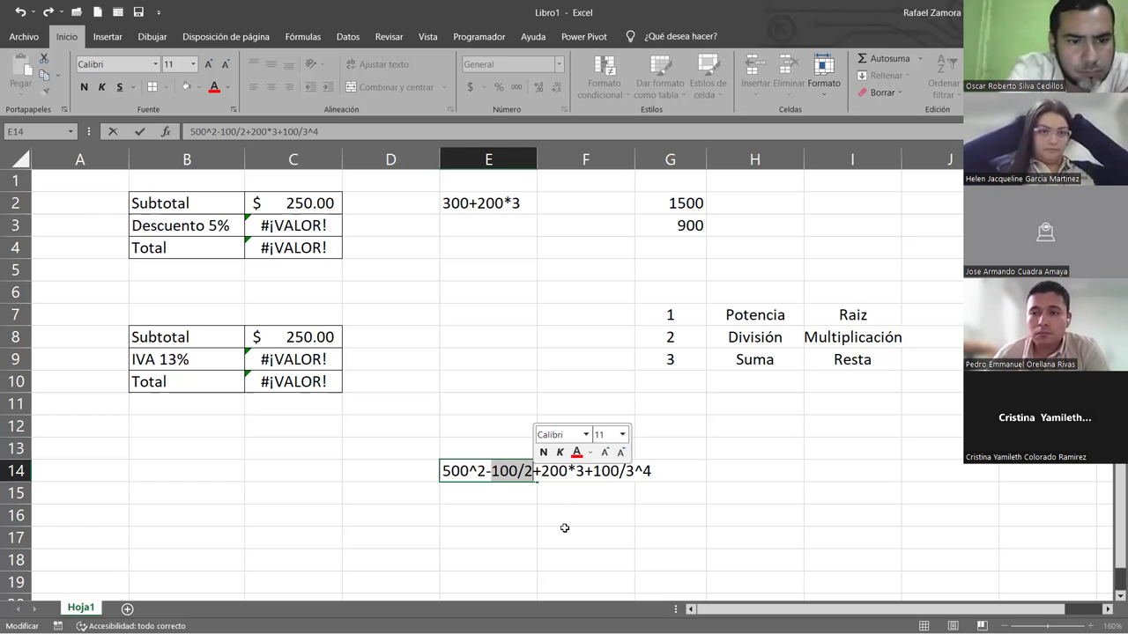
pyautogui.moveTo(541, 471); pyautogui.dragTo(625, 472)
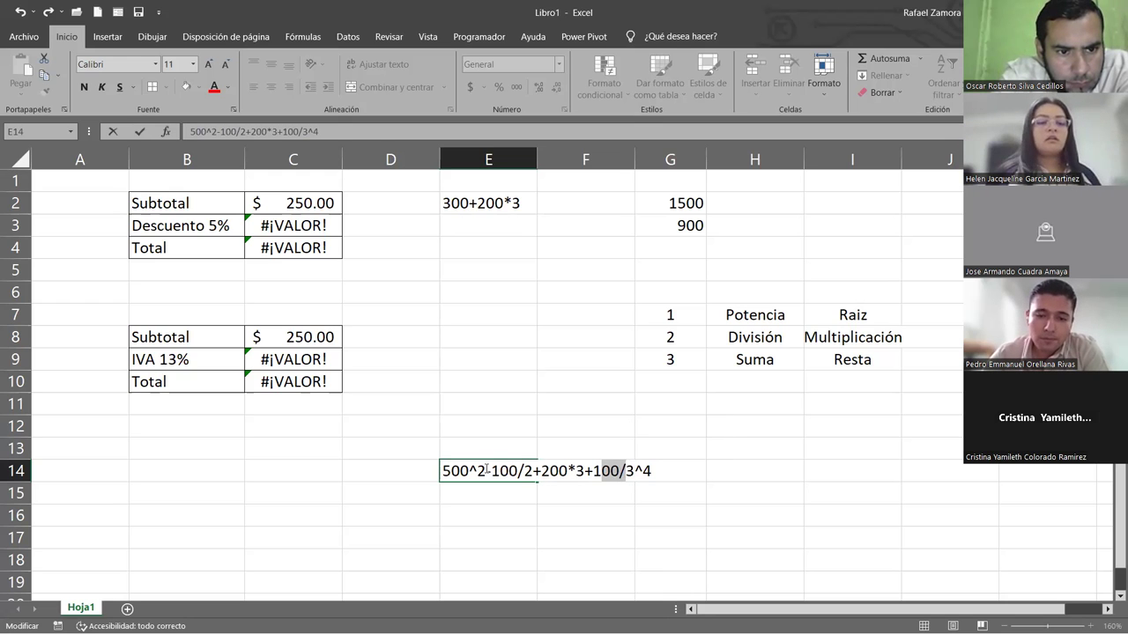
pyautogui.moveTo(519, 472); pyautogui.dragTo(541, 472)
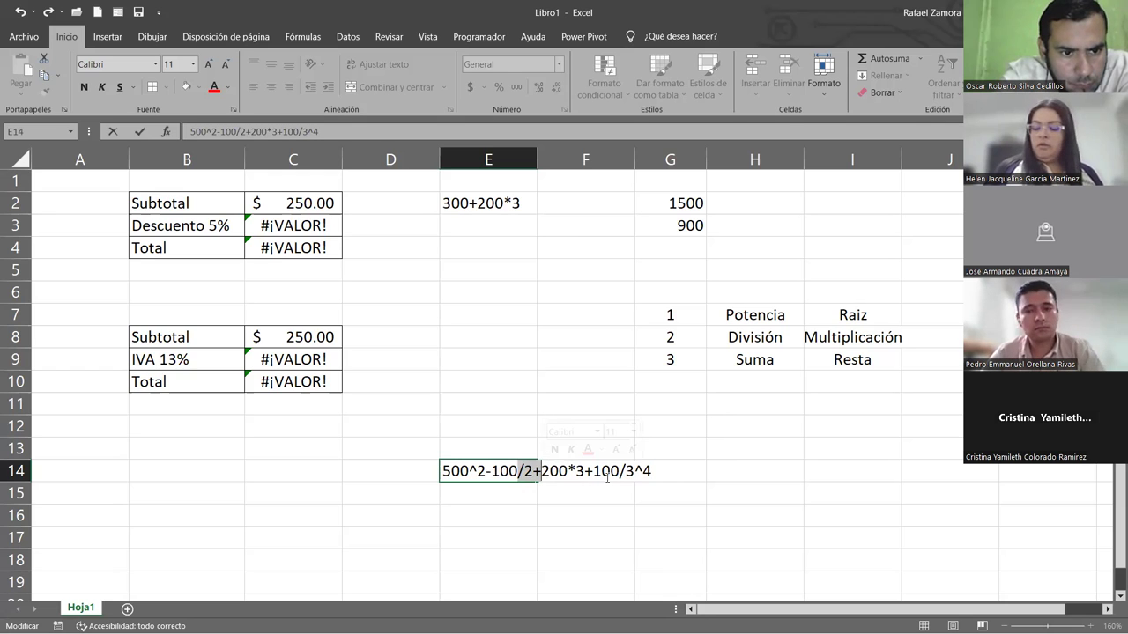
pyautogui.press('Escape')
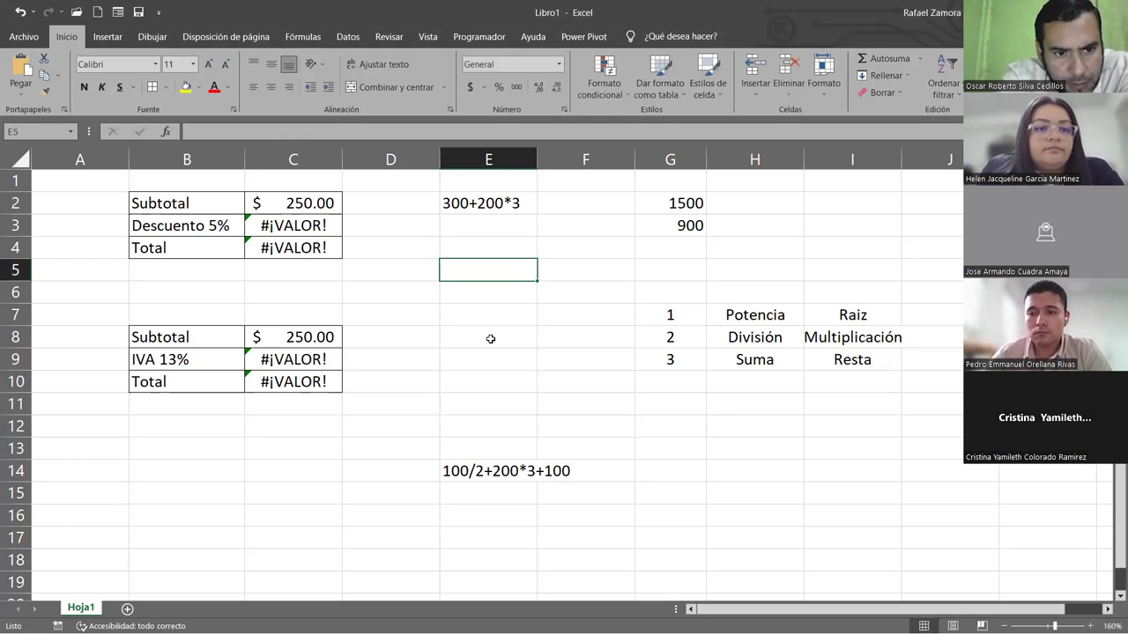
# Step: Paste the operator-precedence pyramid image and drag it toward the top-left of the data
pyautogui.hotkey('ctrl', 'v')
pyautogui.moveTo(711, 373); pyautogui.dragTo(477, 344)
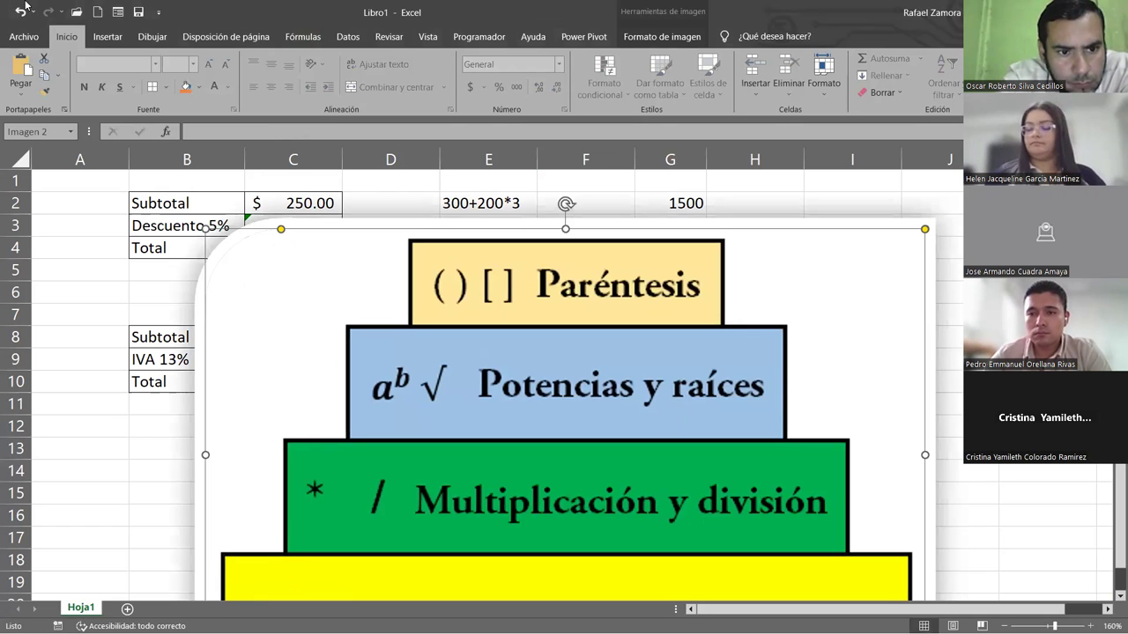
pyautogui.scroll(-1, 564, 397)
pyautogui.scroll(-1, 564, 370)
pyautogui.scroll(-1, 564, 370)
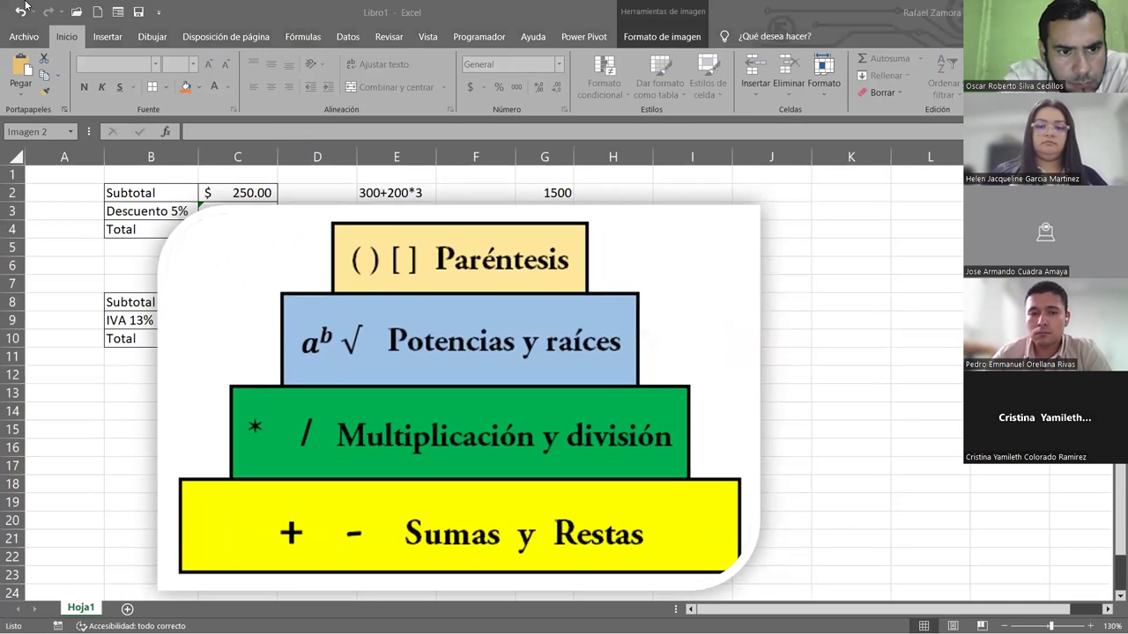
pyautogui.moveTo(622, 460); pyautogui.dragTo(574, 414)
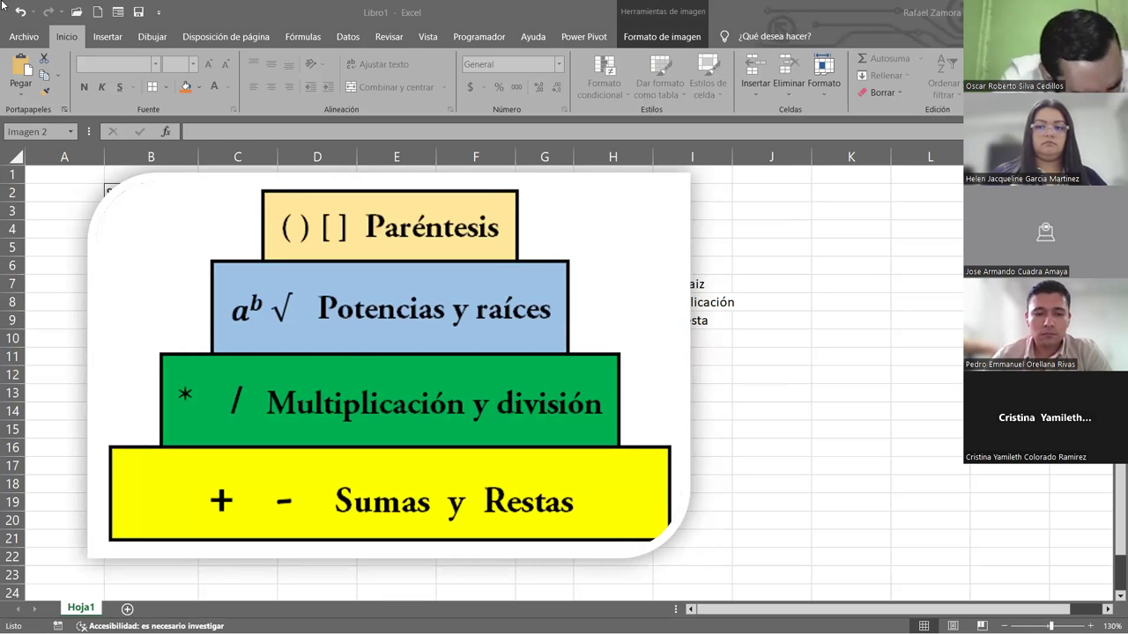
pyautogui.hotkey('alt', 'space')
pyautogui.click(586, 412)
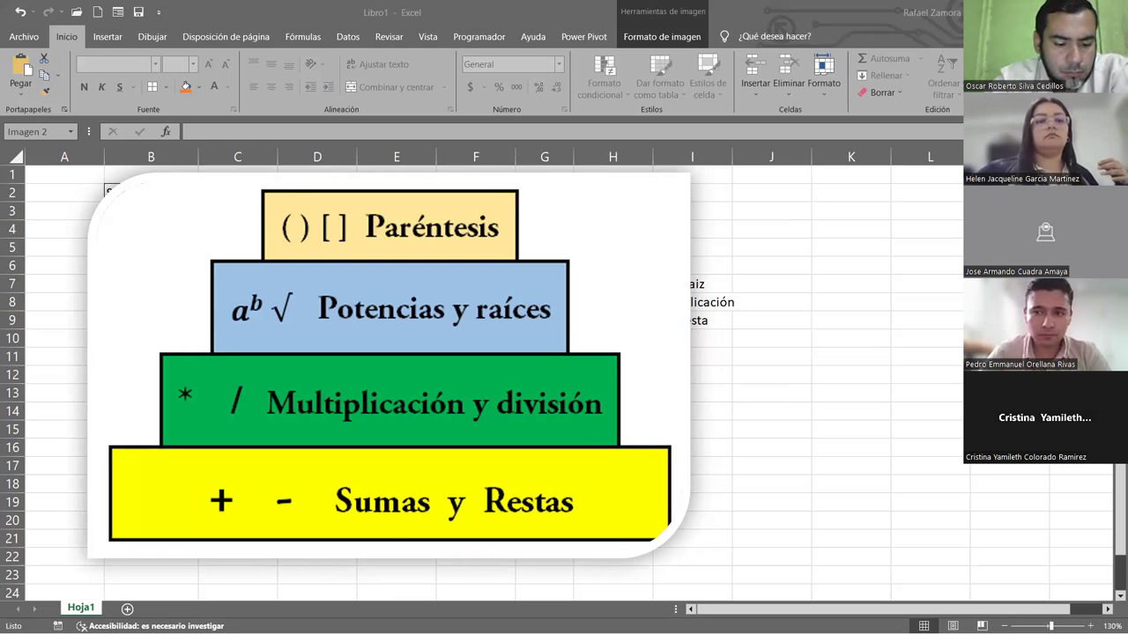
pyautogui.click(636, 441)
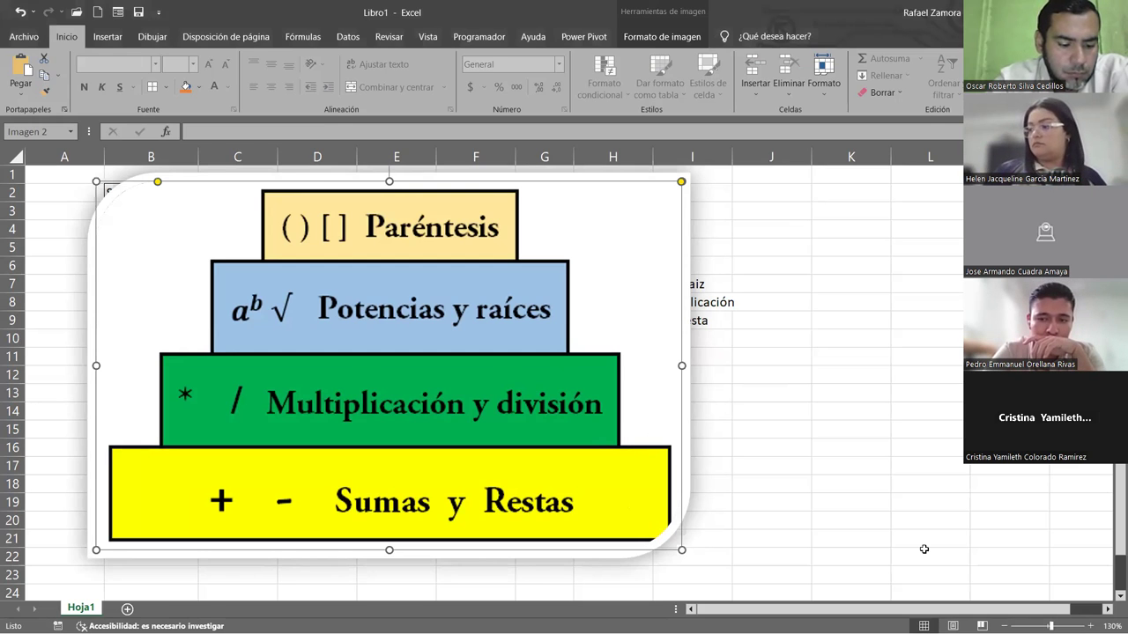
# Step: Shrink the pyramid image and nudge it slightly right and down
pyautogui.moveTo(681, 550); pyautogui.dragTo(500, 435)
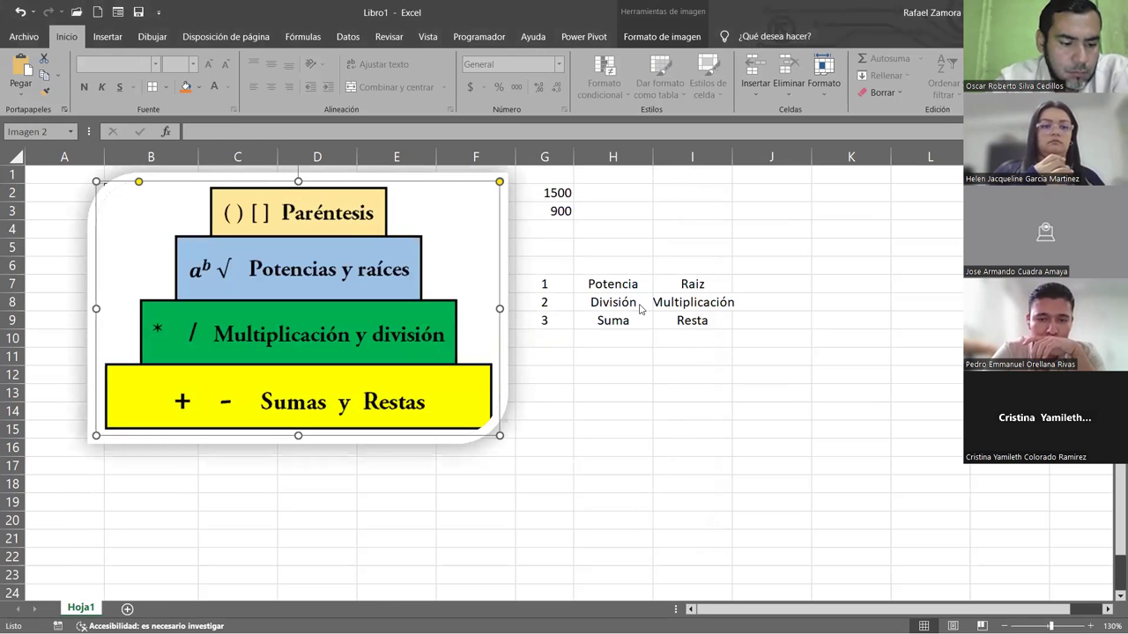
pyautogui.moveTo(397, 272); pyautogui.dragTo(440, 286)
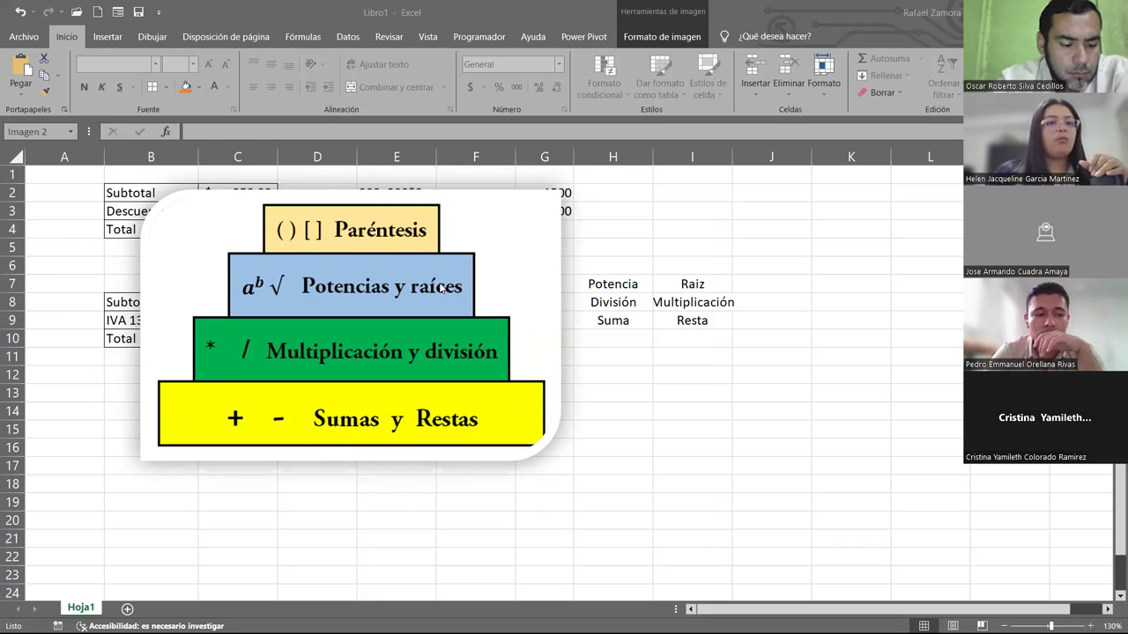
# Step: Paste the (2*3-2)^2-4*8/(2^3/4) expression image below the pyramid, then deselect it by selecting cell K11
pyautogui.hotkey('ctrl', 'v')
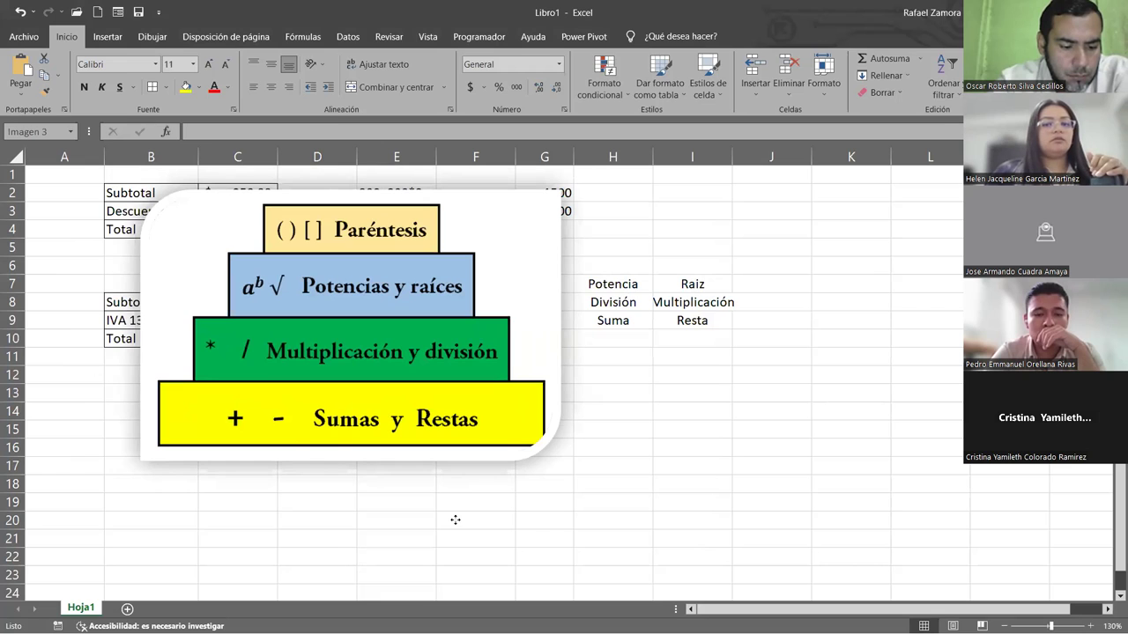
pyautogui.hotkey('ctrl', 'v')
pyautogui.click(744, 465)
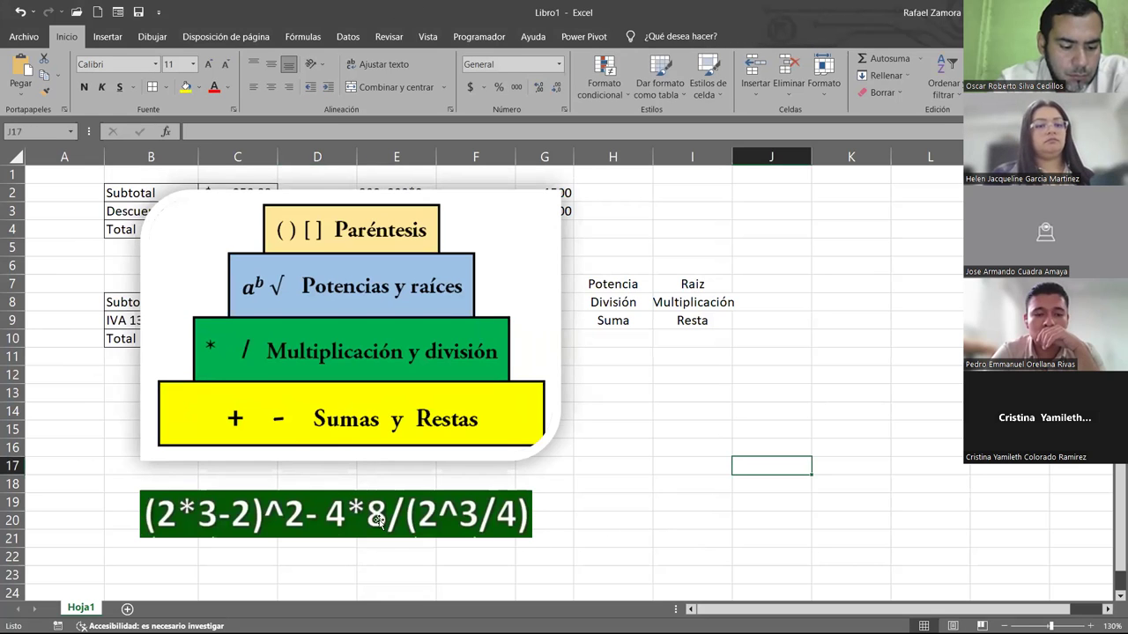
pyautogui.click(848, 361)
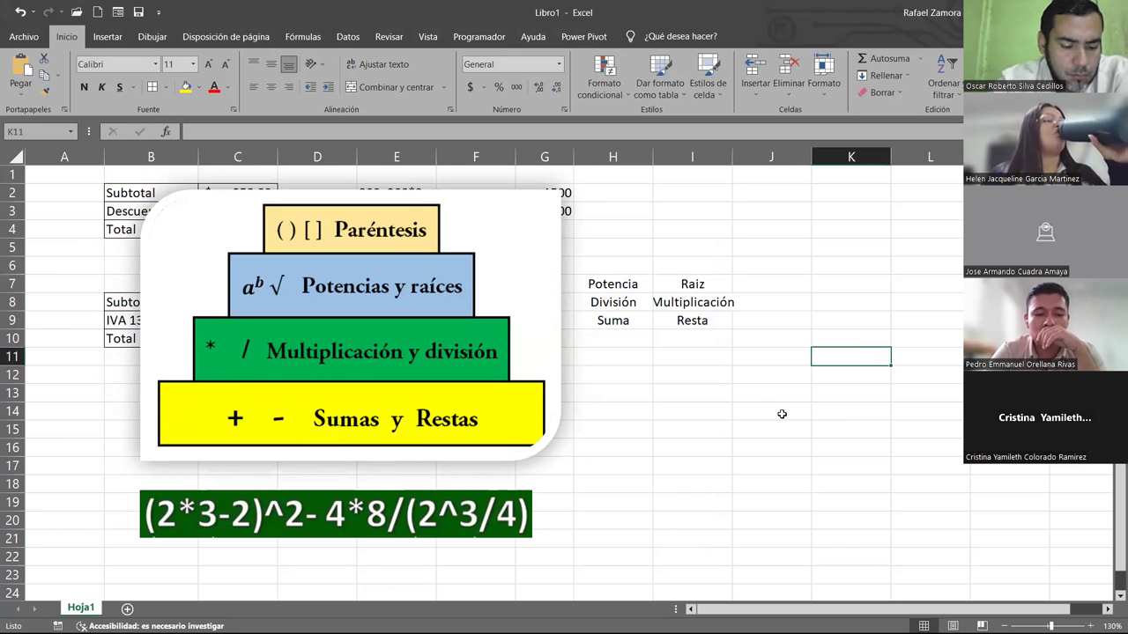
pyautogui.hotkey('alt', 'Tab')
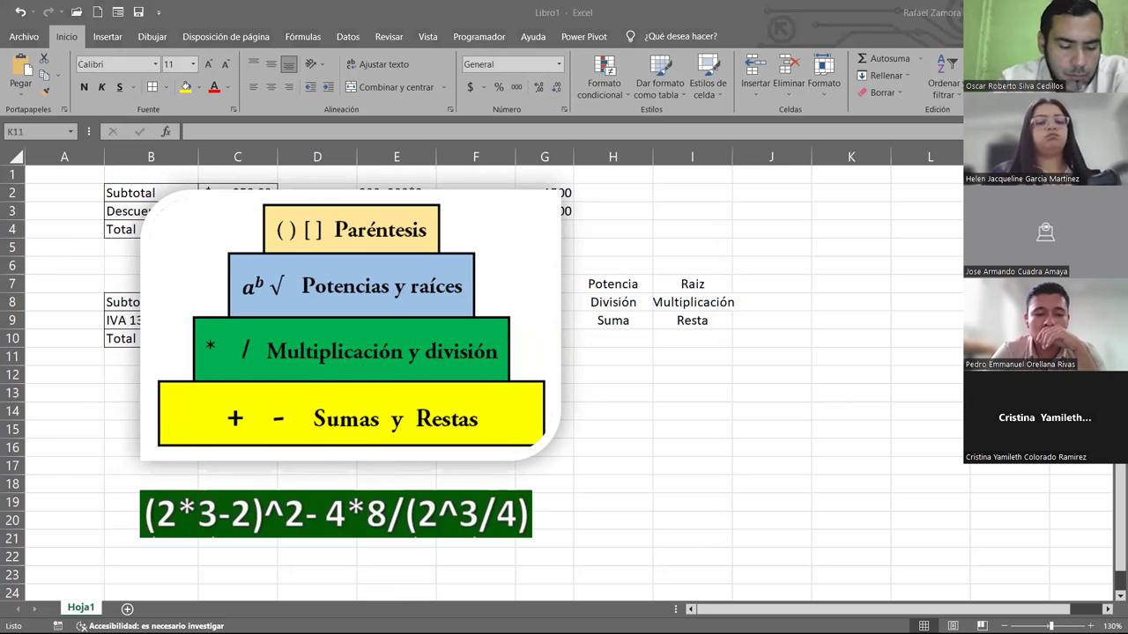
pyautogui.hotkey('alt', 'Tab')
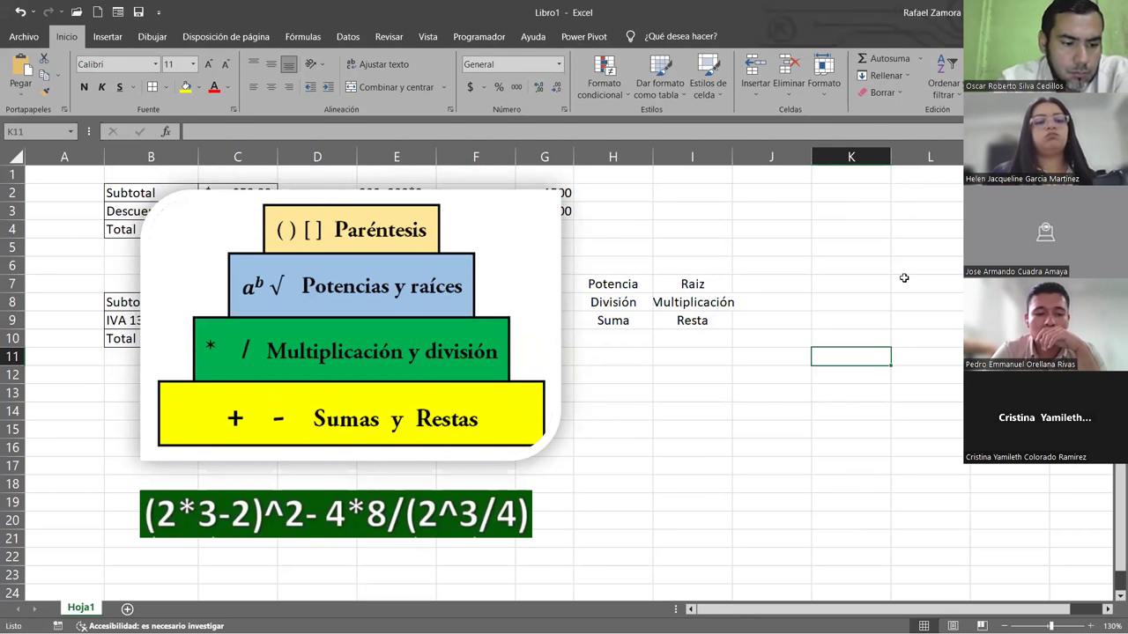
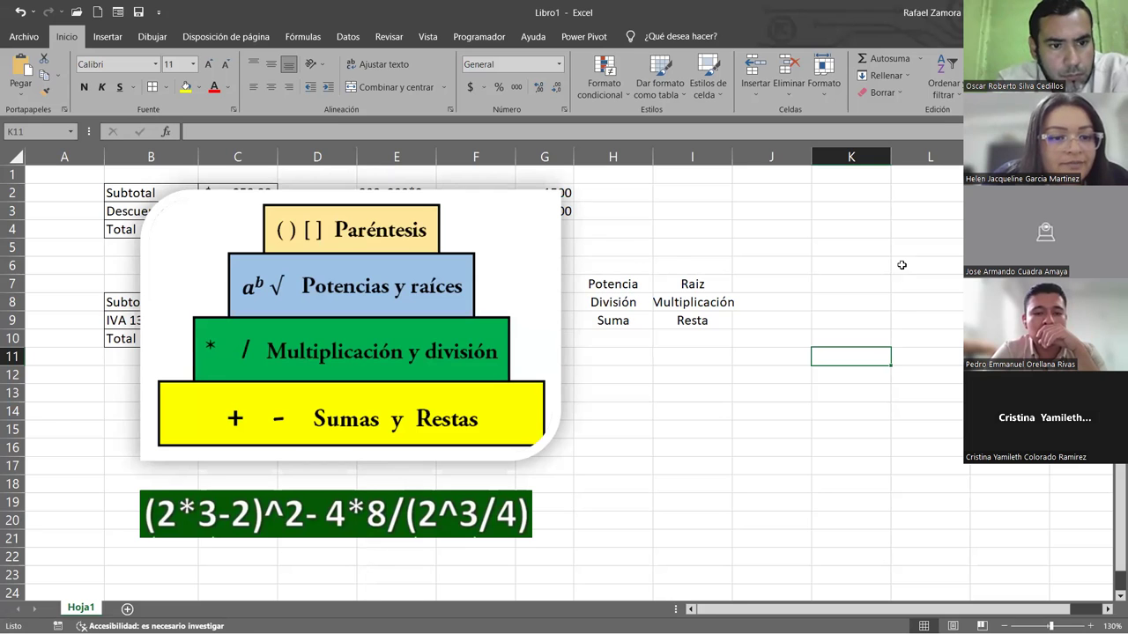
# Step: Scroll down to inspect the pictured expression image, then return to the cells
pyautogui.scroll(-1, 881, 268)
pyautogui.scroll(-2, 785, 282)
pyautogui.click(488, 363)
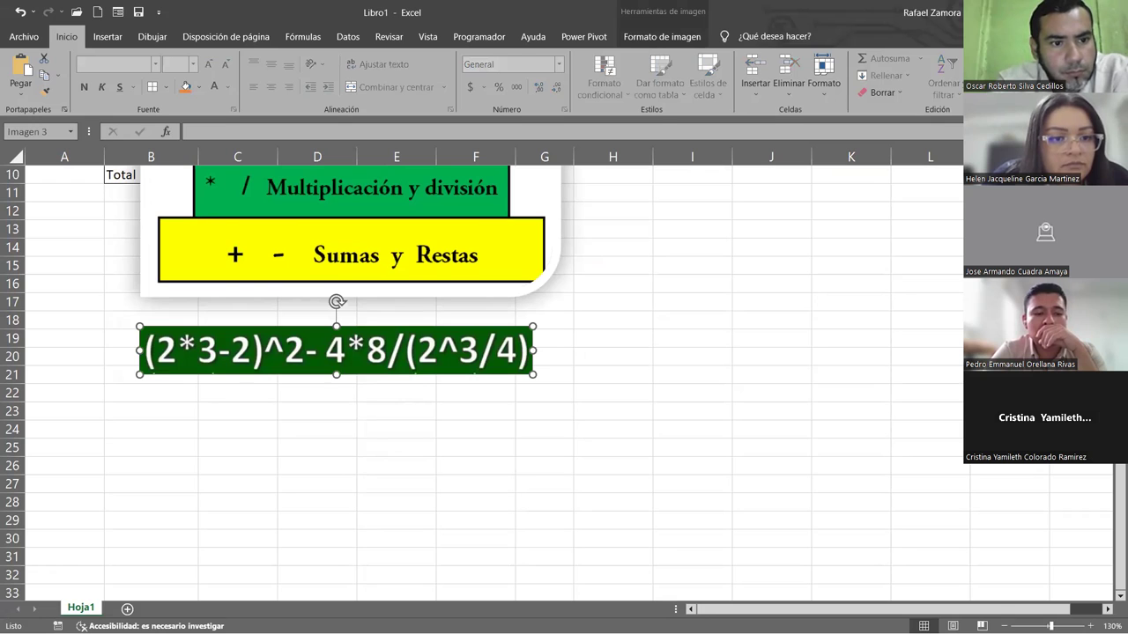
pyautogui.click(184, 410)
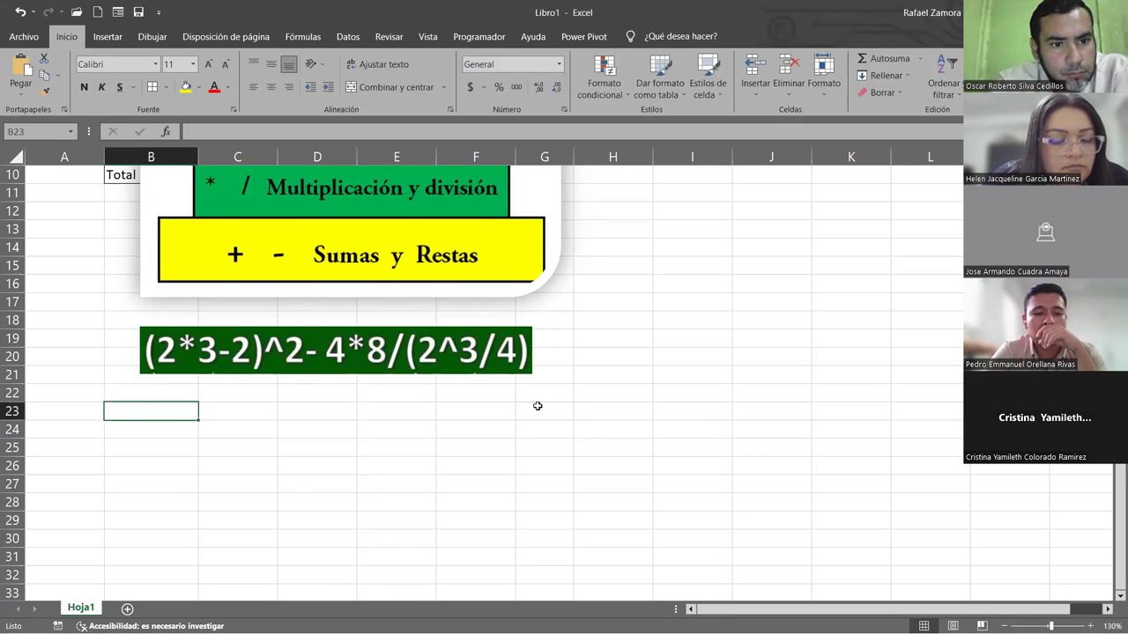
pyautogui.scroll(3, 461, 277)
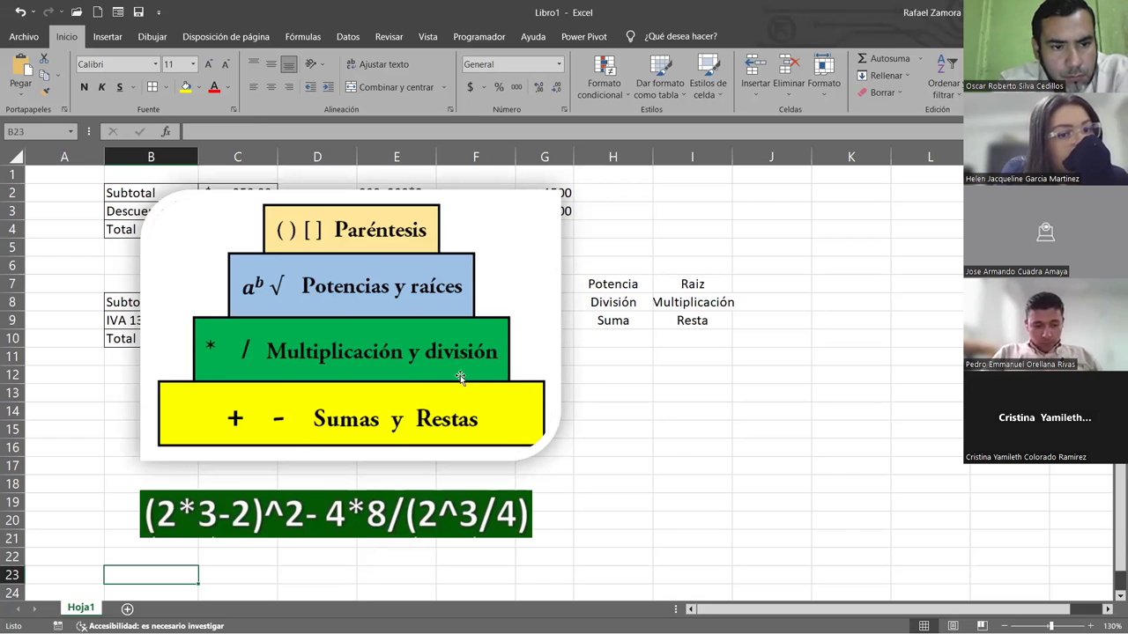
# Step: Enter (2*3-2)^2-4*8/(2^3/) as plain text in cell H19
pyautogui.click(604, 503)
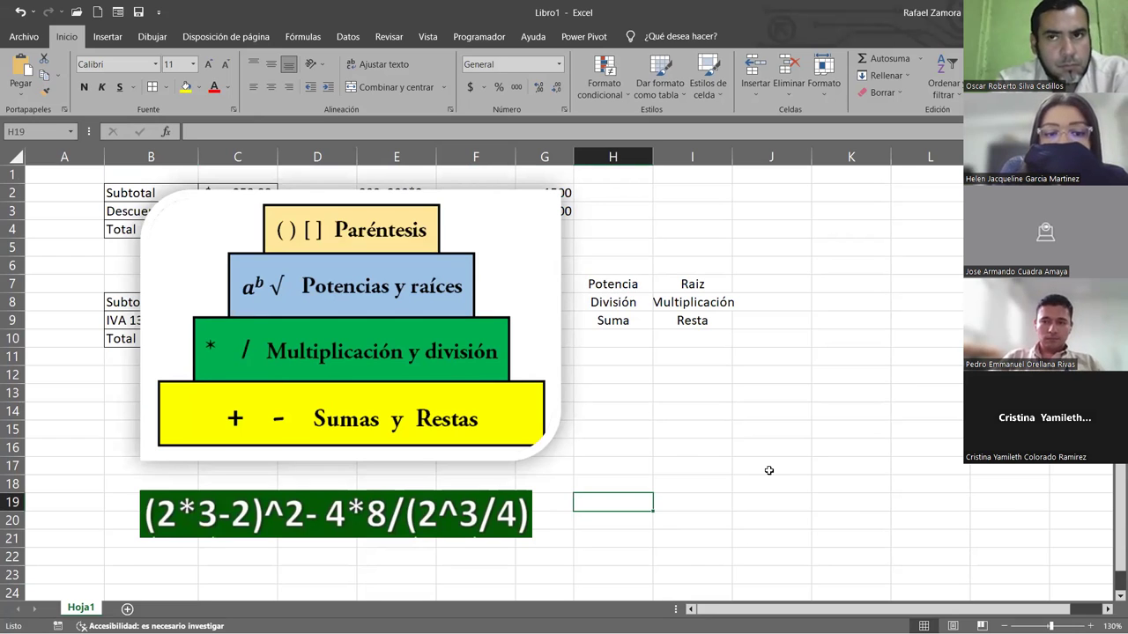
pyautogui.write(')')
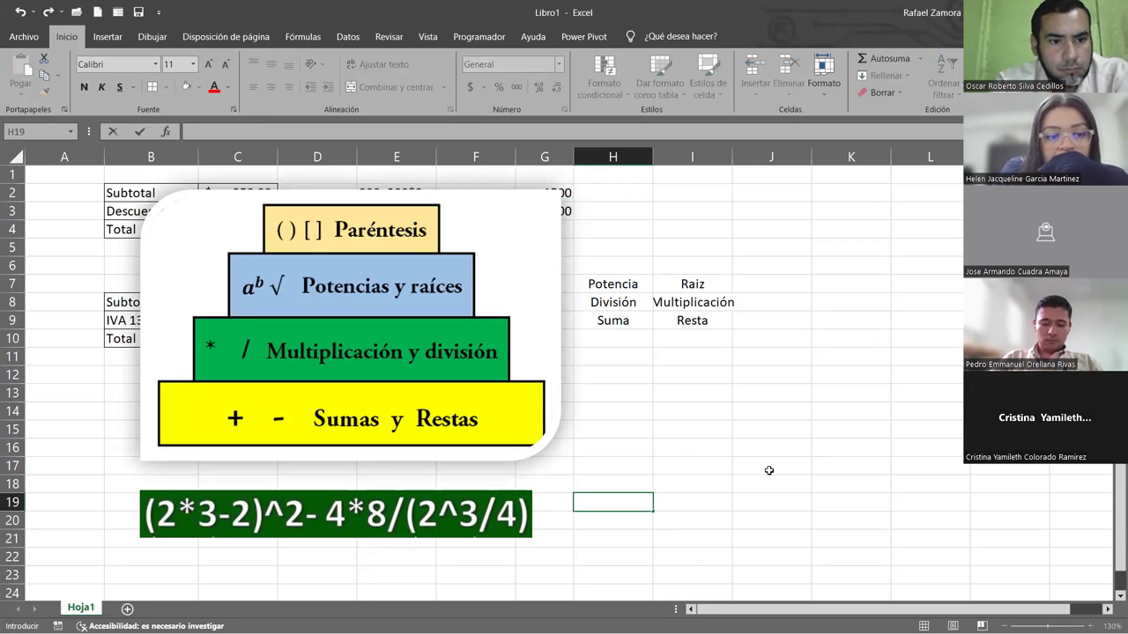
pyautogui.write('(')
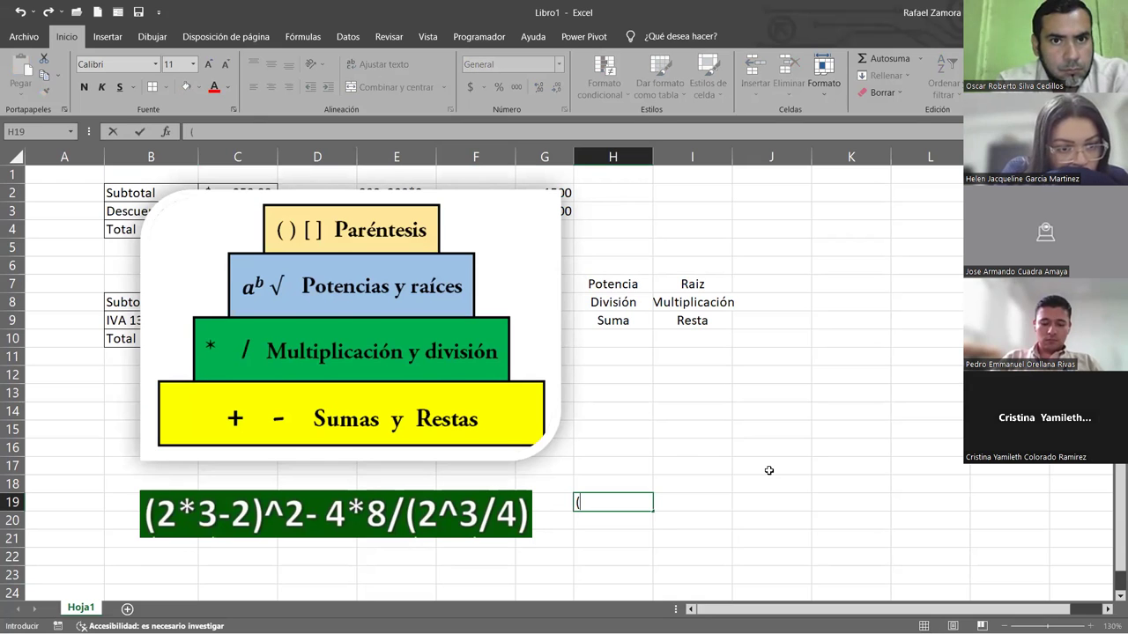
pyautogui.write('2')
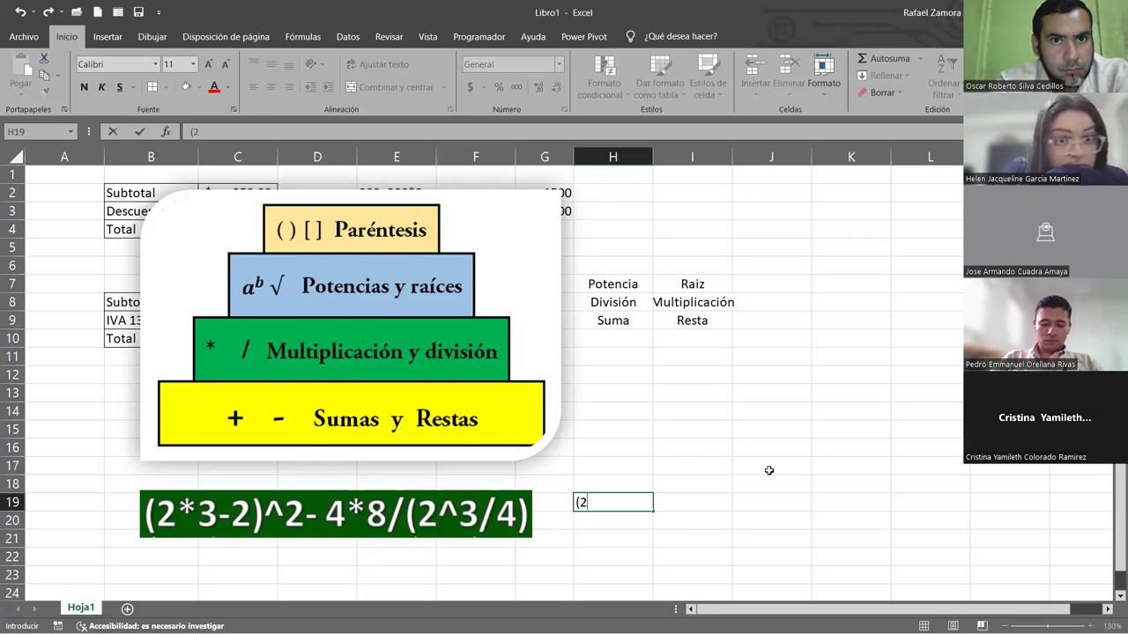
pyautogui.write('*3-')
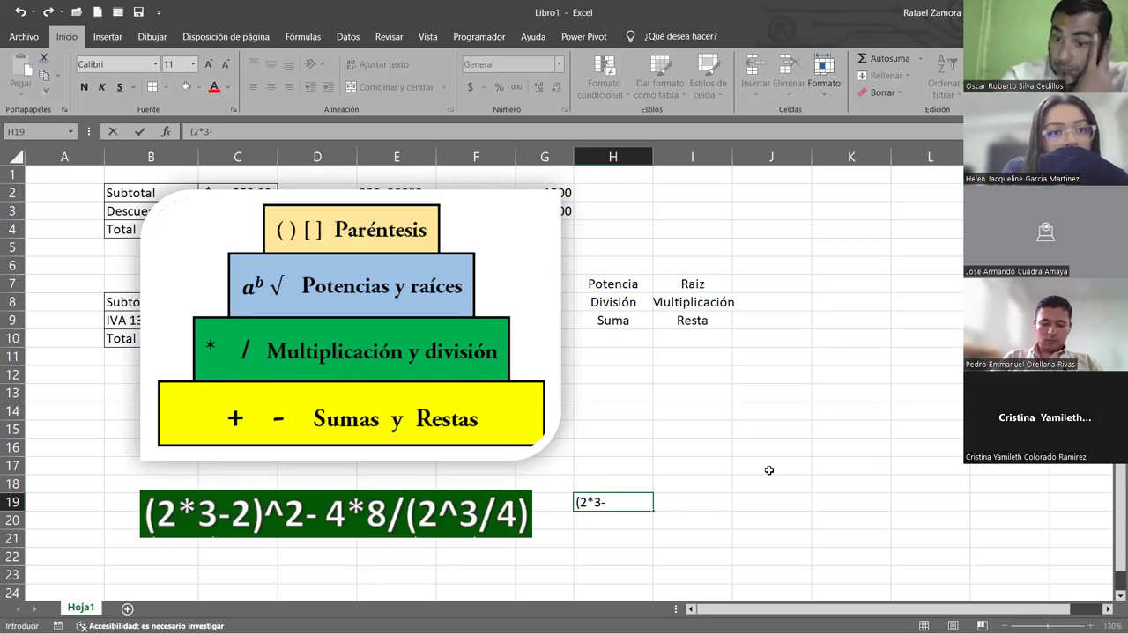
pyautogui.write('2')
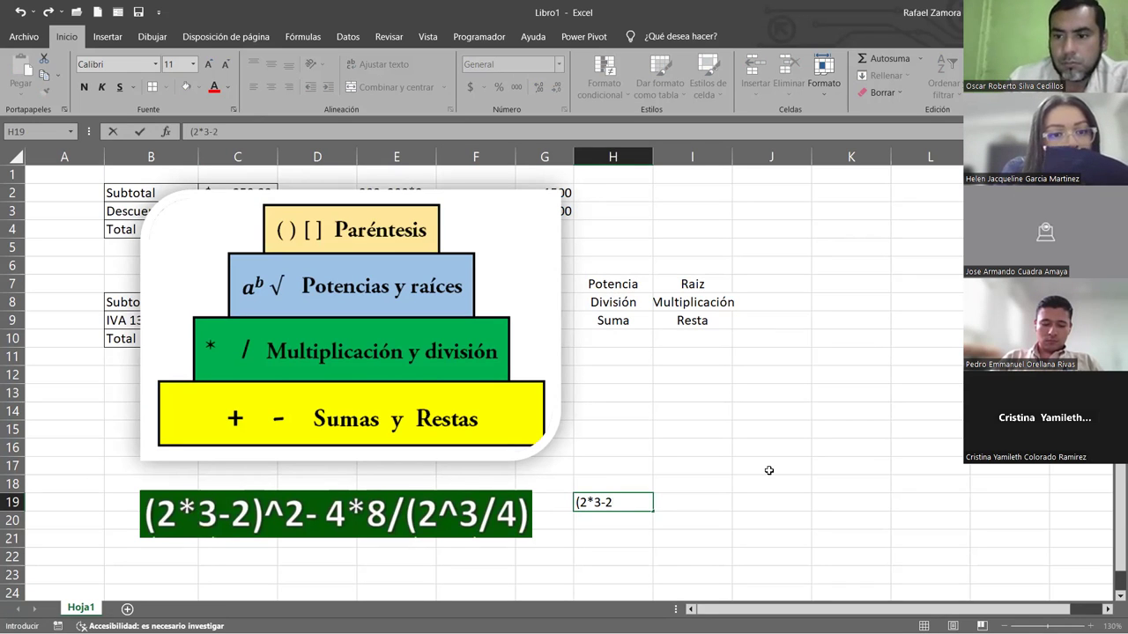
pyautogui.write('^')
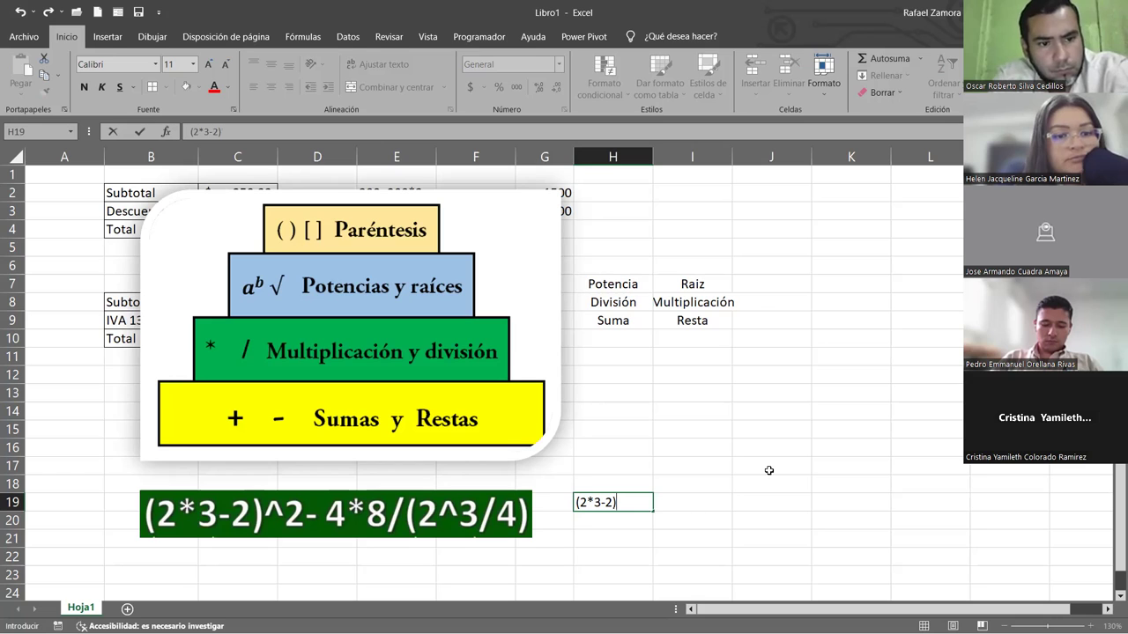
pyautogui.press('alt')
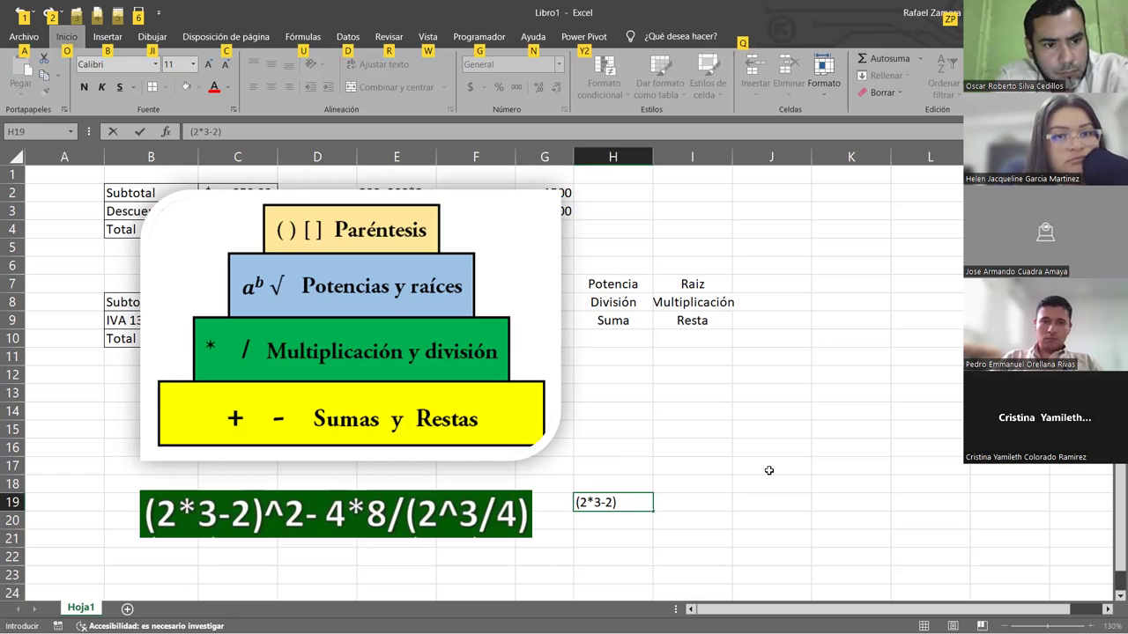
pyautogui.click(624, 502)
pyautogui.write('^2')
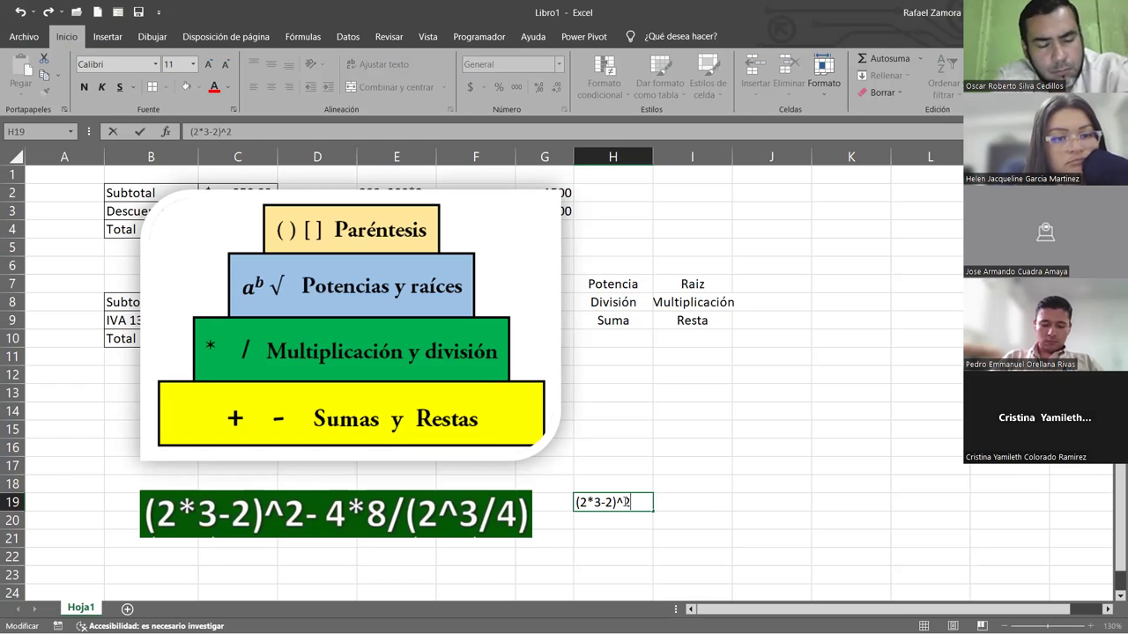
pyautogui.write('-4*8')
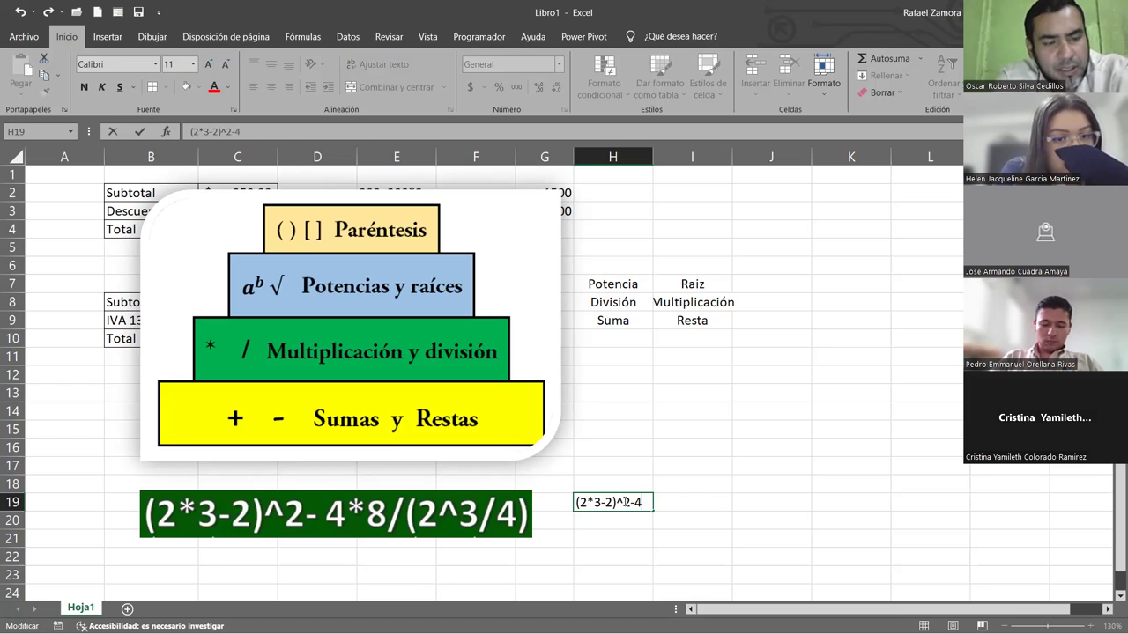
pyautogui.write('/(2^3')
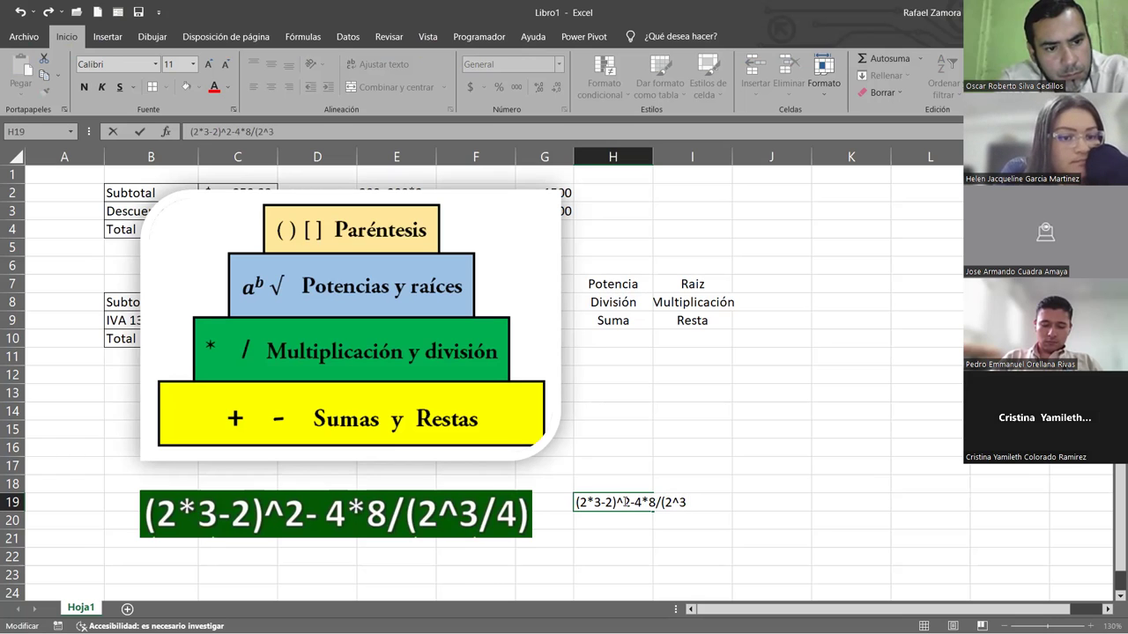
pyautogui.write('/')
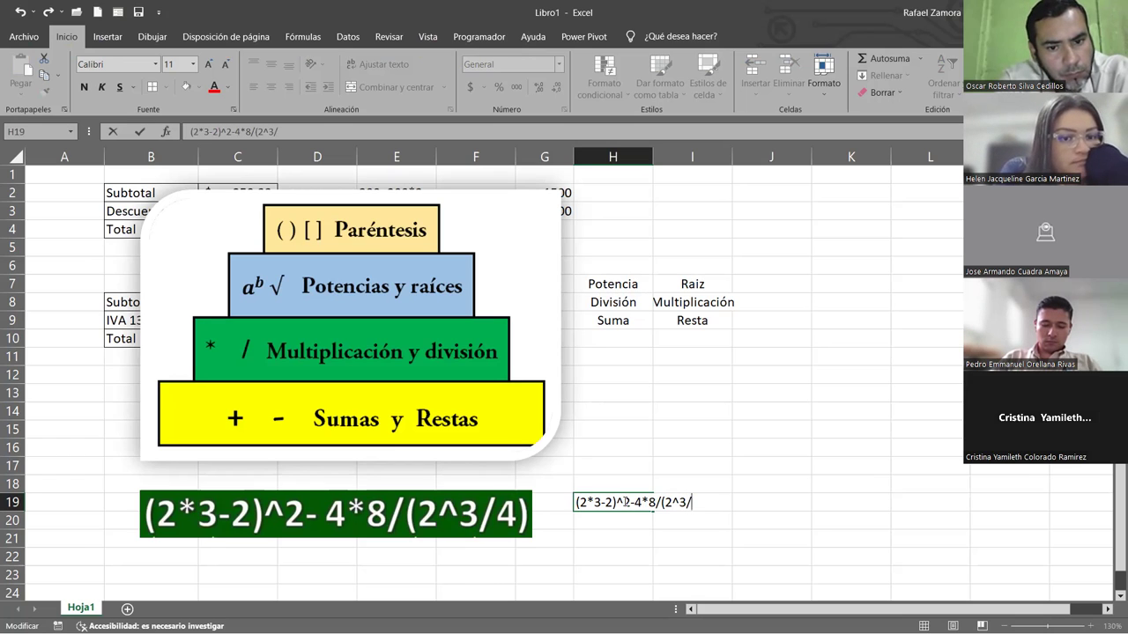
pyautogui.press('Return')
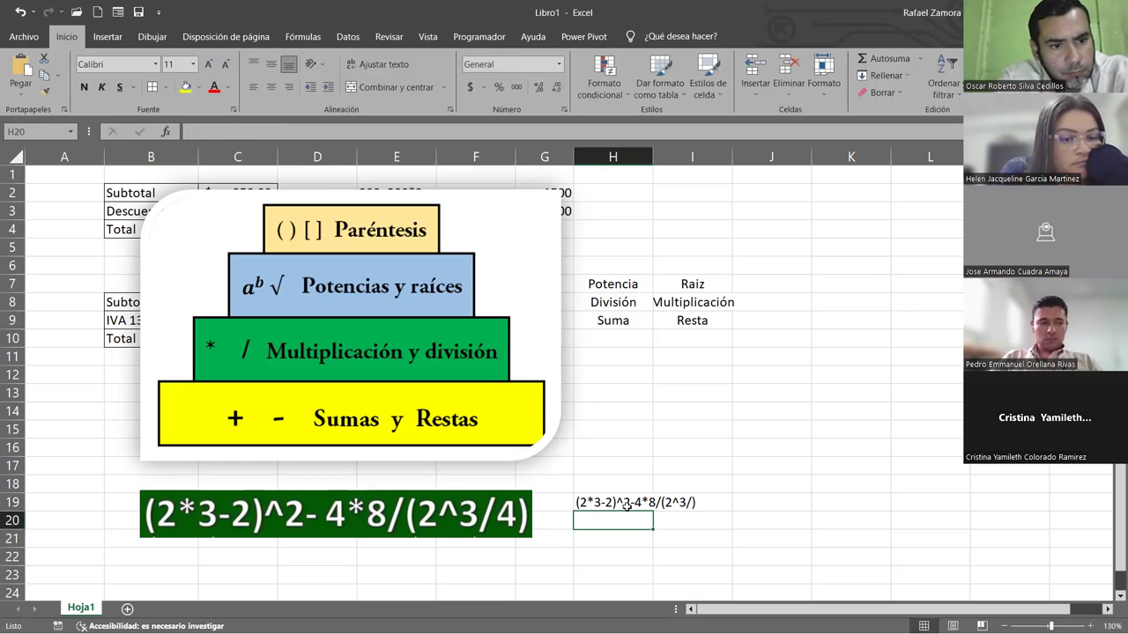
pyautogui.click(623, 501)
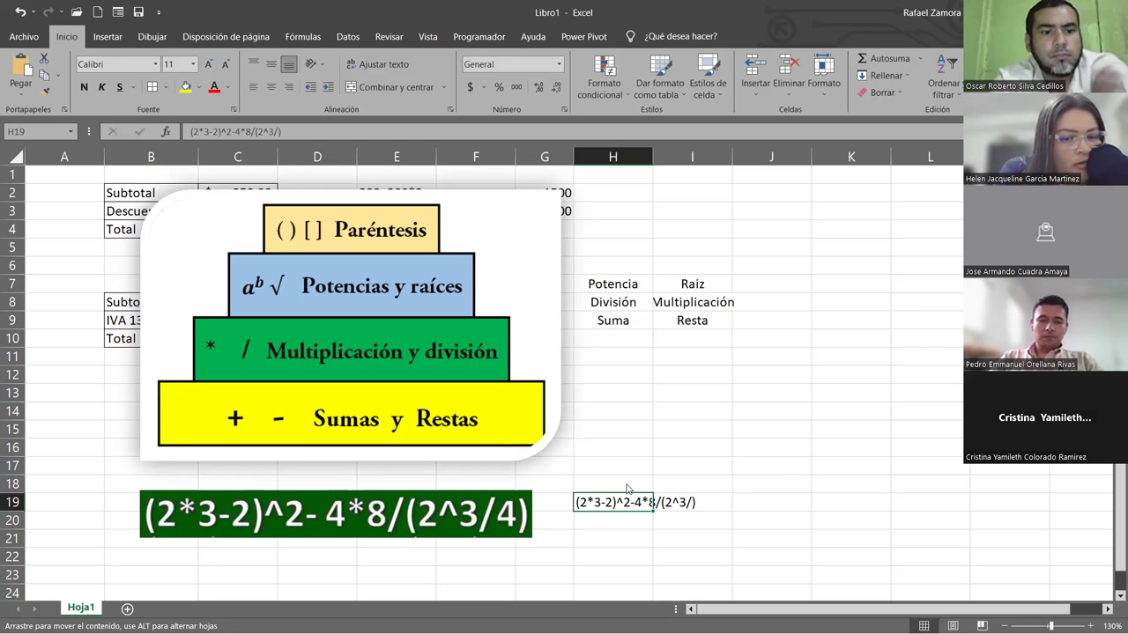
# Step: Move the expression from H19 to H12, enlarge it to font size 16, and copy it into H13
pyautogui.moveTo(703, 411); pyautogui.dragTo(661, 374)
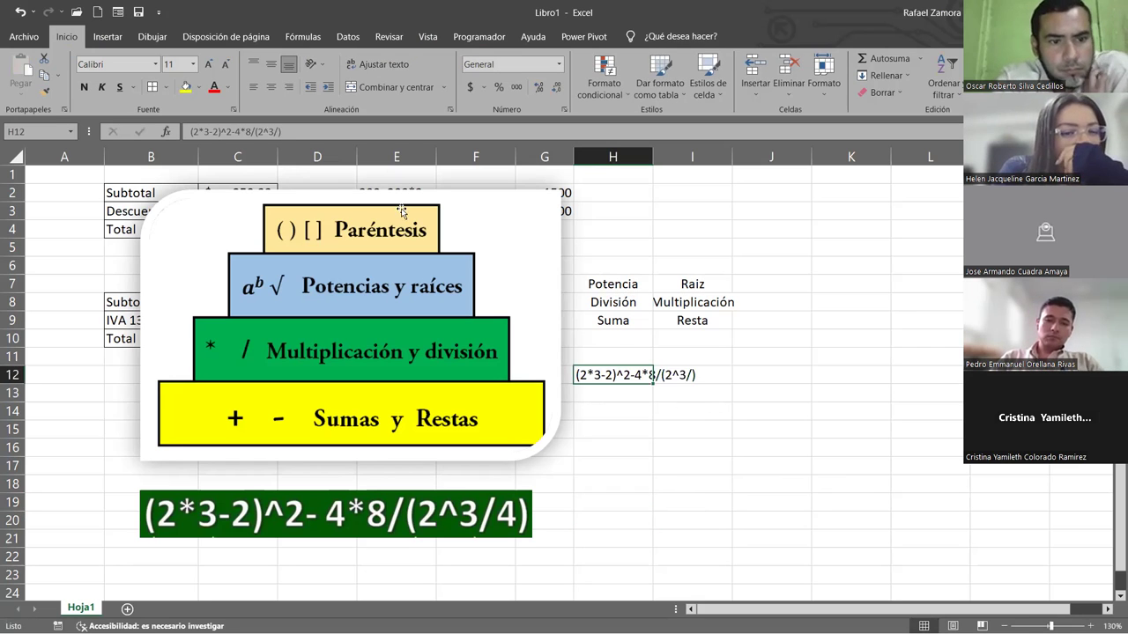
pyautogui.click(206, 65)
pyautogui.click(206, 64)
pyautogui.click(206, 65)
pyautogui.click(673, 513)
pyautogui.click(608, 387)
pyautogui.moveTo(652, 394); pyautogui.dragTo(653, 413)
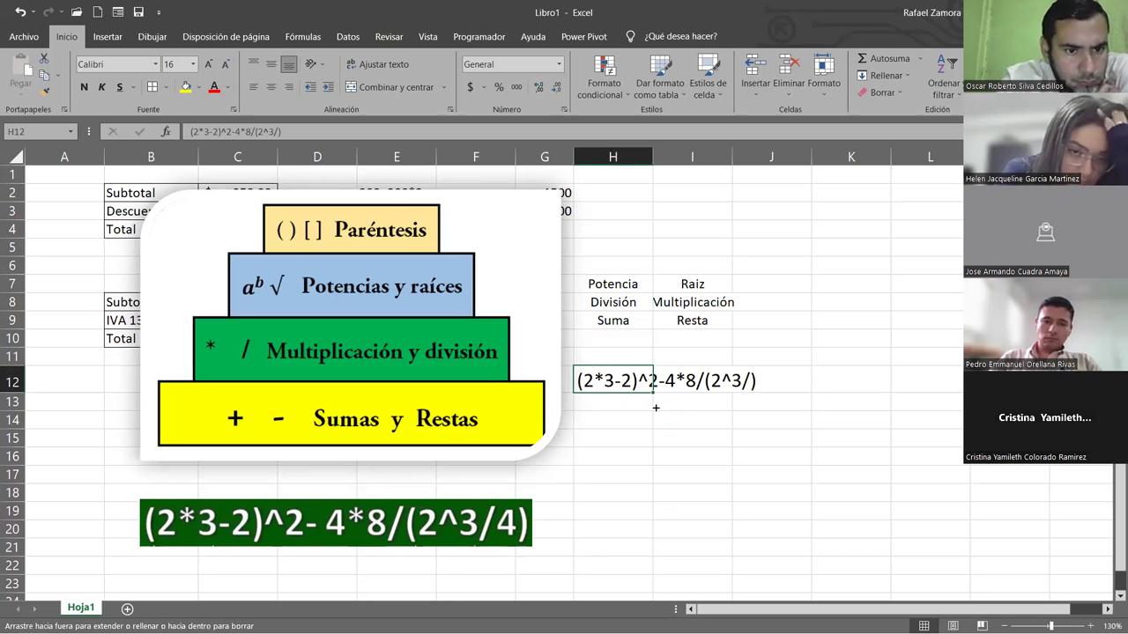
pyautogui.moveTo(758, 388); pyautogui.dragTo(661, 407)
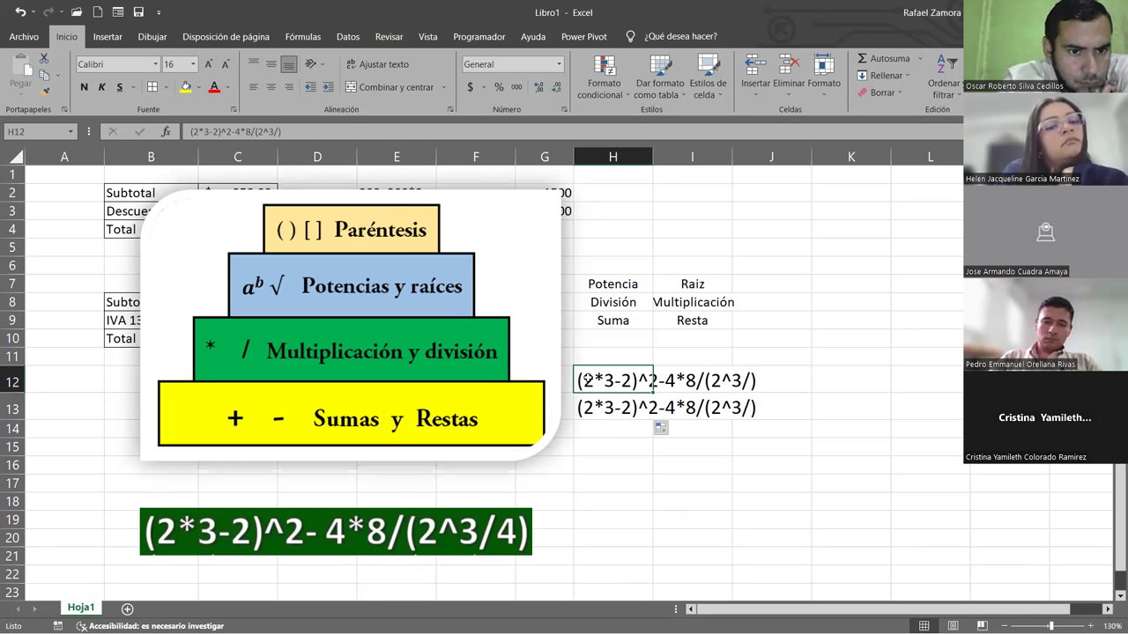
# Step: Complete H12's divisor as (2^3/4), recopy it to H13, and begin replacing 2*3 with 6
pyautogui.click(279, 131)
pyautogui.write('4')
pyautogui.press('Return')
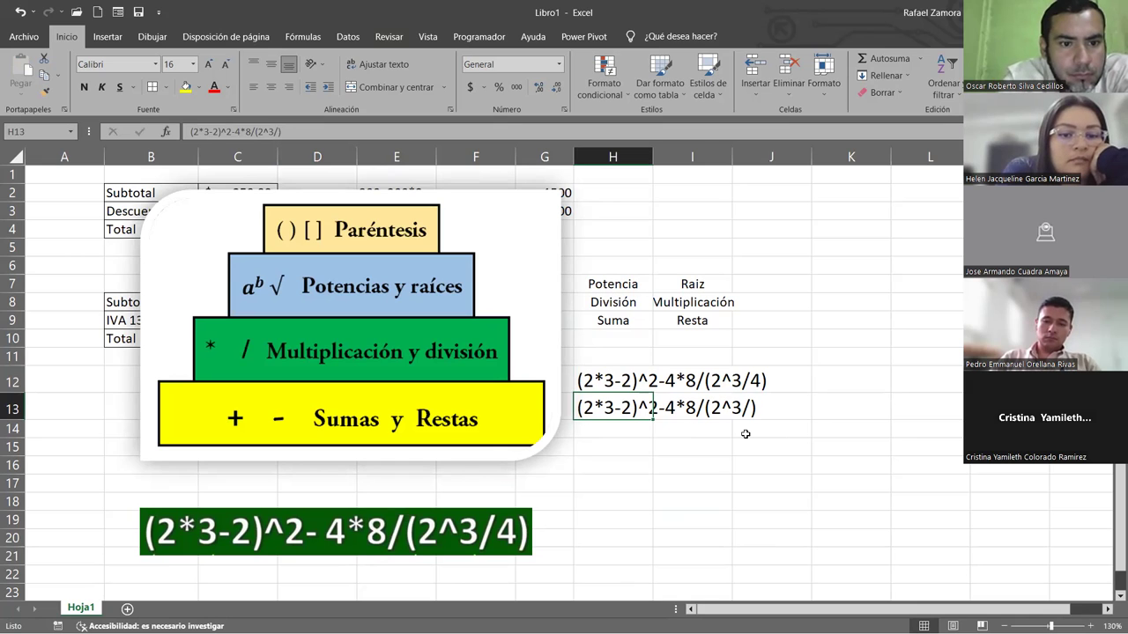
pyautogui.click(650, 388)
pyautogui.moveTo(655, 392)
pyautogui.mouseDown()
pyautogui.moveTo(646, 430)
pyautogui.moveTo(648, 407)
pyautogui.mouseUp()
pyautogui.doubleClick(614, 407)
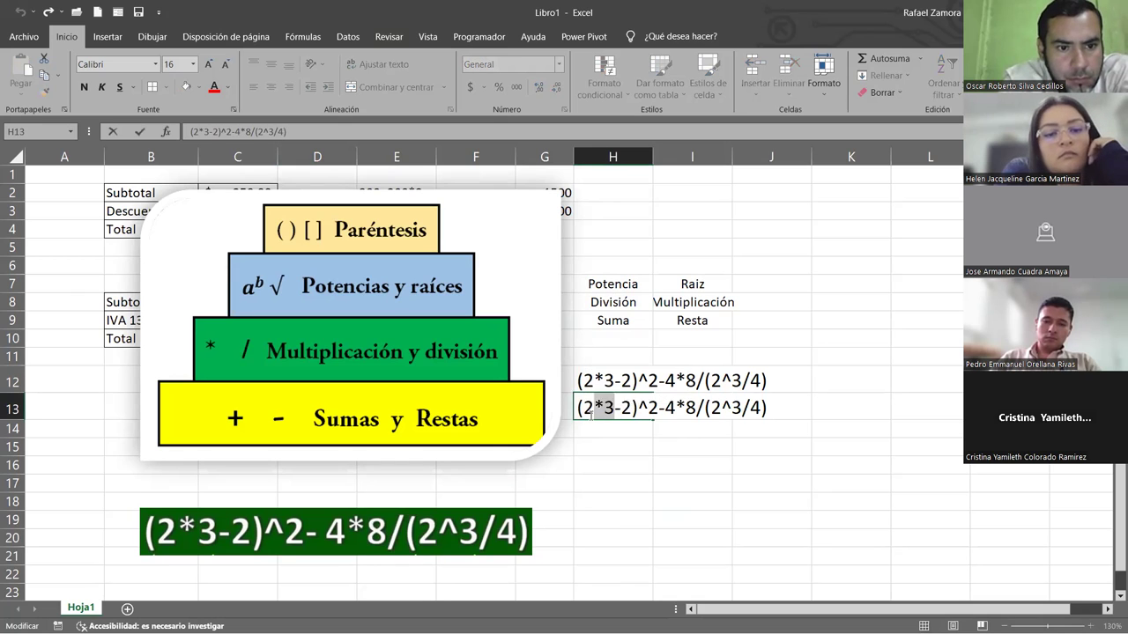
pyautogui.write('6')
pyautogui.press('BackSpace')
pyautogui.press('BackSpace')
# Step: Finish (6-2)^2-4*8/(2^3/4) in H13, then copy it to H14 as 4^2-4*8/(2^3/4)
pyautogui.write('6')
pyautogui.click(656, 483)
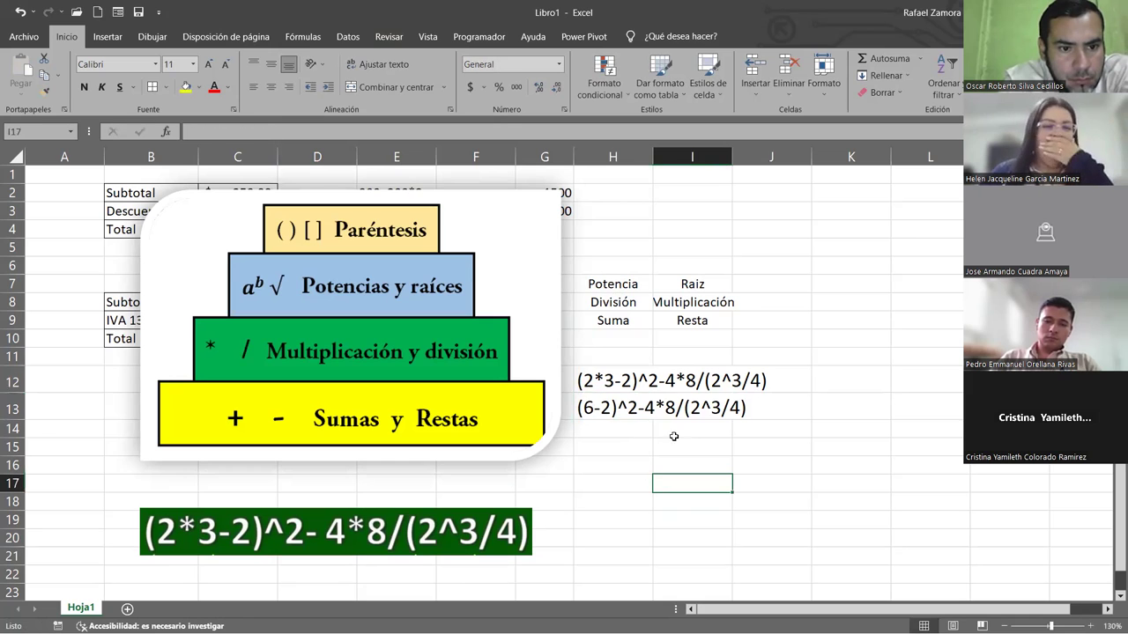
pyautogui.click(634, 411)
pyautogui.moveTo(652, 417)
pyautogui.mouseDown()
pyautogui.moveTo(651, 437)
pyautogui.moveTo(635, 426)
pyautogui.moveTo(527, 433)
pyautogui.mouseUp()
pyautogui.doubleClick(624, 434)
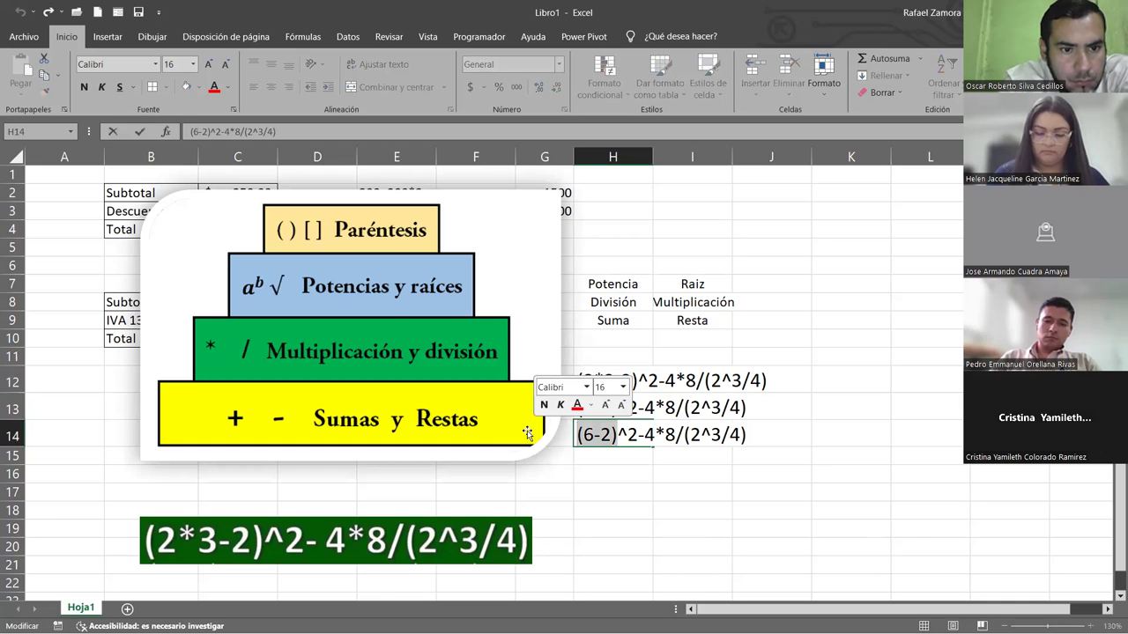
pyautogui.write('4')
pyautogui.click(754, 498)
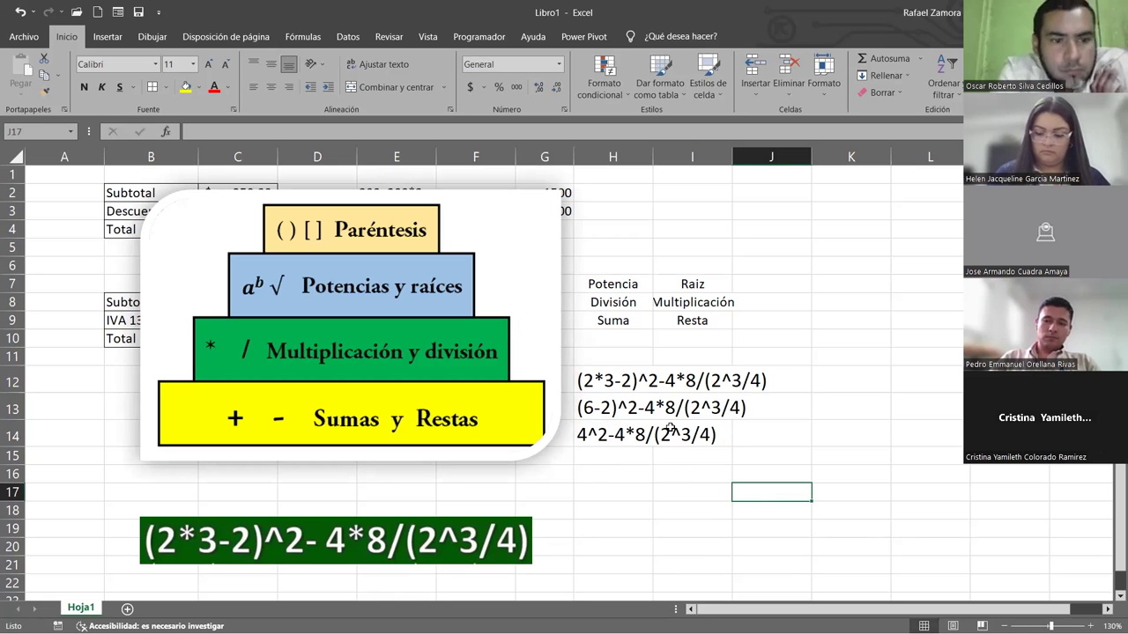
# Step: Copy the step to H15 and replace 2^3 with 8, giving 4^2-4*8/(8/4)
pyautogui.click(649, 438)
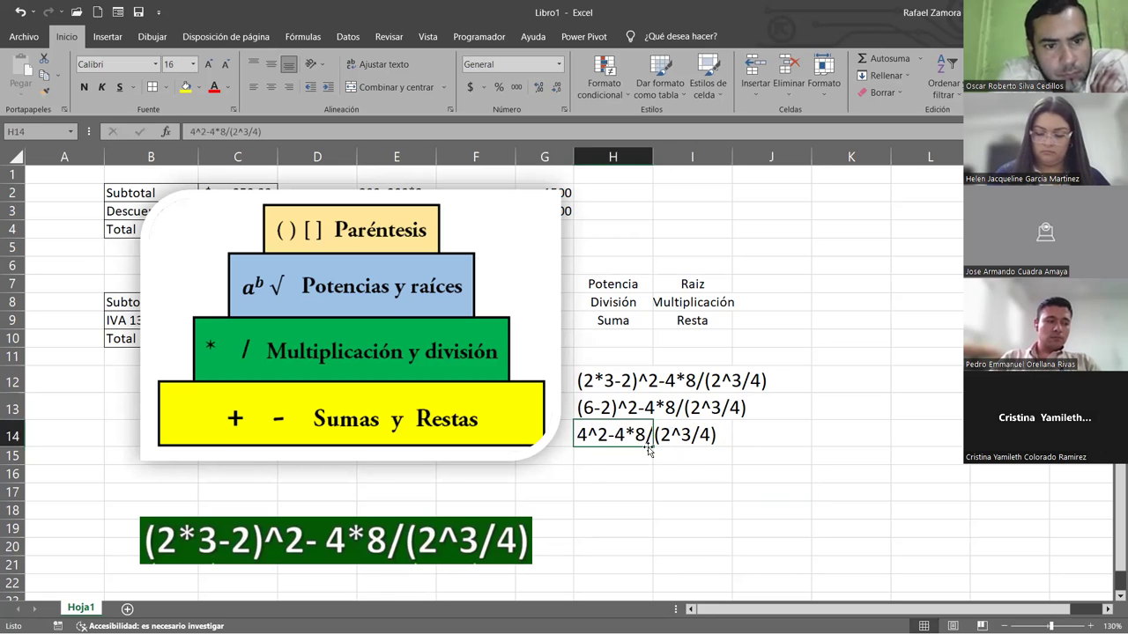
pyautogui.moveTo(653, 445); pyautogui.dragTo(652, 472)
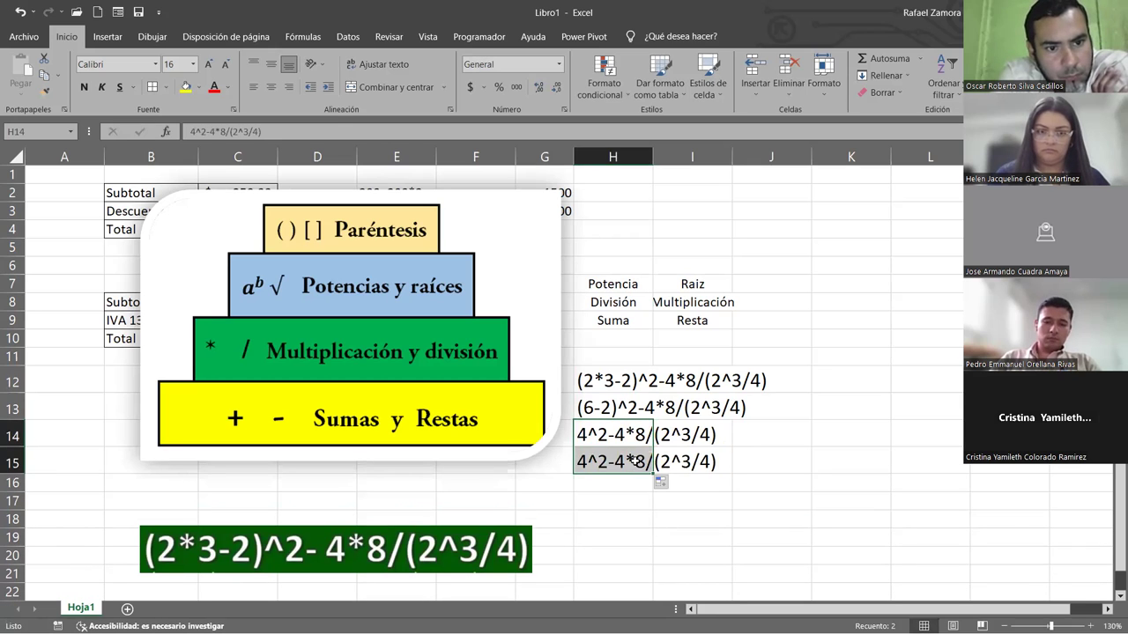
pyautogui.doubleClick(634, 461)
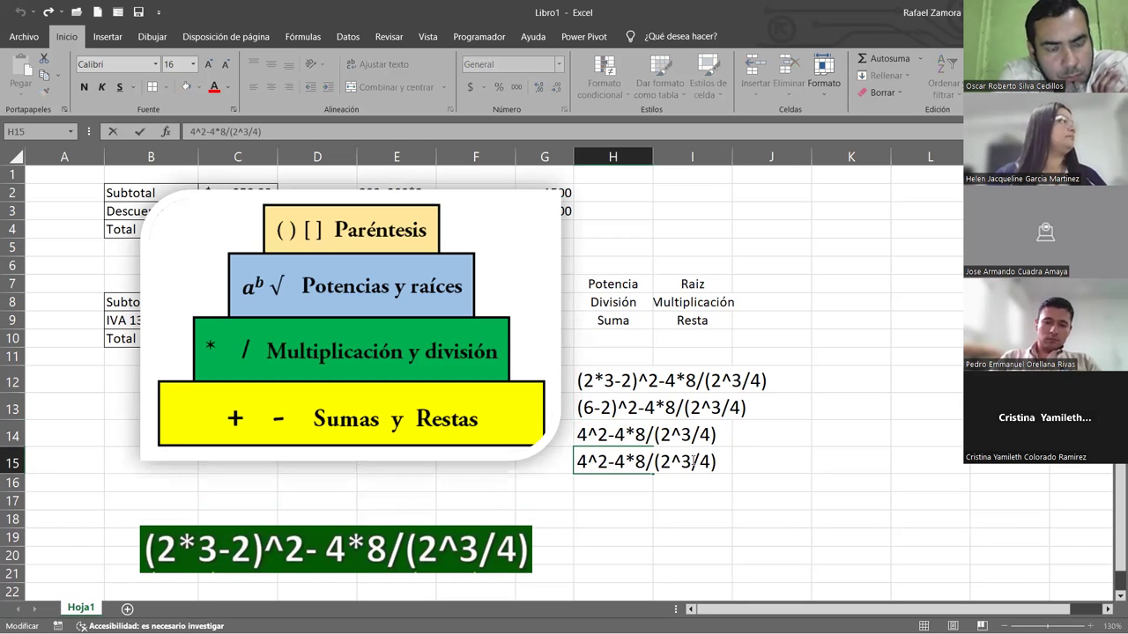
pyautogui.moveTo(694, 461); pyautogui.dragTo(663, 464)
pyautogui.write('8')
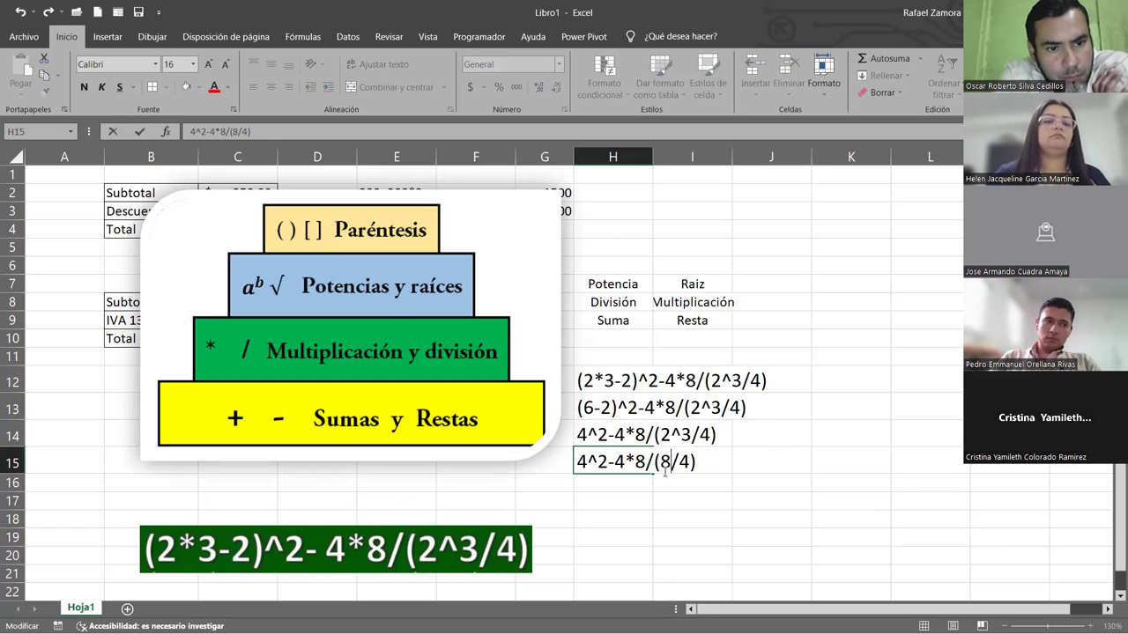
pyautogui.press('Return')
pyautogui.press('Up')
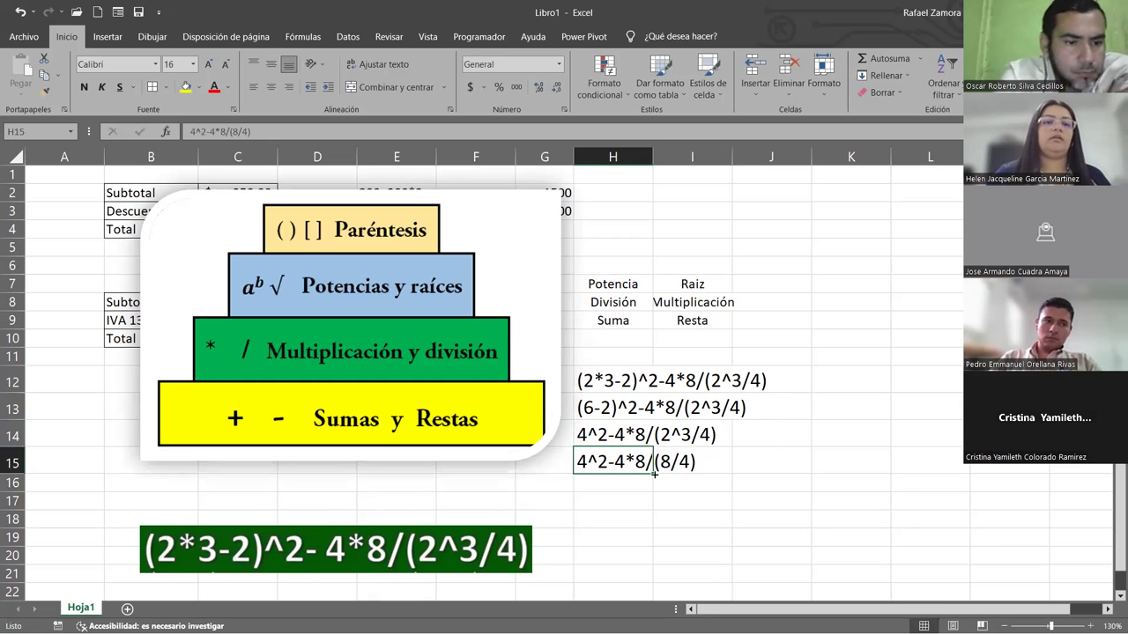
# Step: Copy it to H16 and replace (8/4) with 2, giving 4^2-4*8/2
pyautogui.moveTo(652, 473); pyautogui.dragTo(650, 488)
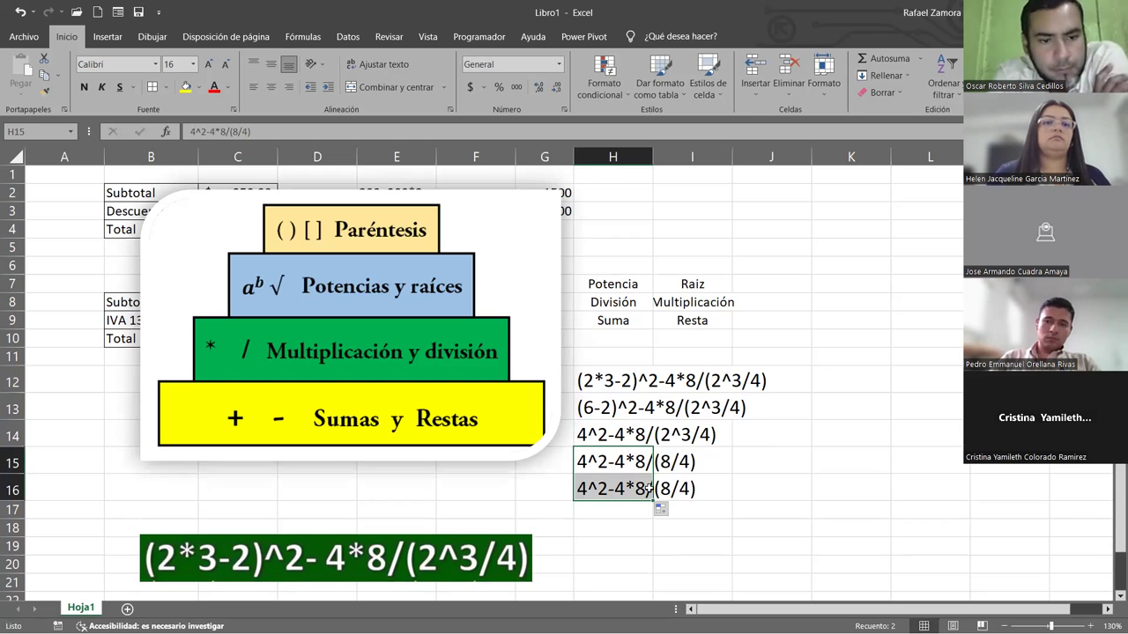
pyautogui.doubleClick(636, 488)
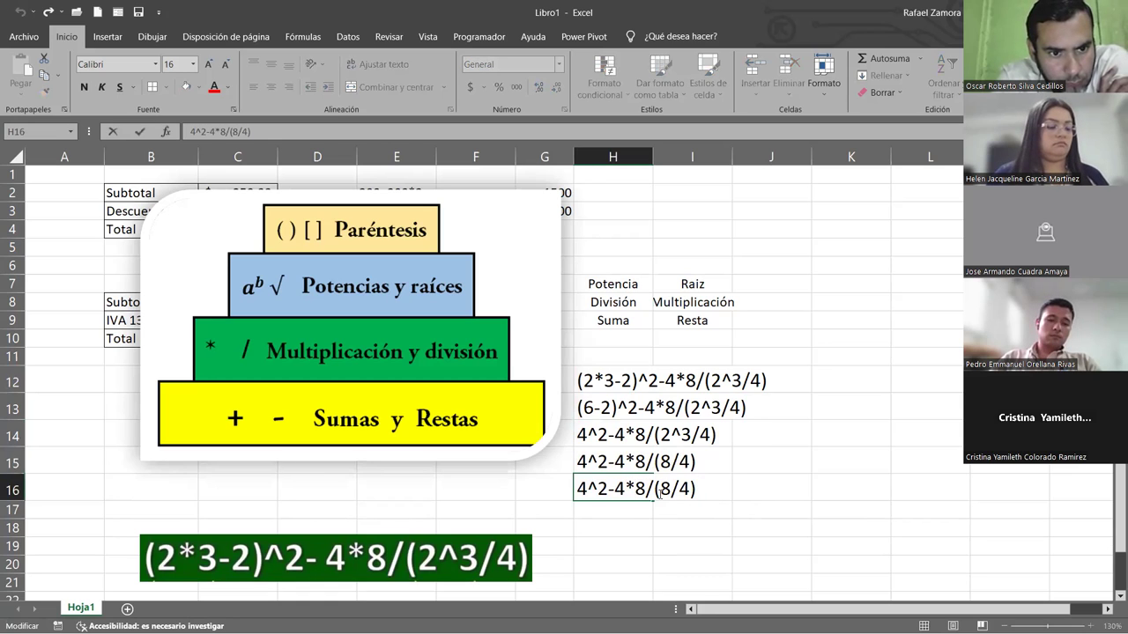
pyautogui.moveTo(656, 491); pyautogui.dragTo(747, 494)
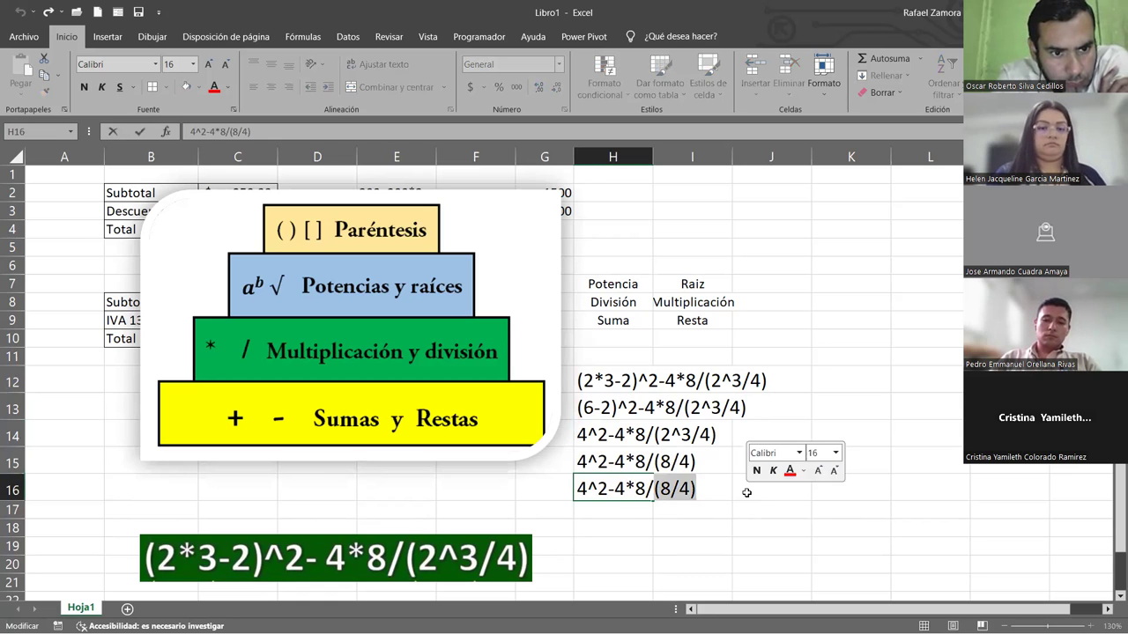
pyautogui.write('2')
pyautogui.click(783, 505)
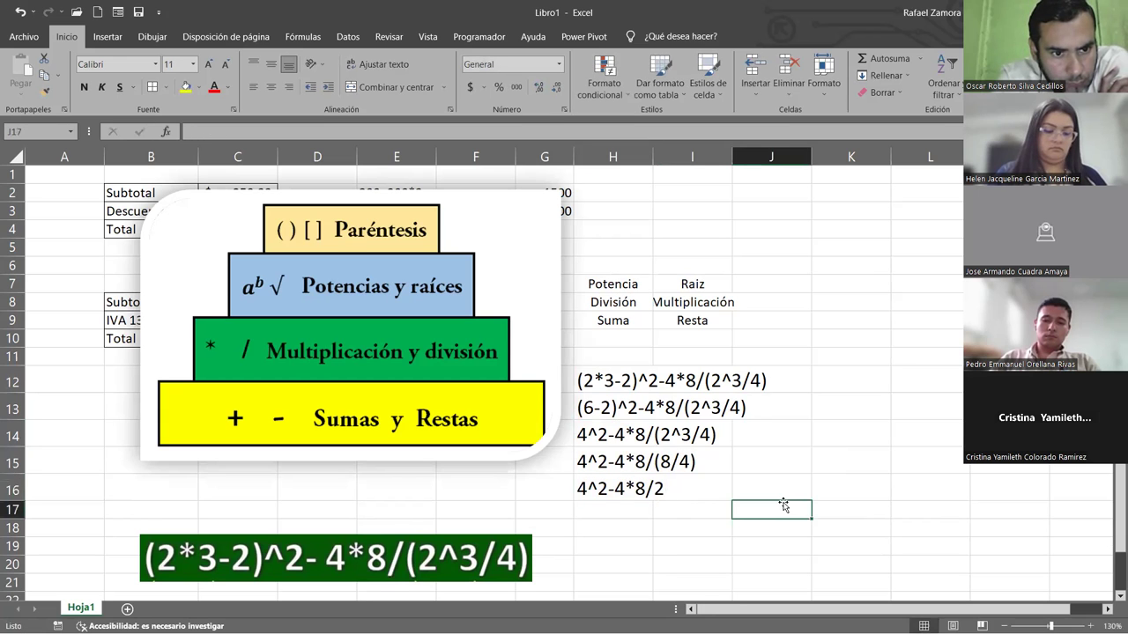
# Step: Copy the step into H17 and change 4^2 to 16, giving 16-4*8/2
pyautogui.scroll(-1, 784, 503)
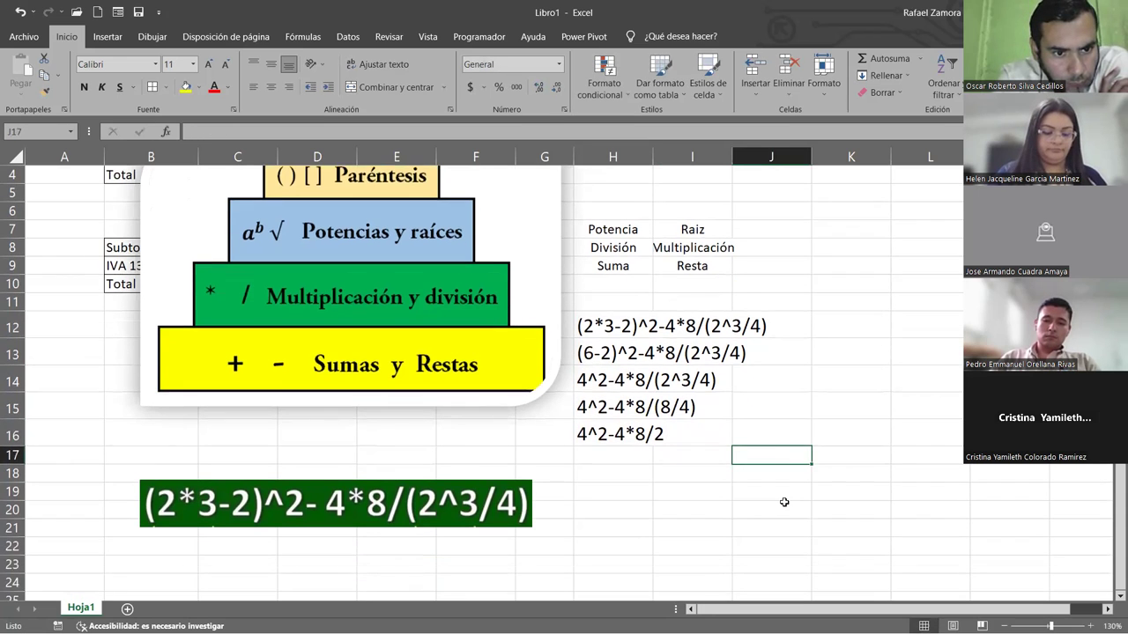
pyautogui.scroll(-1, 771, 484)
pyautogui.click(629, 377)
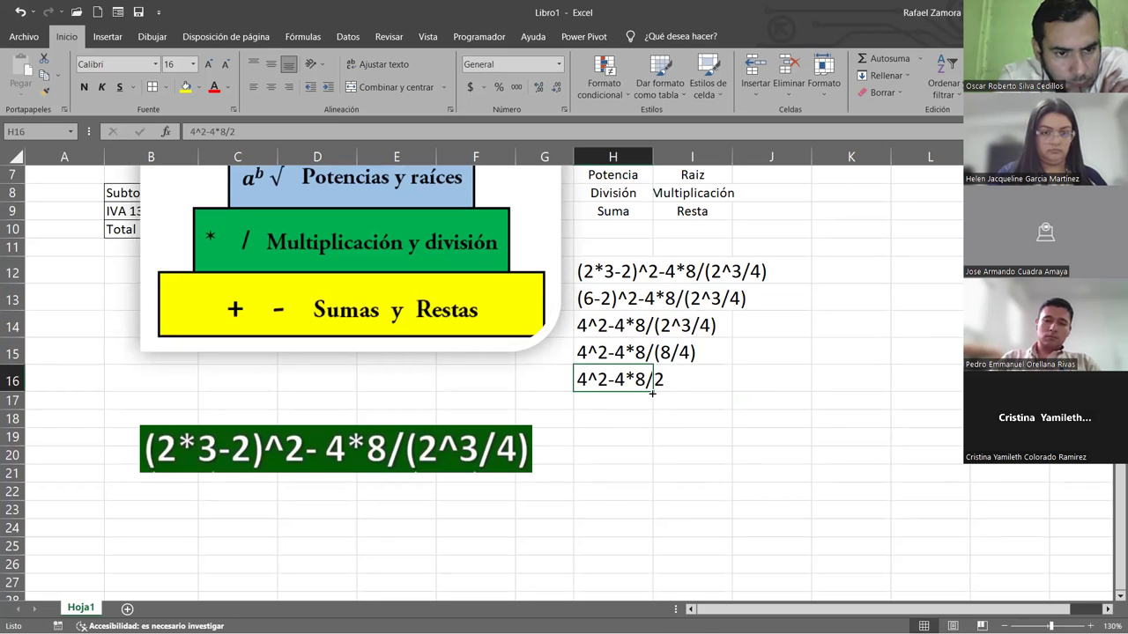
pyautogui.hotkey('ctrl', 'c')
pyautogui.click(637, 401)
pyautogui.hotkey('ctrl', 'v')
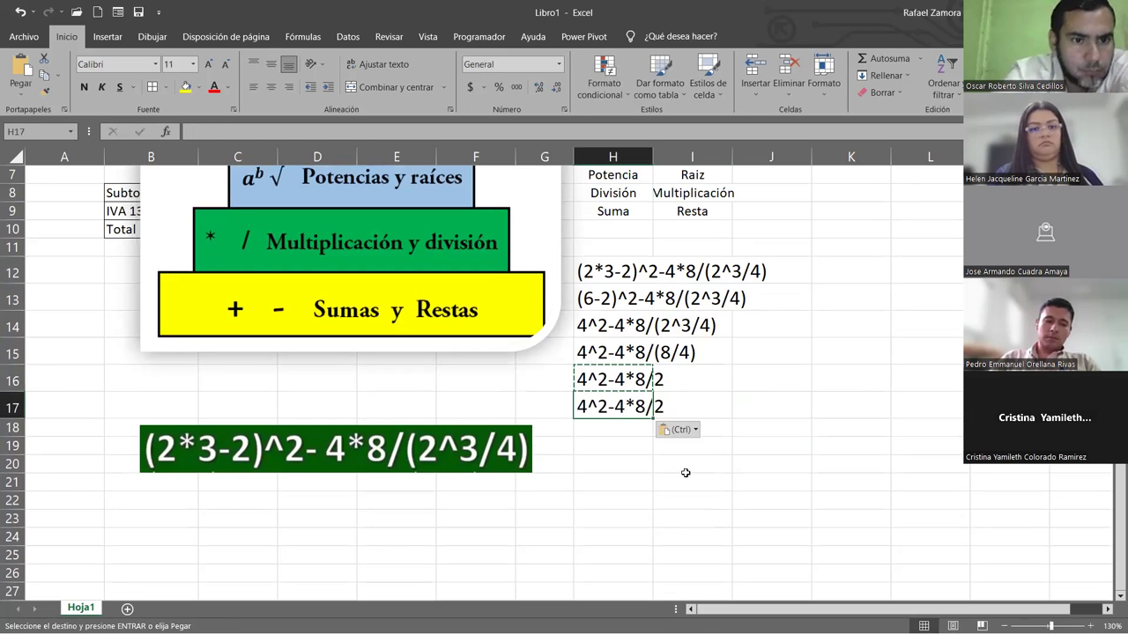
pyautogui.doubleClick(629, 405)
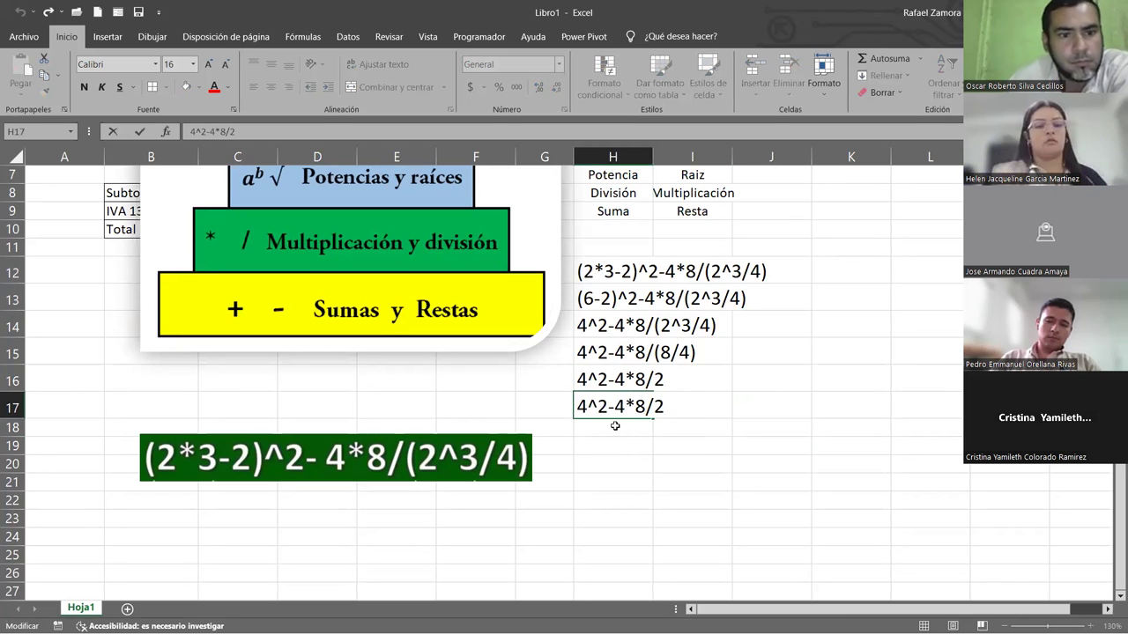
pyautogui.moveTo(609, 406); pyautogui.dragTo(567, 404)
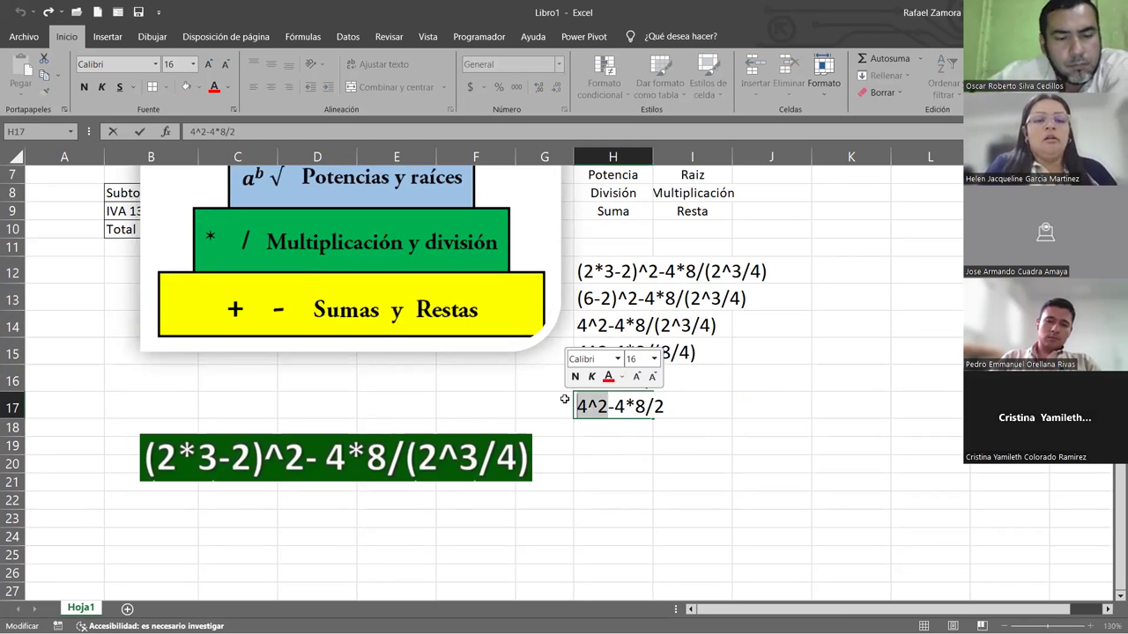
pyautogui.write('16')
pyautogui.click(660, 458)
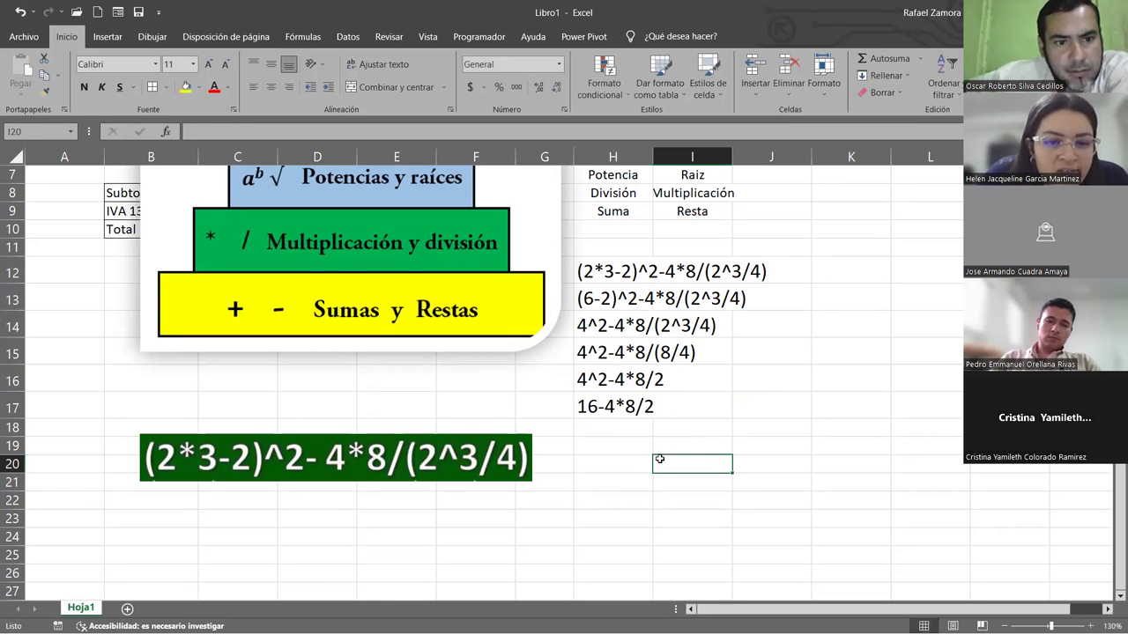
# Step: Copy the step into H18 and replace 4*8 with 32, giving 16-32/2
pyautogui.click(643, 421)
pyautogui.hotkey('ctrl', 'c')
pyautogui.click(587, 431)
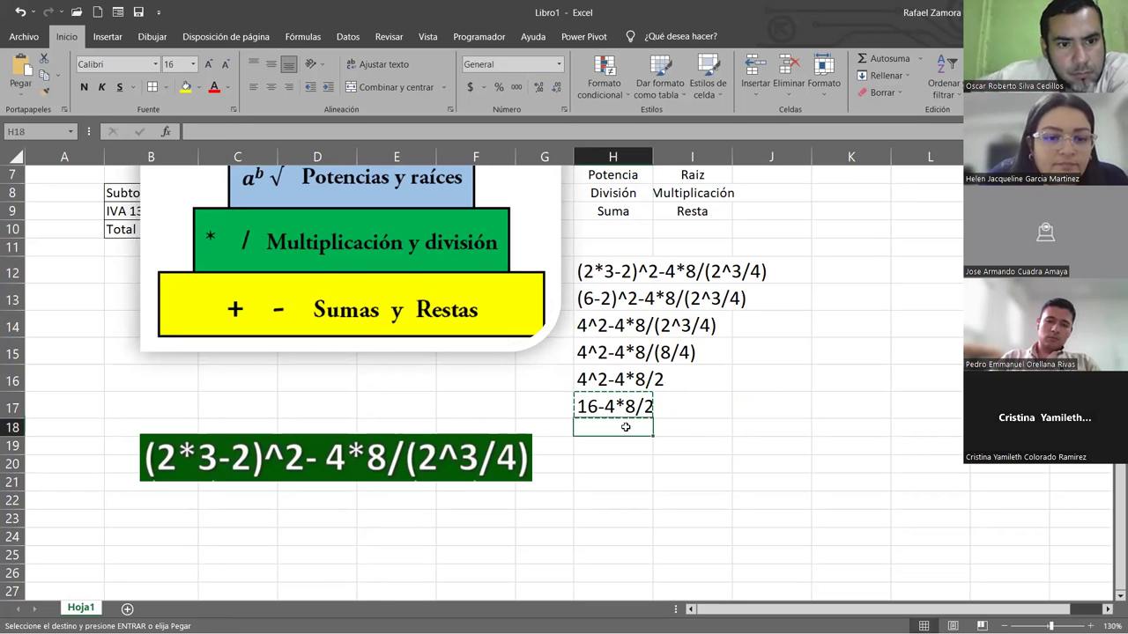
pyautogui.hotkey('ctrl', 'v')
pyautogui.click(644, 492)
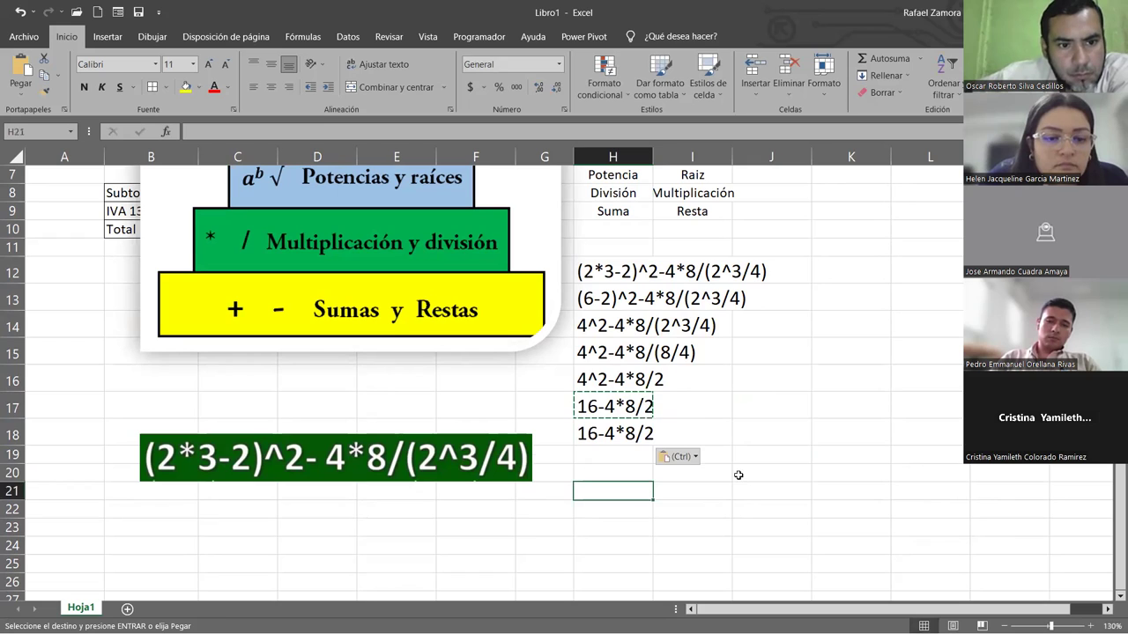
pyautogui.click(744, 486)
pyautogui.press('Escape')
pyautogui.click(670, 506)
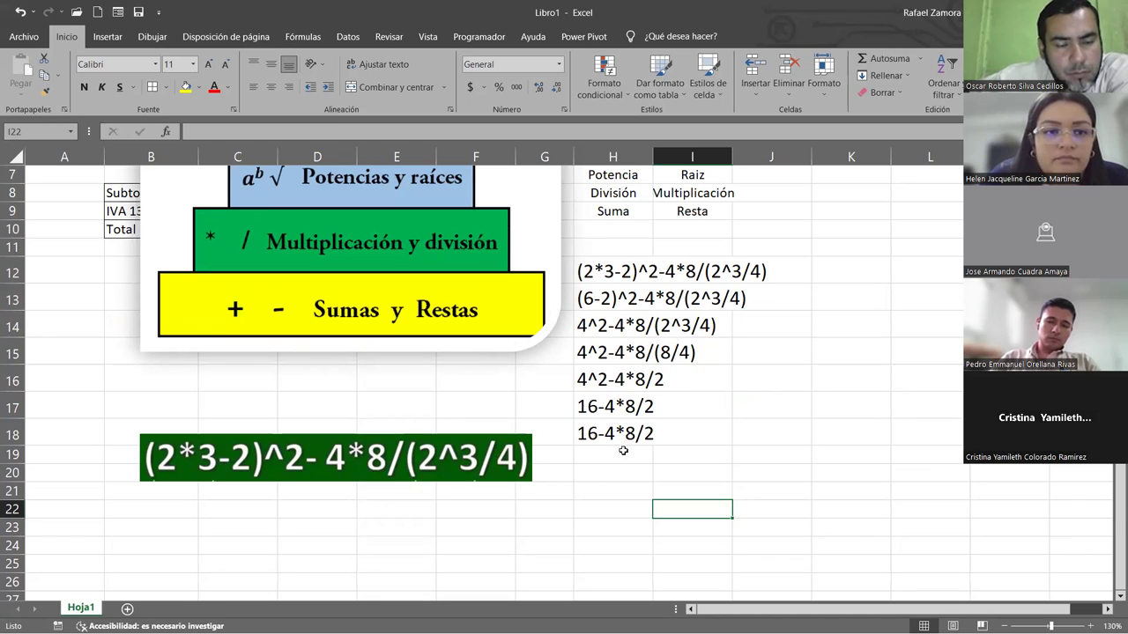
pyautogui.doubleClick(626, 434)
pyautogui.moveTo(605, 434); pyautogui.dragTo(636, 435)
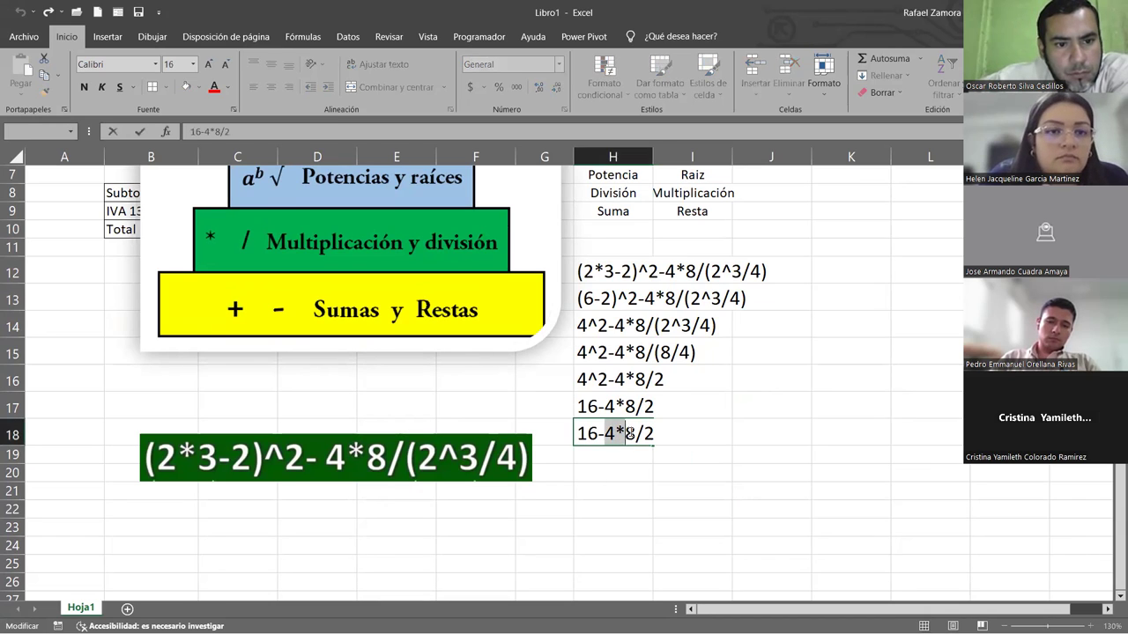
pyautogui.write('32')
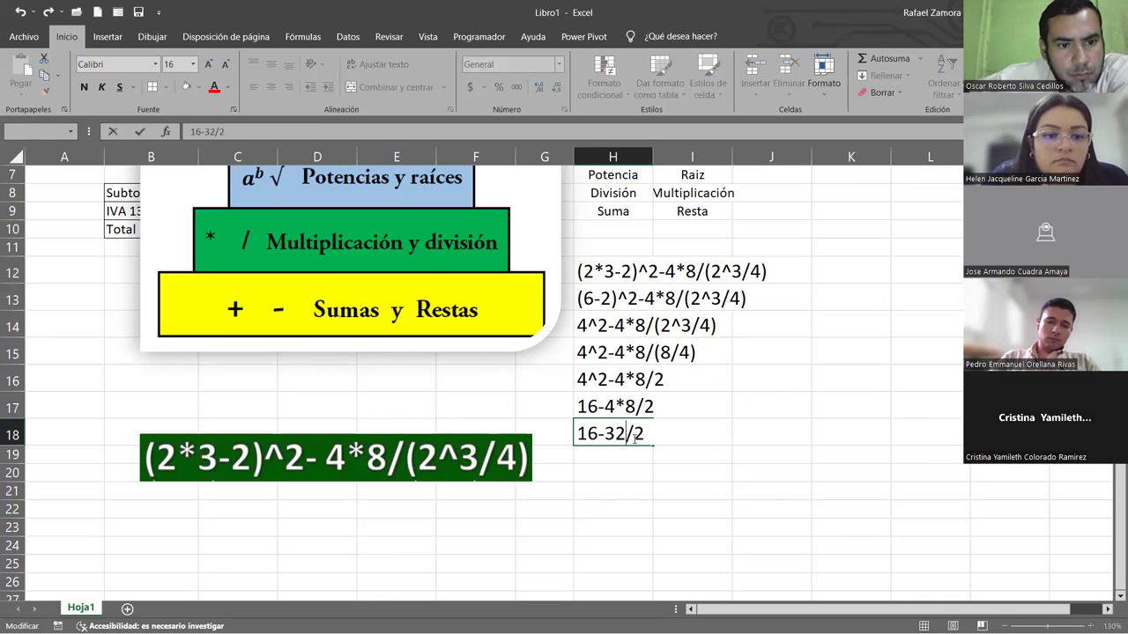
pyautogui.press('Return')
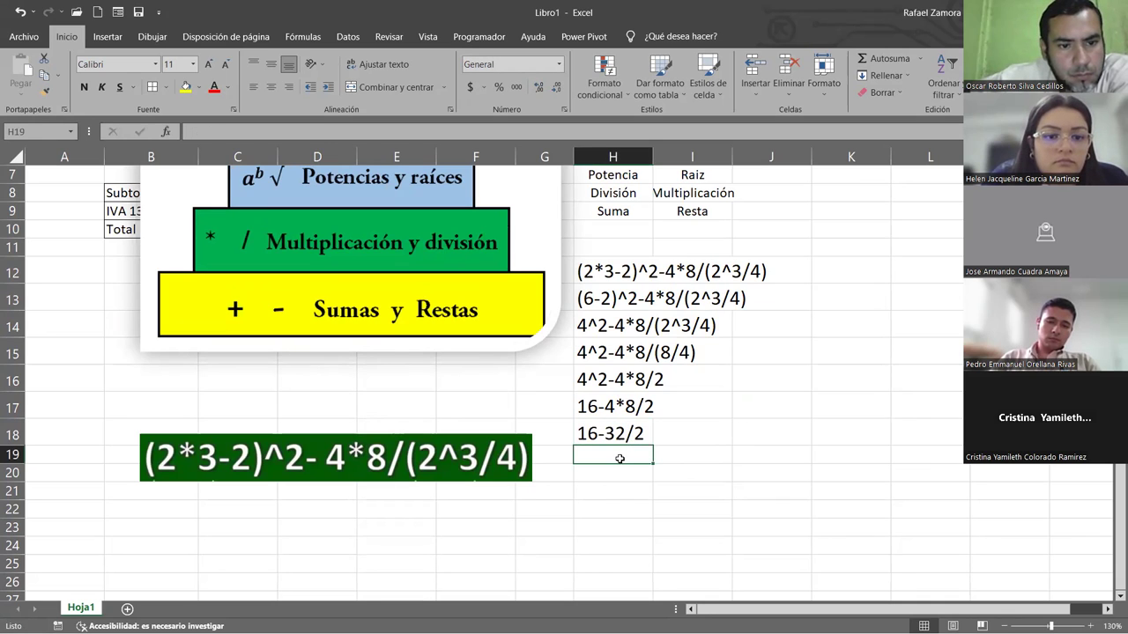
# Step: Copy the step into H19 and replace 32/2 with 16, giving 16-16
pyautogui.click(631, 430)
pyautogui.hotkey('ctrl', 'c')
pyautogui.click(616, 455)
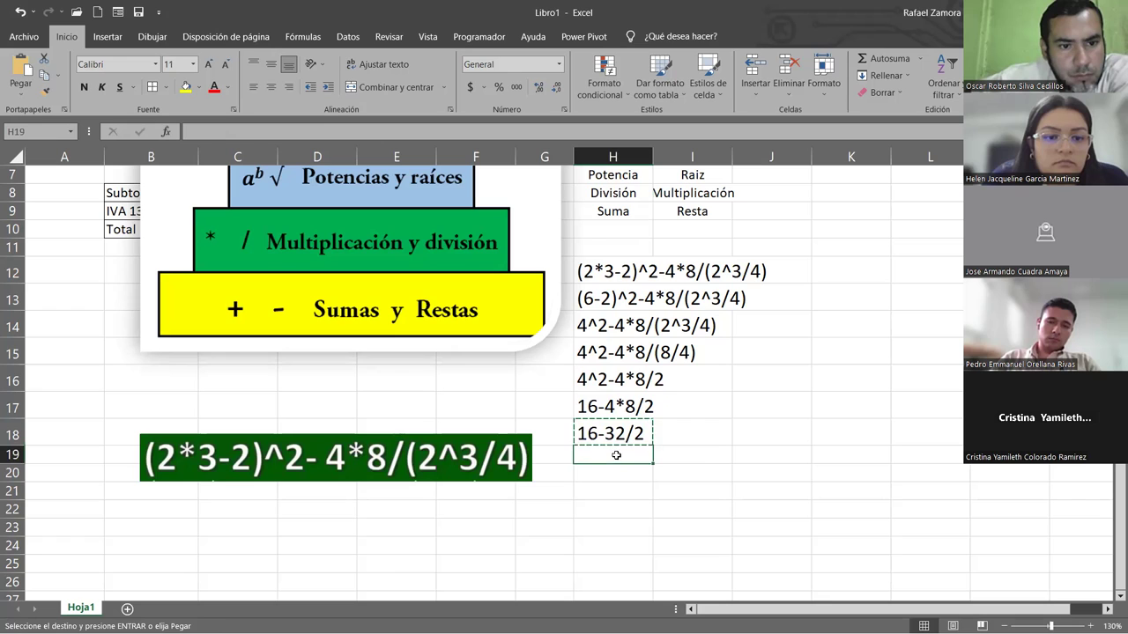
pyautogui.hotkey('ctrl', 'v')
pyautogui.press('Down')
pyautogui.press('Down')
pyautogui.press('Down')
pyautogui.click(619, 467)
pyautogui.doubleClick(605, 461)
pyautogui.moveTo(606, 461); pyautogui.dragTo(723, 467)
pyautogui.write('156')
pyautogui.press('BackSpace')
pyautogui.press('BackSpace')
pyautogui.write('6')
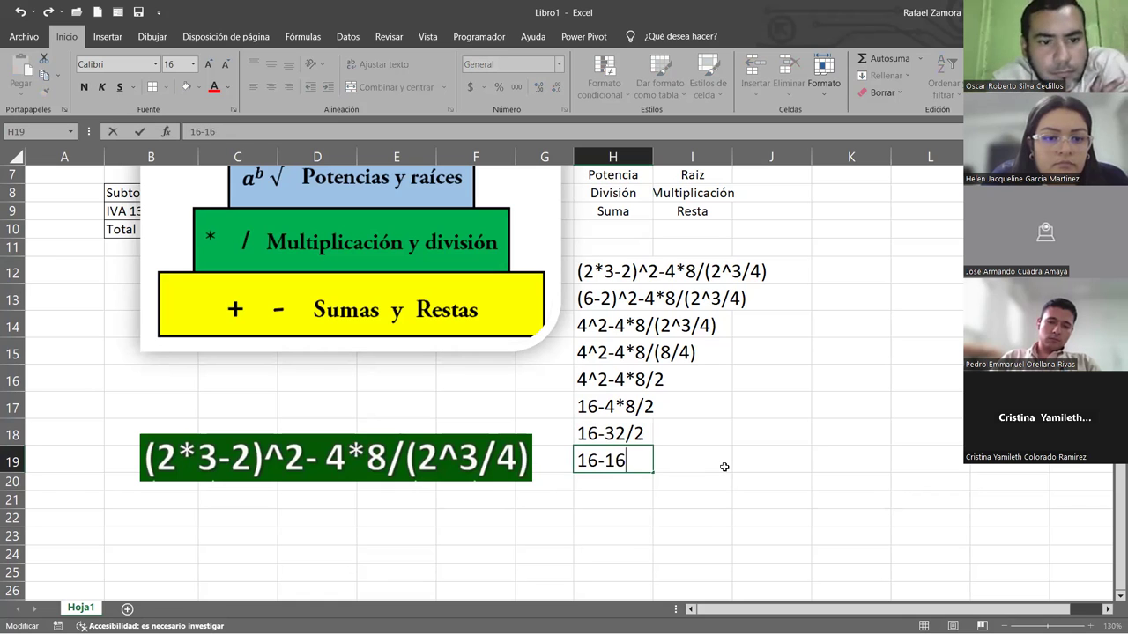
pyautogui.press('Return')
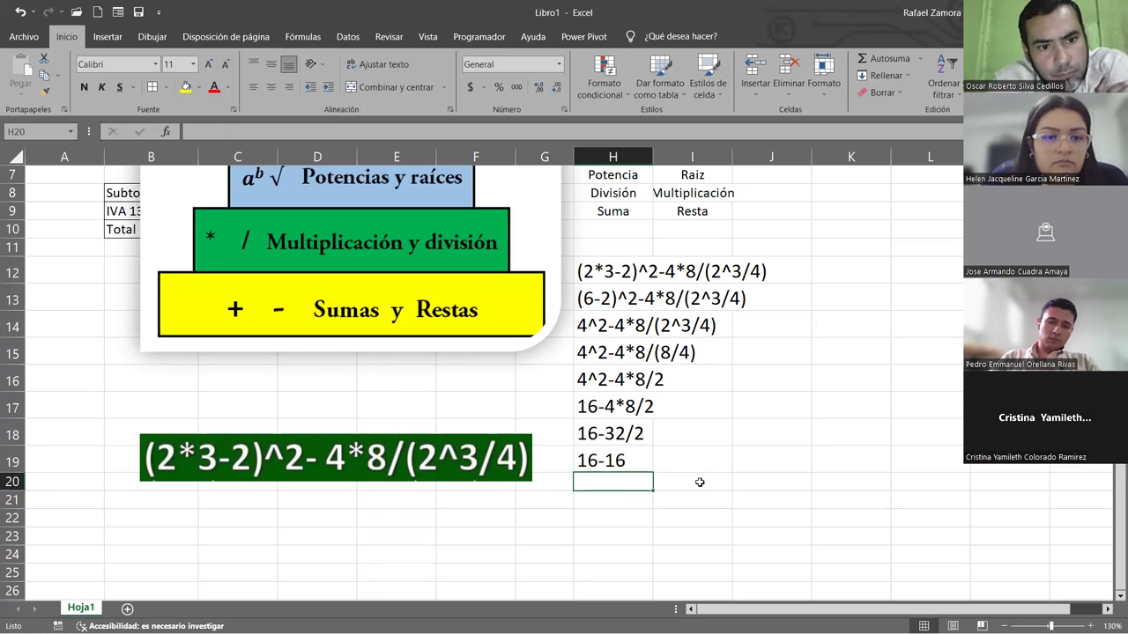
# Step: Enter the final result 0 in H20 and left-align it
pyautogui.write('0')
pyautogui.press('Return')
pyautogui.click(643, 482)
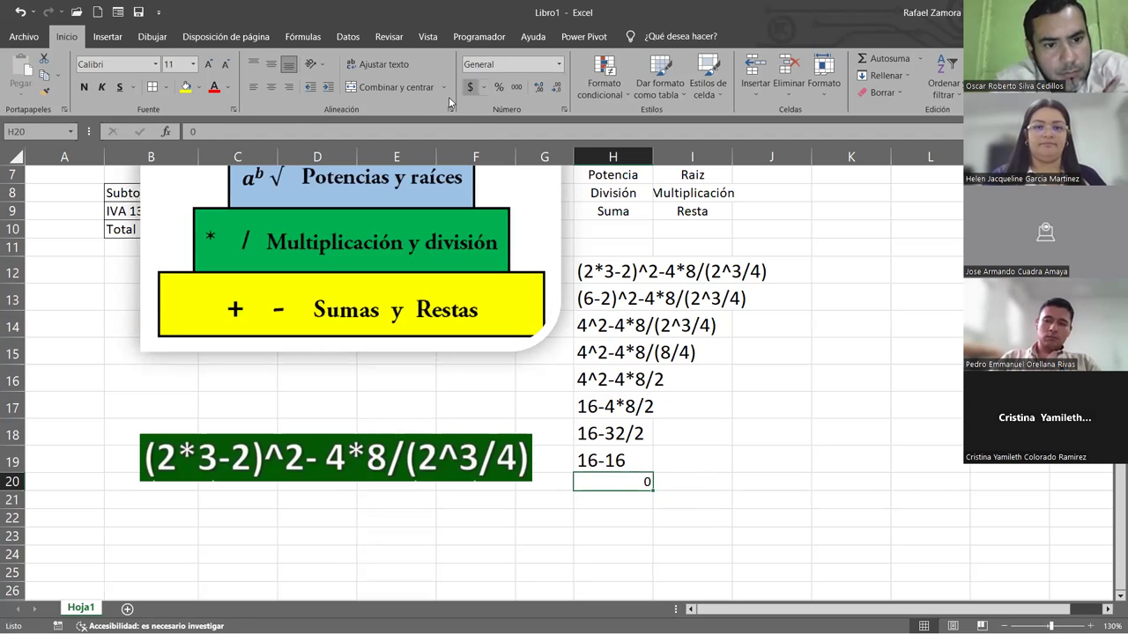
pyautogui.click(253, 86)
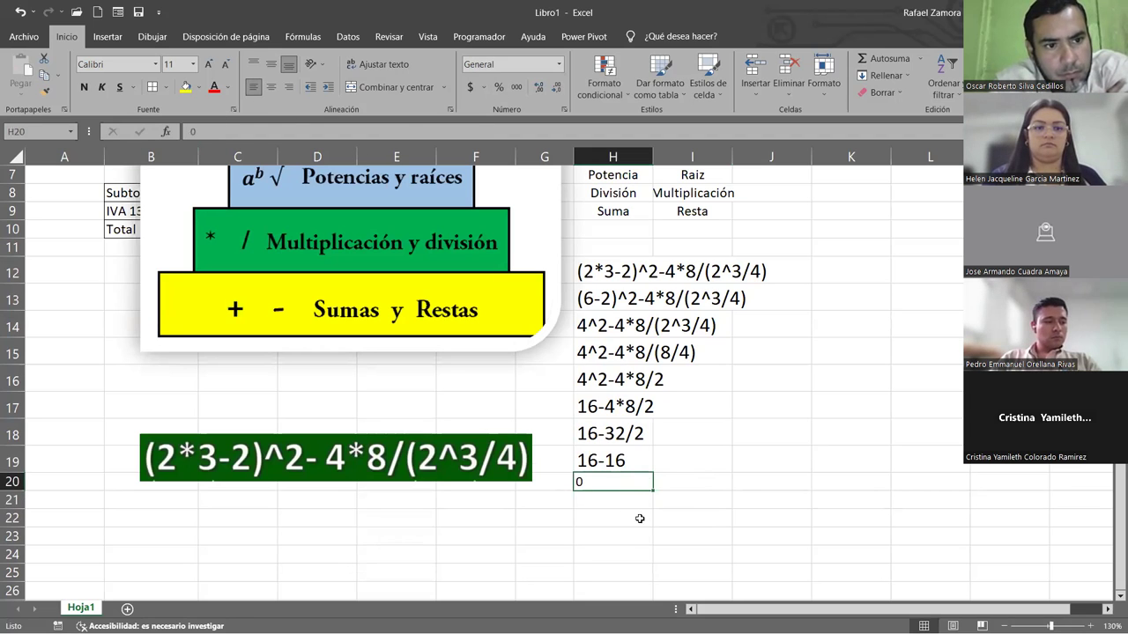
# Step: Increase the font size of the final 0 in H20
pyautogui.click(208, 64)
pyautogui.click(208, 65)
pyautogui.click(209, 65)
pyautogui.click(209, 64)
pyautogui.click(776, 488)
pyautogui.click(623, 269)
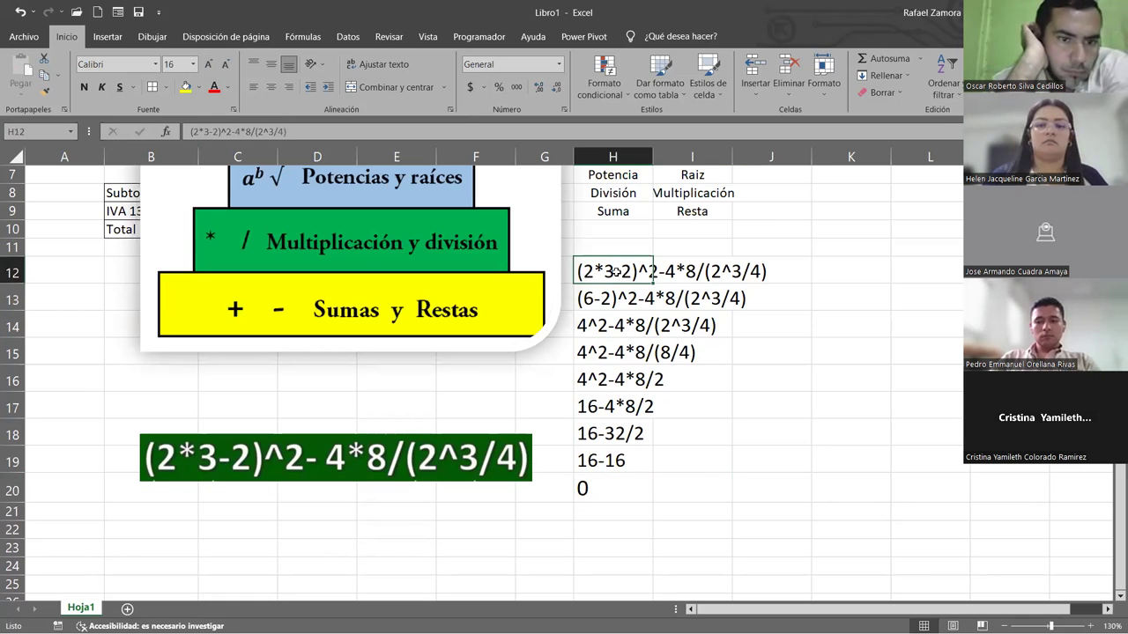
# Step: Drag the precedence pyramid picture left and down so the 1, 2, 3 numbering shows
pyautogui.click(682, 249)
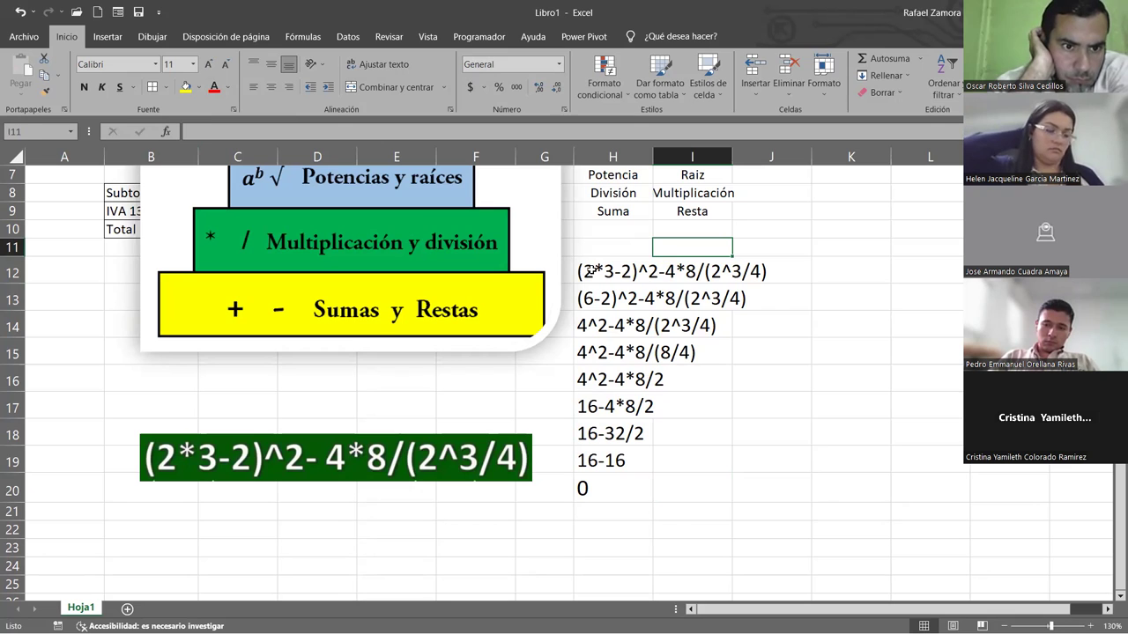
pyautogui.moveTo(477, 259); pyautogui.dragTo(445, 299)
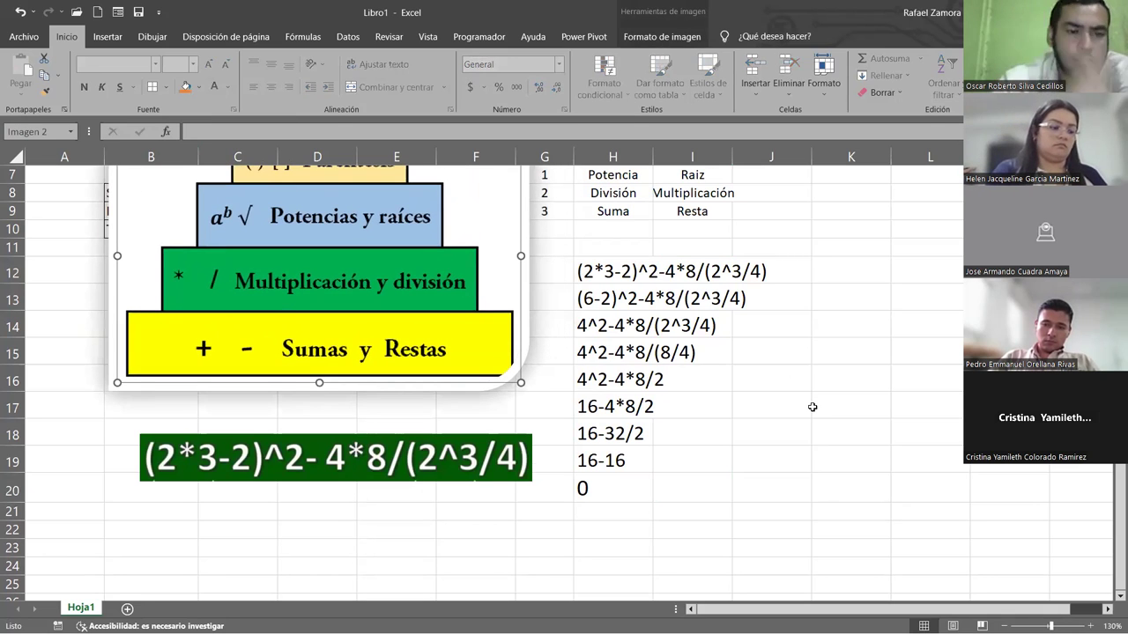
pyautogui.click(605, 272)
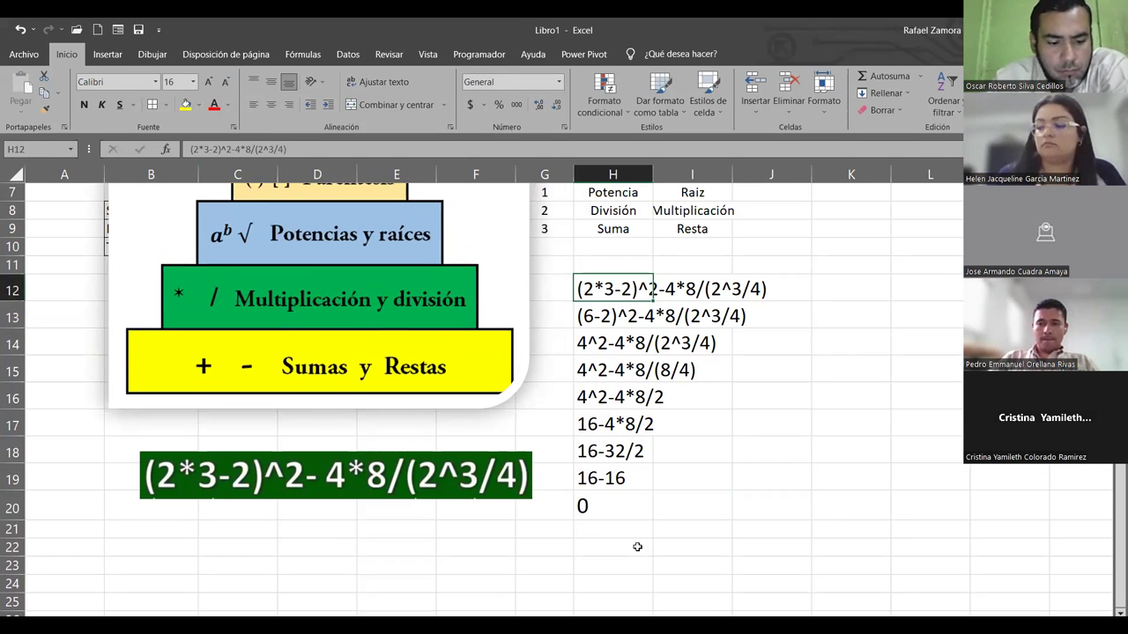
pyautogui.click(637, 547)
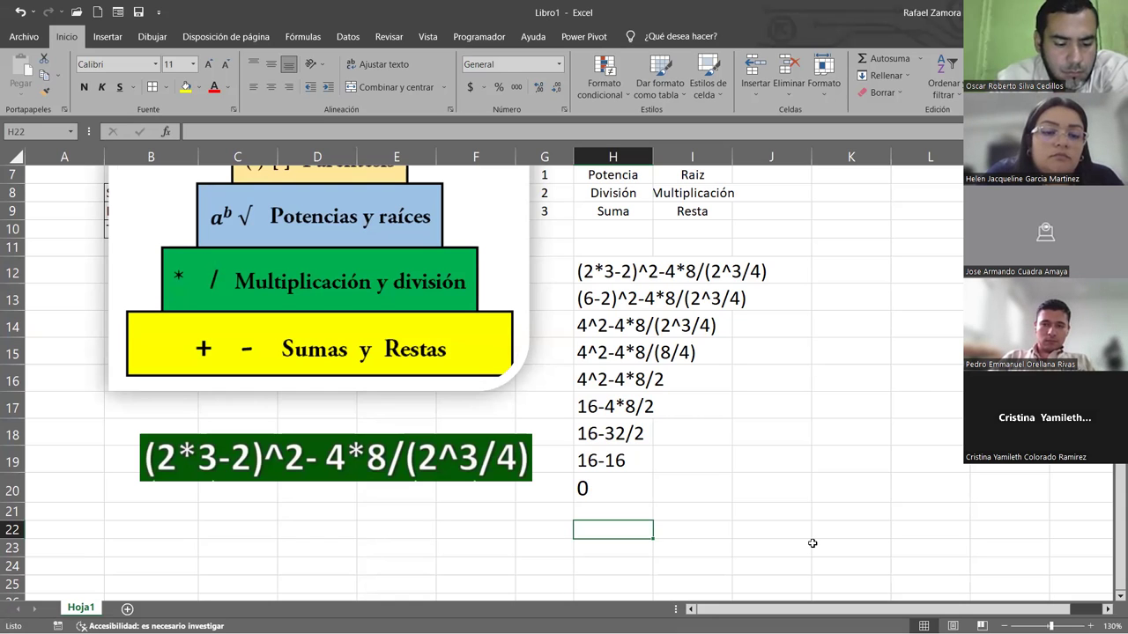
# Step: Begin a sample formula in I21 referencing I22 and dividing by a cell further down
pyautogui.click(688, 518)
pyautogui.write(')')
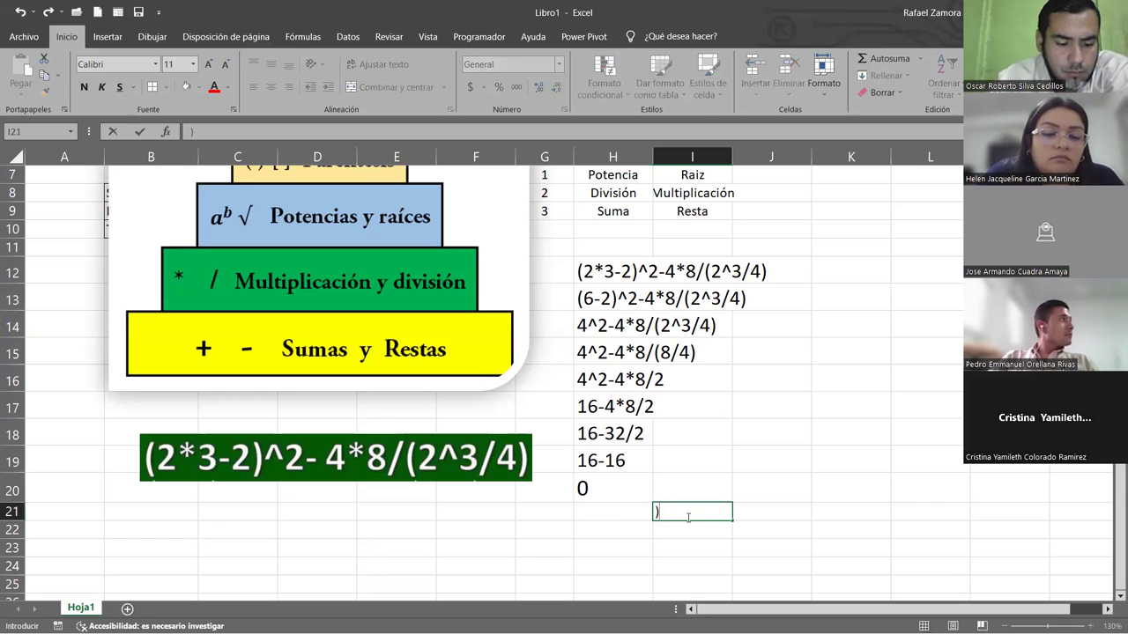
pyautogui.write('=+')
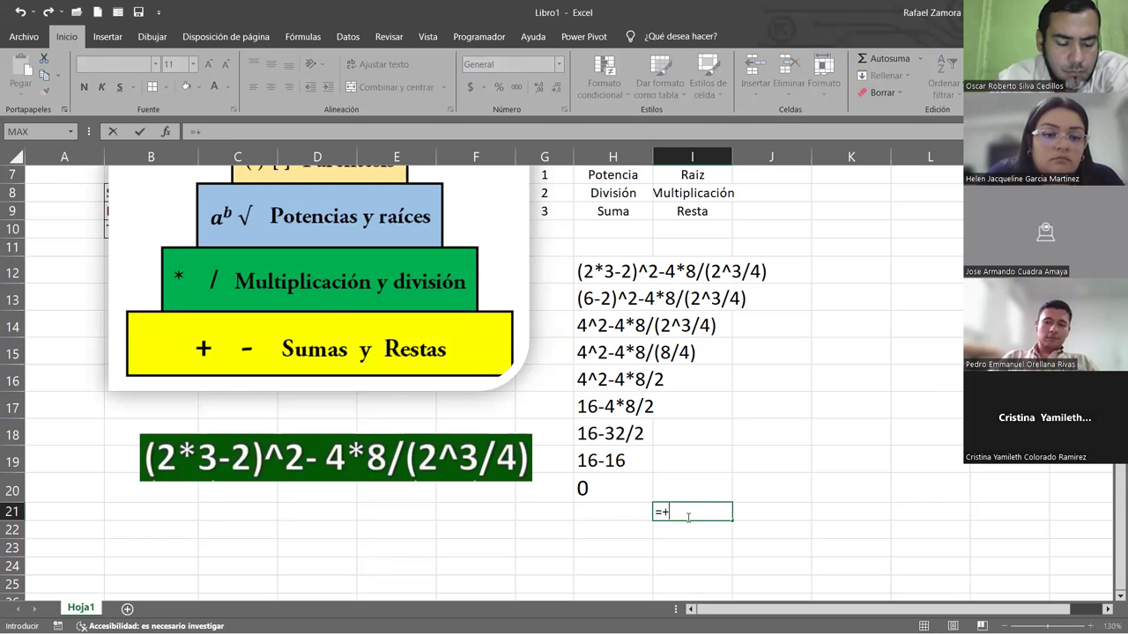
pyautogui.press('Down')
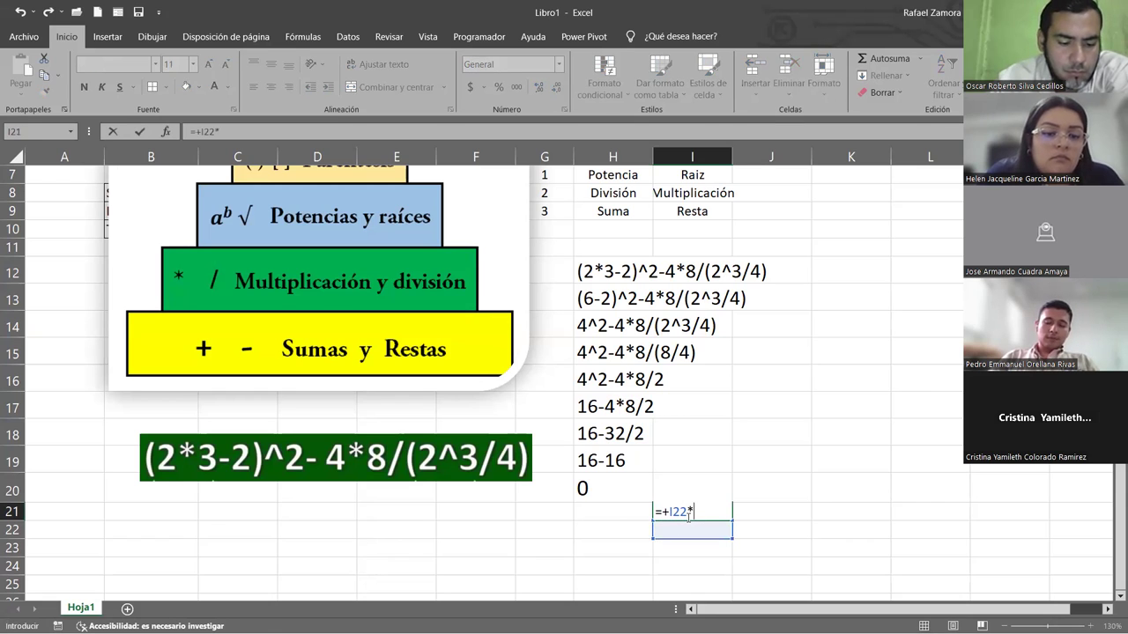
pyautogui.press('Down')
pyautogui.write('/')
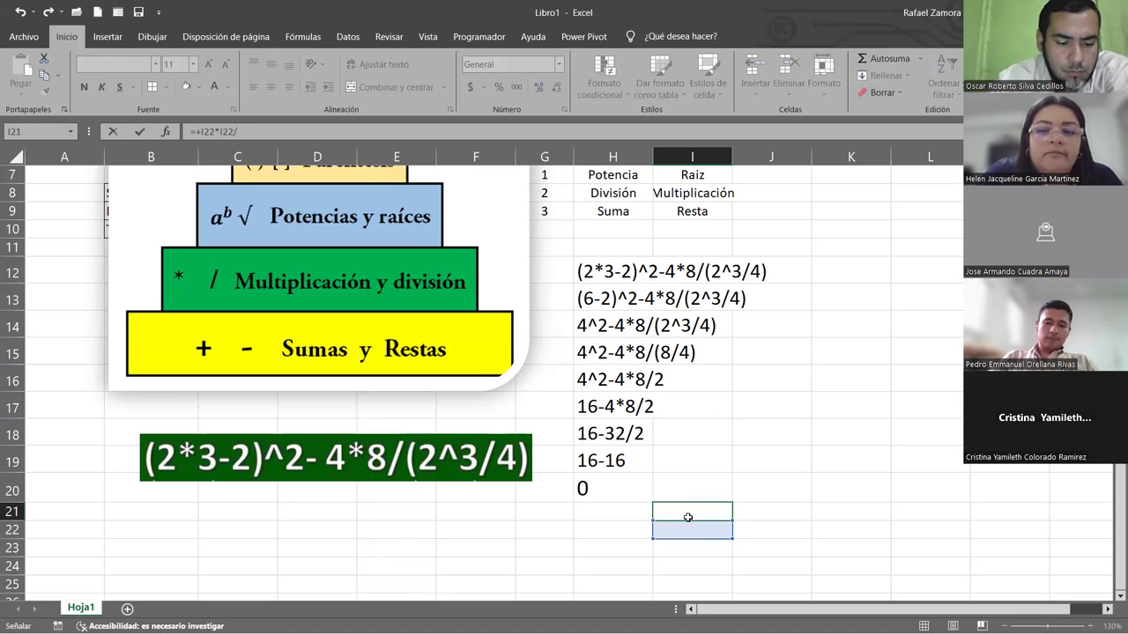
pyautogui.press('pagedown')
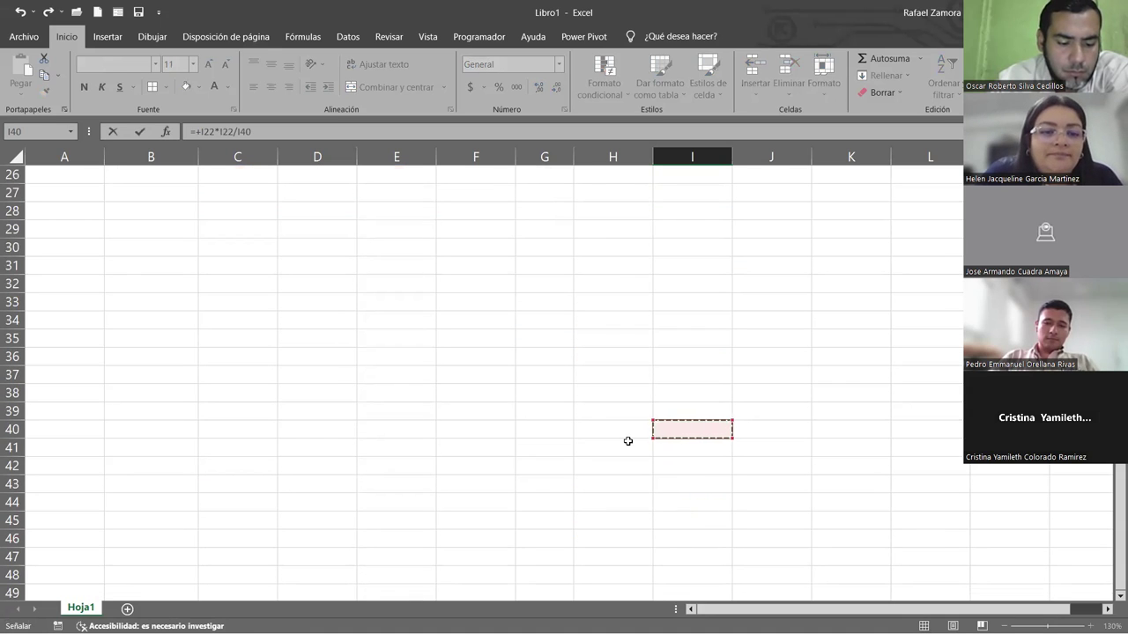
pyautogui.scroll(8, 628, 440)
pyautogui.scroll(-3, 736, 507)
# Step: Replace I21's formula with =100+200*2/3, showing 233.333333, then start a formula in I23
pyautogui.doubleClick(703, 393)
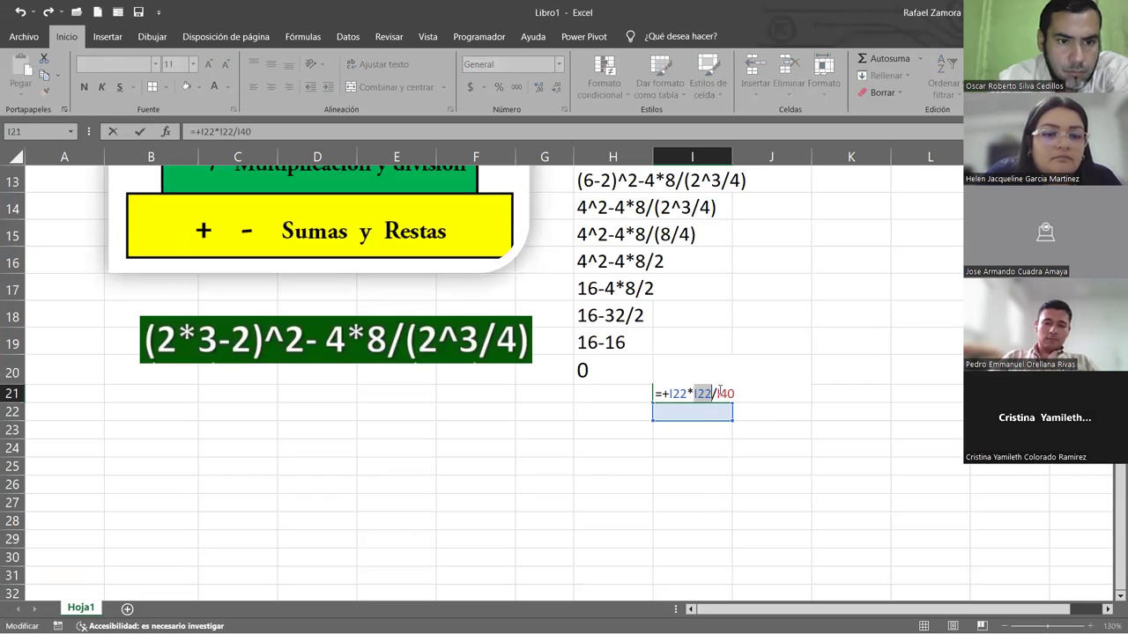
pyautogui.moveTo(733, 392); pyautogui.dragTo(672, 393)
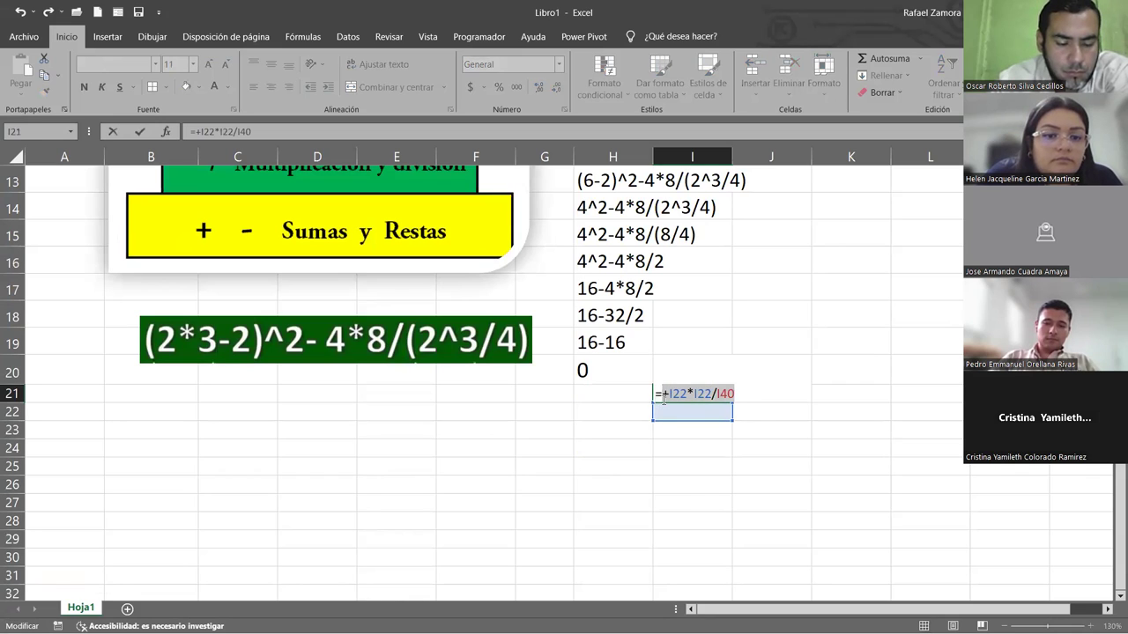
pyautogui.write('100+200')
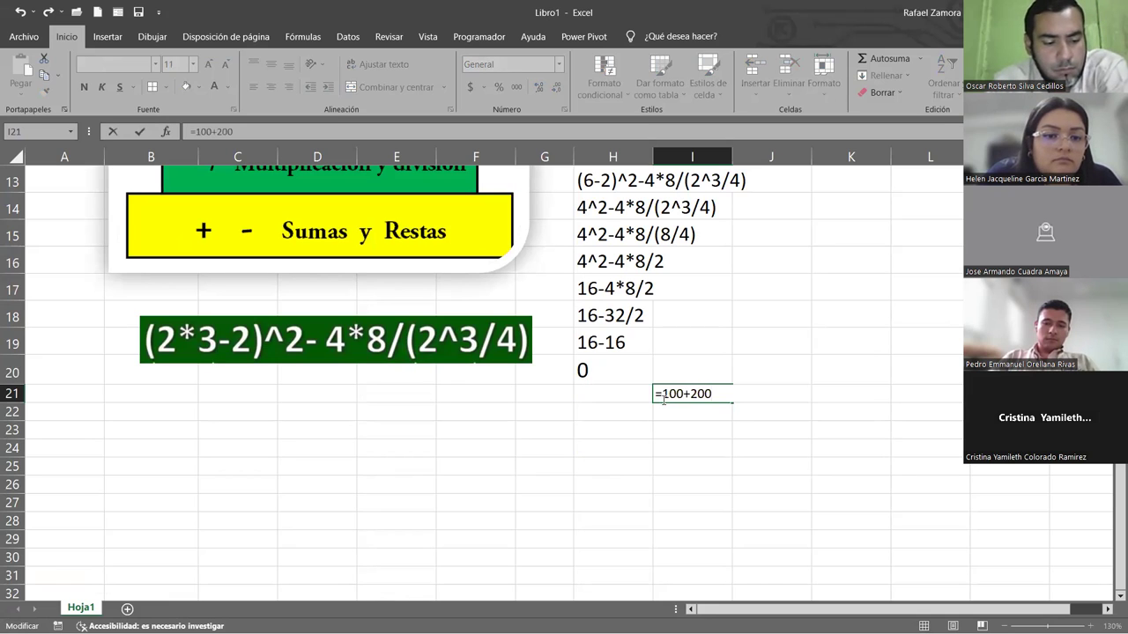
pyautogui.write('*2/3')
pyautogui.press('Return')
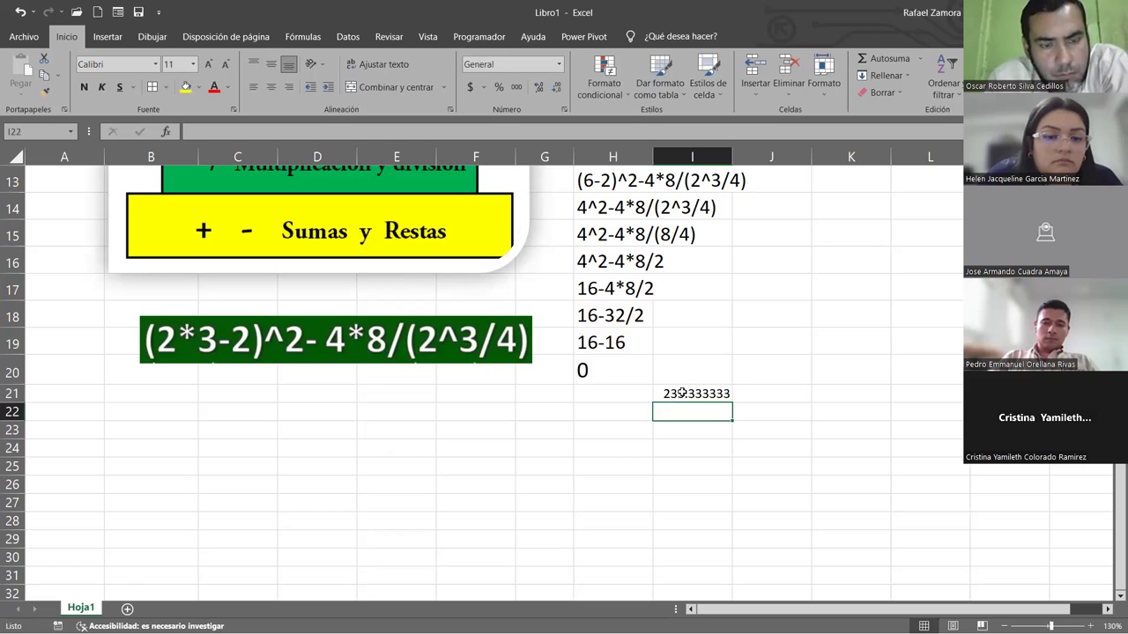
pyautogui.click(705, 393)
pyautogui.doubleClick(708, 393)
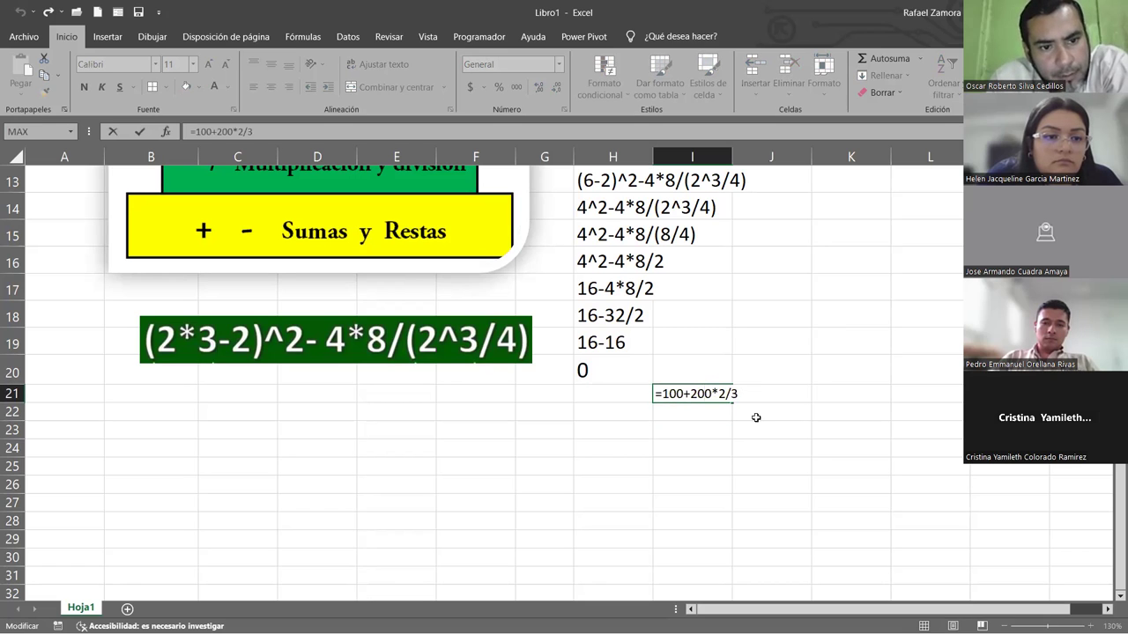
pyautogui.press('Return')
pyautogui.press('Return')
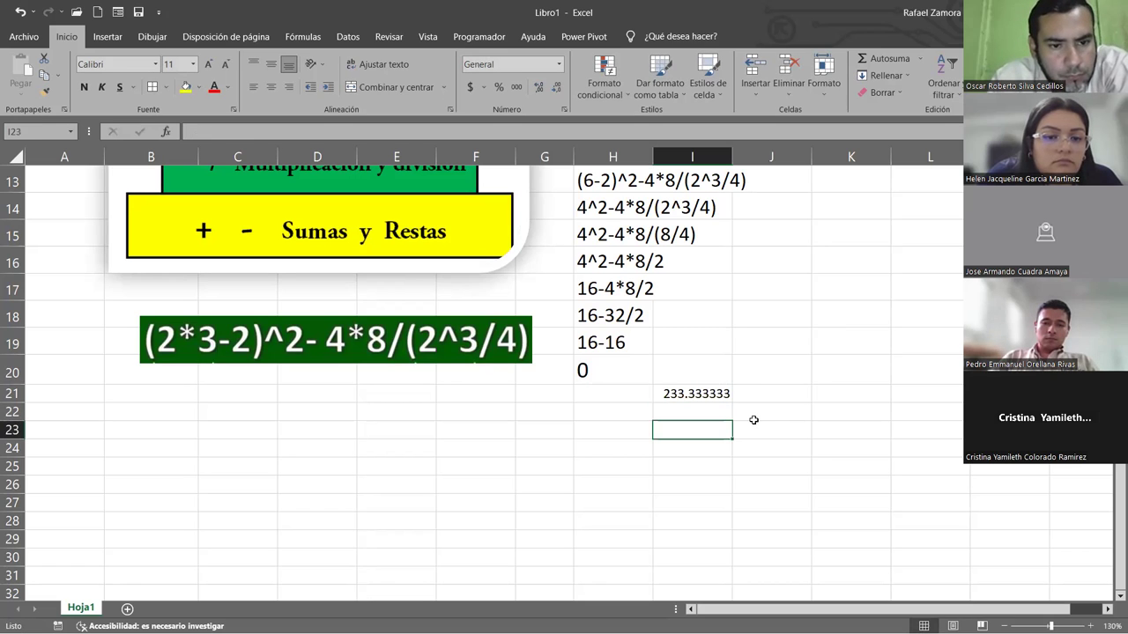
pyautogui.write('=100*')
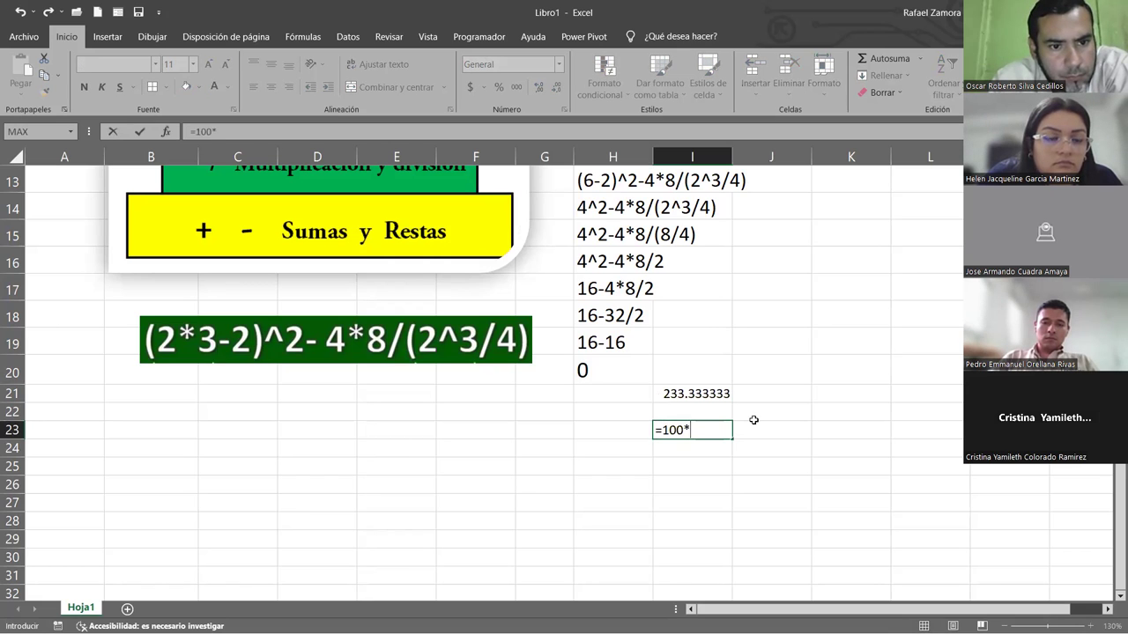
# Step: Complete =100+200*3 in I23 so it shows 700
pyautogui.press('BackSpace')
pyautogui.press('BackSpace')
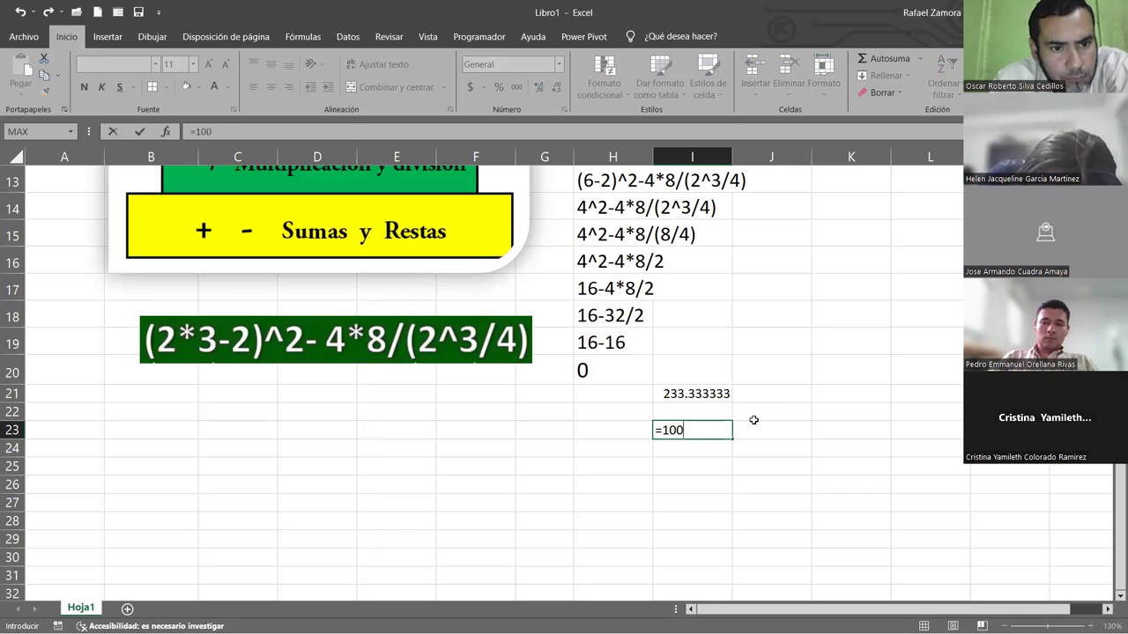
pyautogui.write('+200*3')
pyautogui.press('Return')
pyautogui.click(730, 427)
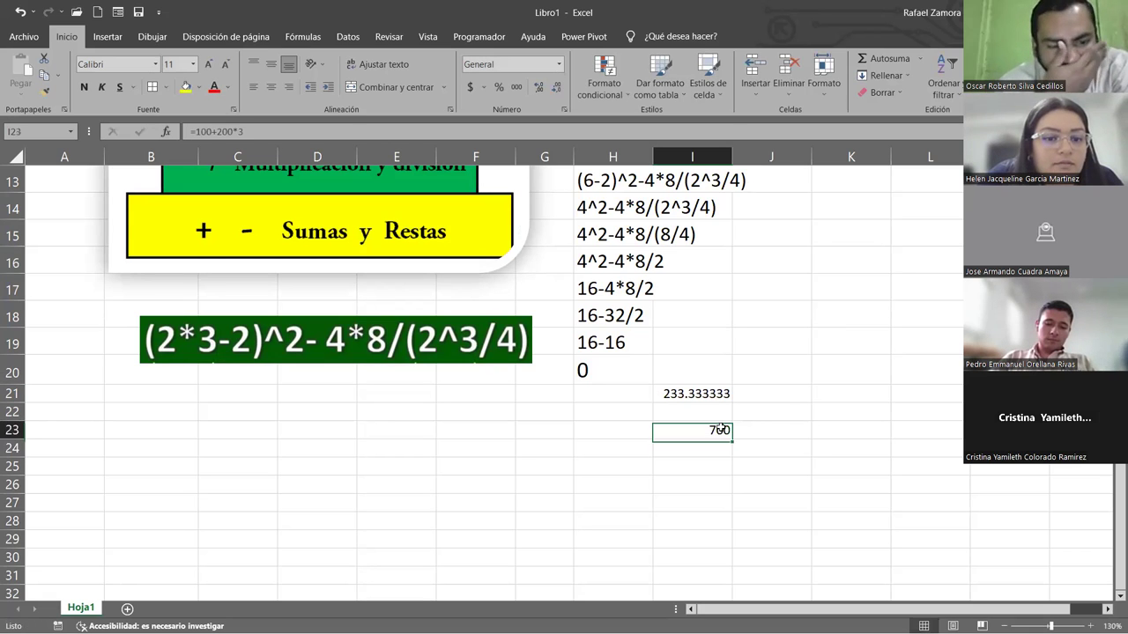
pyautogui.doubleClick(720, 432)
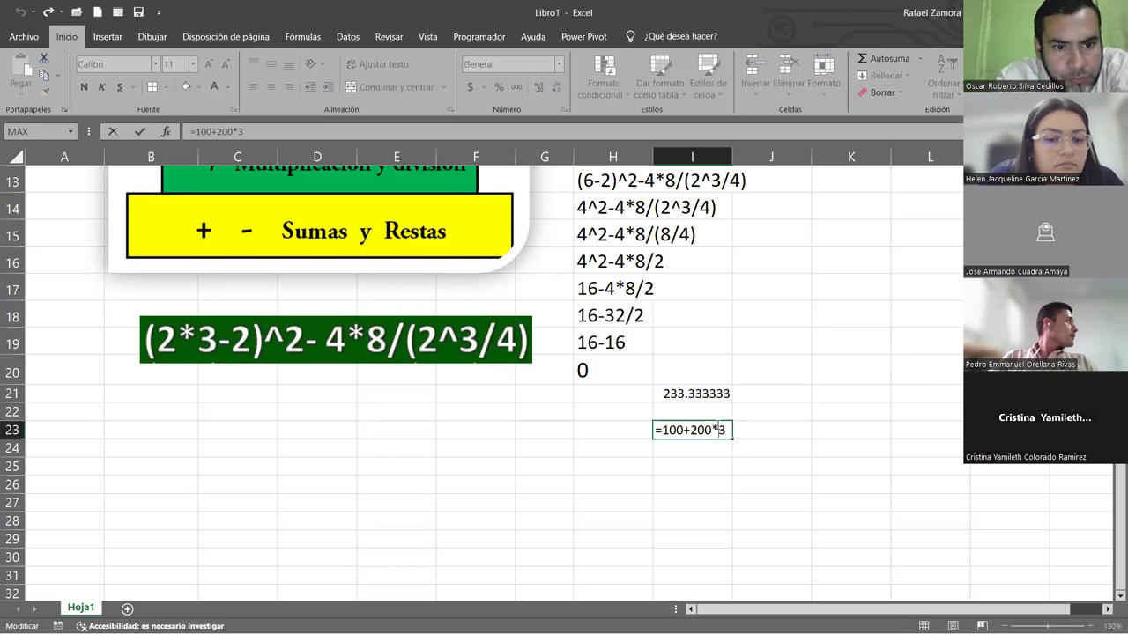
pyautogui.click(720, 445)
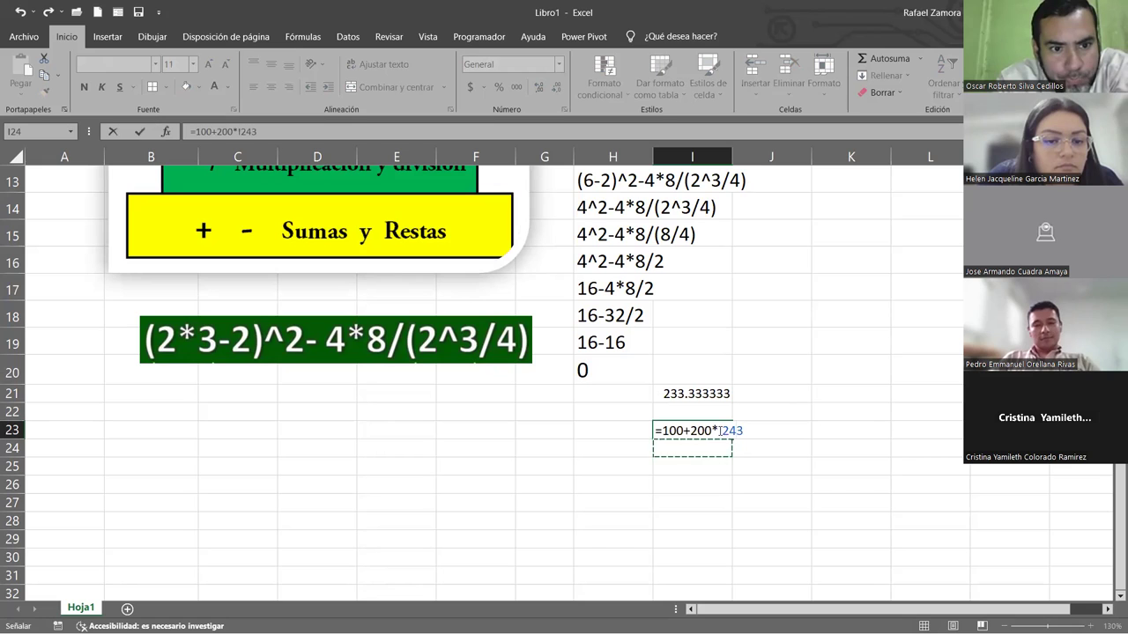
pyautogui.press('Escape')
# Step: Copy the formula to I24 and bracket it as =(100+200)*3, showing 900
pyautogui.moveTo(733, 438); pyautogui.dragTo(735, 458)
pyautogui.doubleClick(705, 449)
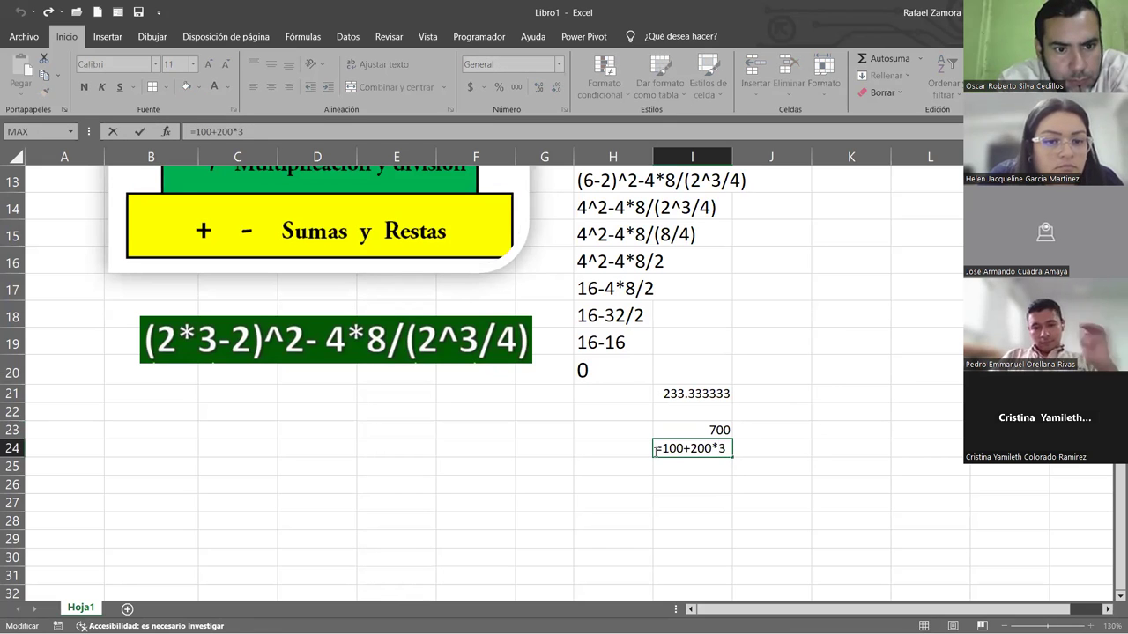
pyautogui.write('(')
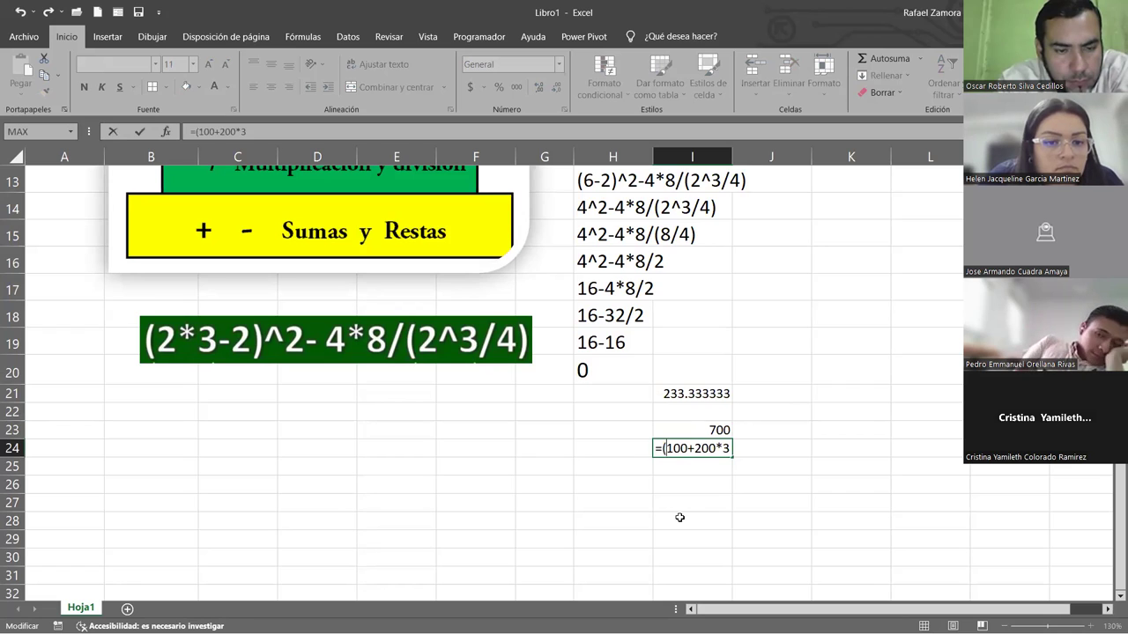
pyautogui.click(716, 449)
pyautogui.write(')')
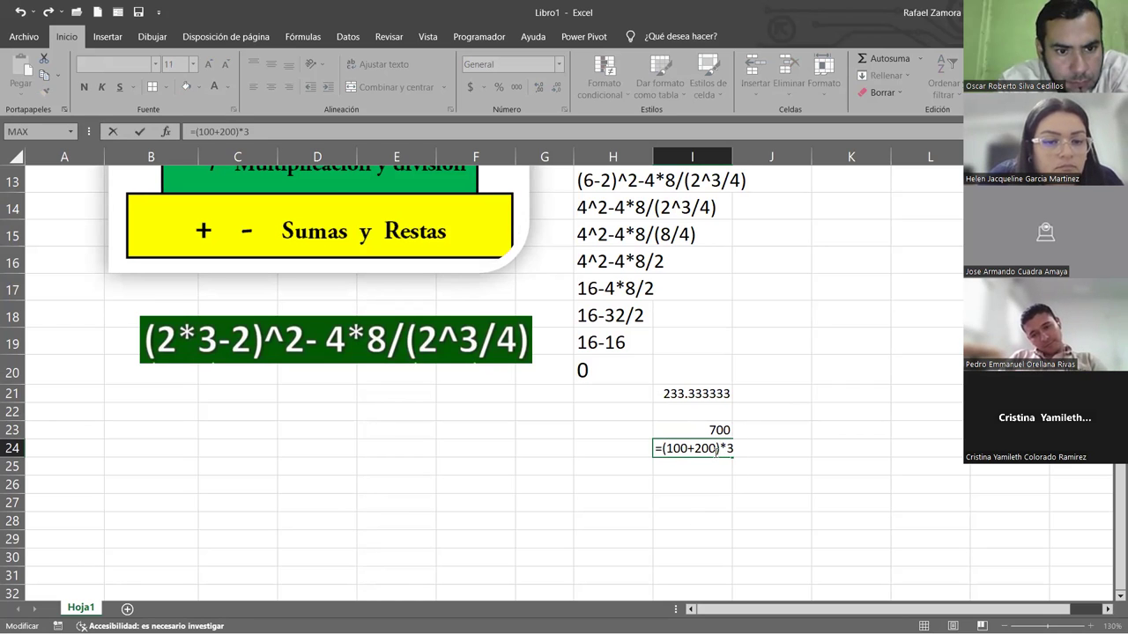
pyautogui.press('Return')
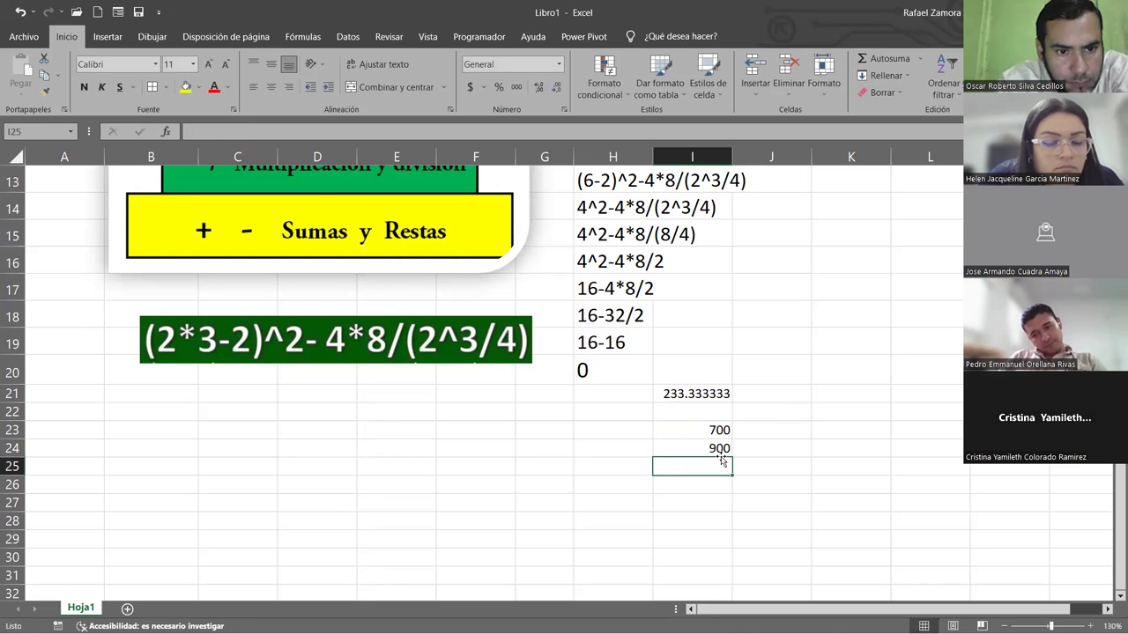
# Step: Review the I24 and I23 formulas, highlighting the bracketed 100+200
pyautogui.click(724, 448)
pyautogui.doubleClick(721, 447)
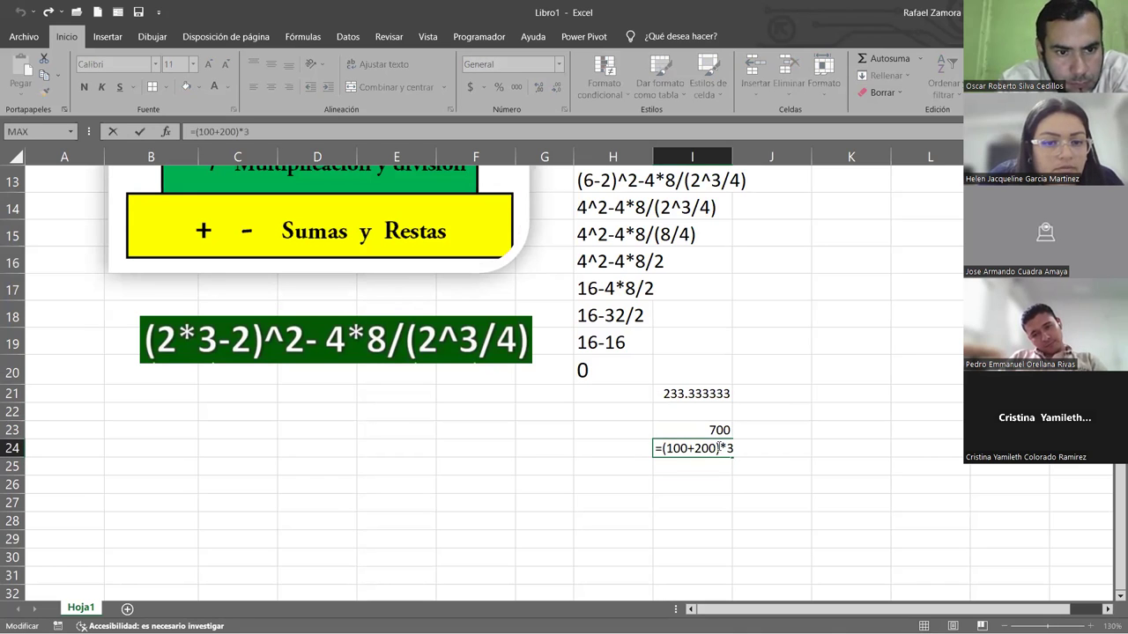
pyautogui.moveTo(720, 447); pyautogui.dragTo(668, 447)
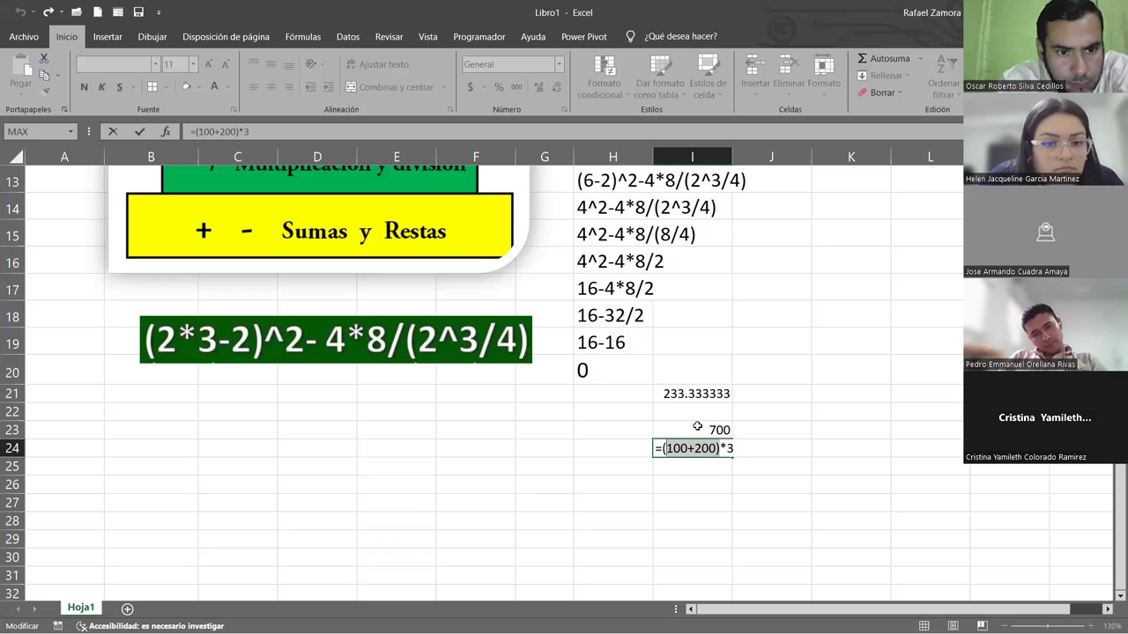
pyautogui.press('Return')
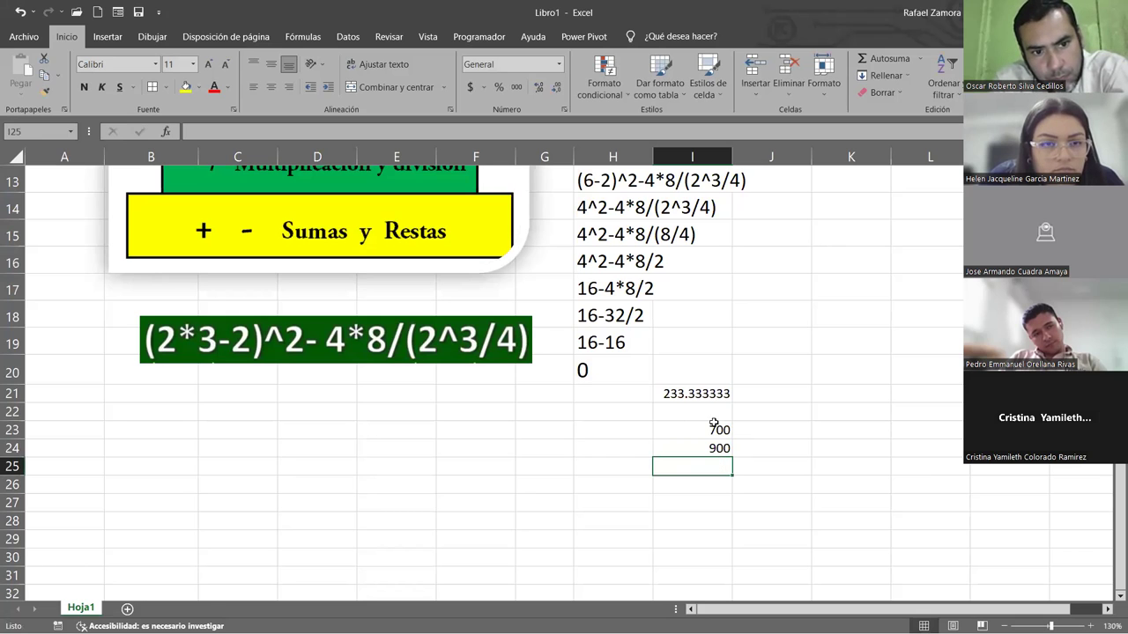
pyautogui.click(714, 425)
pyautogui.click(710, 448)
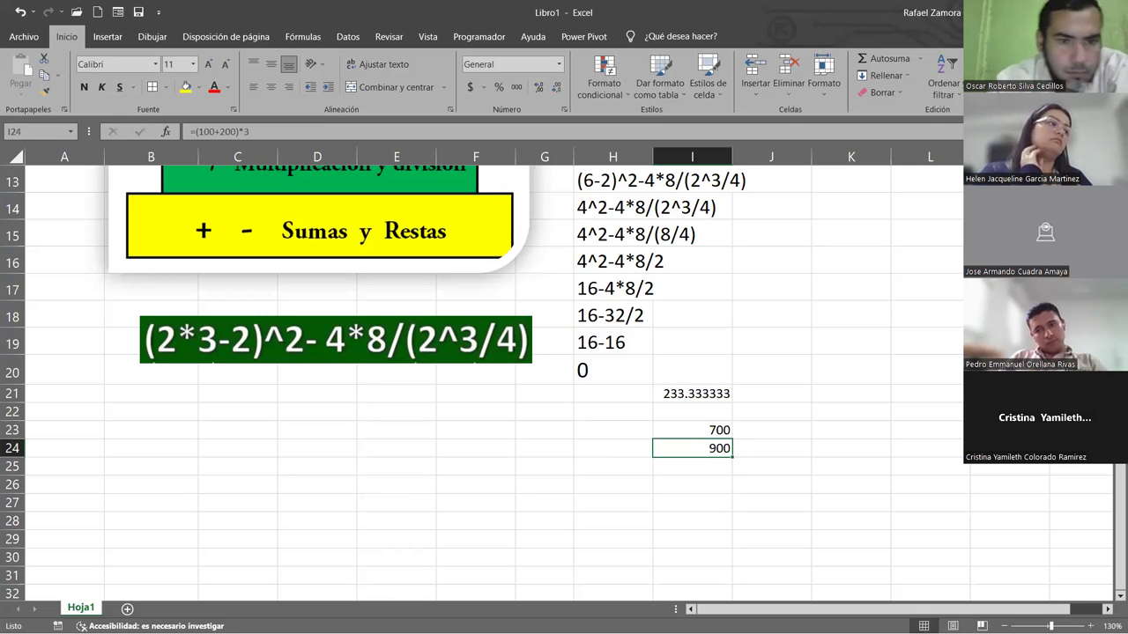
# Step: Resize the pyramid picture smaller and place it near column B, revealing 100/2+200*3+100 in E14
pyautogui.scroll(2, 535, 447)
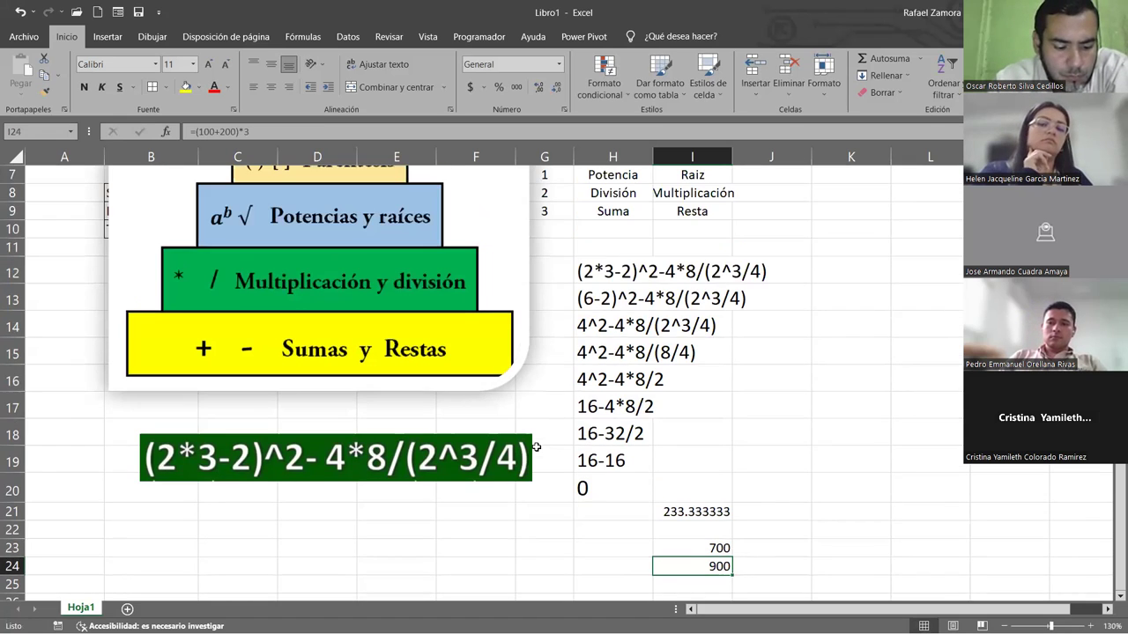
pyautogui.scroll(1, 536, 450)
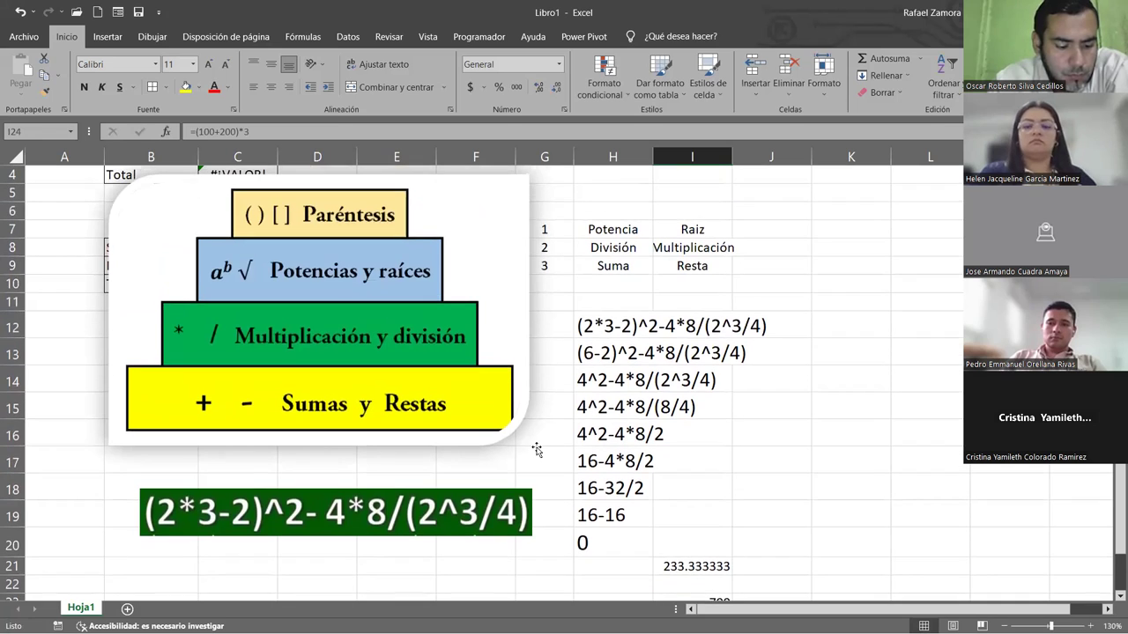
pyautogui.click(468, 250)
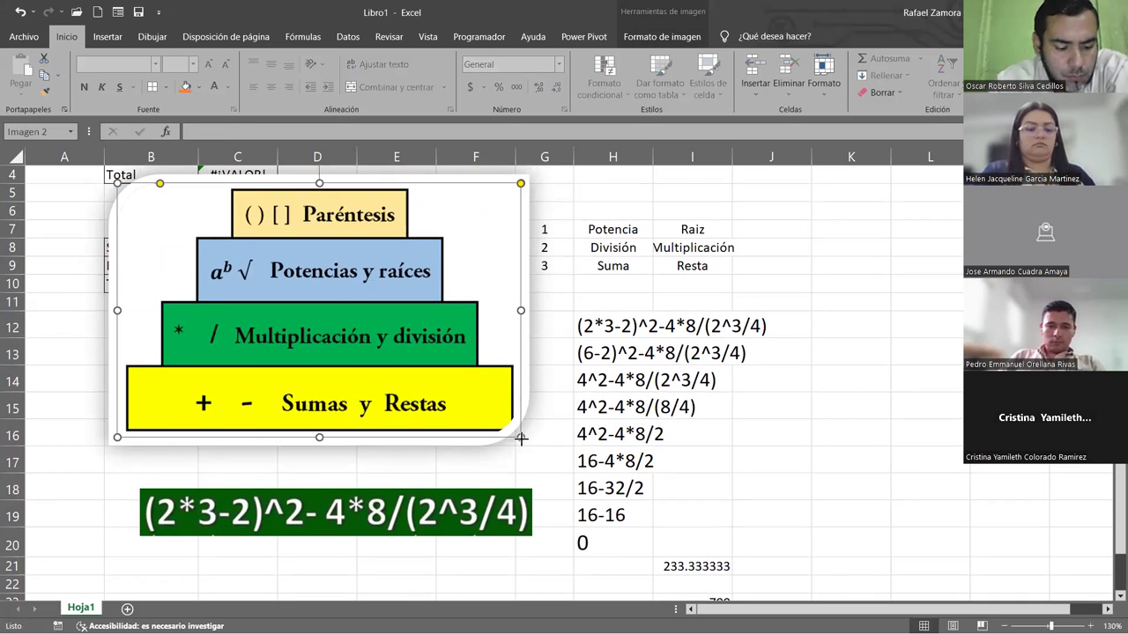
pyautogui.moveTo(520, 438); pyautogui.dragTo(403, 378)
pyautogui.moveTo(345, 248)
pyautogui.mouseDown()
pyautogui.moveTo(526, 279)
pyautogui.moveTo(392, 269)
pyautogui.mouseUp()
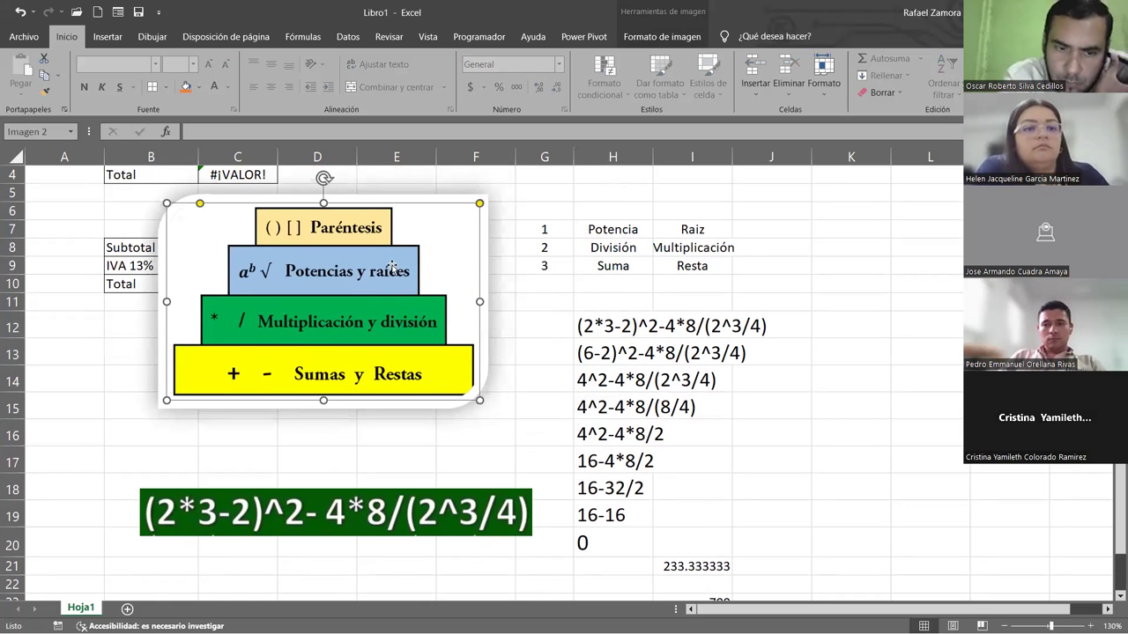
pyautogui.moveTo(458, 283); pyautogui.dragTo(383, 255)
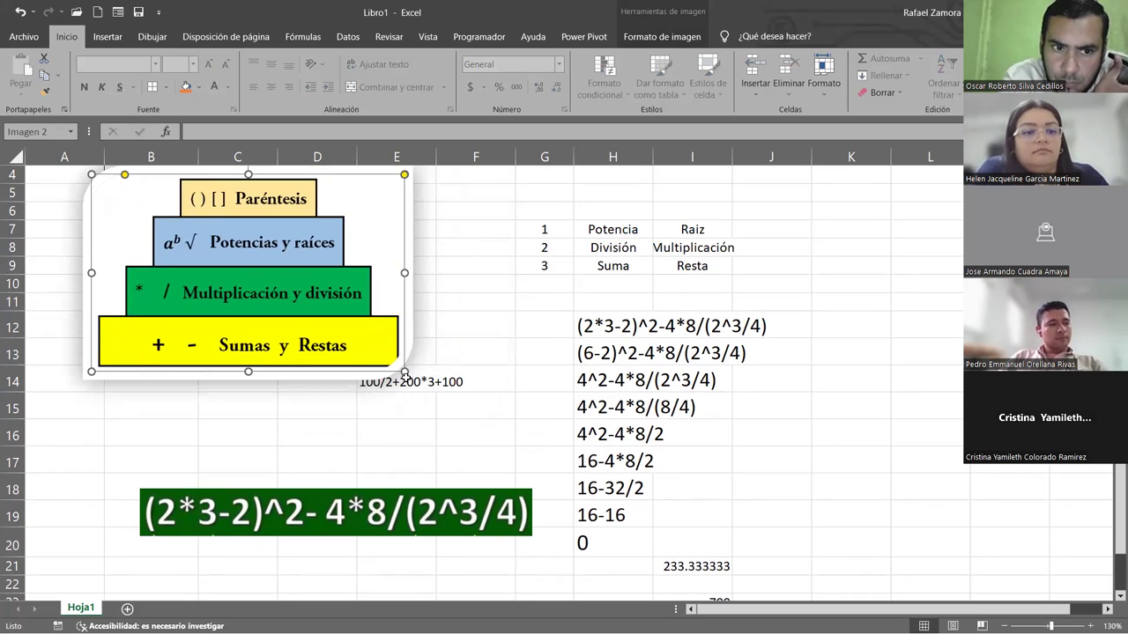
pyautogui.click(559, 292)
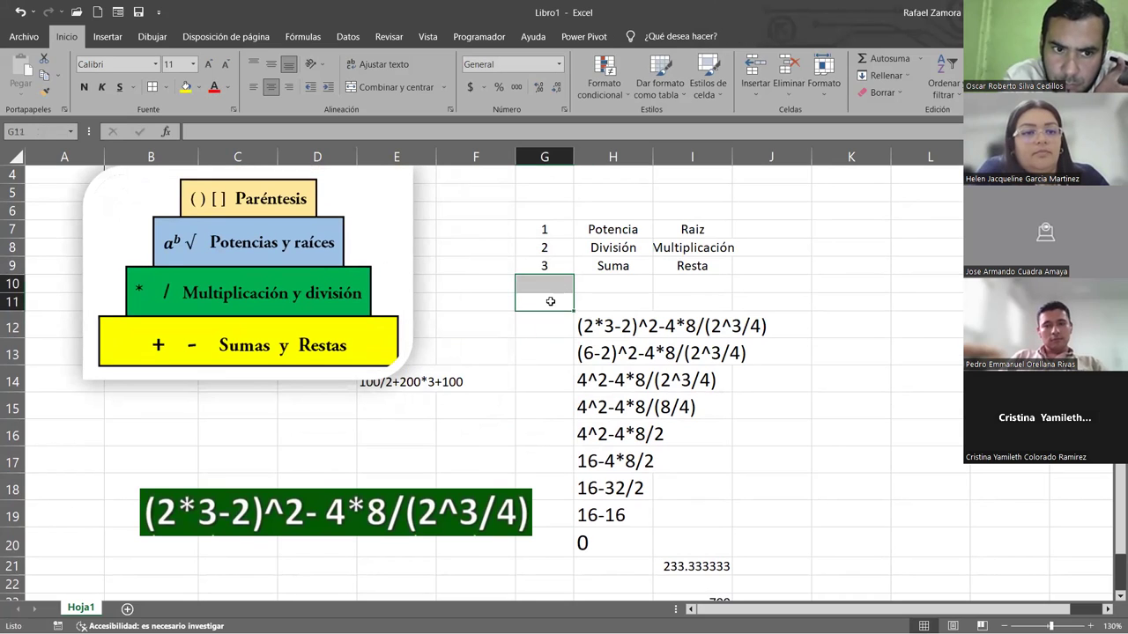
pyautogui.click(519, 344)
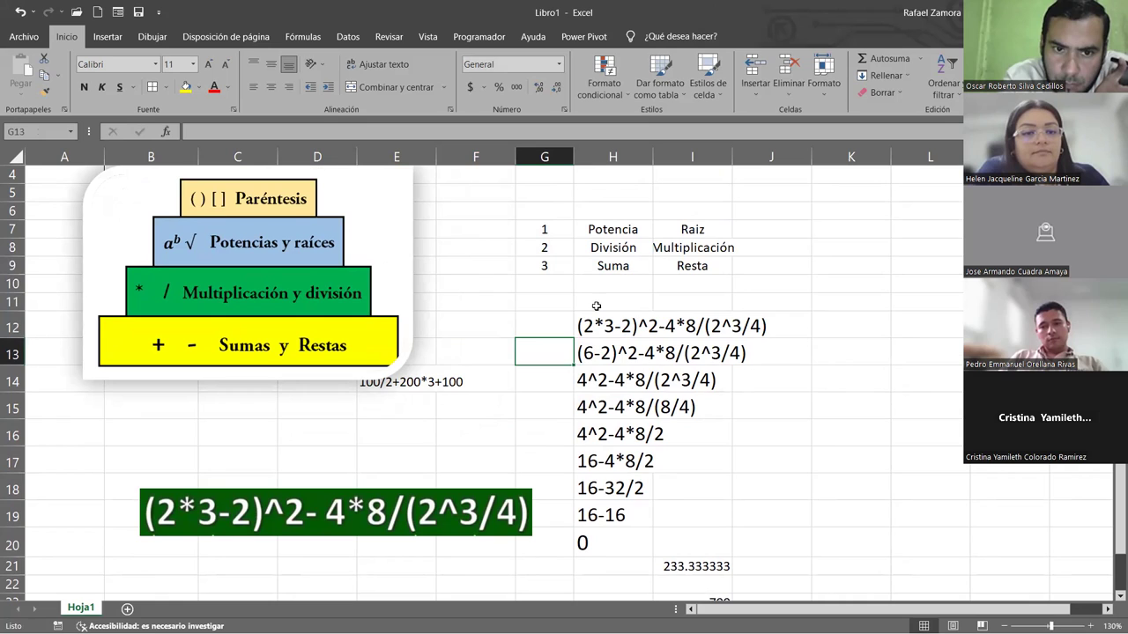